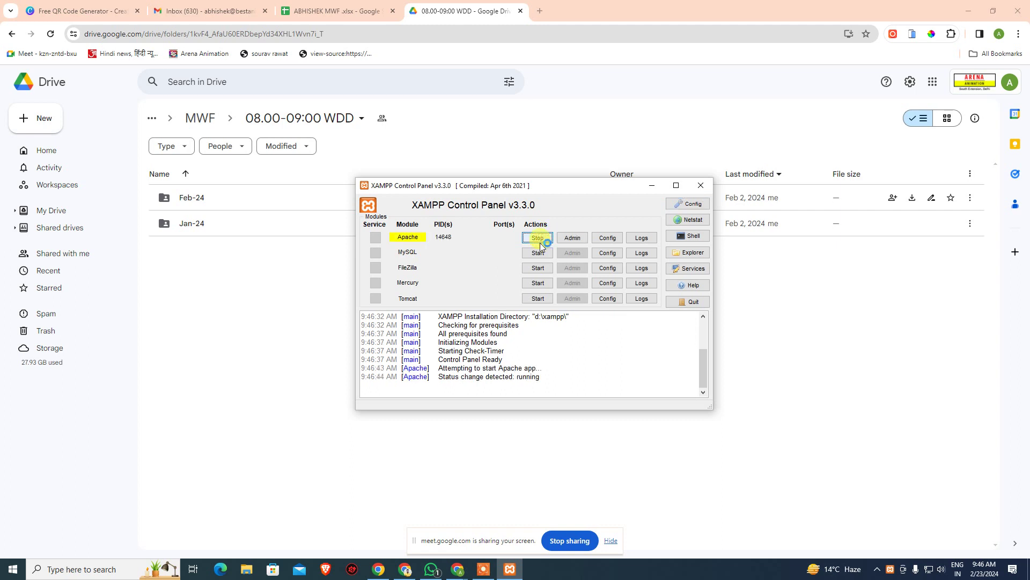
Start the MySQL module in the XAMPP Control Panel and move the panel slightly higher on the screen.
click(539, 254)
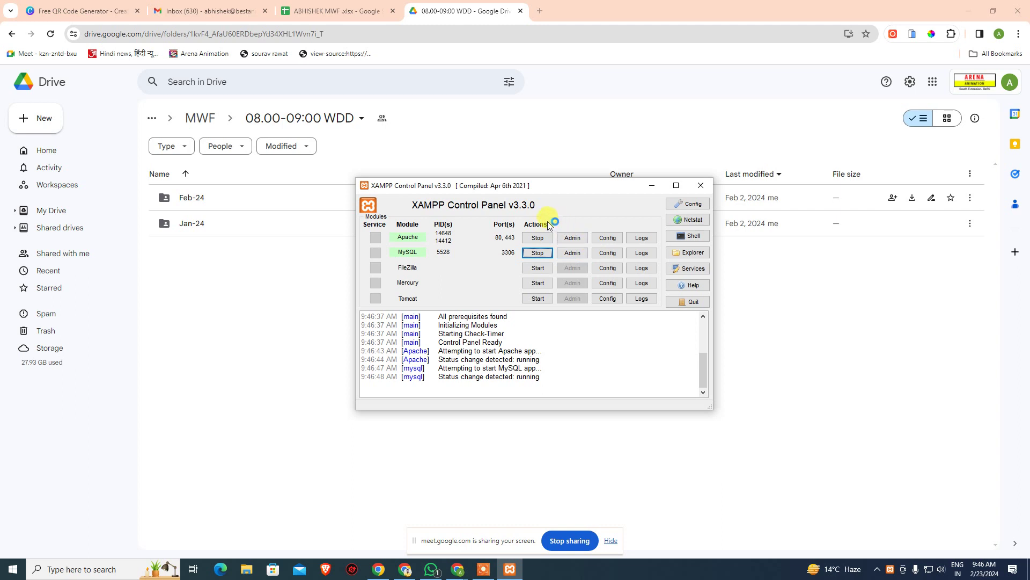
drag(508, 185, 493, 155)
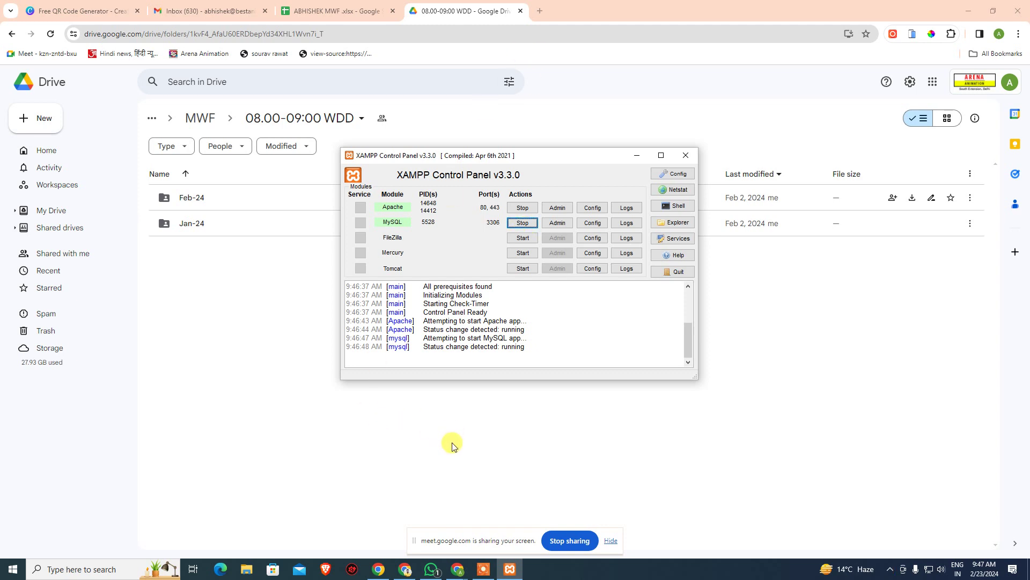
Bring up the separate Google Meet window and merge its tab into the main browser window.
click(431, 569)
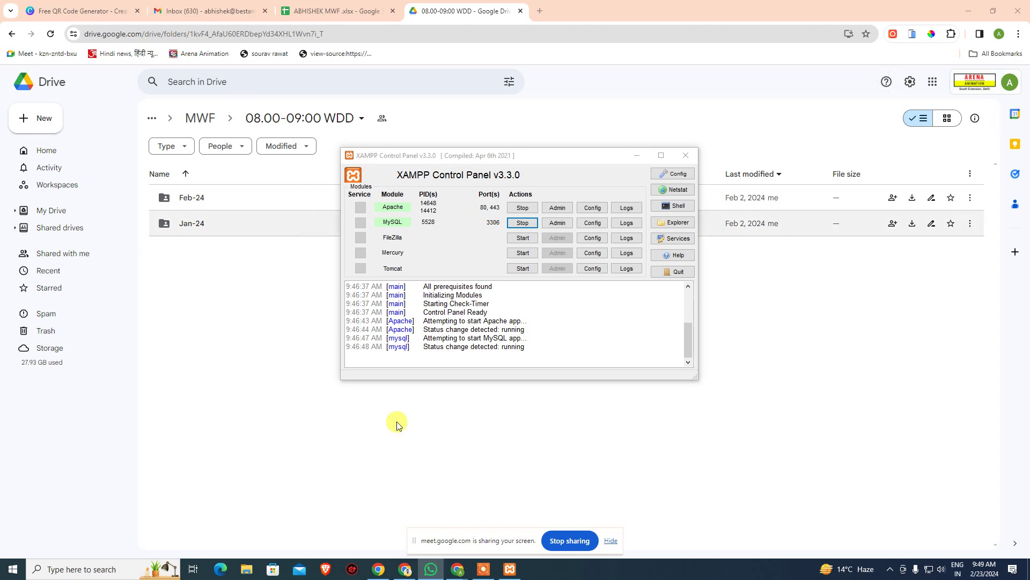
click(457, 569)
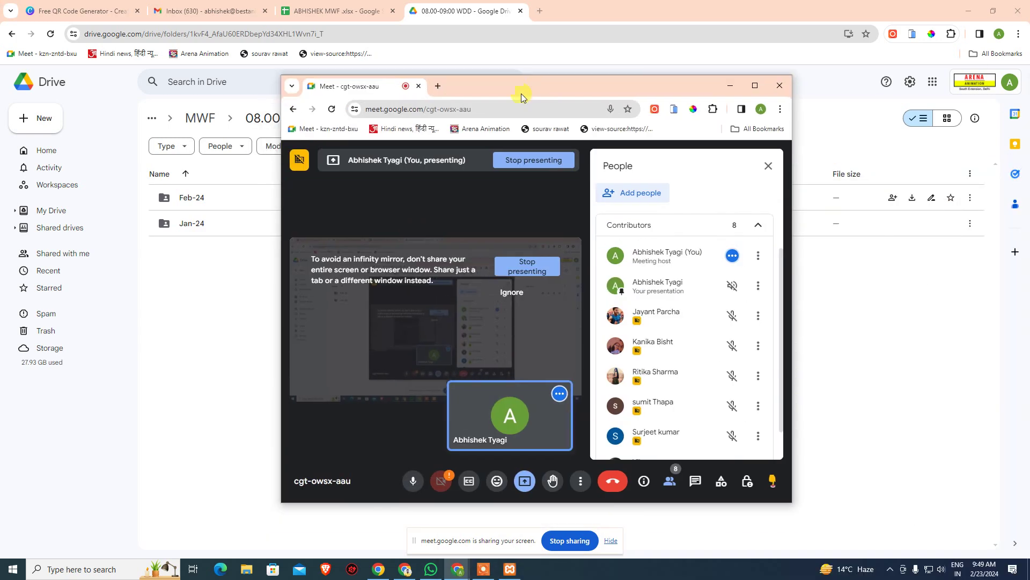
drag(344, 89, 542, 21)
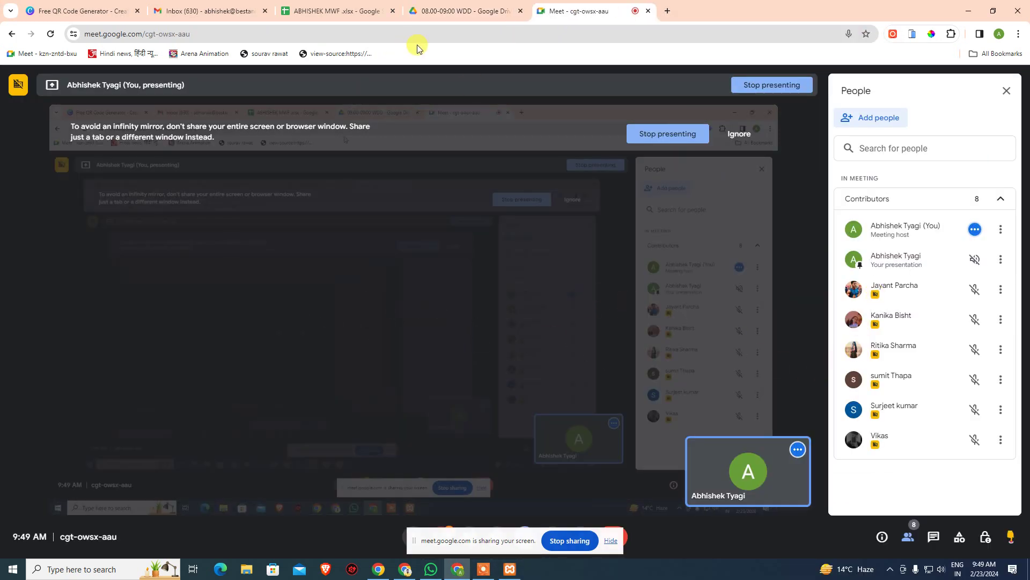
In the attendance spreadsheet's 09:00-10:30 WORDPRESS sheet, mark the student with serial number 4 as P for day 23 in cell AH8.
click(345, 7)
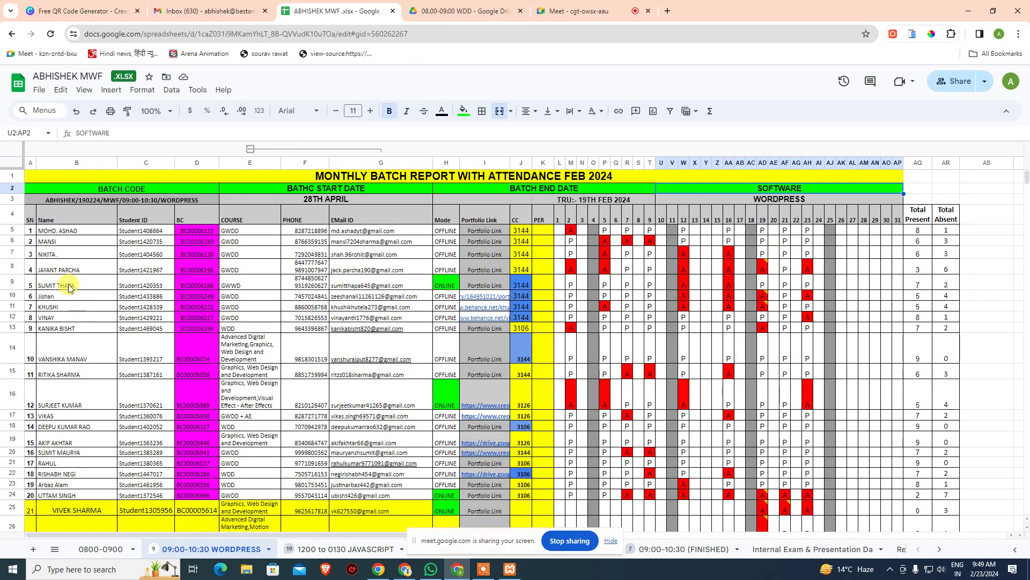
click(809, 266)
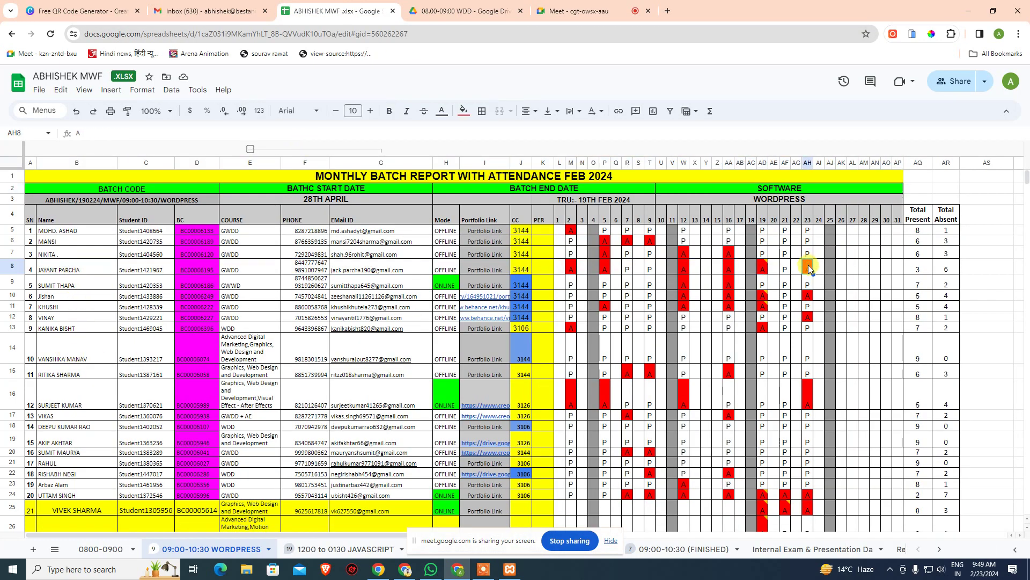
text(P)
key(Return)
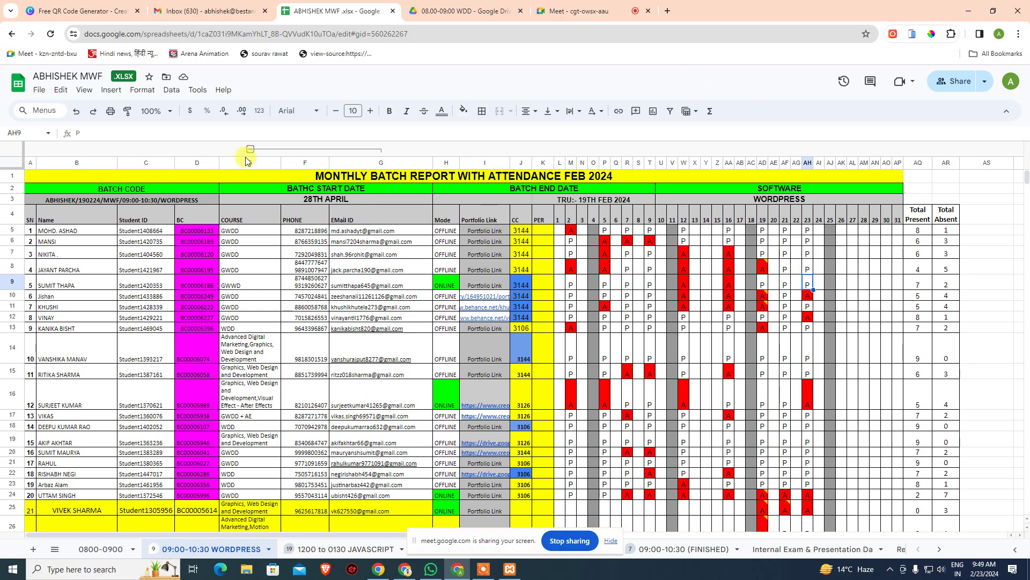
Switch to the XAMPP Control Panel and open Apache's admin page in the browser, checking the Meet tab as well.
click(483, 568)
click(506, 572)
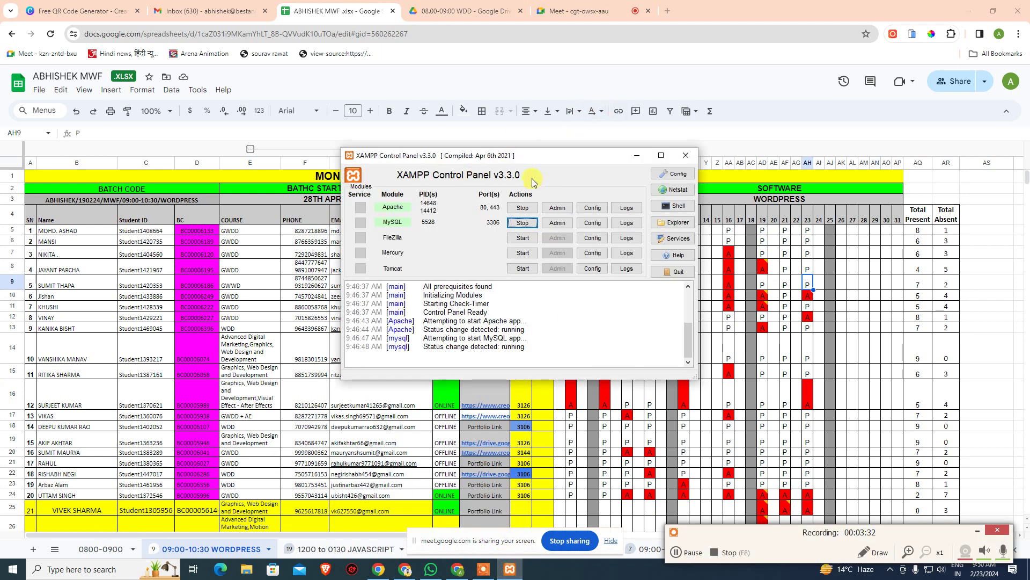
click(560, 208)
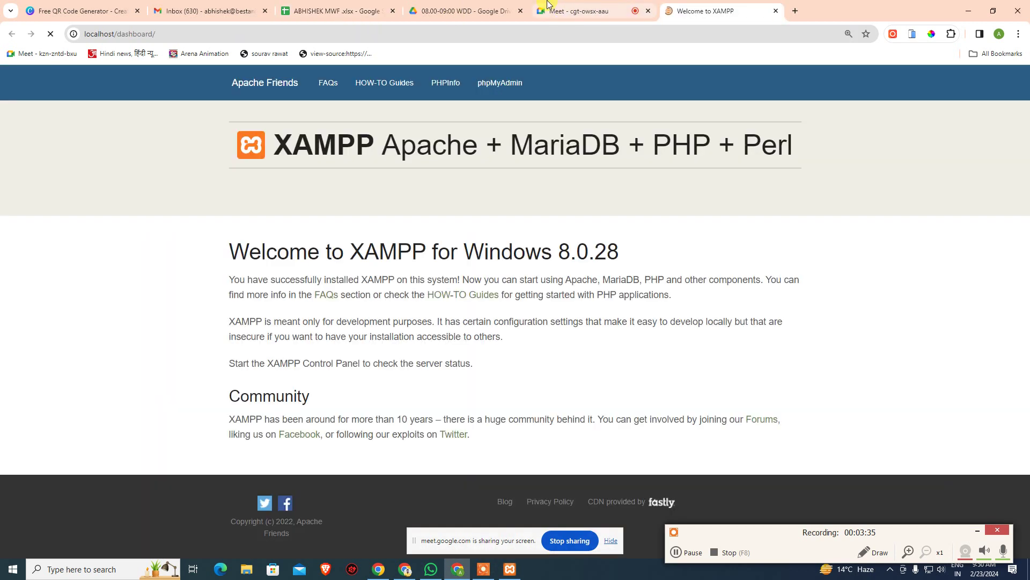
click(564, 6)
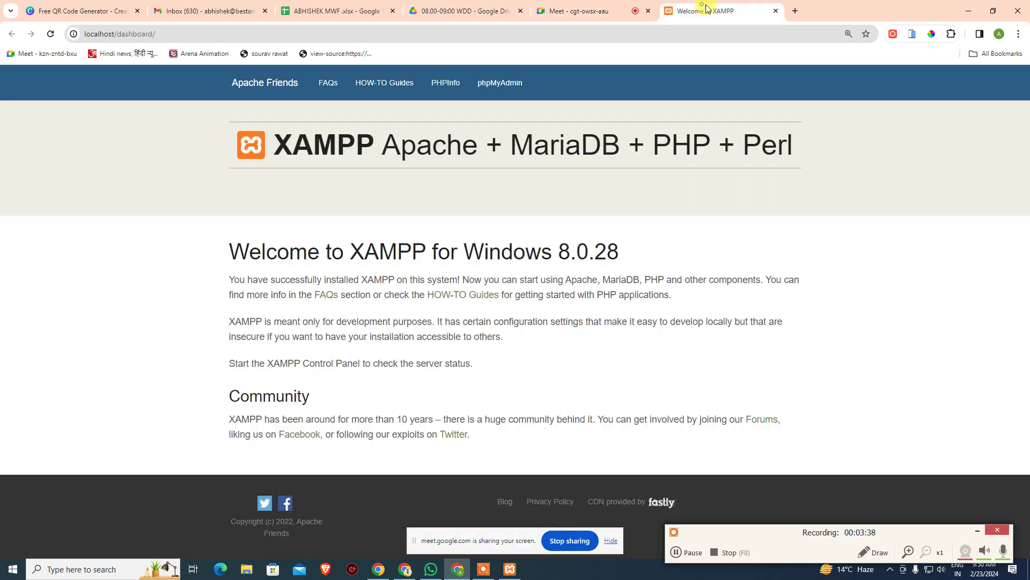
Load localhost/wordpress in the XAMPP dashboard's browser tab.
click(703, 11)
click(371, 35)
key(ctrl+shift+Left)
text(W)
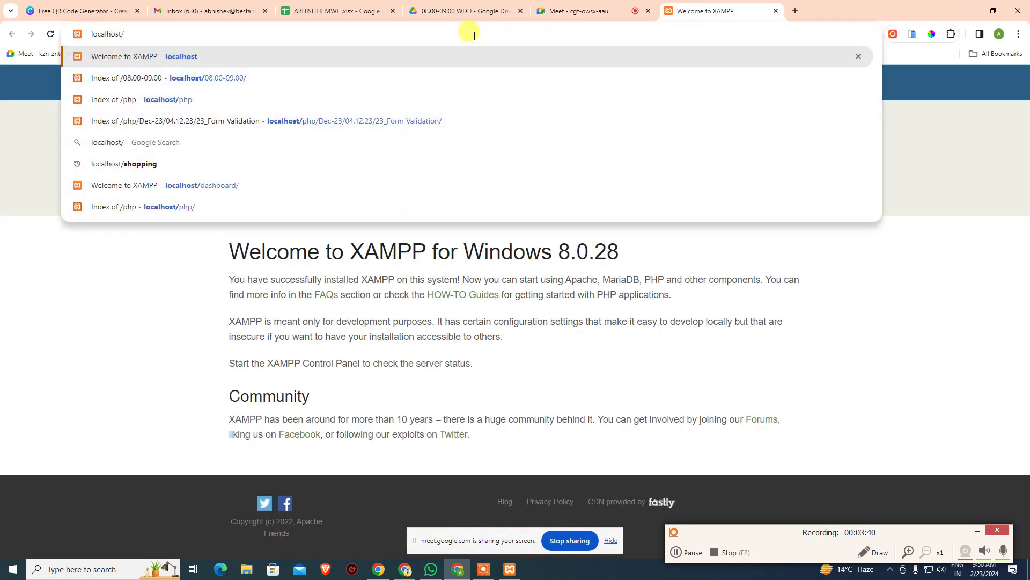
key(BackSpace)
key(BackSpace)
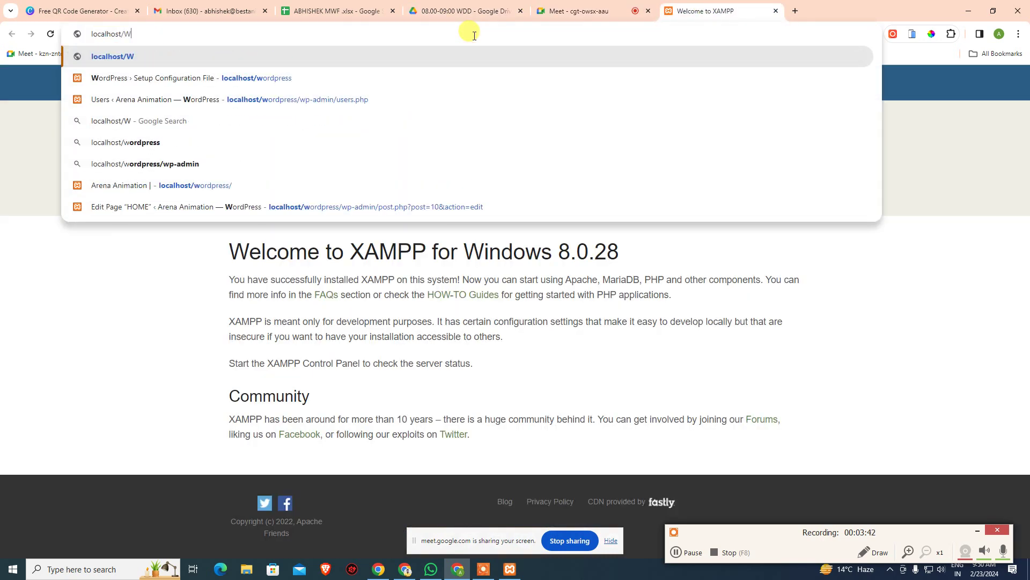
text(wo)
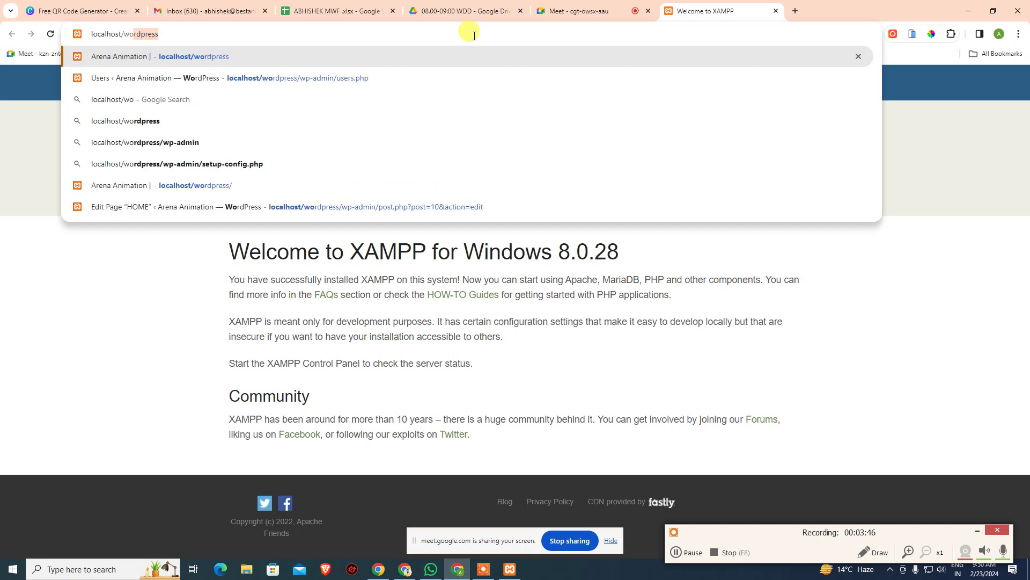
key(Return)
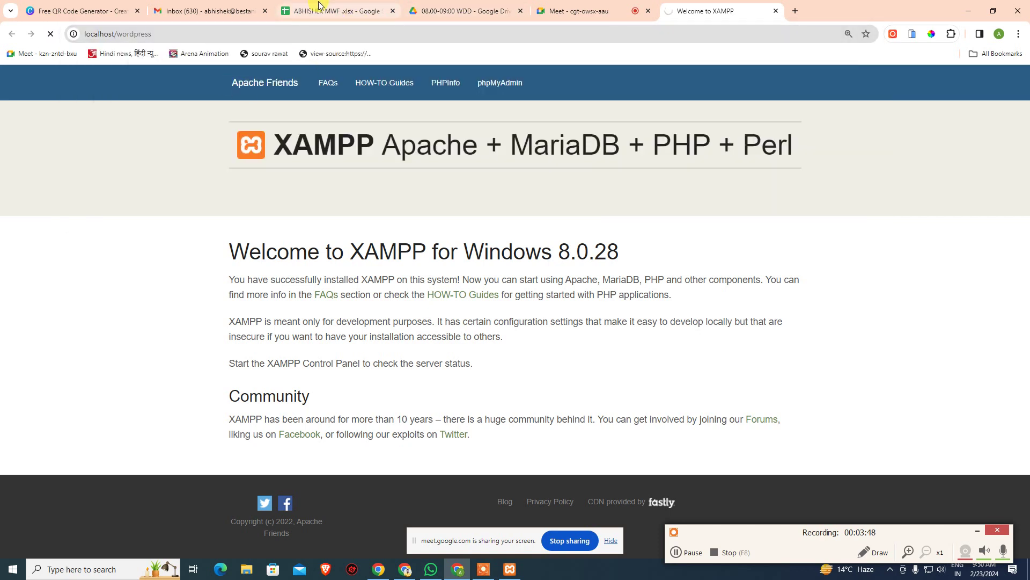
Return to the attendance spreadsheet and mark the student with serial number 8 as P for day 23 in cell AH12.
click(364, 8)
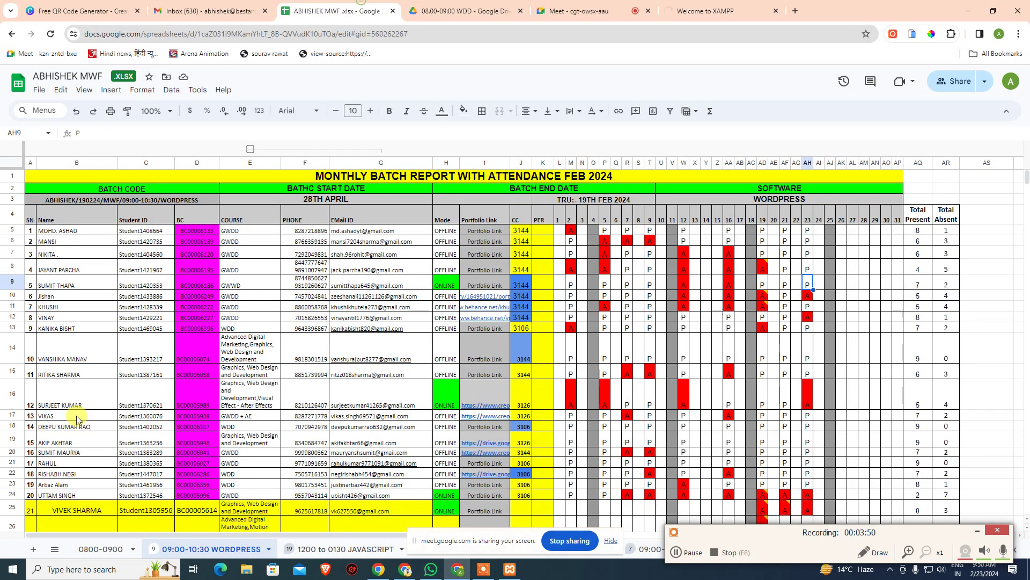
drag(78, 317, 802, 318)
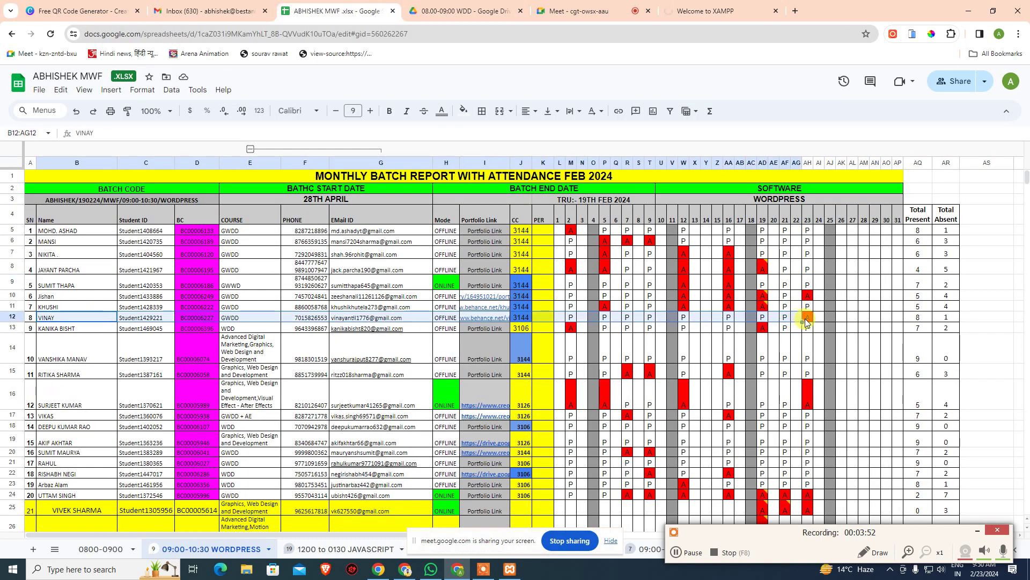
click(807, 317)
text(P)
key(Return)
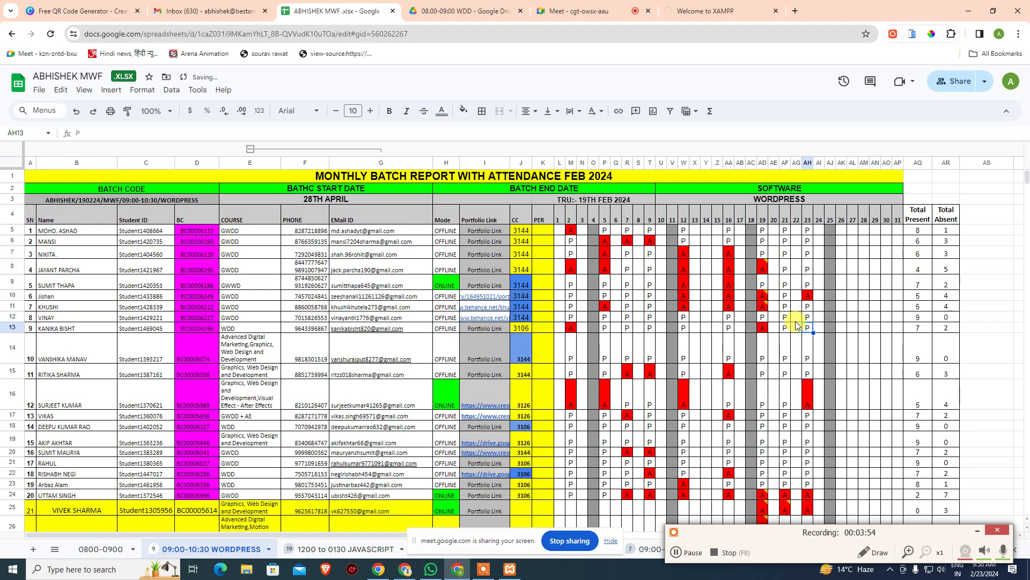
Open the HOME page of the local WordPress site and minimize the screen recorder bar.
click(715, 6)
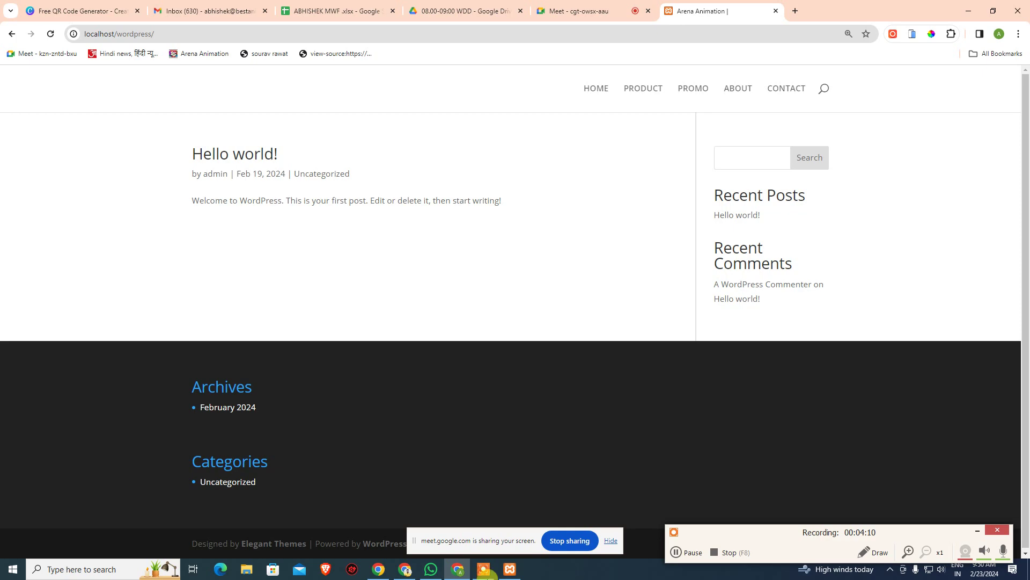
click(600, 89)
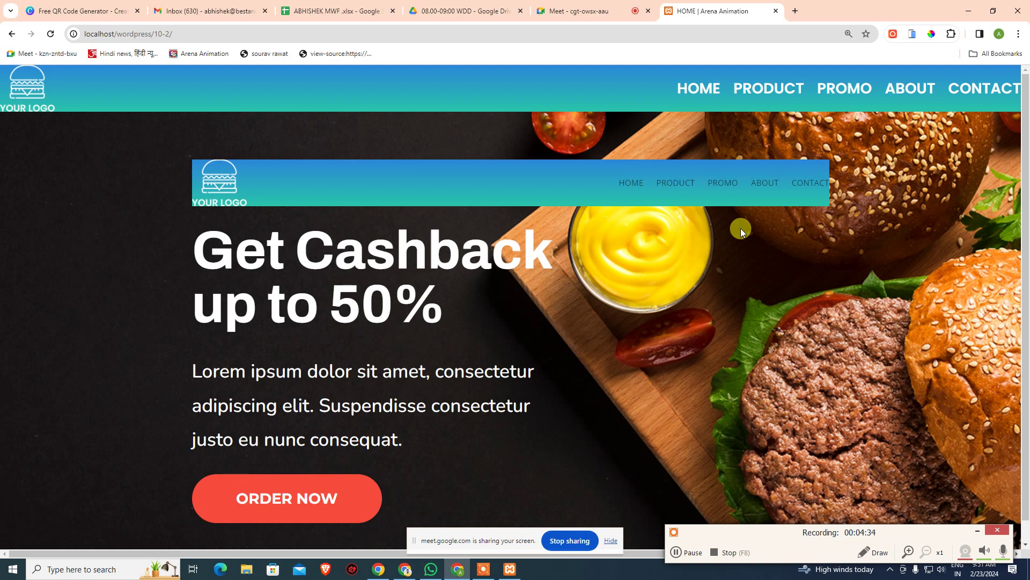
click(977, 531)
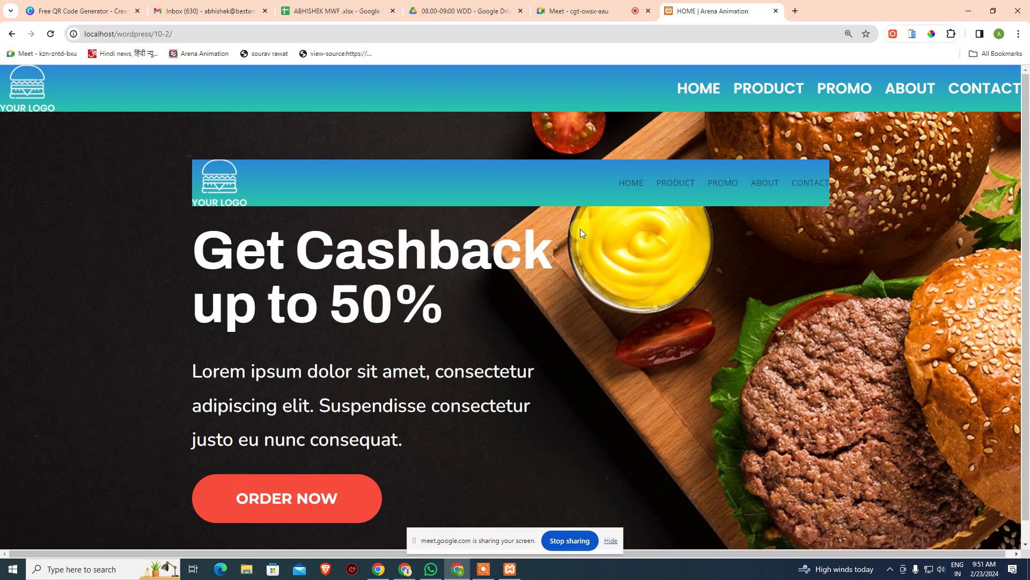
Go to the WordPress admin login at localhost/wordpress/wp-admin.
click(226, 34)
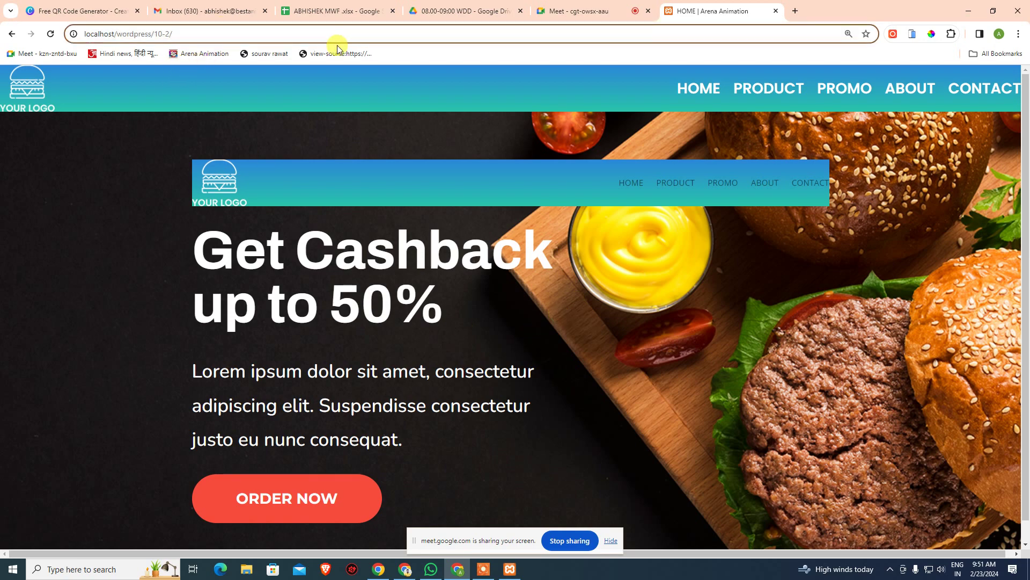
text(WP)
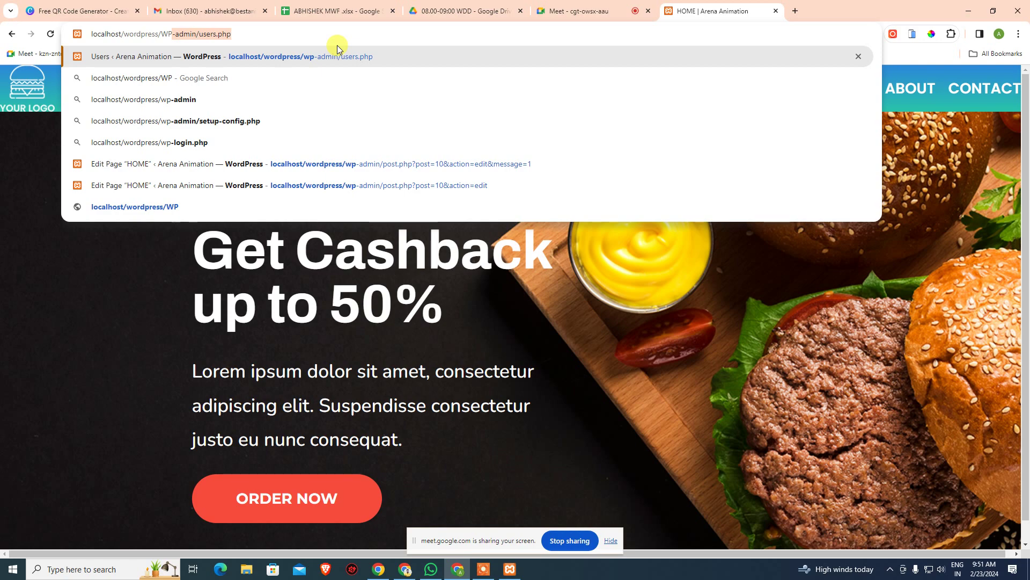
key(BackSpace)
key(BackSpace)
key(BackSpace)
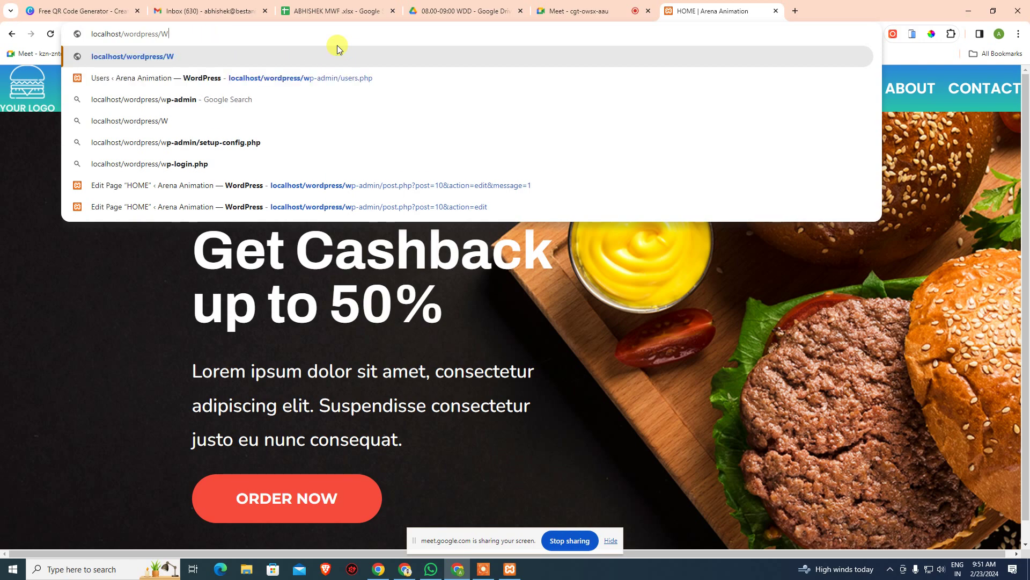
text(wp)
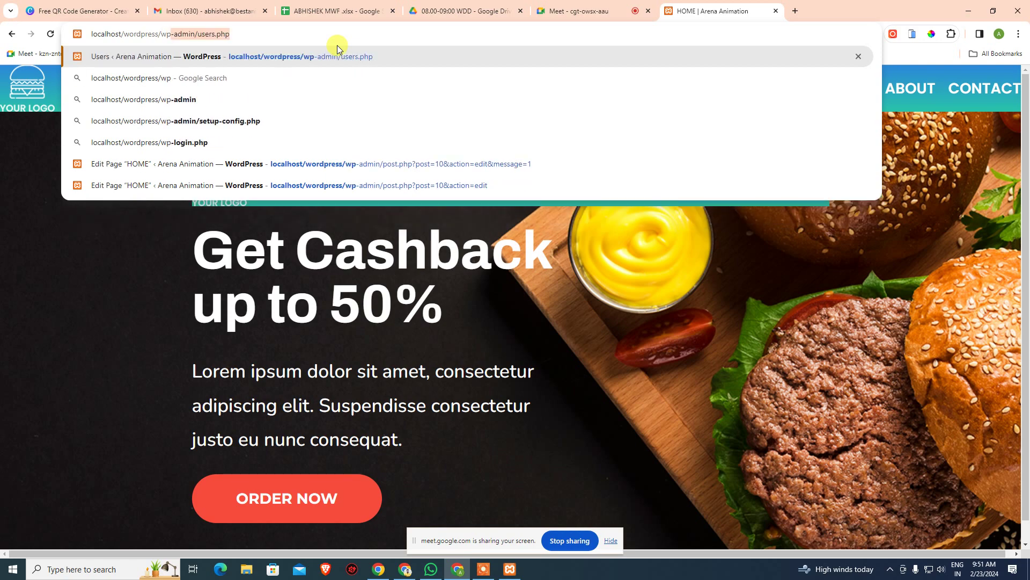
text(admin)
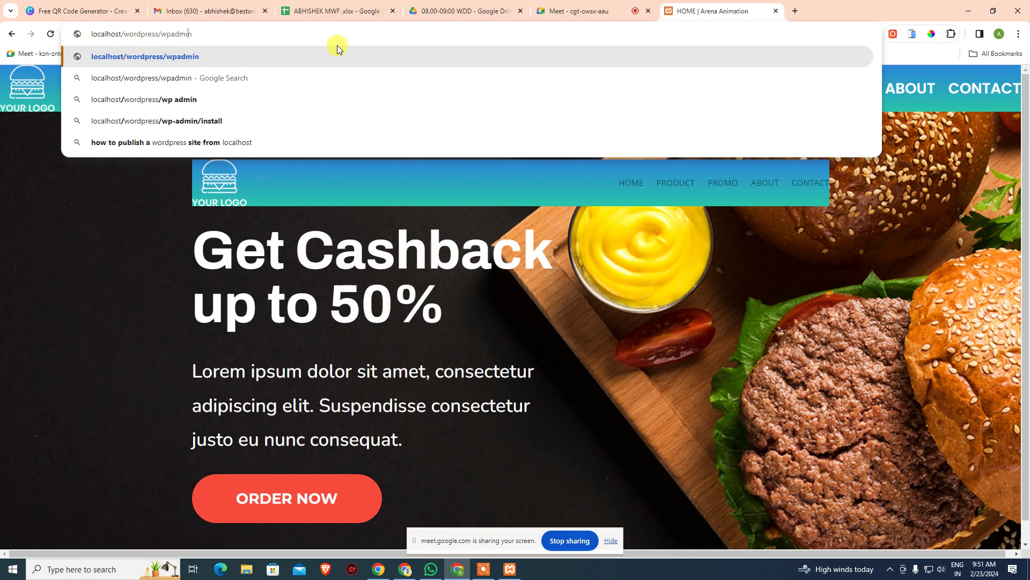
text(-)
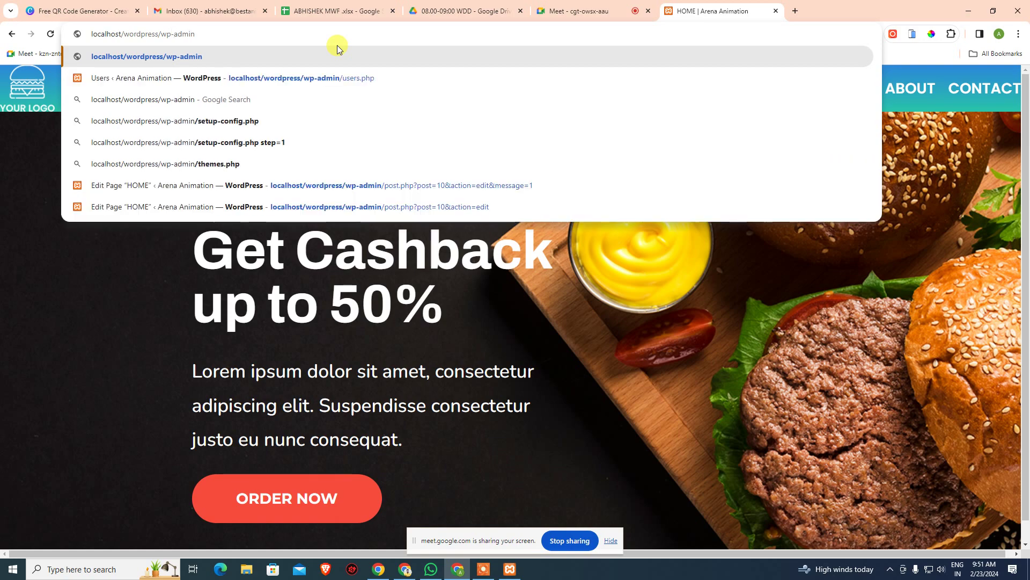
key(Return)
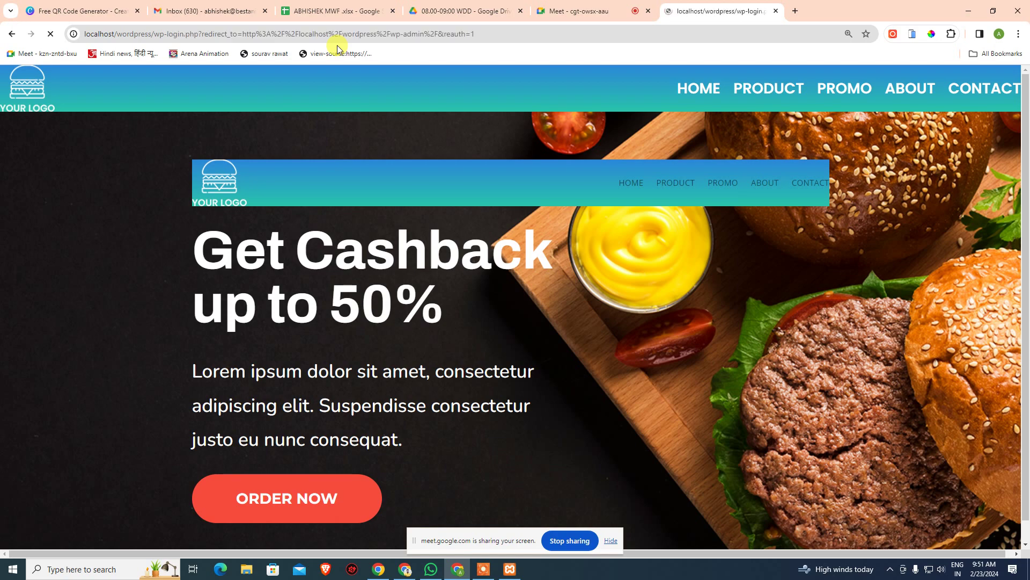
Enter admin as the username and copy the first saved password from the desktop's wordpress installation file for the login form.
text(admin)
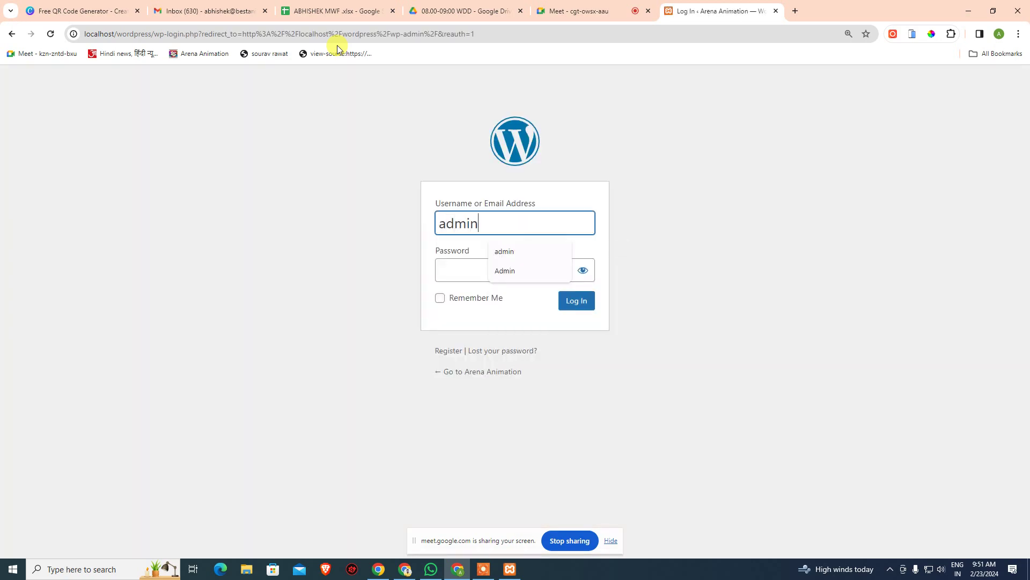
key(Tab)
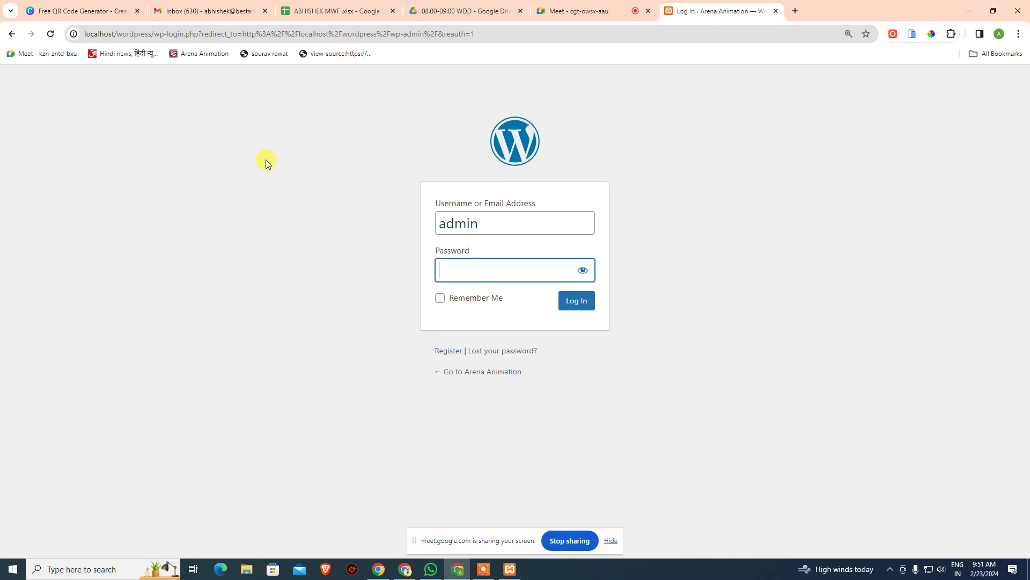
key(super+d)
double_click(802, 428)
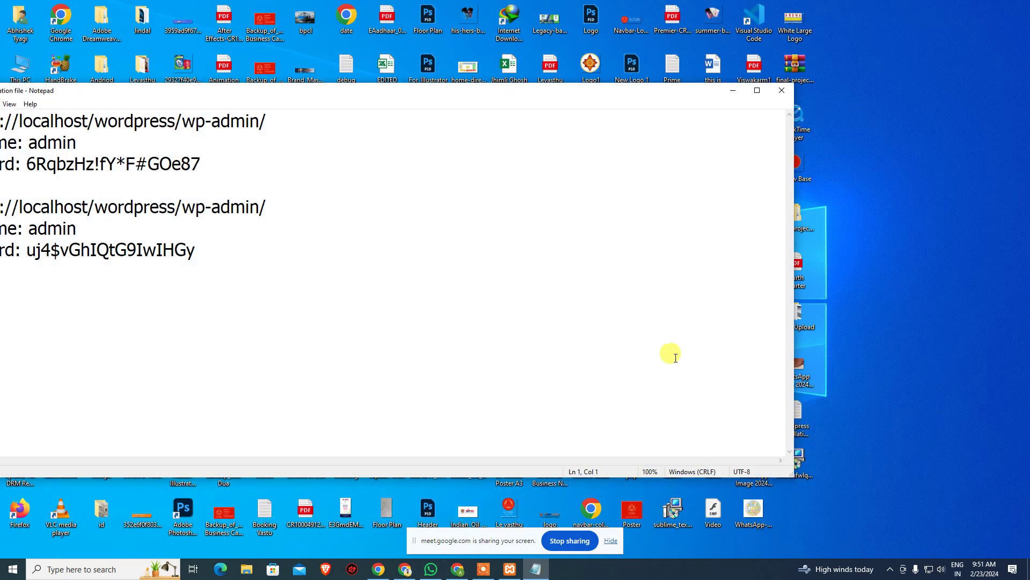
drag(246, 91, 531, 106)
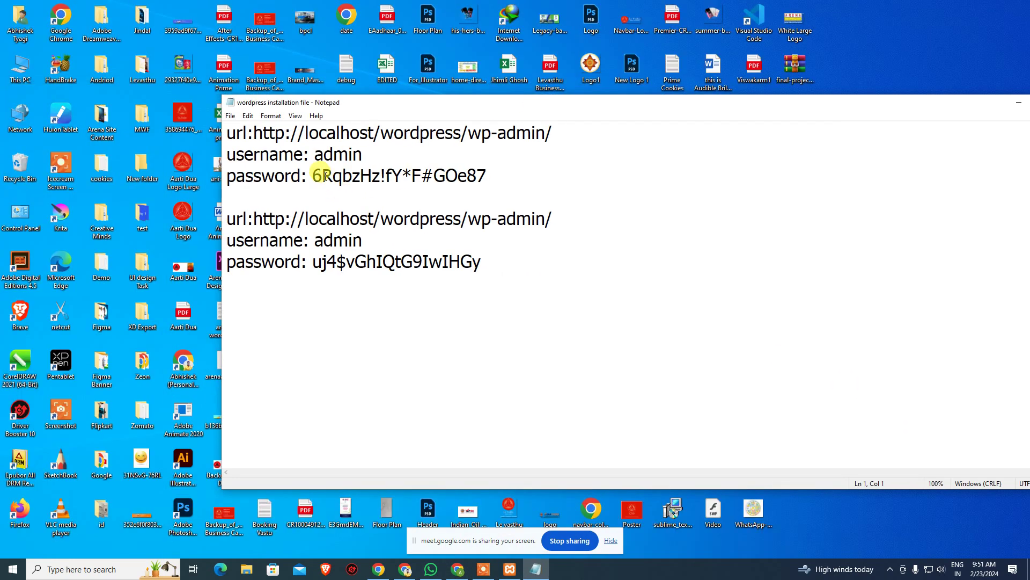
drag(314, 176, 551, 174)
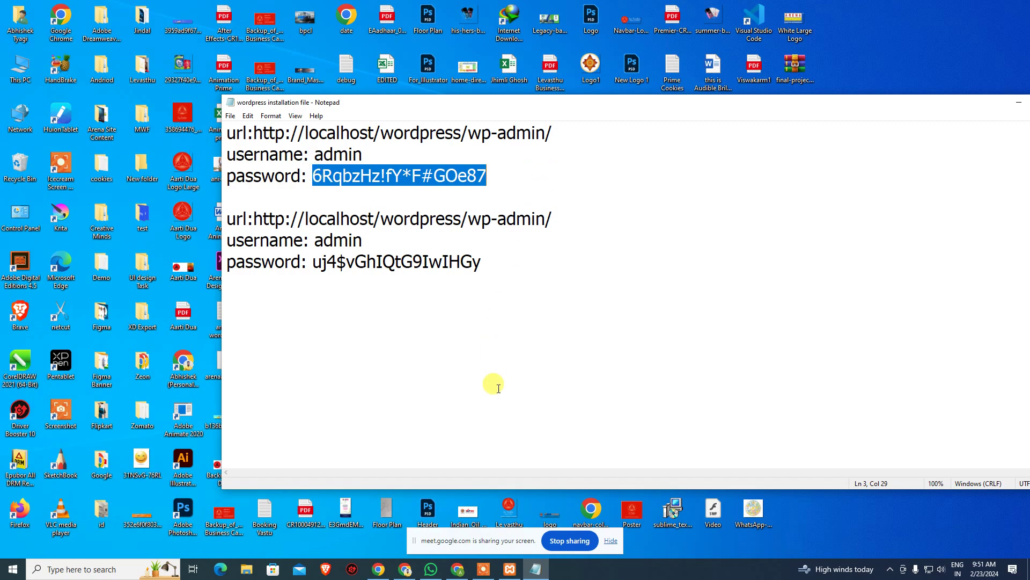
click(533, 568)
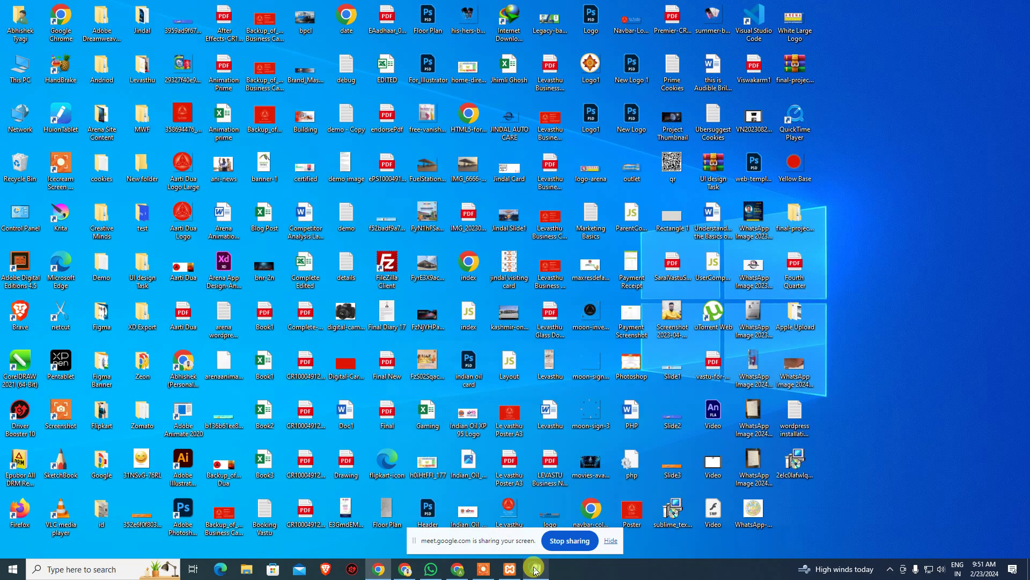
click(457, 569)
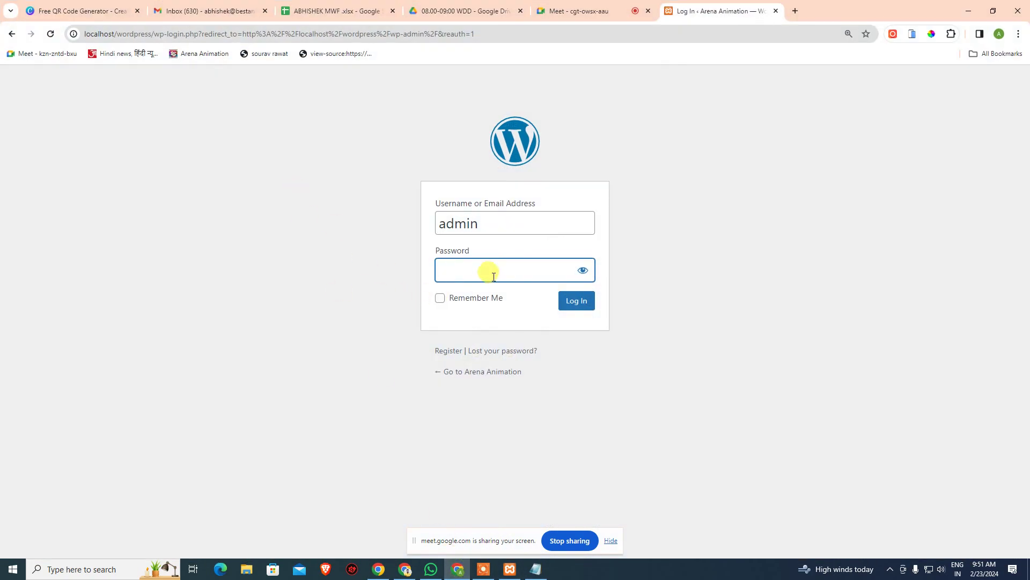
Paste the copied account password into the login form and log in to the WordPress admin.
key(ctrl+v)
click(575, 298)
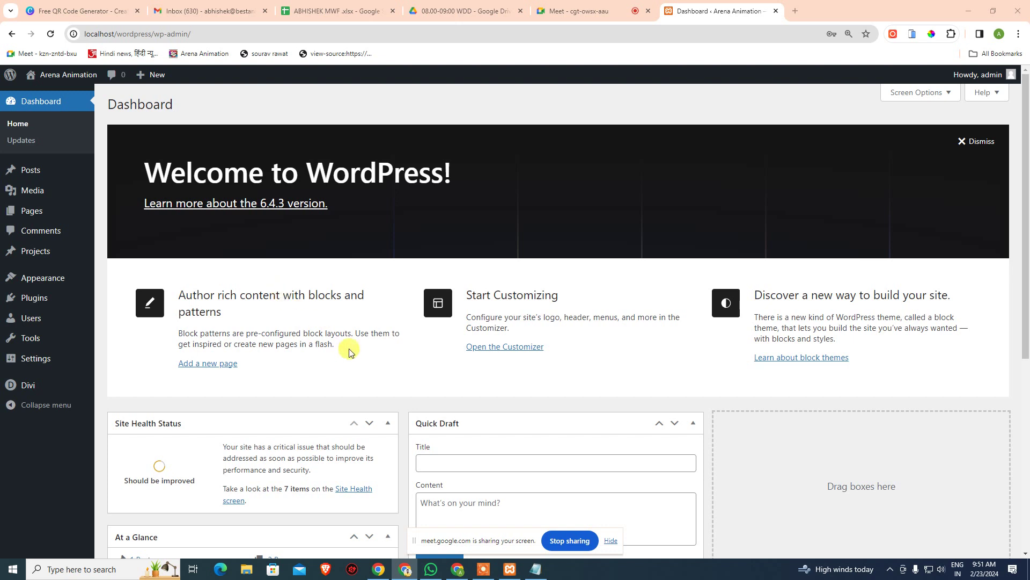
Open the site's front page in a separate browser tab and view it.
mouse_move(59, 74)
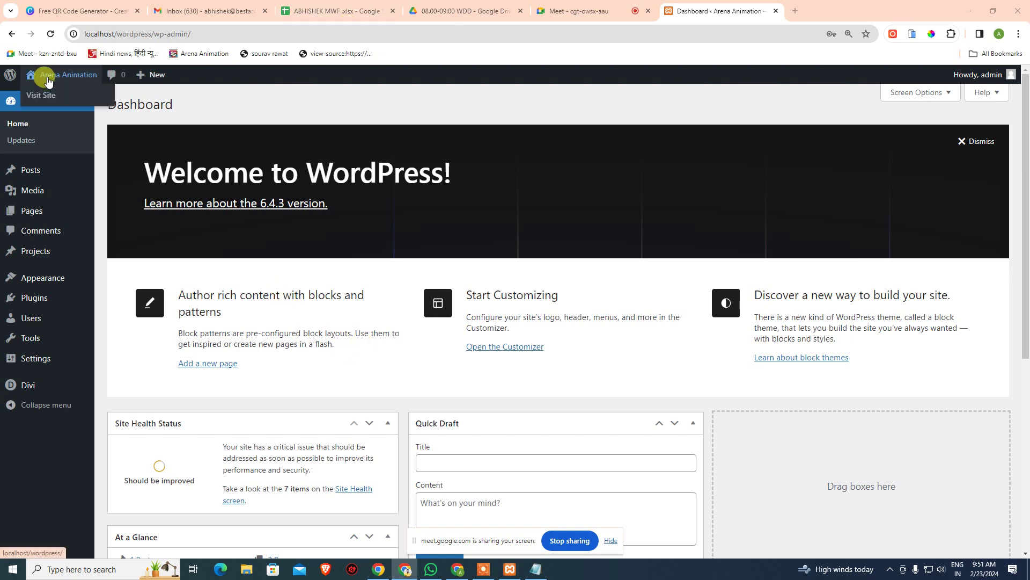
middle_click(47, 96)
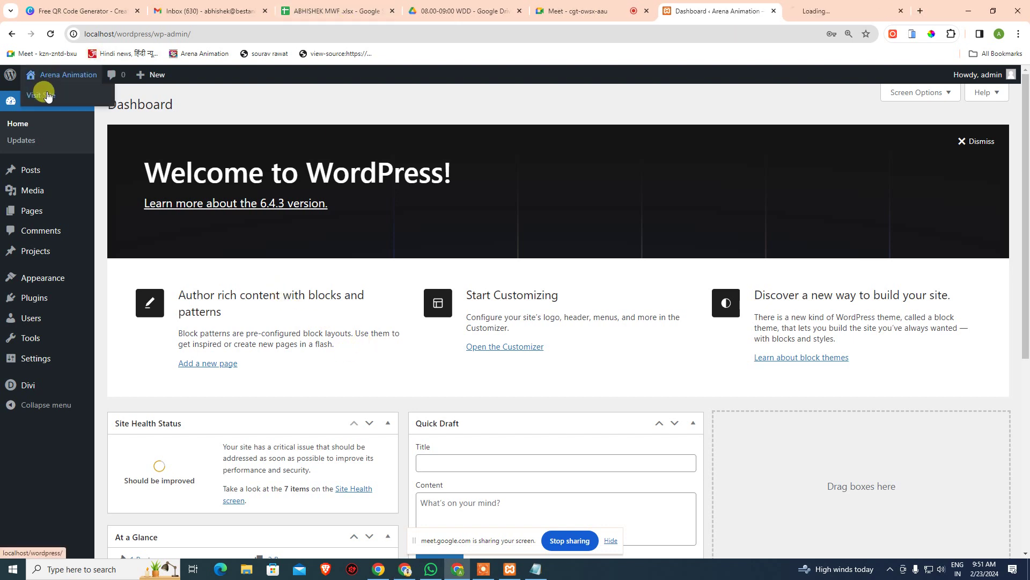
click(821, 12)
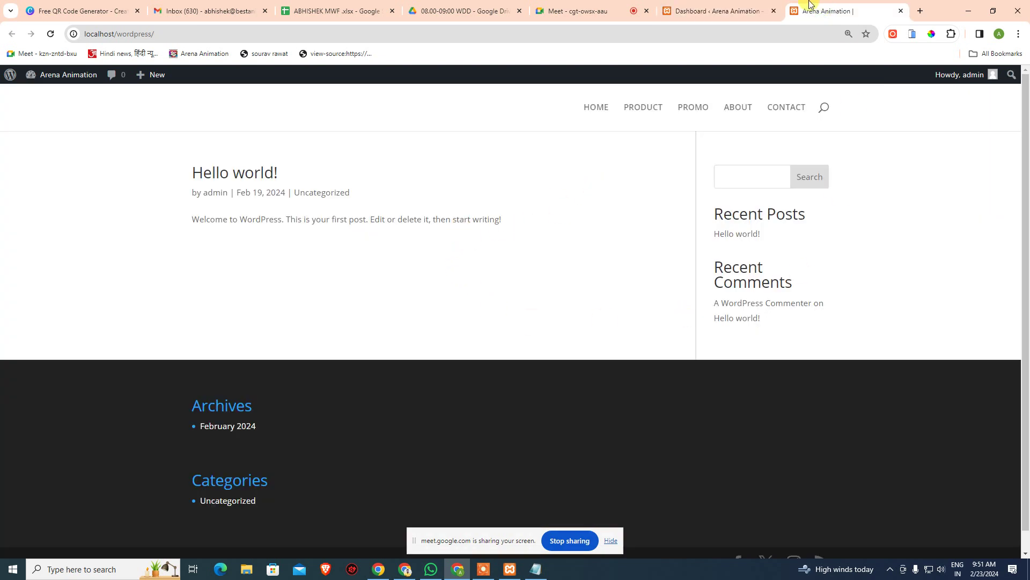
Return to the admin dashboard and look over the site's General Settings page.
click(731, 10)
mouse_move(36, 360)
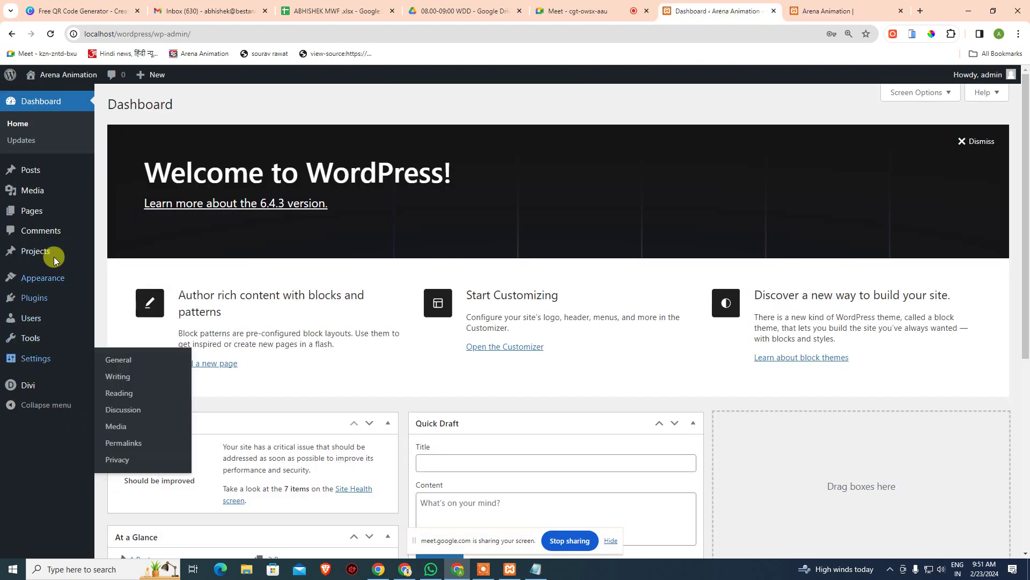
click(115, 361)
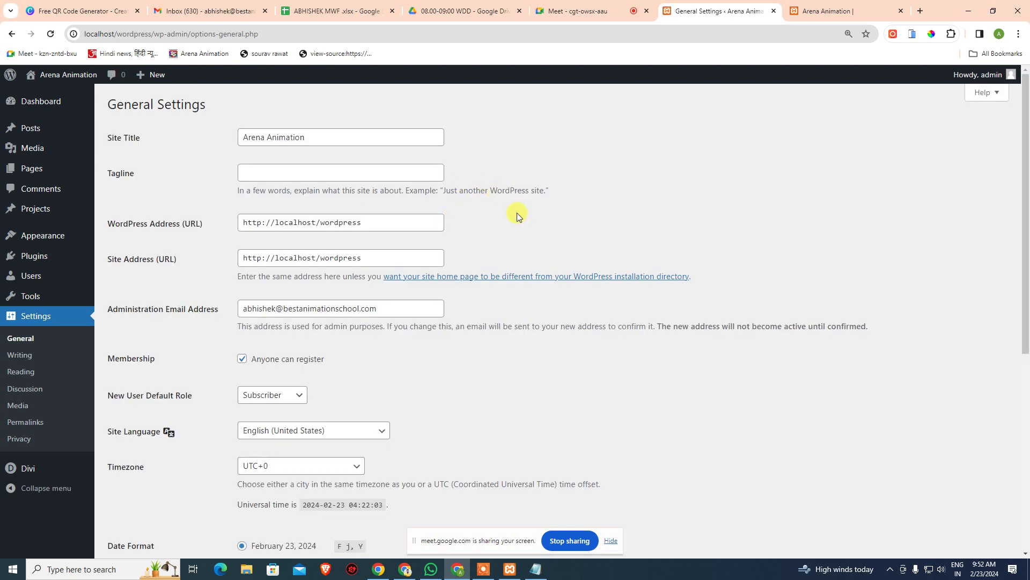
mouse_move(34, 295)
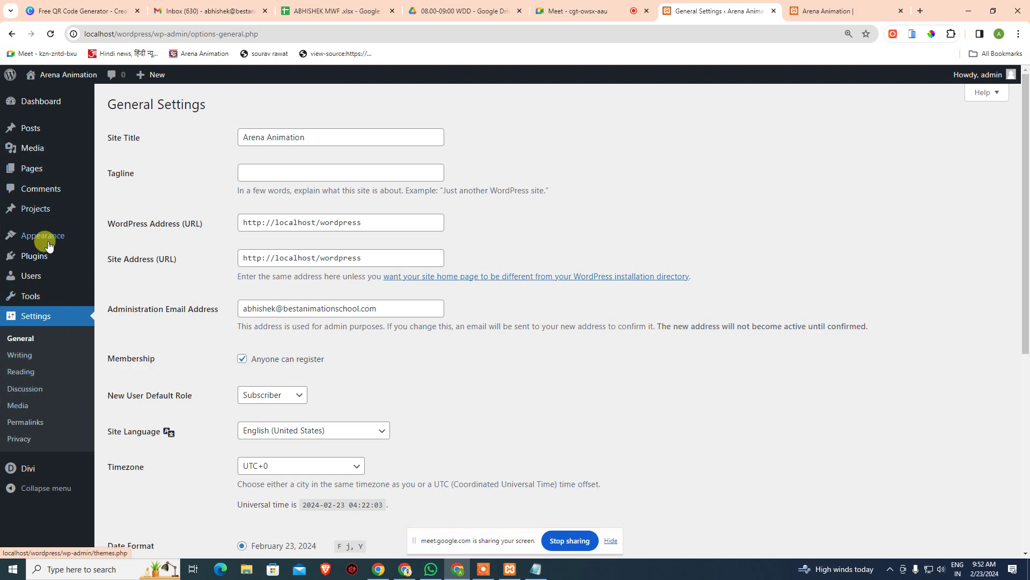
scroll(229, 317, down, 7)
scroll(127, 263, up, 7)
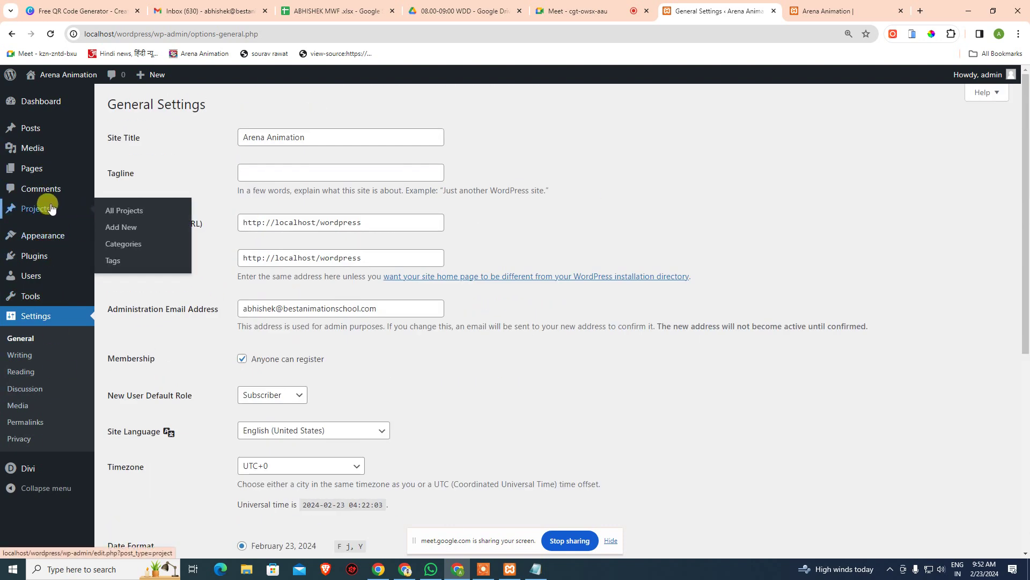
In the theme customizer's Homepage Settings, make the homepage a static page, choose HOME as that page, and publish.
mouse_move(39, 250)
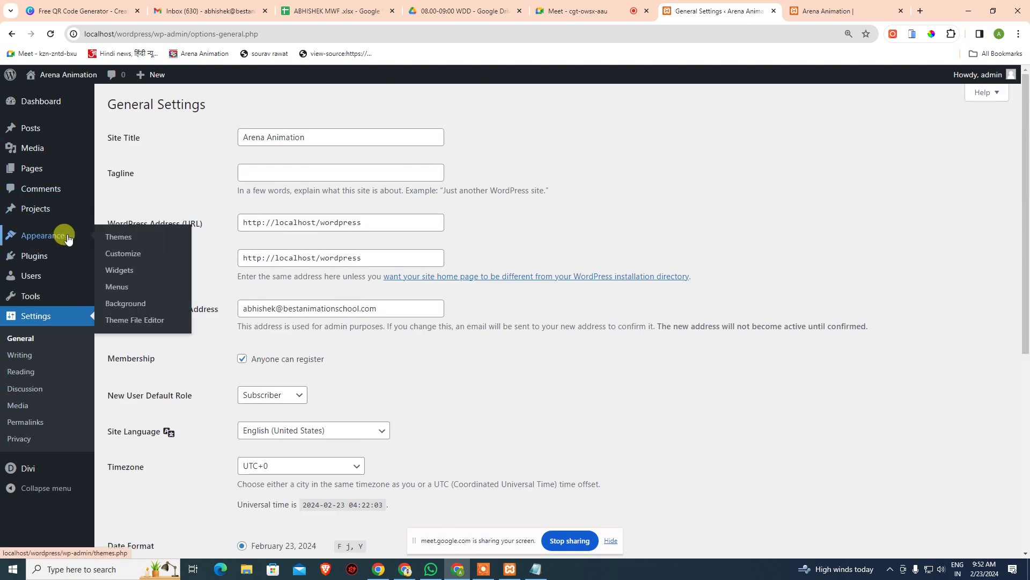
click(124, 254)
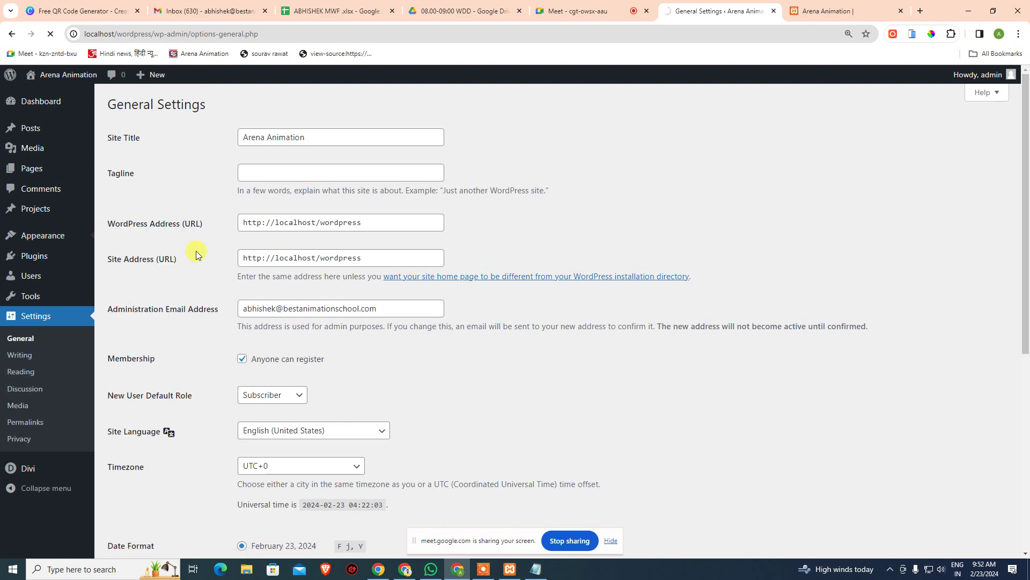
mouse_move(54, 236)
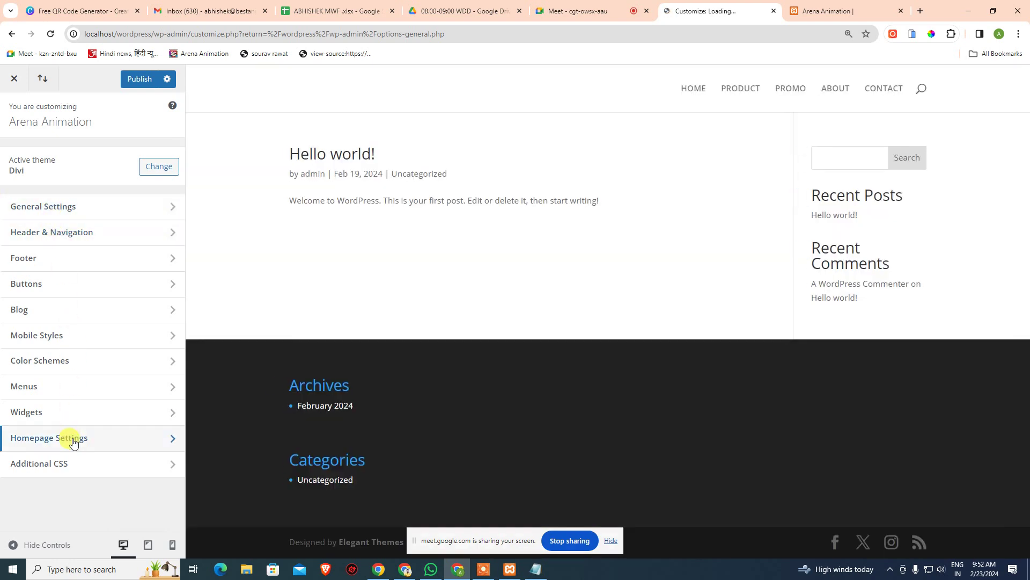
click(74, 443)
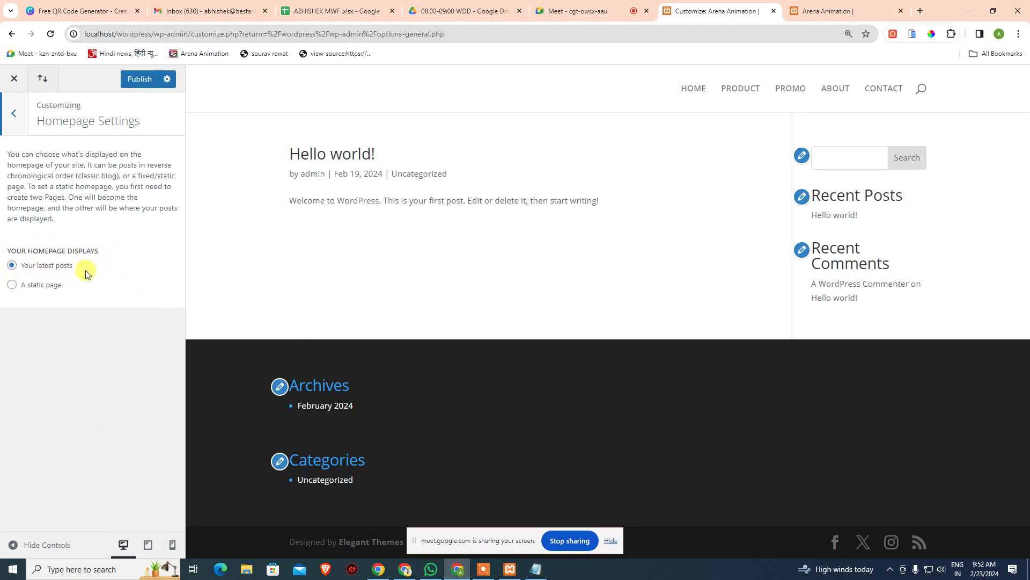
click(40, 291)
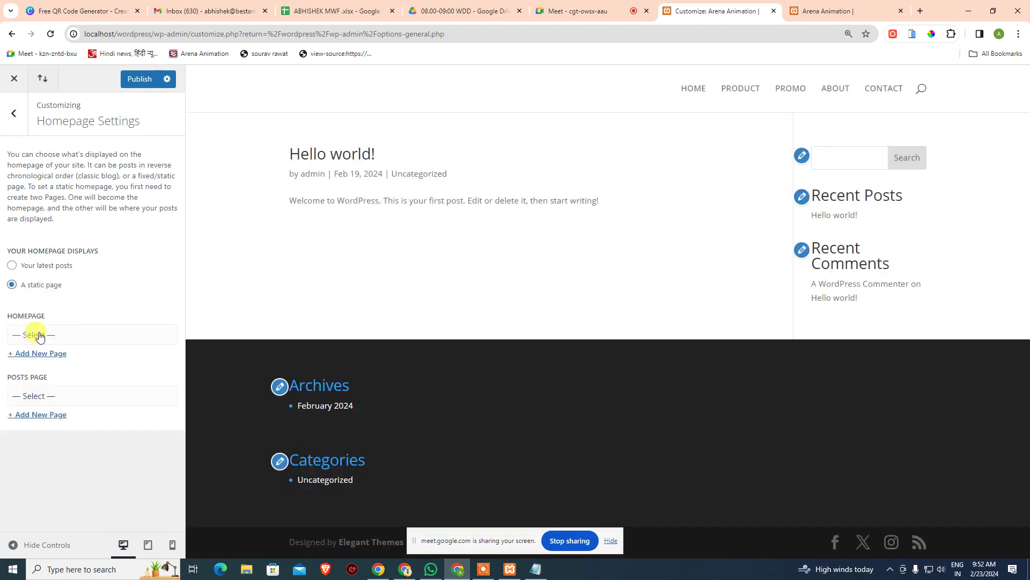
click(40, 333)
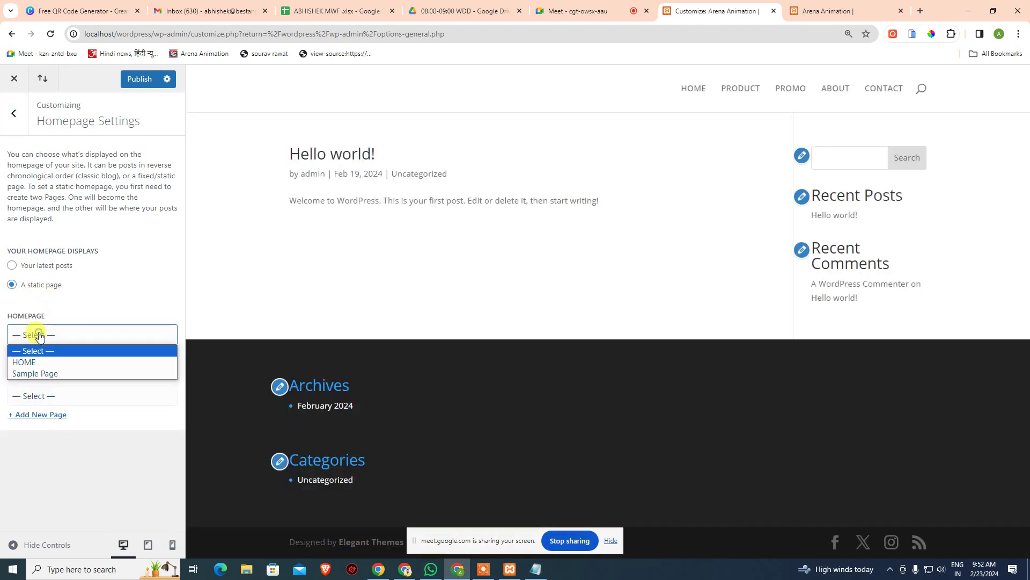
click(24, 363)
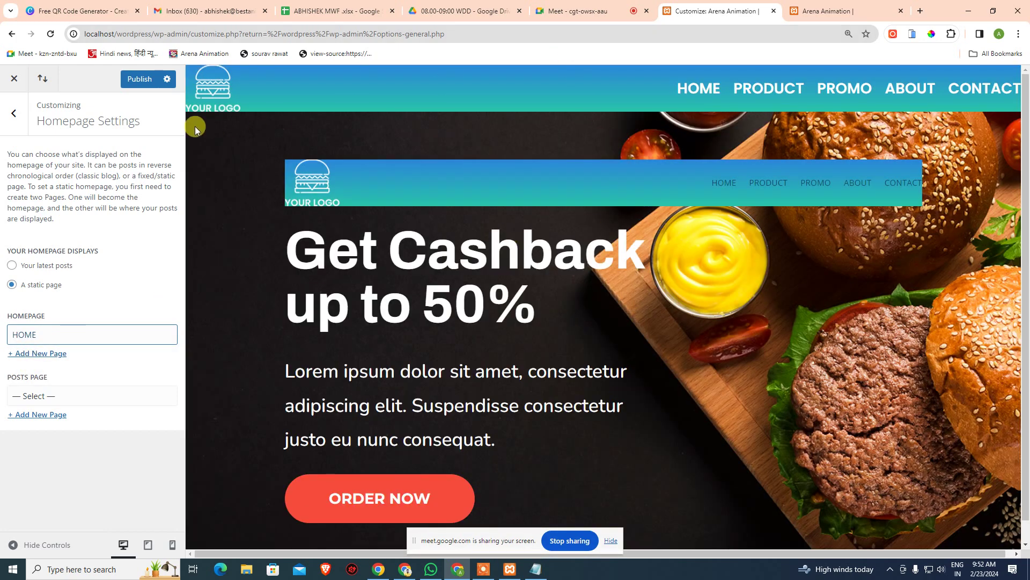
click(140, 79)
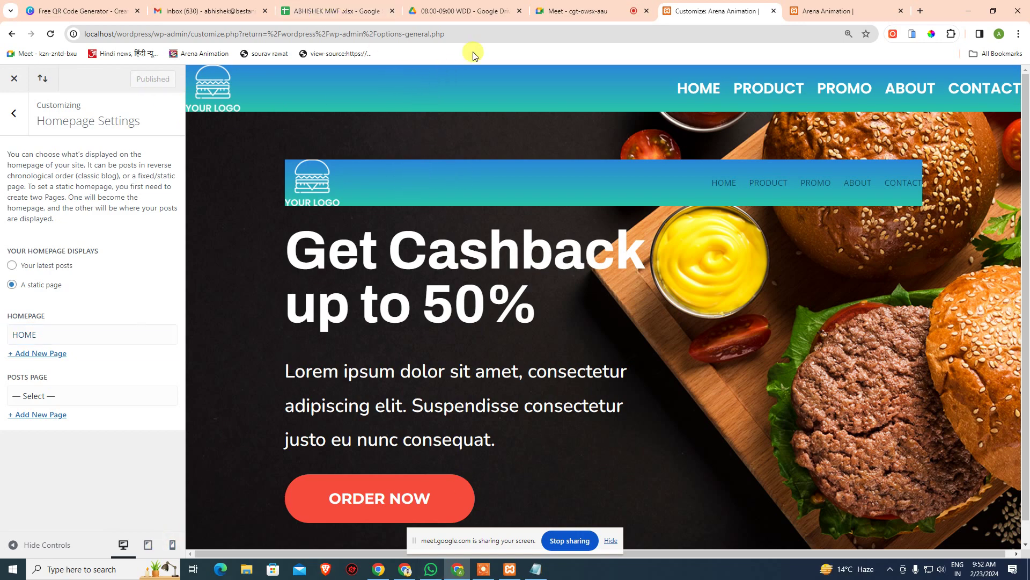
Reload the site's front page in its own tab to check the published homepage.
click(837, 11)
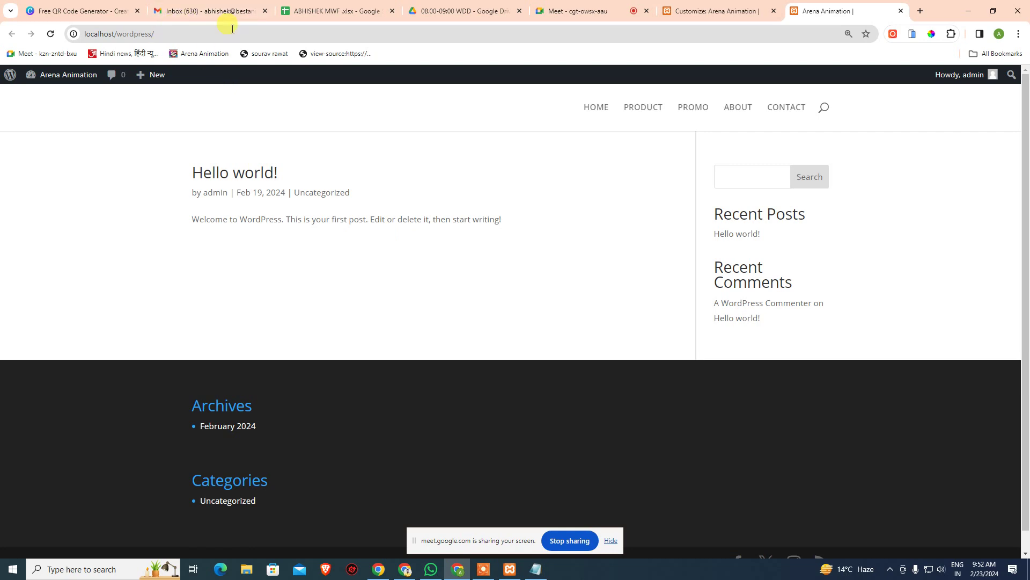
click(49, 34)
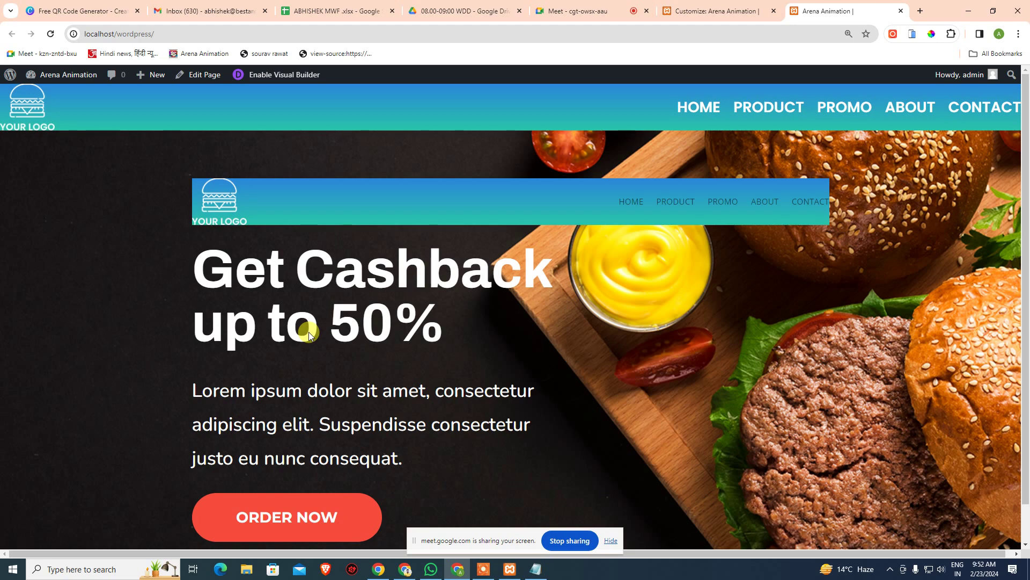
scroll(502, 250, down, 1)
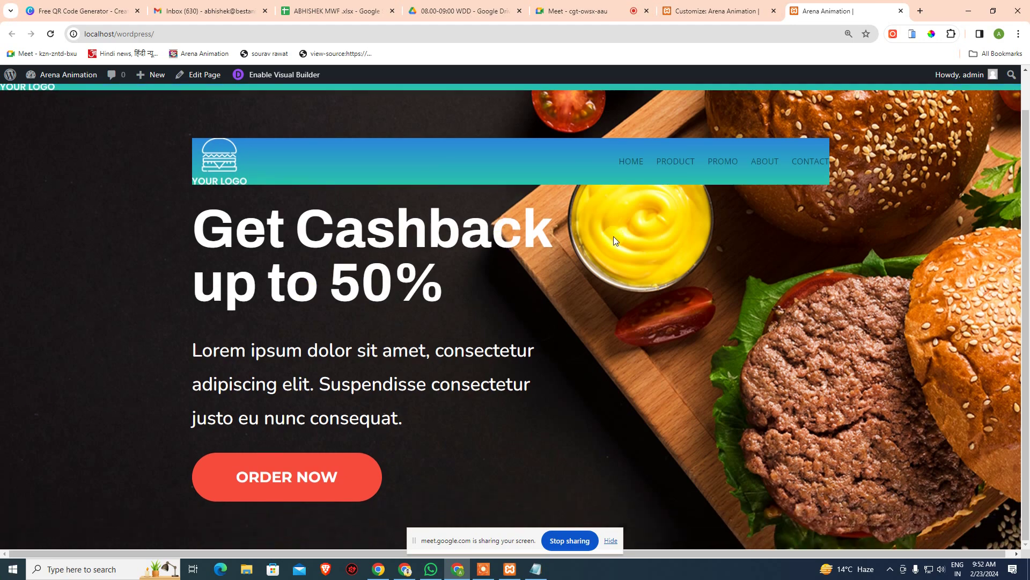
Close the theme customizer and open the HOME page for editing from the list of all pages.
click(750, 13)
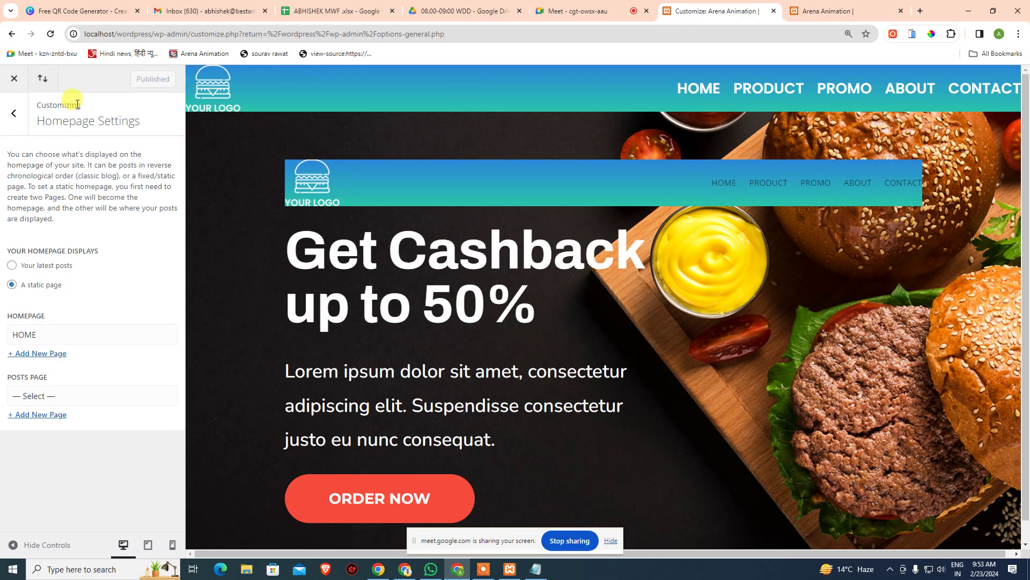
click(16, 114)
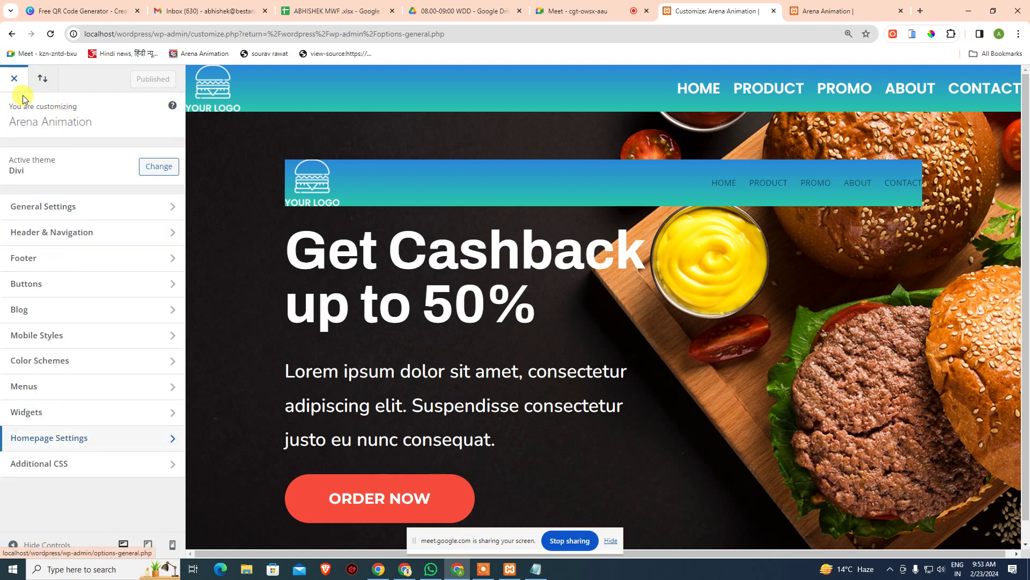
click(14, 78)
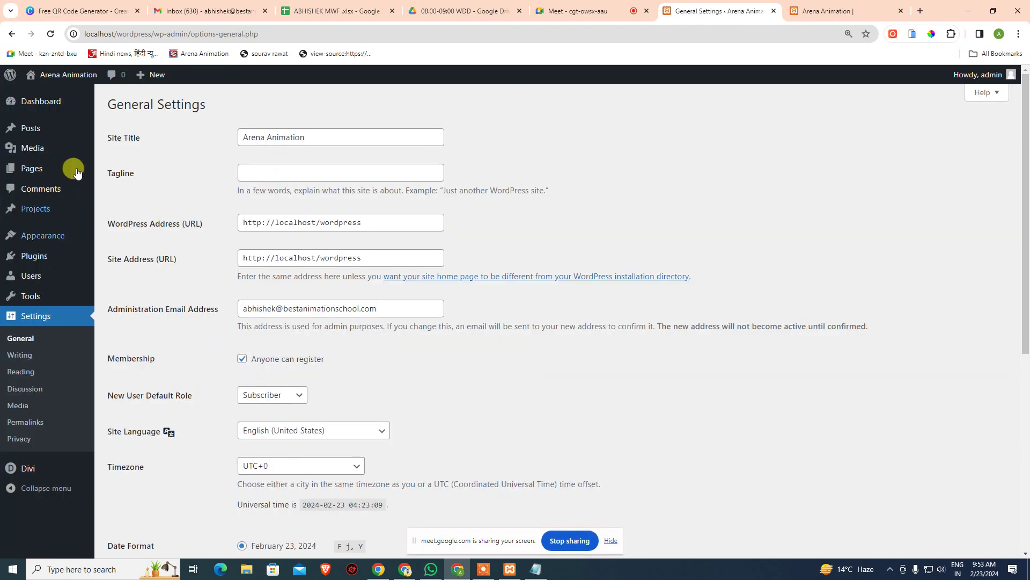
mouse_move(36, 168)
click(111, 172)
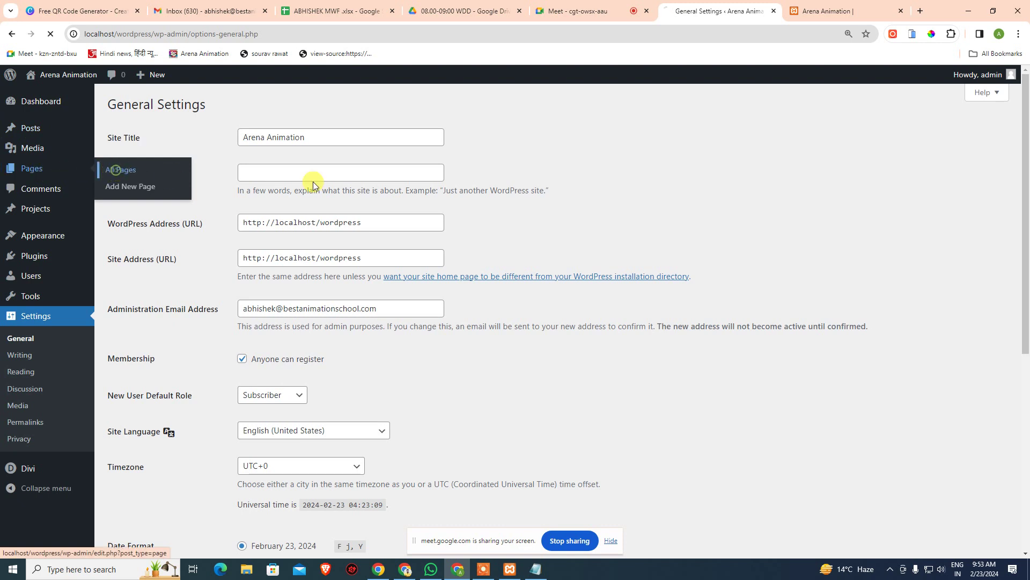
mouse_move(140, 208)
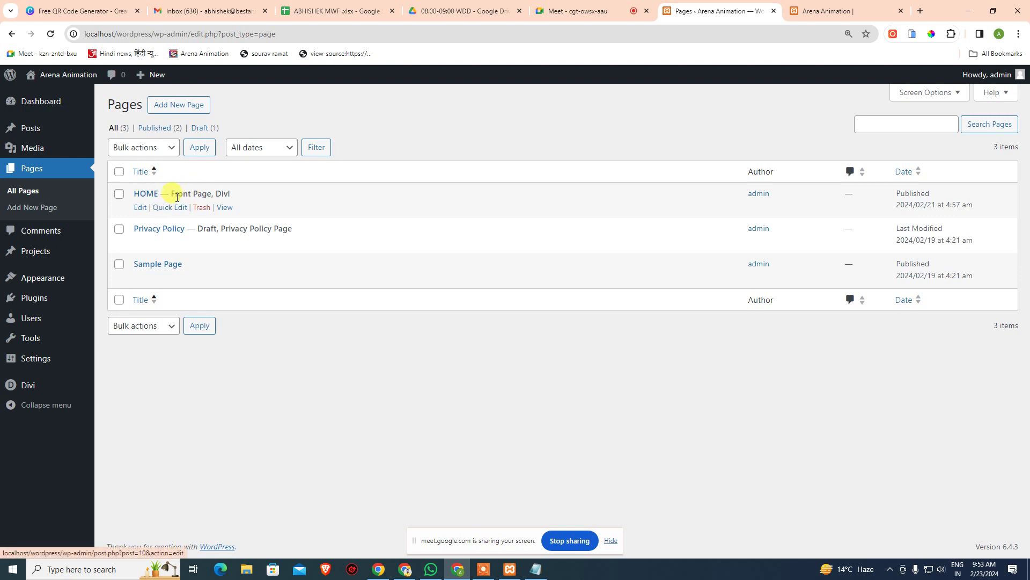
click(140, 208)
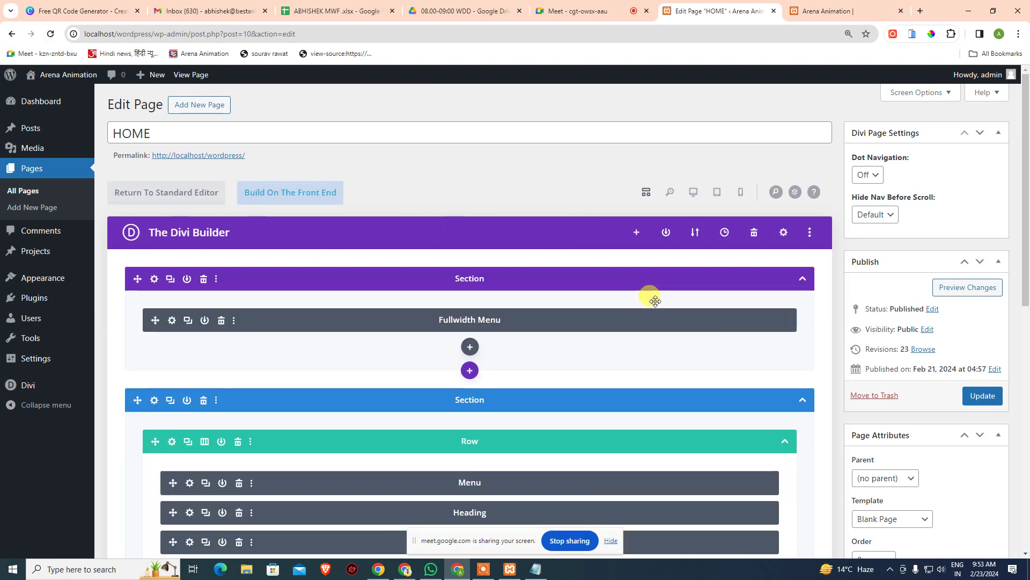
Compare the HOME page's sections and modules in the Divi Builder with the menus on the live front page.
scroll(570, 398, down, 6)
scroll(605, 361, up, 4)
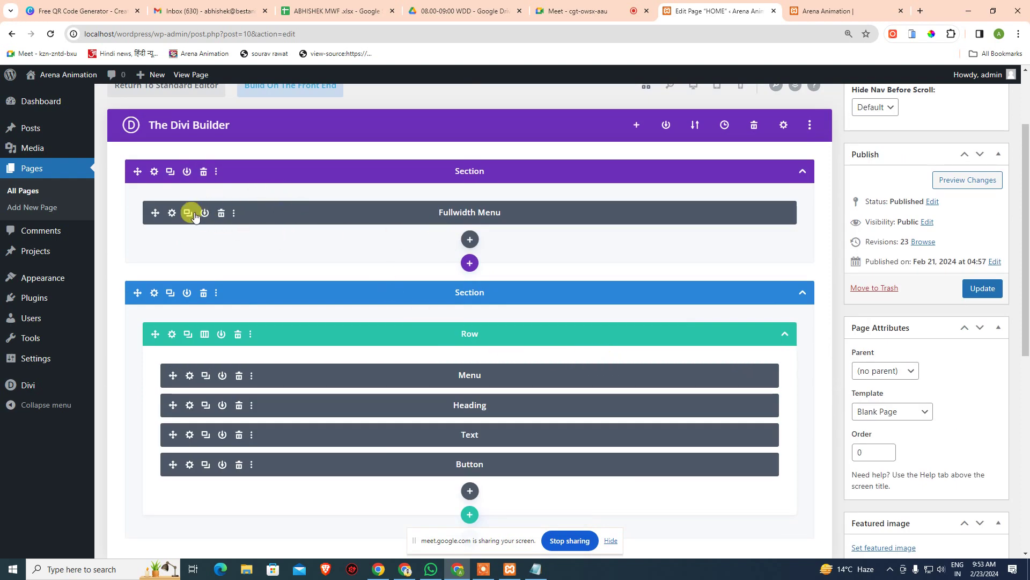
click(839, 10)
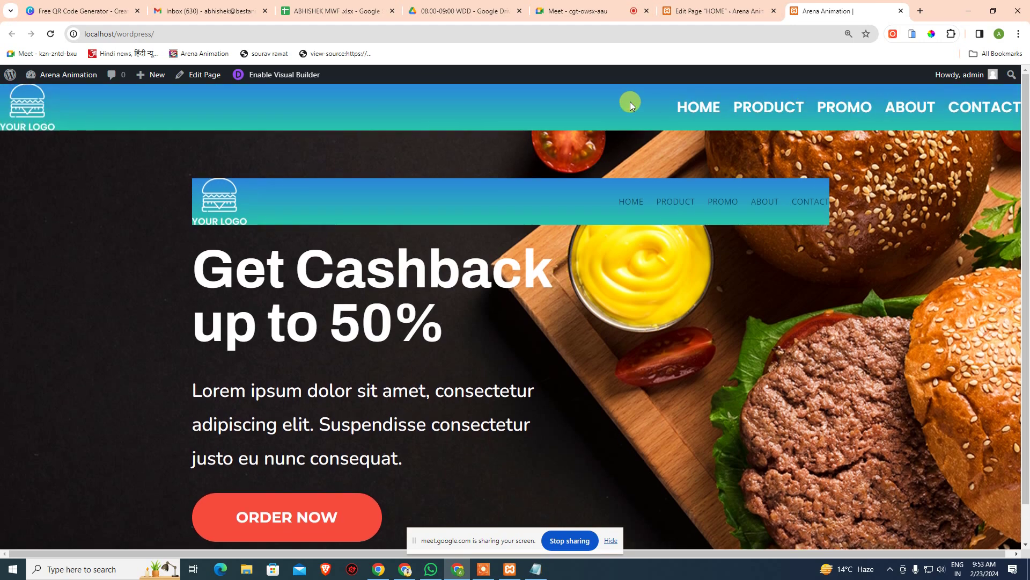
click(717, 10)
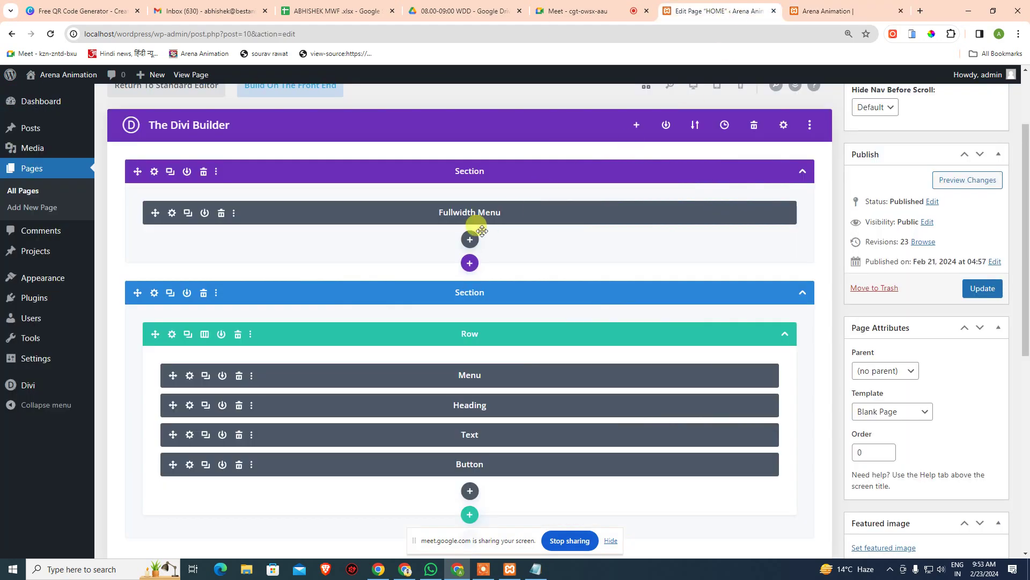
click(850, 6)
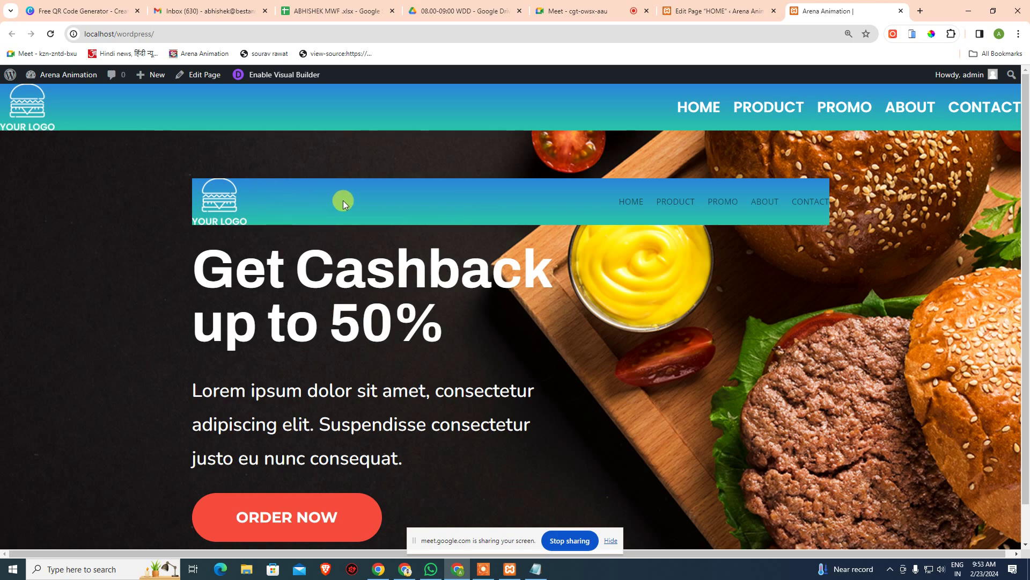
click(707, 8)
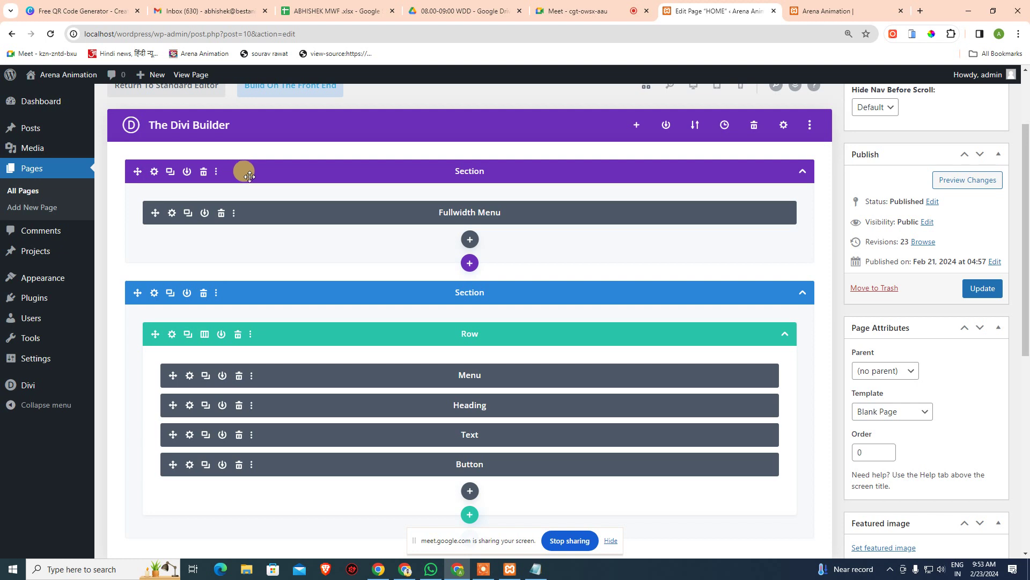
Disable the section containing the Fullwidth Menu on phone, tablet and desktop, and save the HOME page.
click(217, 172)
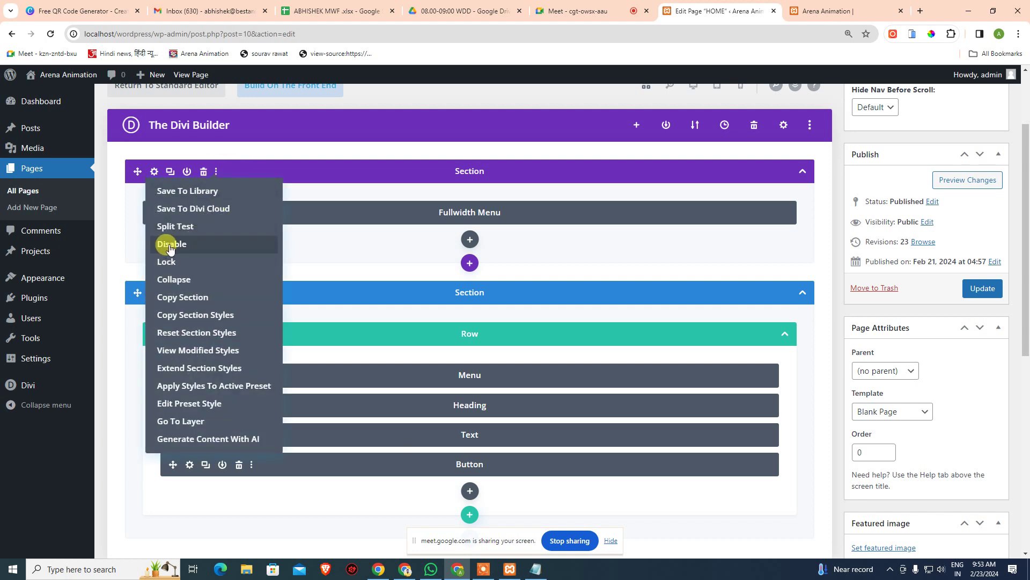
mouse_move(169, 247)
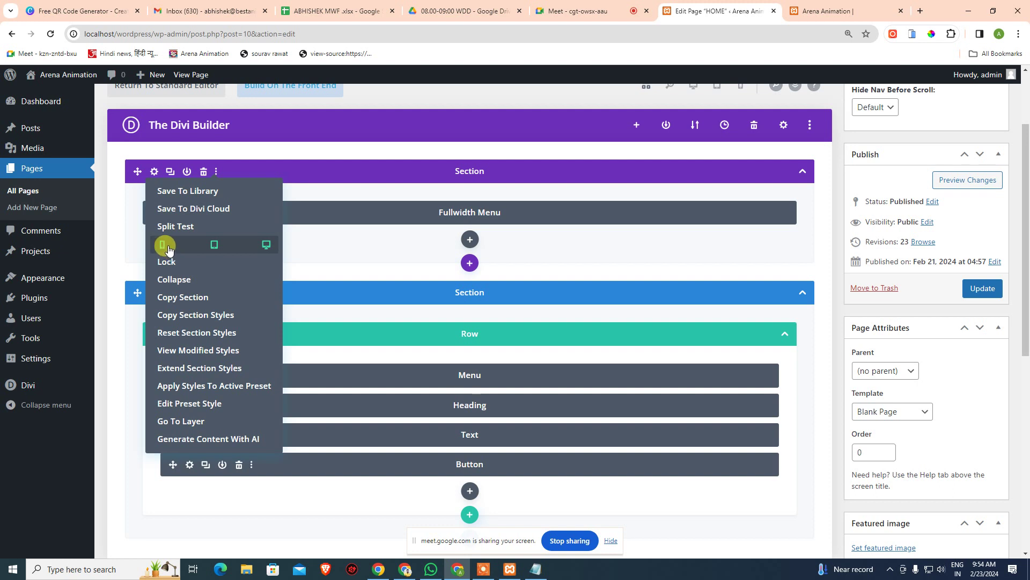
click(162, 246)
click(215, 245)
click(265, 245)
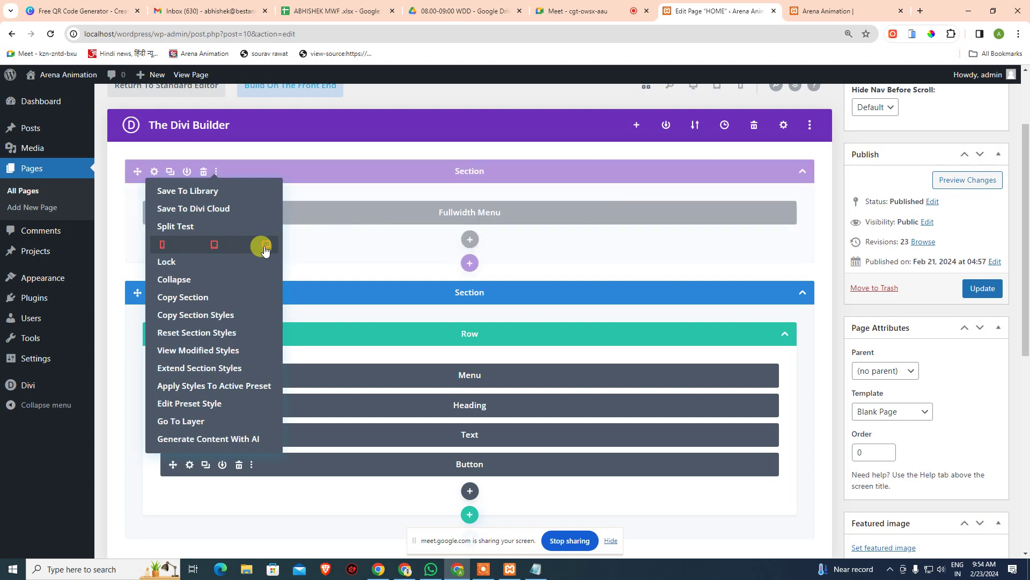
click(369, 164)
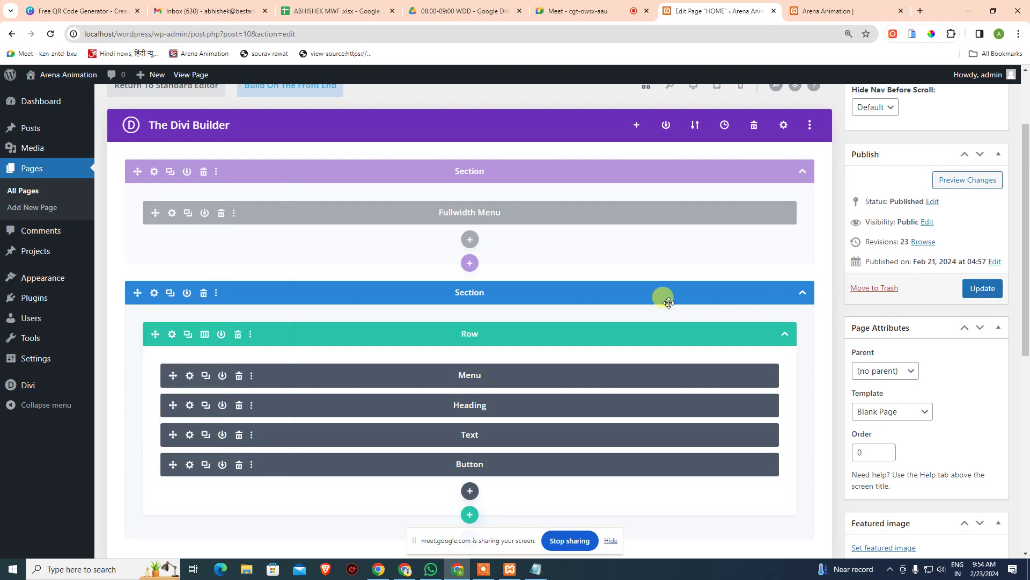
key(ctrl+s)
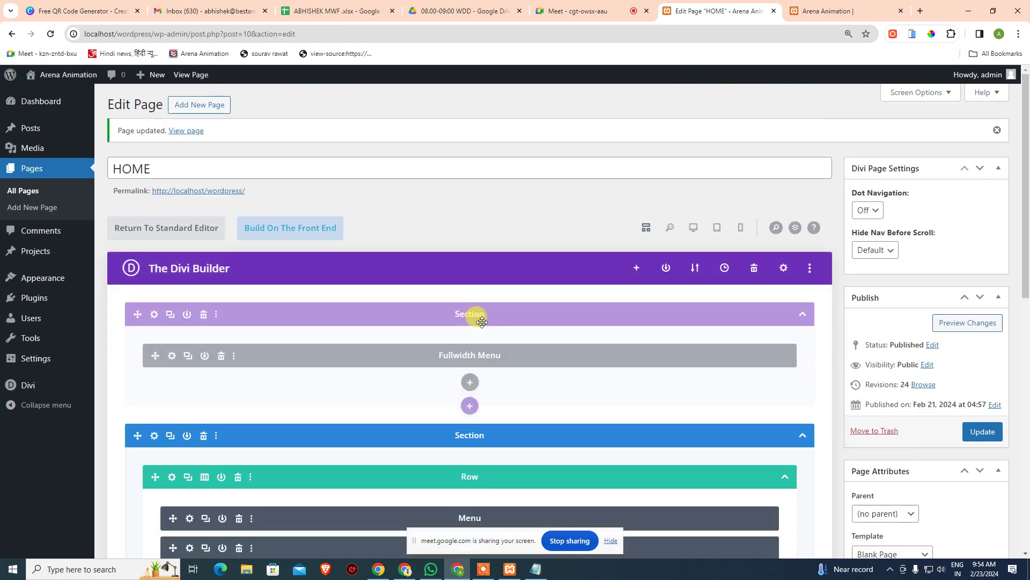
Reload the live front page to check the remaining menu, and review the banner section's modules in the HOME page's Divi Builder.
click(837, 10)
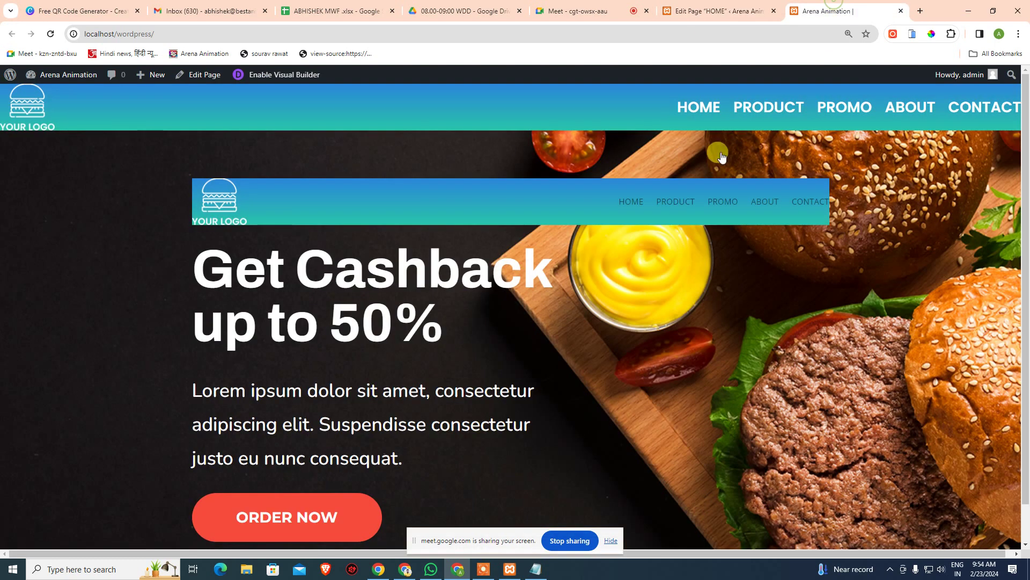
click(51, 35)
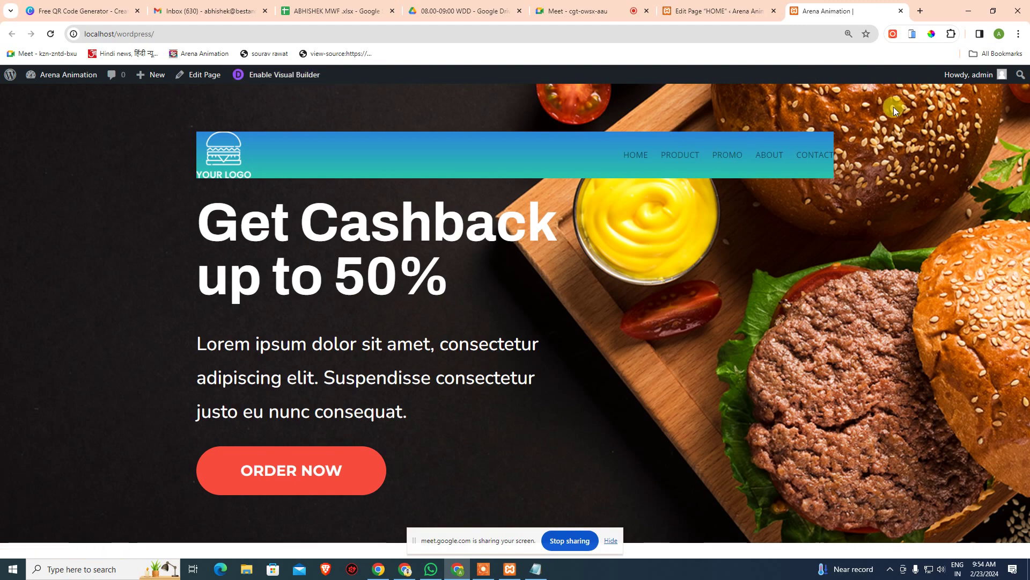
click(619, 365)
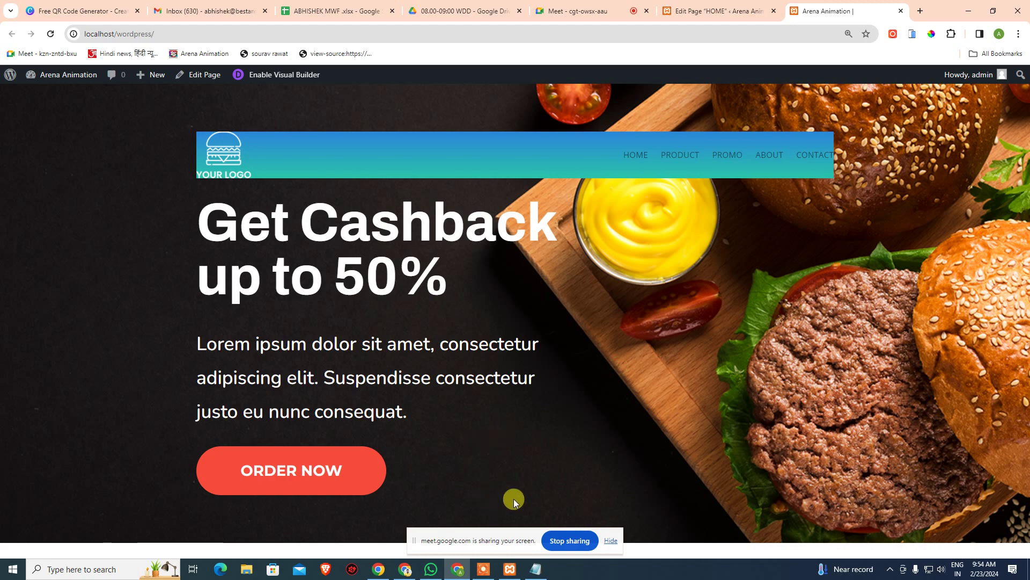
click(514, 465)
key(alt+Tab)
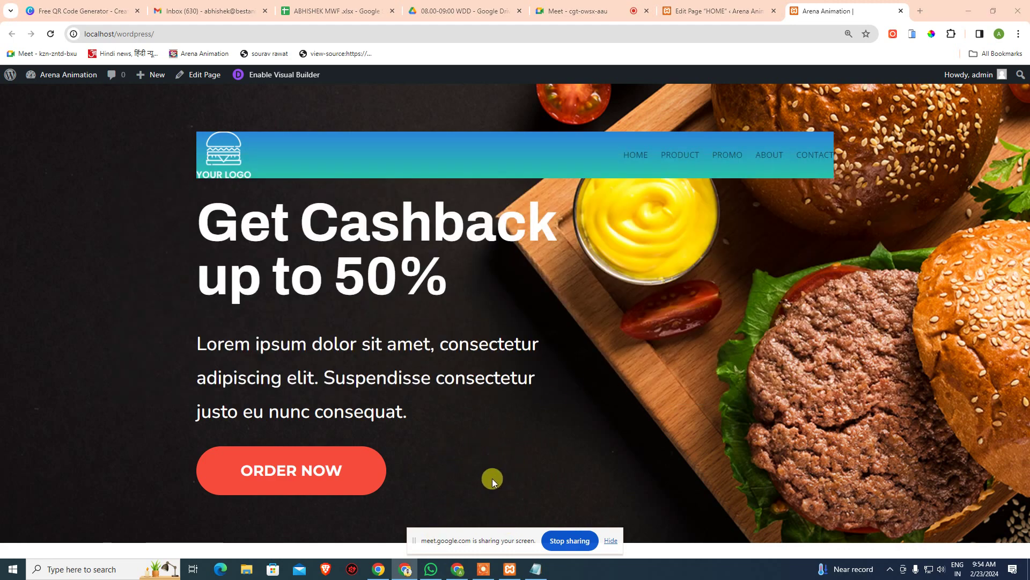
click(719, 11)
scroll(365, 263, down, 5)
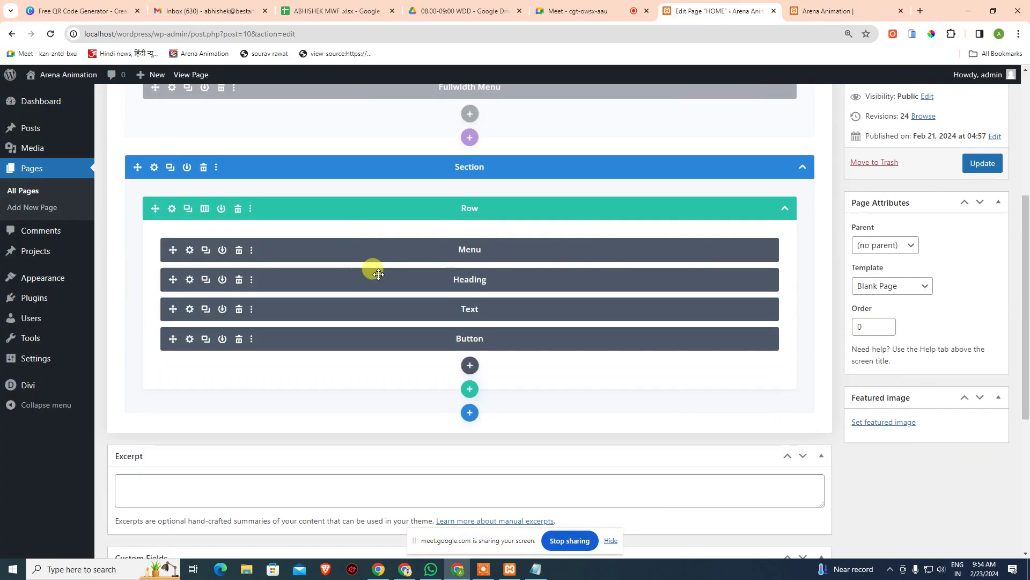
scroll(261, 155, up, 2)
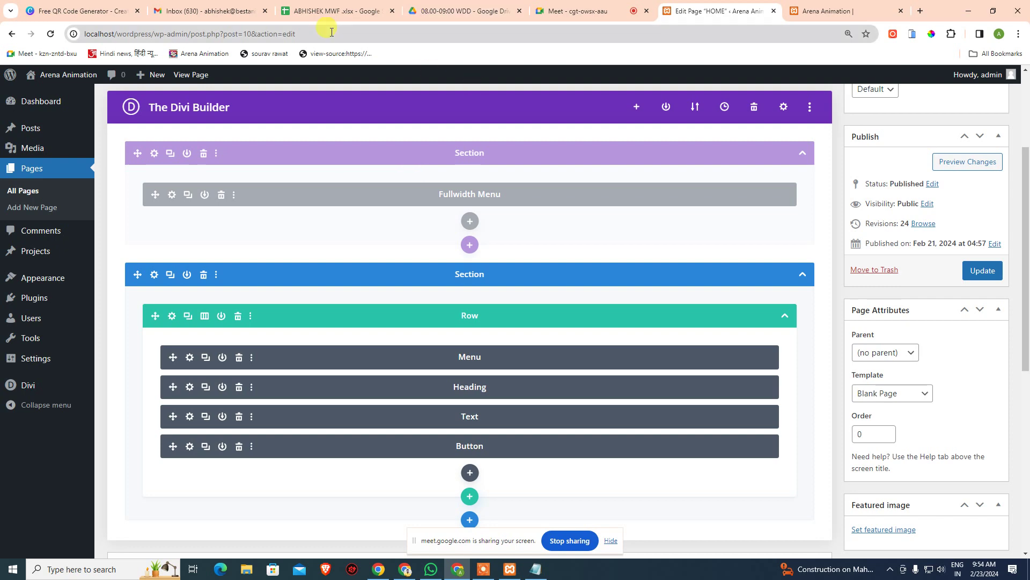
scroll(299, 286, down, 4)
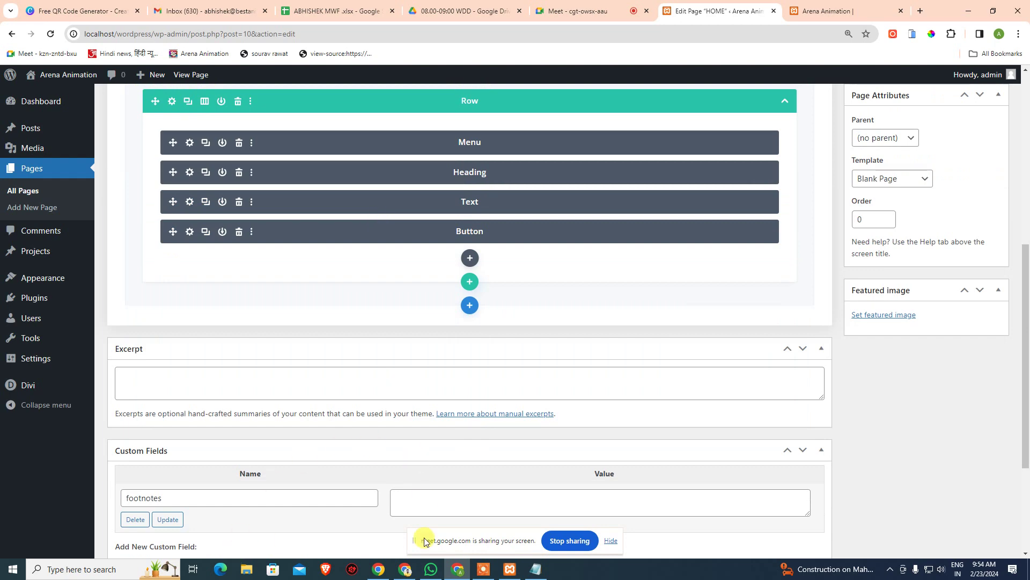
Switch to Photoshop with Burger-Template.psd open and bring the template's Our Chef section into close view.
key(super)
text(pho)
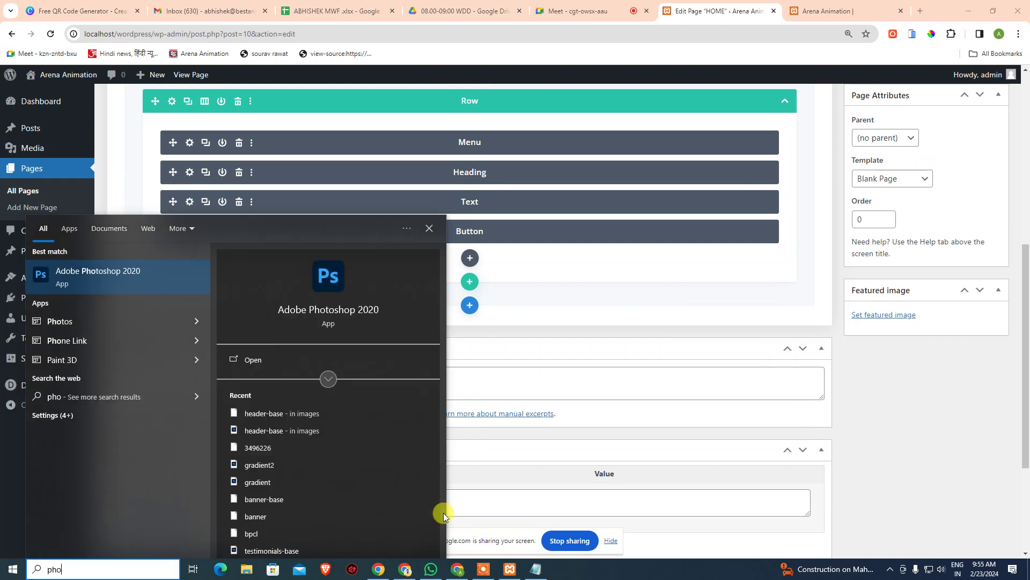
key(Escape)
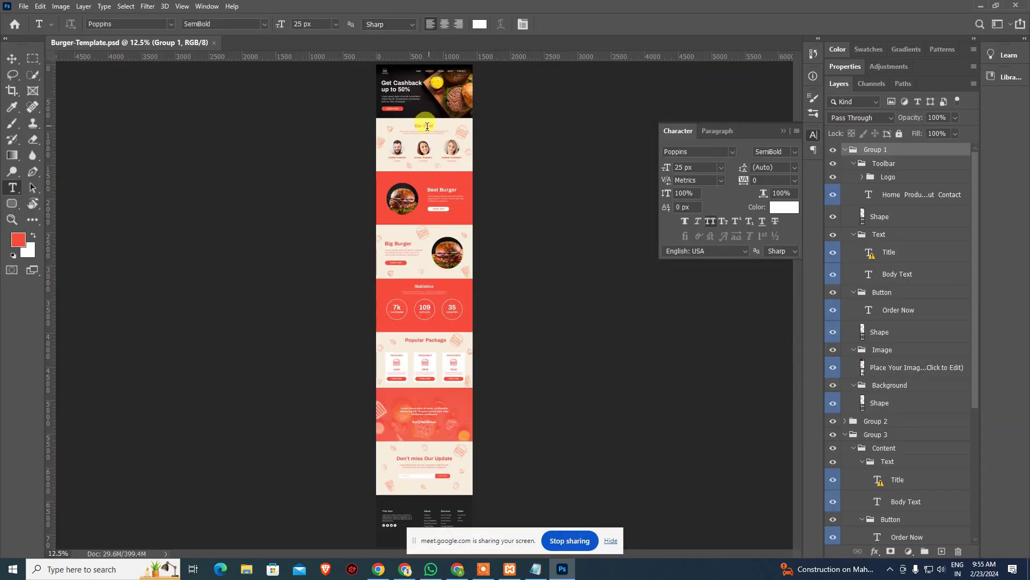
ctrl+click(425, 130)
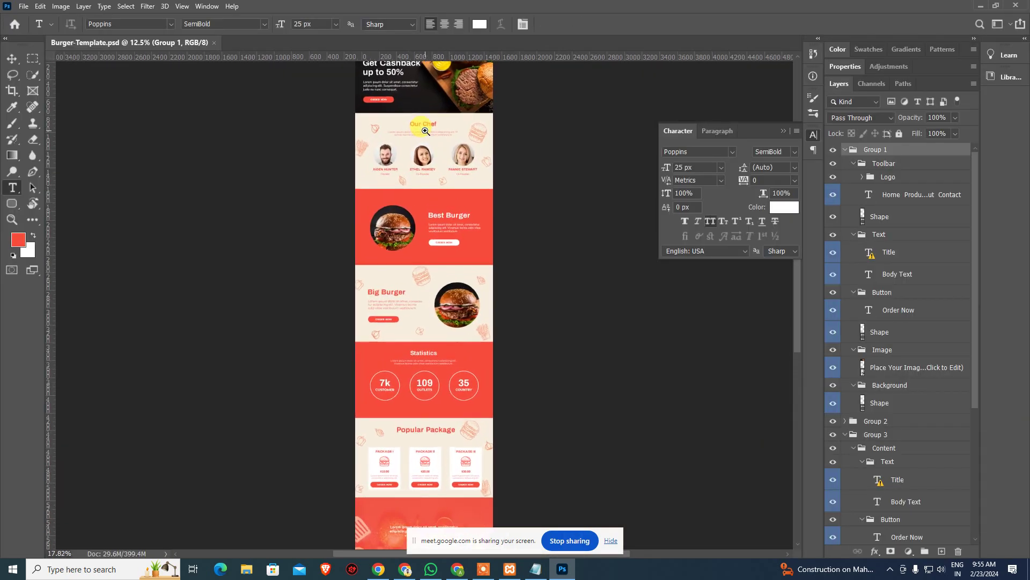
drag(425, 130, 451, 189)
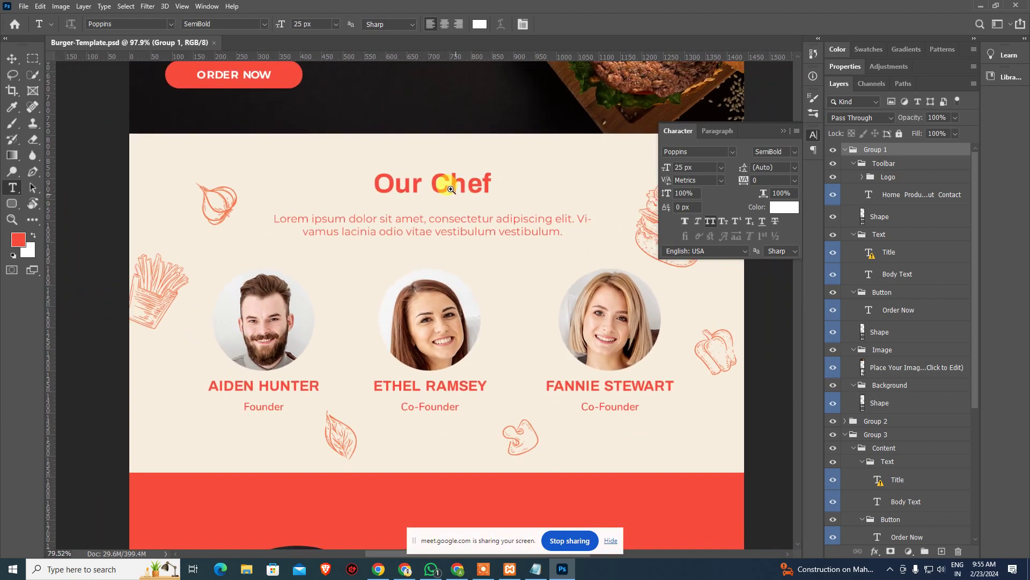
drag(516, 182, 471, 225)
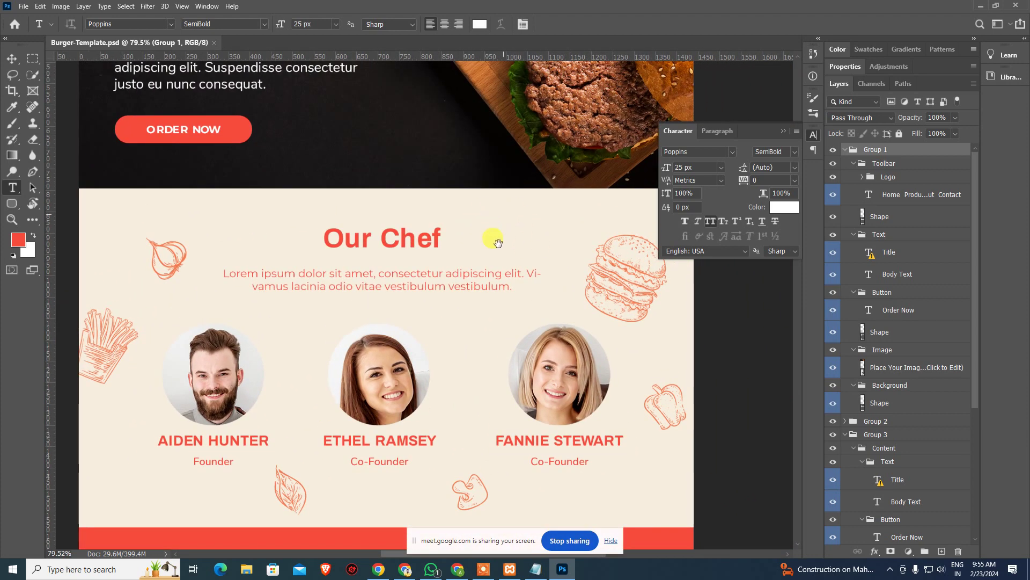
drag(534, 215, 543, 183)
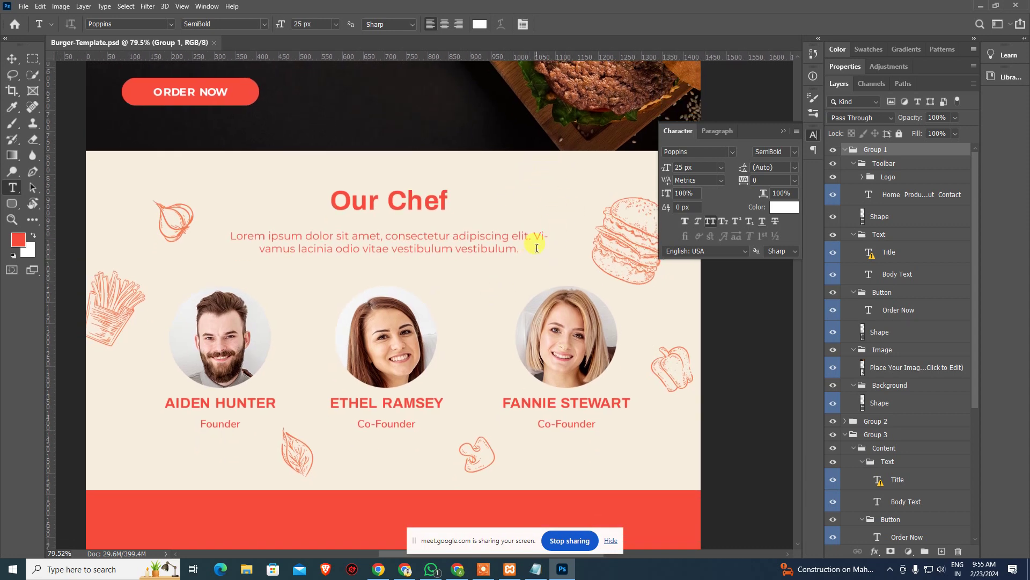
Sample the Our Chef section's cream background with the Eyedropper and copy the foreground color's hex code.
key(i)
click(532, 181)
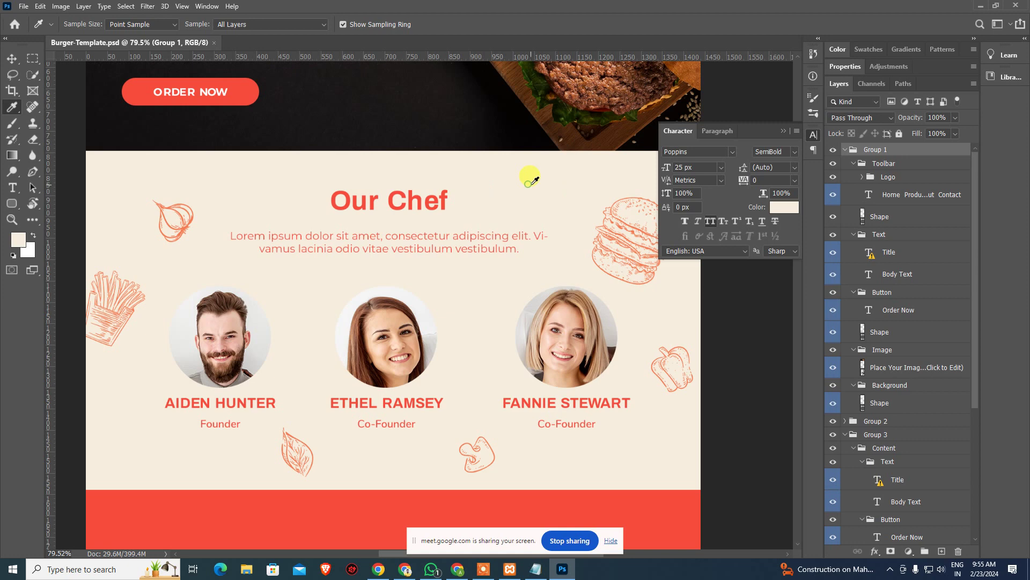
click(24, 240)
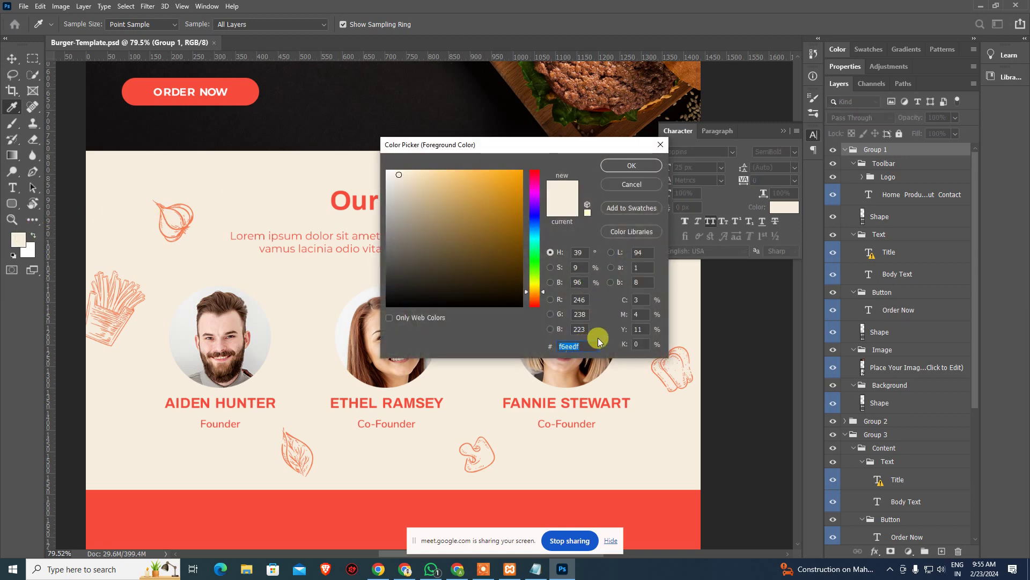
key(Return)
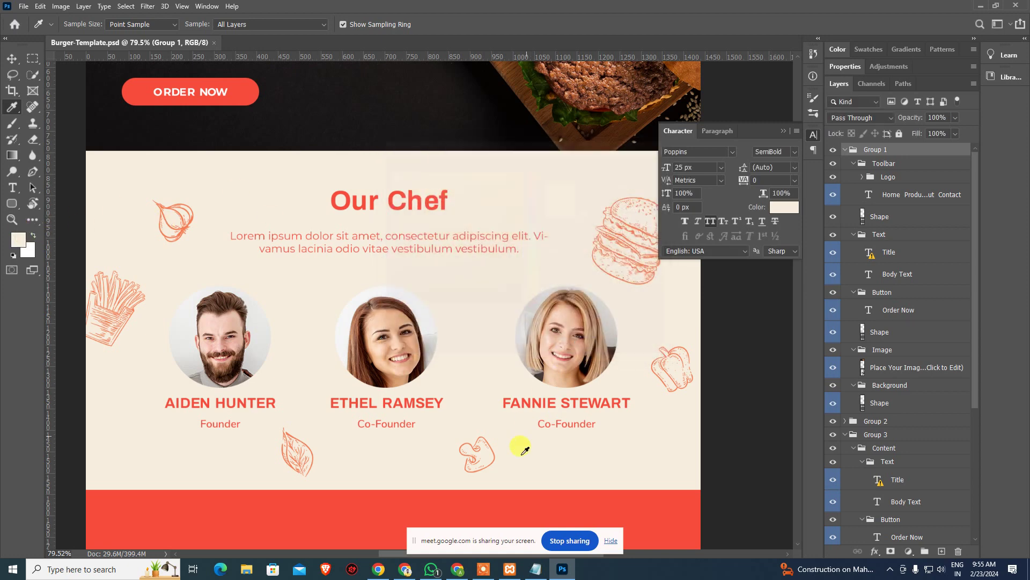
Switch back to the browser, check the banner on the live front page, and return to the HOME page's Divi Builder.
click(458, 569)
scroll(465, 325, up, 2)
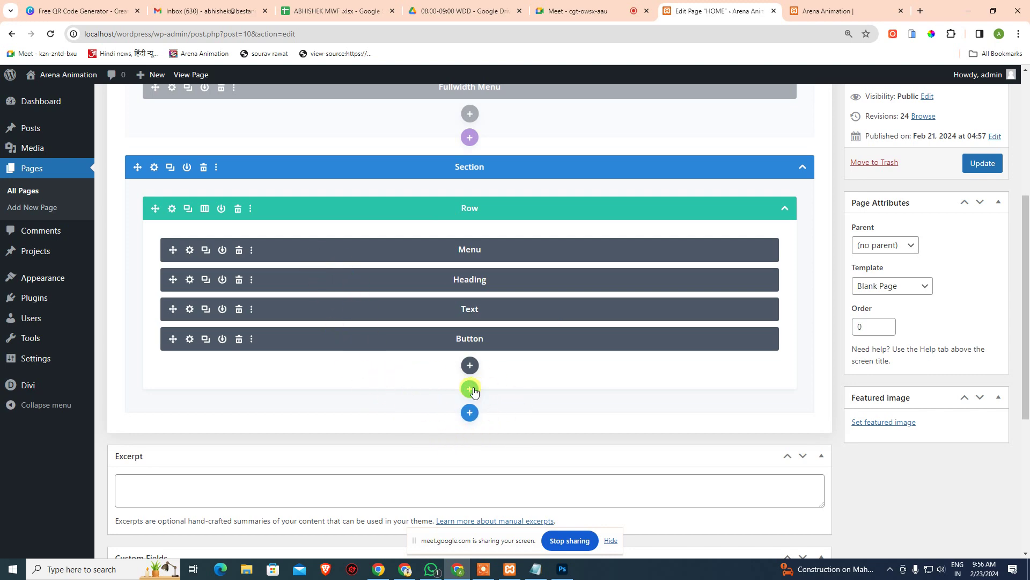
click(812, 10)
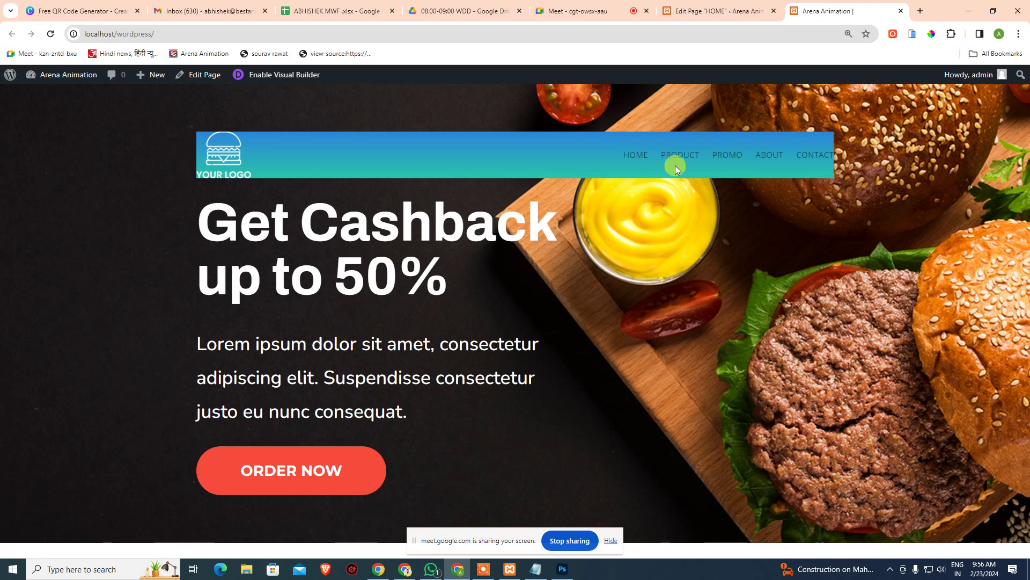
click(684, 11)
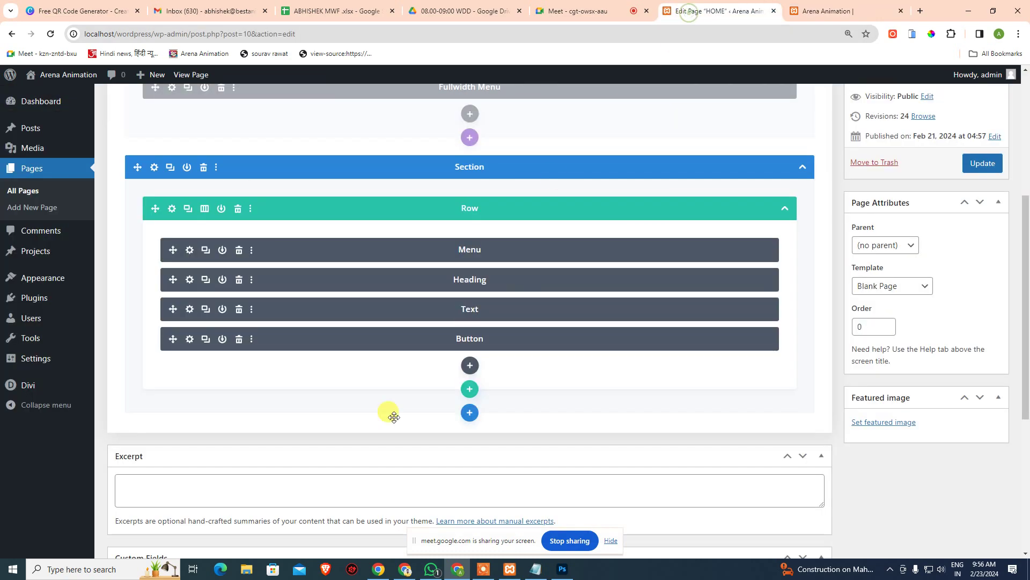
click(469, 412)
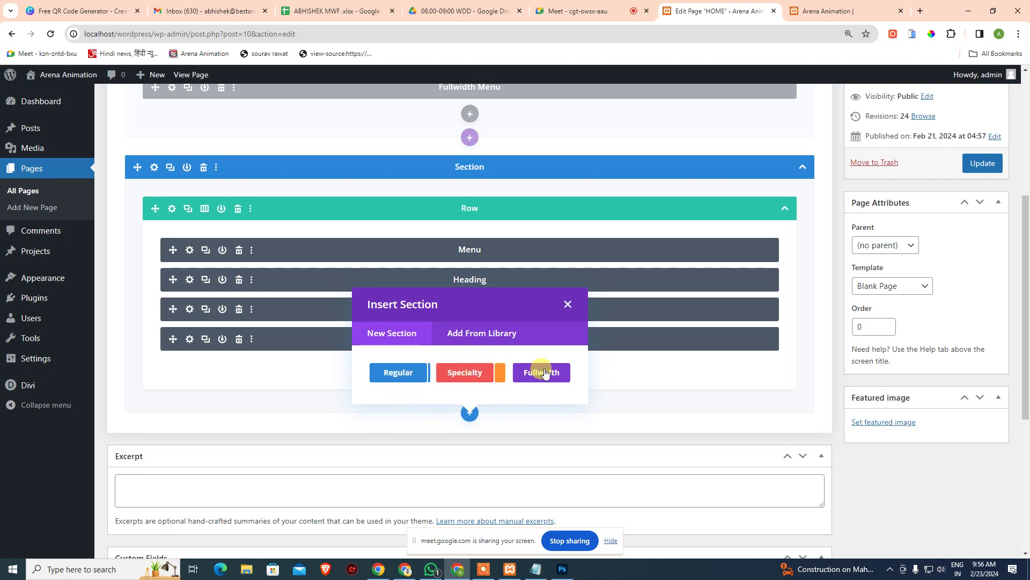
click(397, 374)
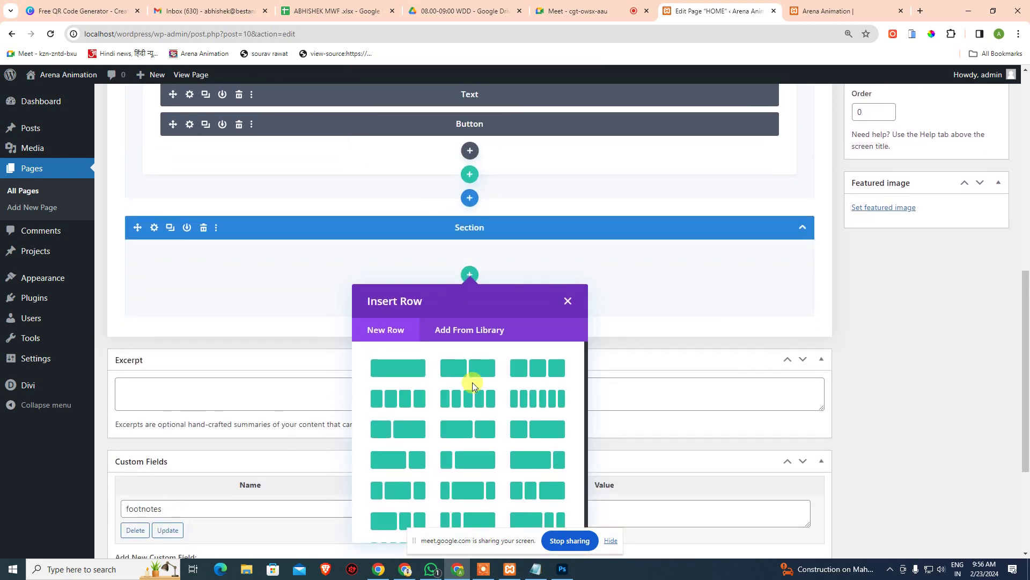
click(567, 302)
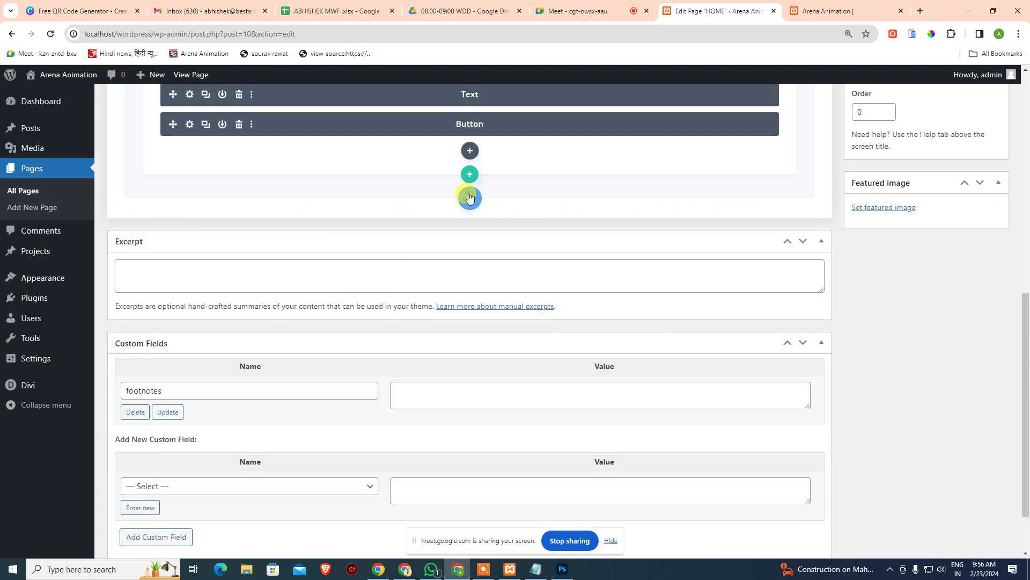
click(470, 197)
click(475, 296)
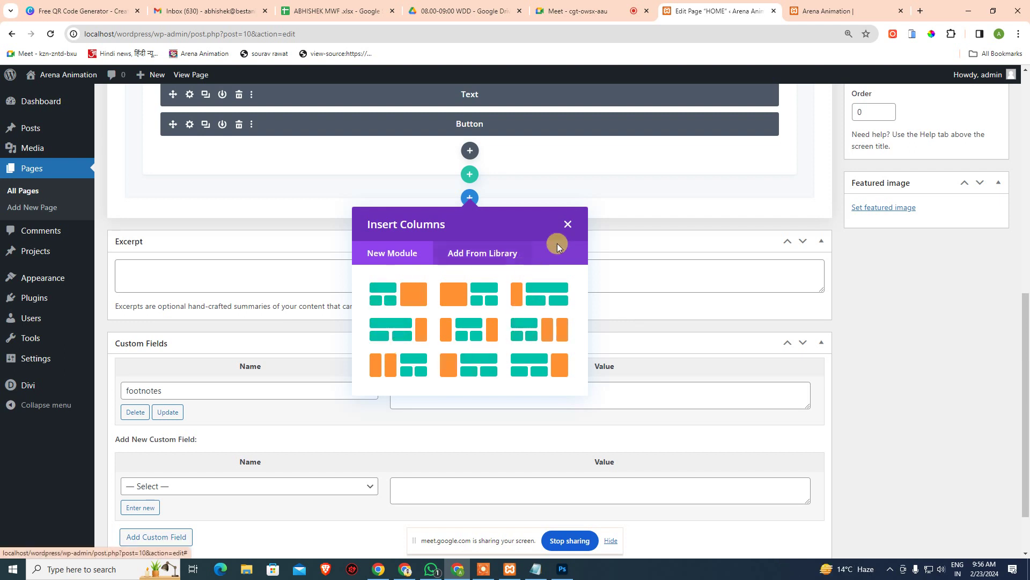
click(567, 221)
Insert a regular section with a single-column row below the banner section, leaving the row without a module.
click(469, 198)
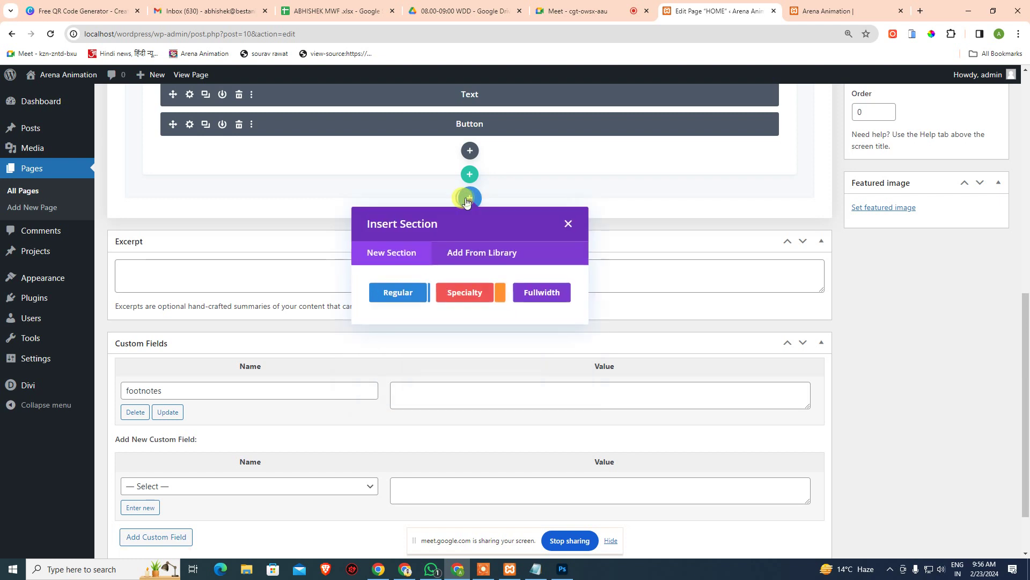
click(404, 296)
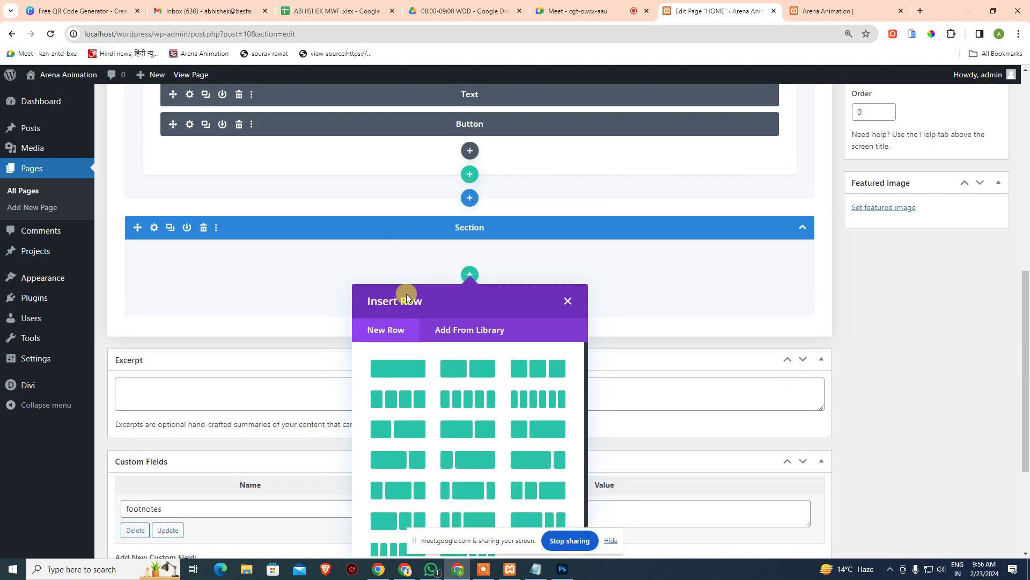
click(402, 369)
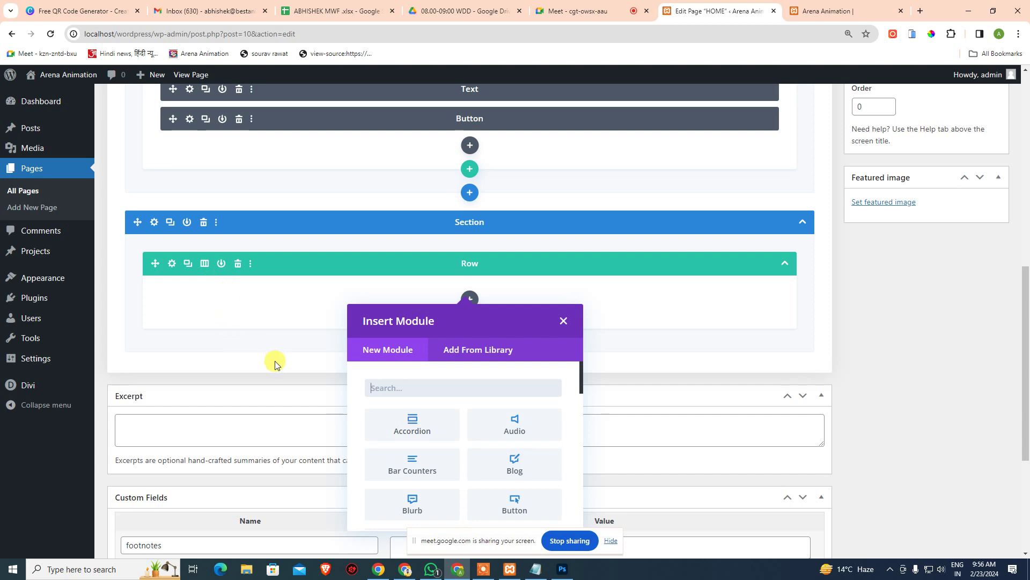
click(283, 346)
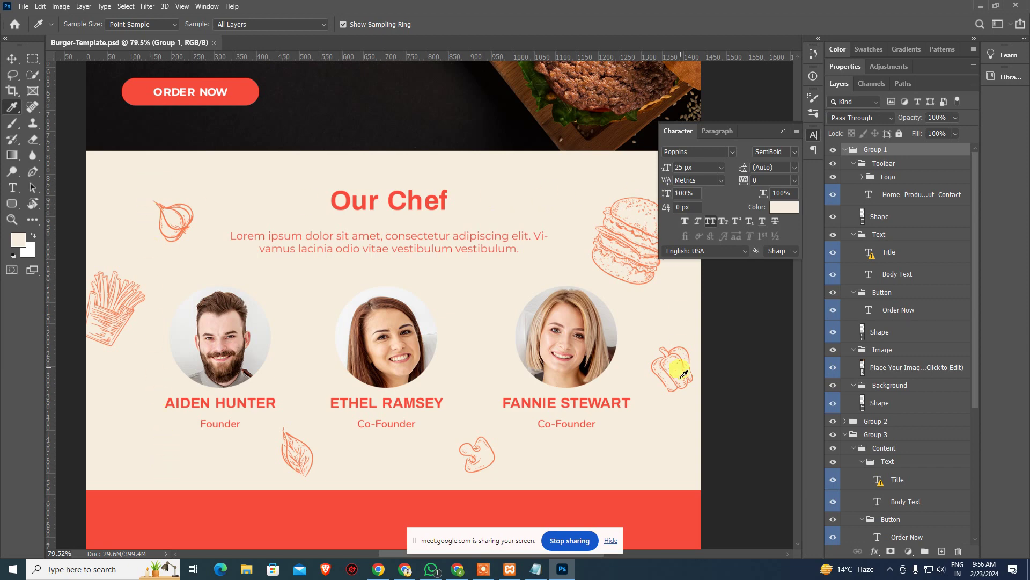
Set the new section's background color to #f6eedf and save the section settings.
key(alt+Tab)
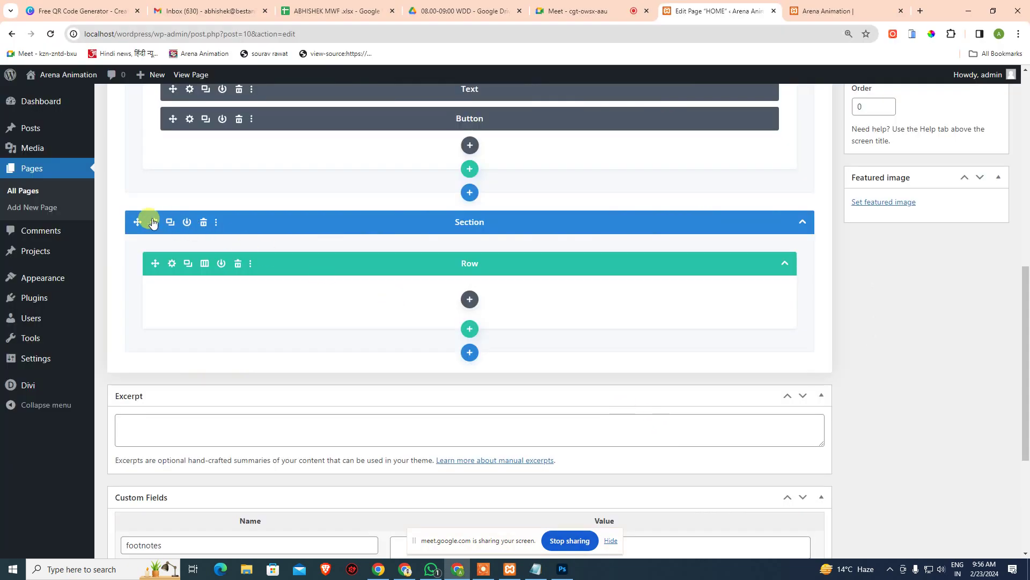
click(153, 222)
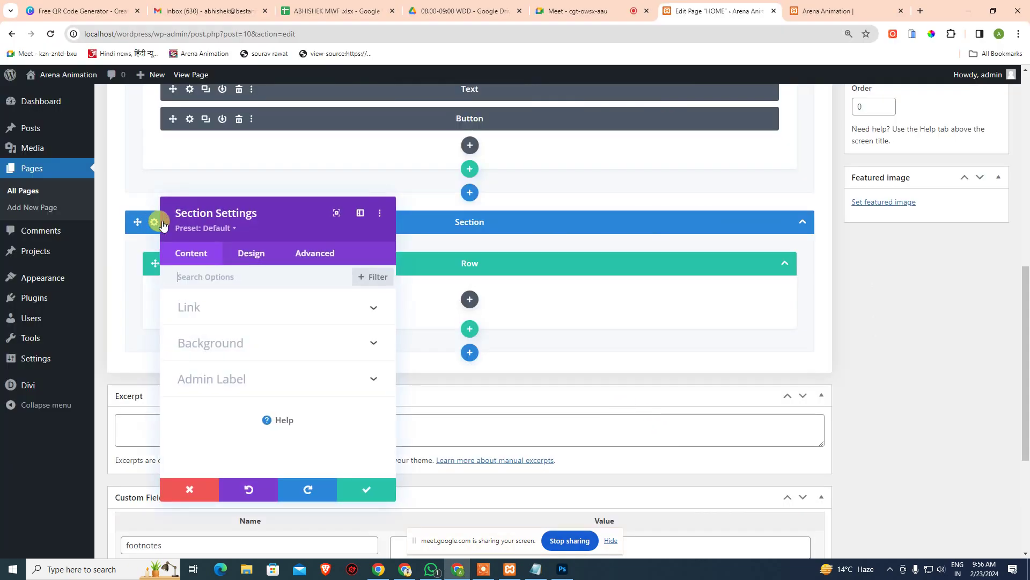
click(224, 343)
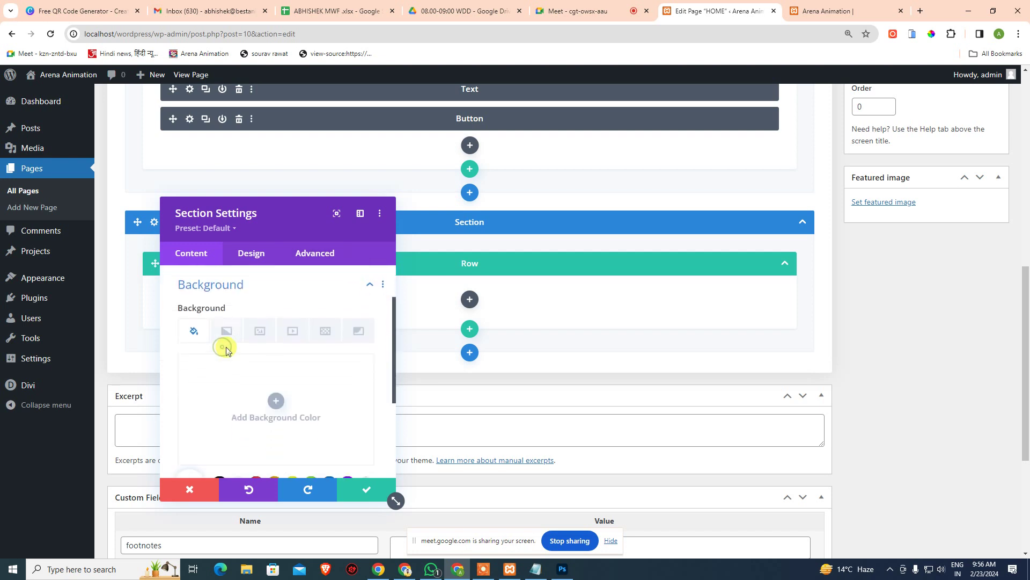
click(277, 402)
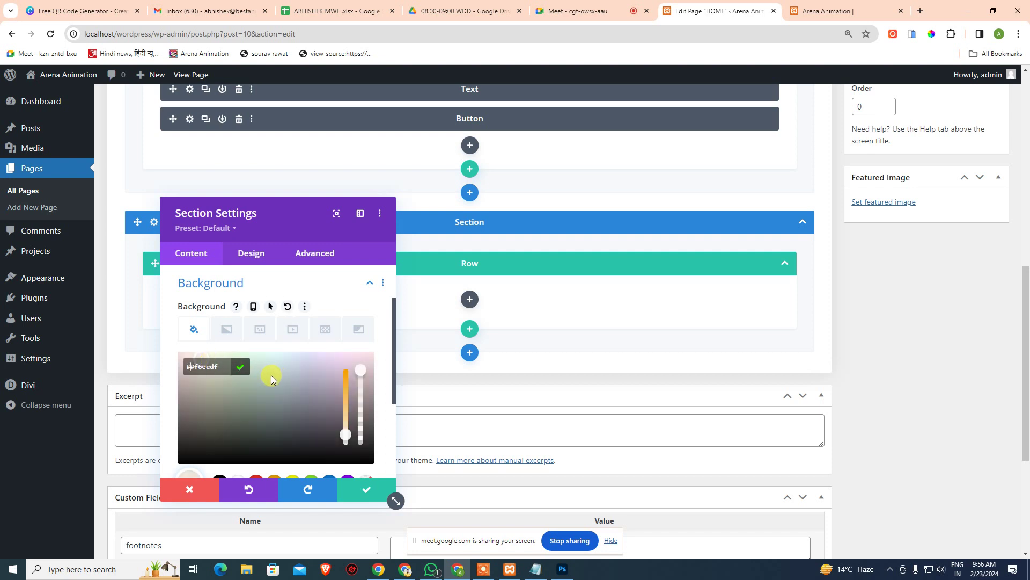
key(Delete)
click(356, 486)
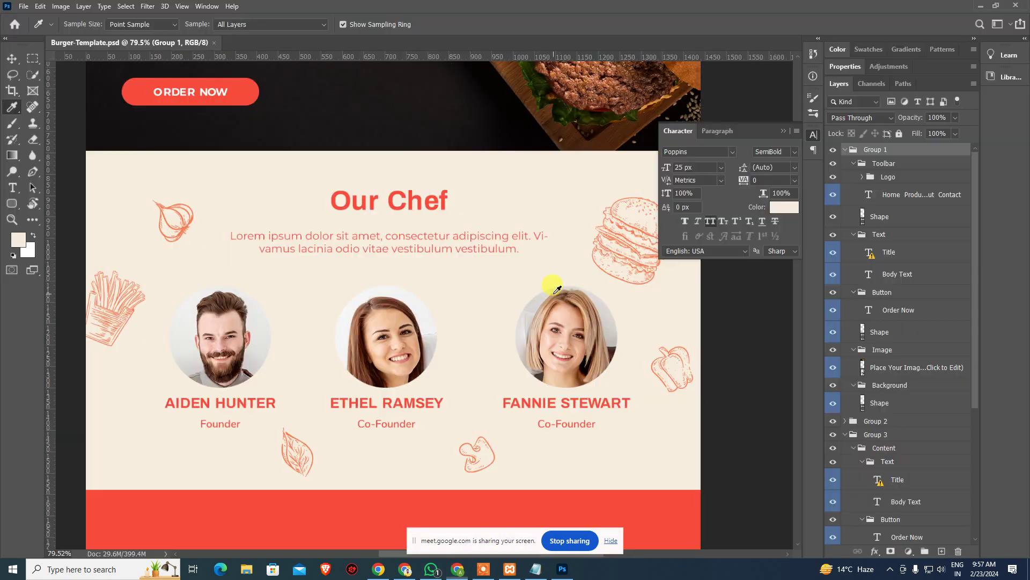
Switch to Photoshop, edit the "Our Chef" title with the Type tool, replacing its missing font, and select all its text.
key(alt+Tab)
key(t)
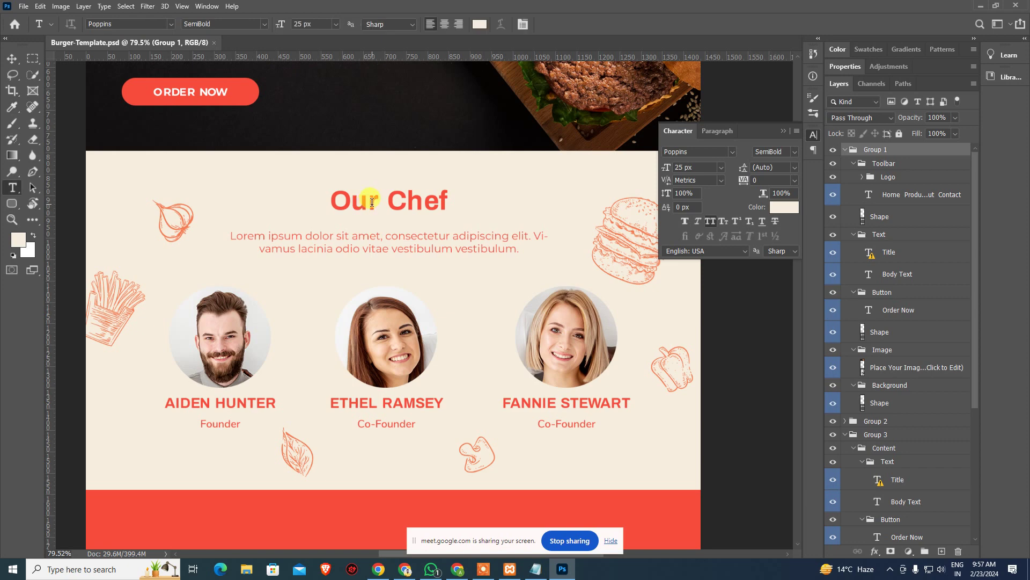
click(372, 204)
click(602, 249)
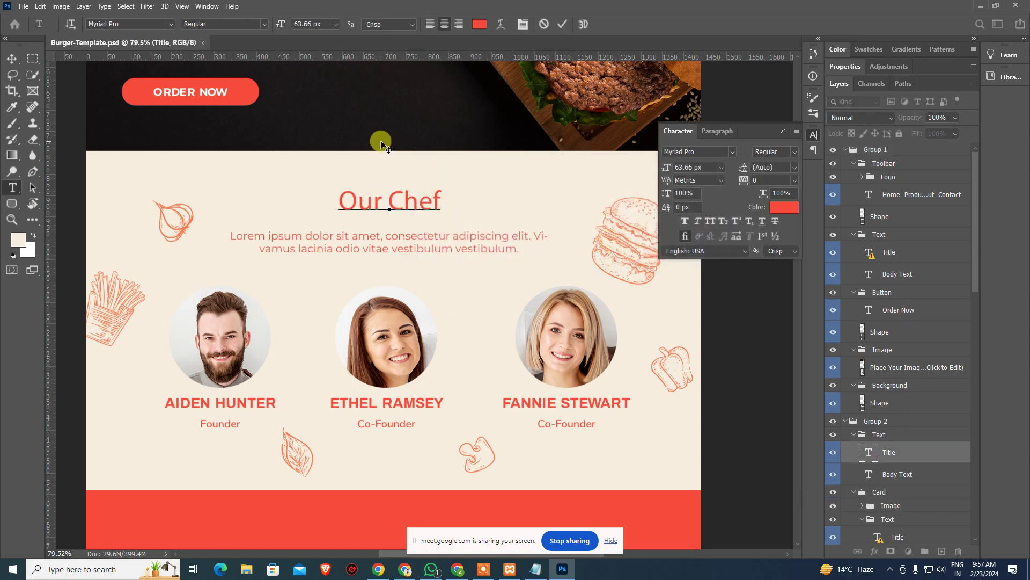
key(ctrl+a)
click(448, 179)
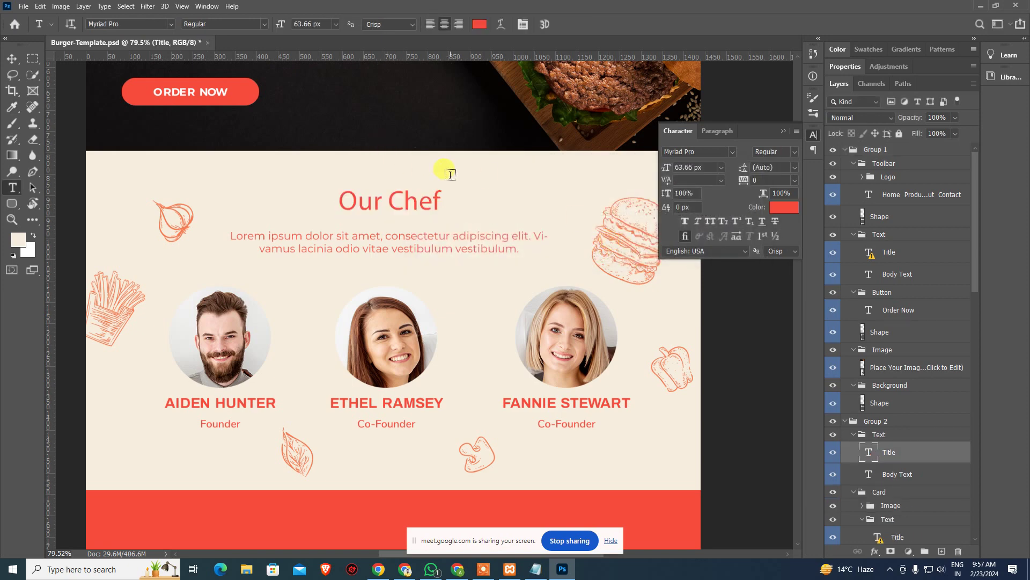
Return to the browser and insert a Text module in the empty row of the new section.
key(alt+Tab)
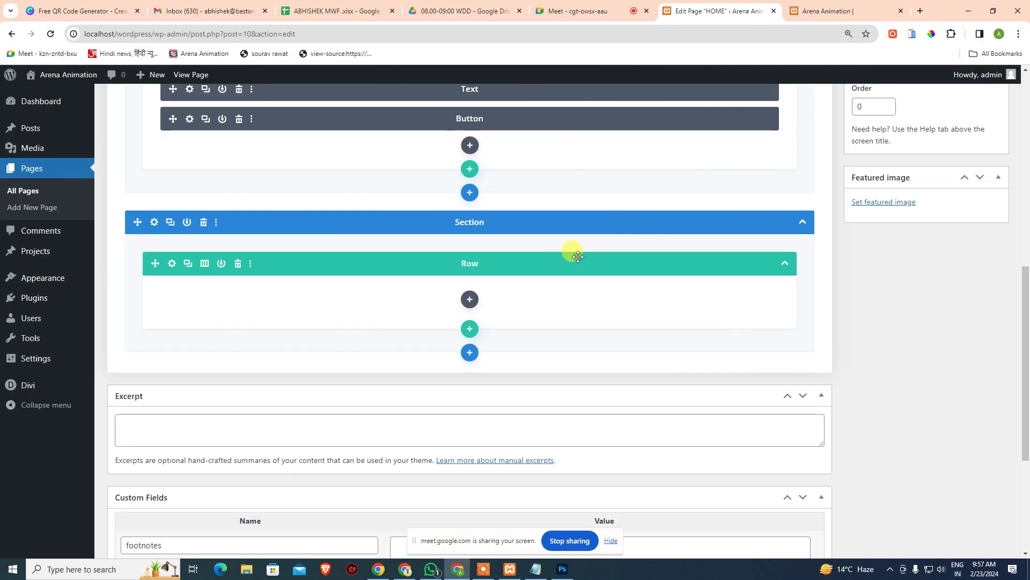
click(470, 298)
scroll(524, 387, down, 2)
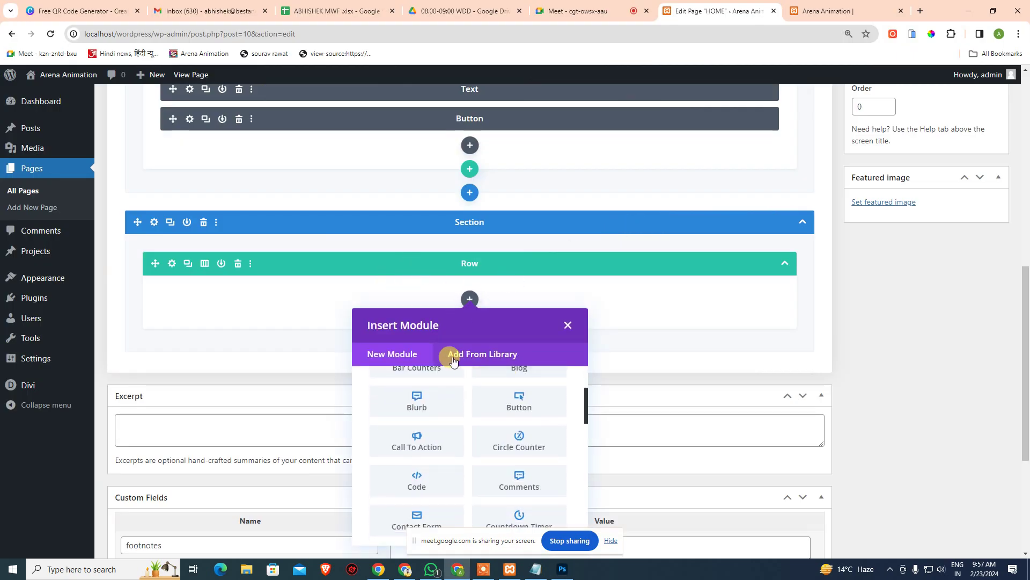
scroll(460, 372, up, 2)
click(470, 391)
text(text)
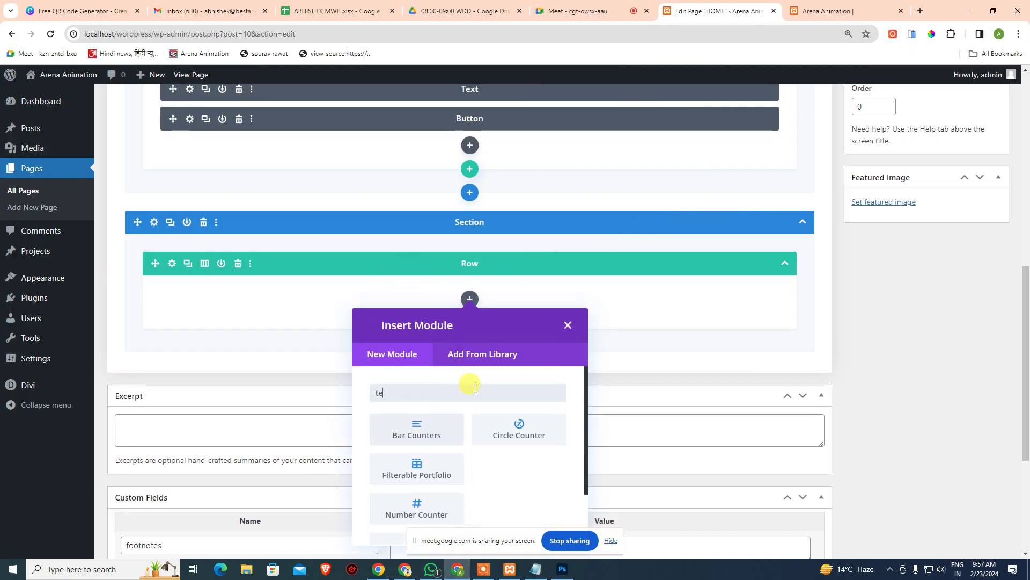
click(418, 429)
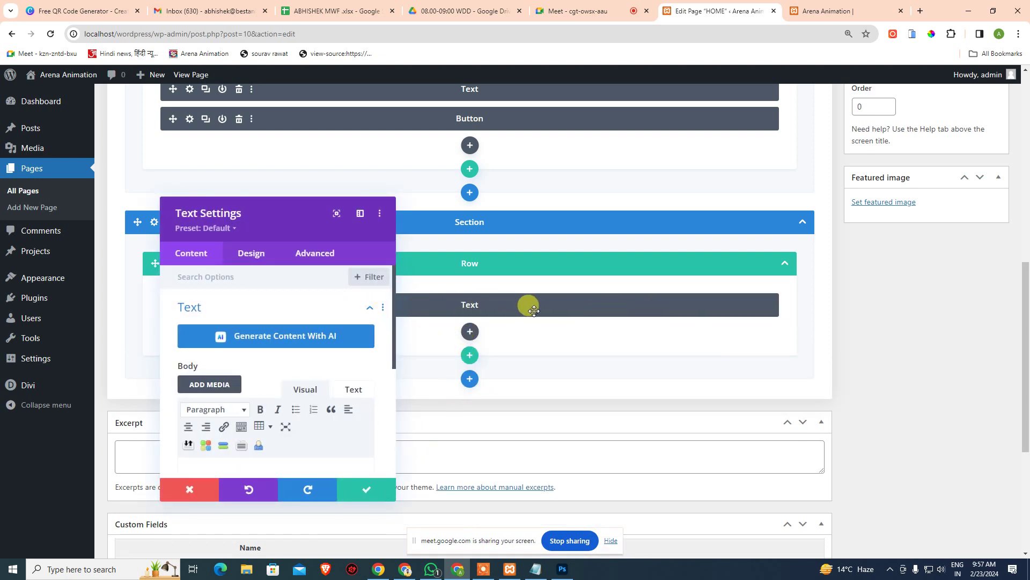
Enter "Our Chef" as the module's body text, leaving it in Paragraph format.
scroll(228, 343, down, 2)
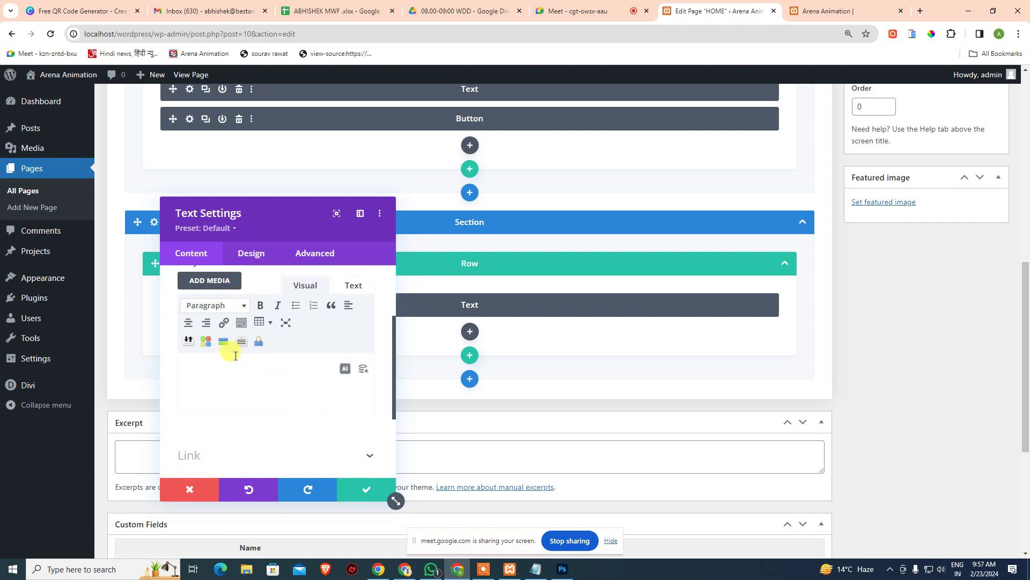
text(Our Chef)
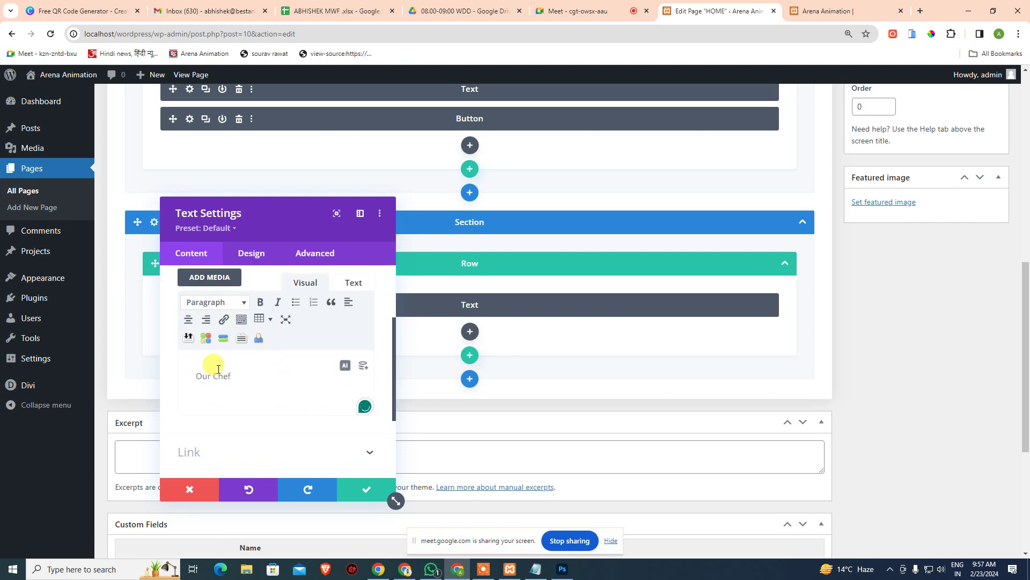
click(233, 303)
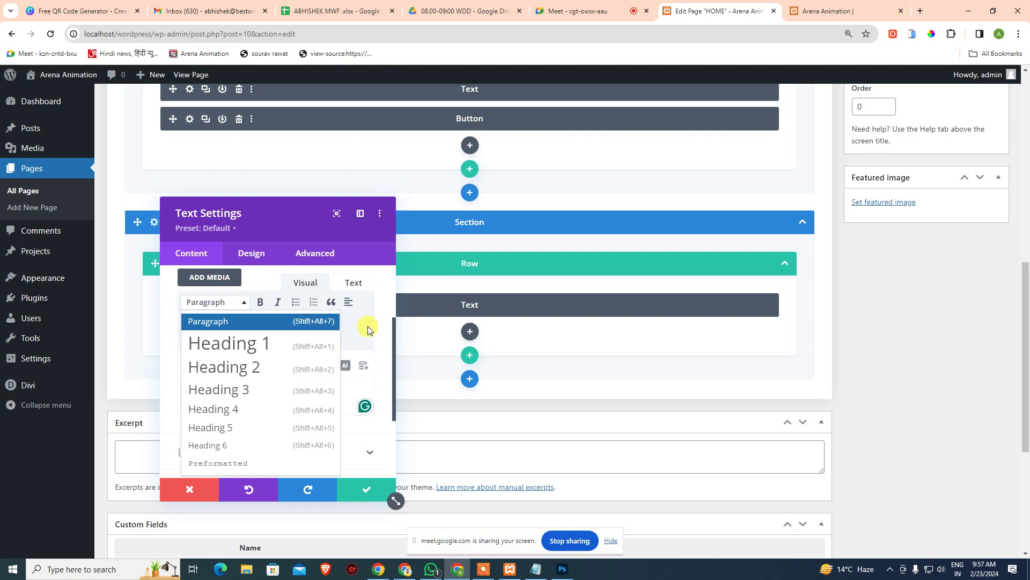
click(225, 303)
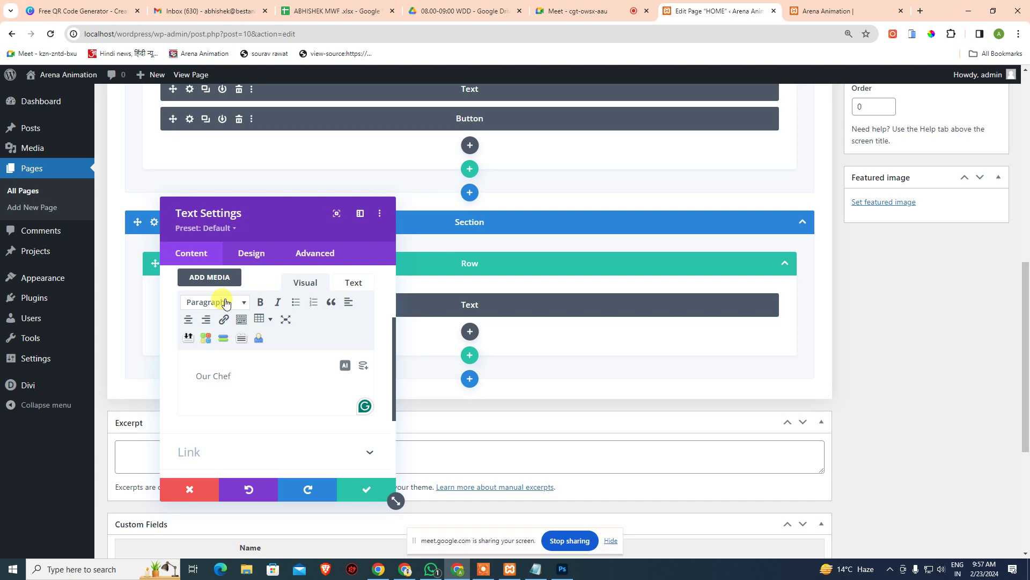
click(267, 381)
Check the font settings of the text below the title in Photoshop, then return to the browser and save the Text module.
key(alt+Tab)
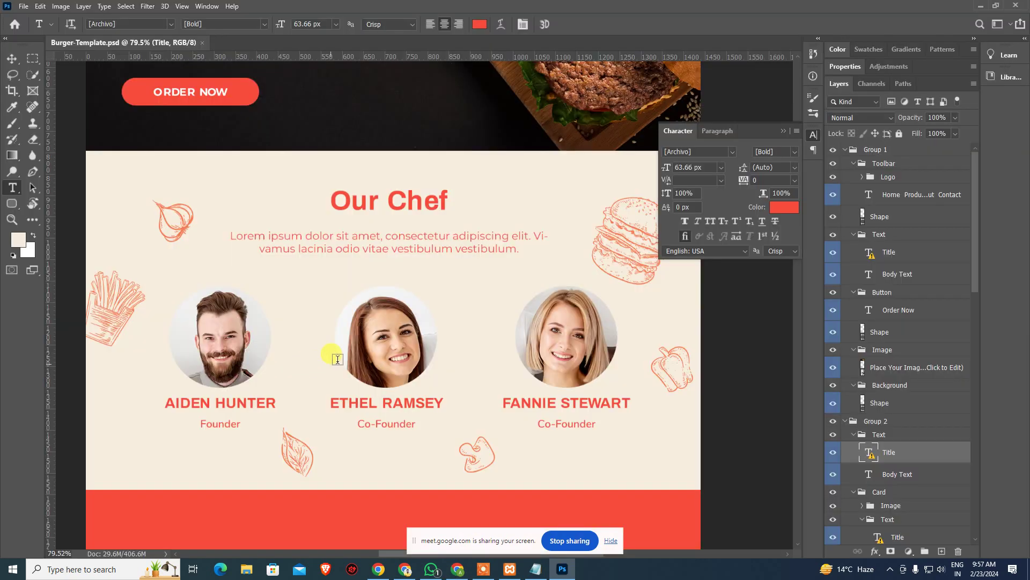
click(330, 247)
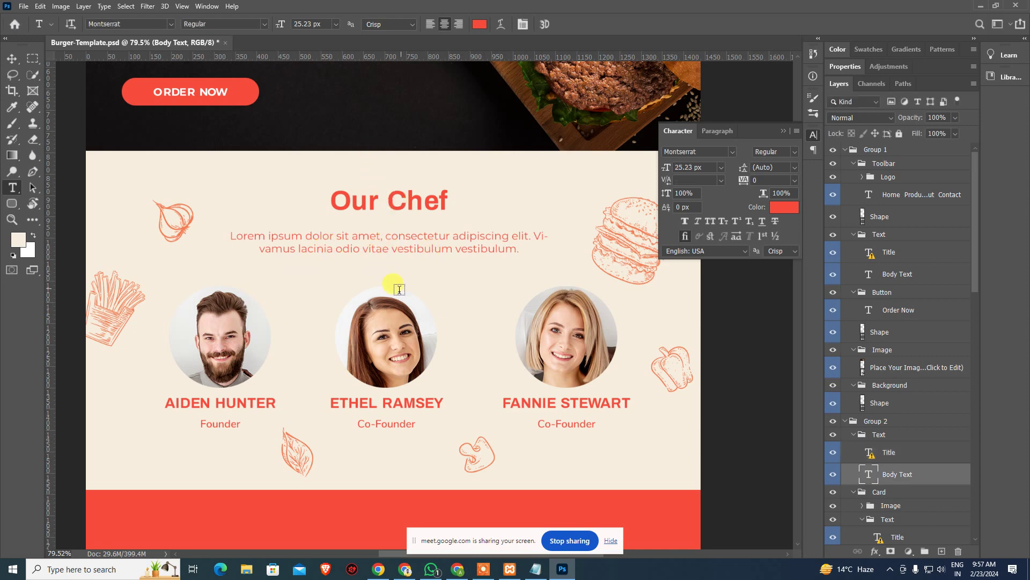
key(alt+Tab)
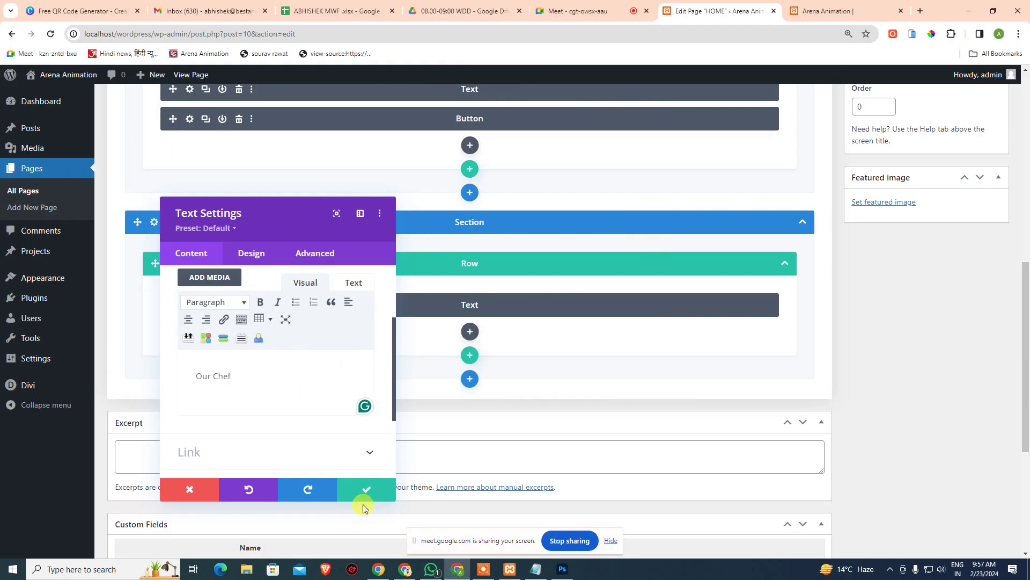
click(391, 497)
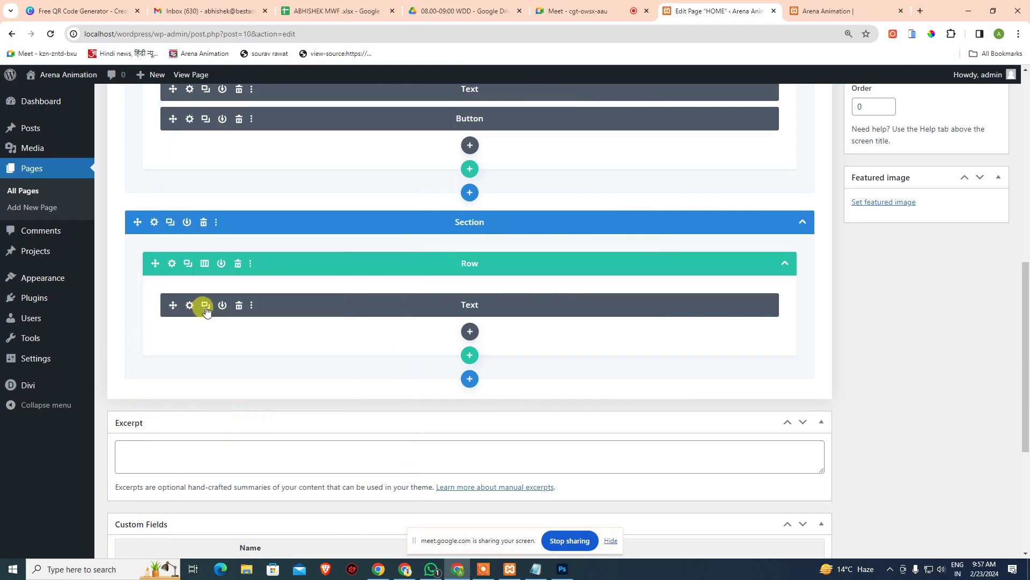
Reopen the "Our Chef" module's design settings and set the text font to Archivo with Bold weight, consulting the title in Photoshop.
click(188, 306)
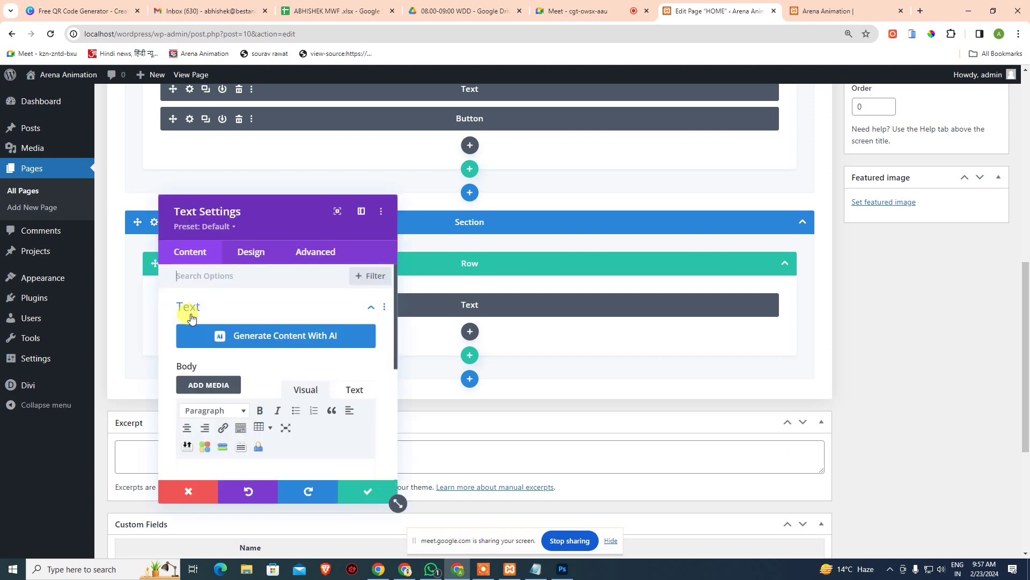
click(252, 253)
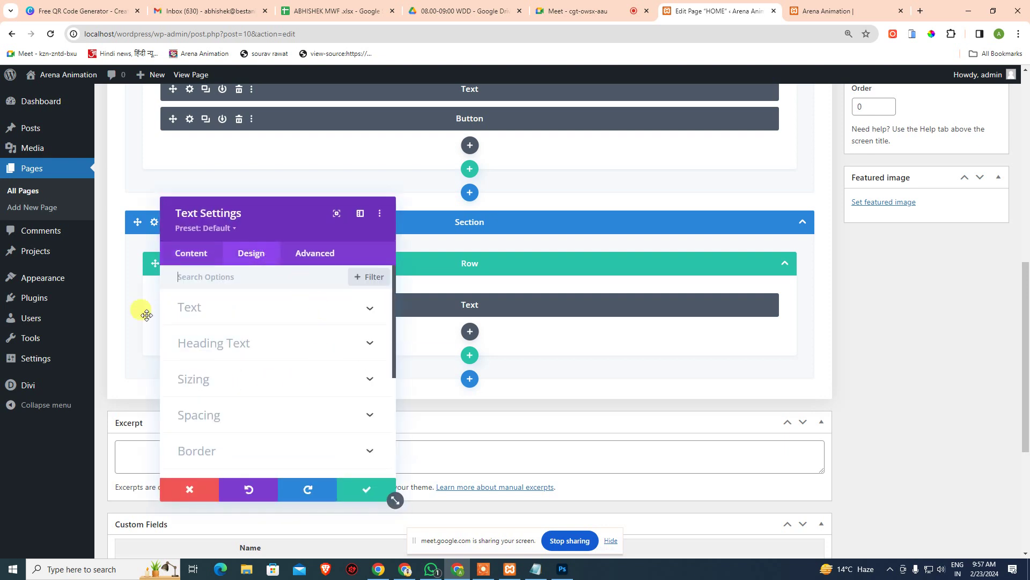
click(213, 311)
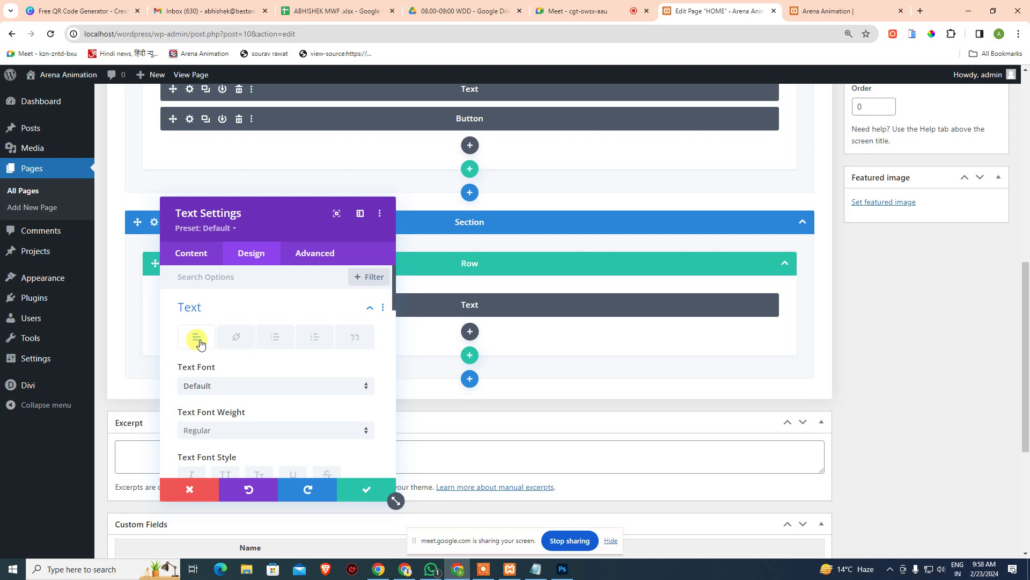
scroll(205, 373, down, 1)
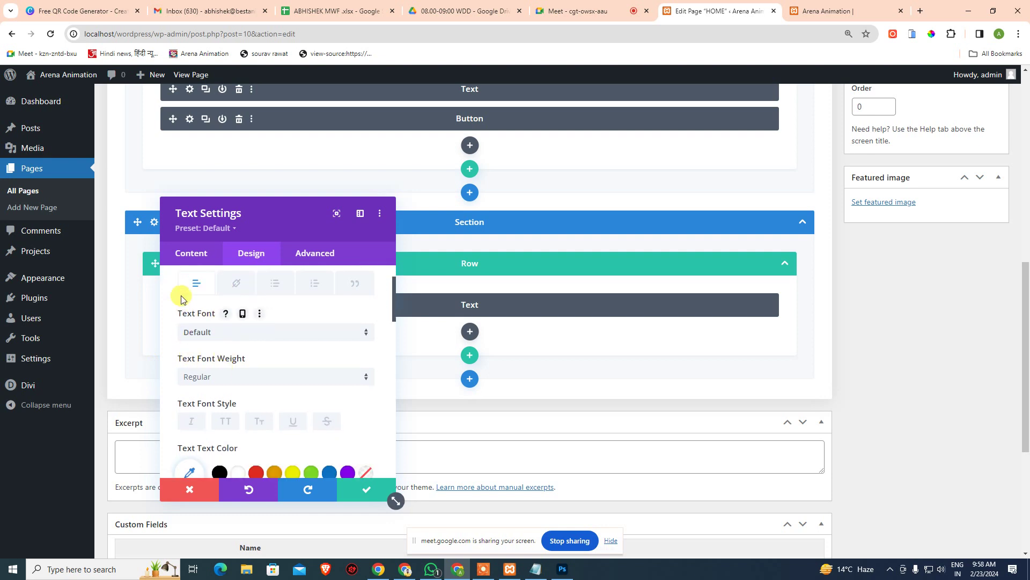
scroll(197, 283, up, 1)
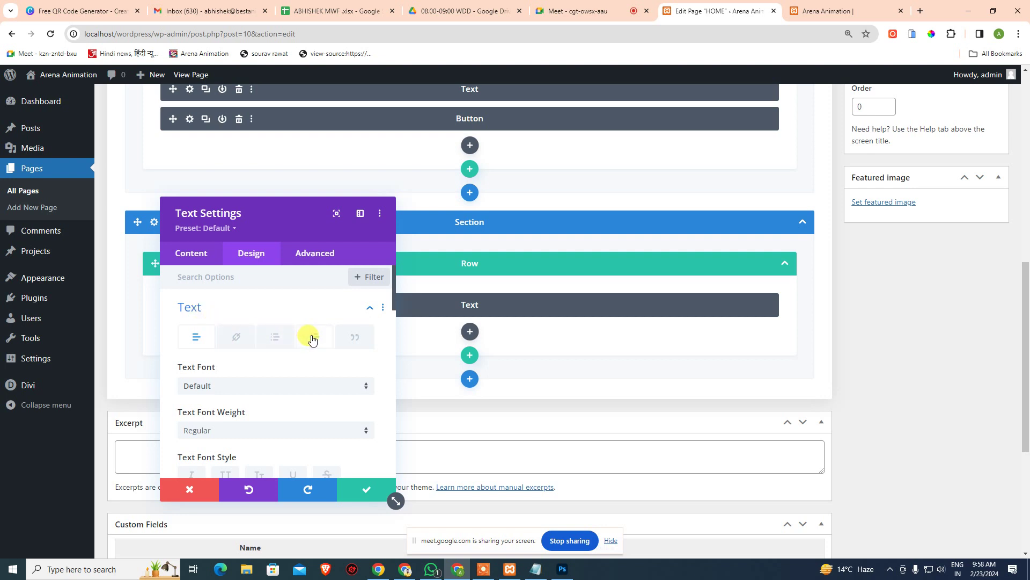
click(256, 386)
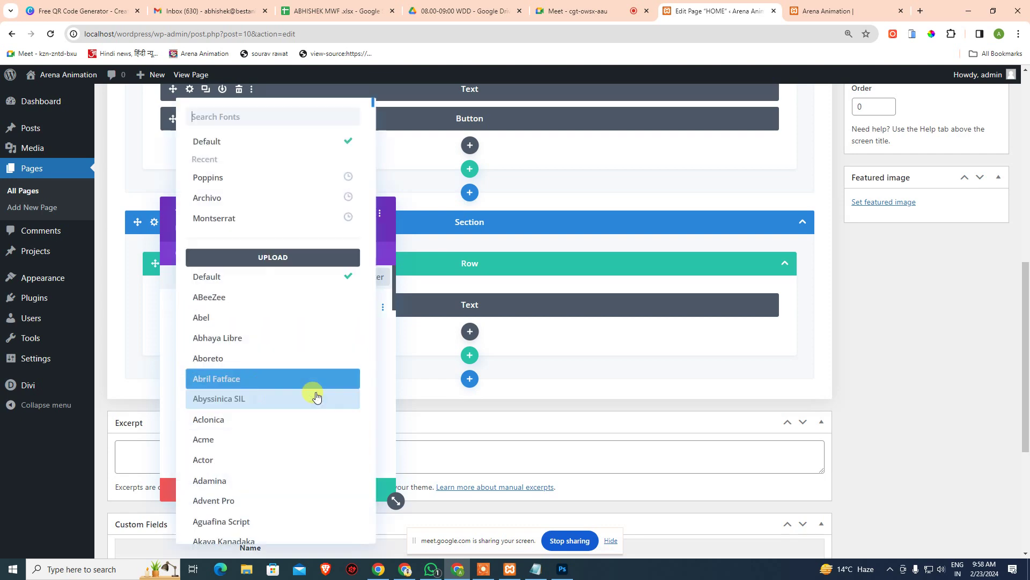
click(562, 569)
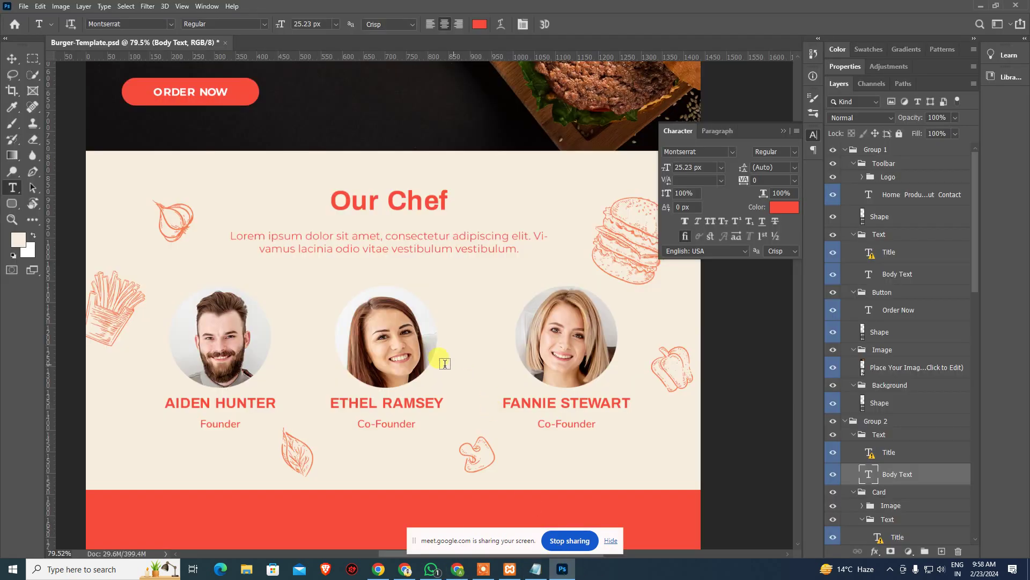
click(369, 213)
key(alt+Tab)
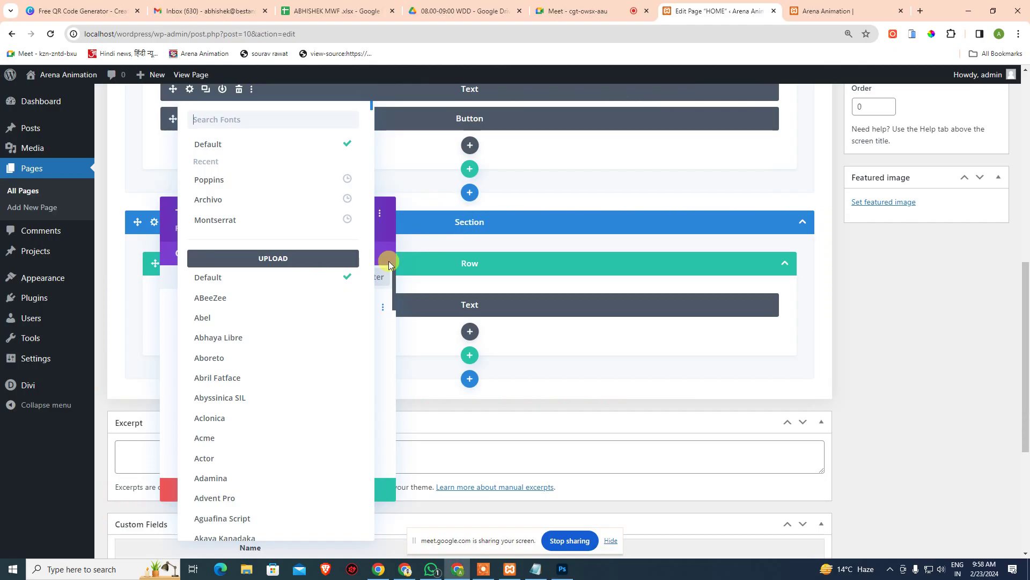
click(227, 199)
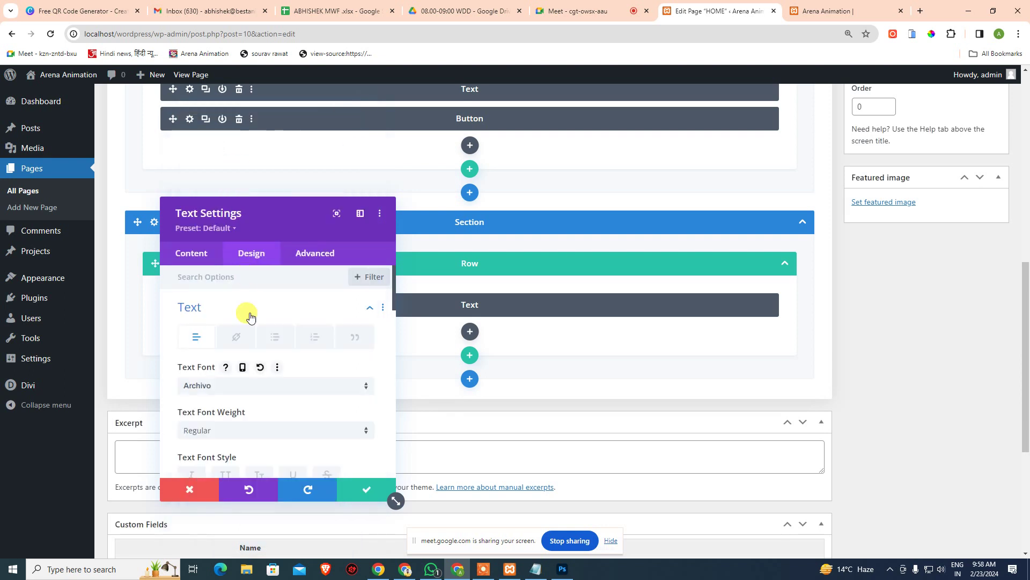
click(234, 429)
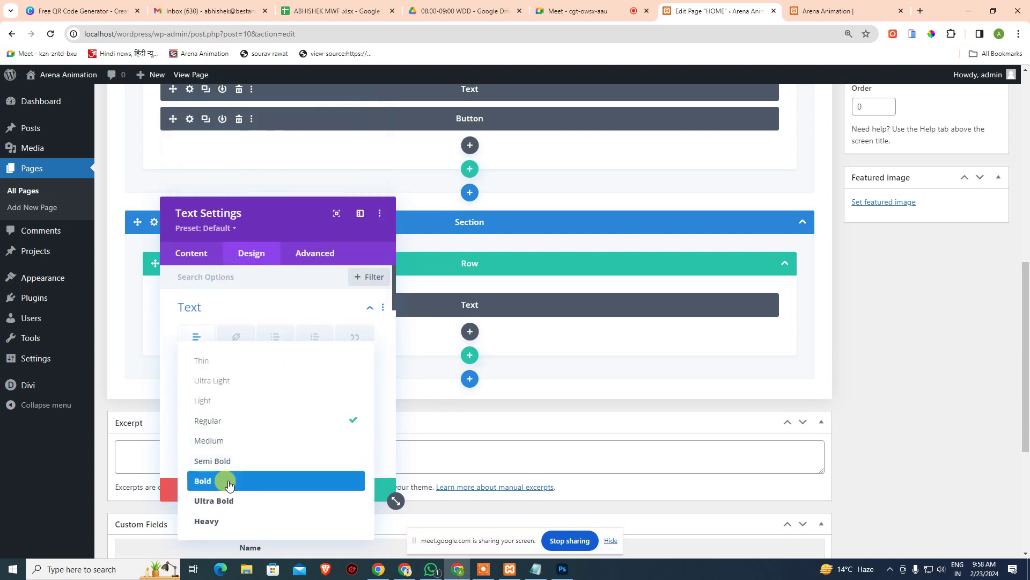
click(229, 481)
Check the title's font size in Photoshop without replacing its font, and set the module's text size to 63px.
scroll(269, 385, down, 2)
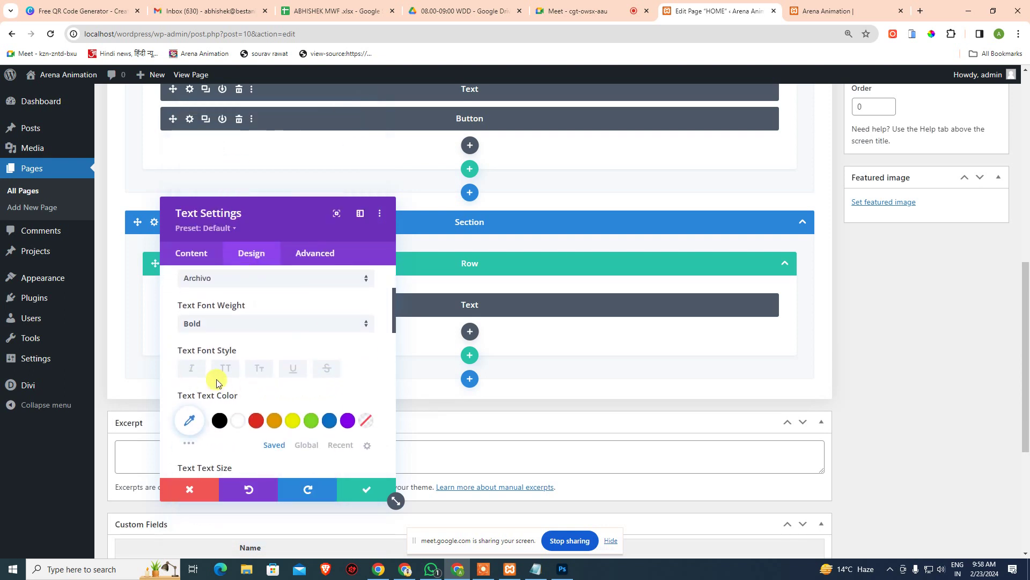
key(alt+Tab)
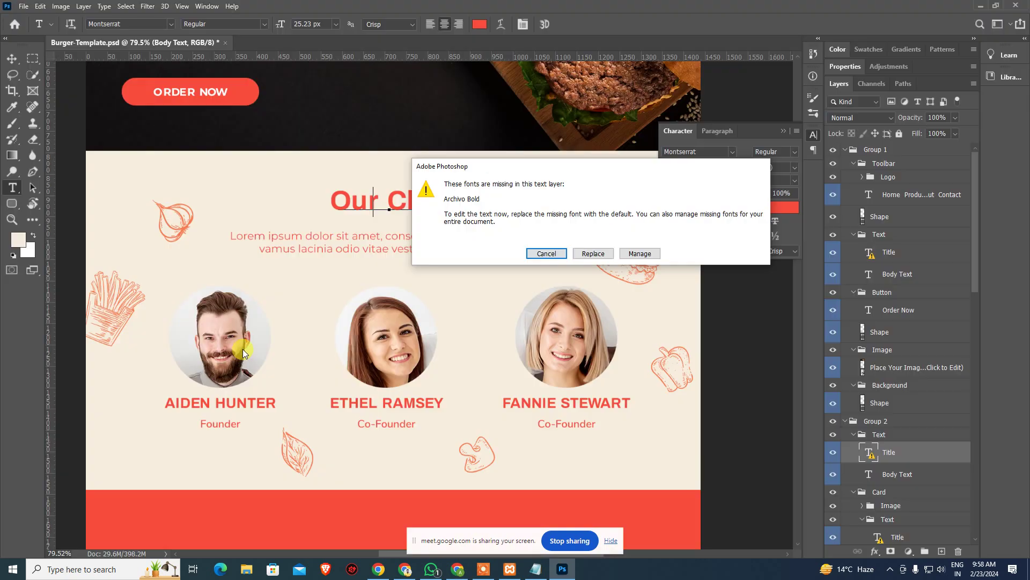
click(562, 255)
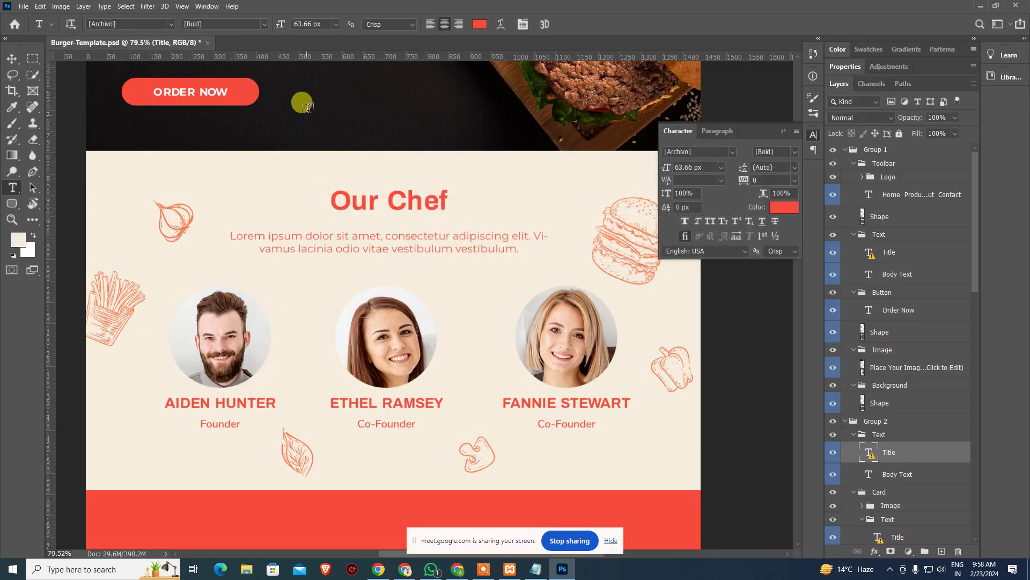
key(alt+Tab)
scroll(275, 356, down, 3)
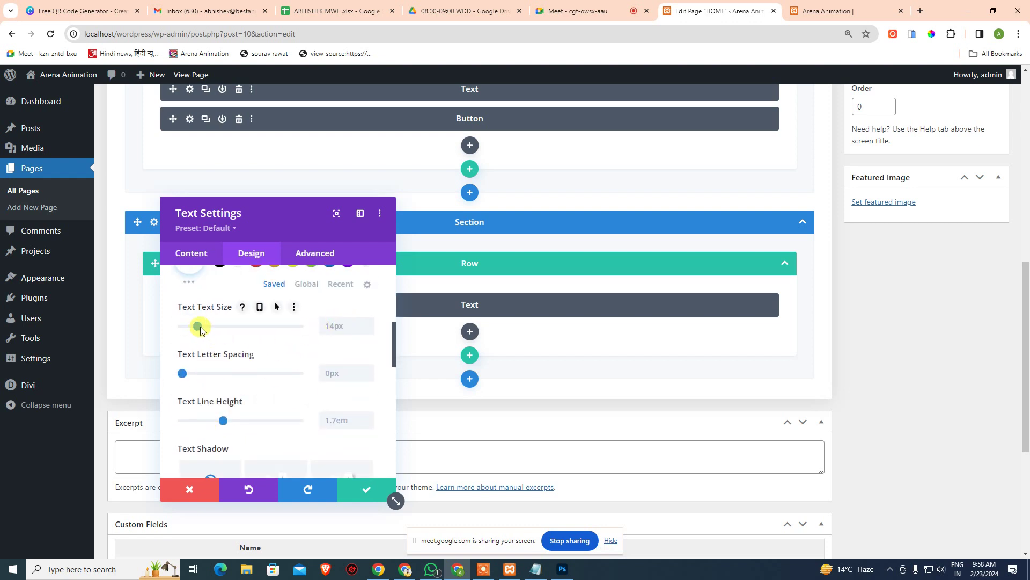
drag(199, 327, 234, 326)
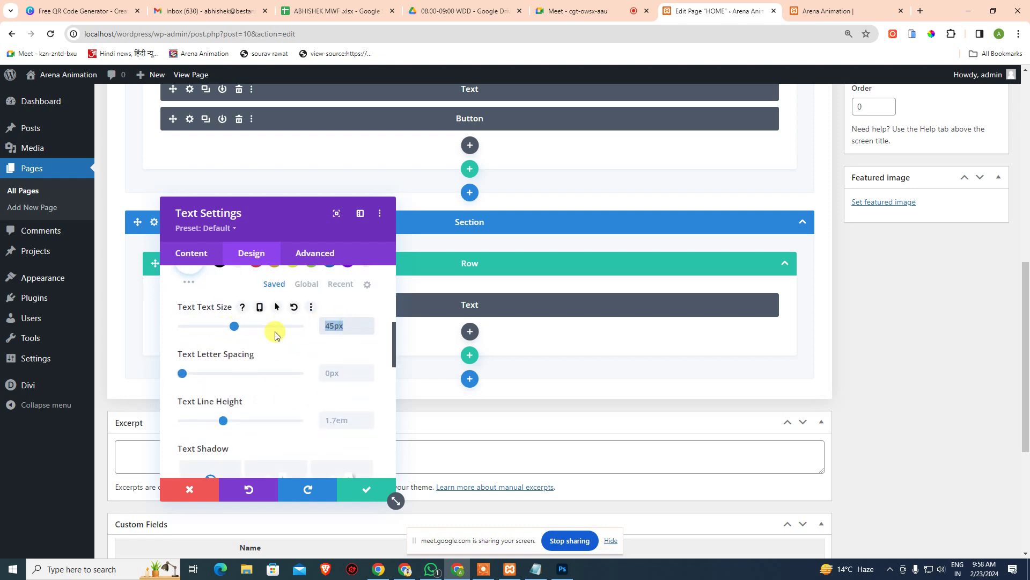
key(alt+Tab)
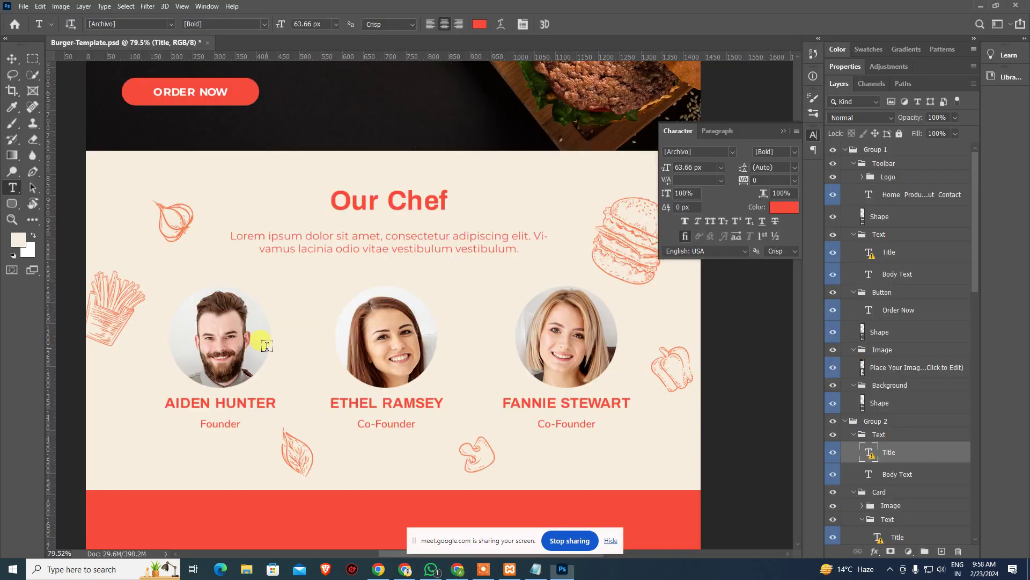
key(alt+Tab)
In Photoshop, replace the Our Chef title's missing font with the default and copy its text color code f64b3c, returning to the browser.
scroll(299, 363, down, 2)
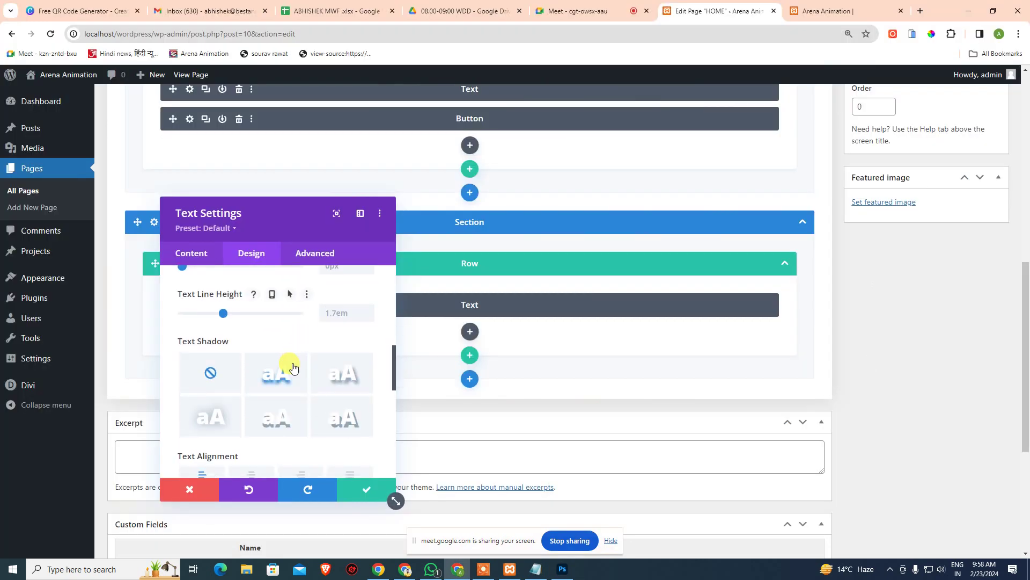
scroll(257, 357, up, 3)
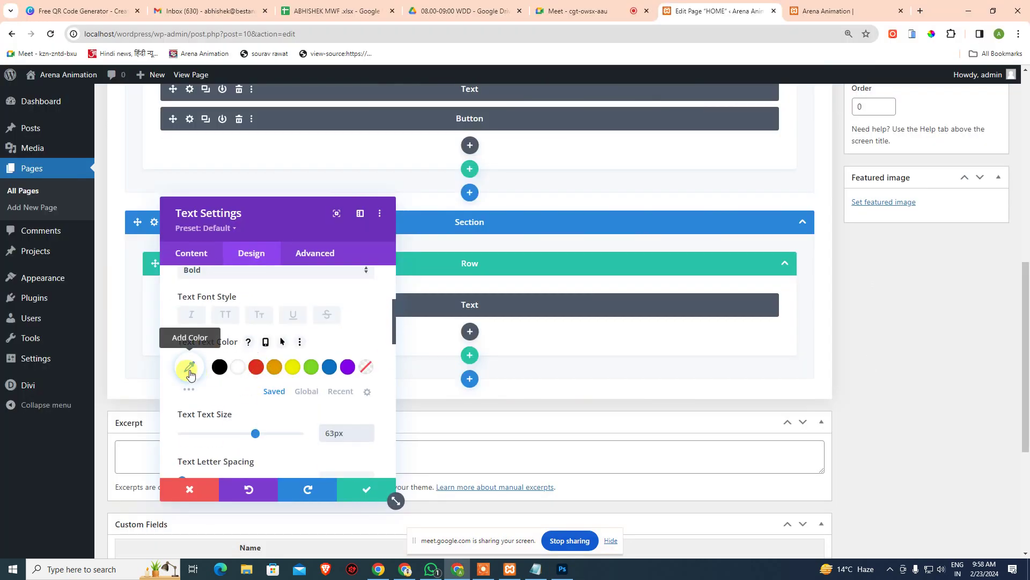
key(alt+Tab)
click(404, 202)
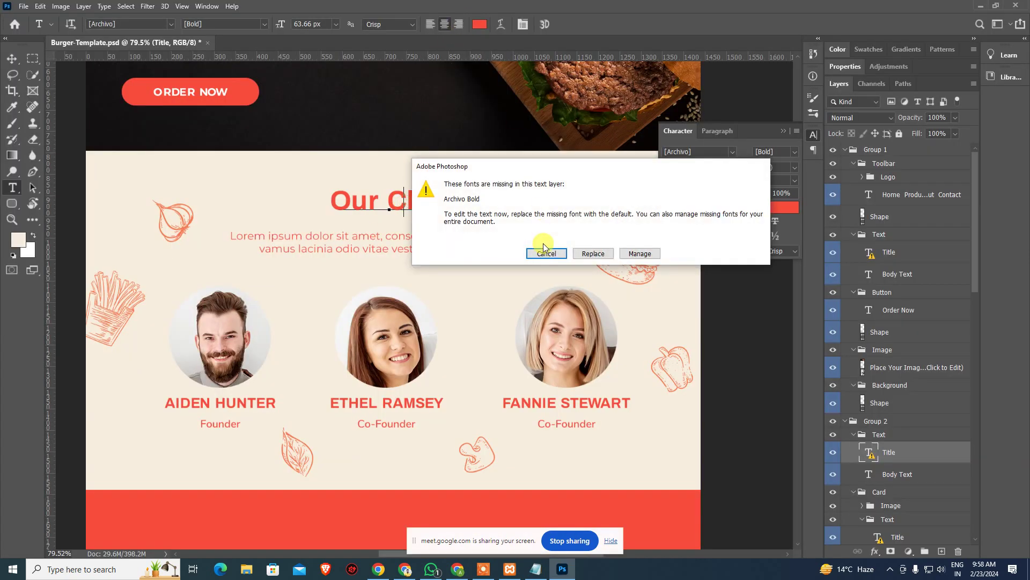
click(588, 255)
click(480, 24)
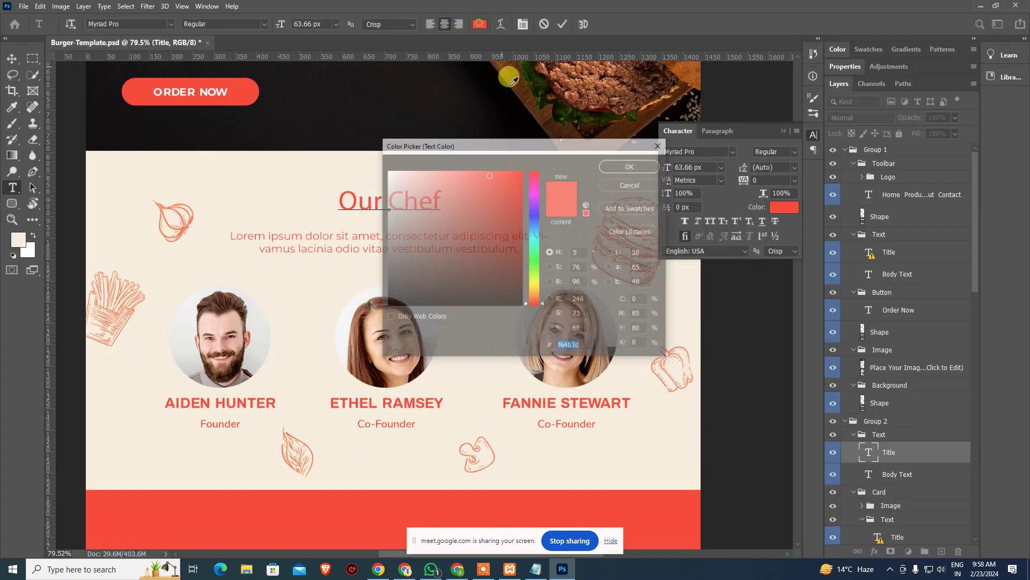
key(alt+Tab)
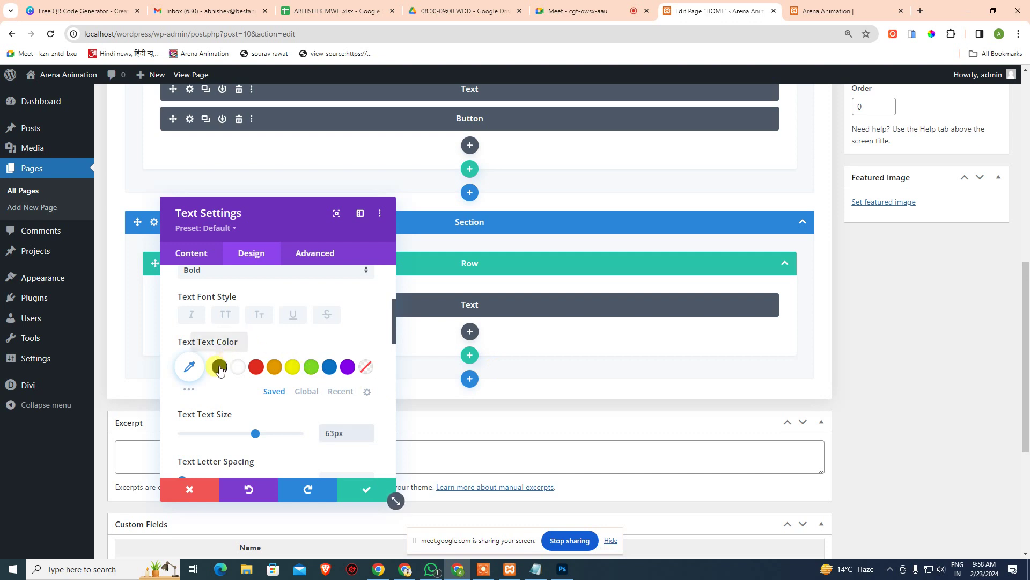
Set the Our Chef module's text color to f64b3c and save the module.
click(180, 340)
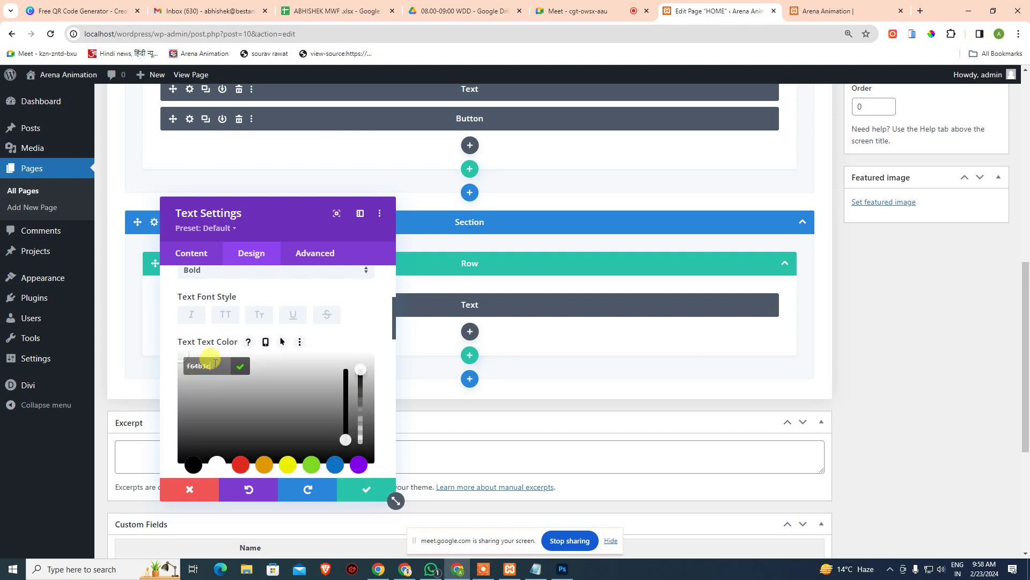
click(346, 439)
click(364, 492)
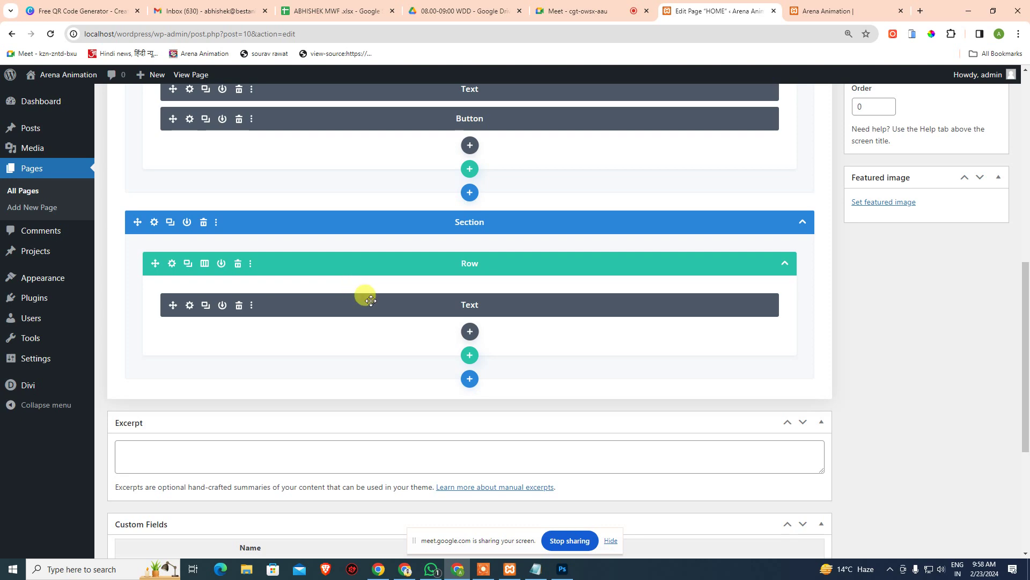
Switch the Divi Builder to Desktop View and bring up the Our Chef section below the banner.
scroll(371, 300, up, 10)
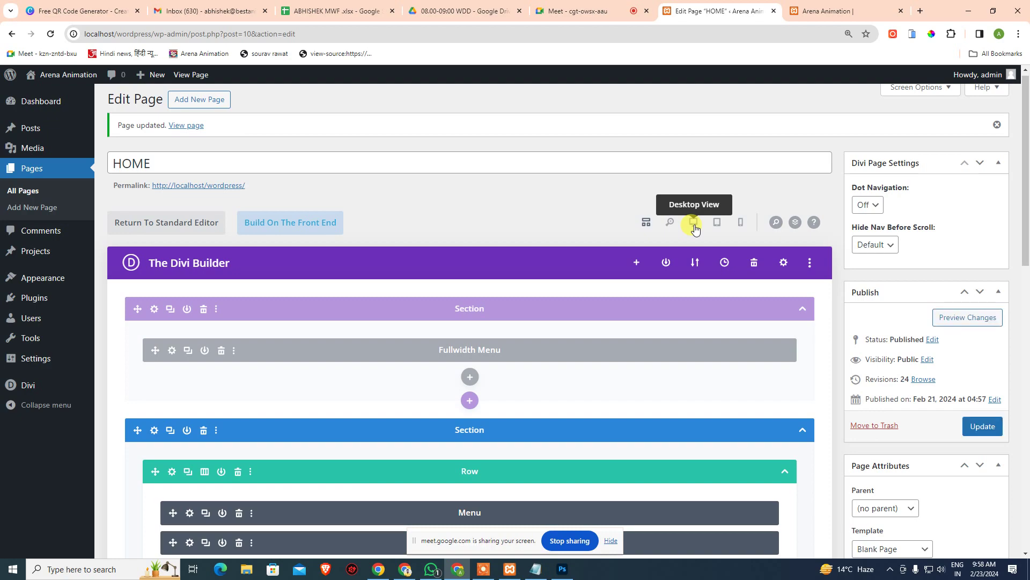
click(695, 225)
scroll(639, 440, down, 7)
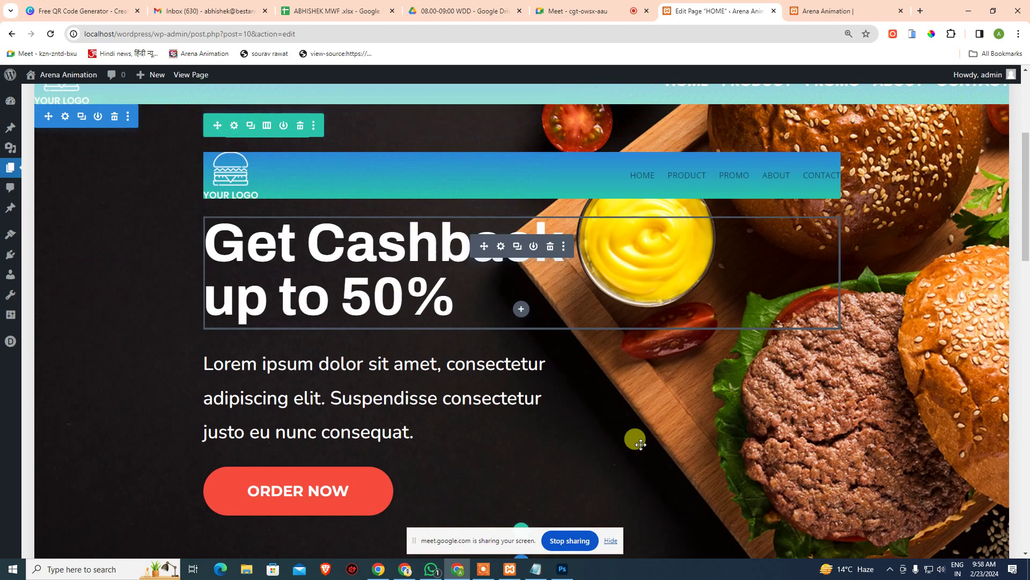
scroll(643, 444, down, 4)
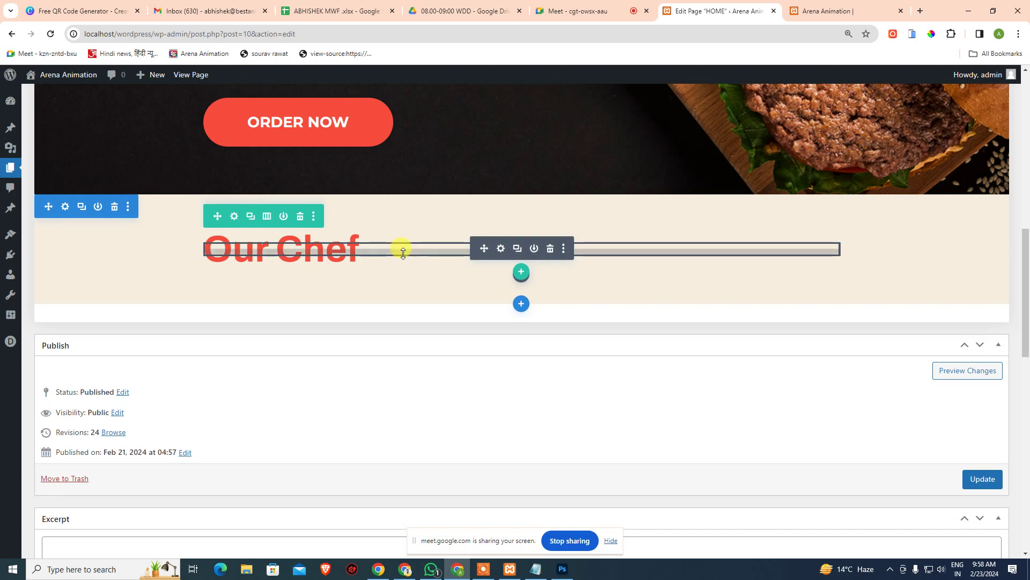
Center-align the Our Chef text in its module's body content and save the module.
click(501, 249)
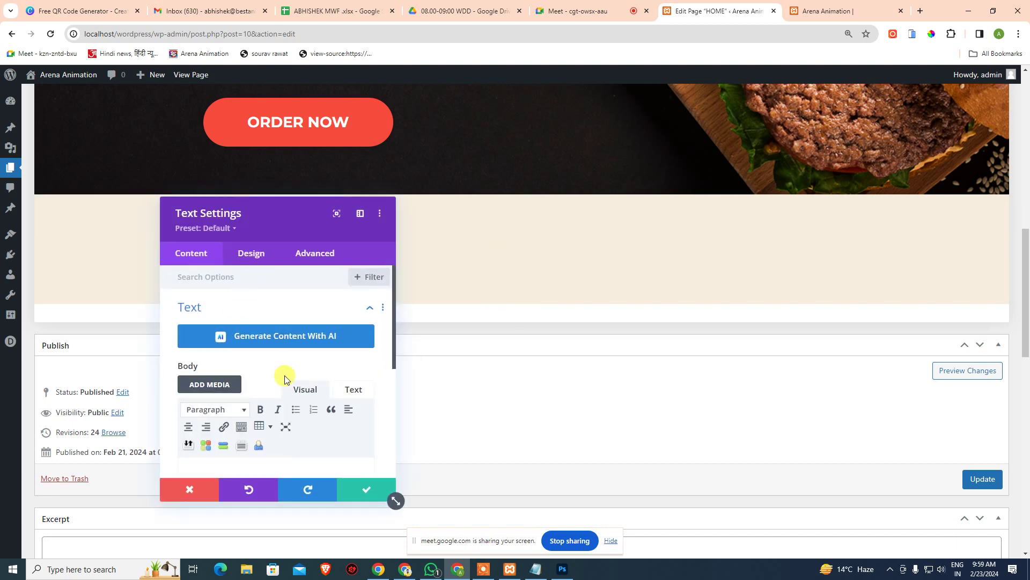
scroll(273, 365, down, 1)
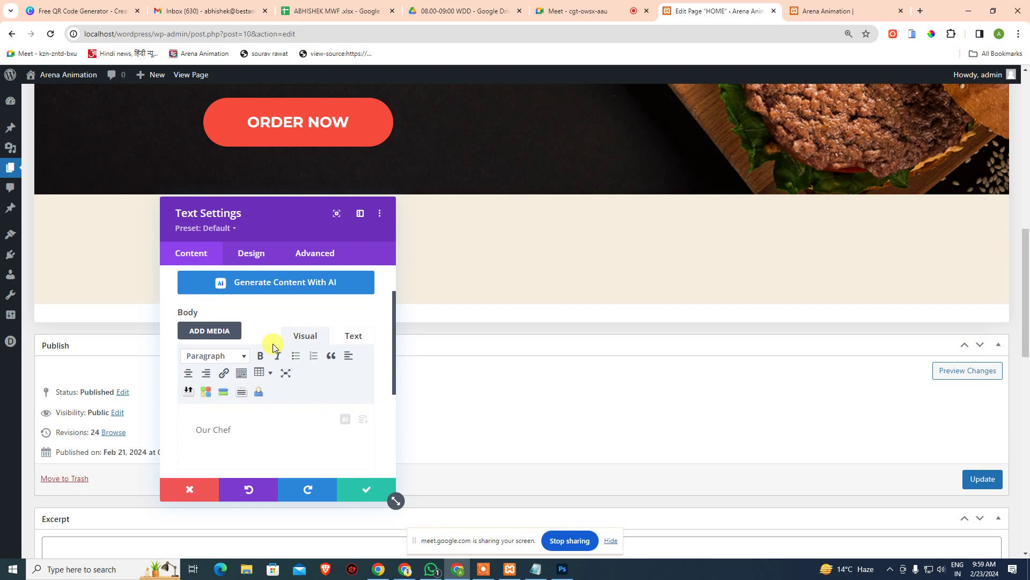
click(188, 372)
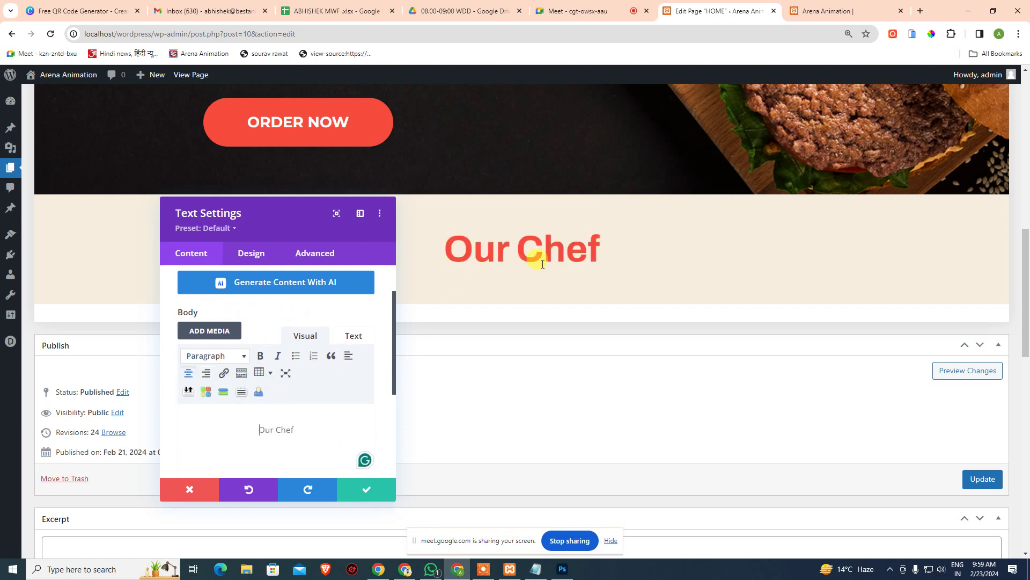
click(359, 487)
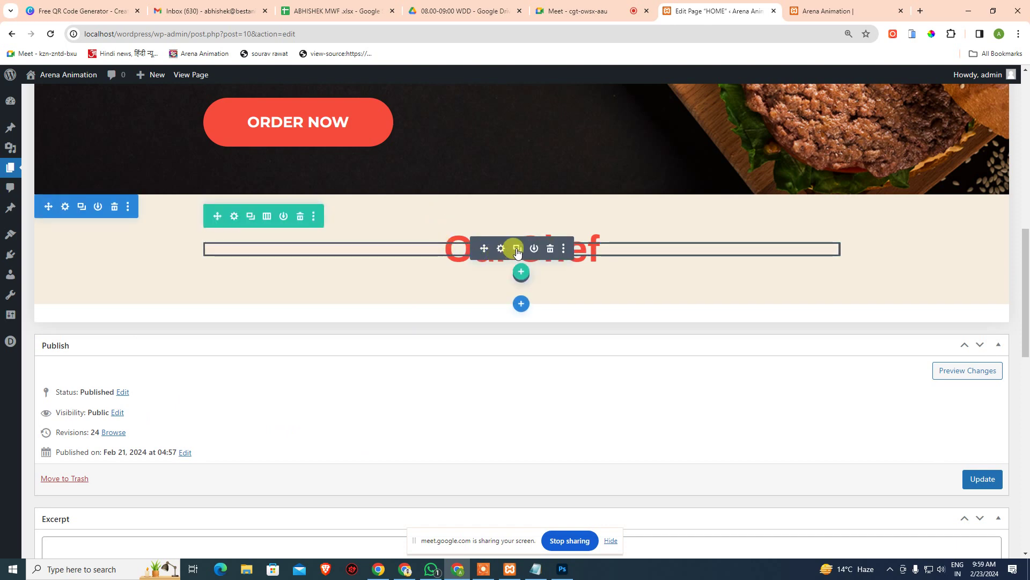
Duplicate the Our Chef text module and copy the full Lorem ipsum paragraph below the title in Photoshop.
click(517, 250)
key(alt+Tab)
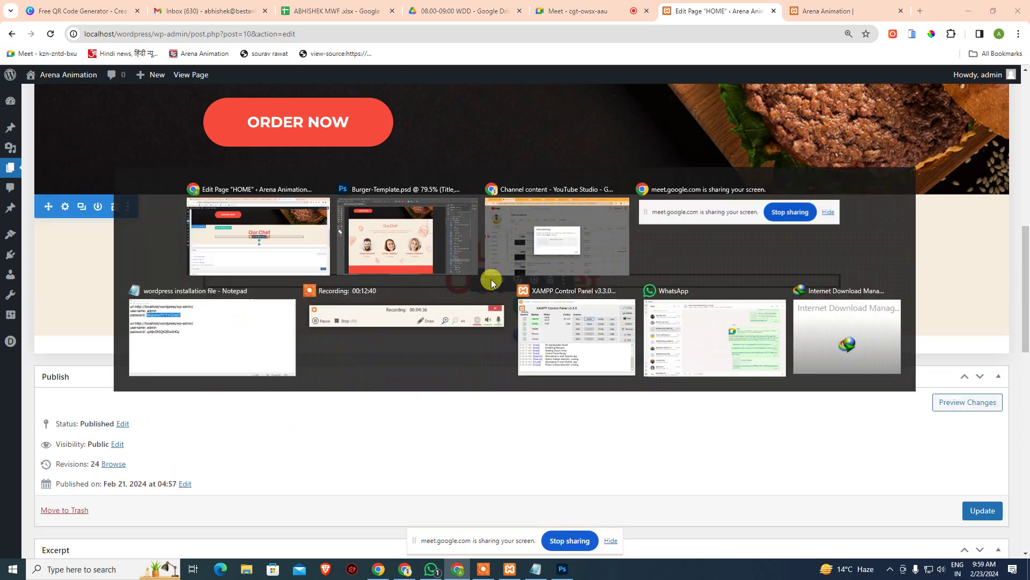
click(617, 189)
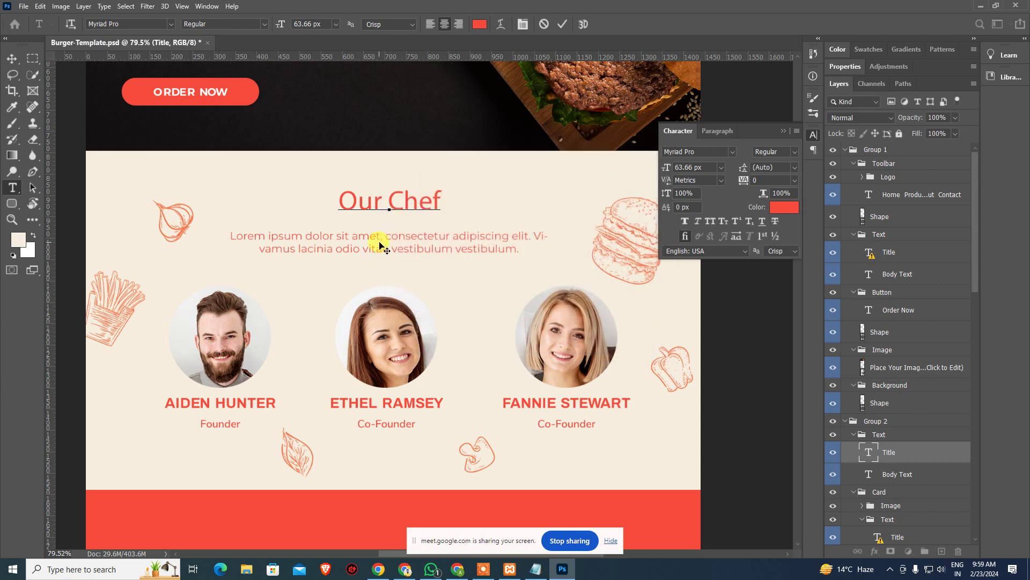
click(389, 237)
key(ctrl+a)
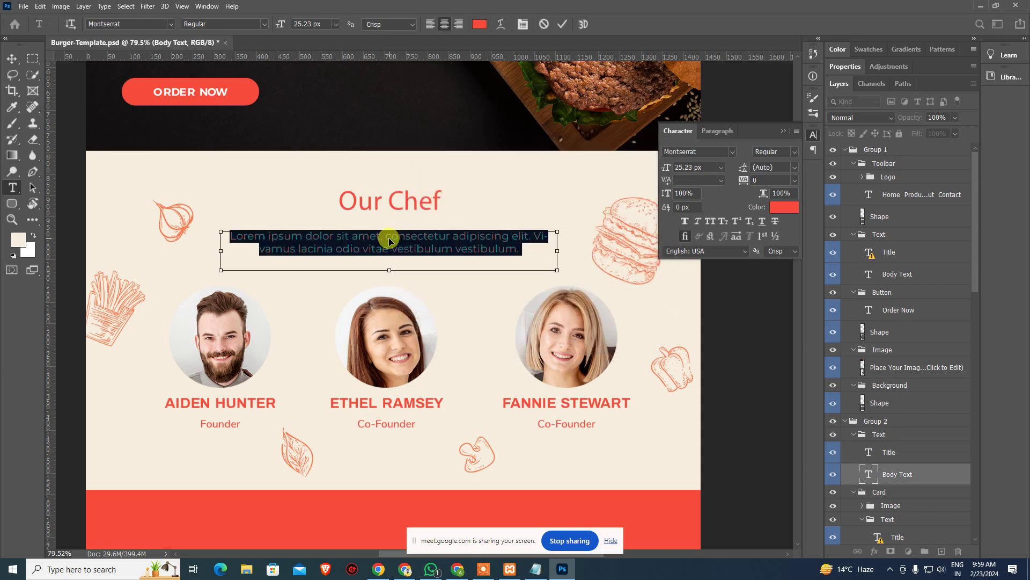
click(389, 235)
key(alt+Tab)
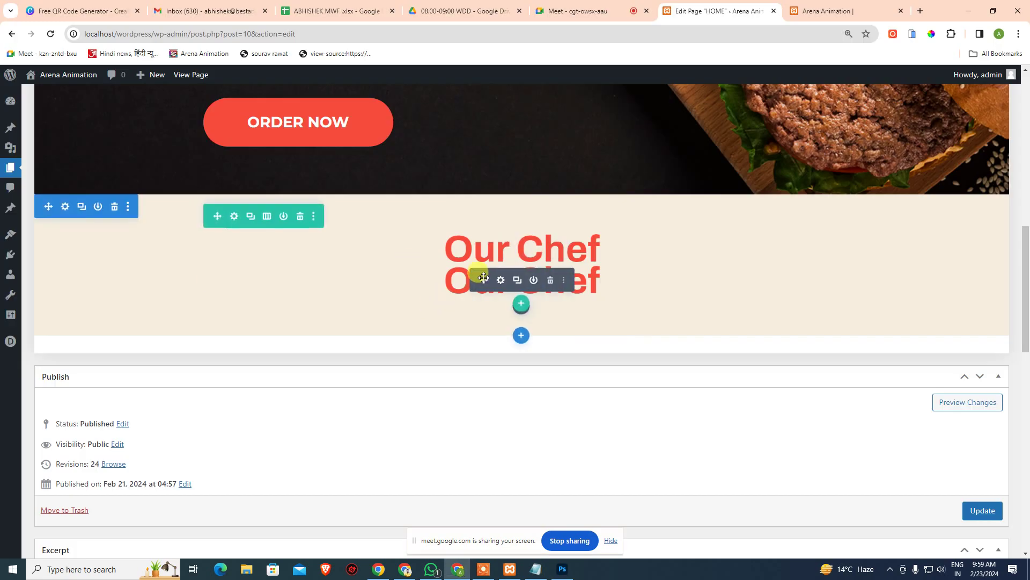
Replace the duplicate module's body text with "Lorem ipsum dolor sit amet, consectetur adipiscing elit. Vivamus lacinia odio vitae vestibulum vestibulum.".
click(461, 283)
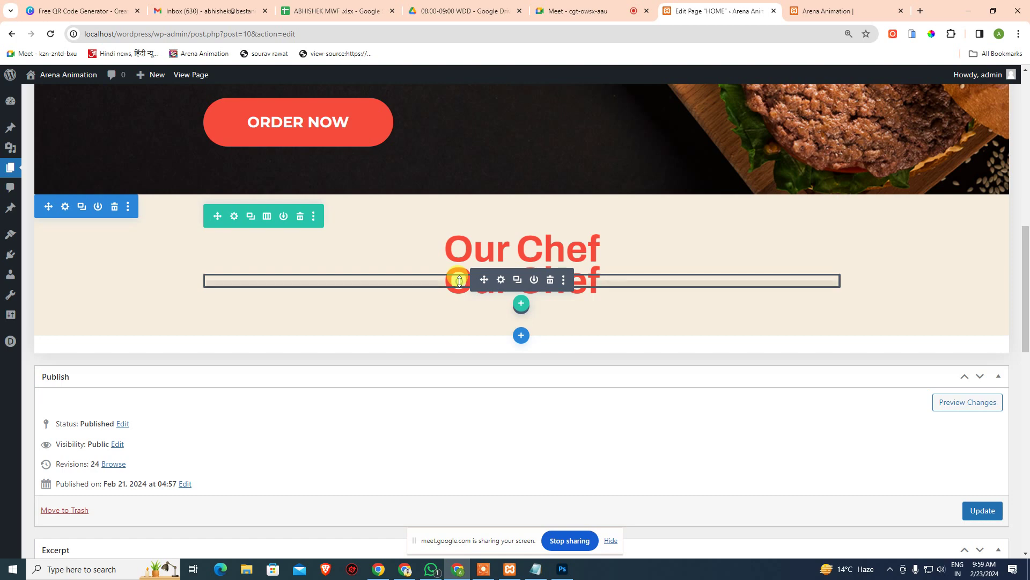
click(500, 281)
drag(257, 370, 300, 368)
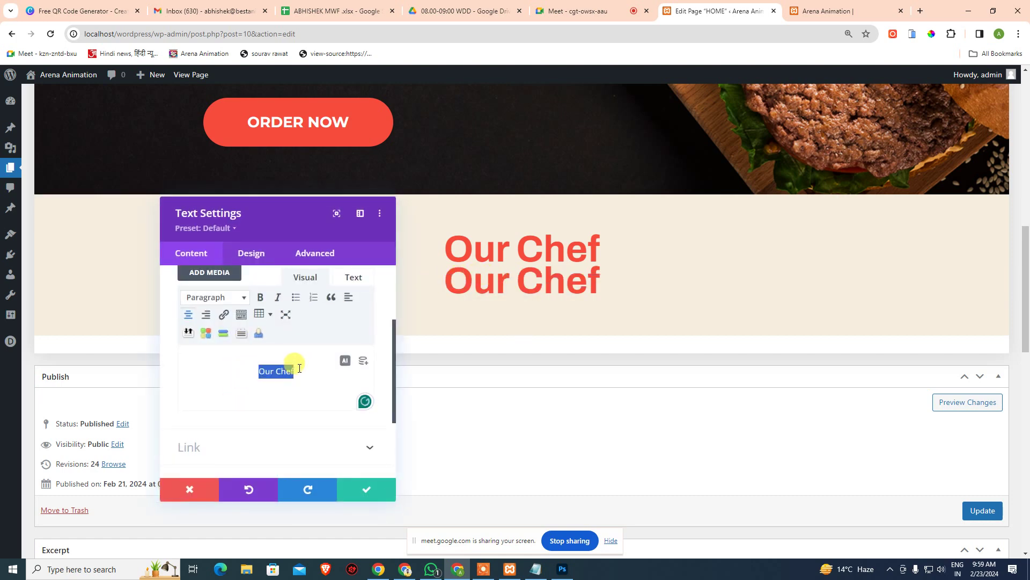
text(Lorem ipsum dolor sit amet, consectetur adipiscing elit. Vivamus lacinia odio vitae vestibulum vestibulum.)
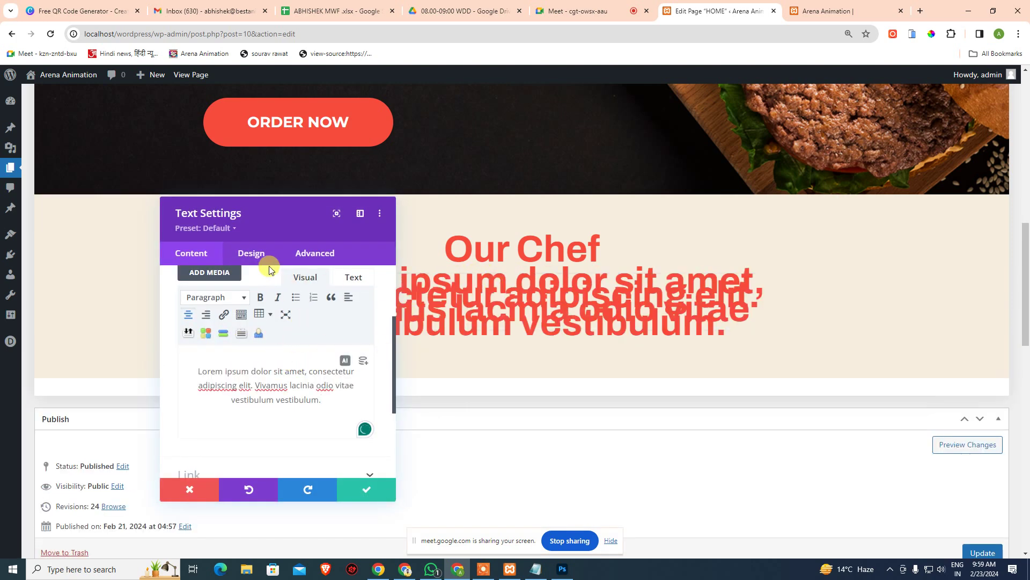
Check the paragraph's font in Photoshop and set the duplicated module's text font to Montserrat.
click(268, 256)
key(alt+Tab)
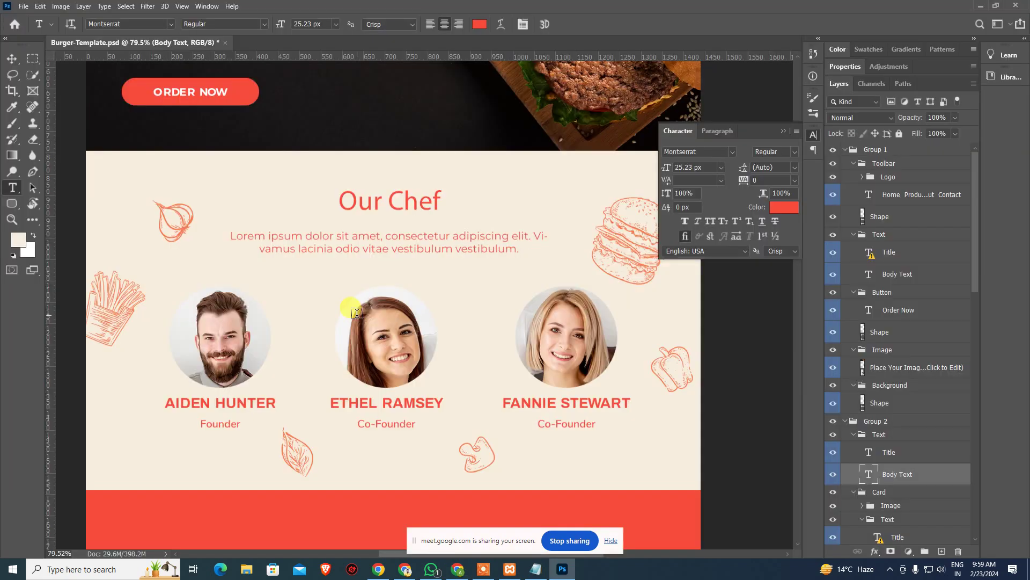
click(369, 246)
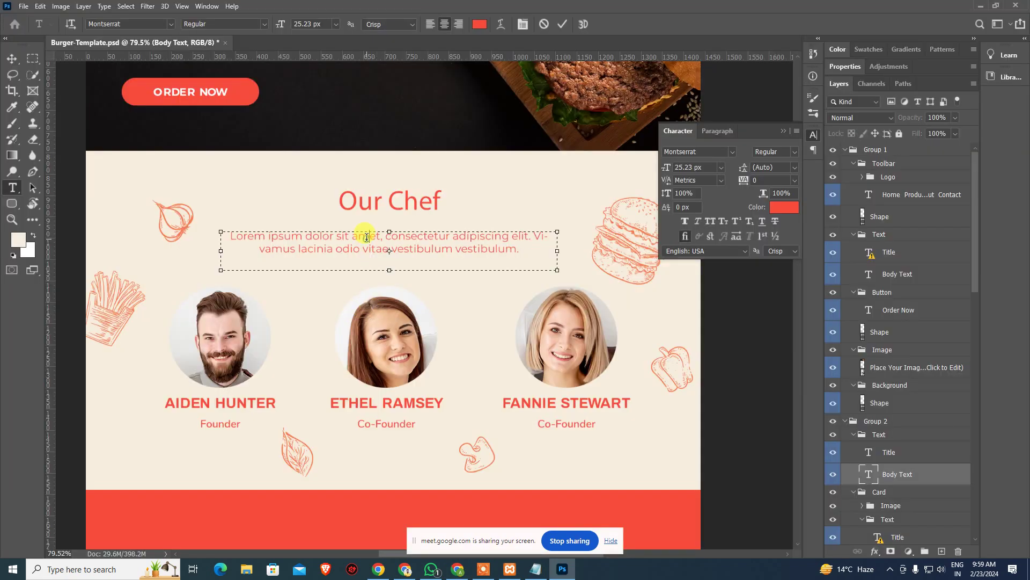
click(150, 23)
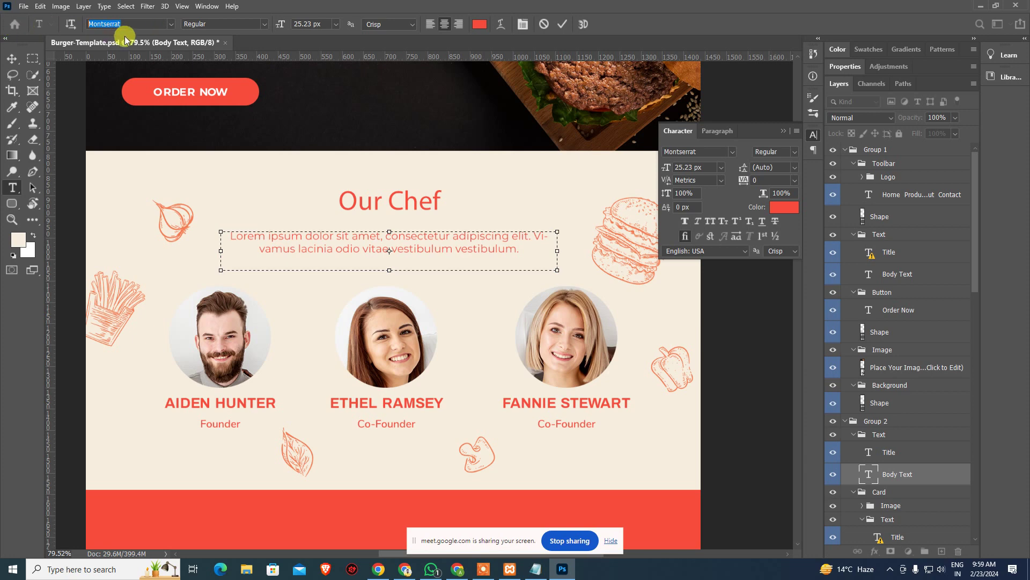
key(alt+Tab)
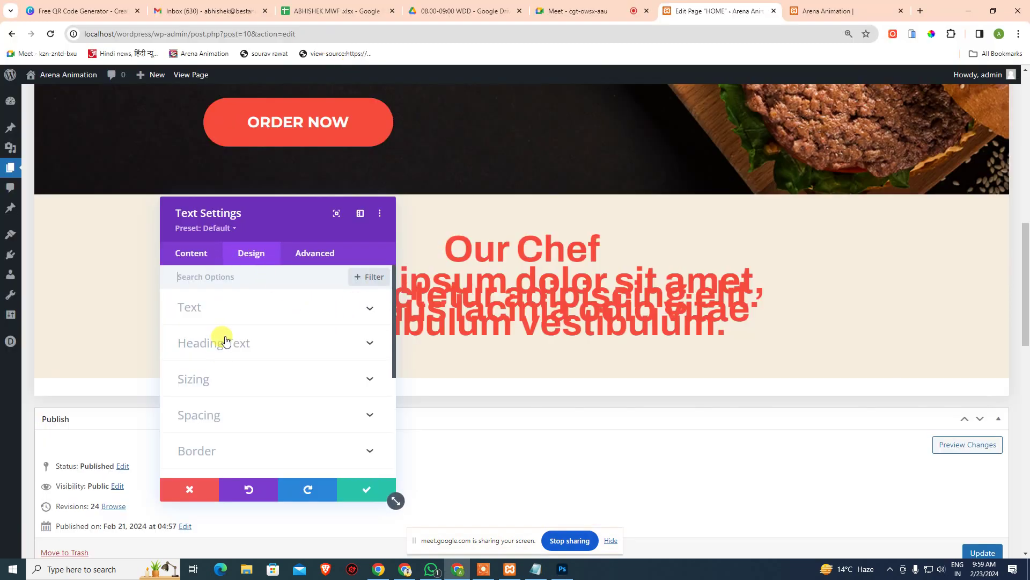
click(228, 309)
click(223, 385)
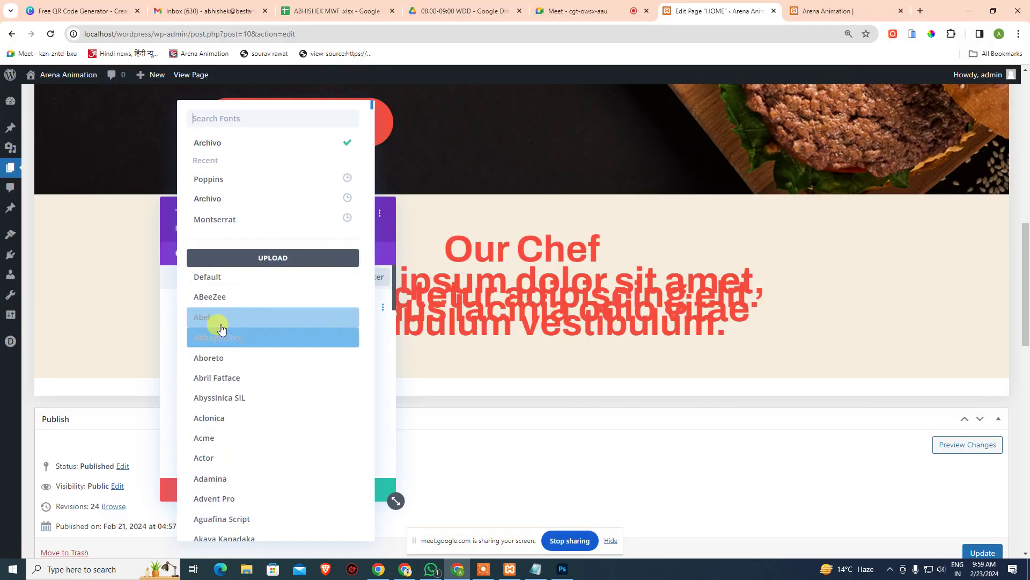
click(220, 217)
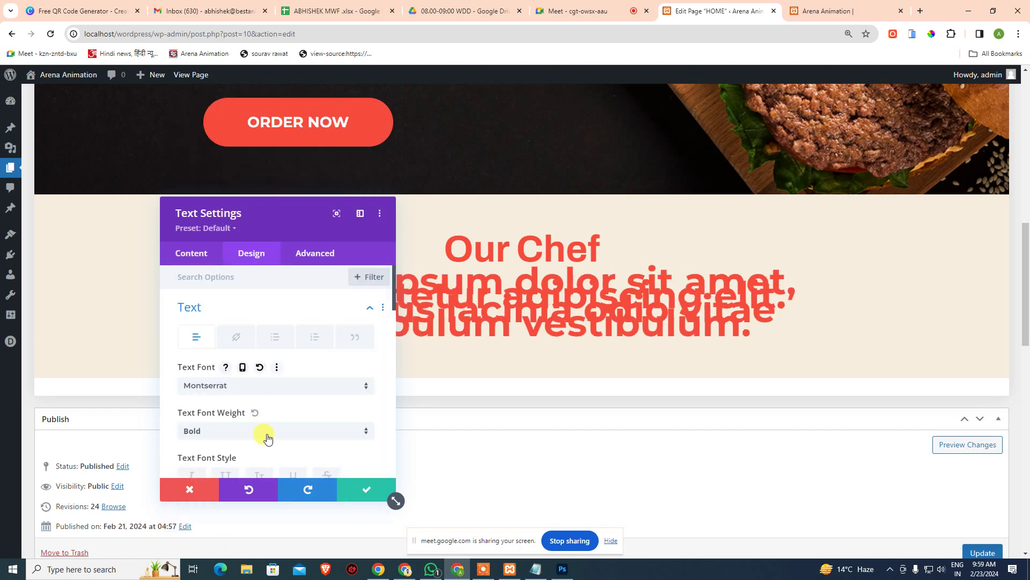
Set the paragraph module's text font weight to Regular and its text size to 25px.
scroll(244, 409, down, 2)
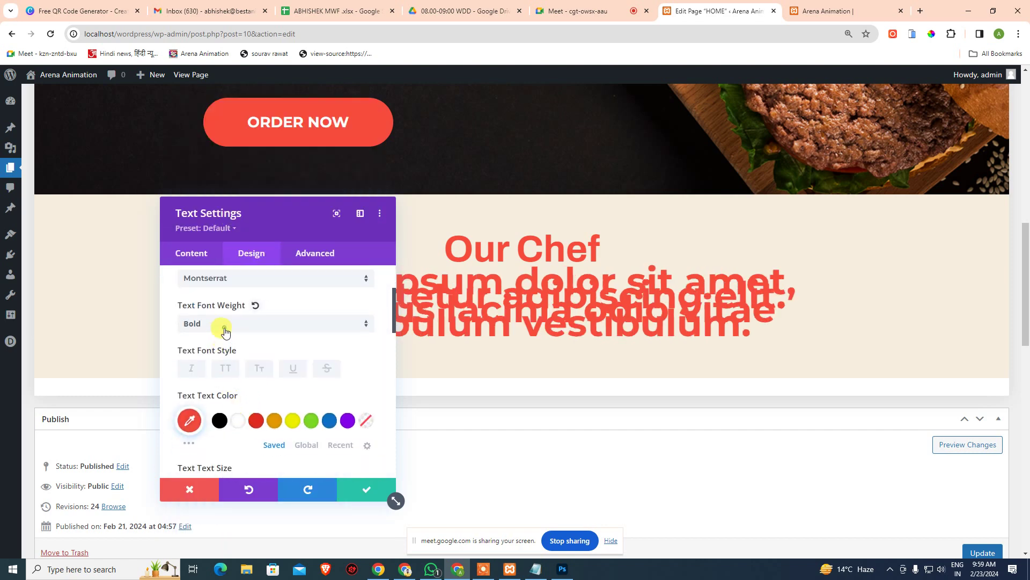
click(220, 328)
click(236, 395)
scroll(256, 400, down, 3)
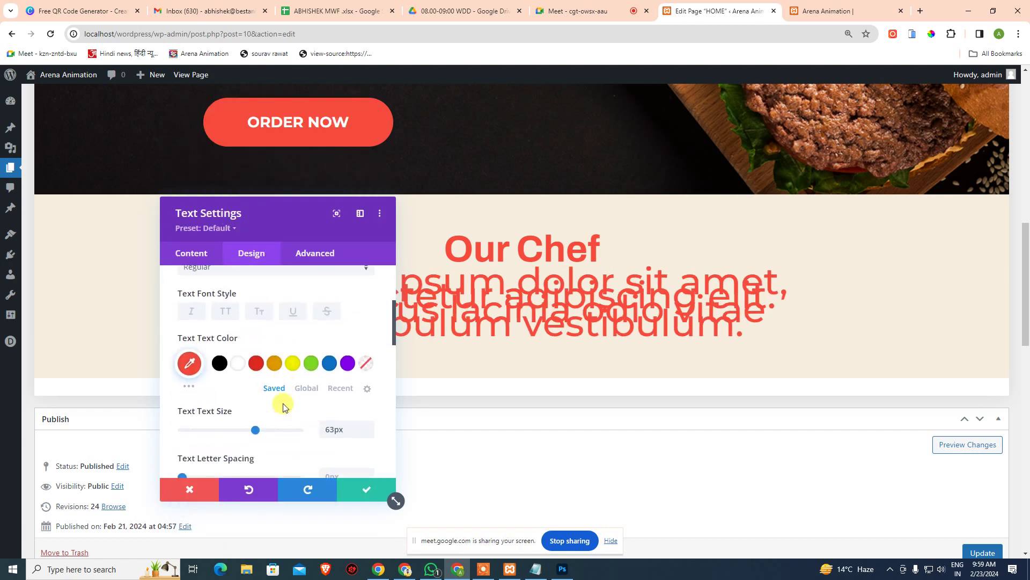
scroll(259, 399, up, 1)
drag(347, 378, 316, 385)
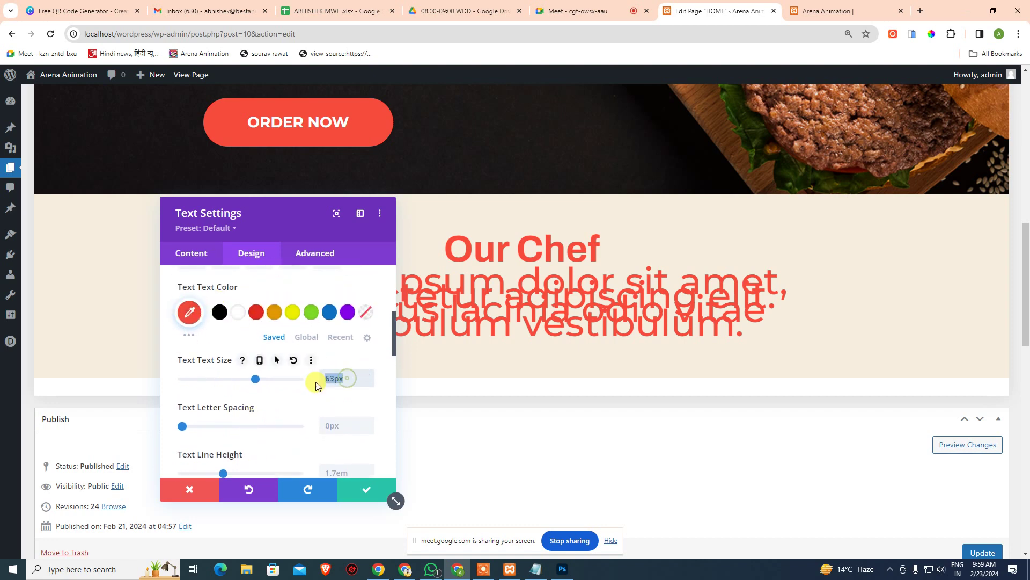
text(25px)
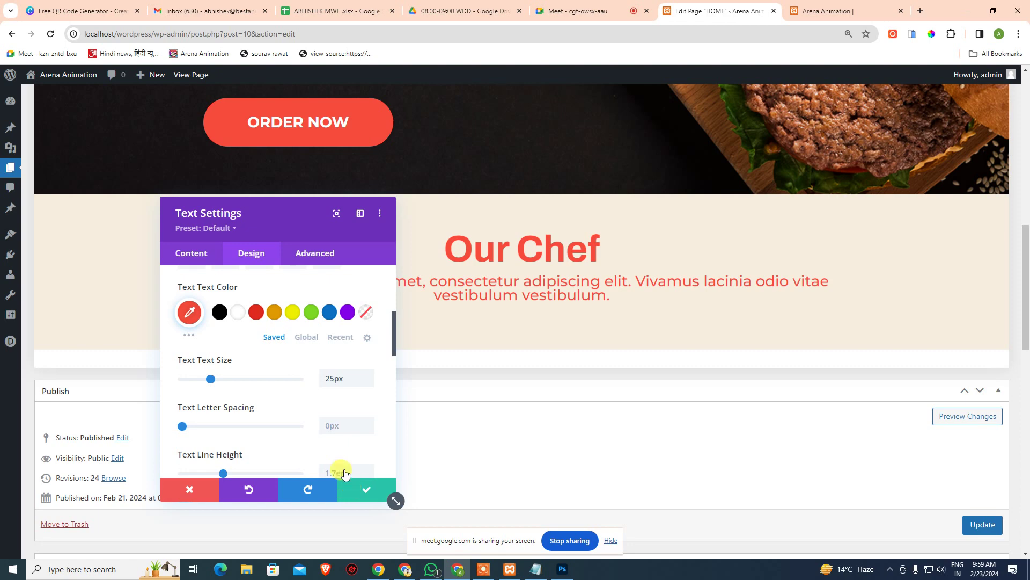
Compare the paragraph's line break with the Photoshop design and hyphenate "Vivamus" as "Vi-vamus" in the module's body text.
click(191, 253)
click(241, 320)
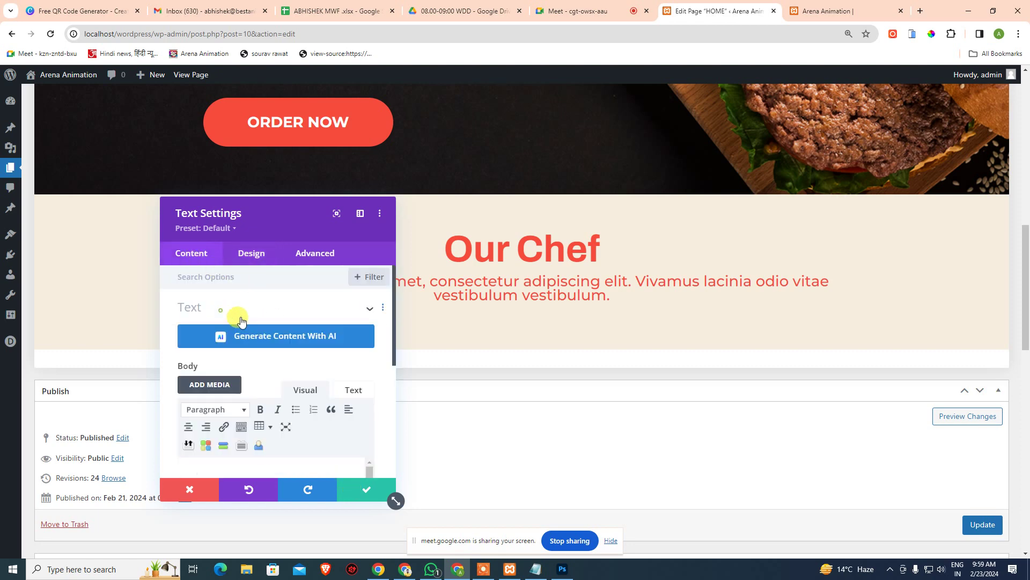
scroll(317, 399, down, 3)
key(alt+Tab)
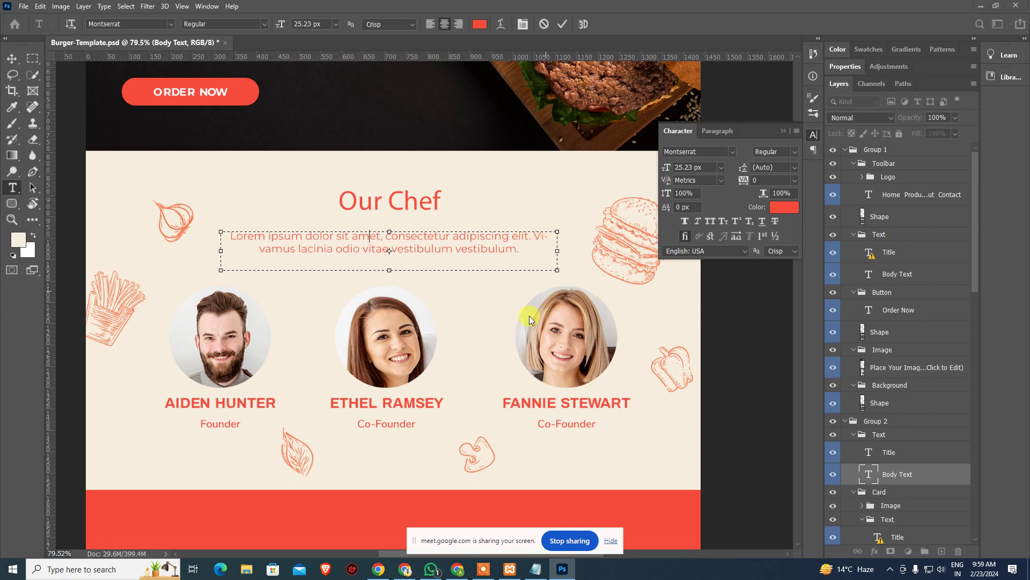
key(alt+Tab)
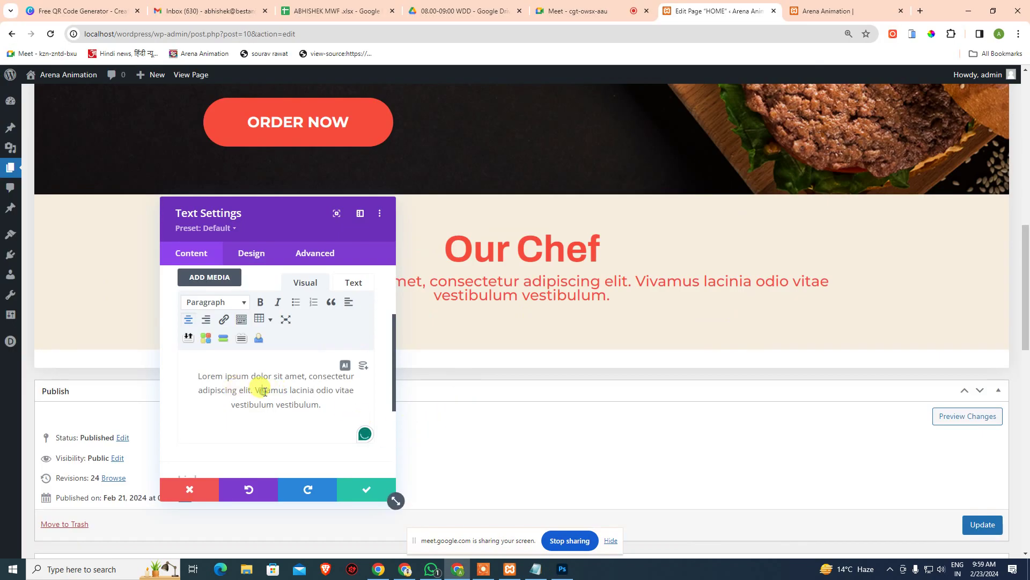
text(-)
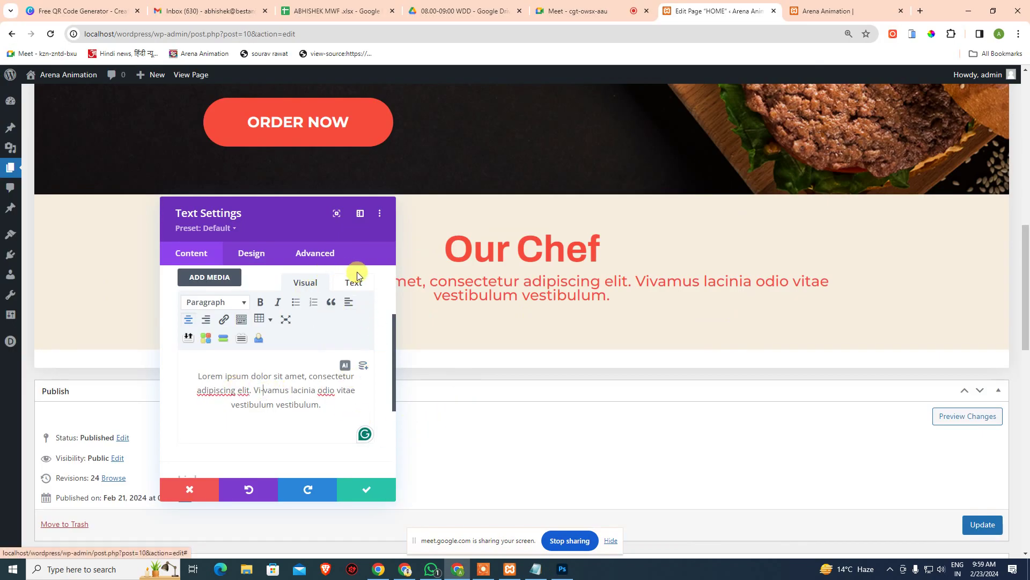
Insert a <br> line break right after "Vi-" in the HTML source of the Our Chef paragraph.
click(352, 283)
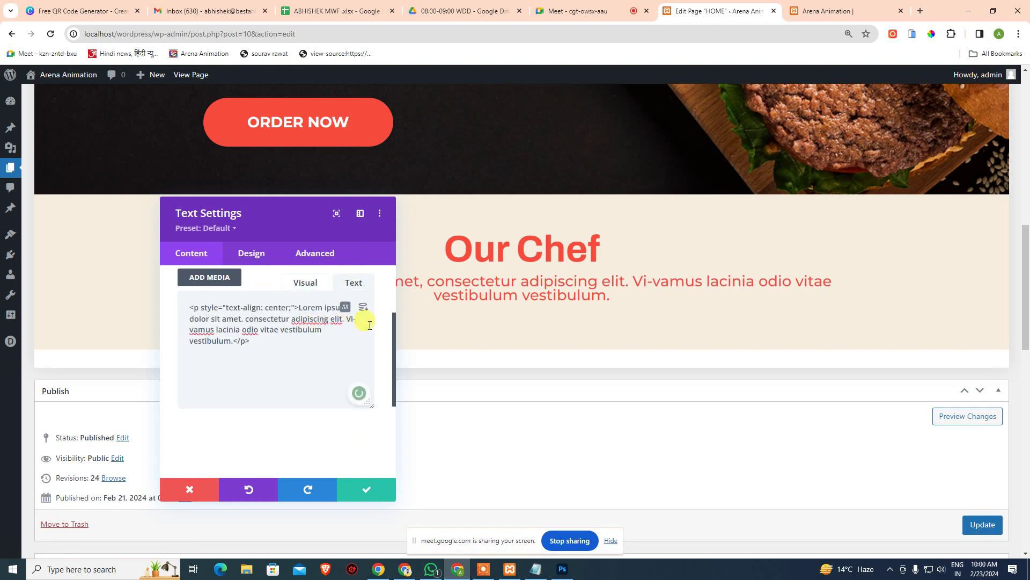
text(<>)
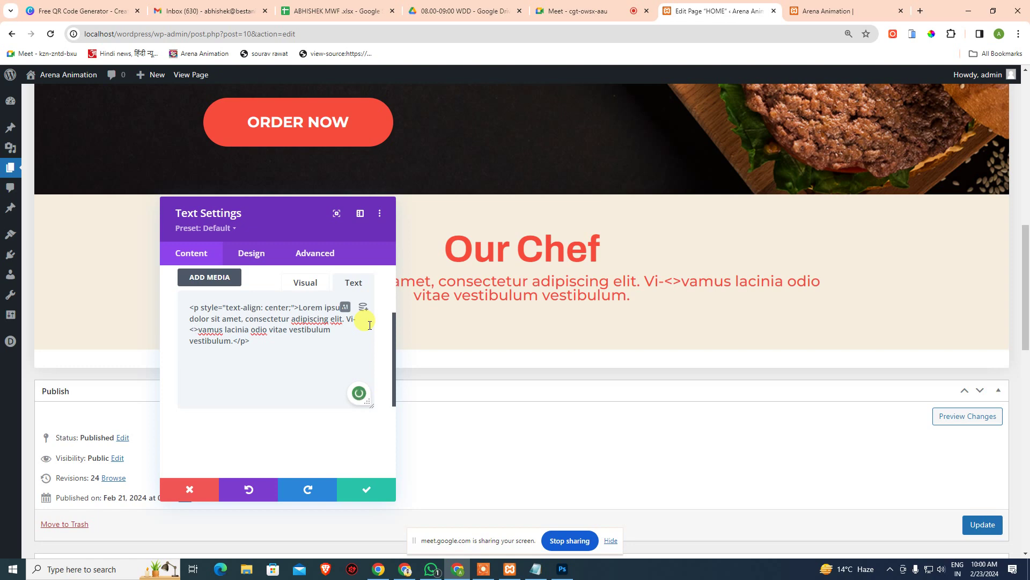
text(br)
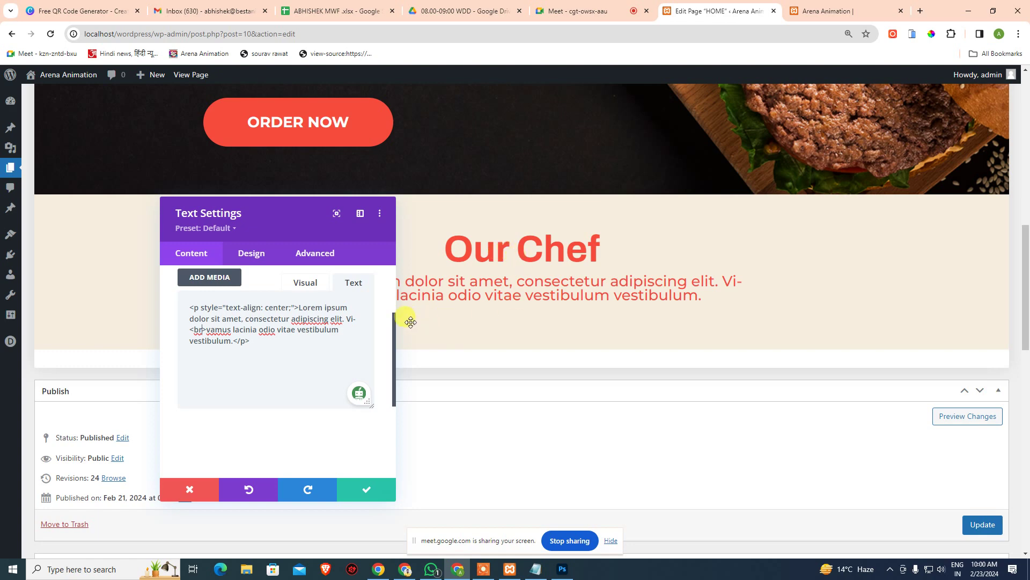
Remove the inline style="text-align: center;" attribute from the paragraph's opening <p> tag in the HTML source.
drag(203, 310, 295, 308)
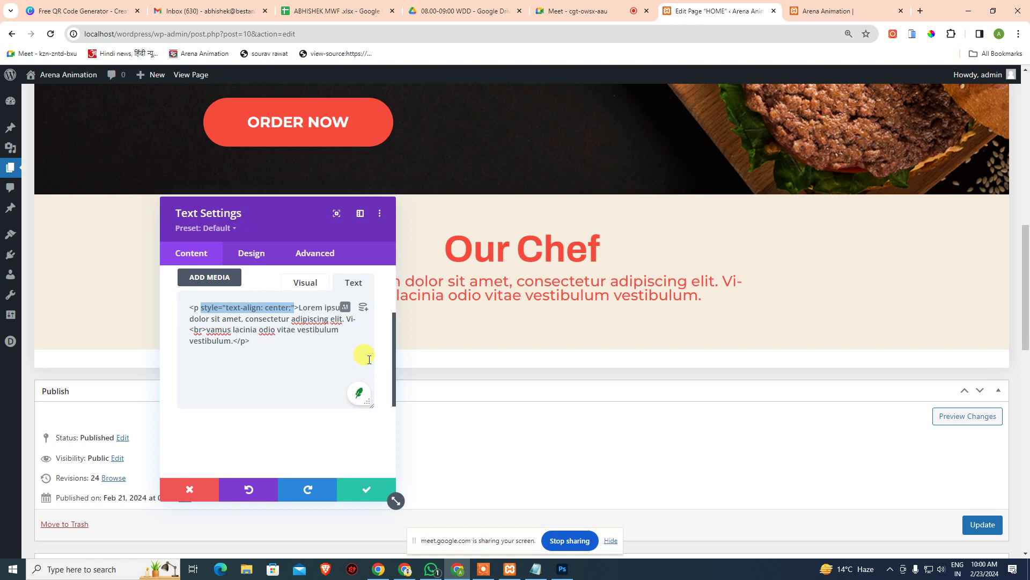
key(Right)
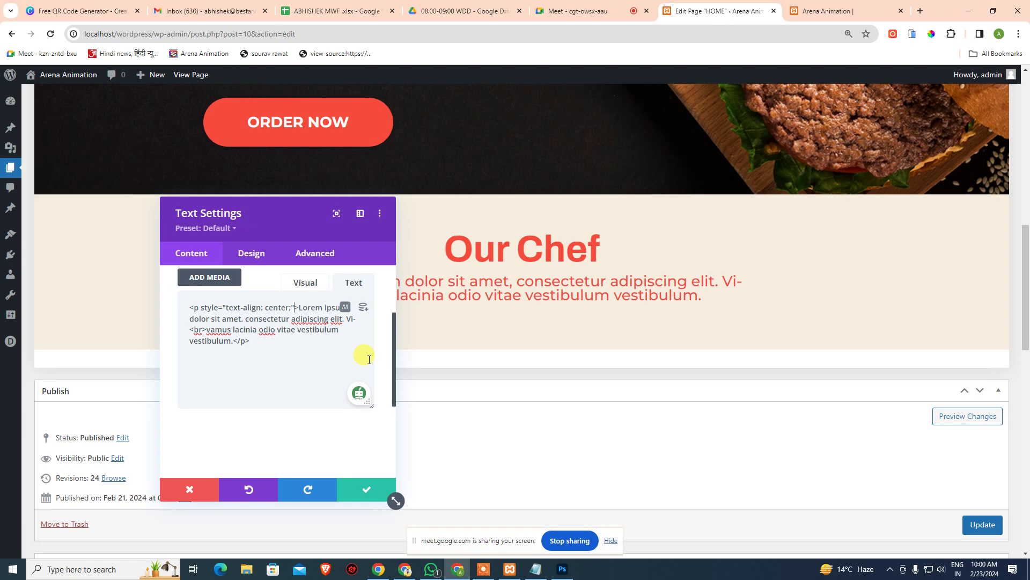
key(BackSpace)
key(BackSpace)
key(BackSpace)
key(BackSpace)
key(BackSpace)
key(BackSpace)
key(BackSpace)
key(BackSpace)
key(BackSpace)
key(BackSpace)
key(BackSpace)
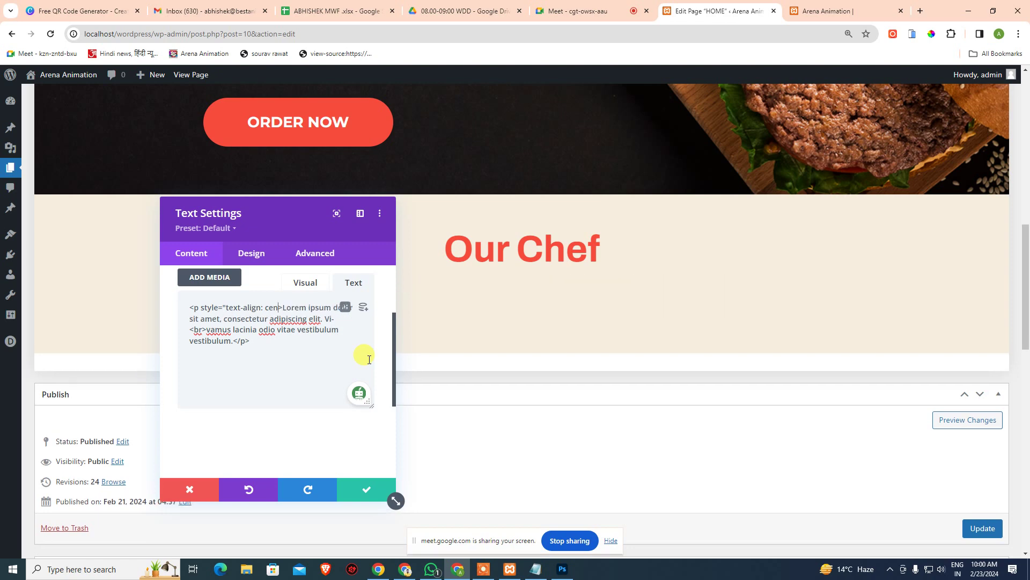
key(BackSpace)
key(BackSpace)
key(BackSpace)
key(BackSpace)
key(BackSpace)
key(BackSpace)
key(BackSpace)
key(BackSpace)
key(BackSpace)
key(BackSpace)
key(BackSpace)
key(BackSpace)
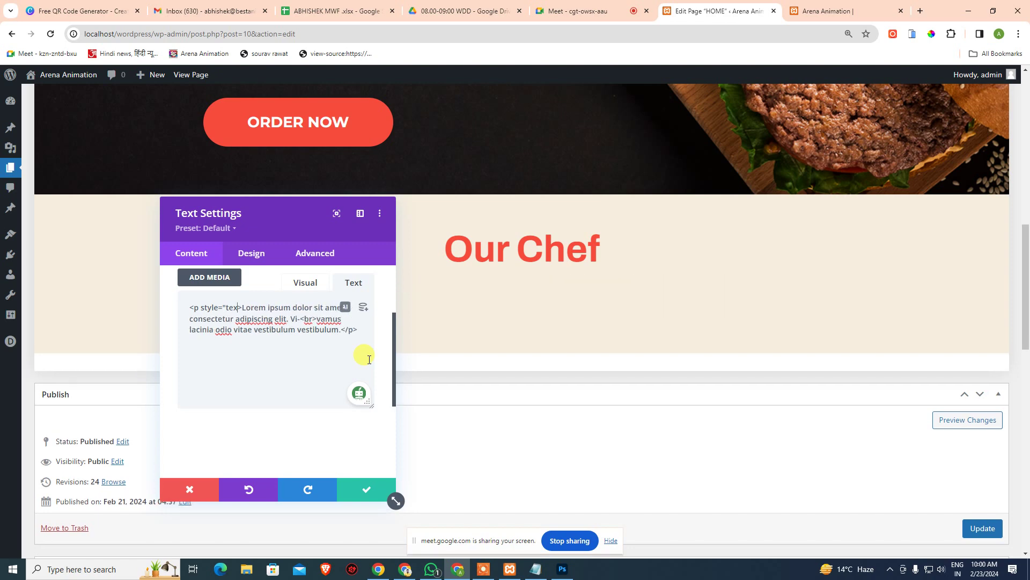
key(BackSpace)
key(BackSpace)
key(BackSpace)
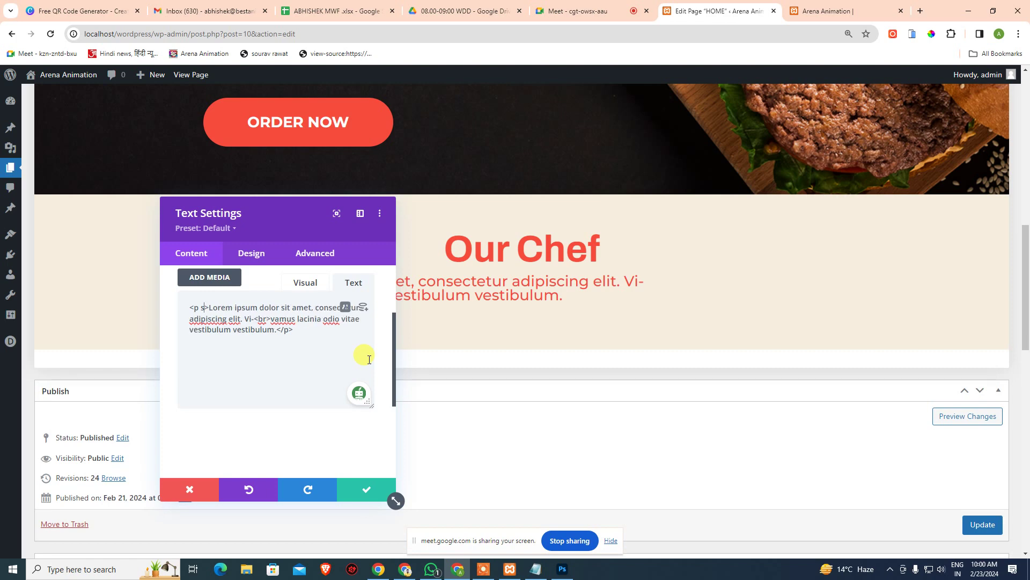
key(BackSpace)
key(BackSpace)
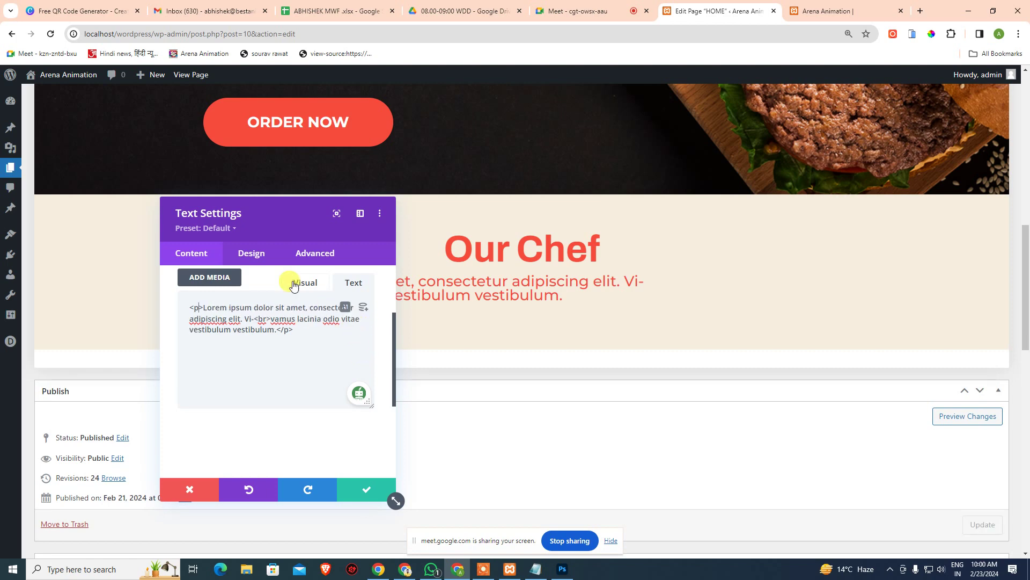
Set the paragraph module's text alignment to center in its design settings and save the module.
click(250, 253)
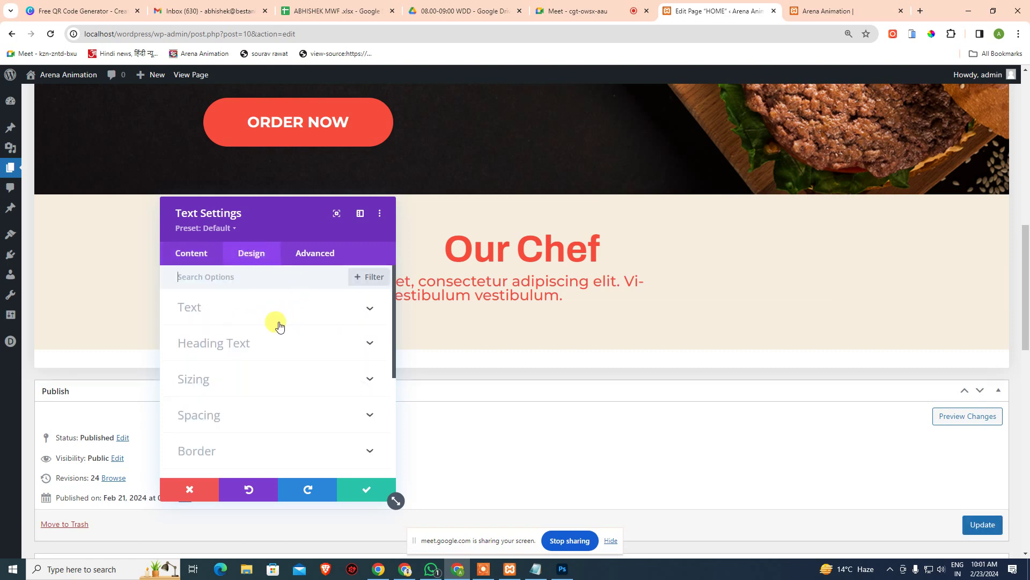
click(239, 308)
scroll(258, 390, down, 8)
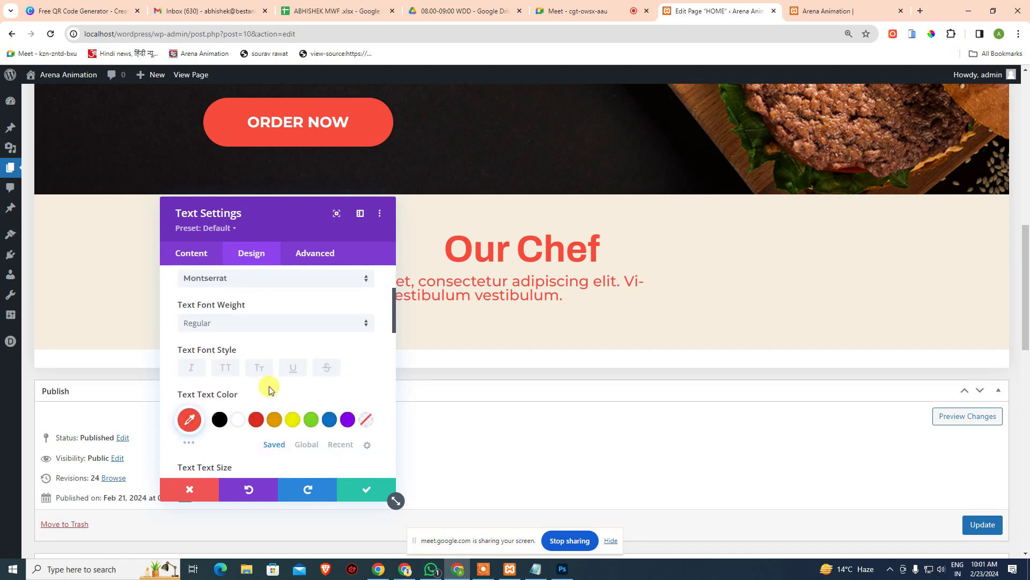
scroll(279, 399, down, 3)
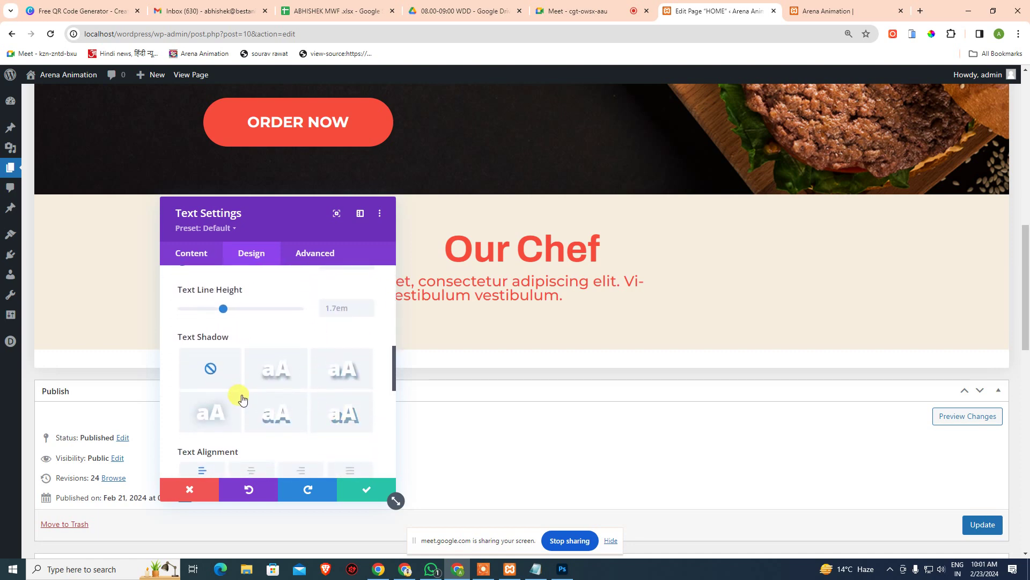
click(250, 367)
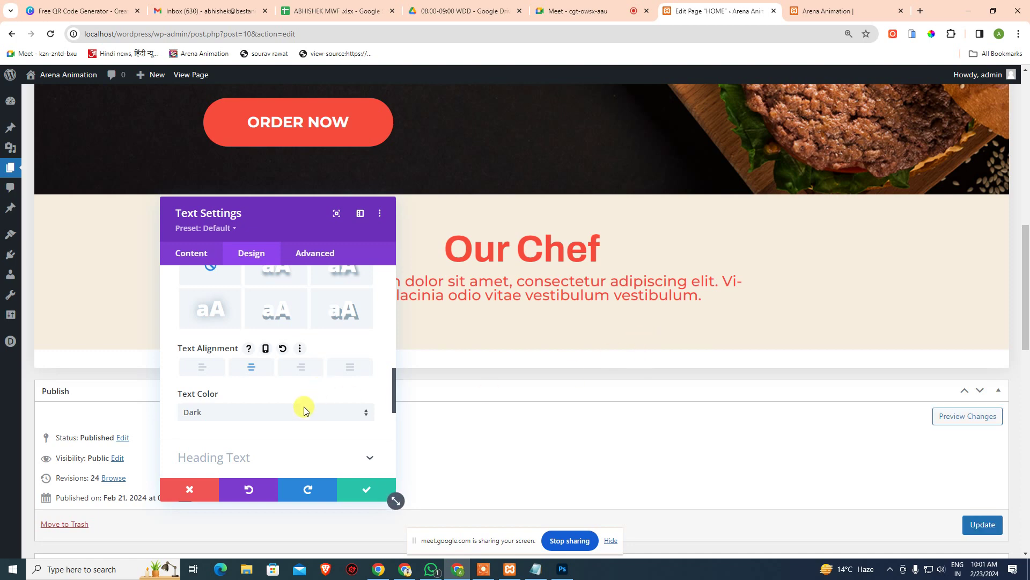
click(358, 495)
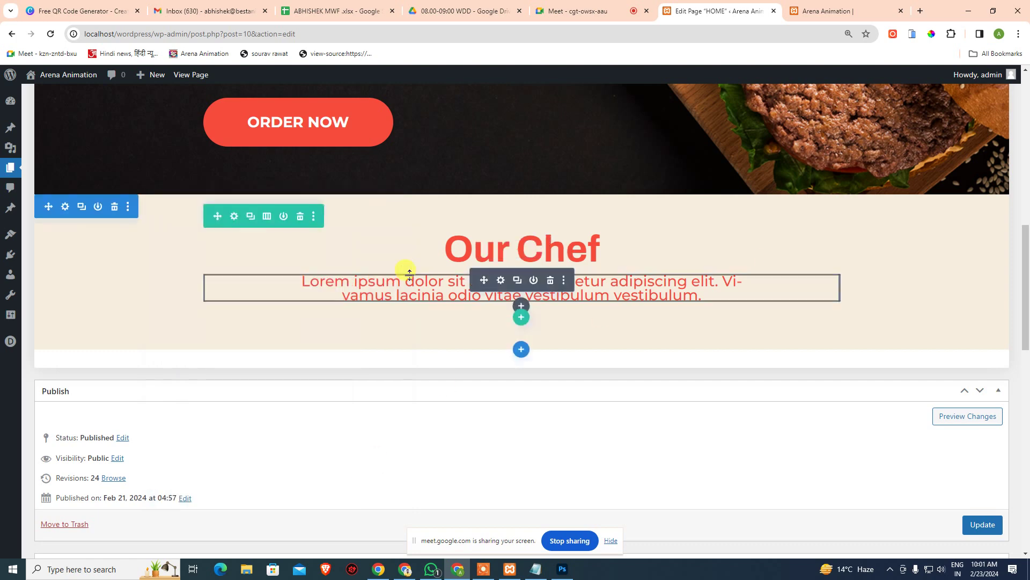
Open the Our Chef title module's settings and remove the inline text-align: center style from its <p> tag.
click(500, 249)
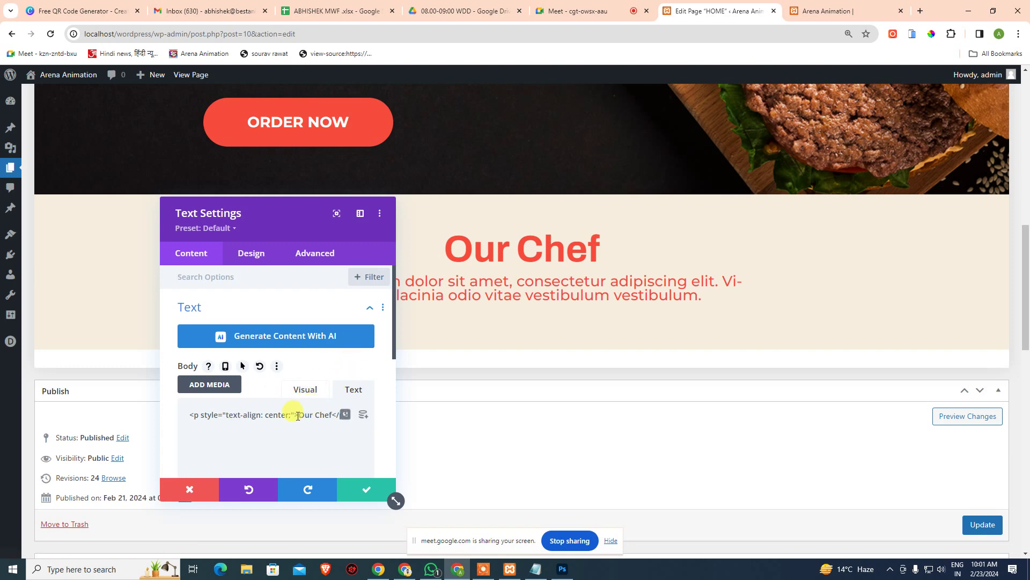
drag(294, 415, 197, 419)
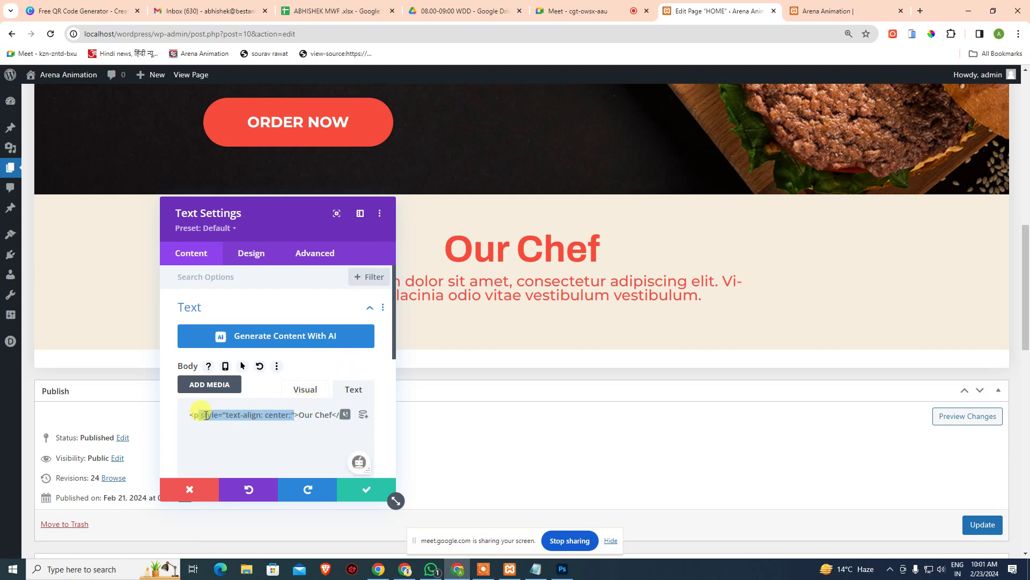
key(BackSpace)
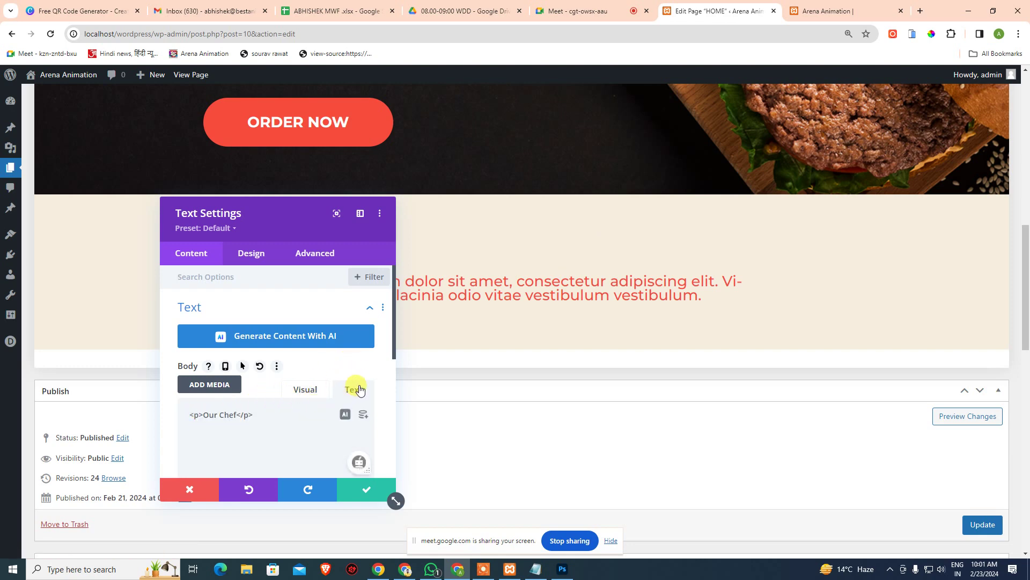
Set the Our Chef title's text alignment to center in its design settings, recheck its body HTML and save the module.
click(250, 254)
click(230, 314)
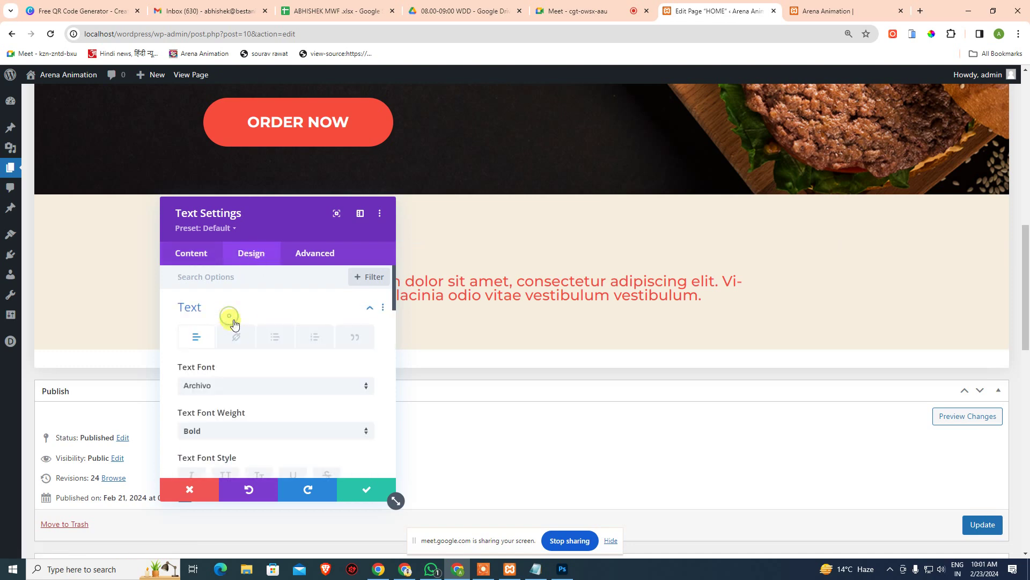
scroll(240, 363, down, 4)
scroll(250, 390, down, 3)
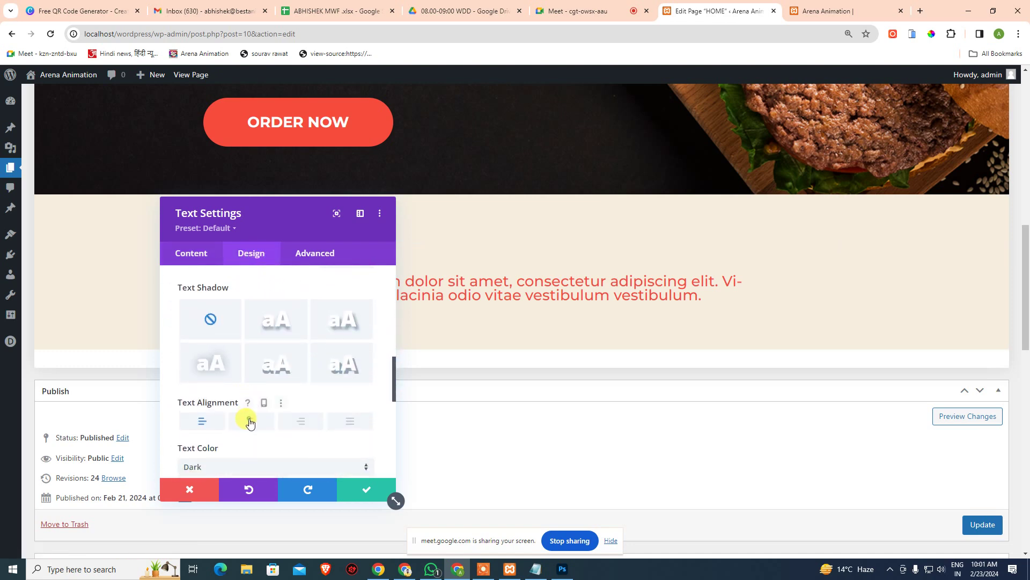
click(250, 421)
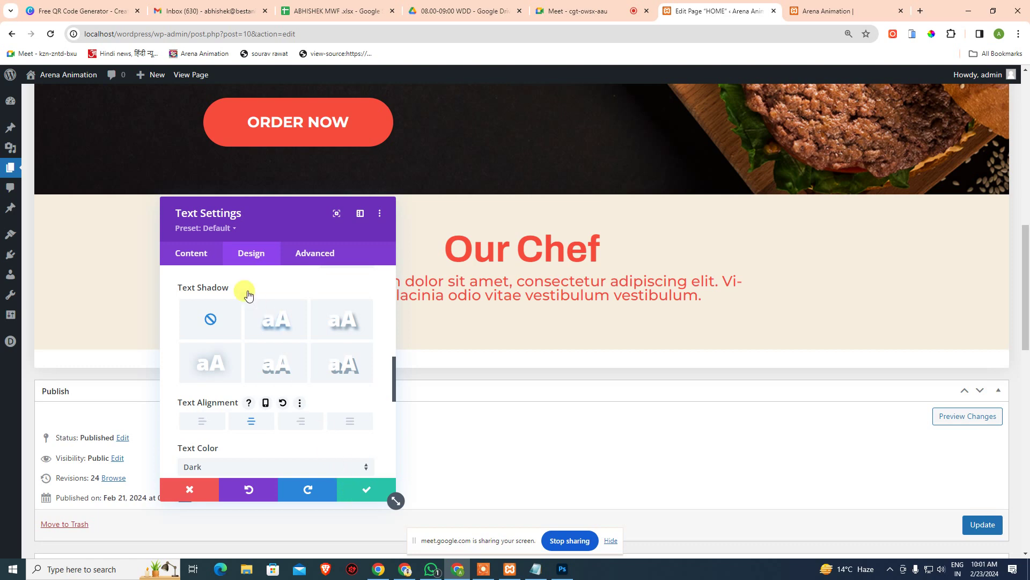
click(195, 259)
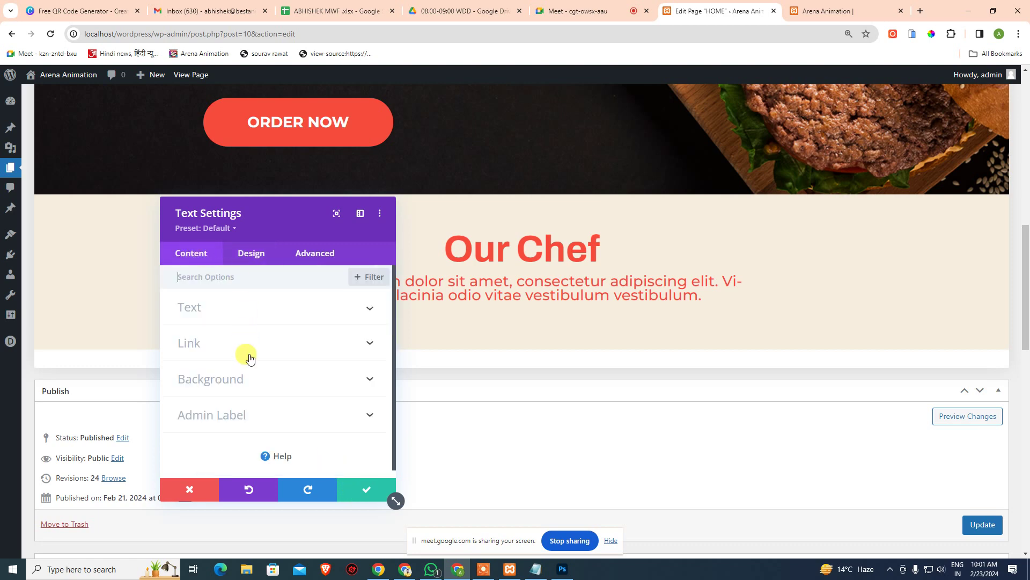
click(250, 313)
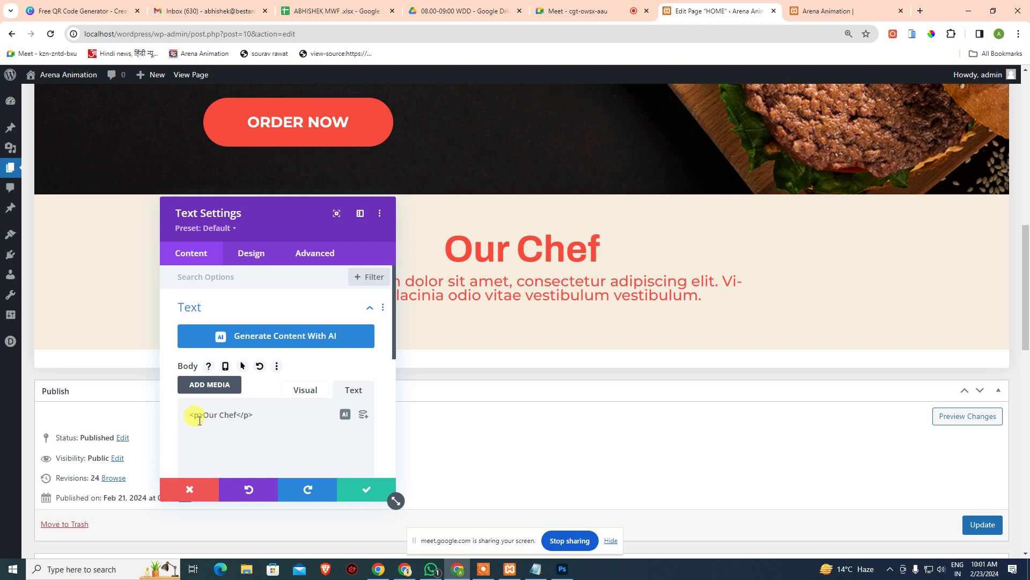
click(369, 489)
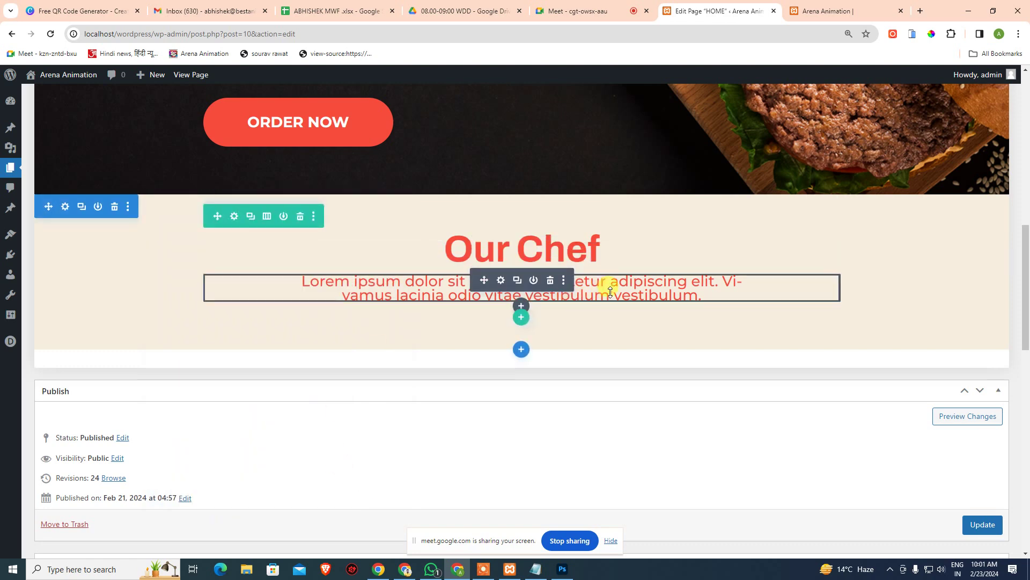
Insert a new row with three equal columns below the Our Chef paragraph.
drag(720, 291, 678, 312)
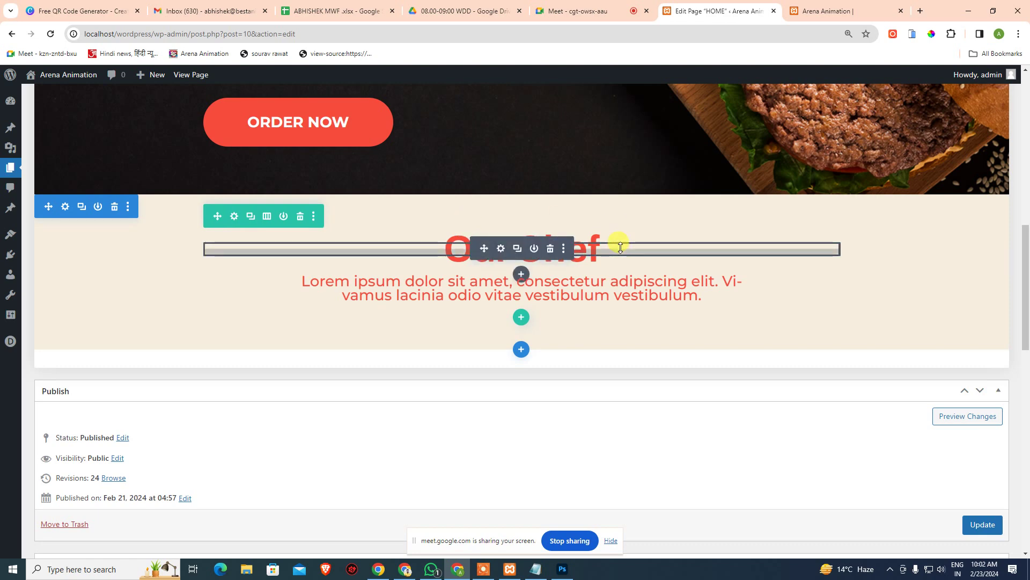
scroll(556, 313, down, 1)
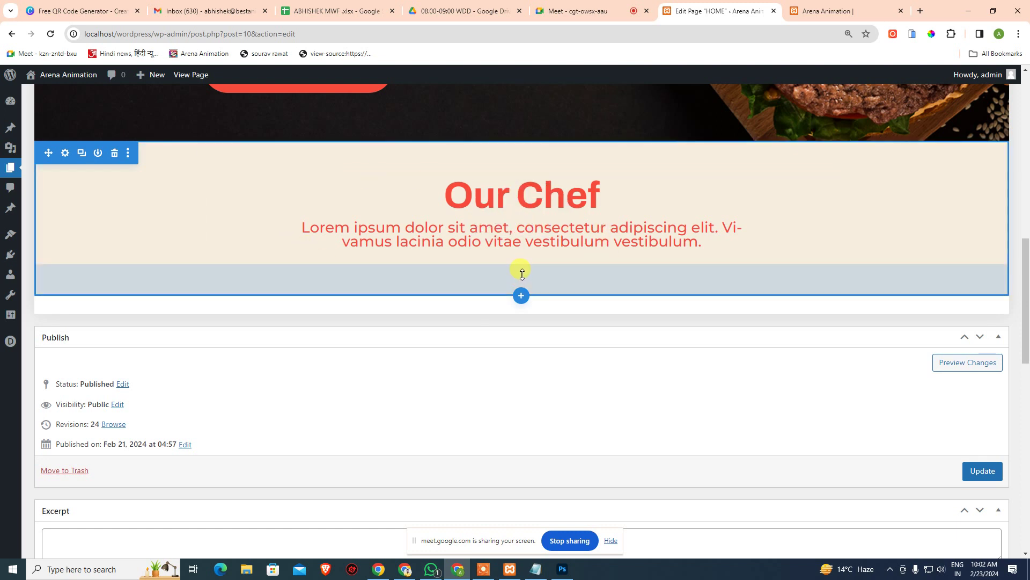
click(522, 265)
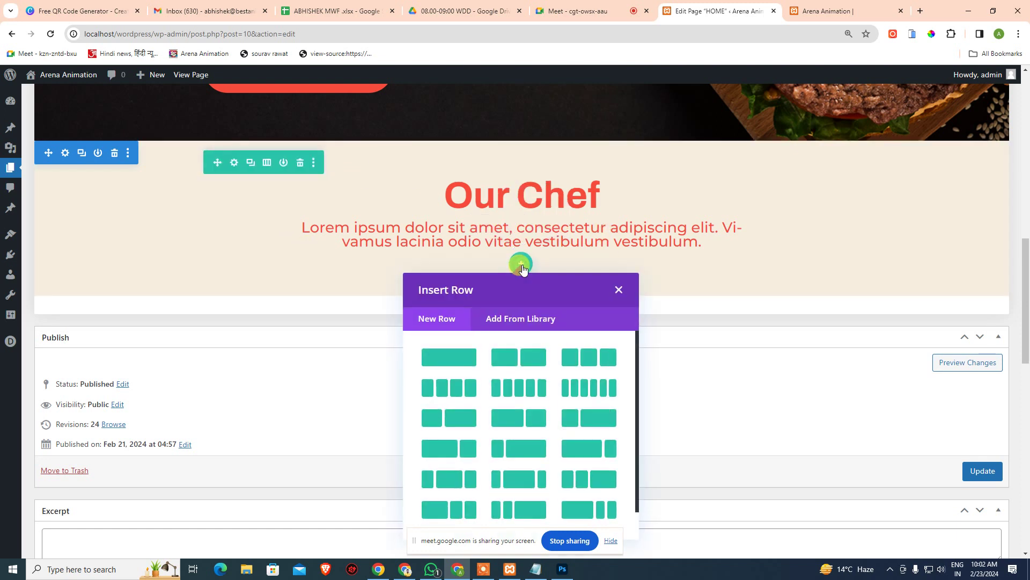
click(580, 363)
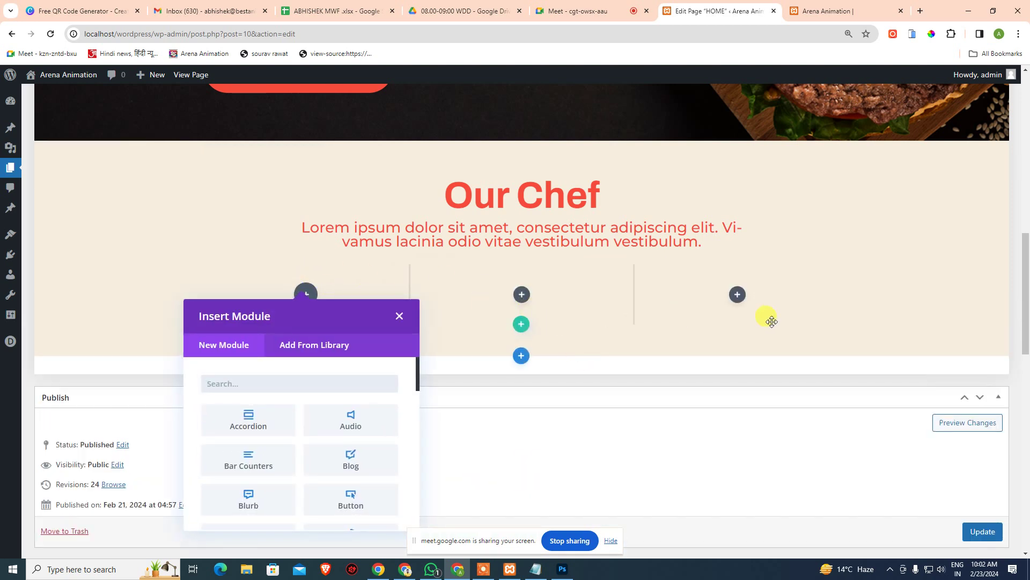
After checking the chef portraits in the Photoshop design, add an Image module to the first column and delete its placeholder image.
key(alt+Tab)
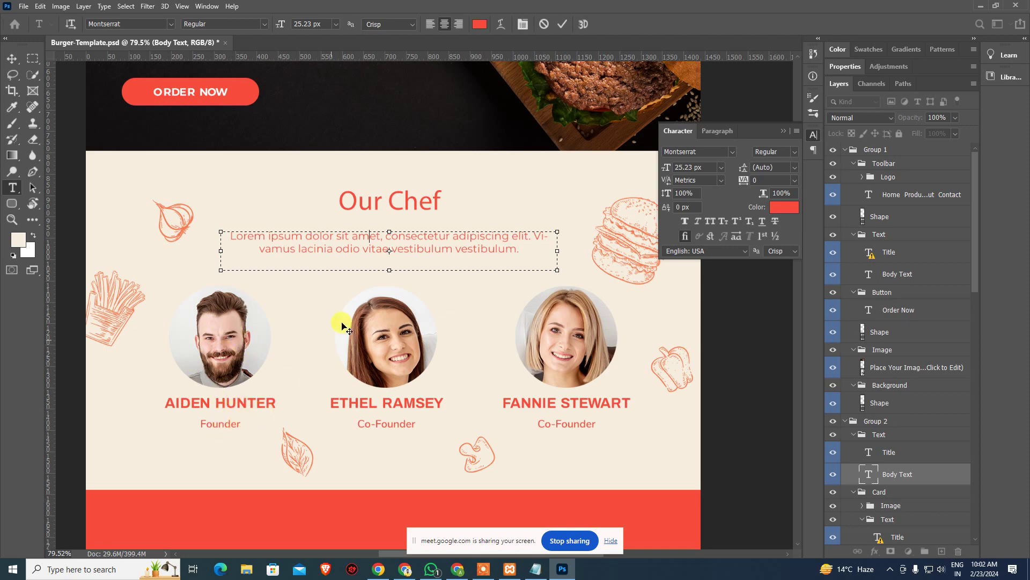
key(alt+Tab)
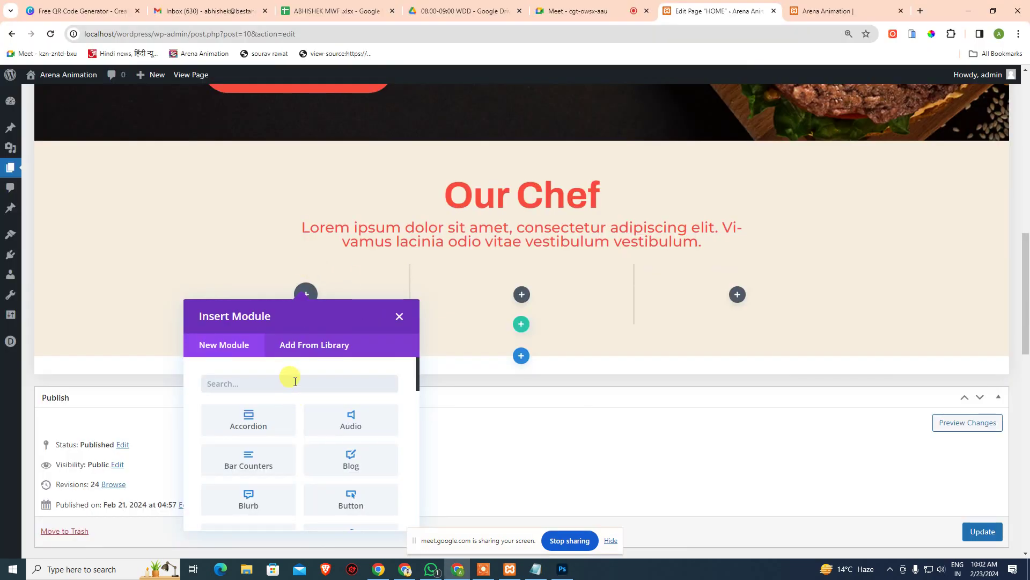
text(im)
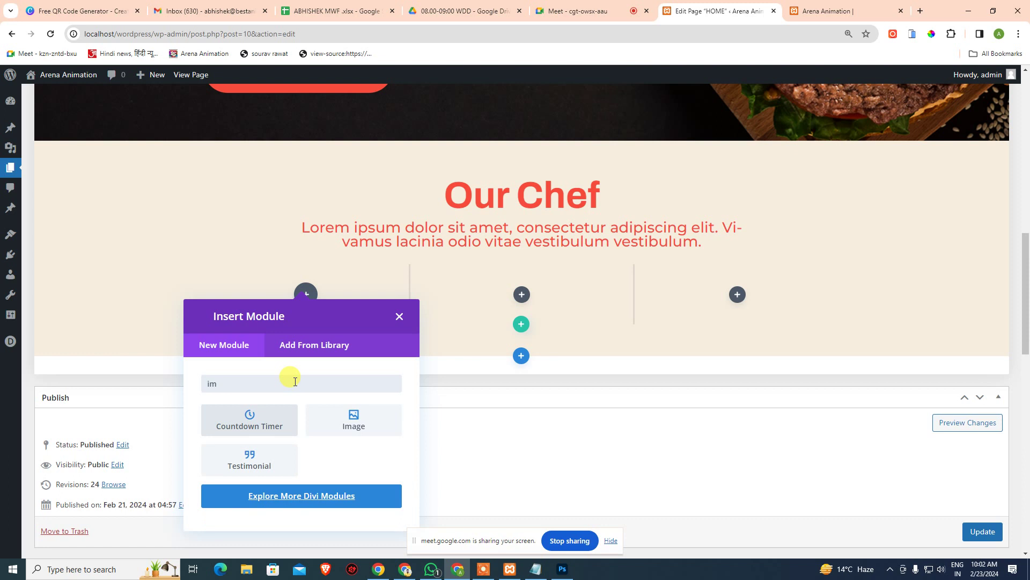
click(341, 420)
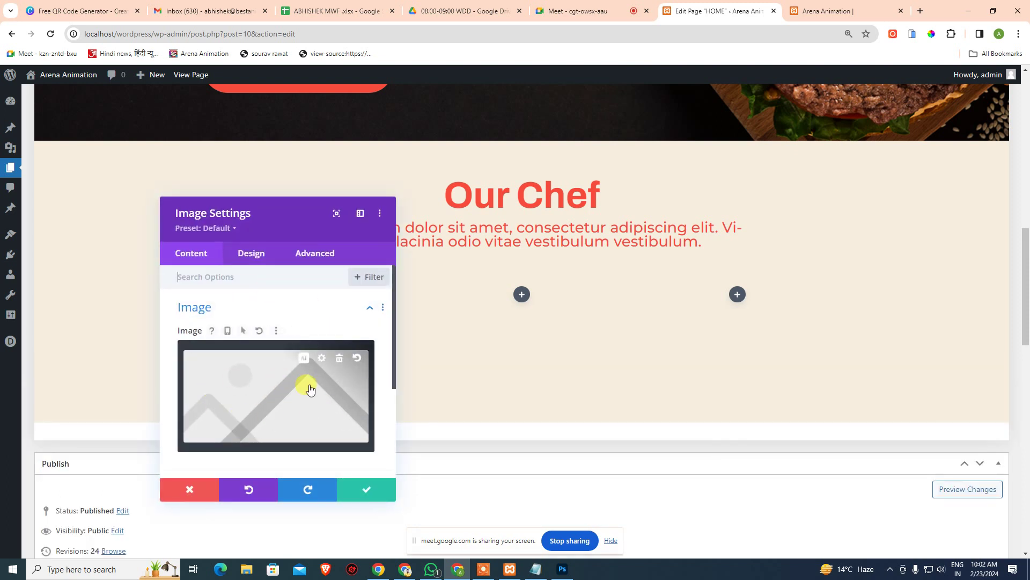
click(339, 364)
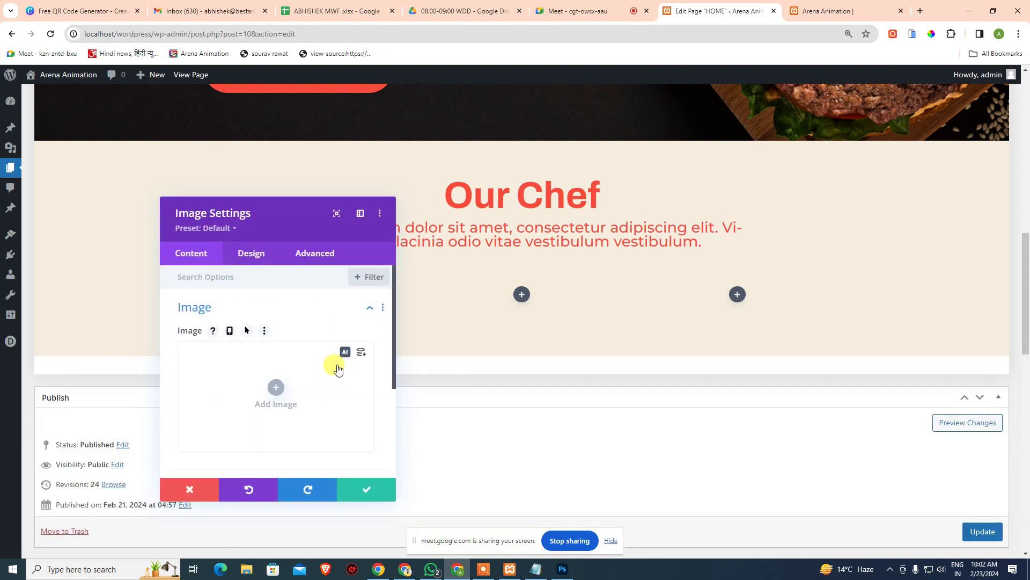
Open the image chooser for the first column's Image module, check the Photoshop design, and browse in File Explorer to Desktop\MWF.
click(275, 391)
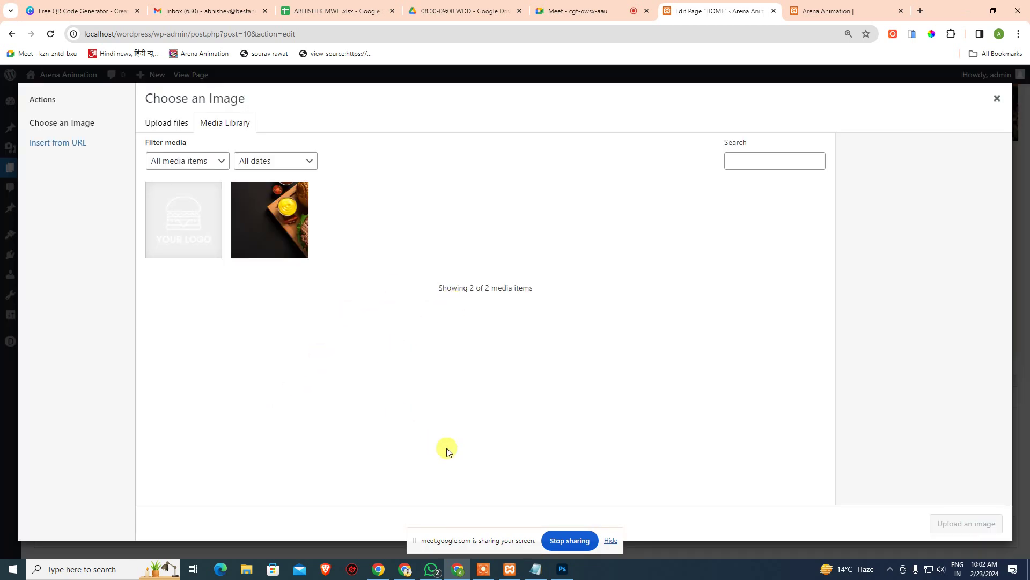
key(alt+Tab)
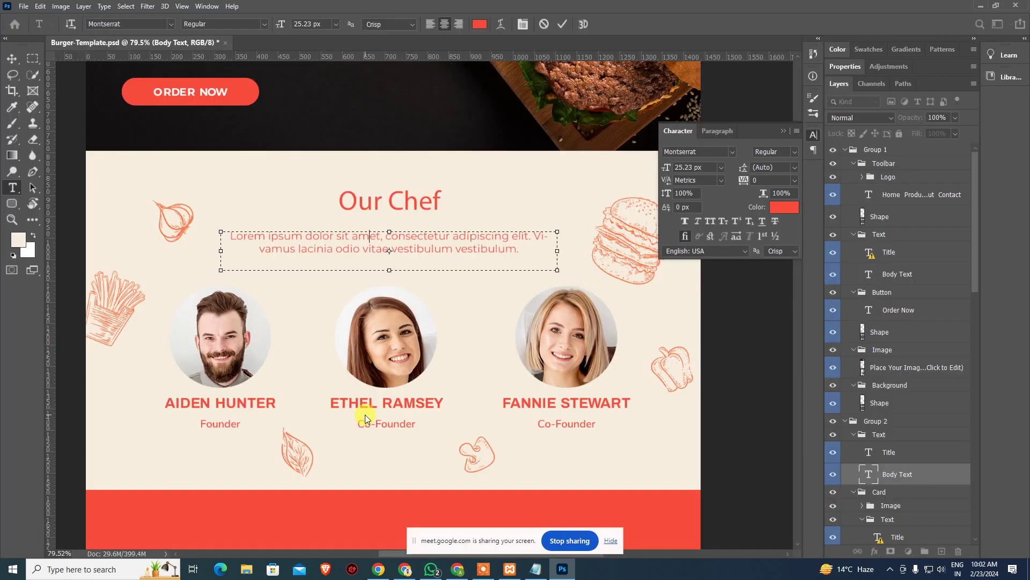
click(246, 569)
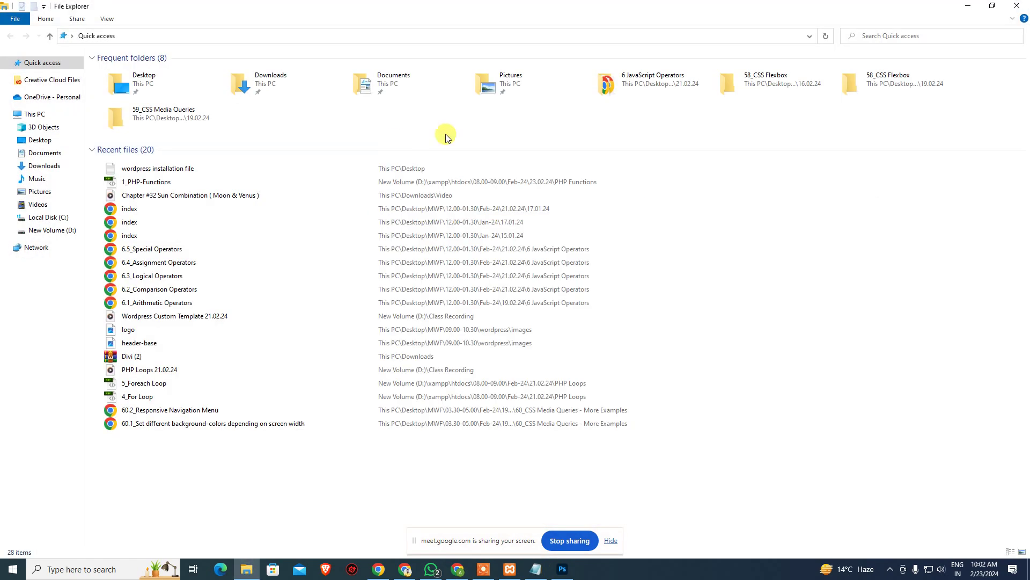
click(69, 230)
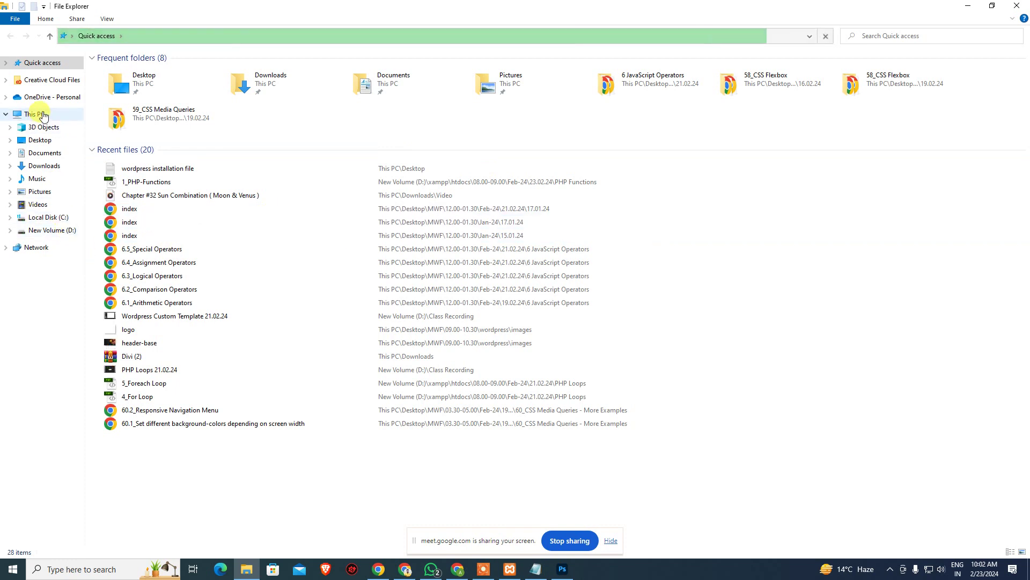
click(48, 142)
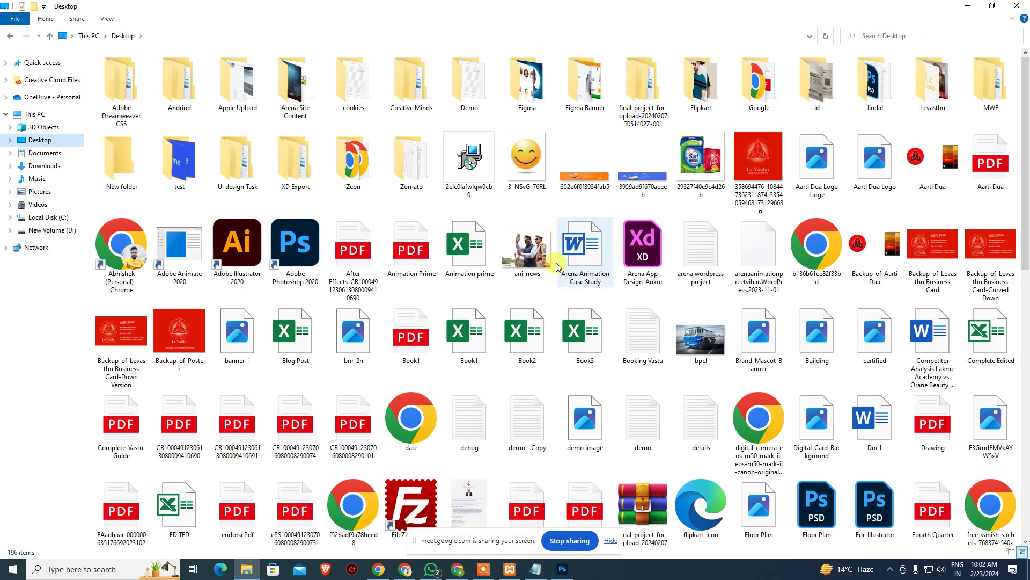
click(564, 572)
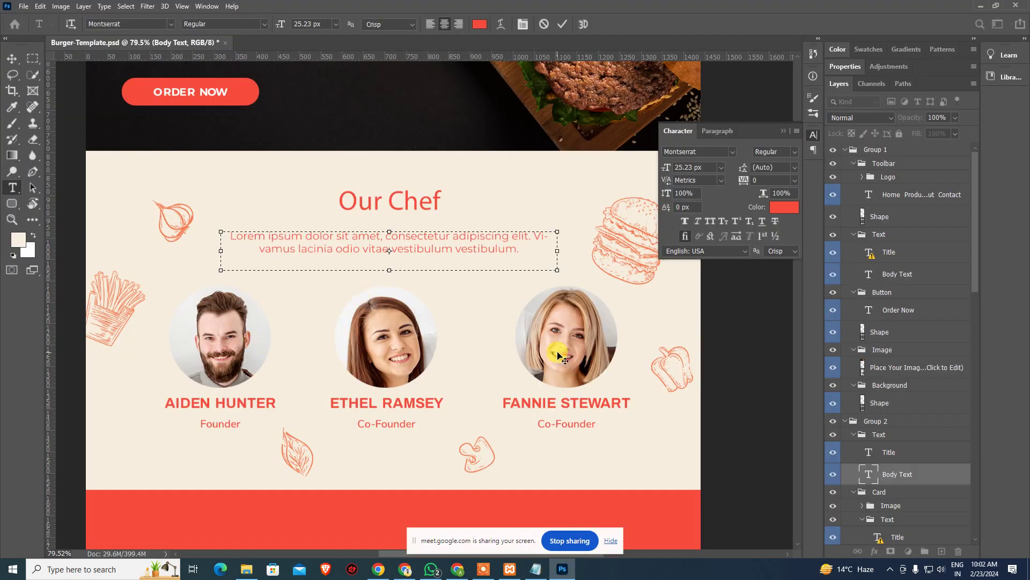
key(alt+Tab)
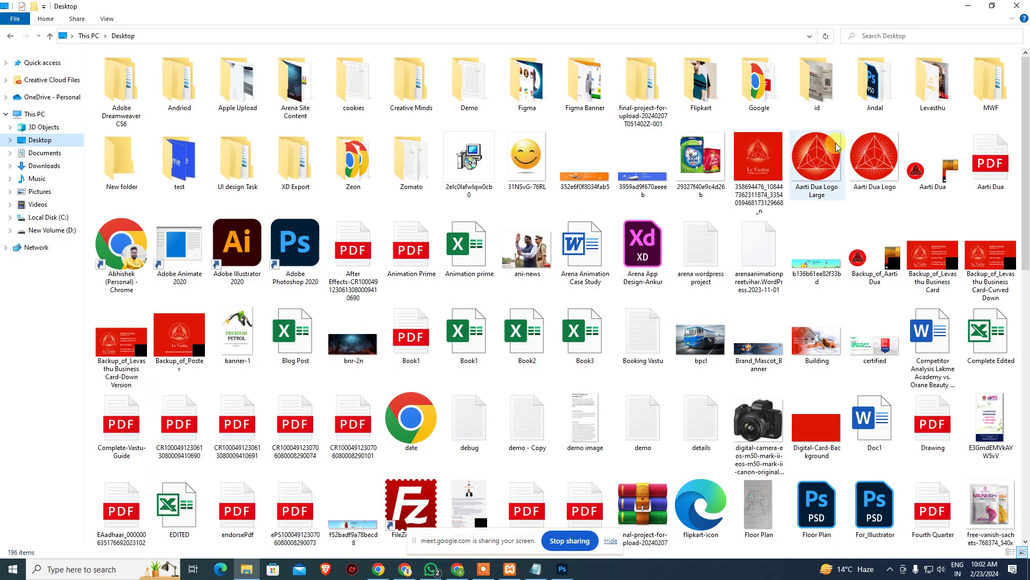
double_click(982, 94)
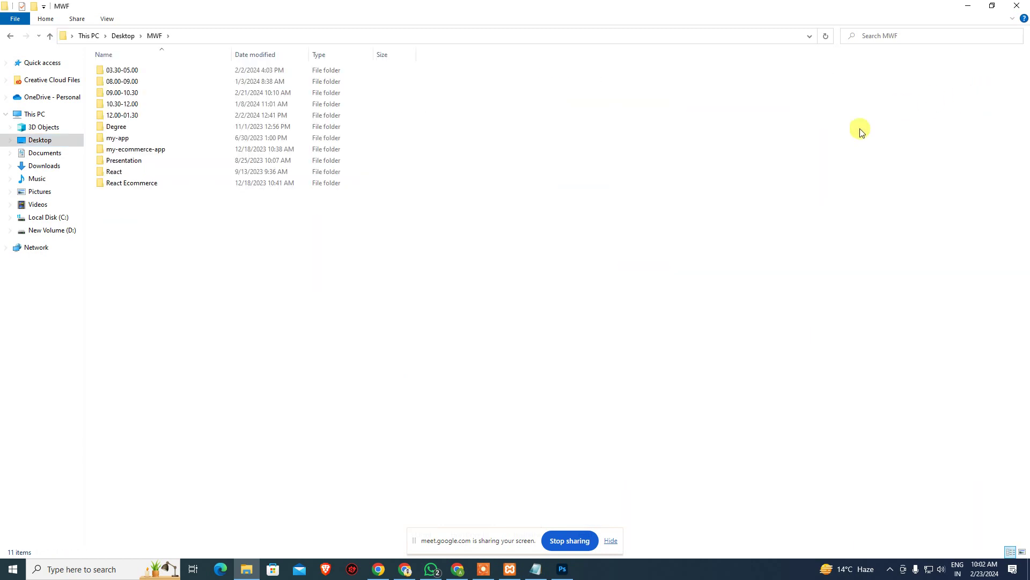
Search the MWF folder for *.psd, open the file location of a Burger-Template result and enter its images folder.
click(882, 35)
text(*.psd)
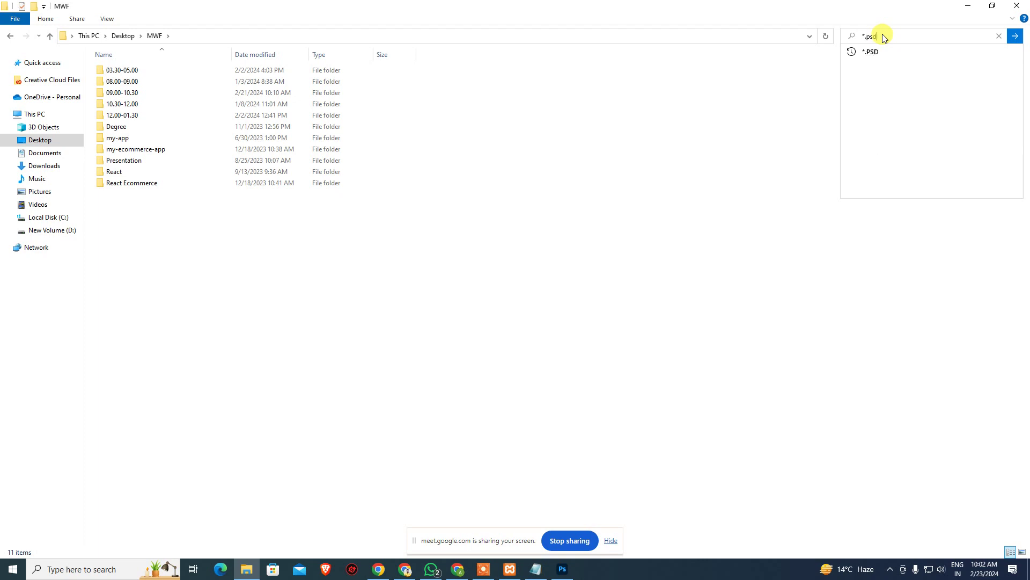
key(Return)
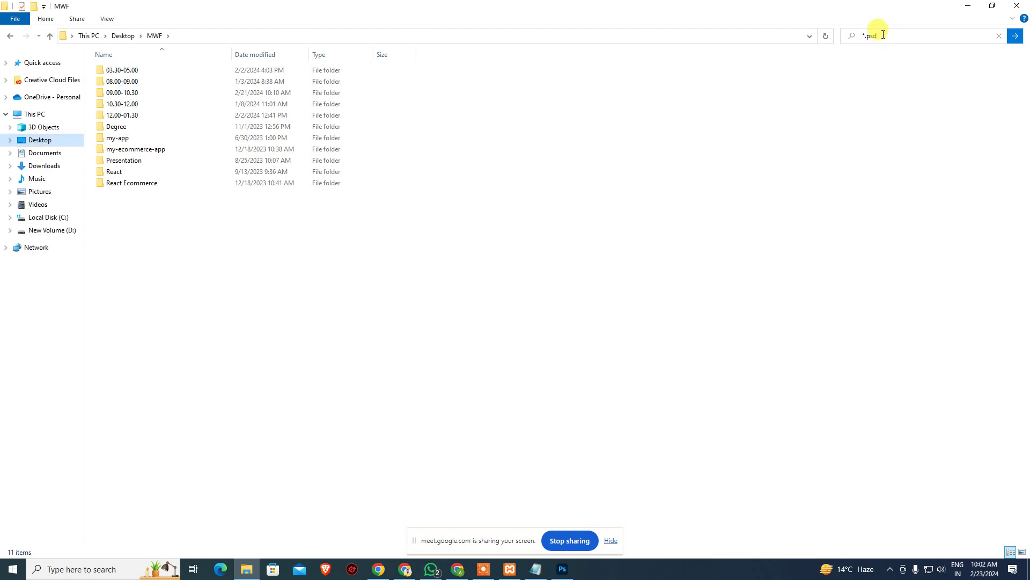
scroll(260, 360, down, 5)
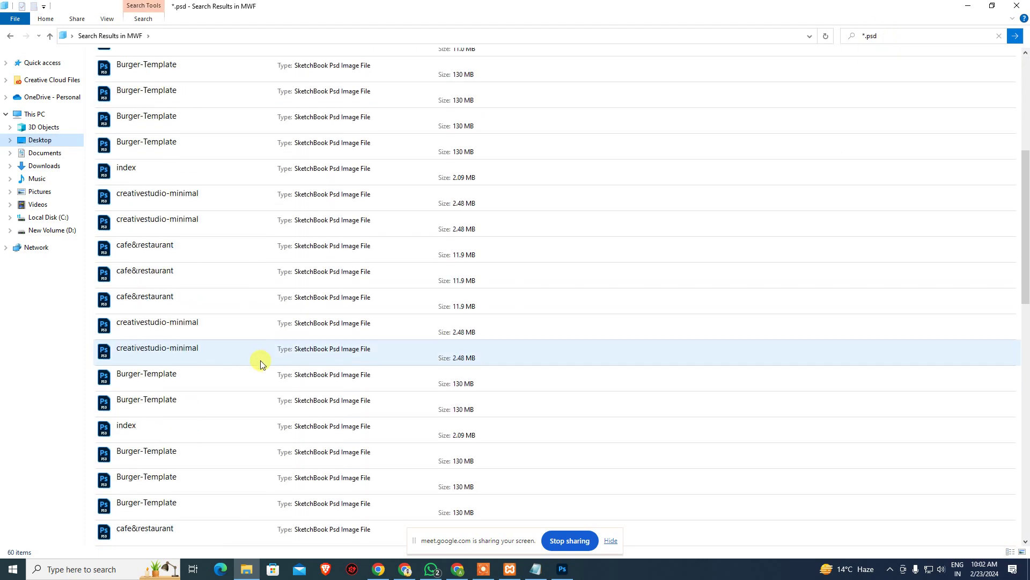
right_click(198, 306)
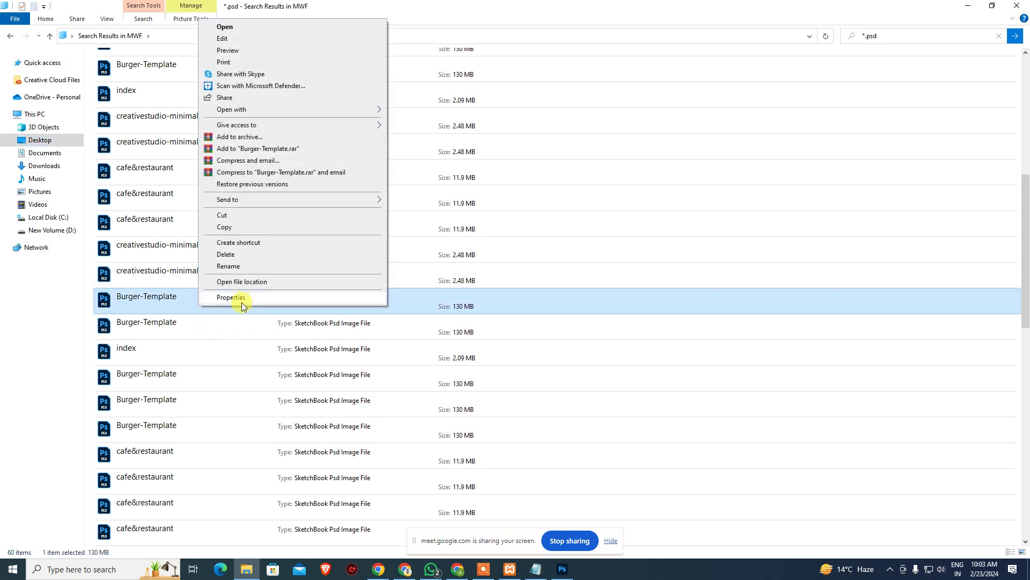
click(268, 283)
double_click(118, 70)
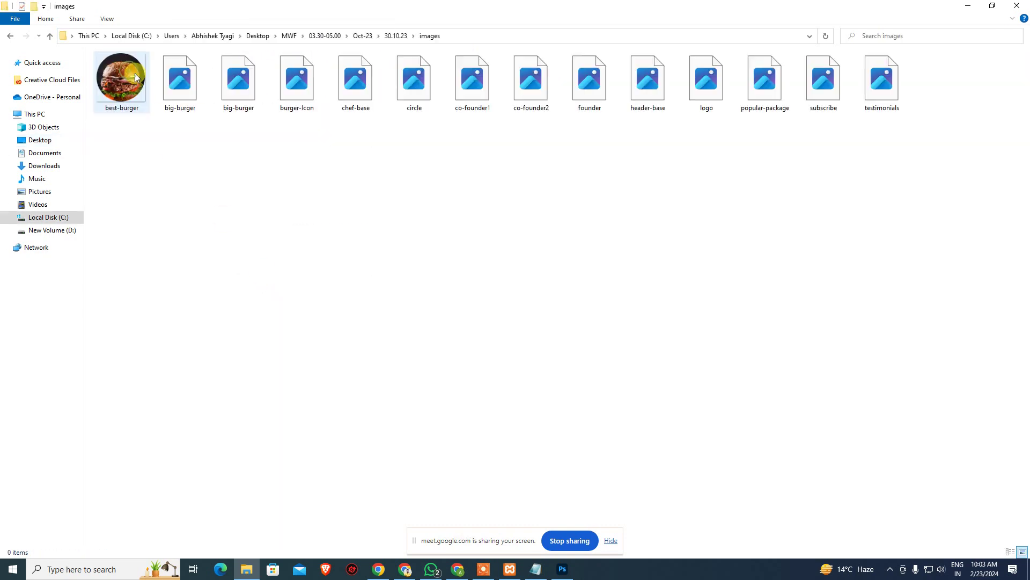
Copy the images folder's path and open that folder, MWF\03.30-05.00\Oct-23\30.10.23\images, in the WordPress media upload's file chooser.
drag(928, 136, 409, 250)
click(499, 37)
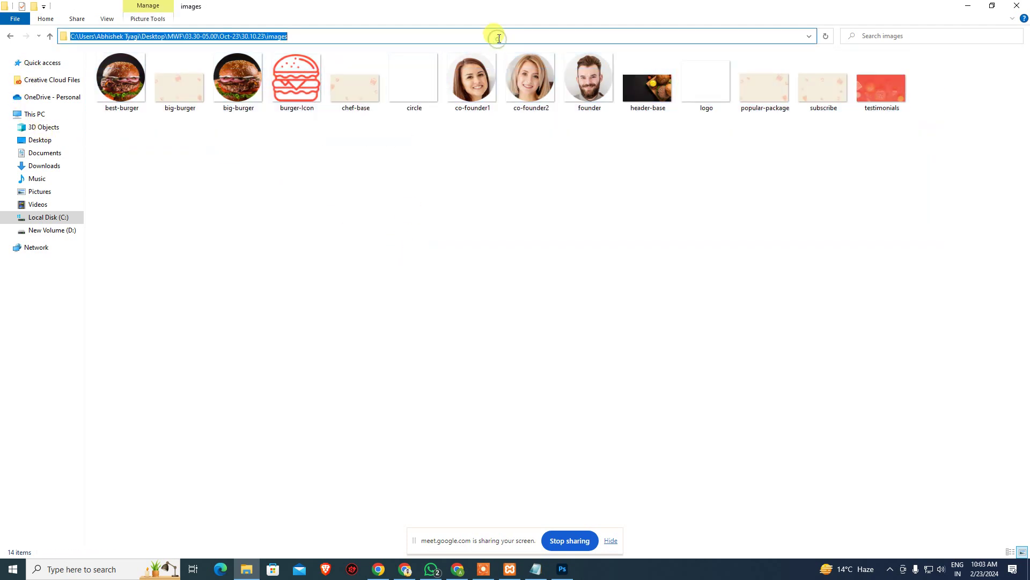
click(473, 274)
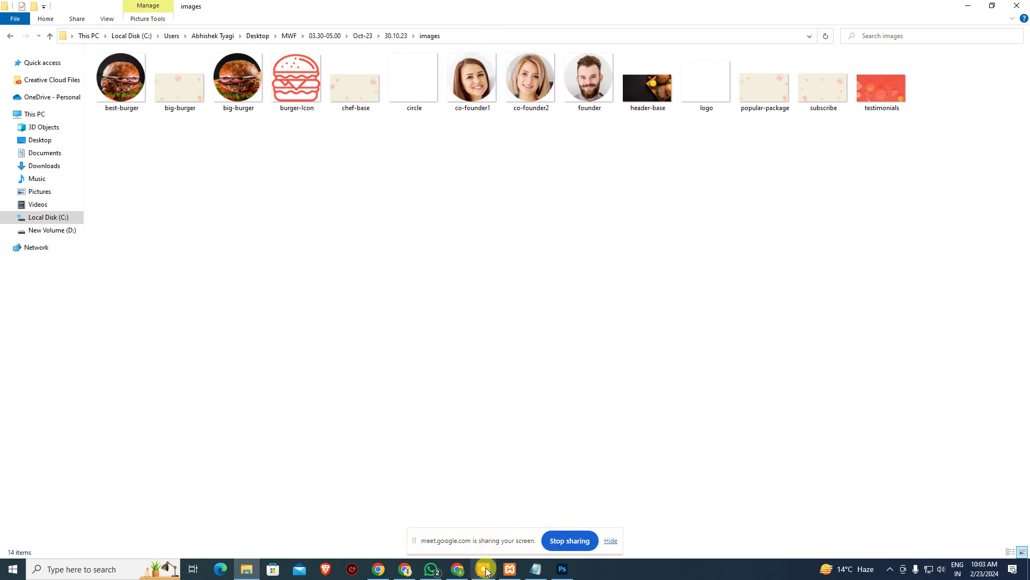
click(458, 569)
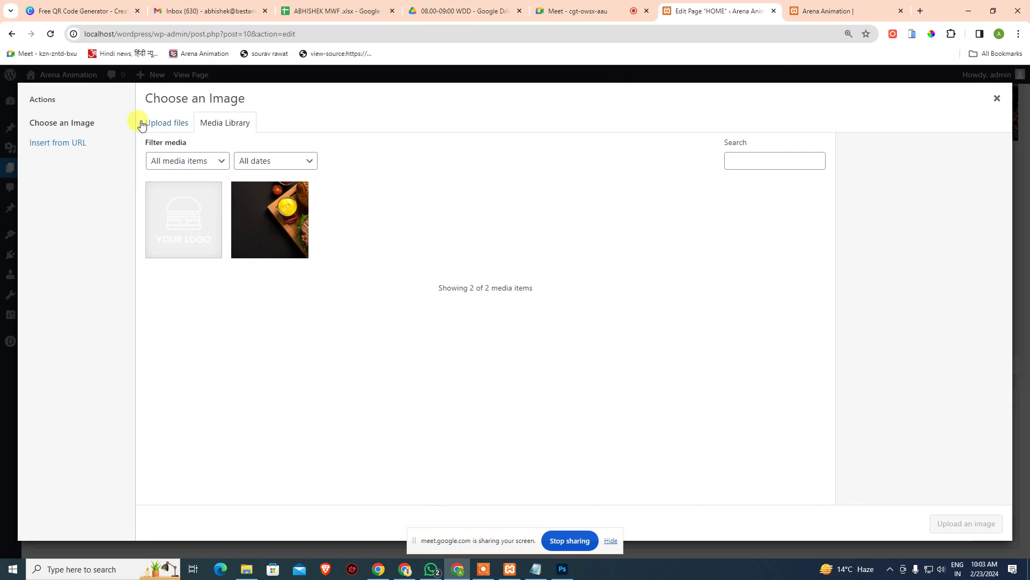
click(163, 124)
click(568, 306)
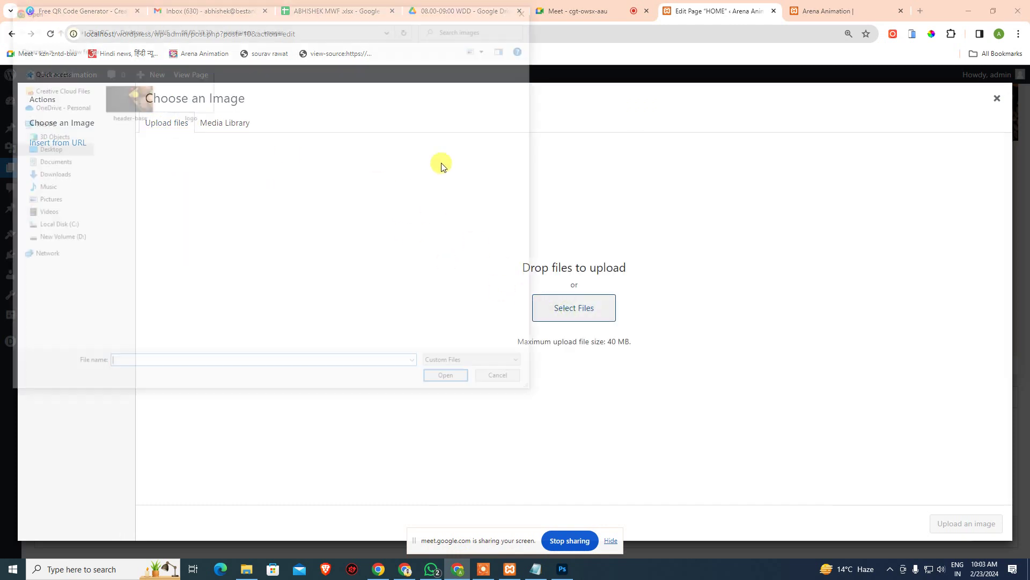
text(C:\Users\Admin\Desktop\MWF\03.30-05.00\Oct-23\30.10.23\images)
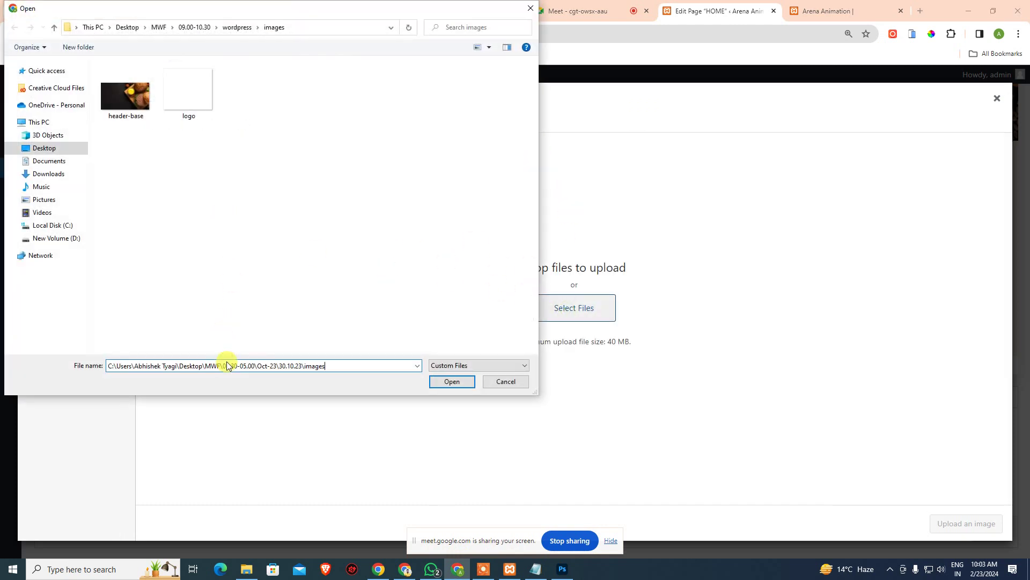
key(Return)
drag(323, 15, 702, 92)
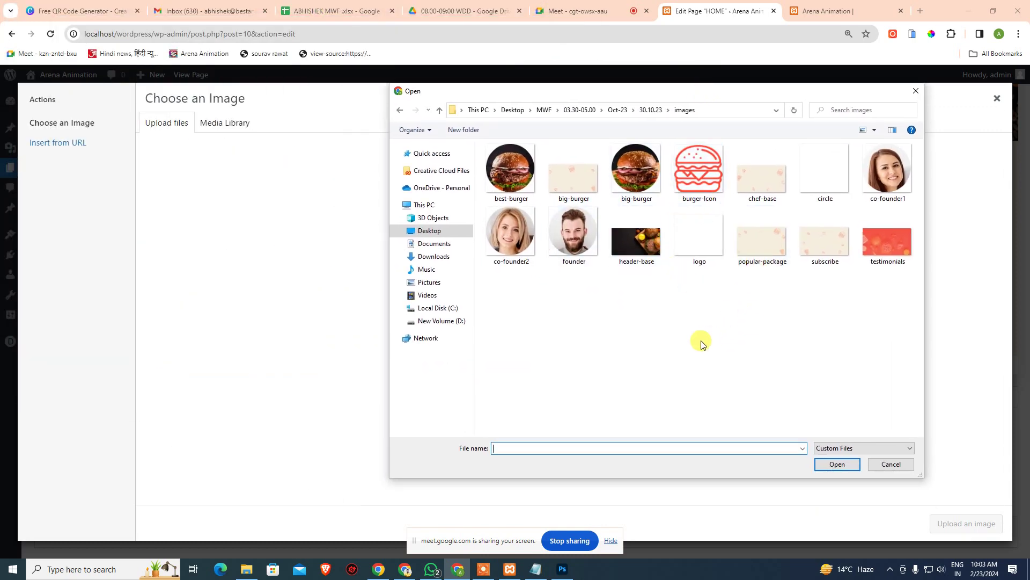
Upload all images in the folder except header-base and logo to the media library.
click(710, 257)
click(632, 259)
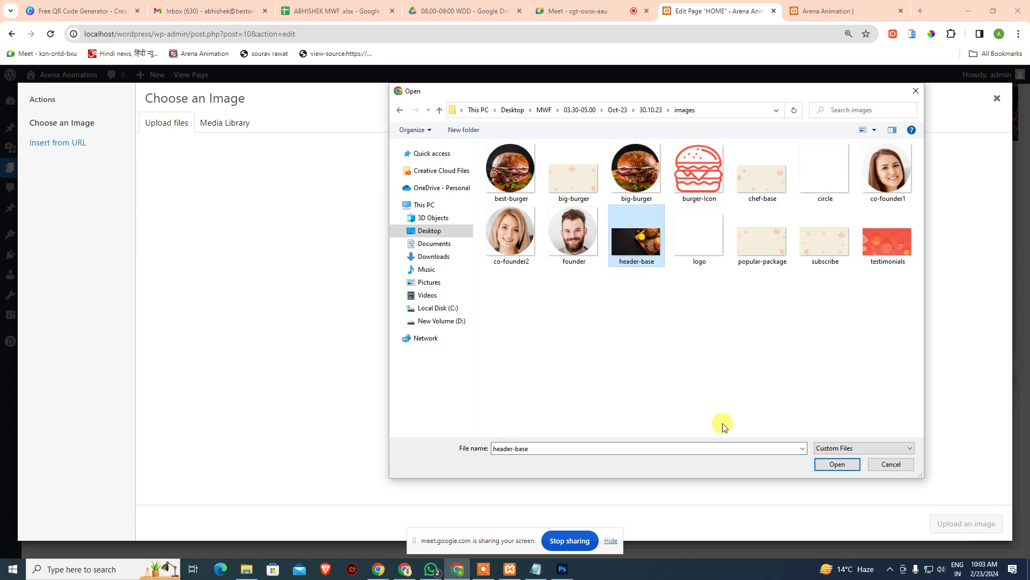
click(696, 315)
key(ctrl+a)
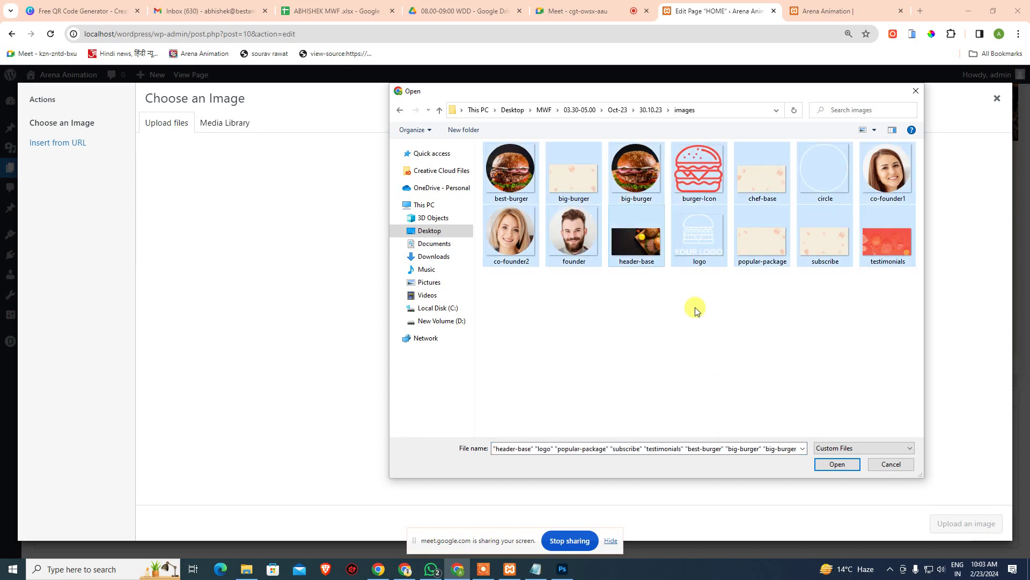
ctrl+click(647, 257)
ctrl+click(714, 256)
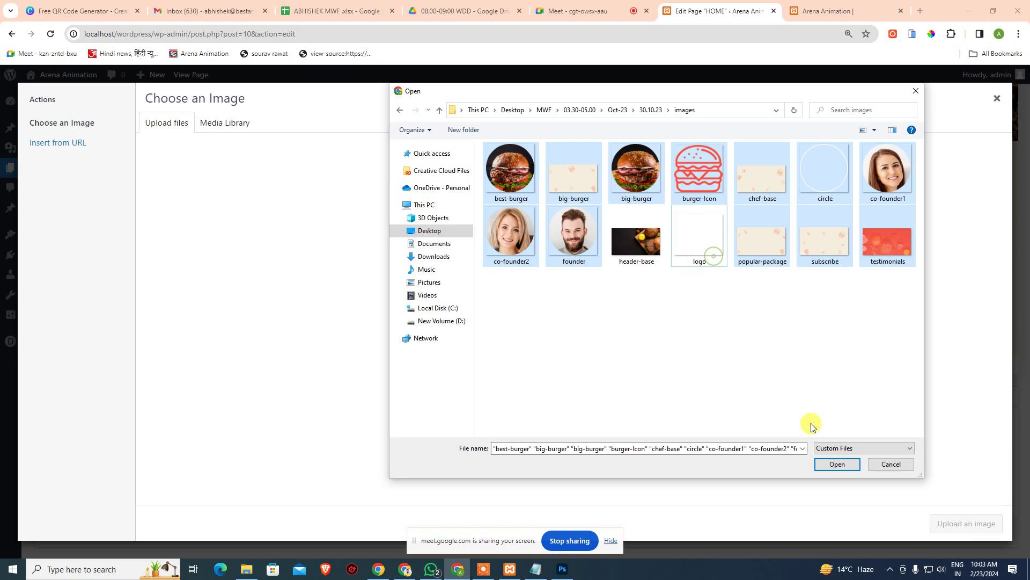
click(835, 467)
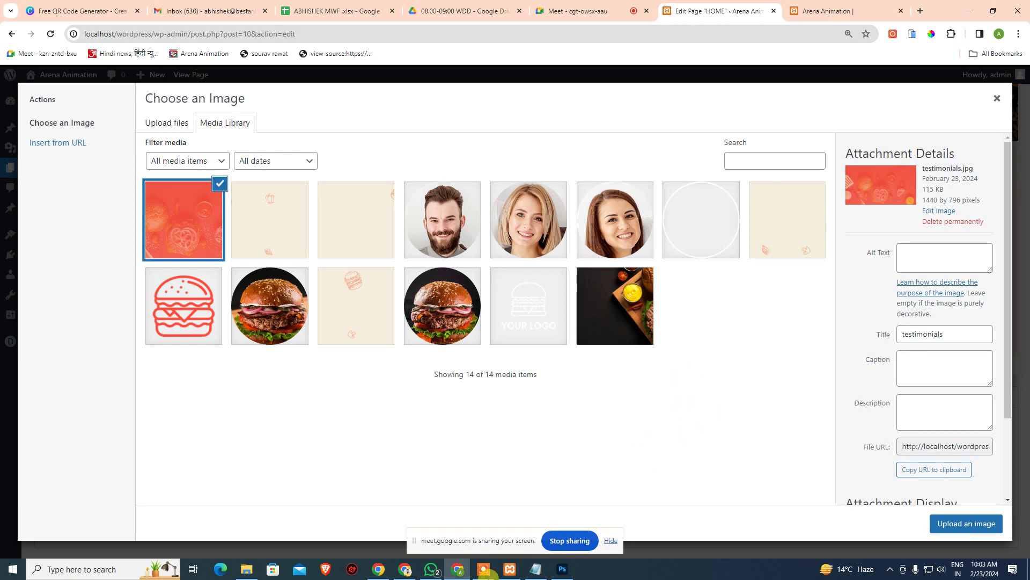
After checking the first chef portrait in the Photoshop design, insert founder.png into the Image module and save it.
click(562, 569)
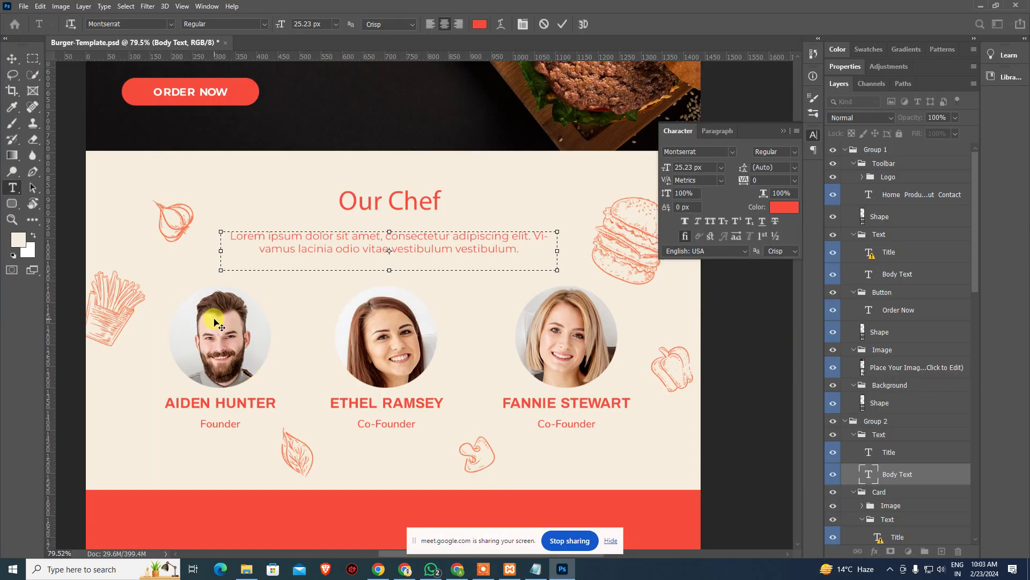
key(alt+Tab)
click(468, 231)
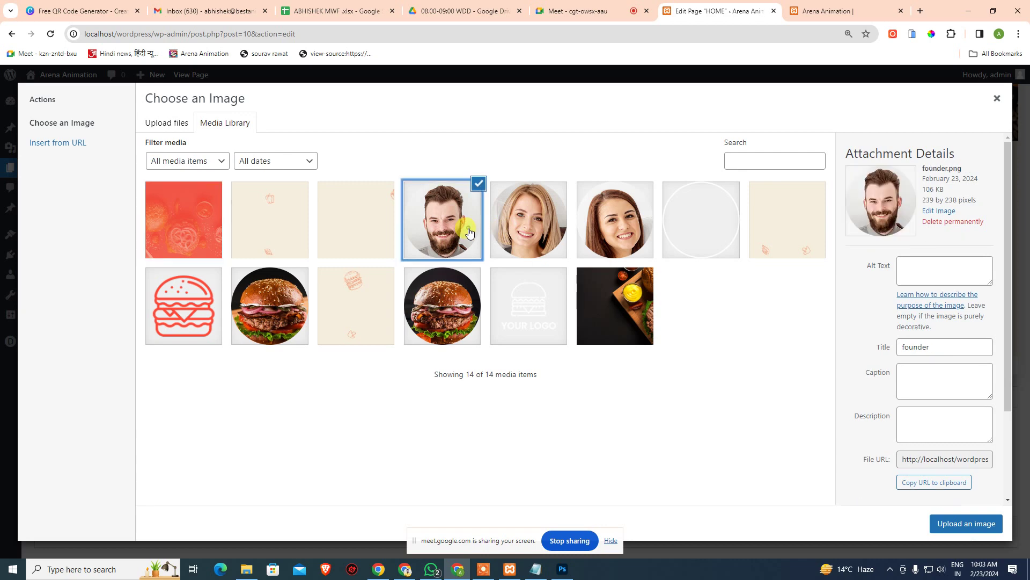
click(980, 530)
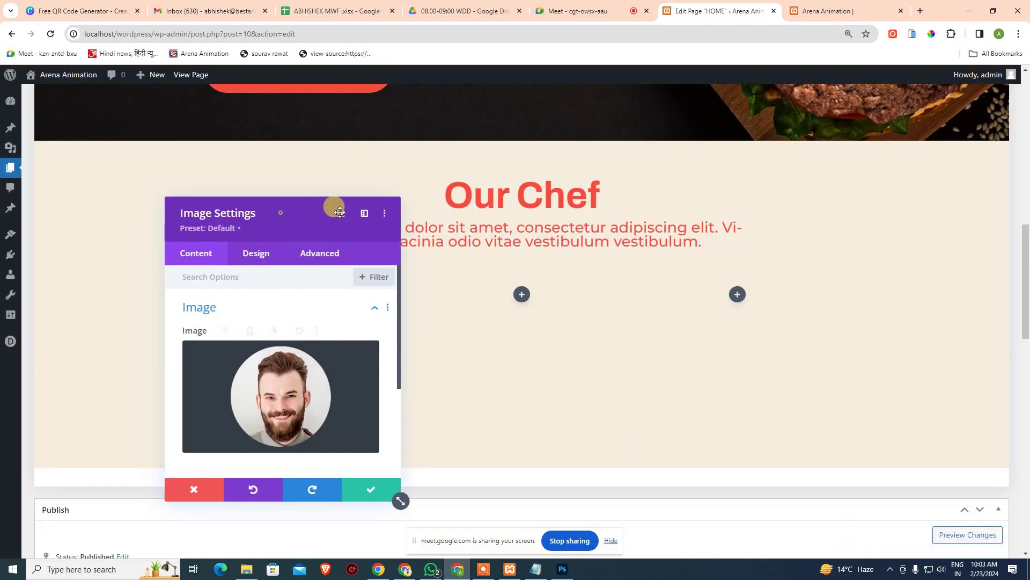
drag(334, 208, 626, 161)
scroll(668, 391, down, 3)
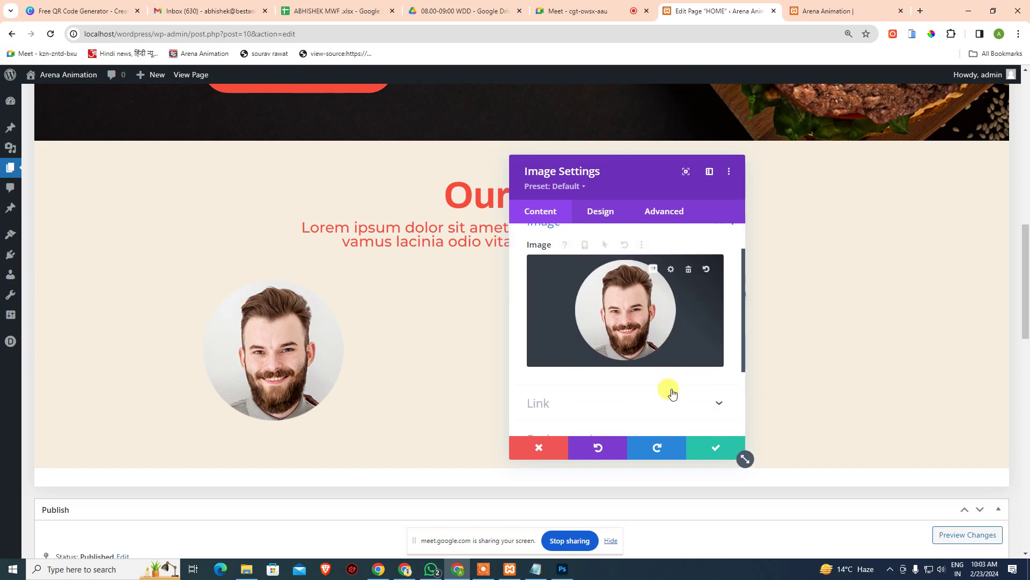
click(718, 447)
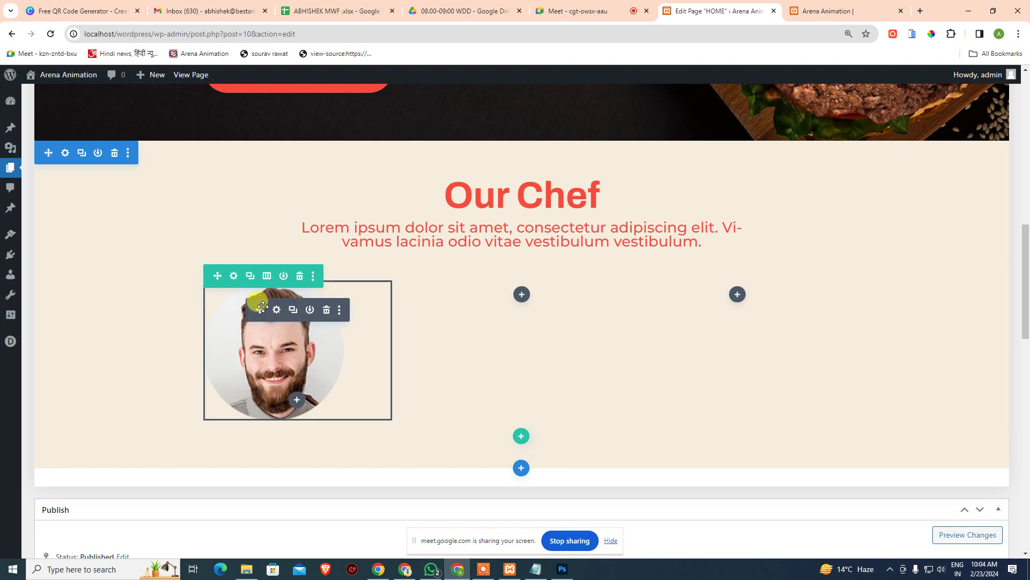
Set the founder image's alignment to center in its design settings and save the module.
click(277, 310)
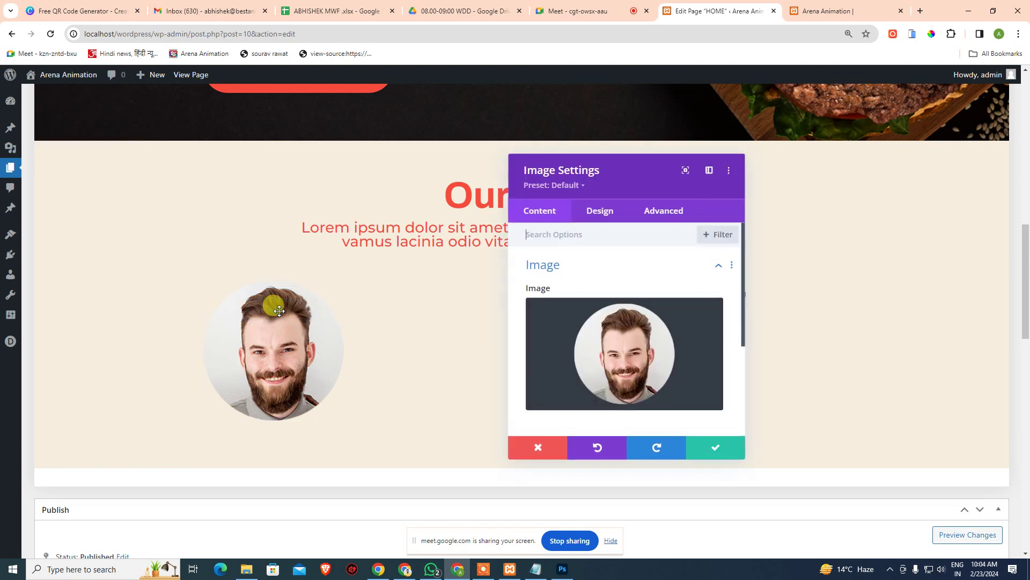
scroll(644, 322, down, 2)
scroll(644, 333, down, 2)
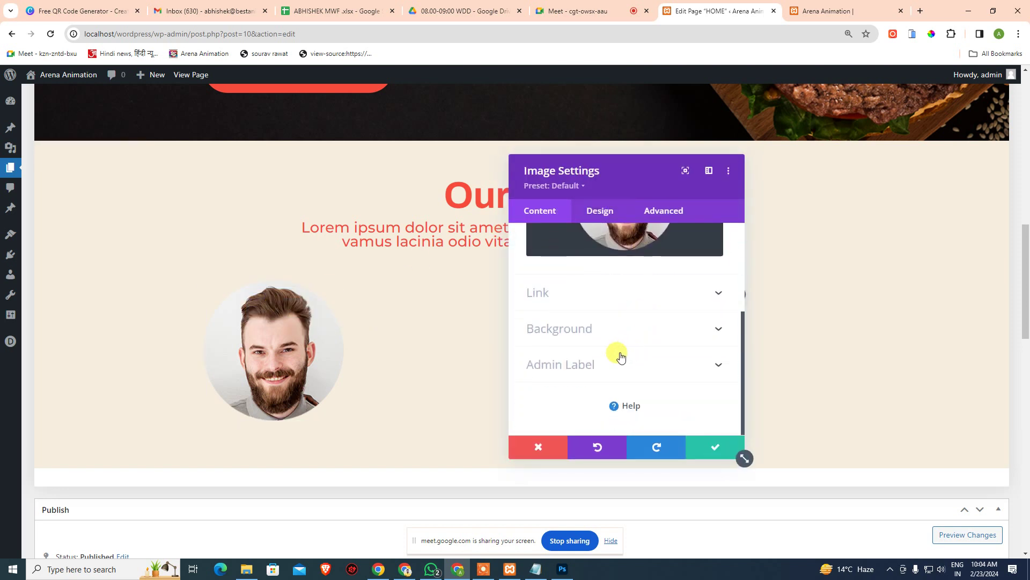
scroll(616, 352, up, 4)
scroll(580, 320, down, 4)
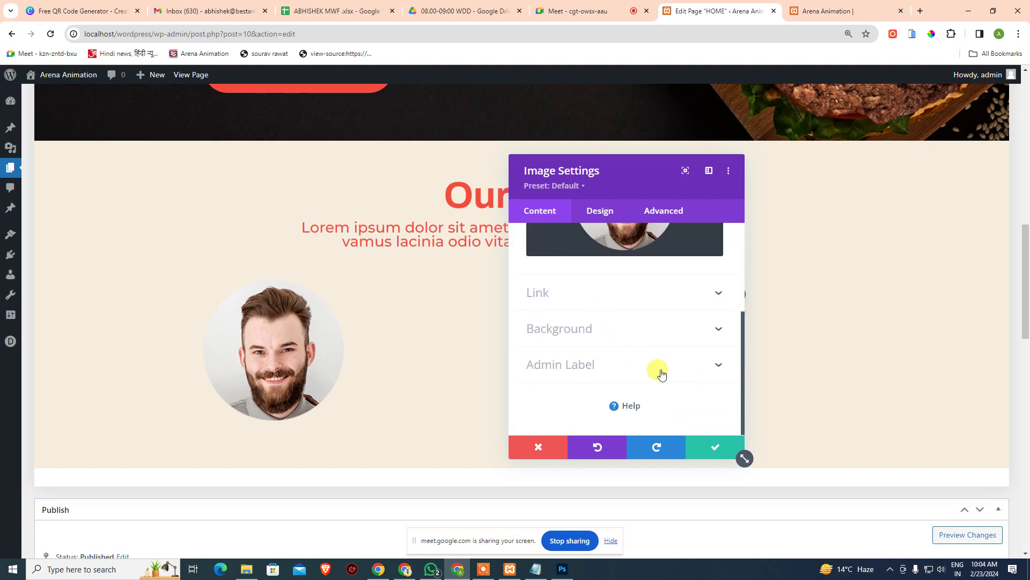
click(593, 210)
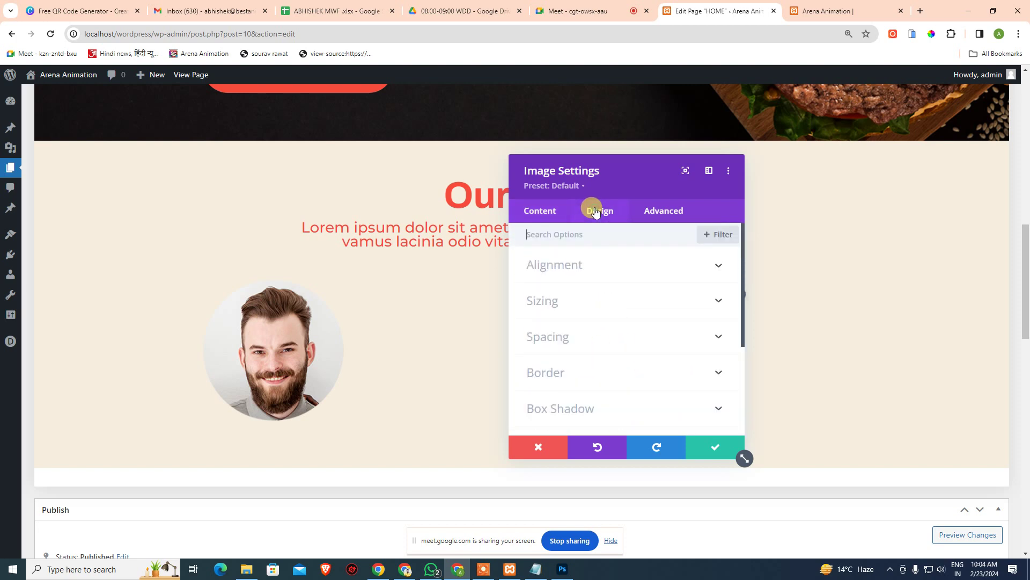
click(556, 268)
click(627, 307)
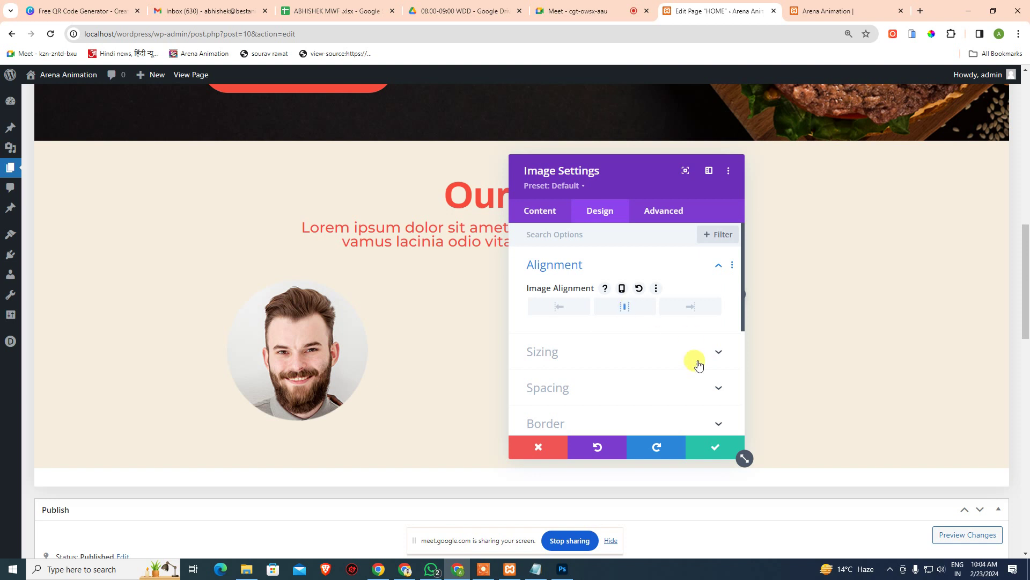
click(702, 448)
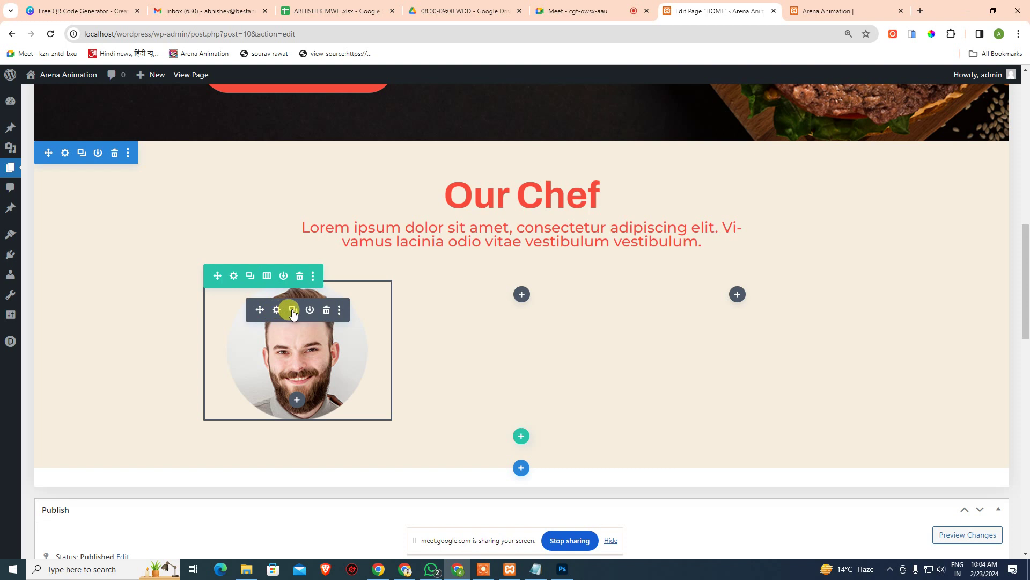
Duplicate the founder image module twice and move the copies into the row's second and third columns.
click(292, 311)
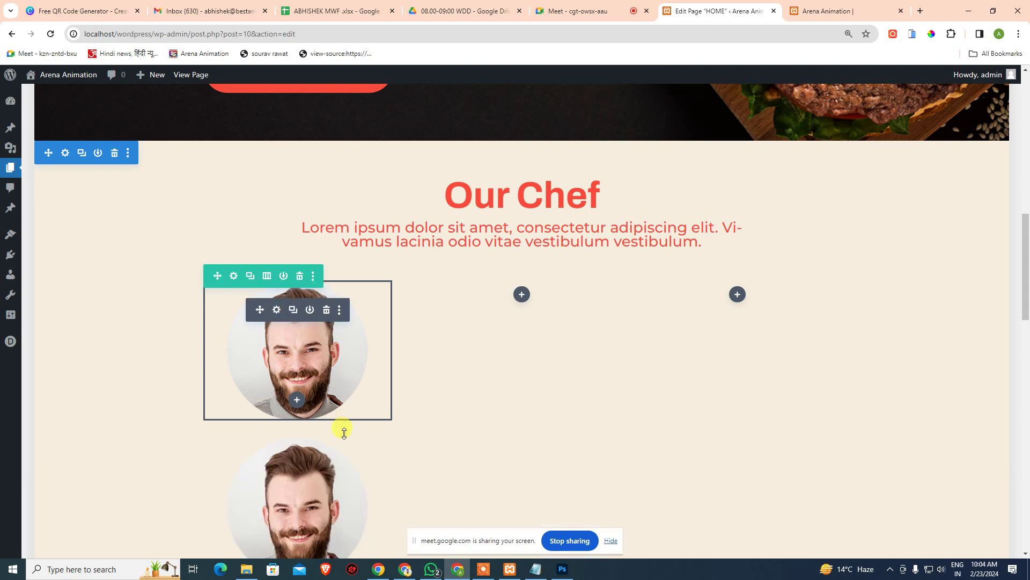
drag(261, 466, 501, 293)
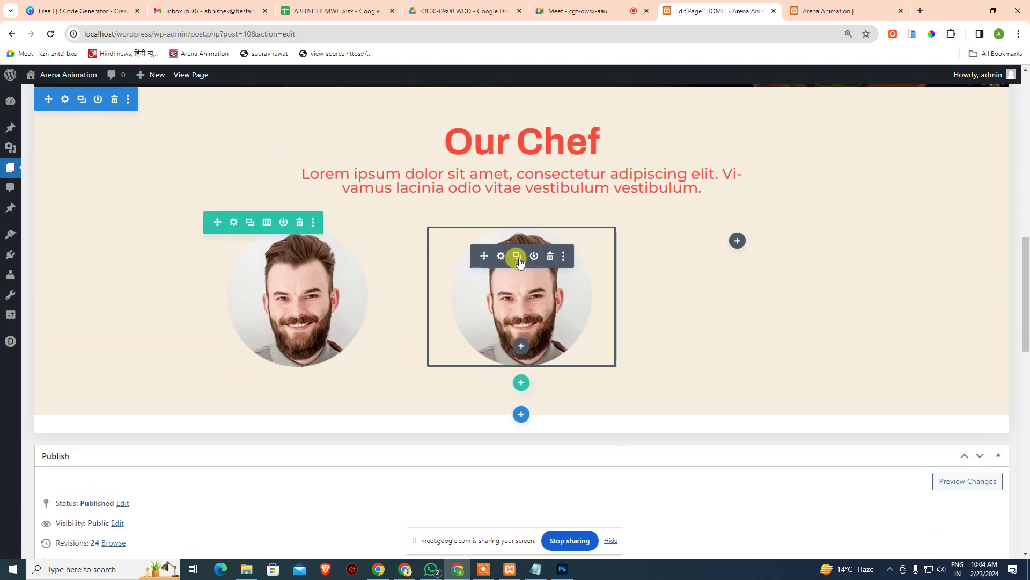
click(516, 258)
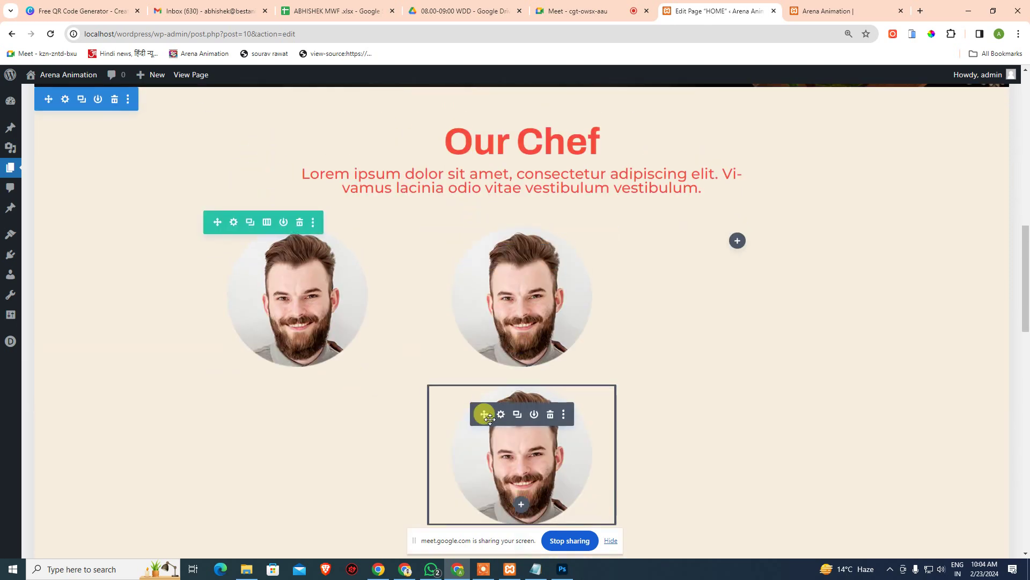
drag(488, 415, 714, 281)
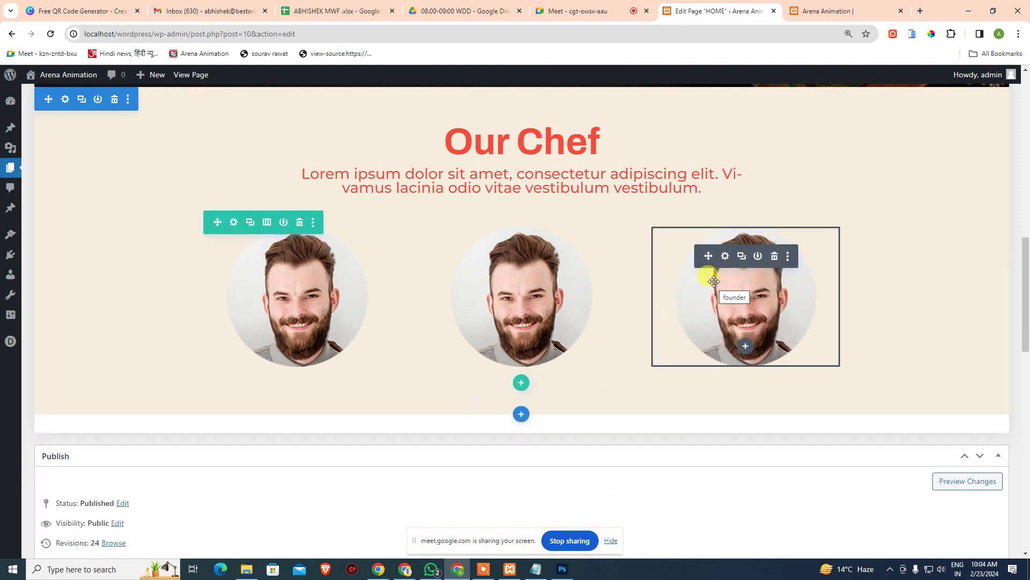
After checking the portrait order in the Photoshop design, replace the middle column's image with co-founder1.png and save the module.
click(500, 255)
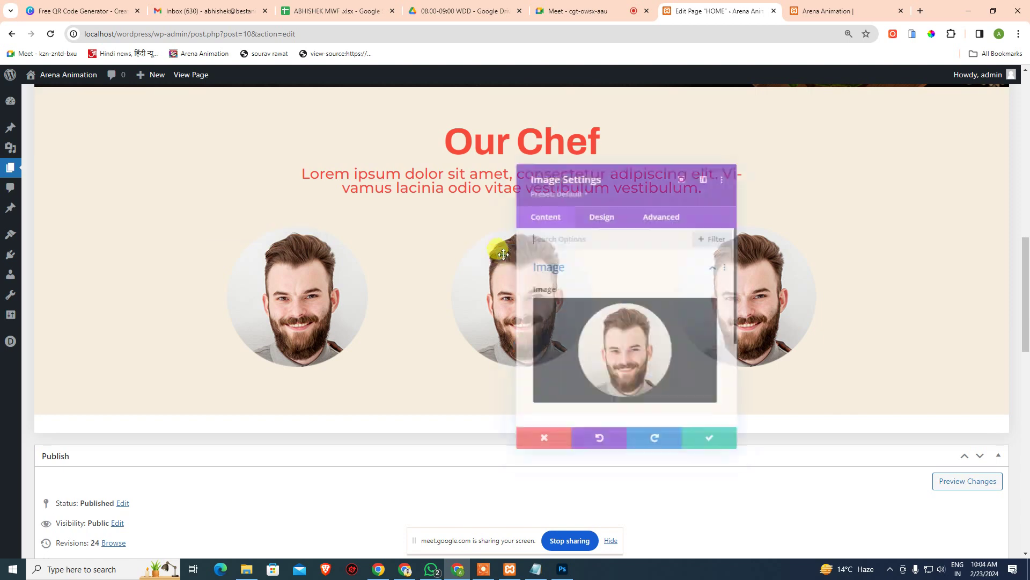
click(671, 317)
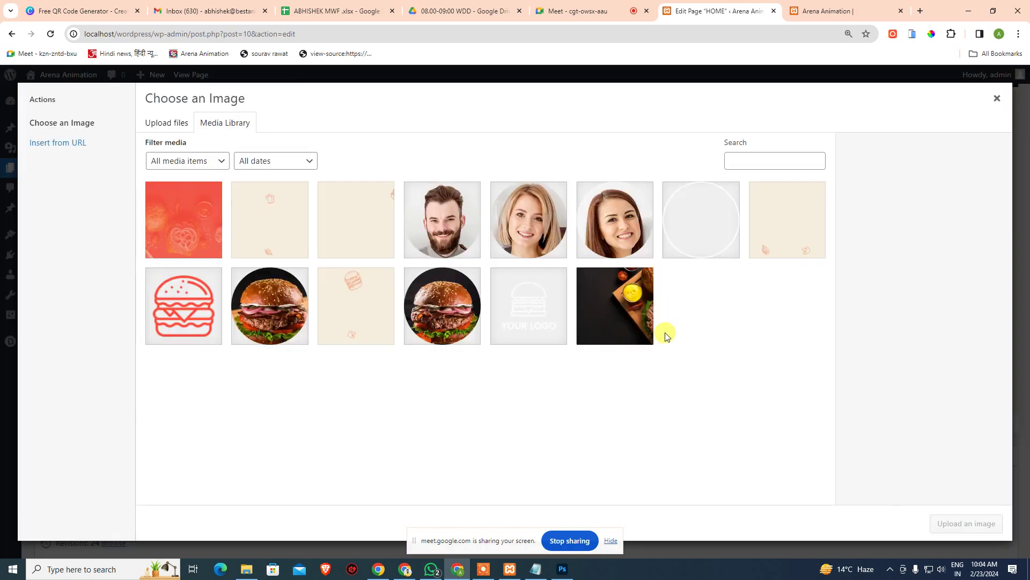
click(562, 254)
key(alt+Tab)
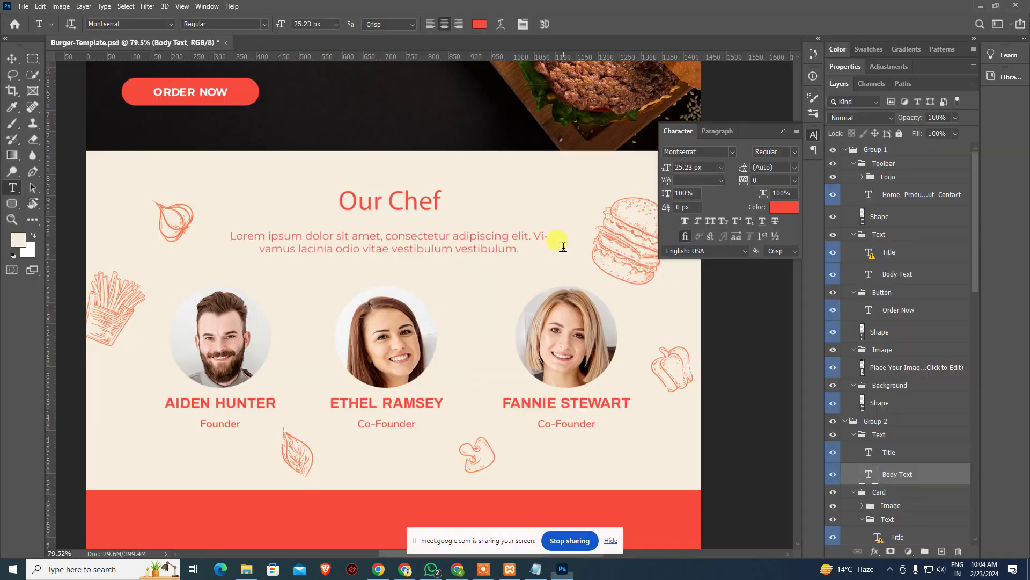
key(alt+Tab)
click(606, 236)
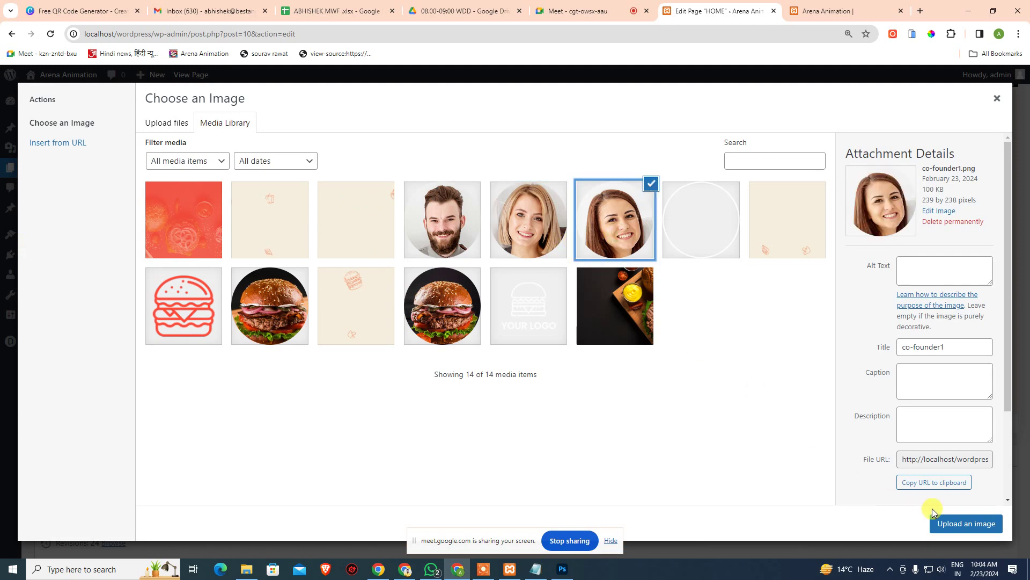
click(946, 529)
click(698, 446)
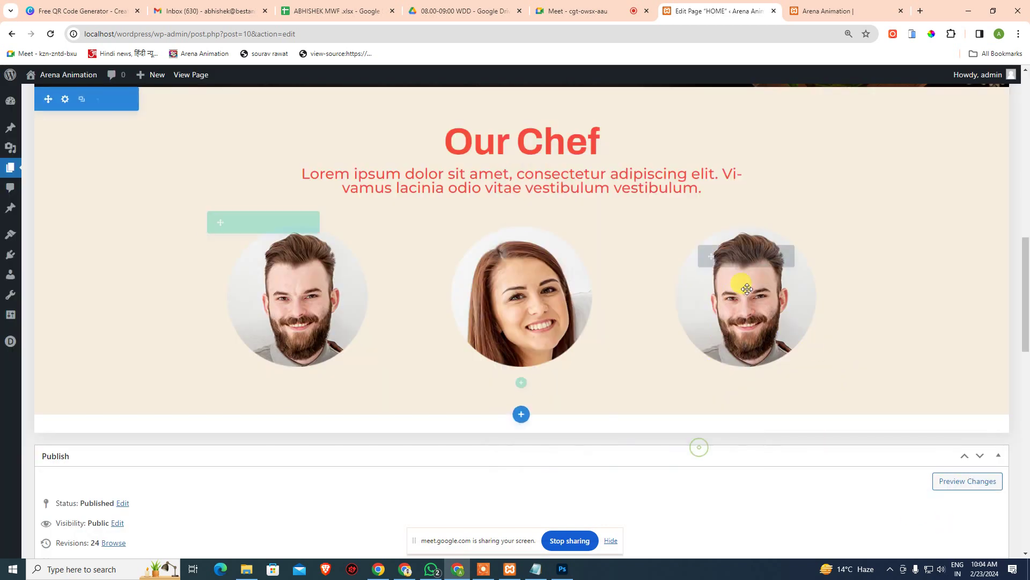
Replace the third column's image with the blonde co-founder's portrait from the media library and save the module.
click(728, 260)
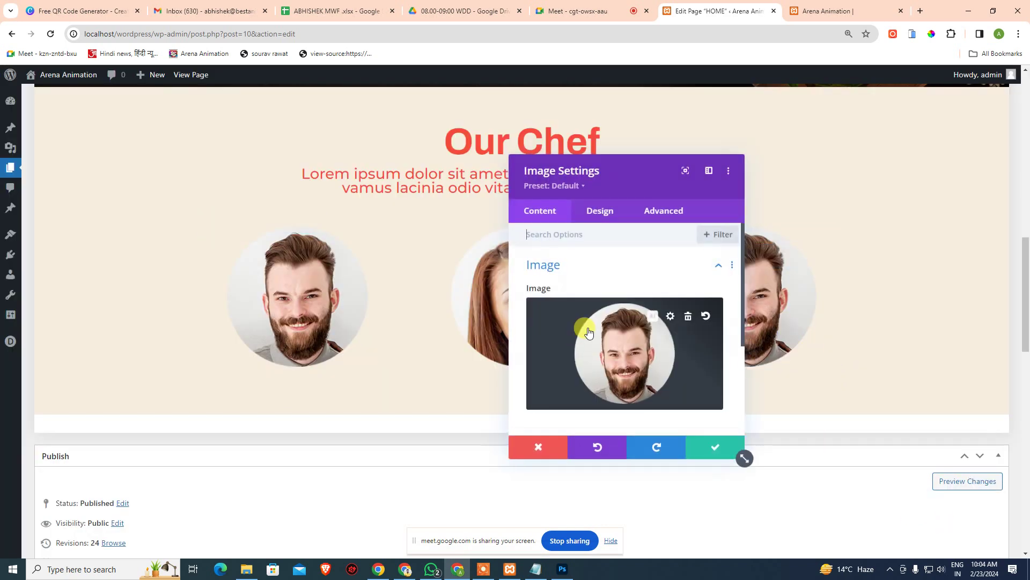
click(671, 312)
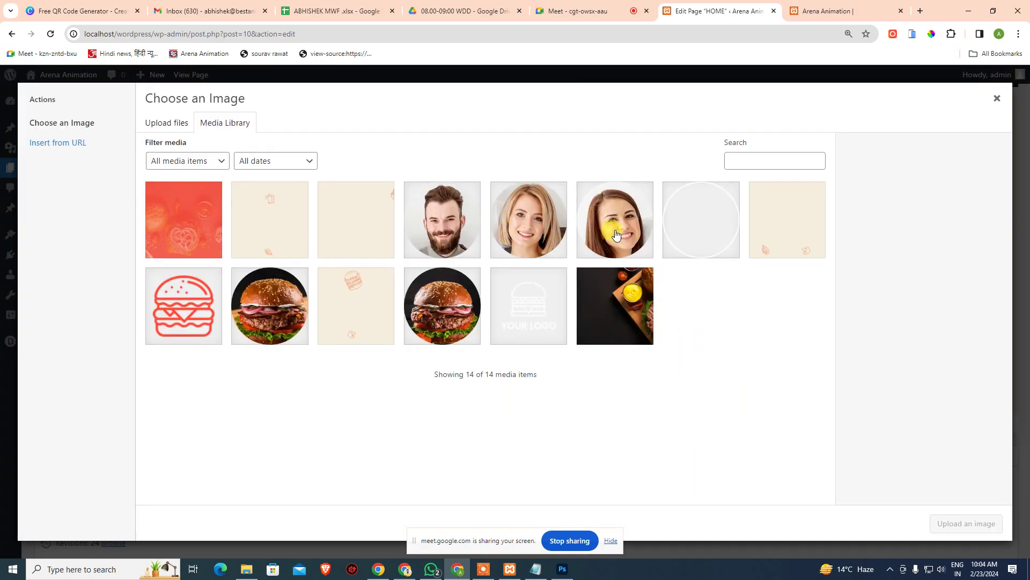
click(531, 231)
click(963, 523)
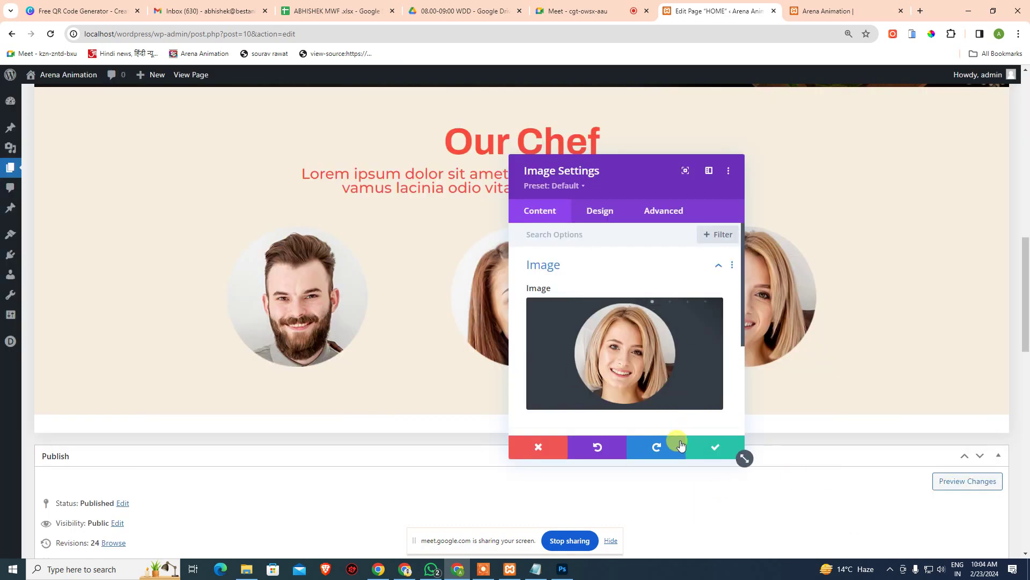
click(716, 450)
Switch the Divi Builder to wireframe view and update the HOME page.
scroll(796, 350, up, 5)
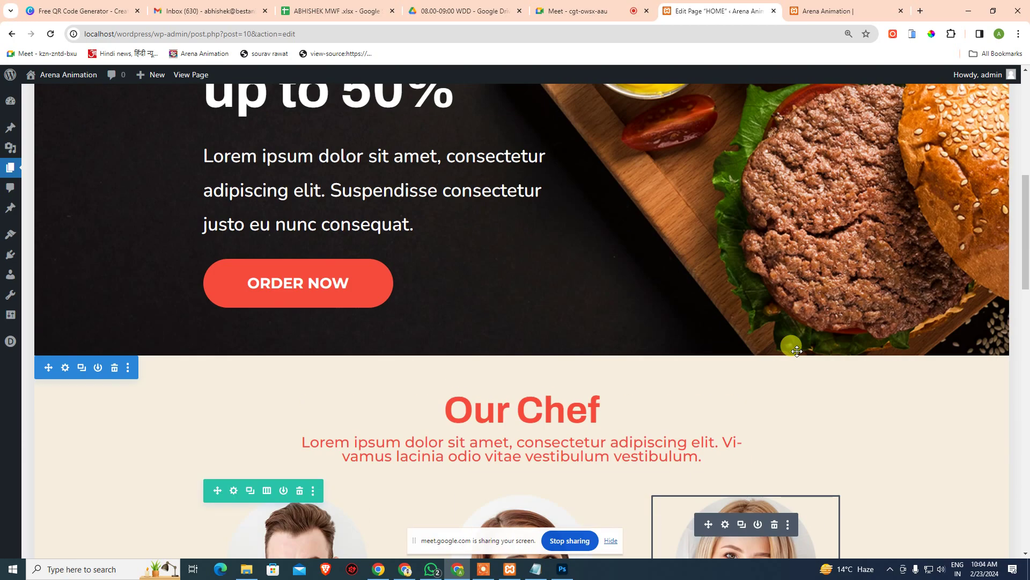
scroll(796, 350, down, 5)
scroll(821, 336, up, 5)
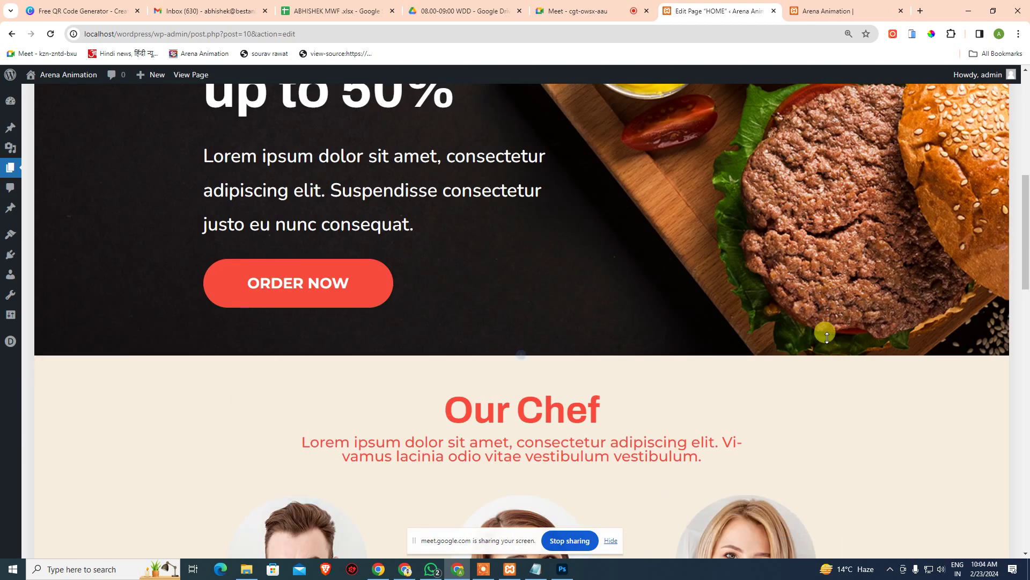
scroll(826, 336, up, 6)
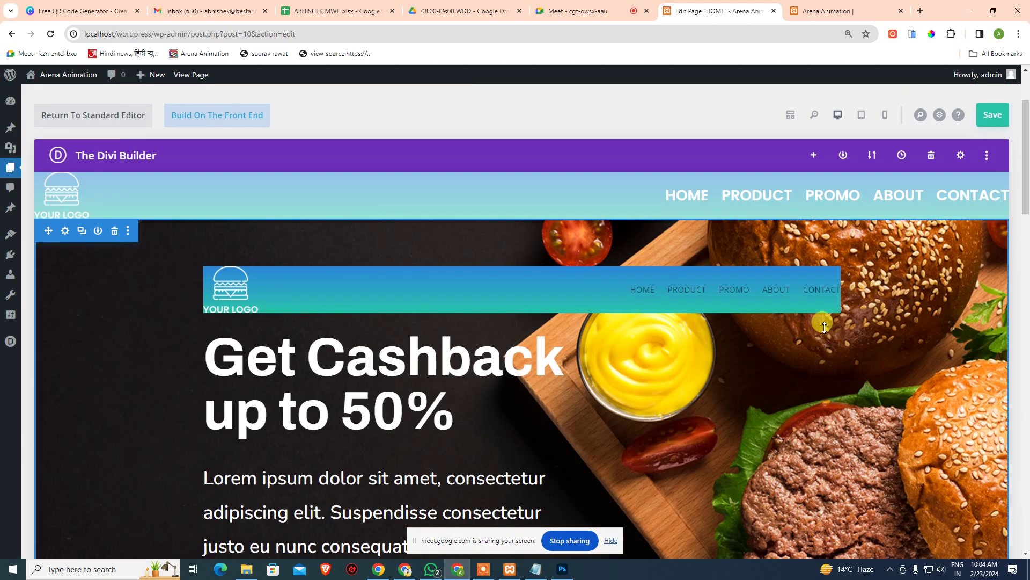
click(793, 118)
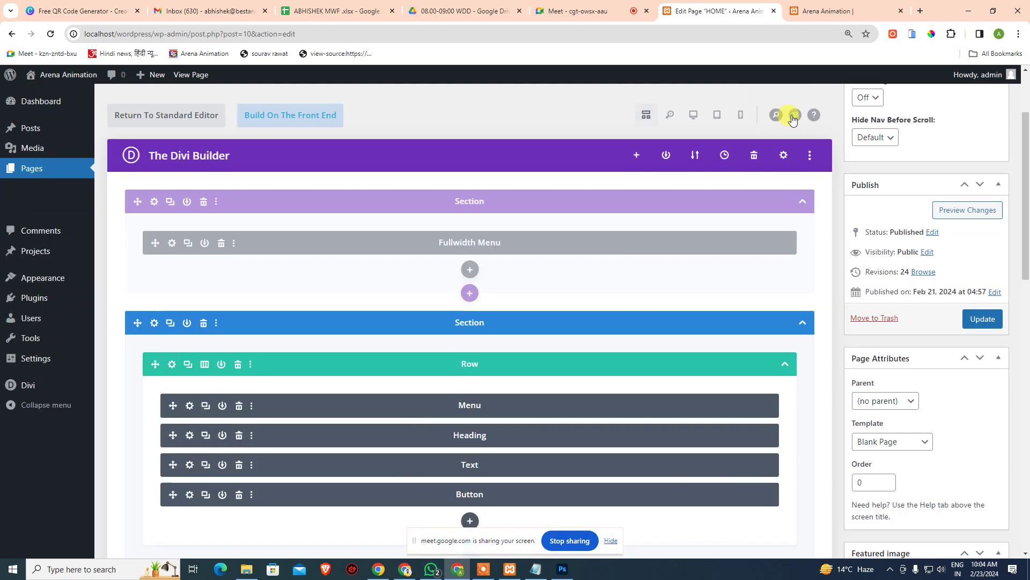
scroll(644, 404, down, 8)
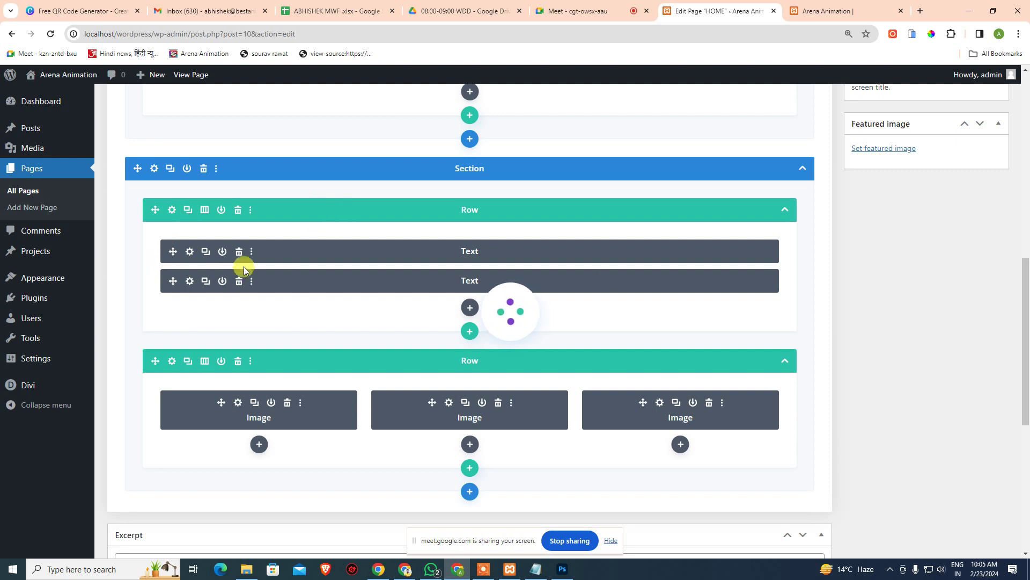
key(F5)
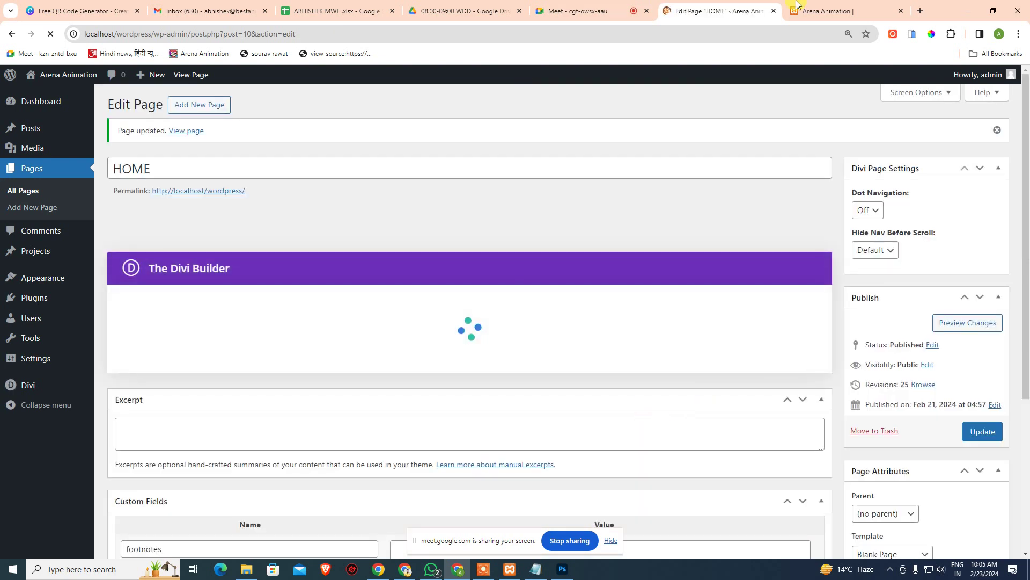
Check the Our Chef section on the live localhost/wordpress page and compare it with the Photoshop design.
click(797, 8)
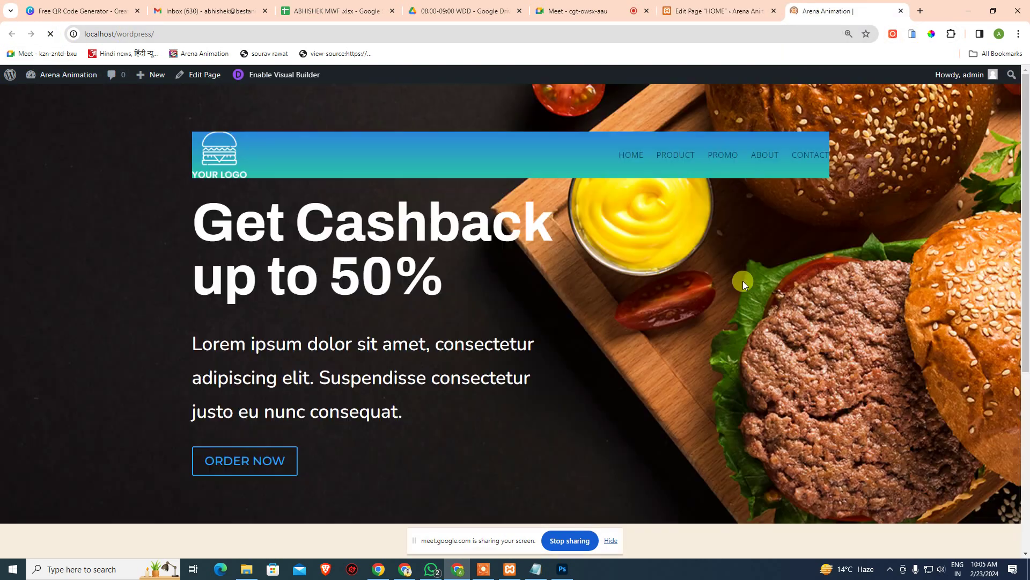
scroll(743, 281, down, 6)
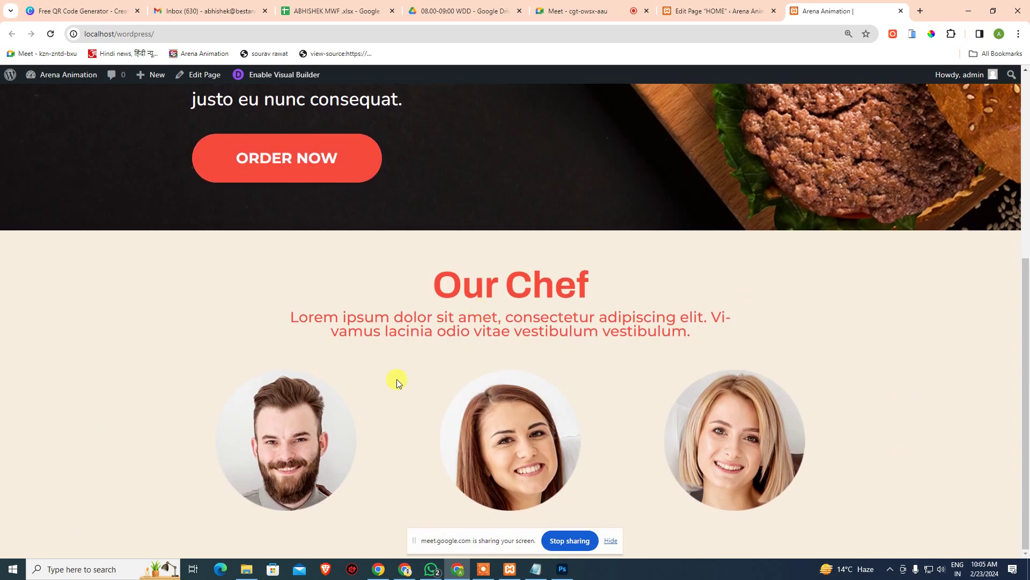
click(563, 570)
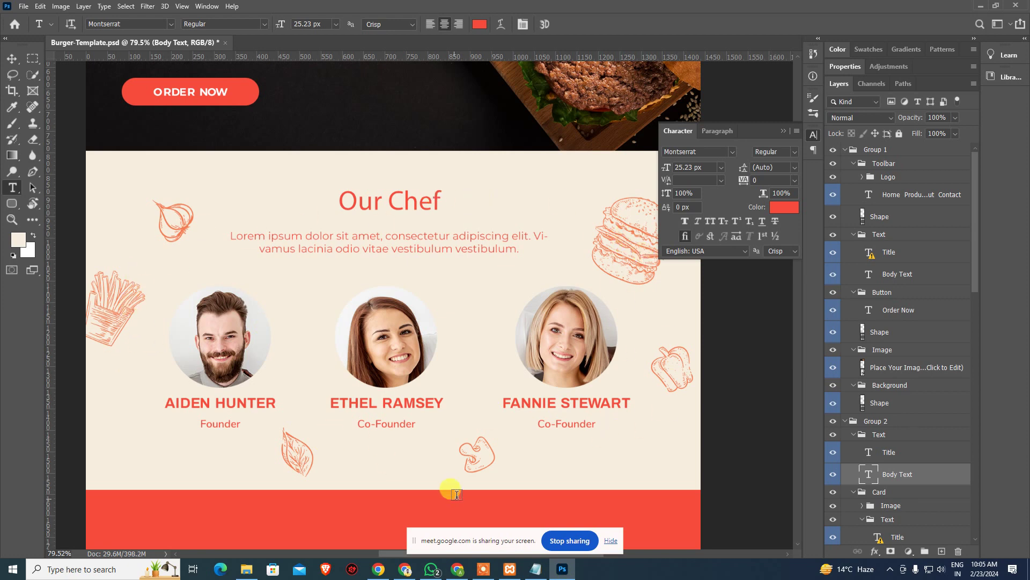
click(458, 569)
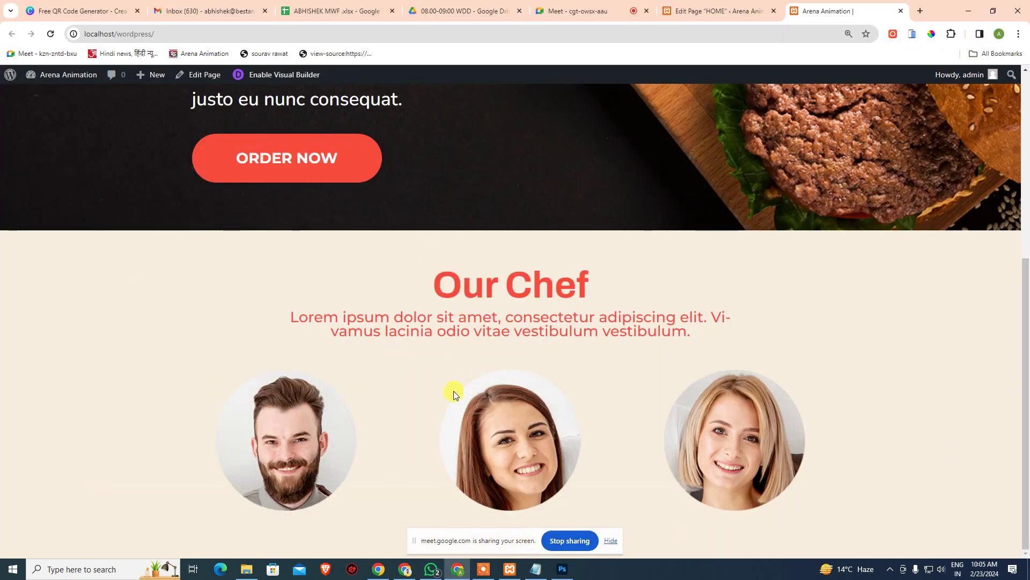
Back in the page editor, open the background image chooser for the Our Chef section.
click(682, 12)
scroll(237, 398, down, 5)
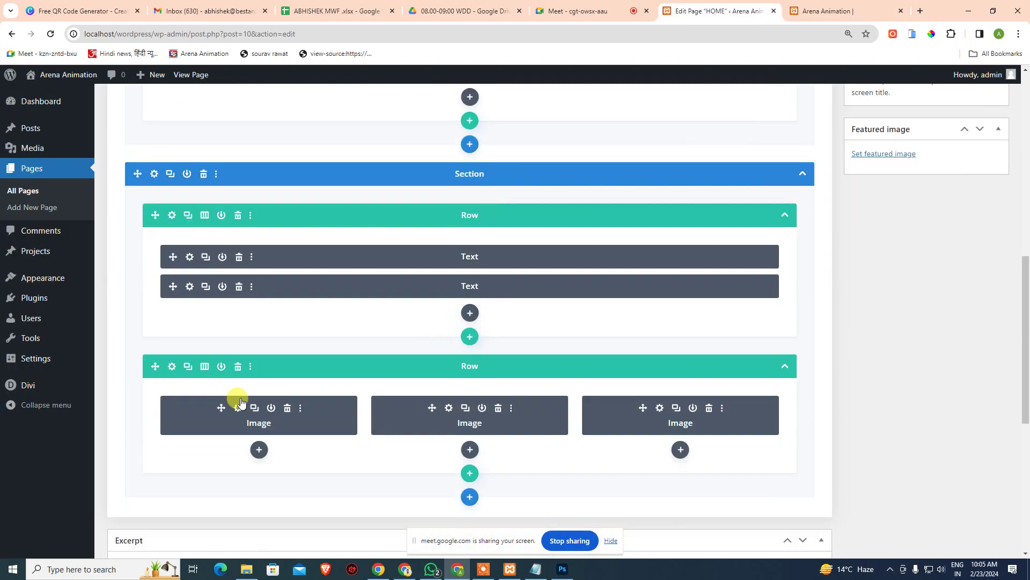
click(155, 175)
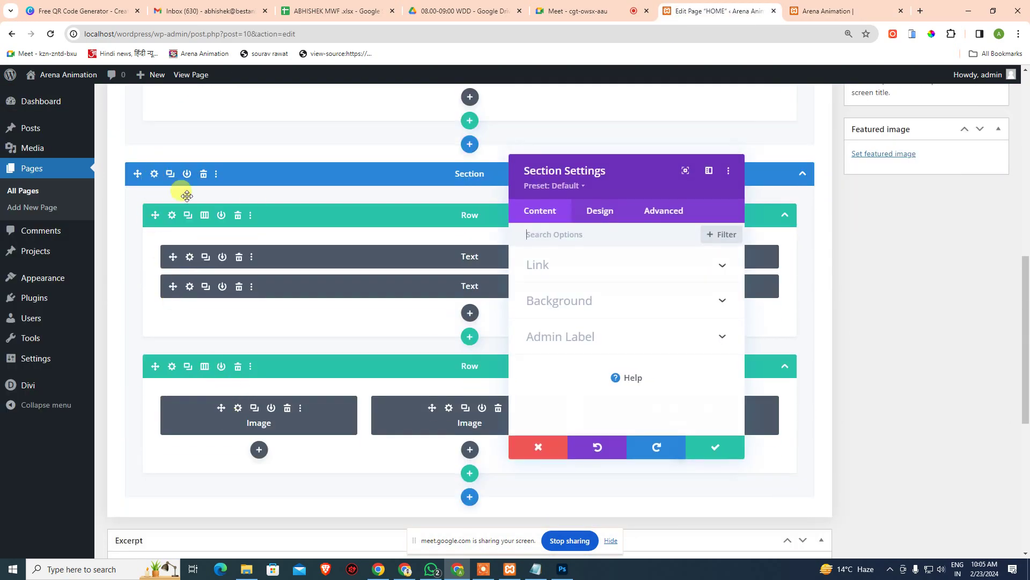
click(563, 305)
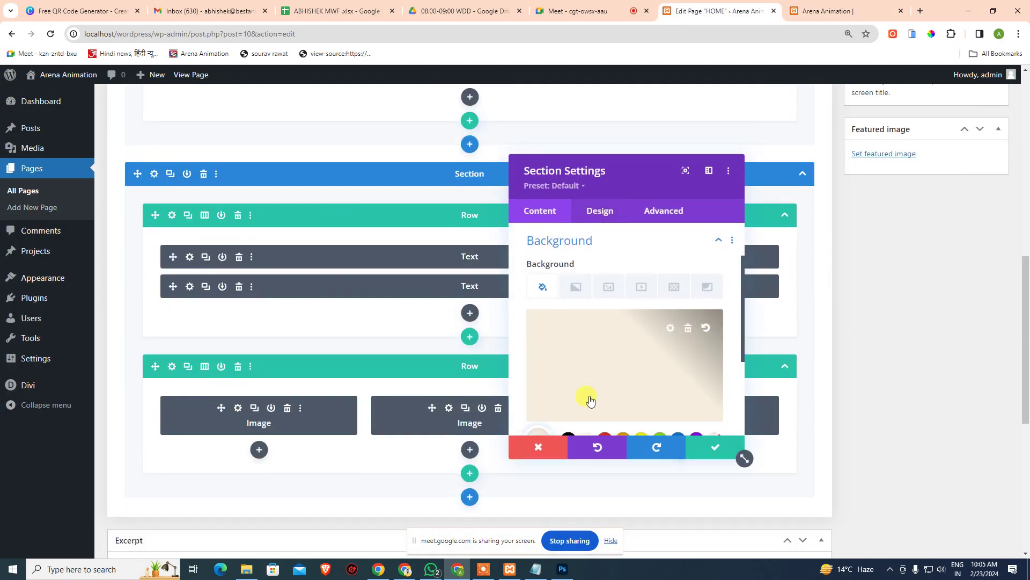
click(614, 288)
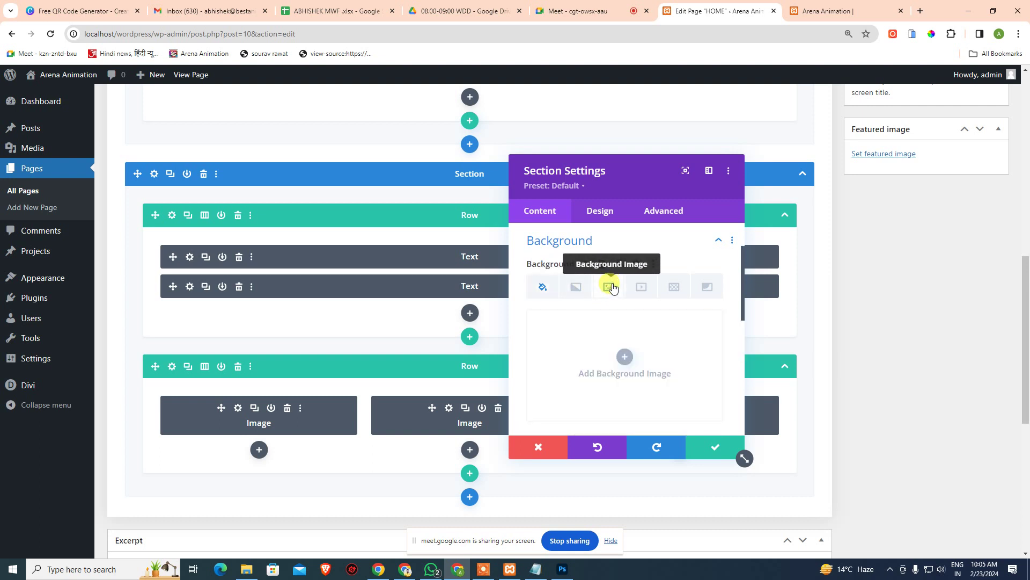
click(626, 356)
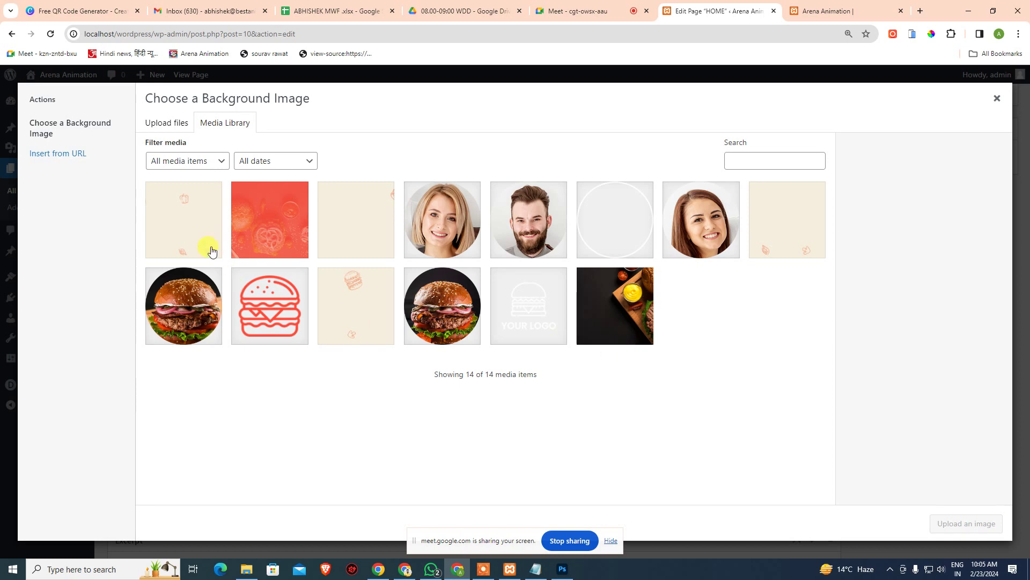
Use chef-base.jpg as the section's background image, review its size, position and repeat options, and save the section settings.
click(187, 229)
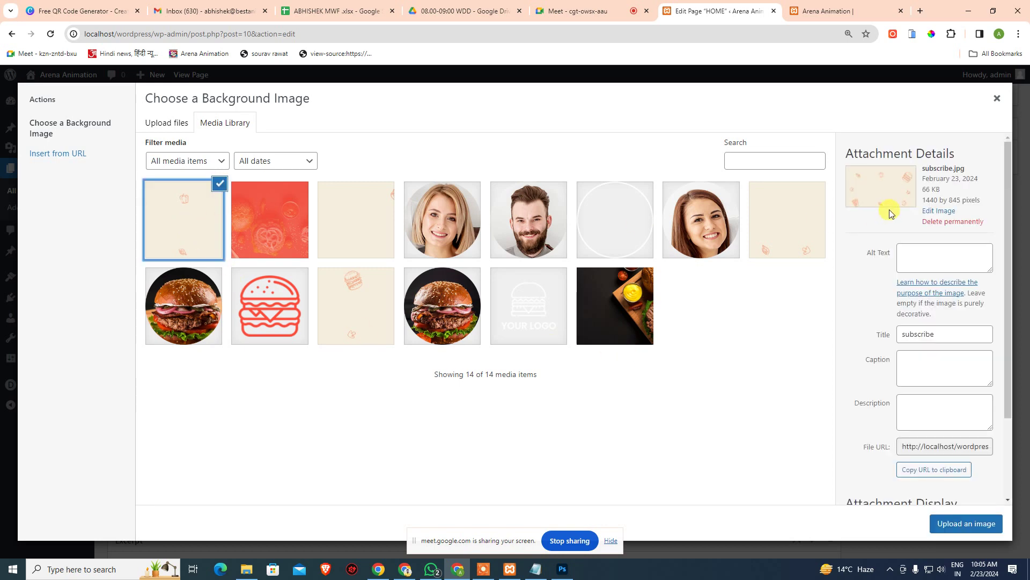
click(368, 223)
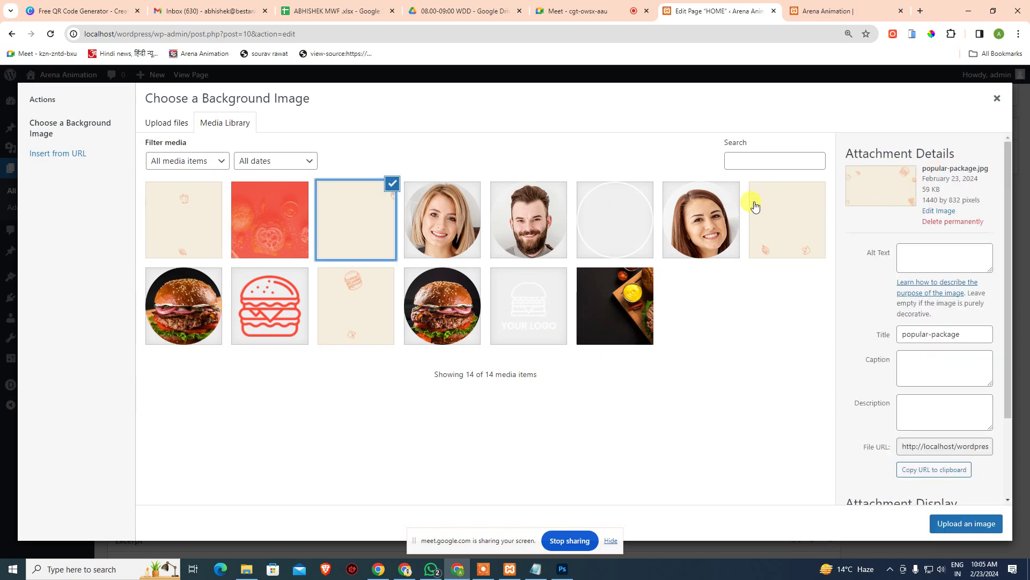
click(771, 225)
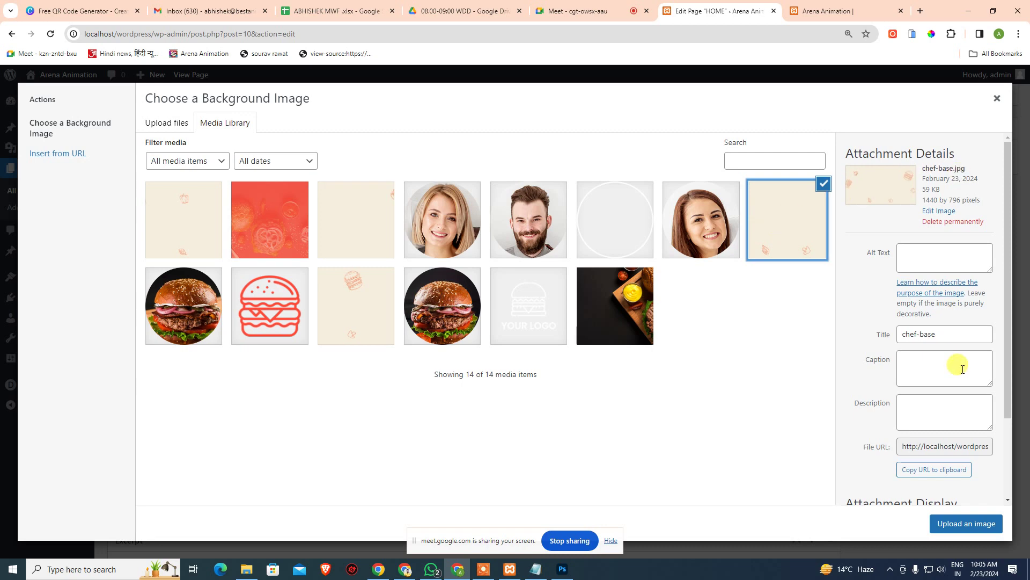
click(960, 524)
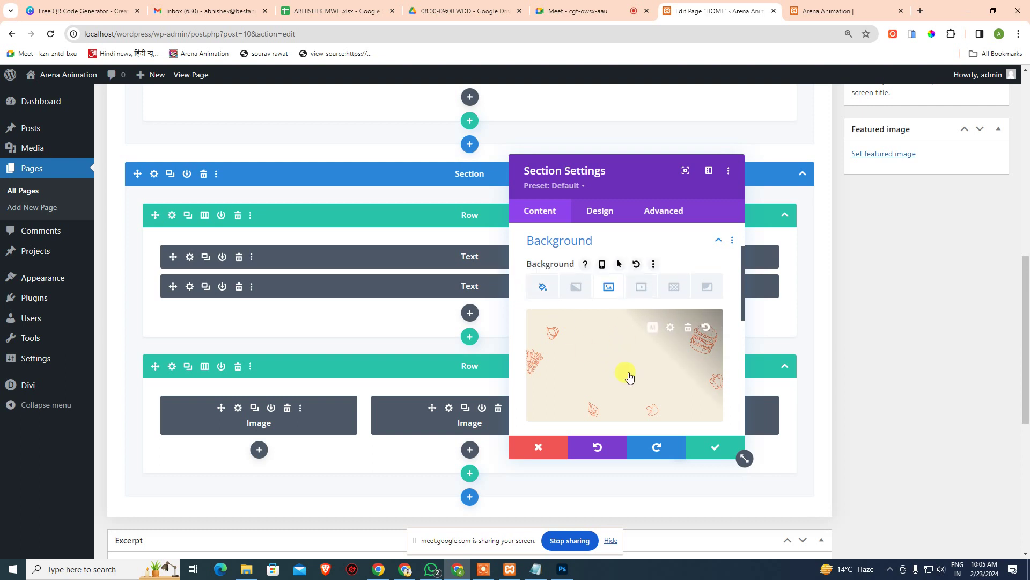
scroll(629, 377, down, 3)
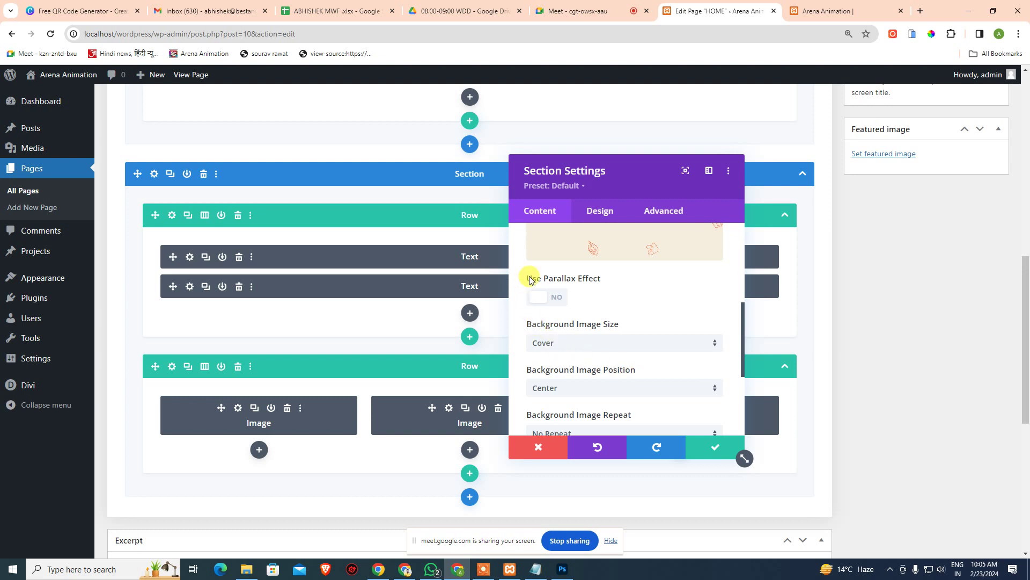
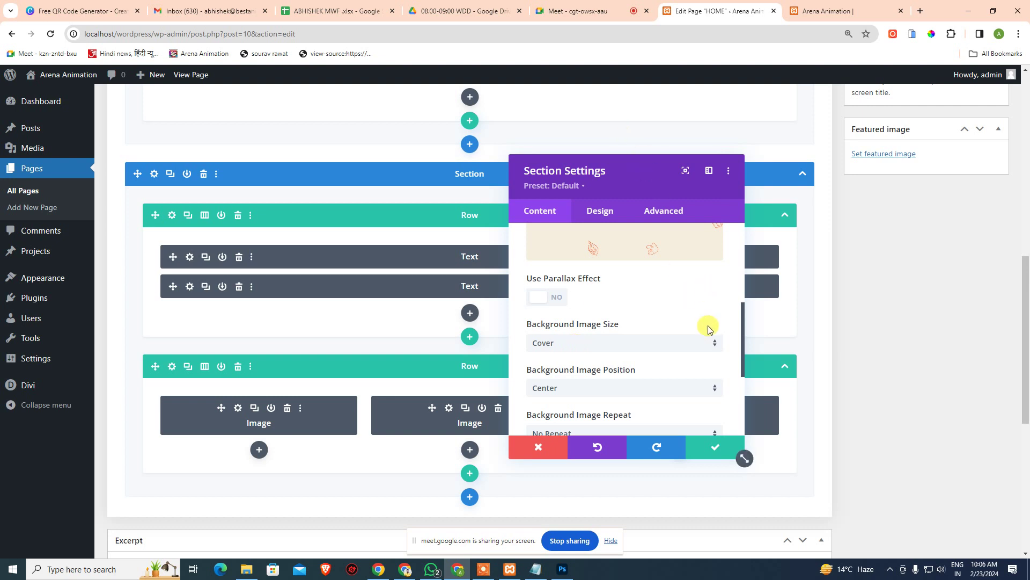
scroll(708, 354, down, 2)
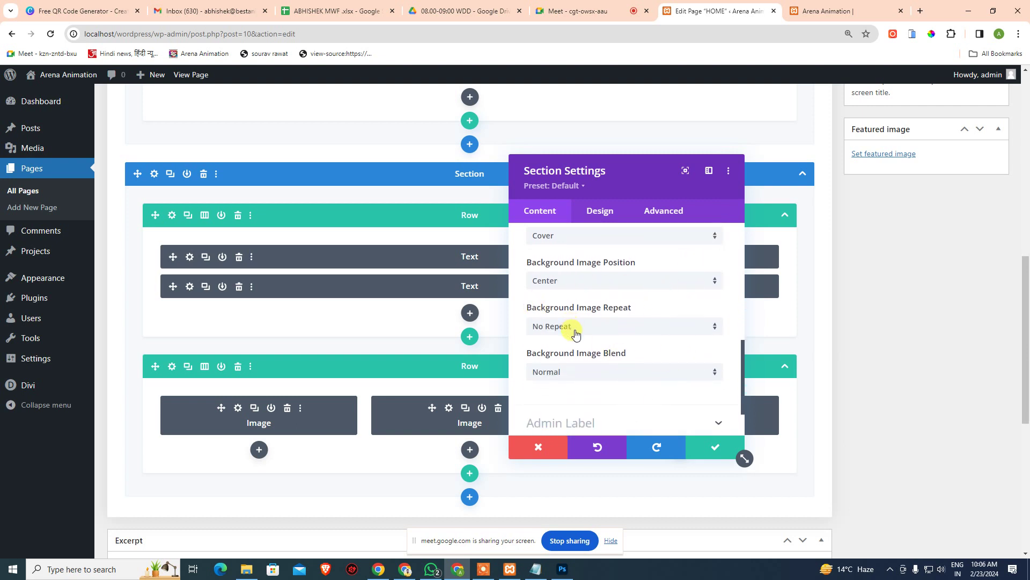
click(711, 449)
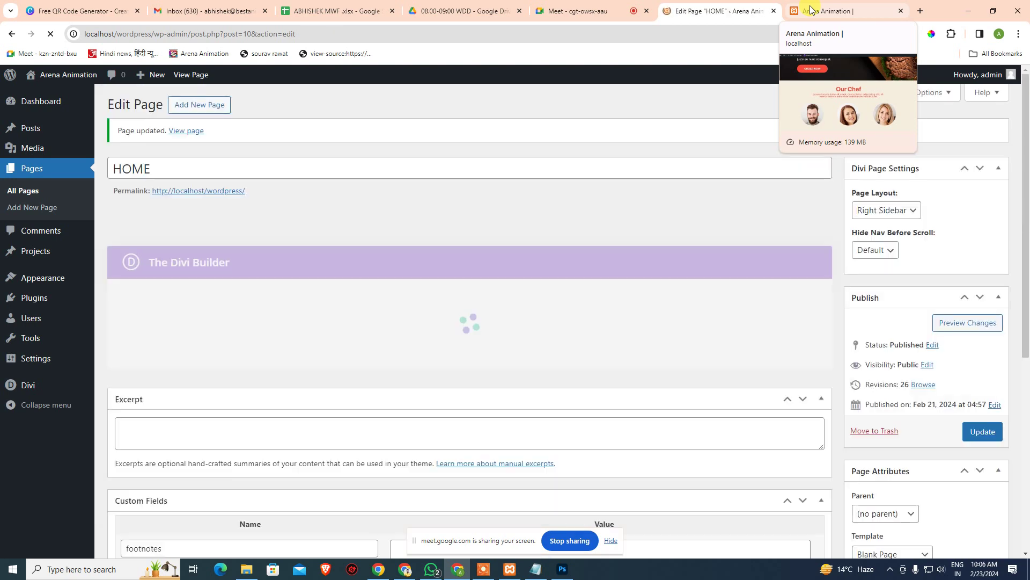
Reload the live page, check the Our Chef section's background against the Photoshop design, and return to that section in the page editor.
click(811, 10)
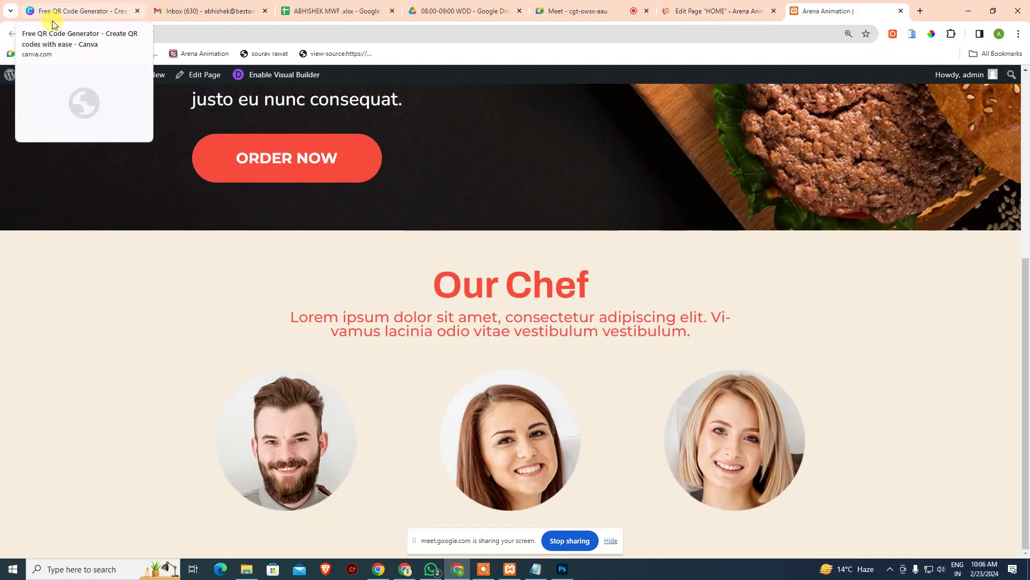
click(50, 33)
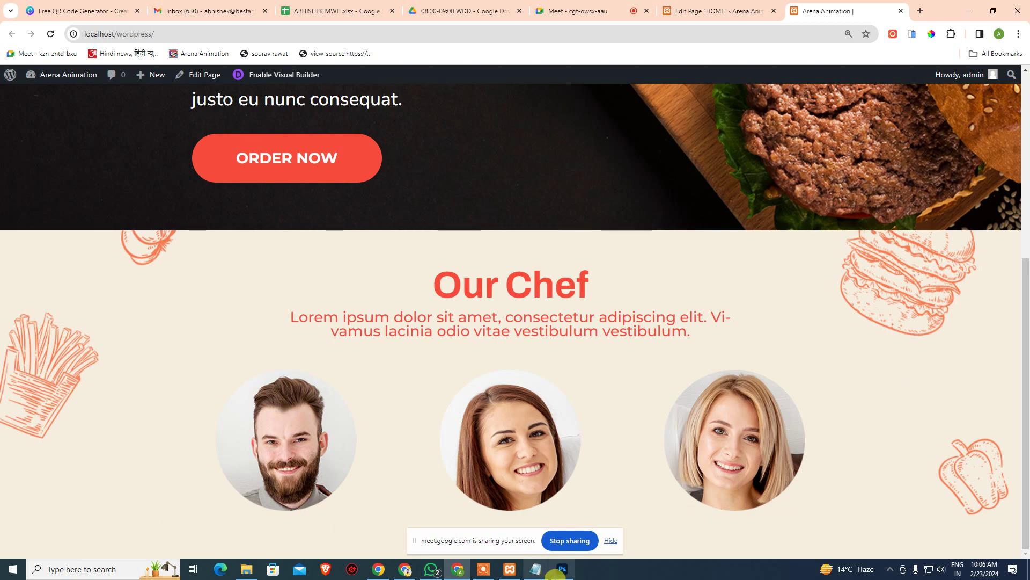
click(562, 569)
key(alt+Tab)
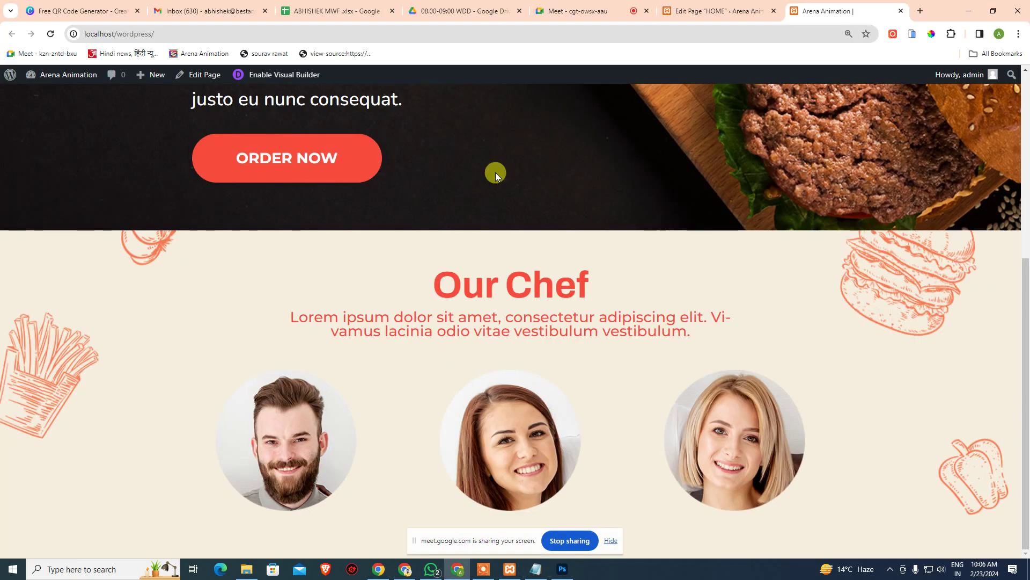
click(711, 11)
scroll(495, 370, down, 6)
scroll(494, 371, down, 5)
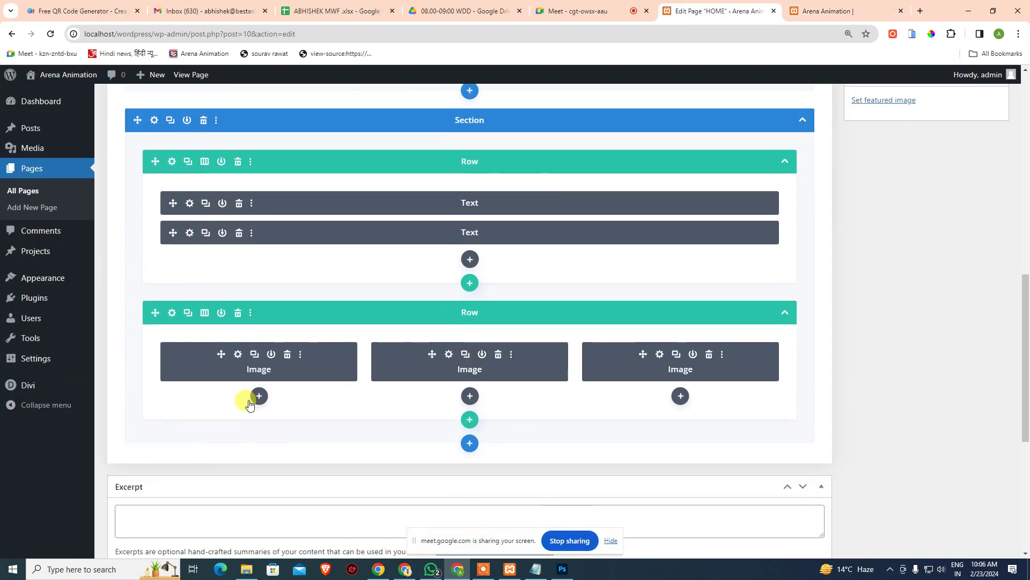
scroll(308, 408, up, 2)
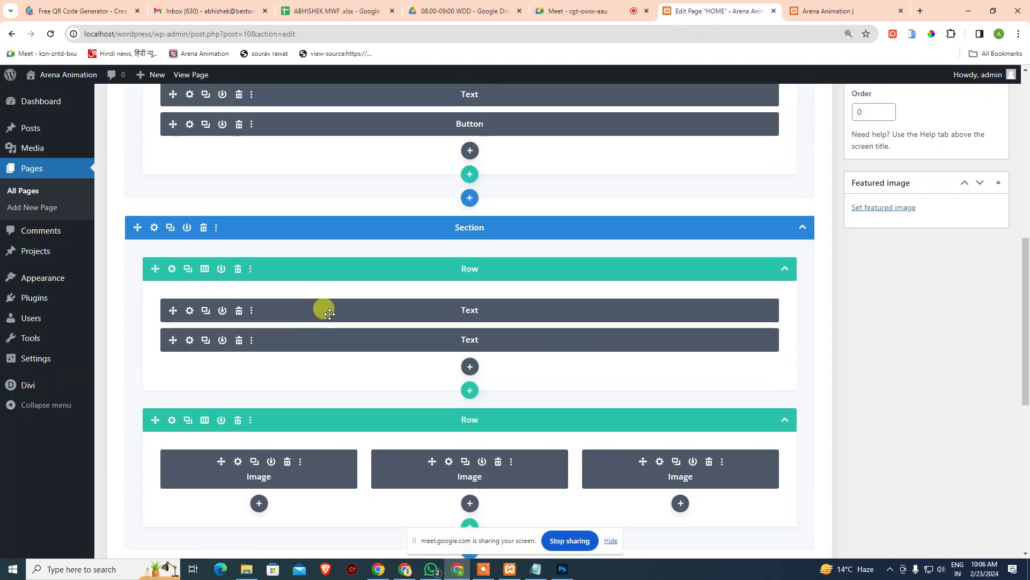
In Photoshop, replace the missing Archivo Bold font with the default in the Our Chef title and the first chef's name layer.
click(563, 569)
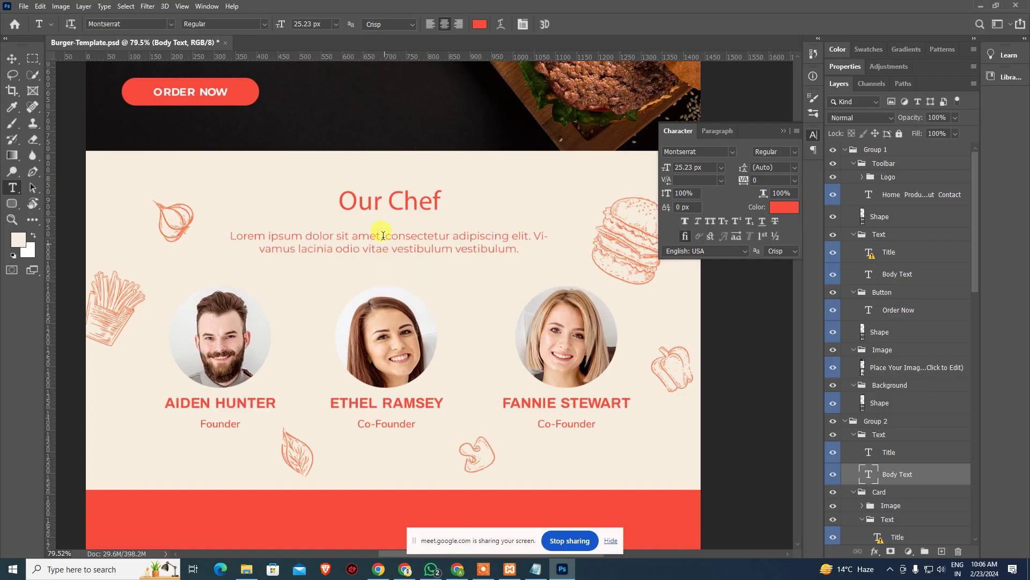
ctrl+click(386, 206)
click(389, 206)
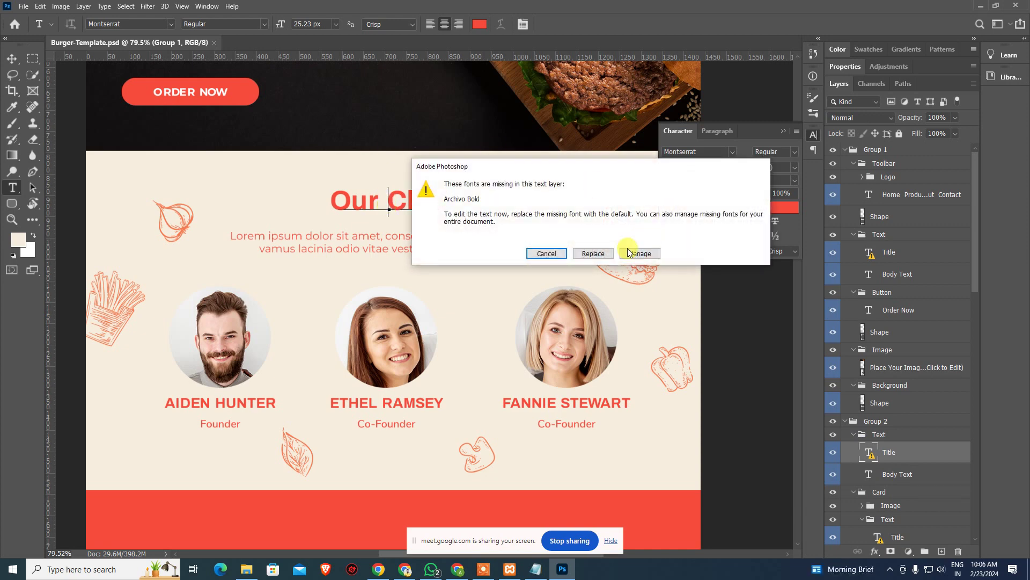
key(Return)
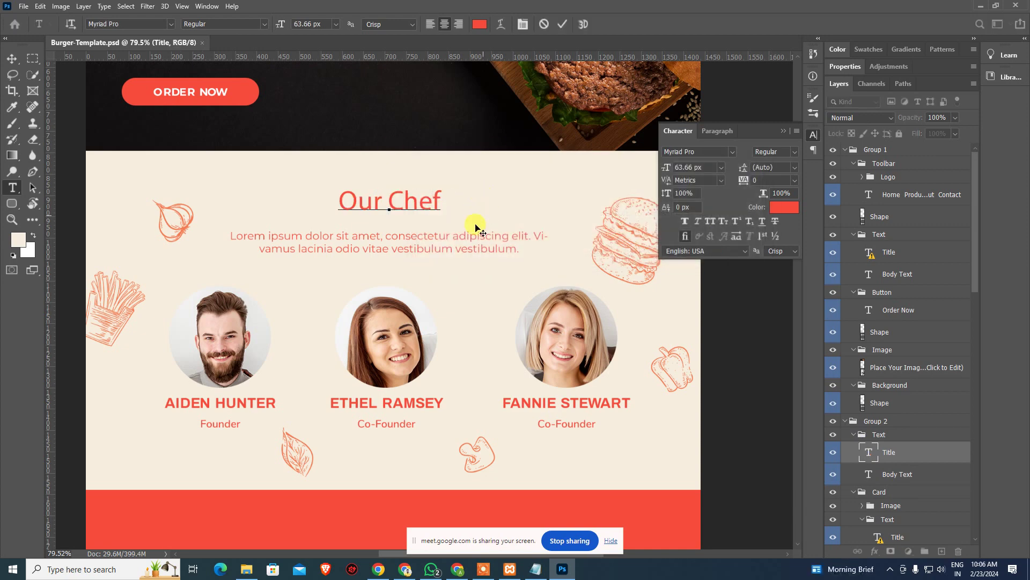
click(228, 402)
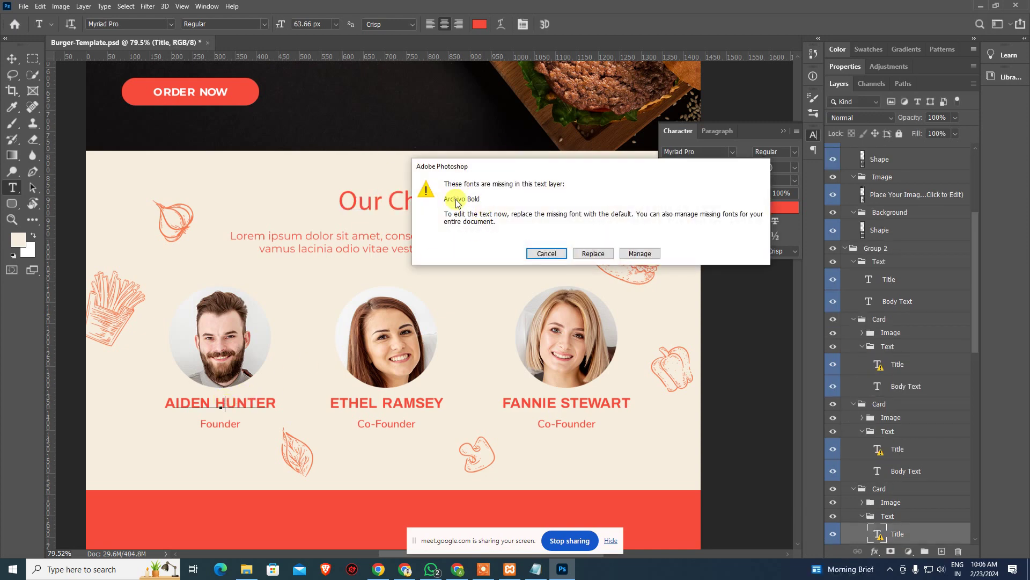
key(Return)
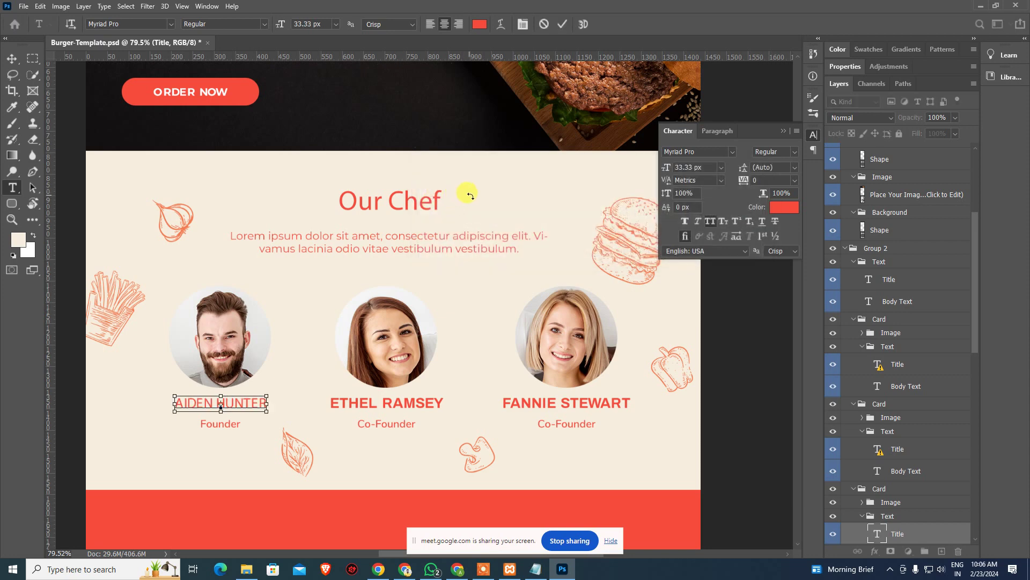
click(501, 205)
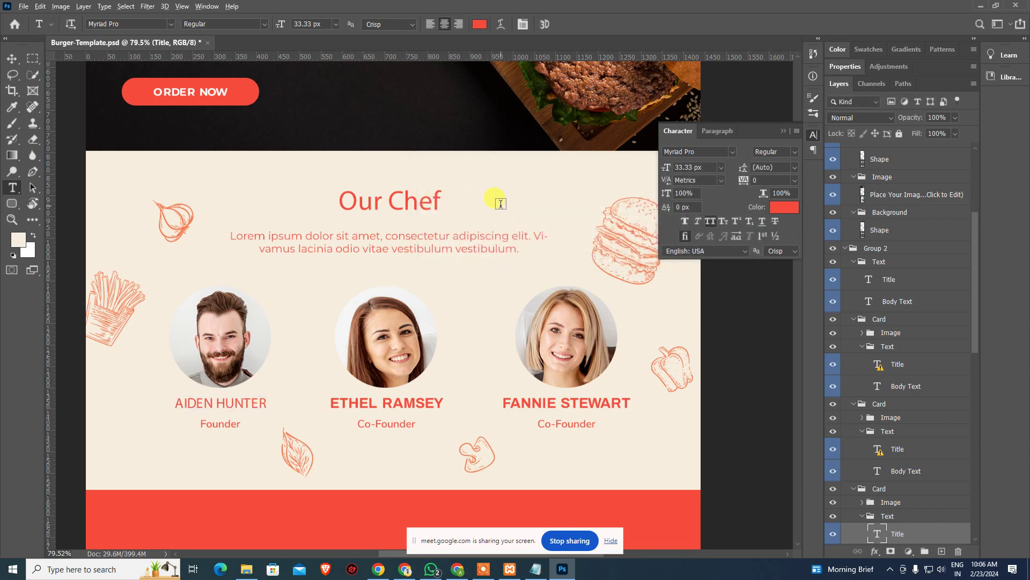
Back in the page editor, duplicate the Our Chef heading text module and place the copy below the first chef's image.
key(alt+Tab)
scroll(253, 317, down, 2)
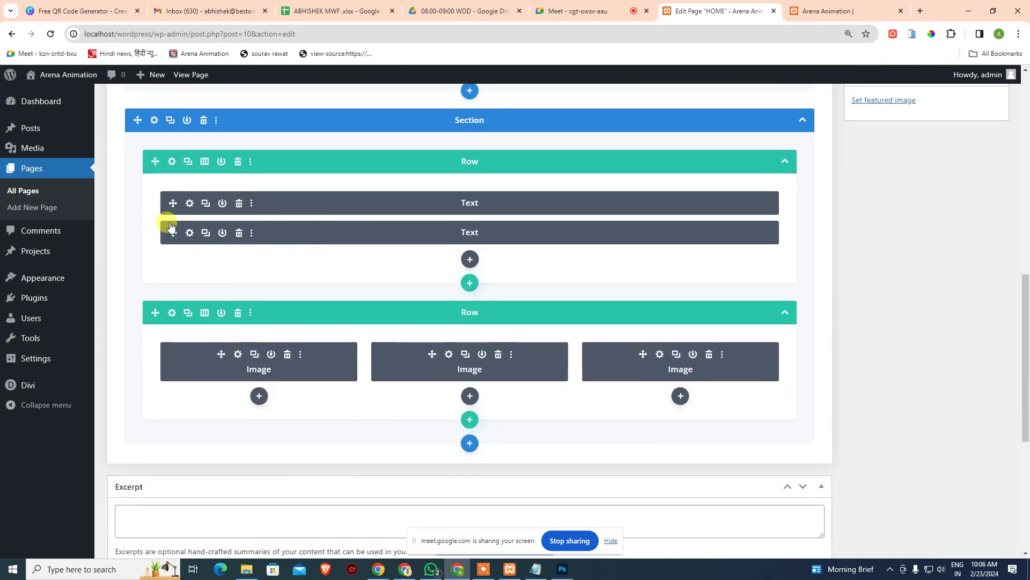
click(205, 203)
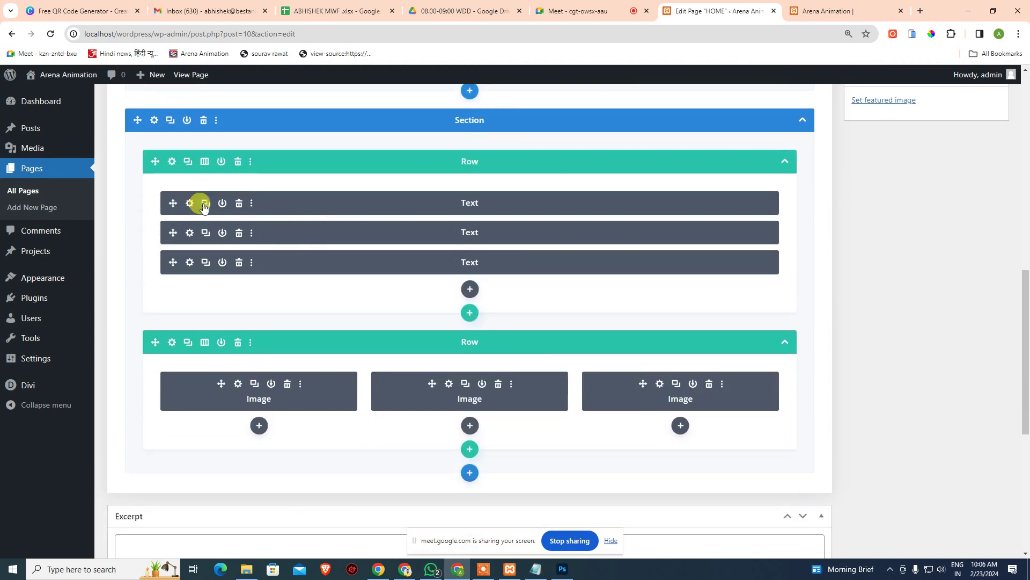
drag(174, 233, 449, 396)
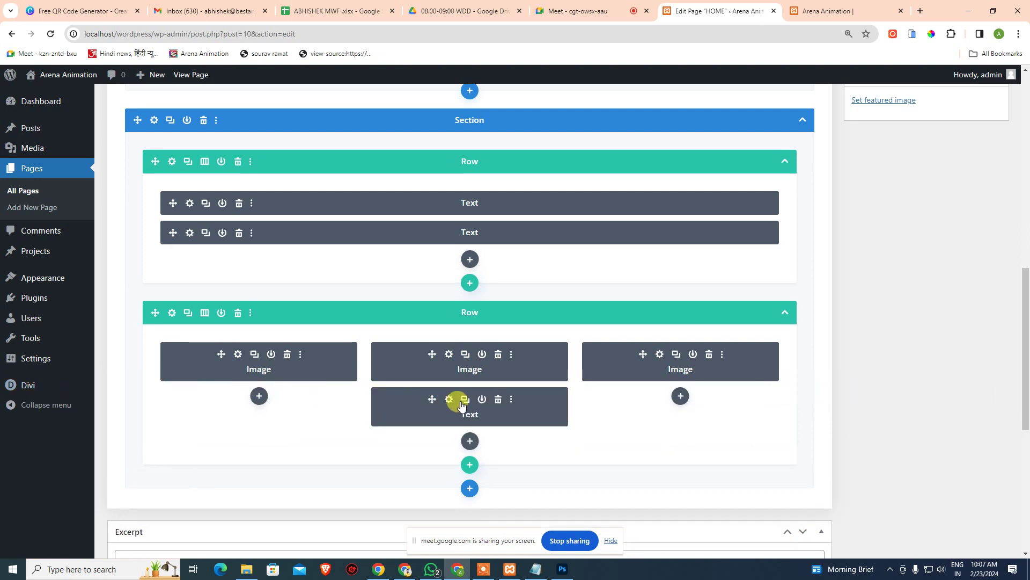
click(465, 398)
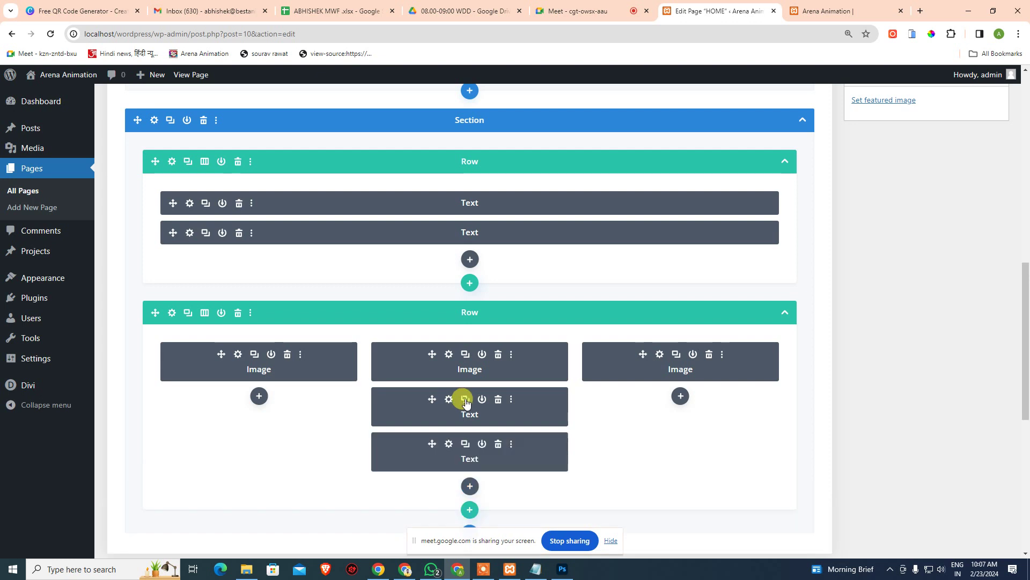
click(497, 444)
drag(432, 398, 242, 396)
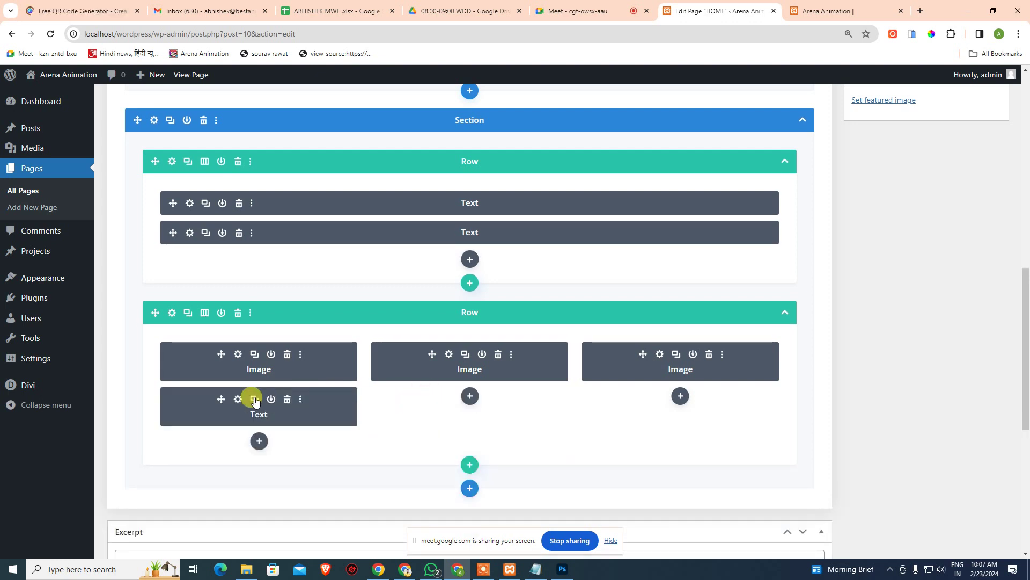
Replace the copied text module's body with the first chef's name taken from the Photoshop design.
click(237, 399)
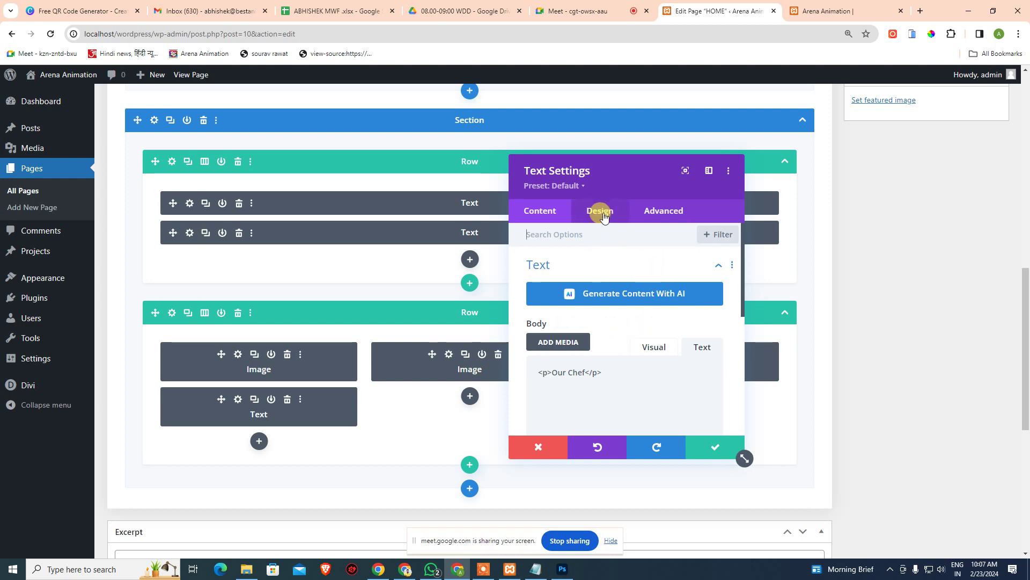
key(alt+Tab)
drag(183, 403, 391, 391)
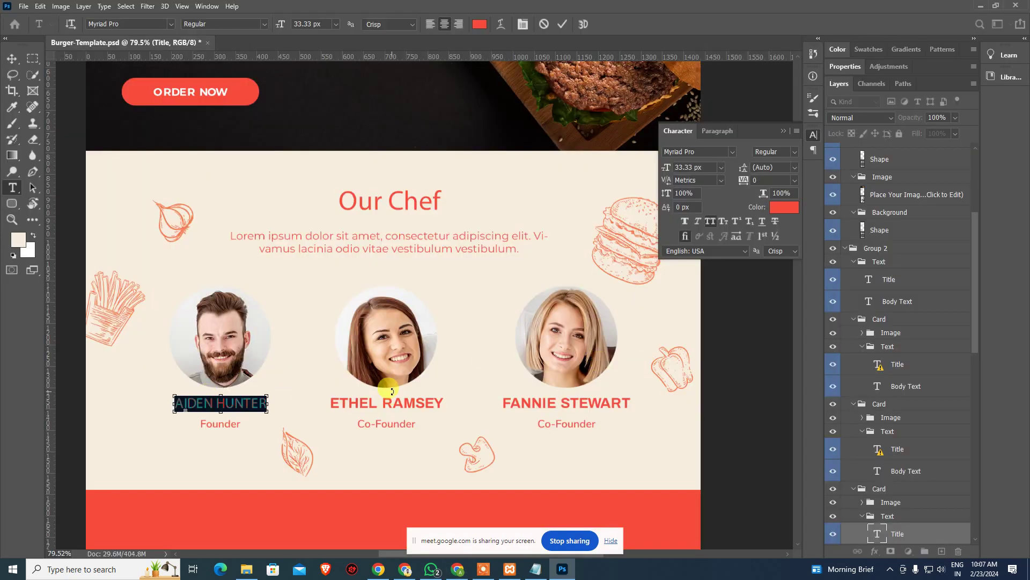
key(alt+Tab)
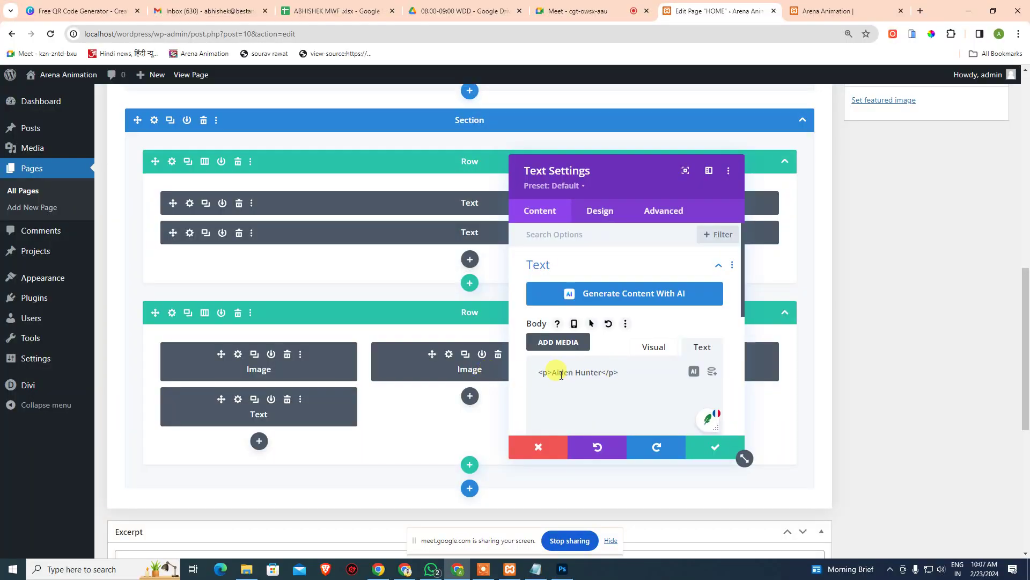
Check the name's font size in Photoshop, set the chef name module's text size to 33px, and save it.
key(alt+Tab)
click(259, 403)
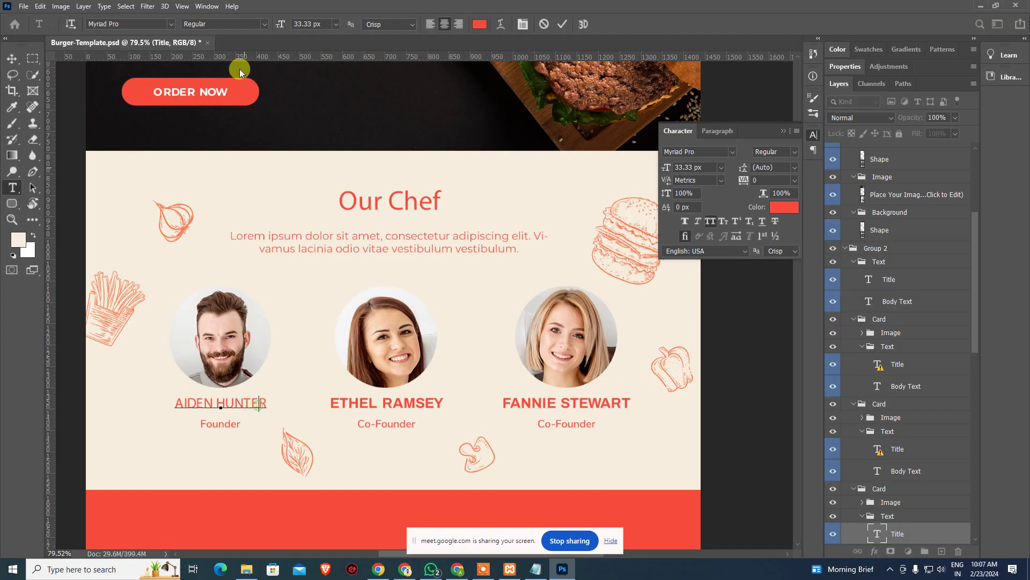
key(alt+Tab)
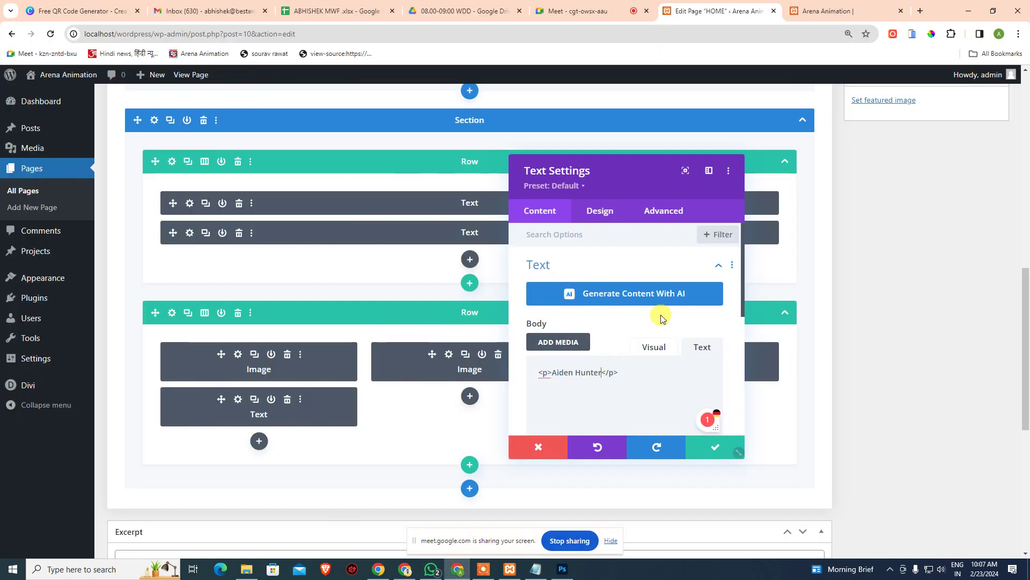
click(599, 210)
click(561, 268)
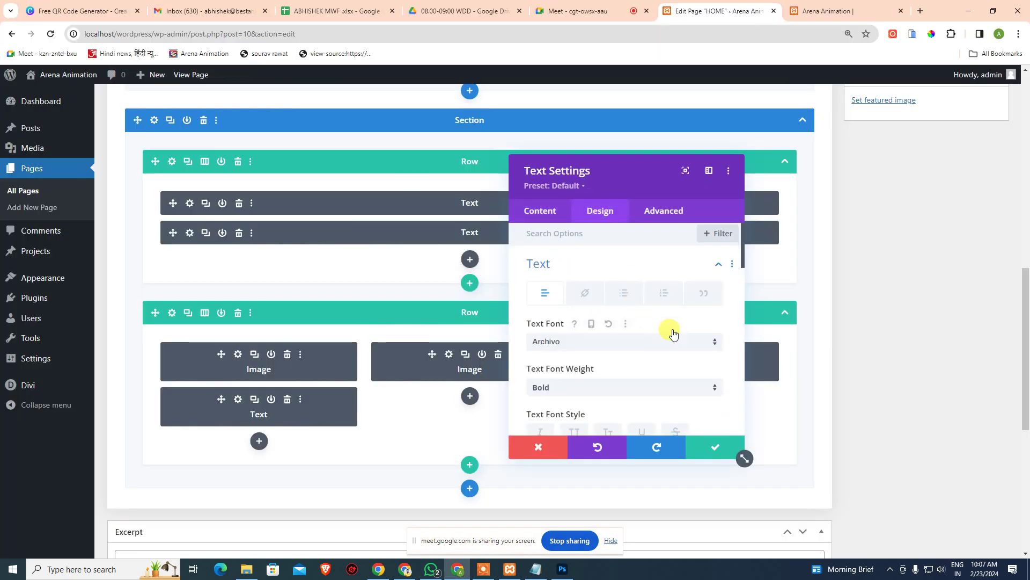
scroll(629, 342, down, 2)
scroll(629, 342, down, 2)
scroll(577, 274, up, 2)
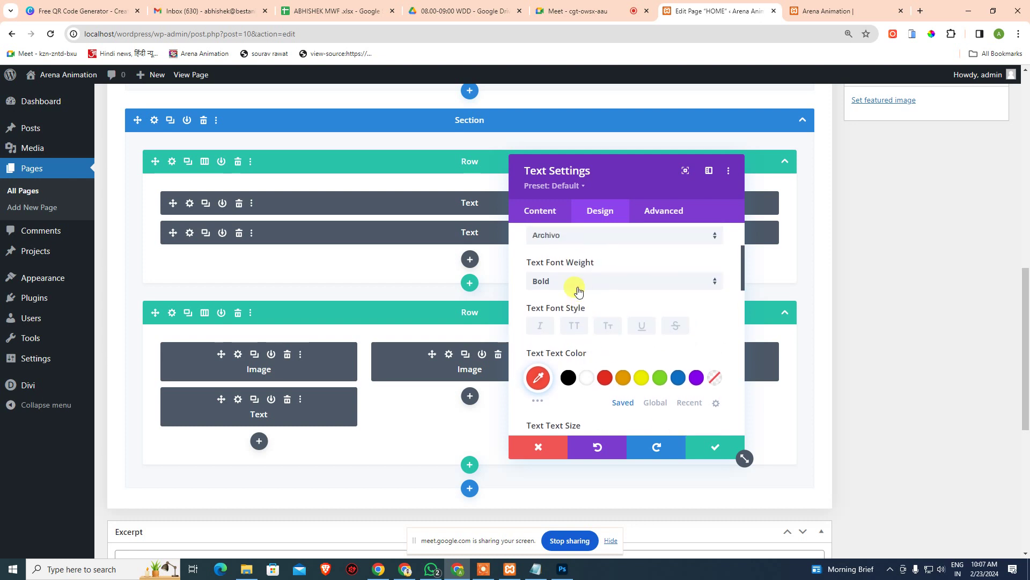
scroll(624, 312, down, 1)
scroll(624, 311, down, 2)
drag(694, 338, 651, 348)
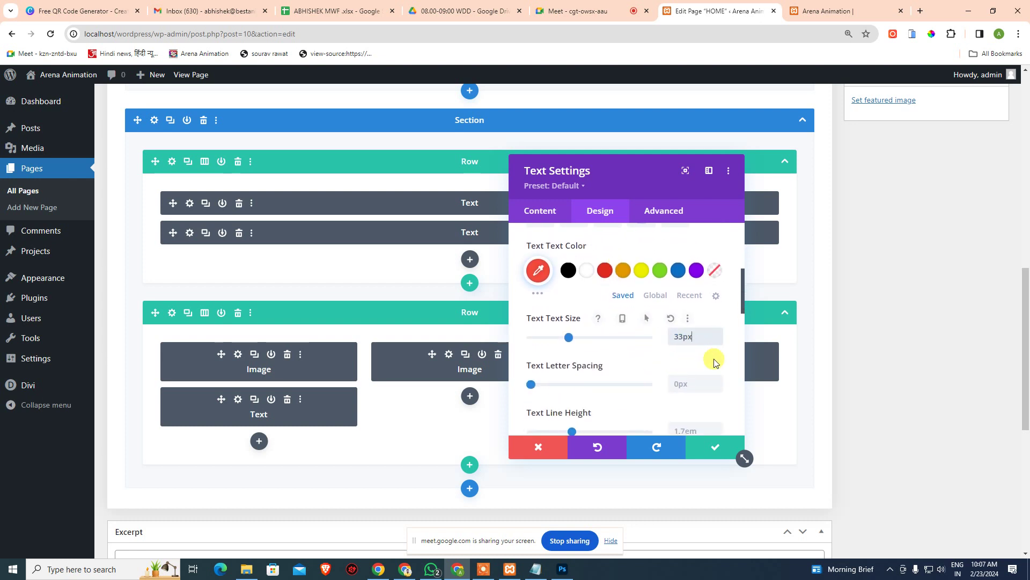
scroll(617, 343, down, 3)
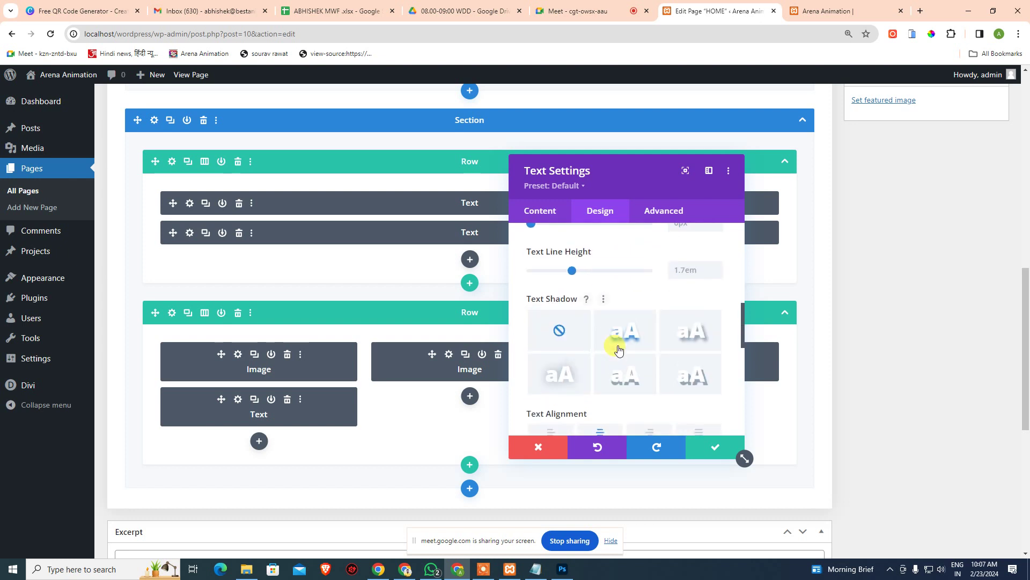
scroll(618, 349, down, 2)
click(716, 449)
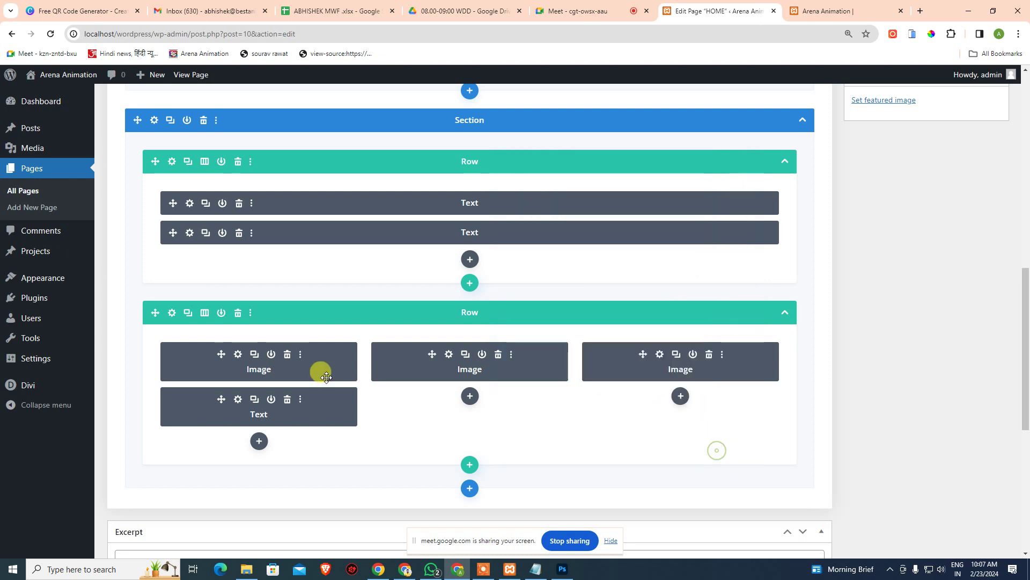
Duplicate the chef name module and replace the copy's body text with Founder, copied from the Photoshop design.
click(252, 400)
key(alt+Tab)
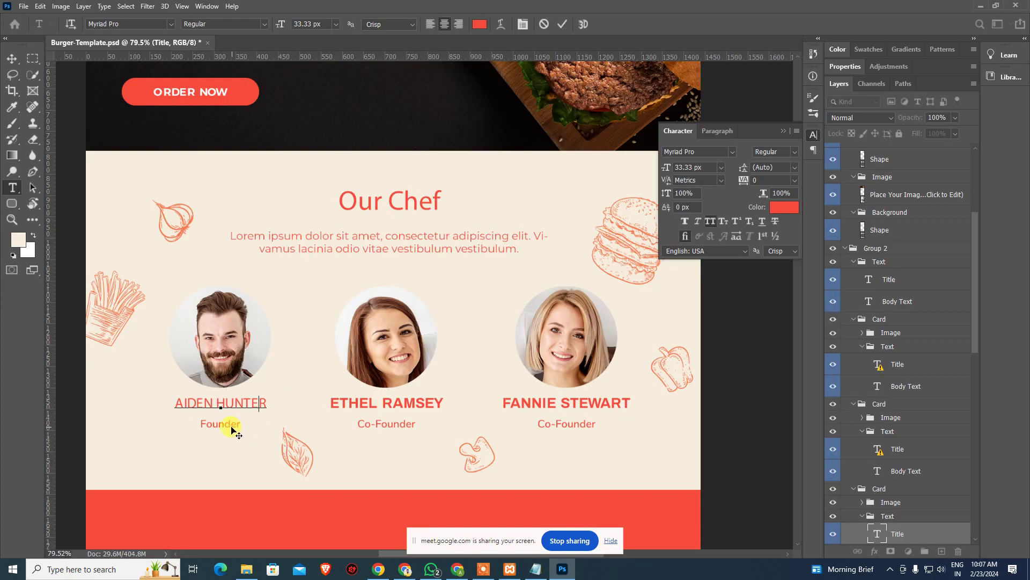
click(232, 430)
key(ctrl+a)
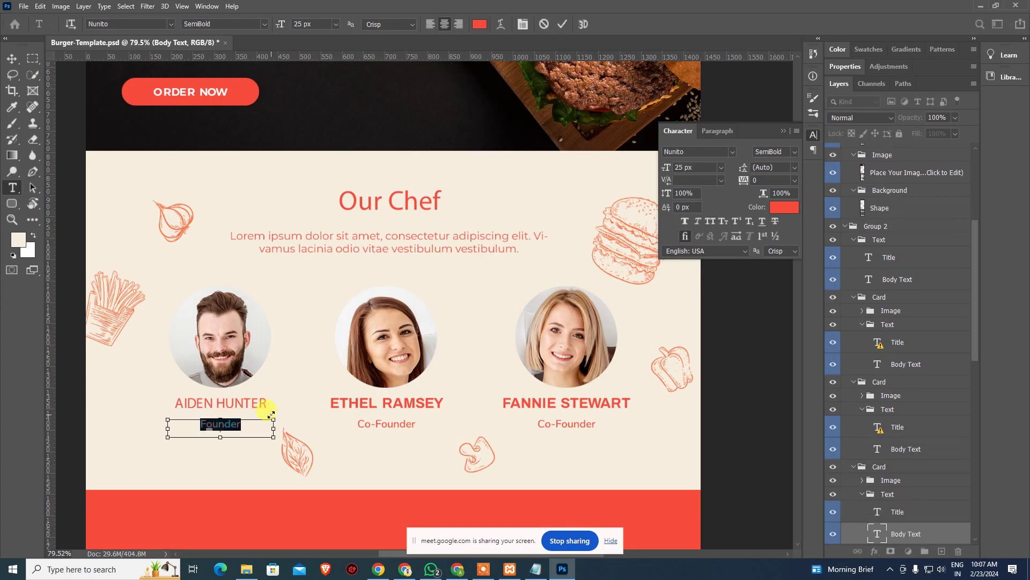
key(ctrl+c)
key(alt+Tab)
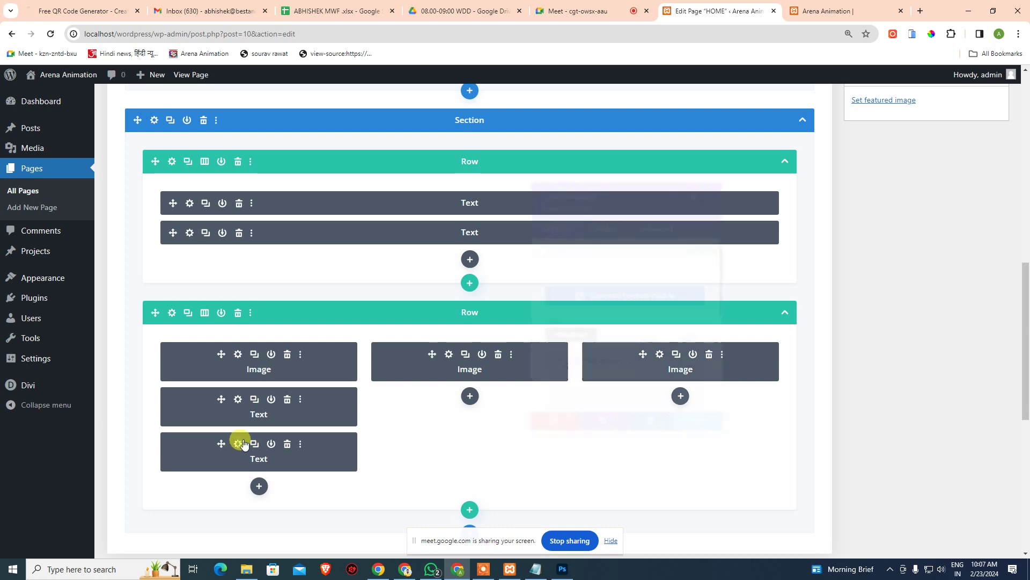
click(555, 375)
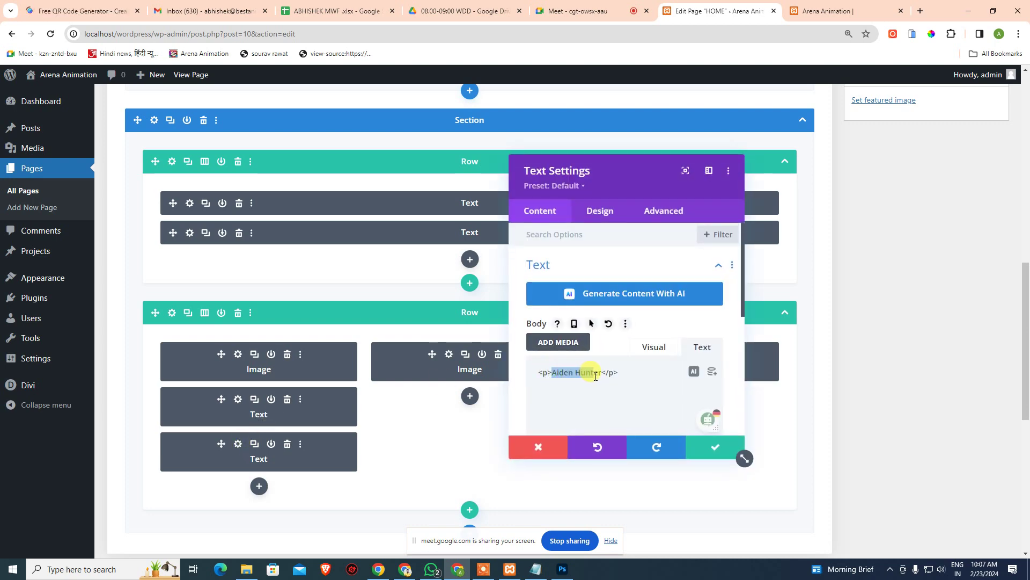
key(ctrl+v)
Check the Founder label's font in the Photoshop design and set the Founder text module's font to Nunito.
key(alt+Tab)
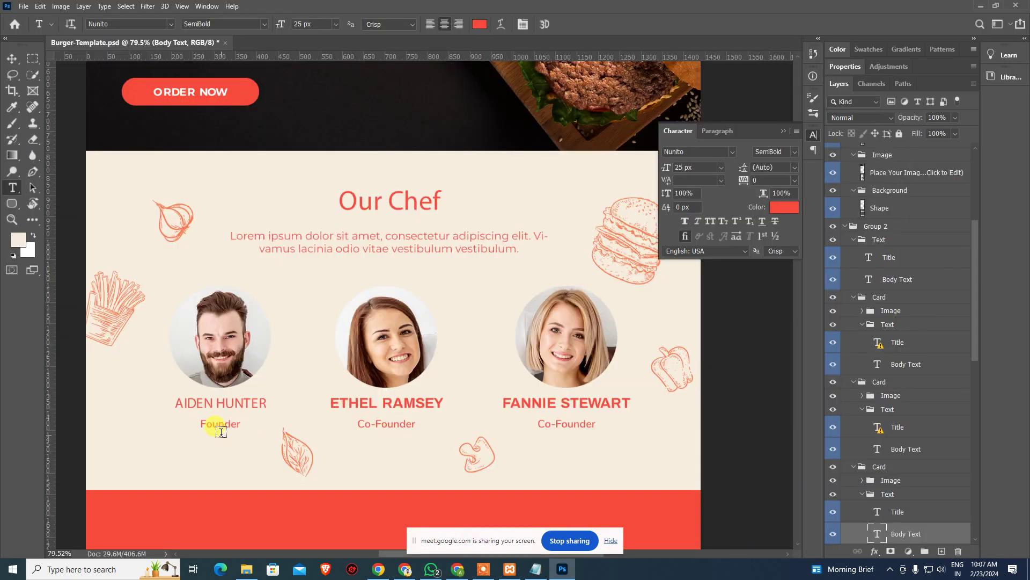
click(221, 431)
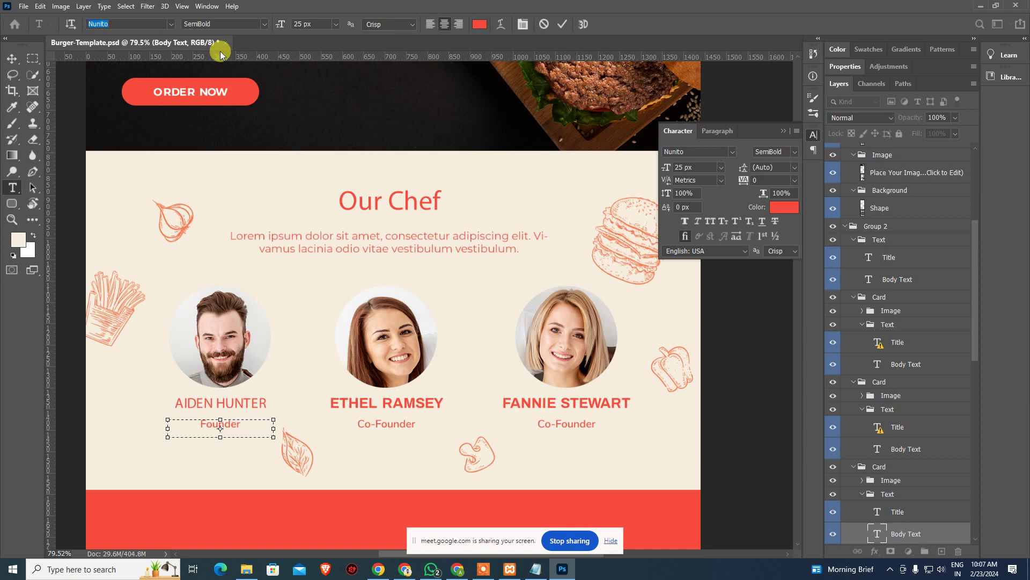
key(alt+Tab)
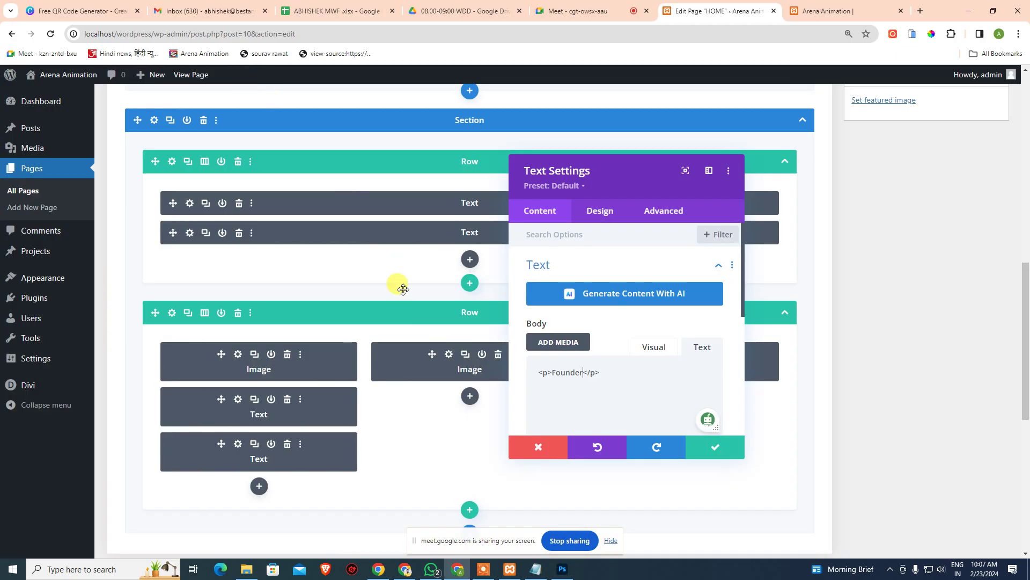
click(601, 212)
click(570, 276)
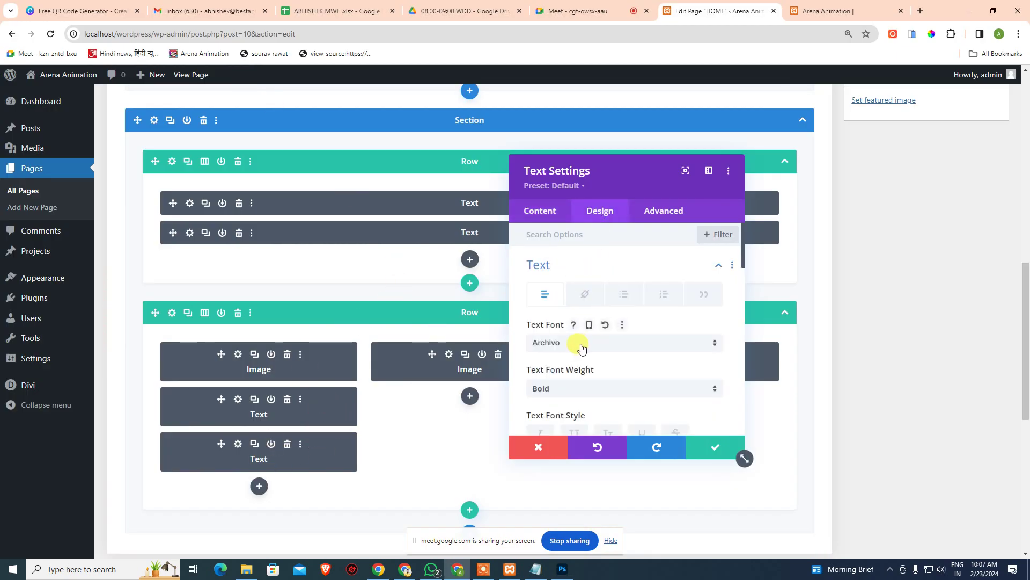
click(581, 344)
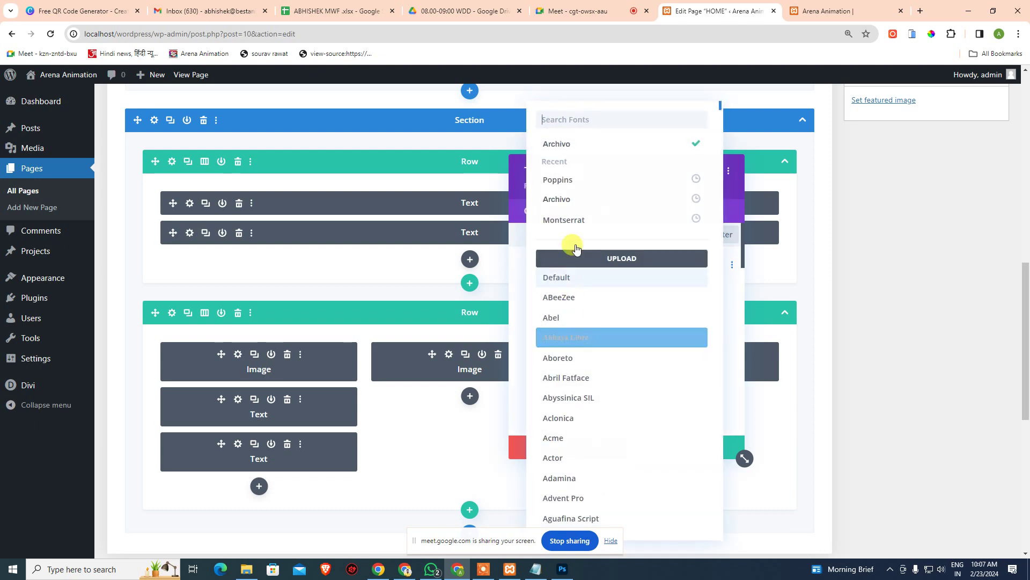
text(Nunito)
click(567, 140)
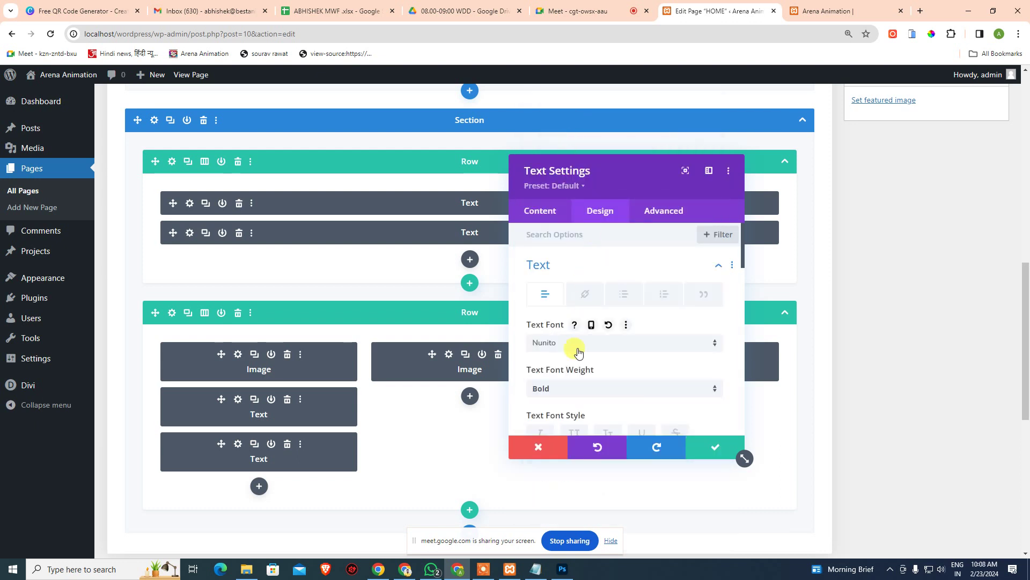
Check the job title's weight in Photoshop, set the Founder module's font weight to Semi Bold, and save the module.
click(566, 390)
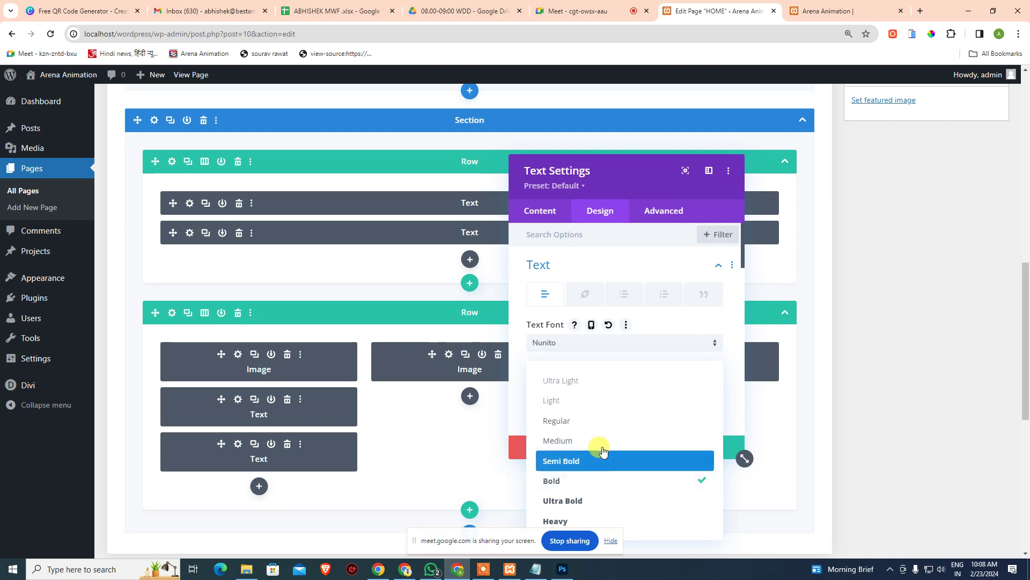
key(alt+Tab)
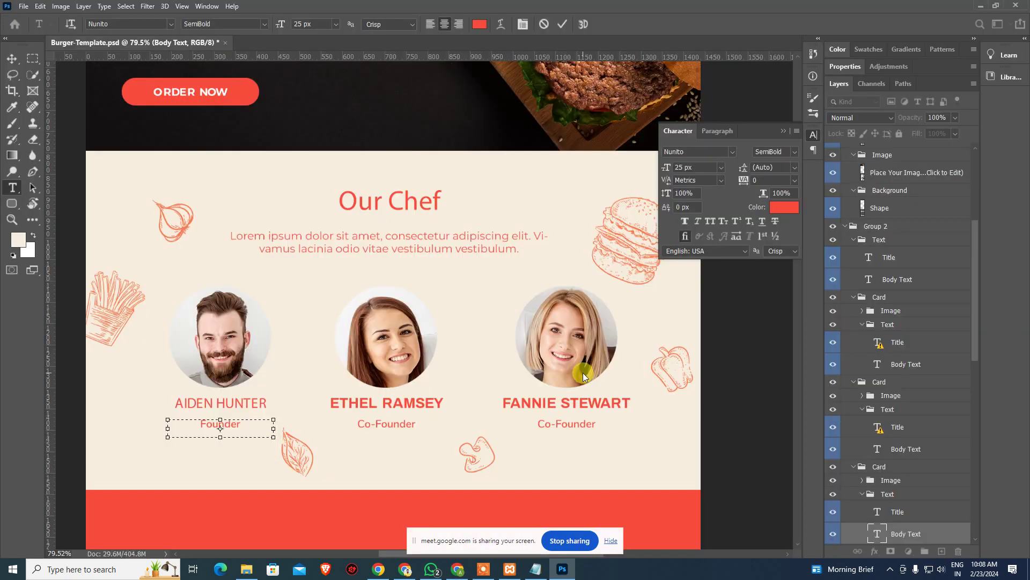
click(583, 372)
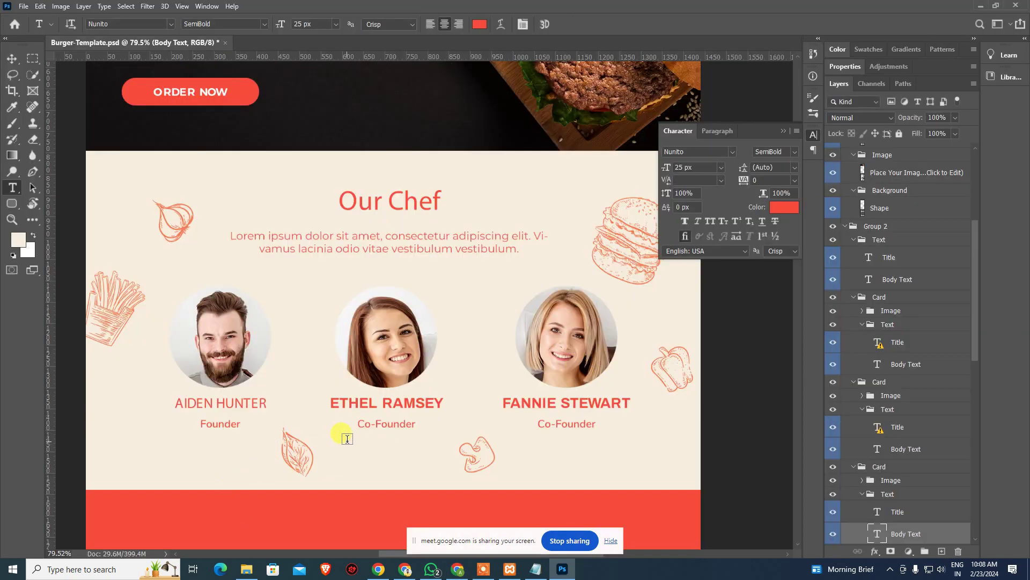
click(383, 426)
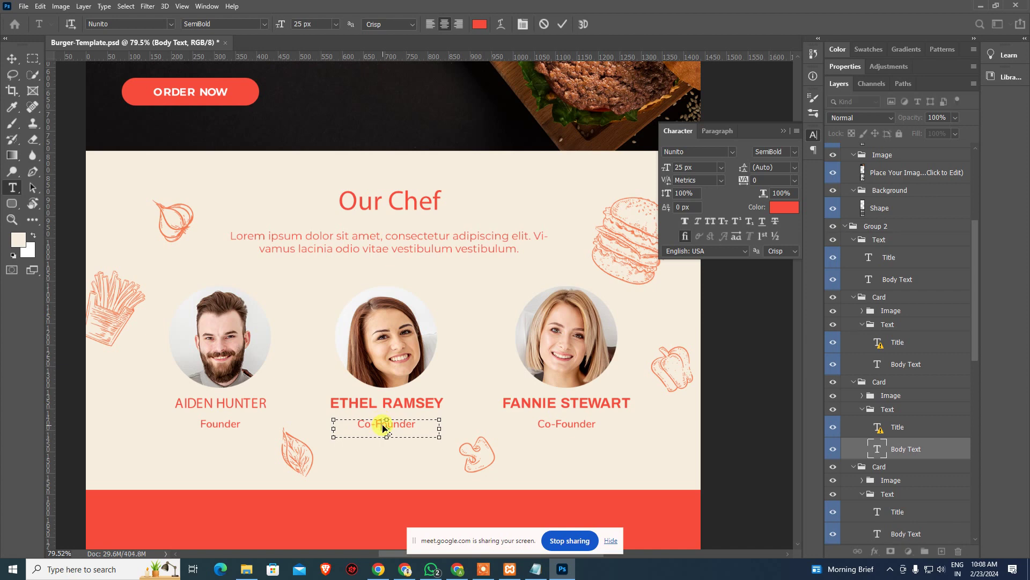
key(alt+Tab)
click(594, 459)
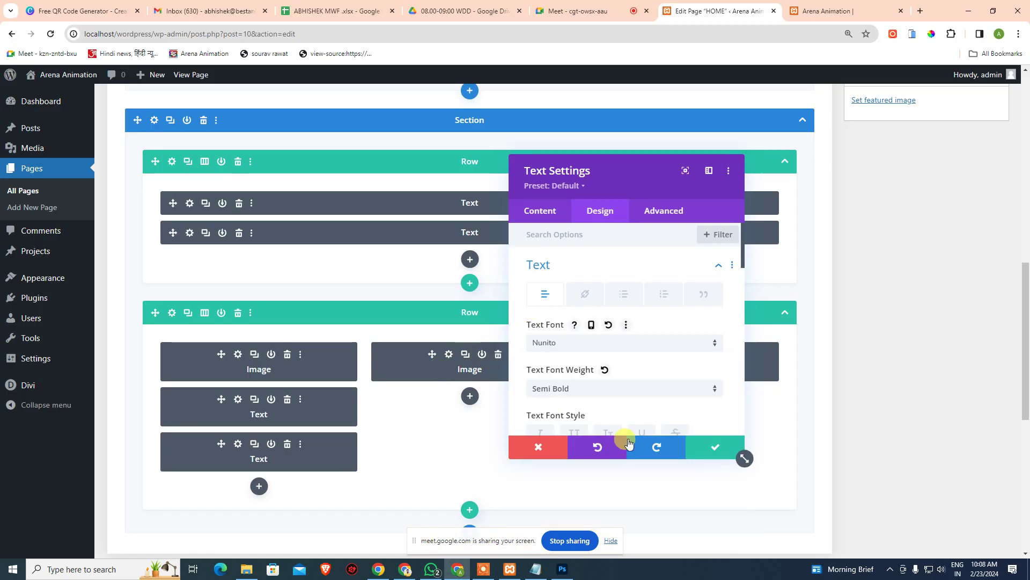
scroll(661, 370, down, 4)
scroll(661, 378, down, 6)
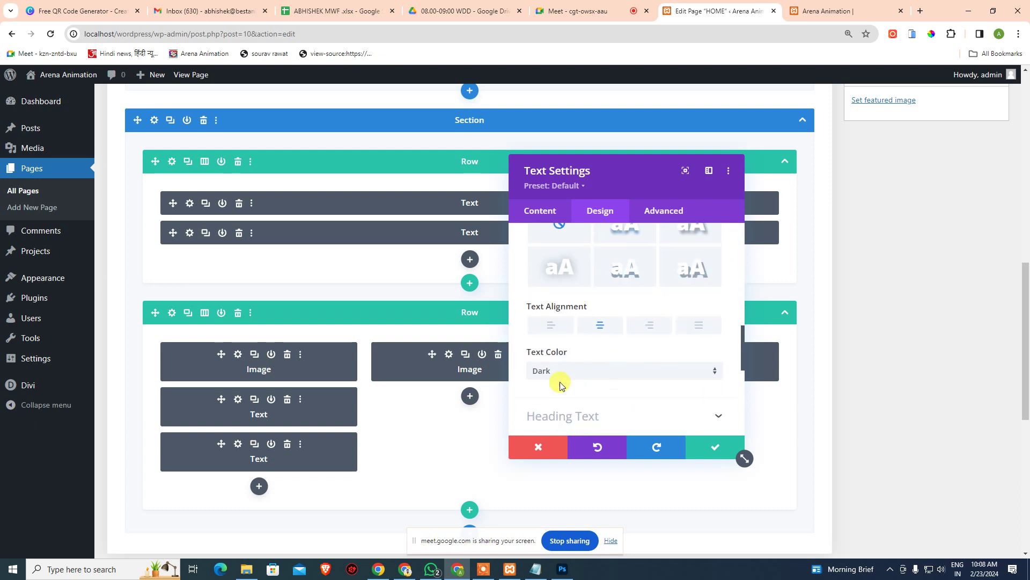
scroll(606, 330, up, 6)
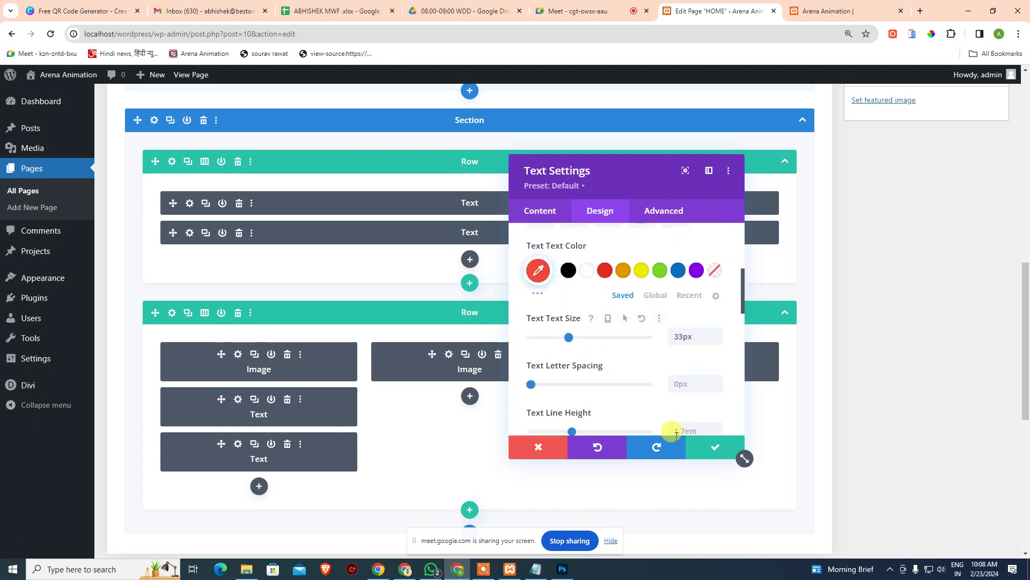
click(714, 455)
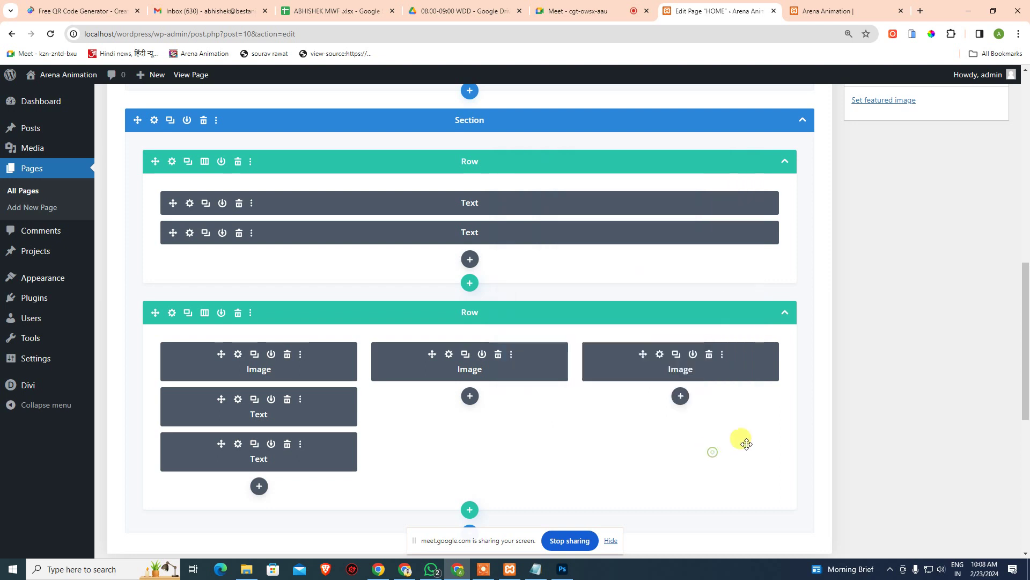
Duplicate the chef name and Founder text modules and place a copy of each below the second and third chef images.
click(254, 398)
drag(220, 443, 593, 407)
click(254, 443)
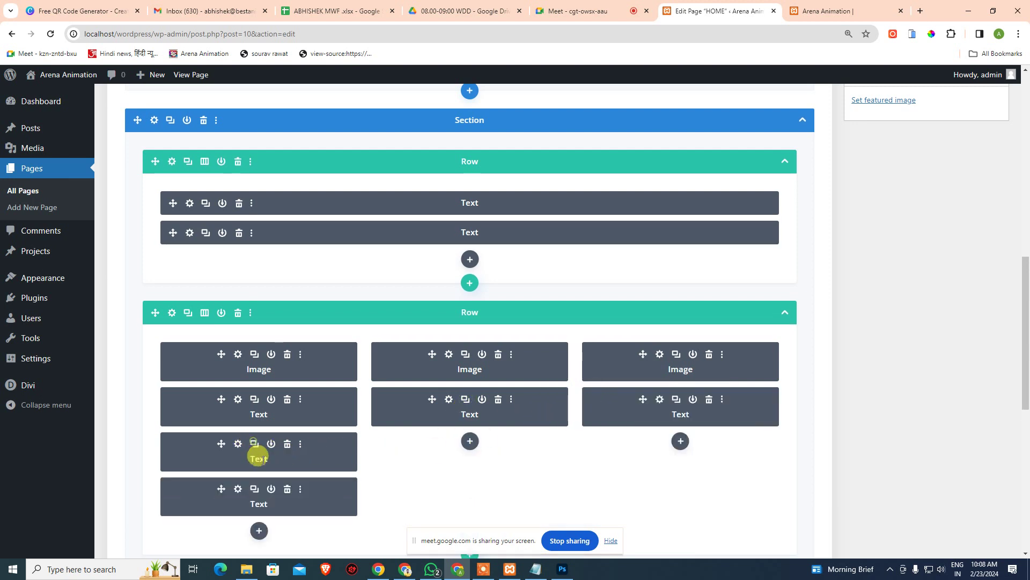
drag(218, 488, 453, 442)
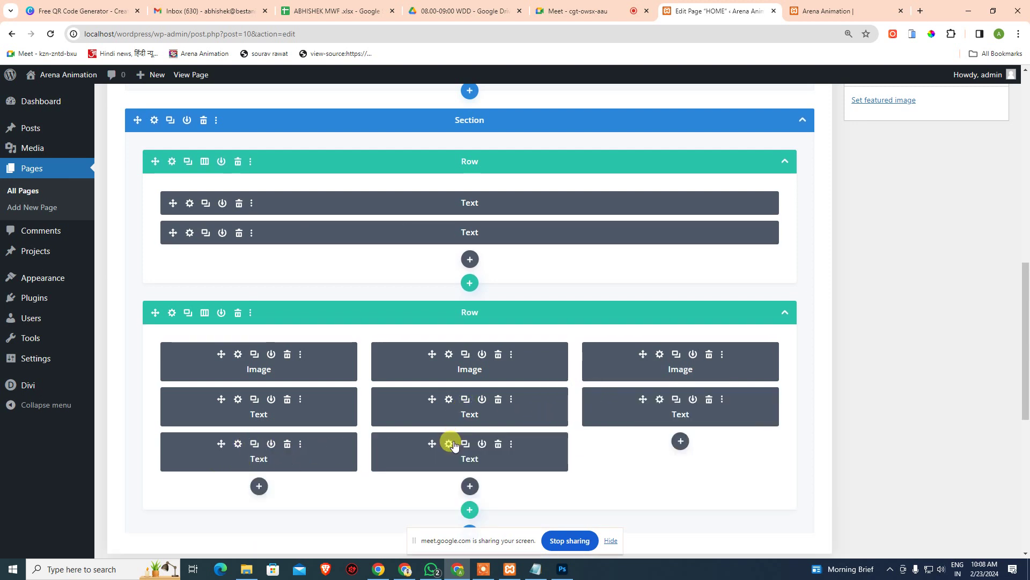
click(254, 444)
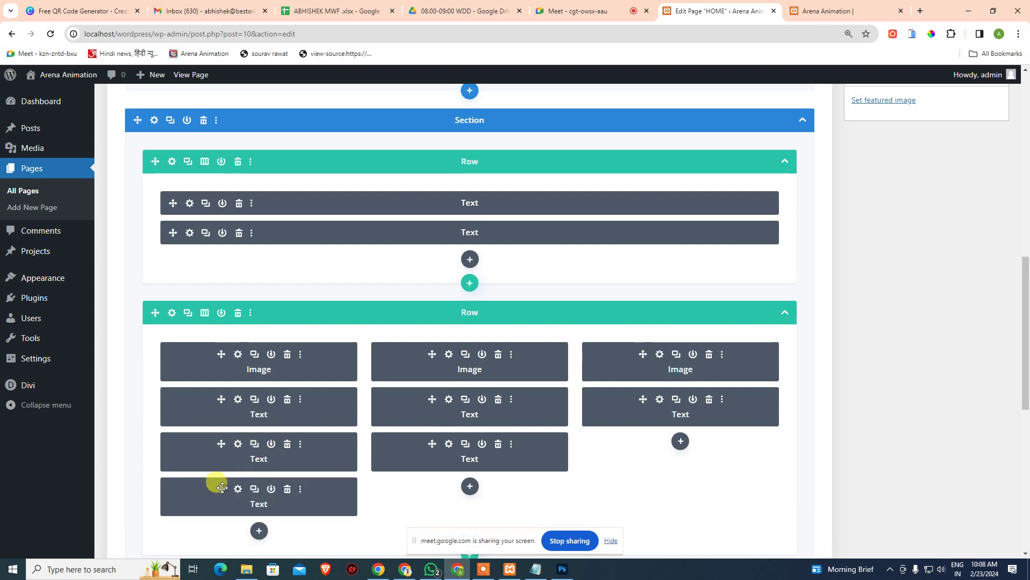
drag(222, 488, 628, 444)
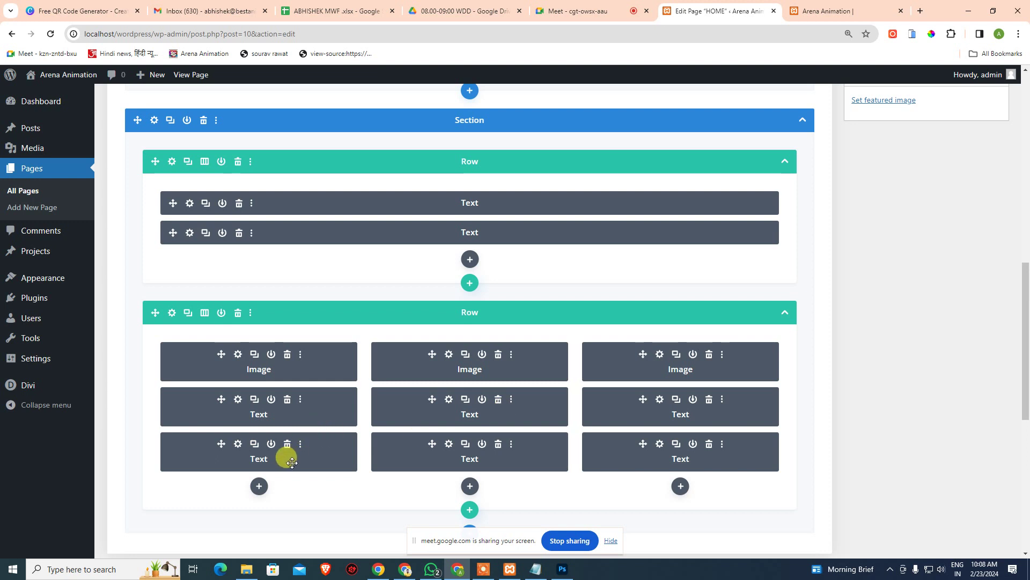
Set the text size of the first chef's Founder module to 25 and save the module.
click(237, 444)
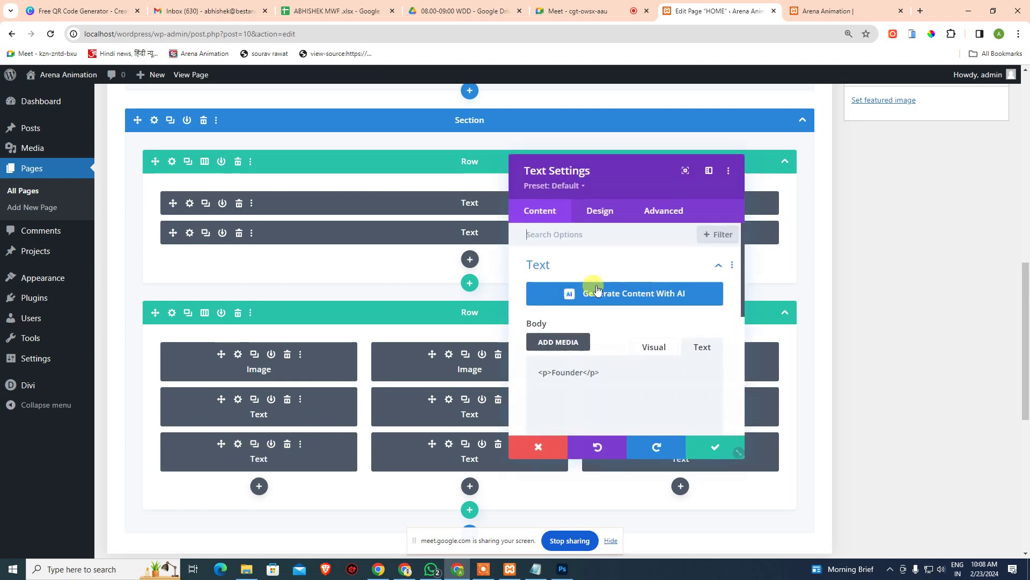
click(599, 211)
scroll(616, 310, down, 2)
scroll(601, 290, up, 3)
click(590, 269)
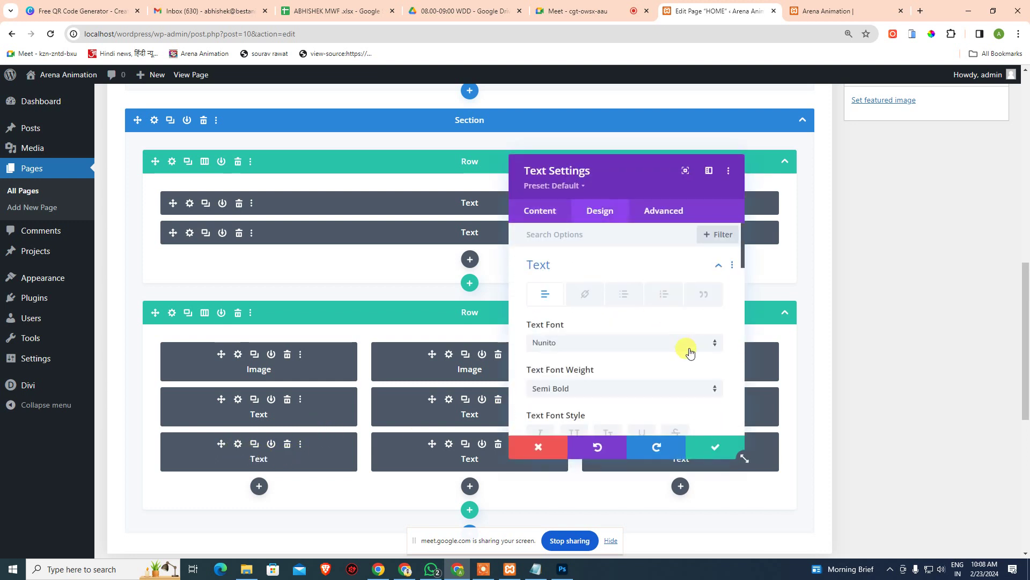
scroll(685, 345, down, 5)
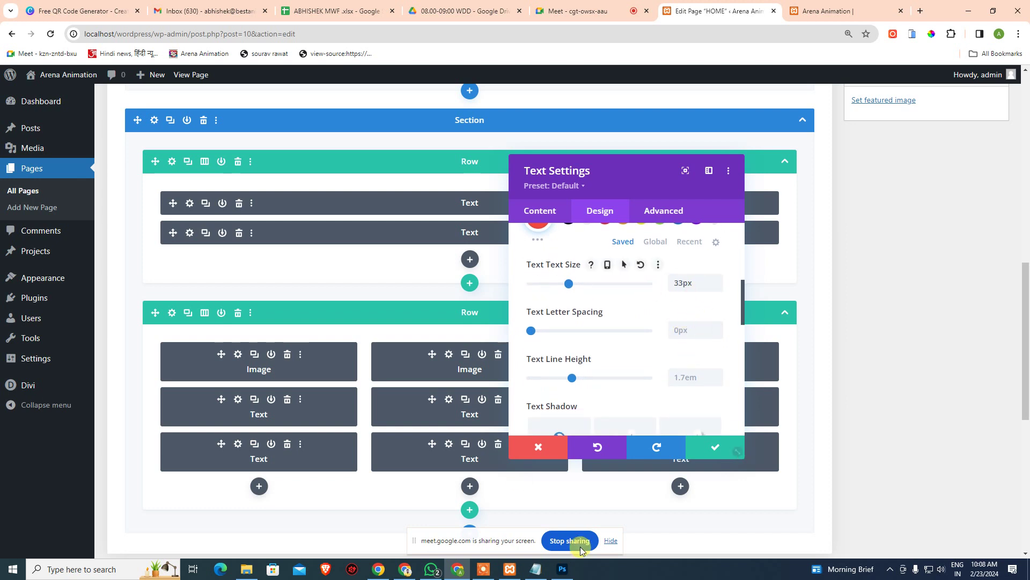
drag(684, 283, 694, 283)
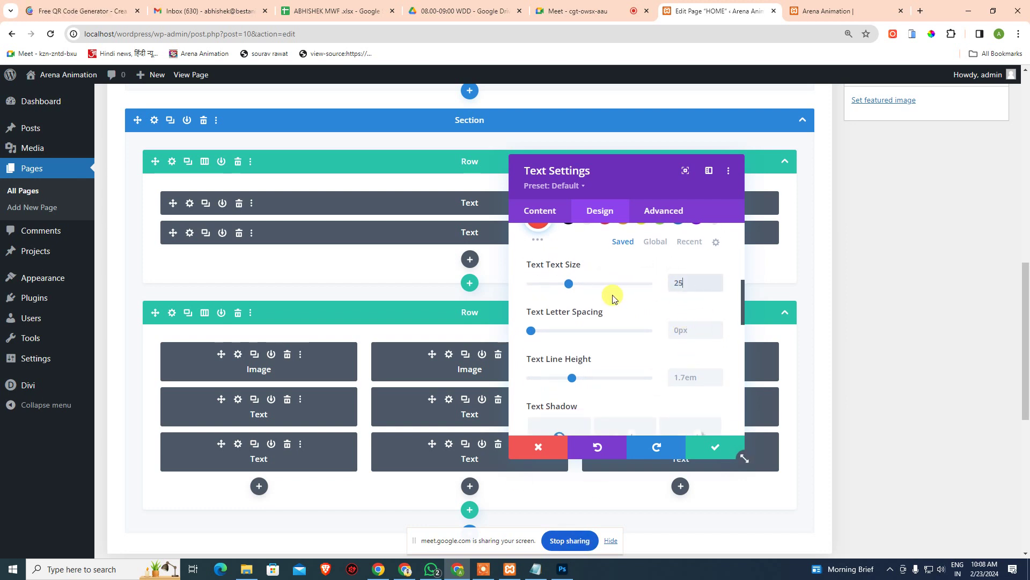
text(25)
click(715, 447)
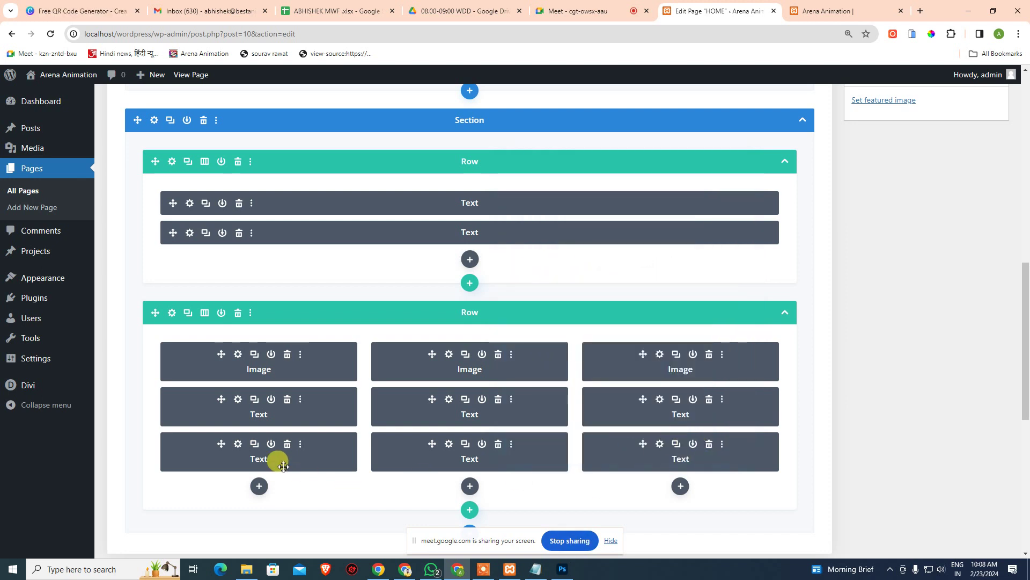
Copy the first Founder module's styles and paste them onto the Founder modules in the second and third columns.
click(301, 446)
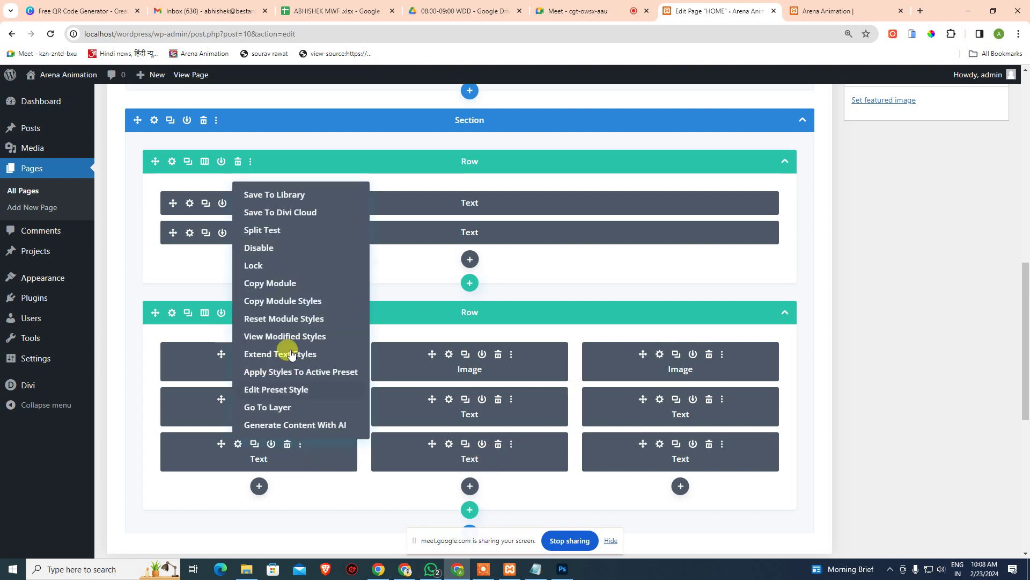
click(285, 300)
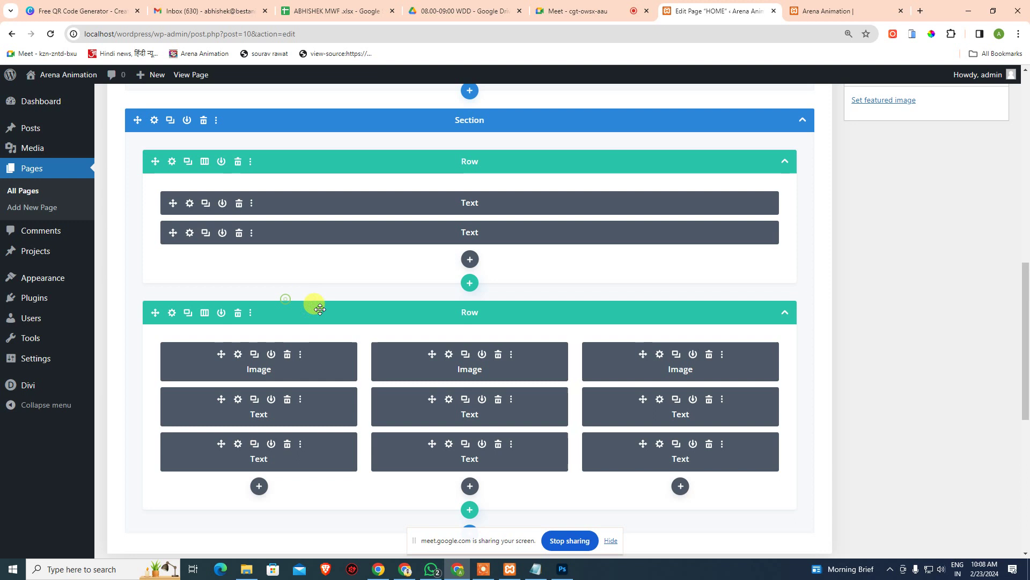
click(511, 445)
click(503, 299)
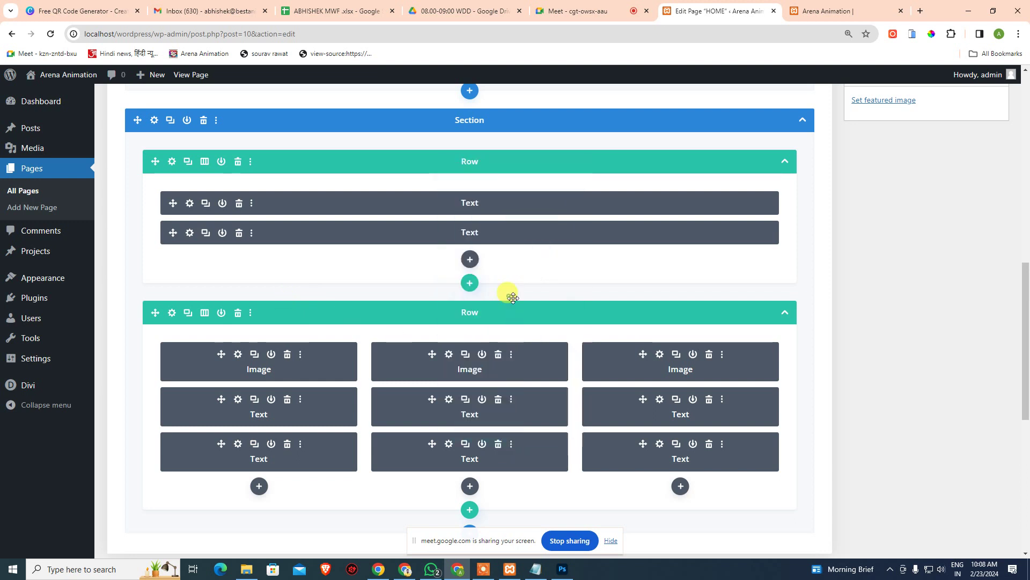
click(722, 444)
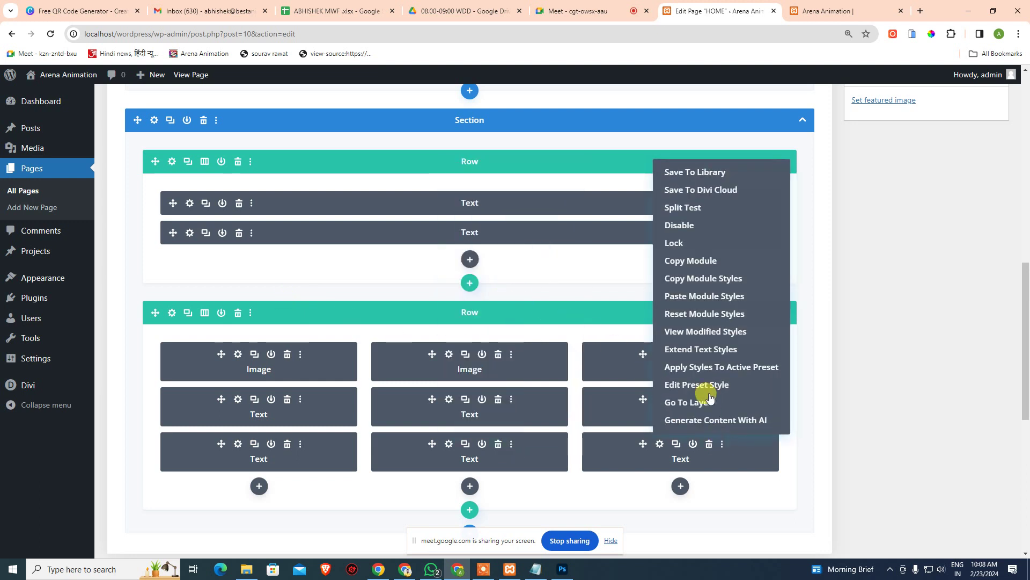
click(695, 297)
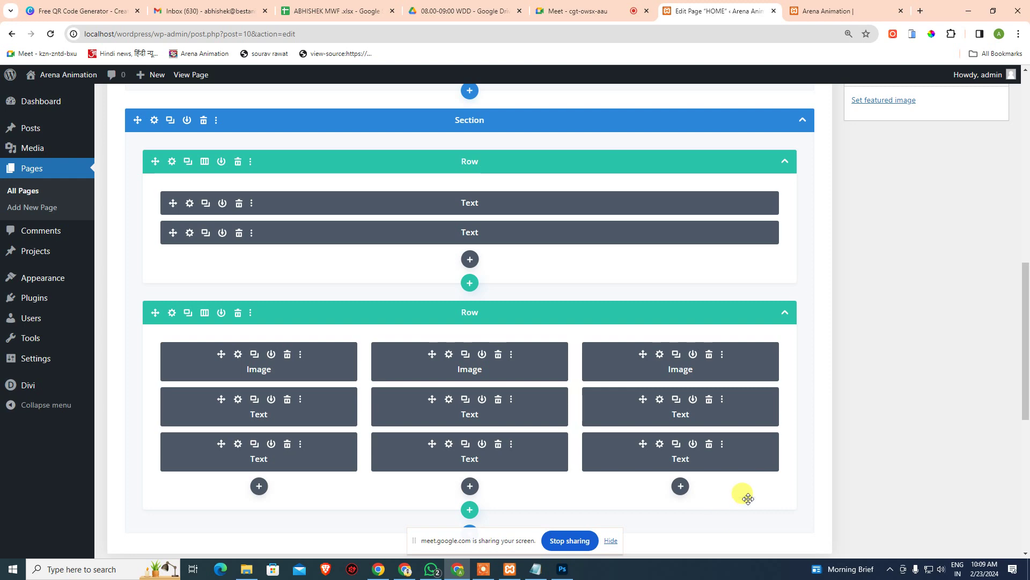
Update the HOME page and compare the Our Chef section on the live site with the Photoshop design.
scroll(660, 456, up, 2)
scroll(818, 221, up, 15)
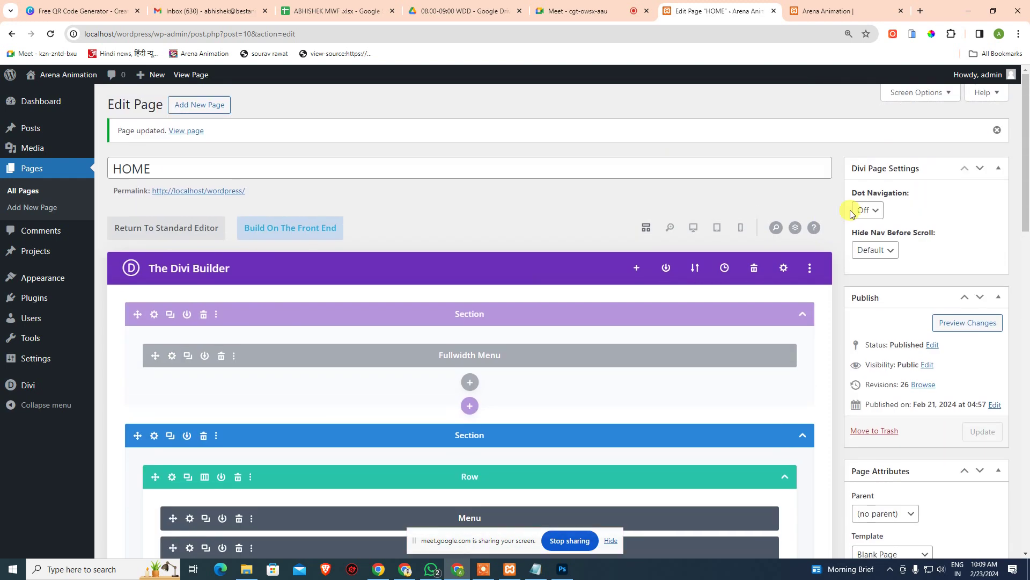
click(838, 11)
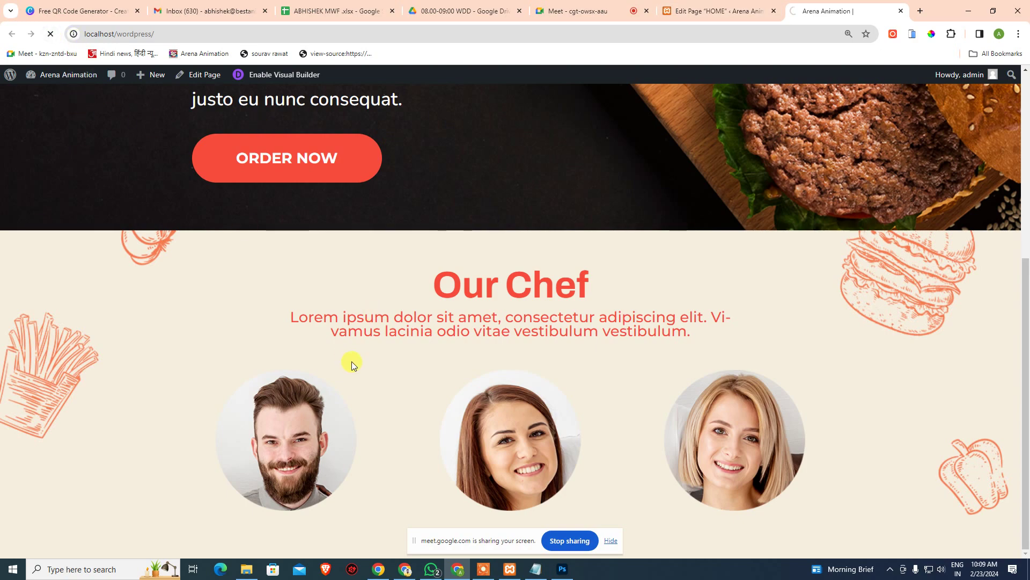
scroll(398, 356, down, 2)
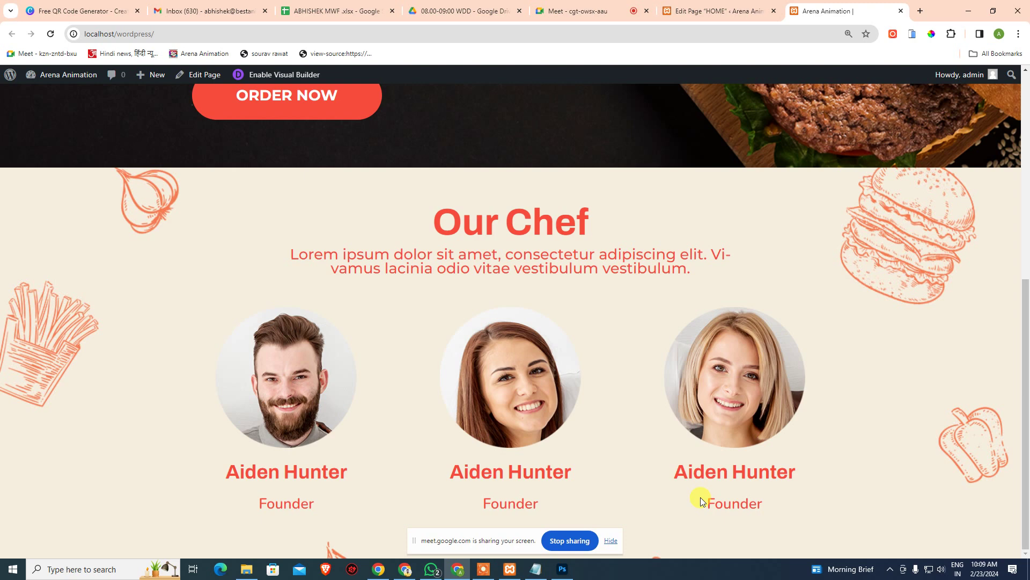
click(563, 569)
key(alt+Tab)
Return to the page editor and switch the Divi Builder to desktop view at the Our Chef section.
click(720, 11)
click(694, 227)
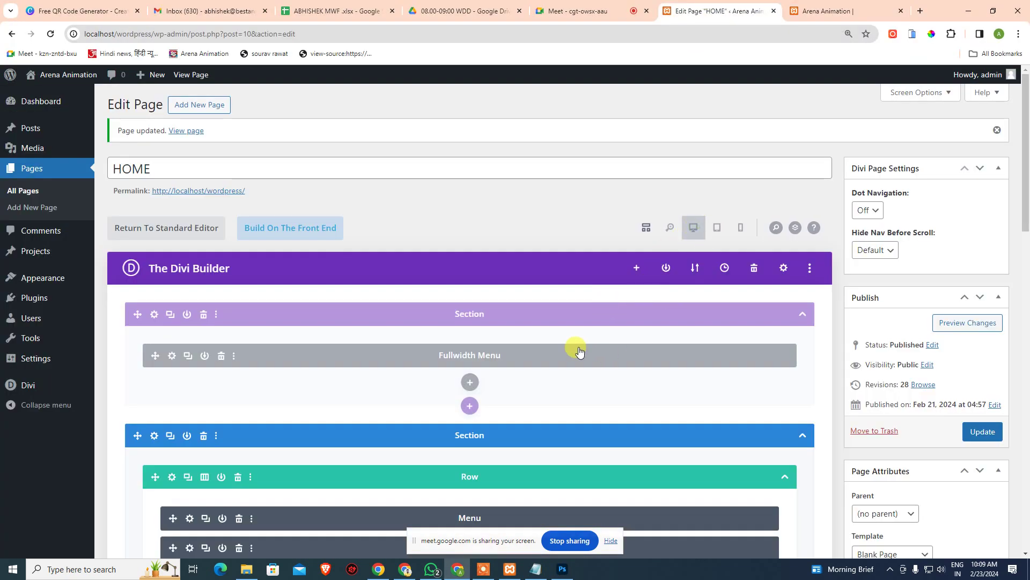
scroll(593, 357, down, 15)
scroll(593, 358, down, 4)
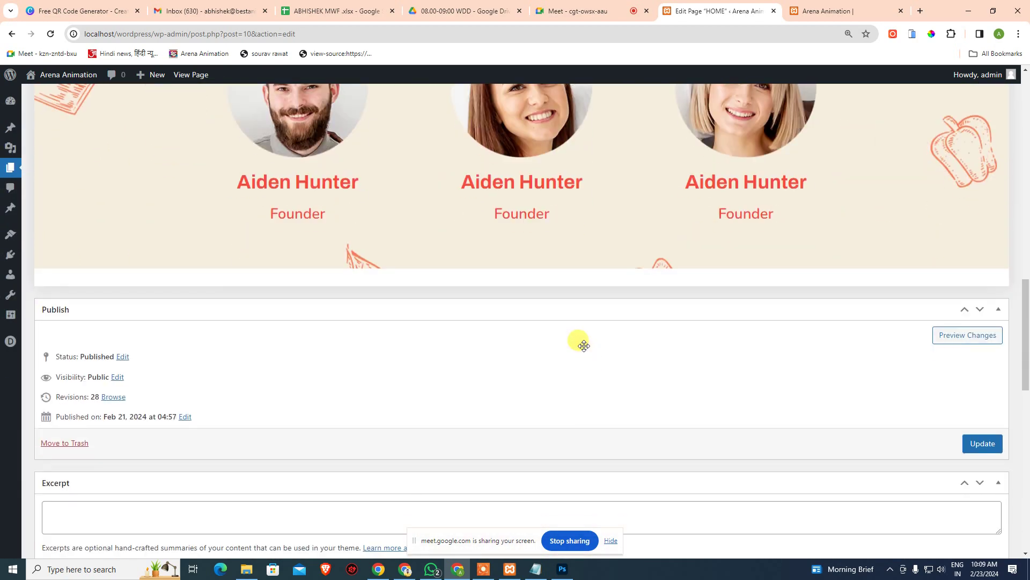
mouse_move(532, 224)
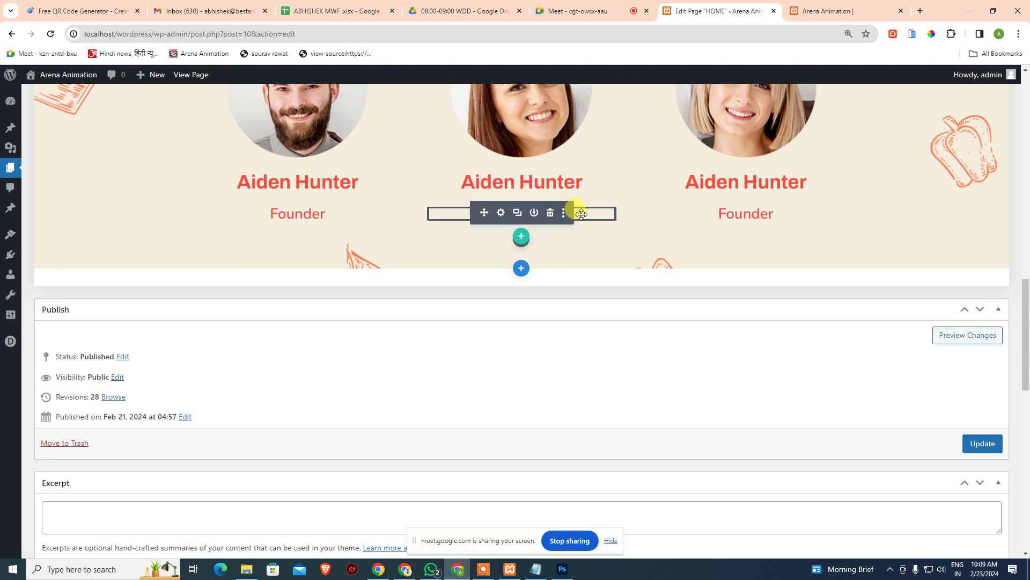
scroll(581, 214, up, 4)
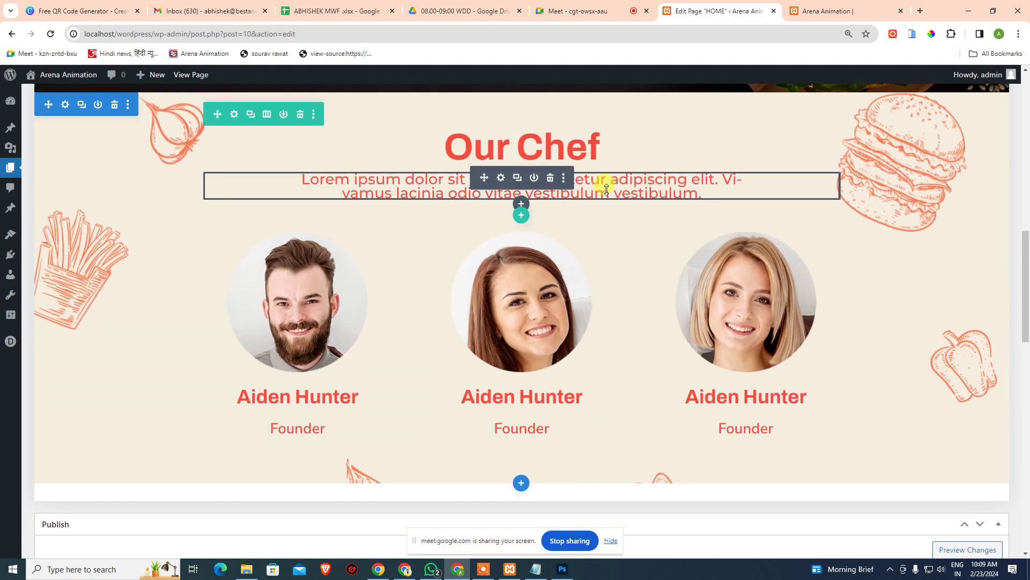
Change the job titles under the second and third chefs to Co-Founder and save each text module.
click(612, 184)
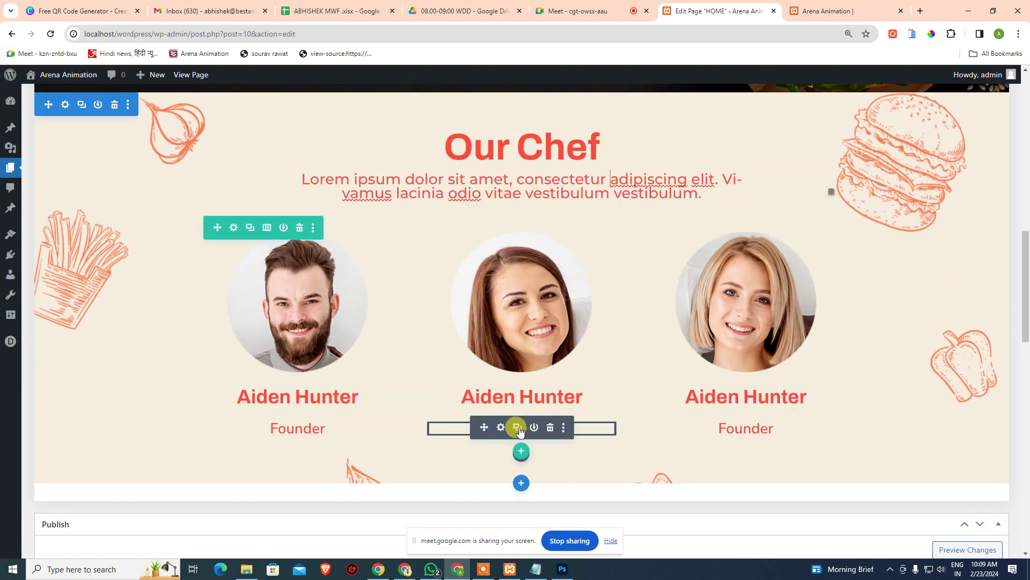
click(501, 428)
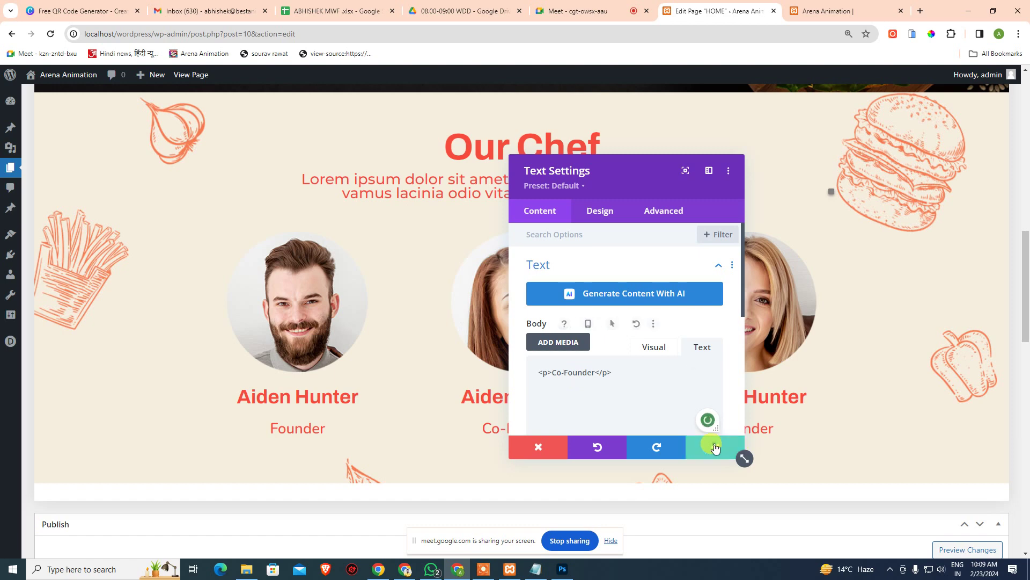
click(734, 449)
click(725, 428)
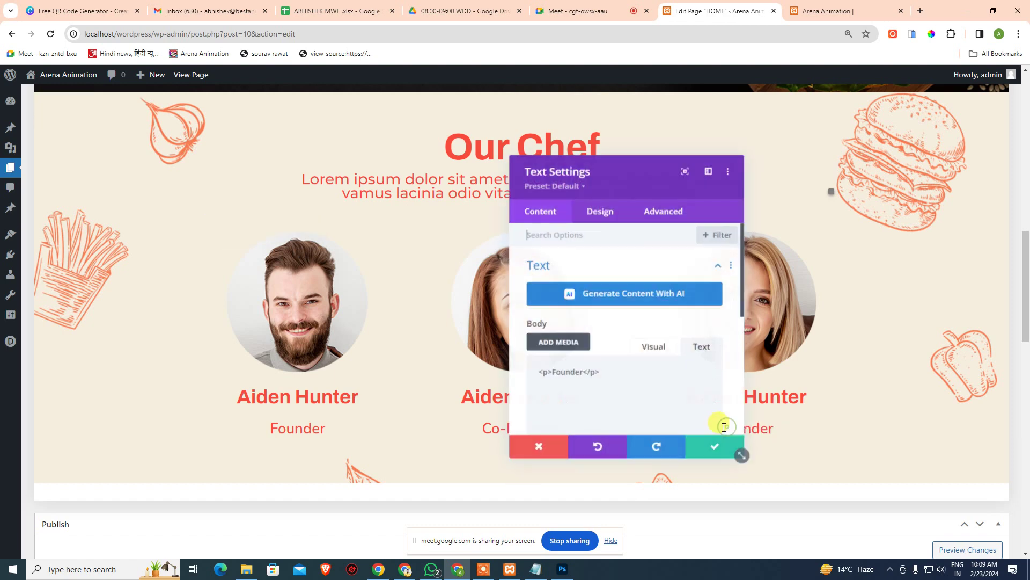
text(Co-)
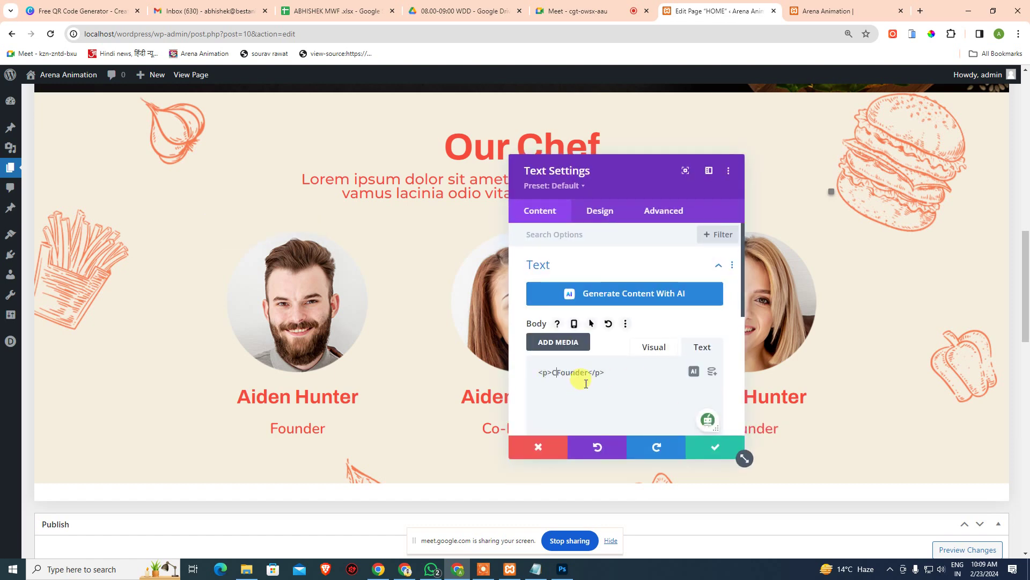
click(714, 447)
Save the HOME page and check the Our Chef section against the Photoshop design.
scroll(762, 360, up, 3)
click(640, 275)
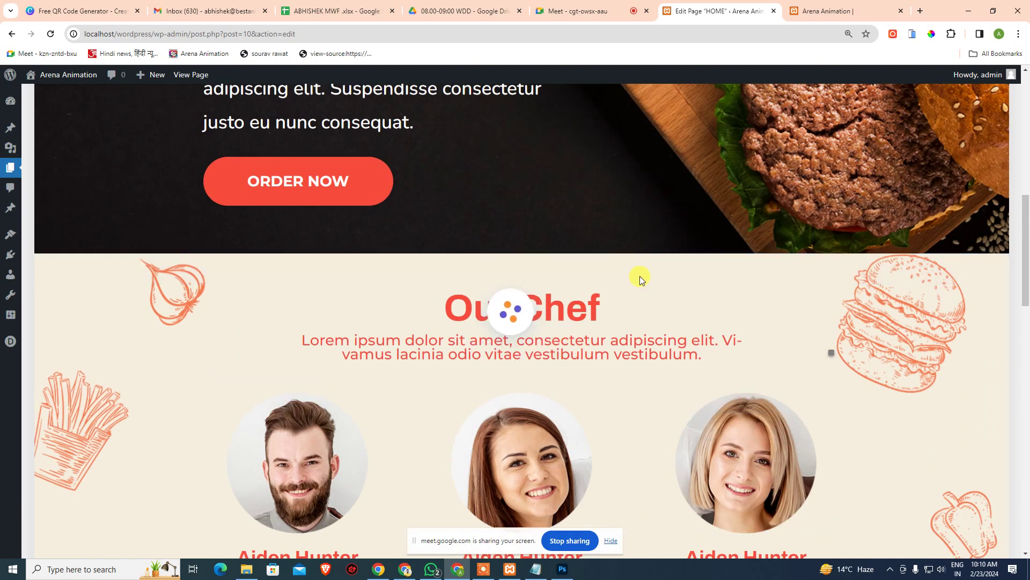
scroll(688, 314, down, 3)
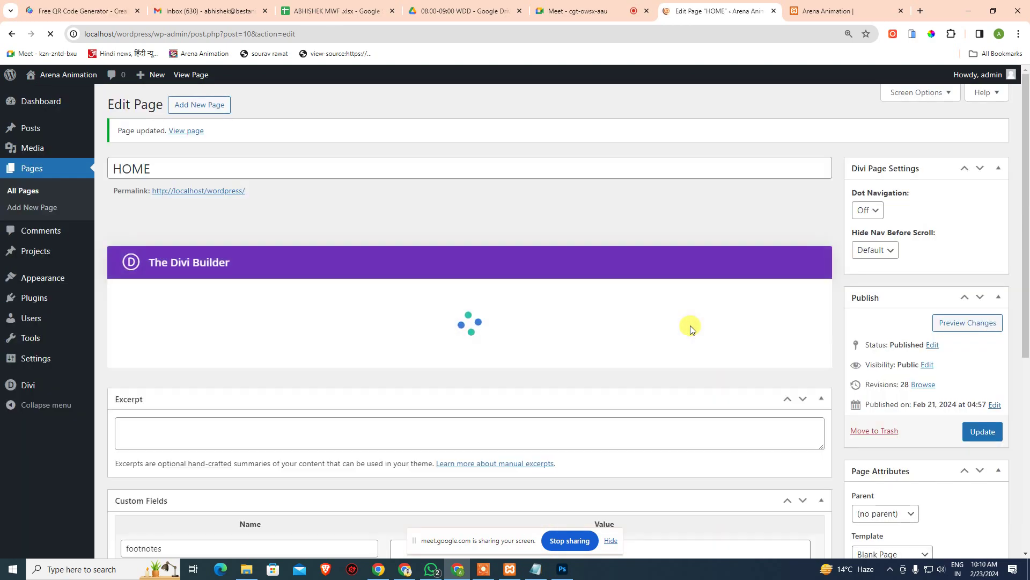
click(562, 568)
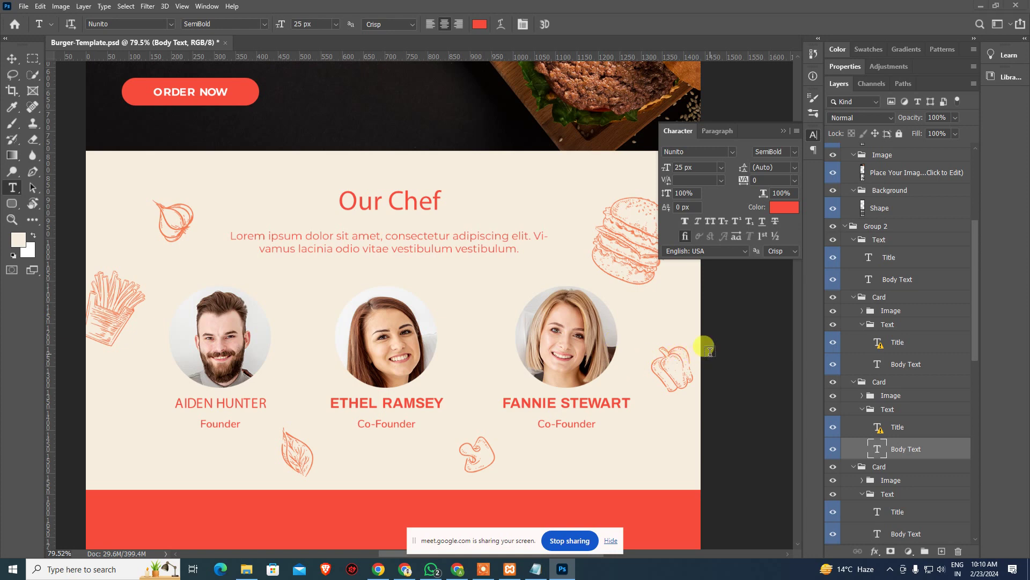
key(alt+Tab)
In the builder's desktop view, enlarge the Our Chef section's bottom padding and increase its top padding to about 126 px.
scroll(557, 324, down, 7)
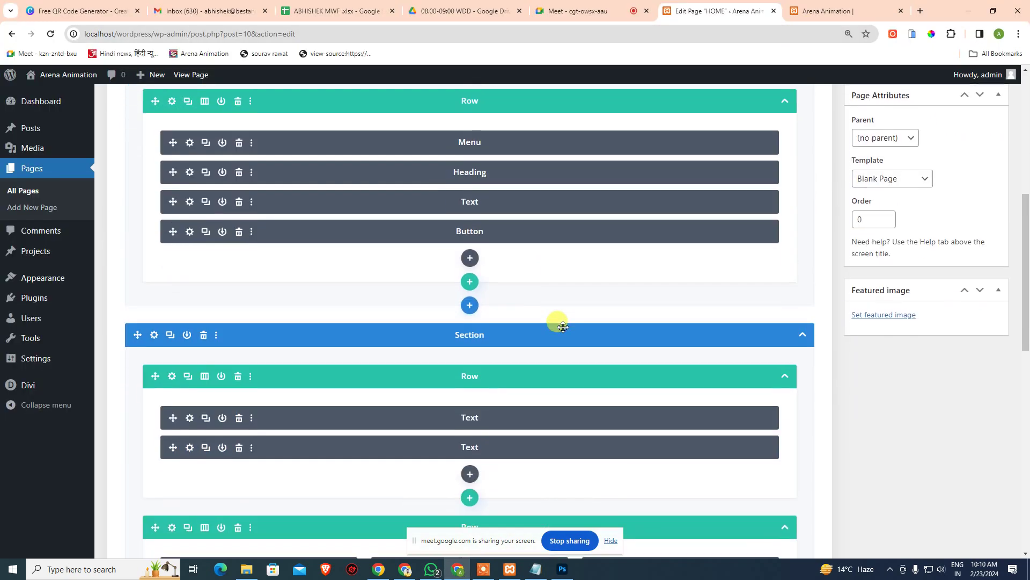
scroll(698, 161, up, 5)
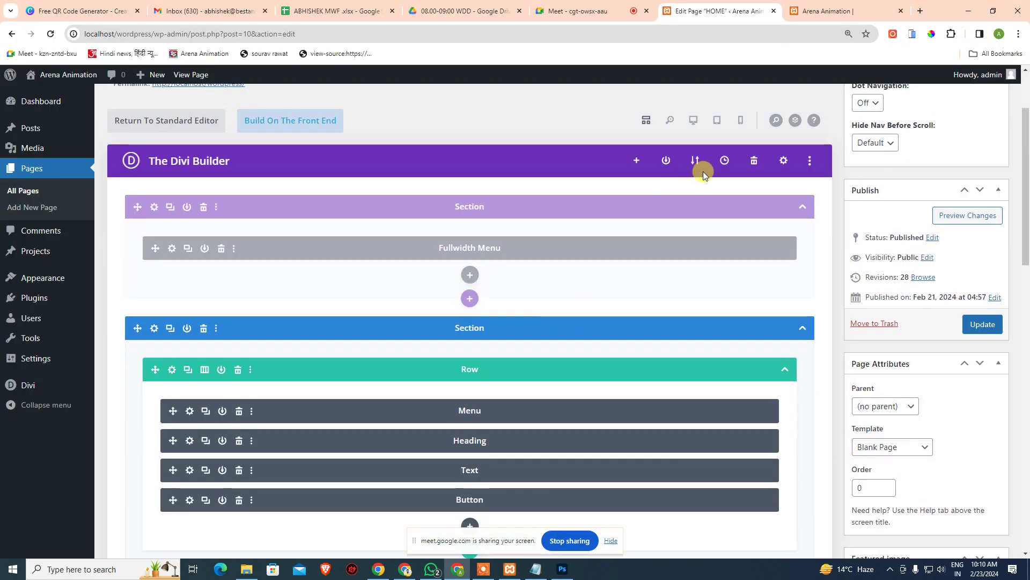
click(692, 120)
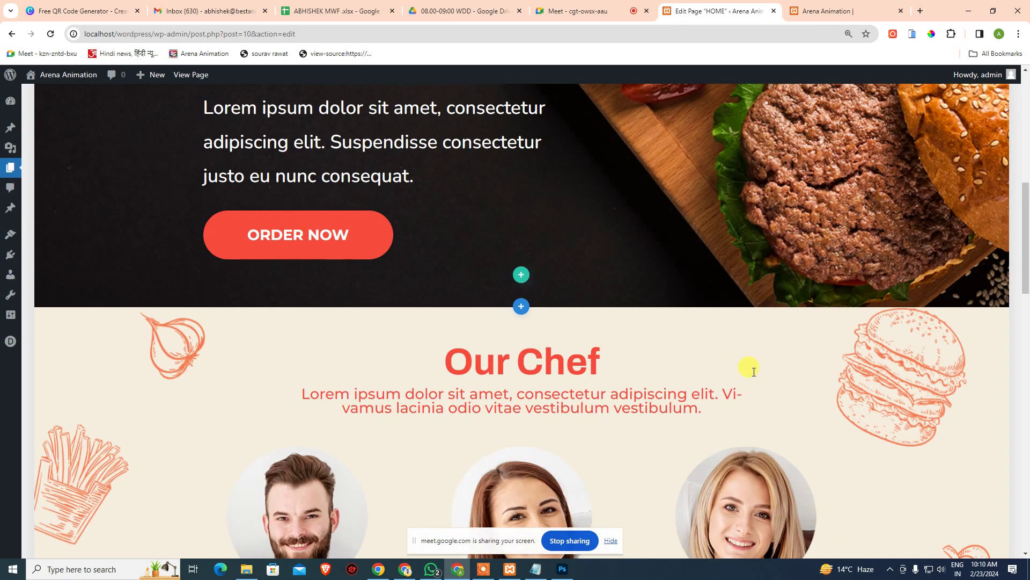
scroll(754, 371, down, 4)
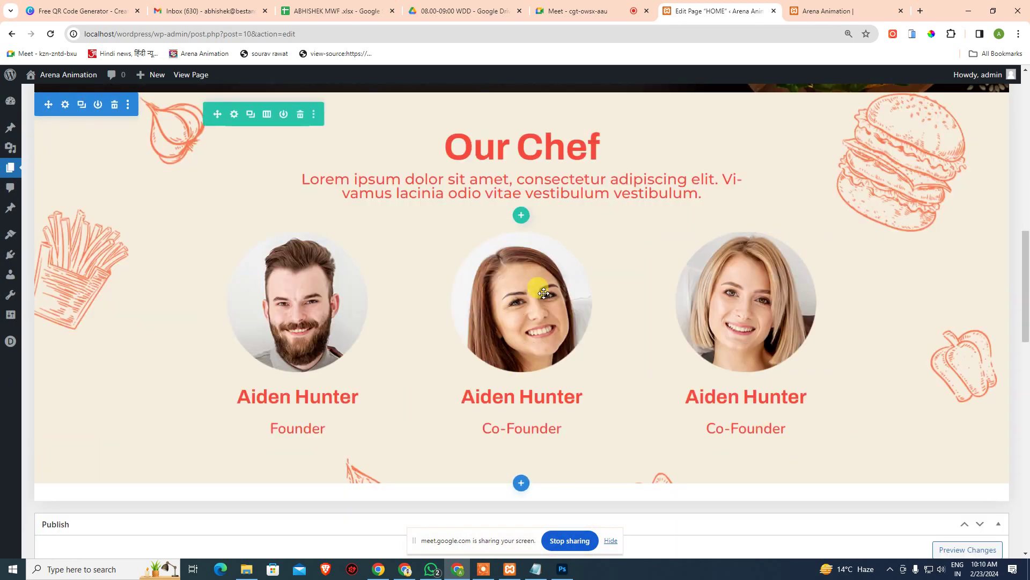
scroll(310, 214, up, 1)
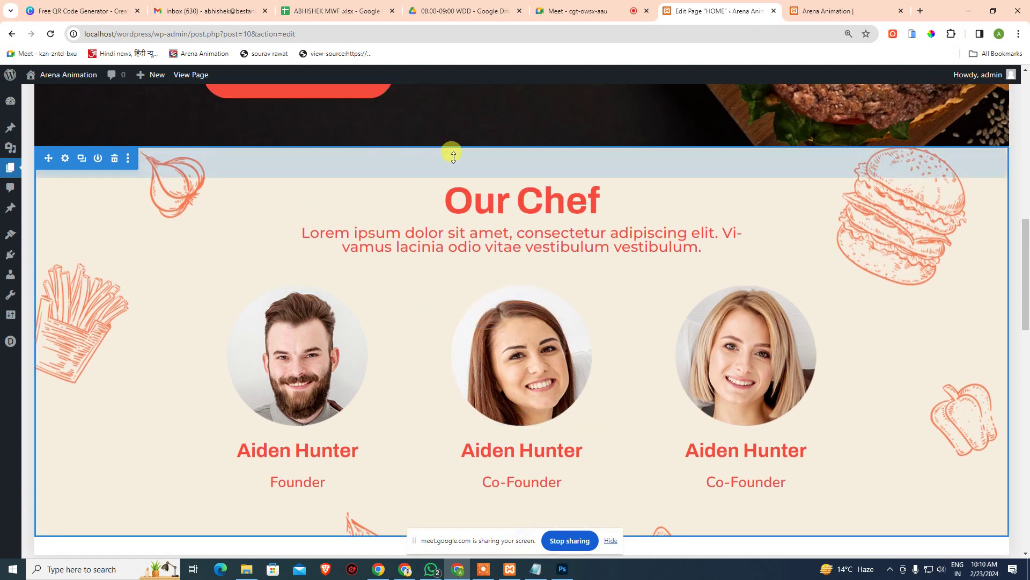
scroll(695, 497, down, 2)
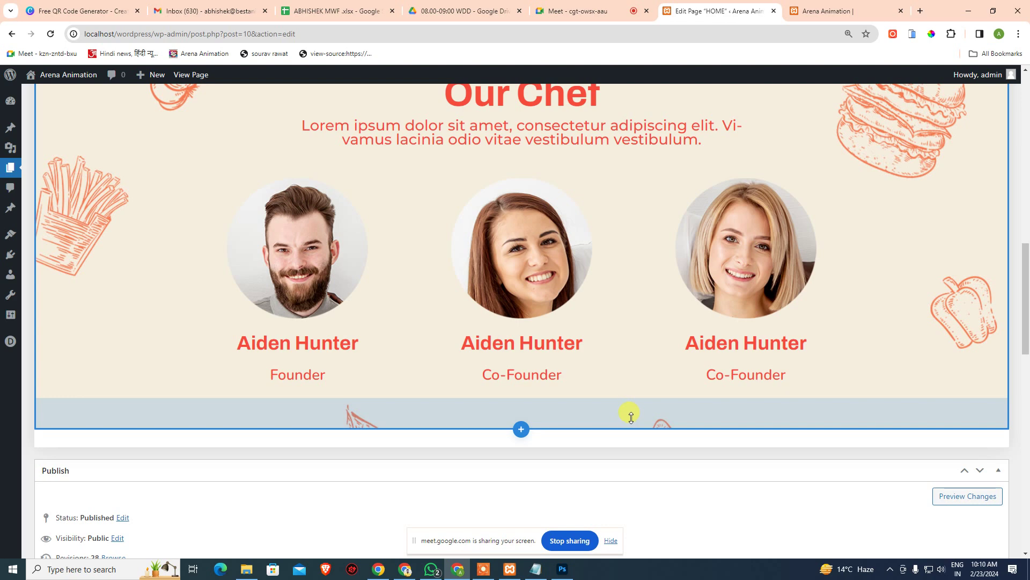
drag(631, 404, 633, 449)
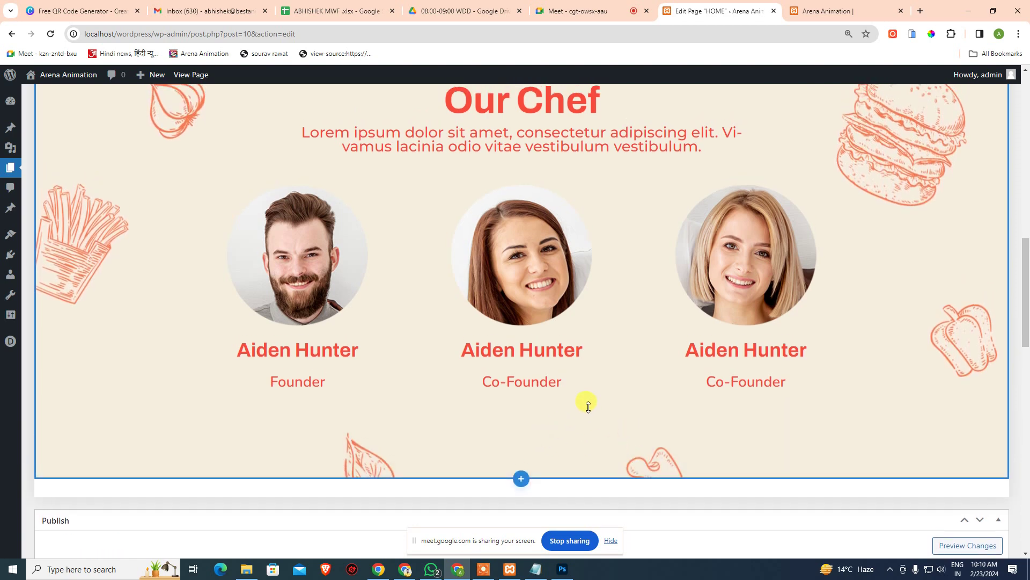
scroll(578, 311, up, 4)
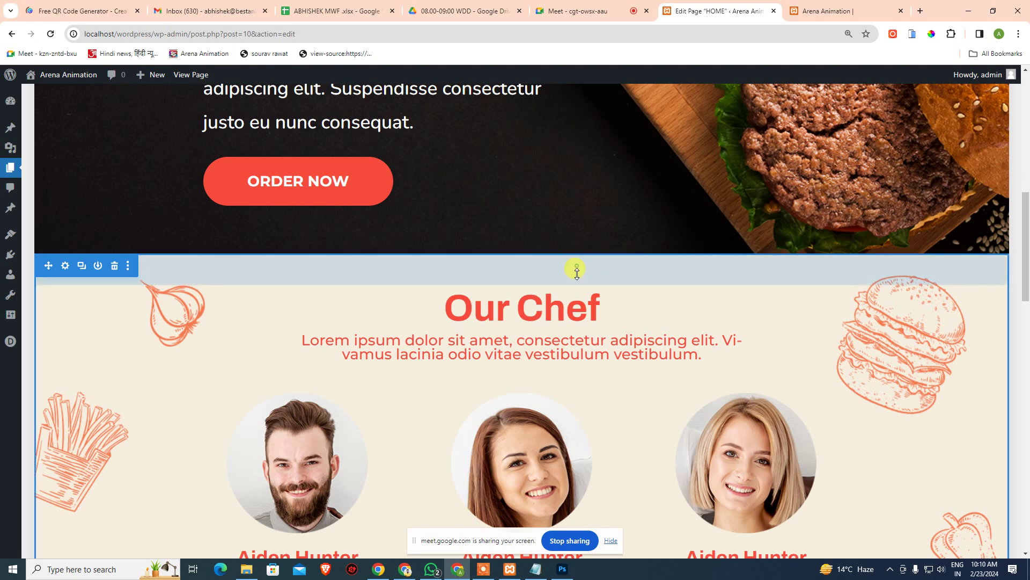
drag(577, 272, 579, 313)
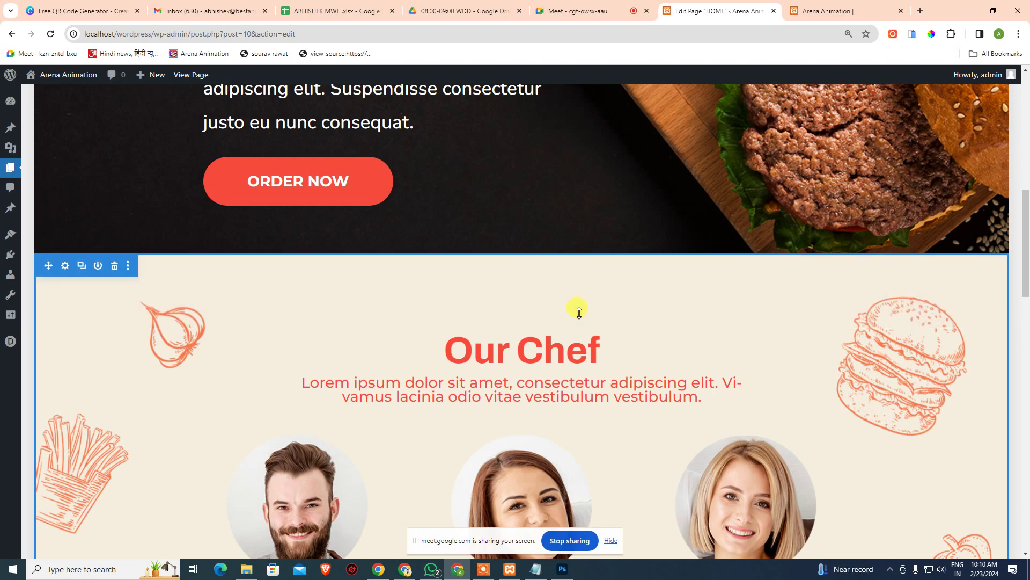
scroll(639, 363, down, 4)
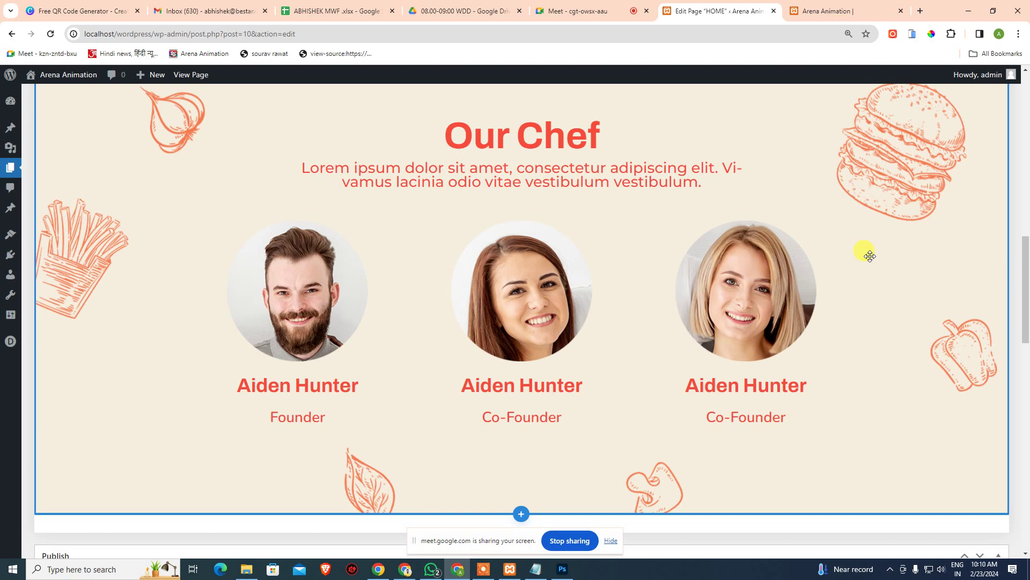
Review the spacing above and below the Our Chef section and save the HOME page.
scroll(476, 292, up, 6)
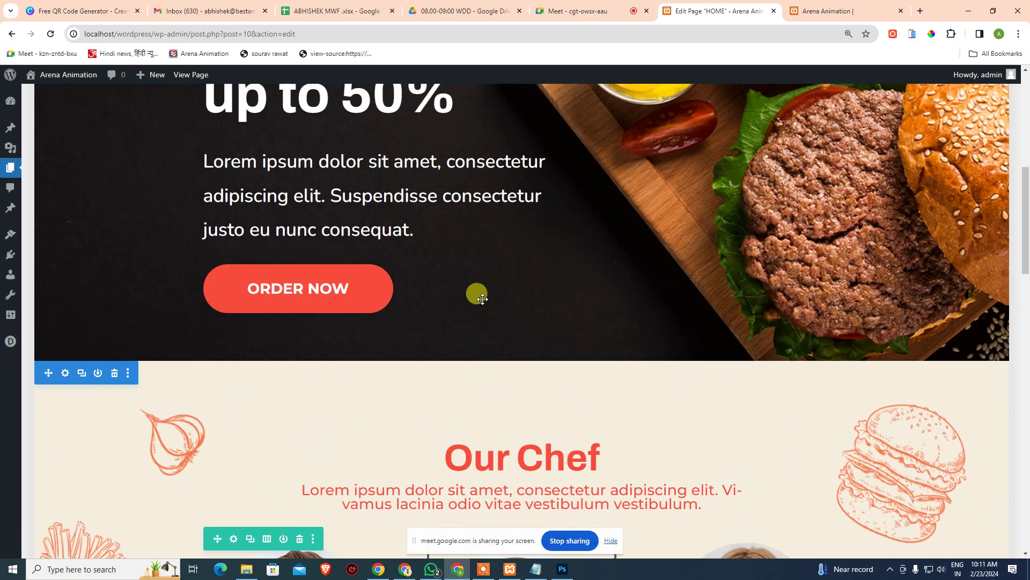
scroll(472, 322, down, 9)
scroll(403, 329, up, 6)
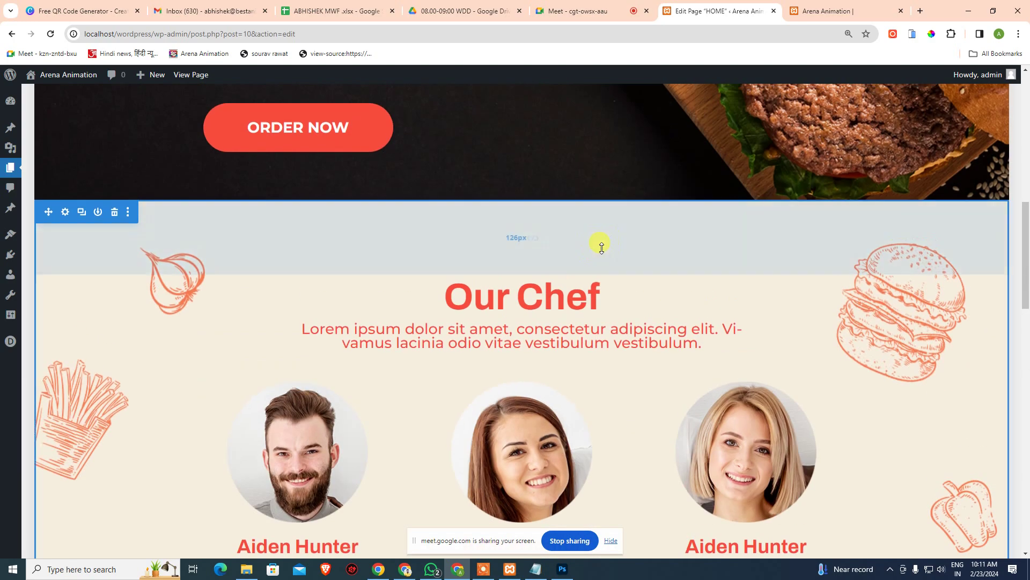
click(601, 248)
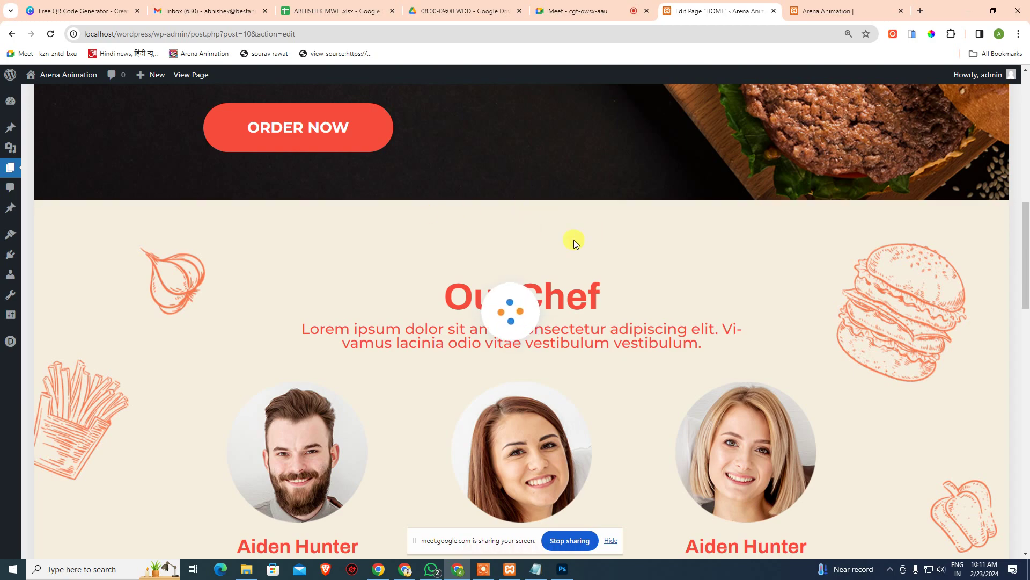
scroll(486, 401, down, 4)
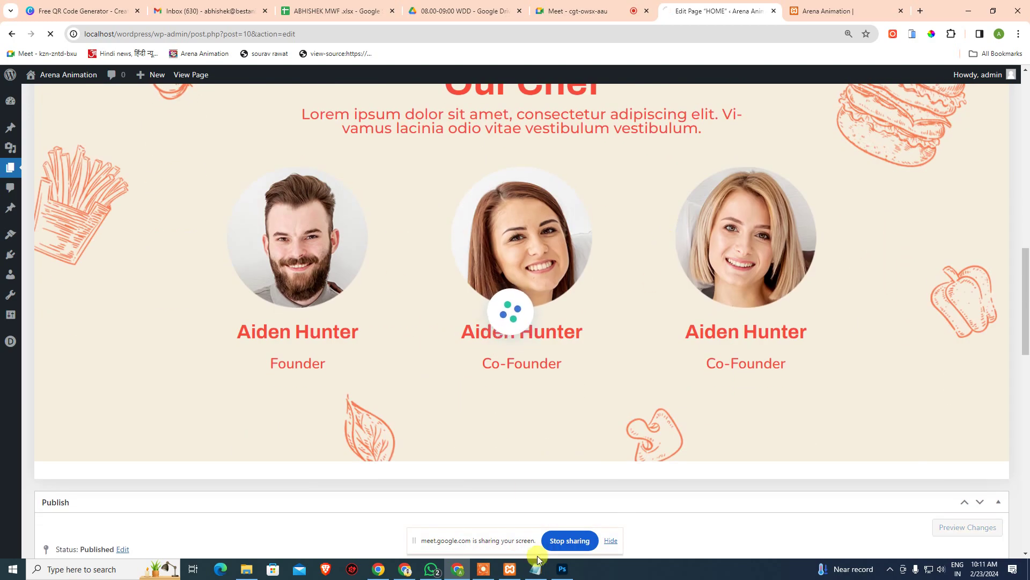
Switch to Photoshop, activate the Move tool and examine the Statistics section below Our Chef in the design.
click(562, 570)
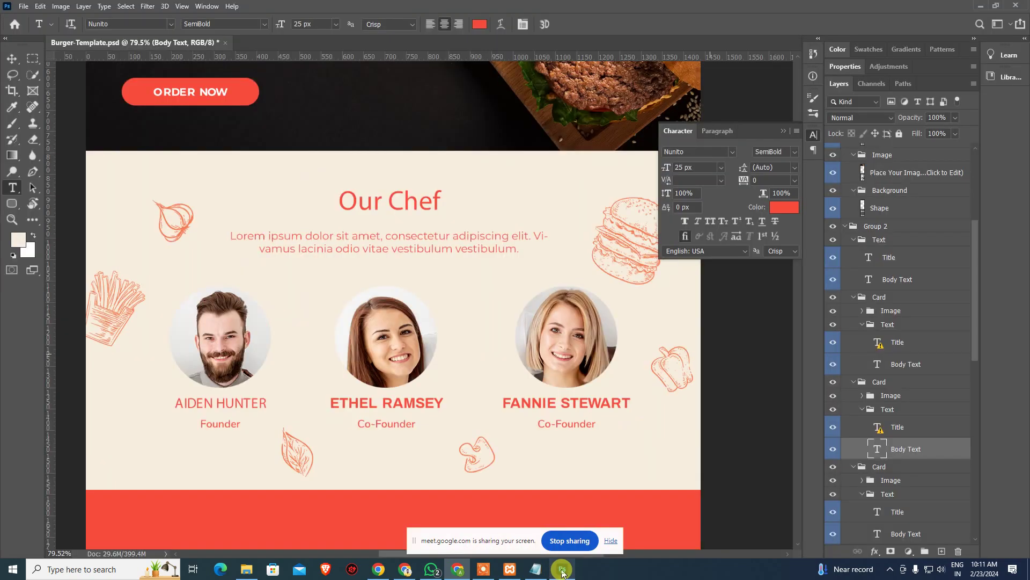
click(11, 58)
click(379, 252)
drag(446, 362, 462, 142)
drag(462, 249, 468, 196)
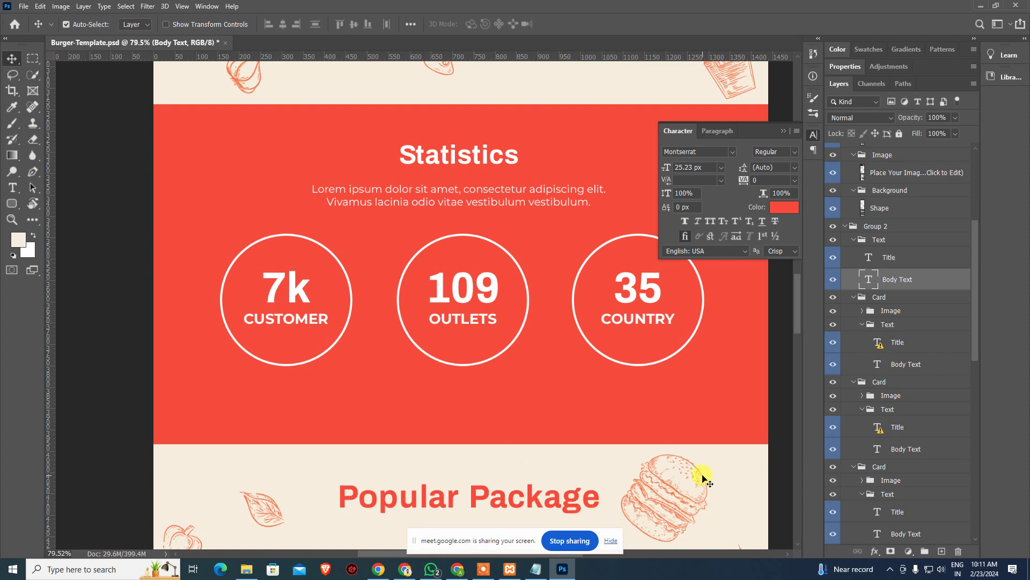
scroll(533, 320, up, 5)
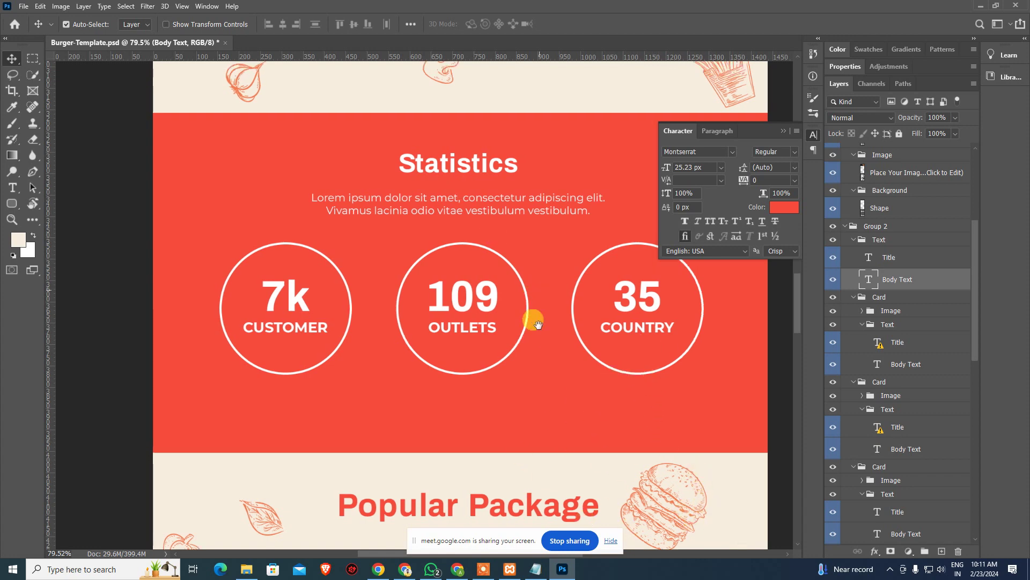
Return to the page editor and duplicate the Our Chef section in the Divi Builder wireframe.
key(alt+Tab)
scroll(698, 413, down, 10)
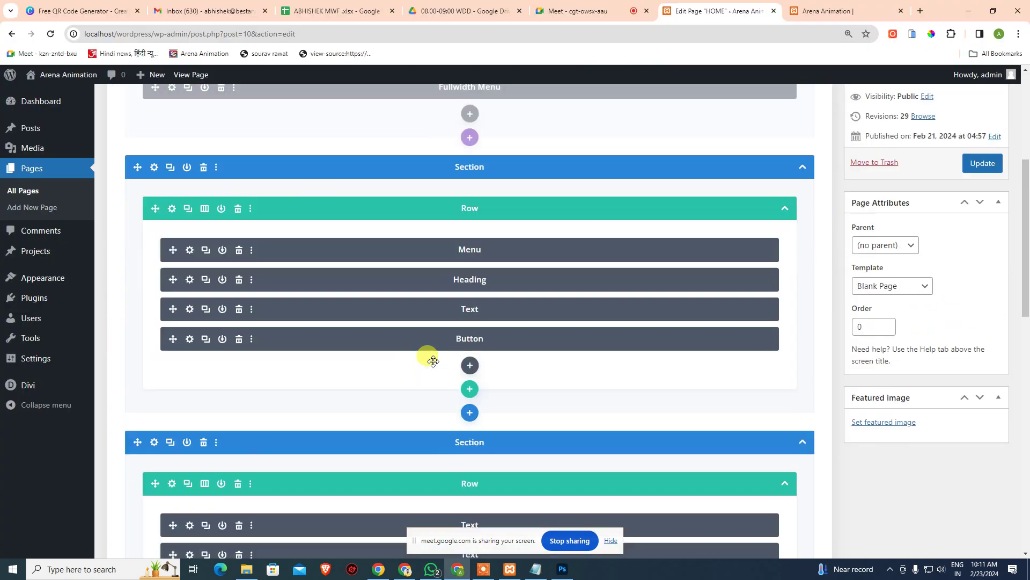
scroll(437, 379, down, 5)
scroll(384, 341, up, 6)
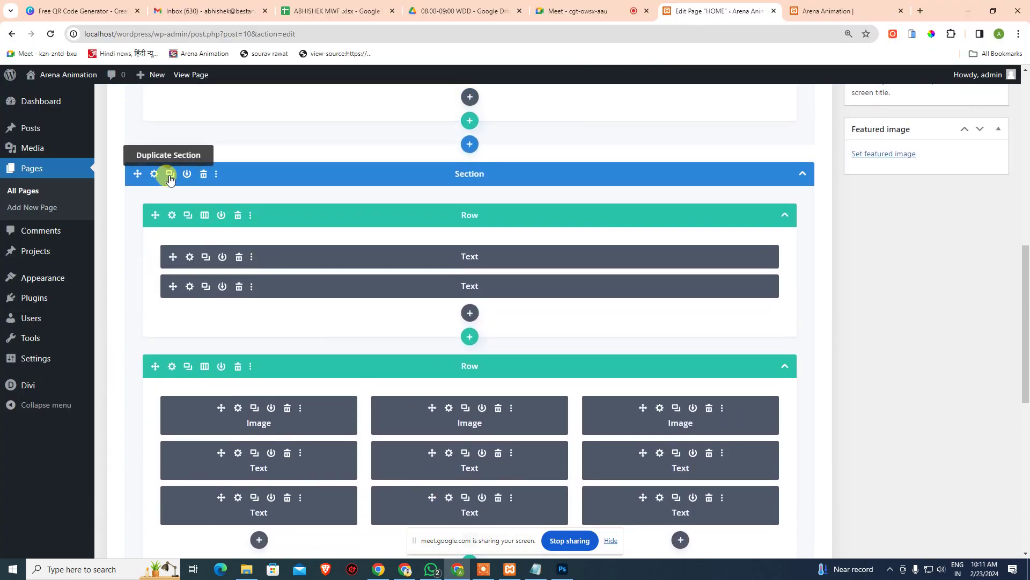
click(170, 175)
scroll(498, 334, down, 8)
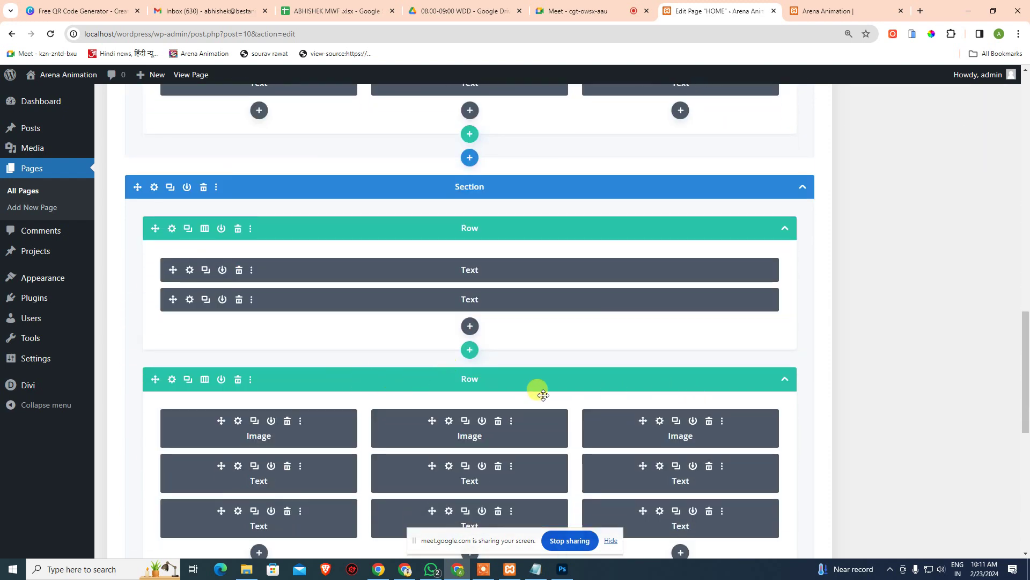
Look through the rows and modules of the original and duplicated sections in the page structure.
scroll(469, 366, down, 4)
scroll(592, 396, down, 6)
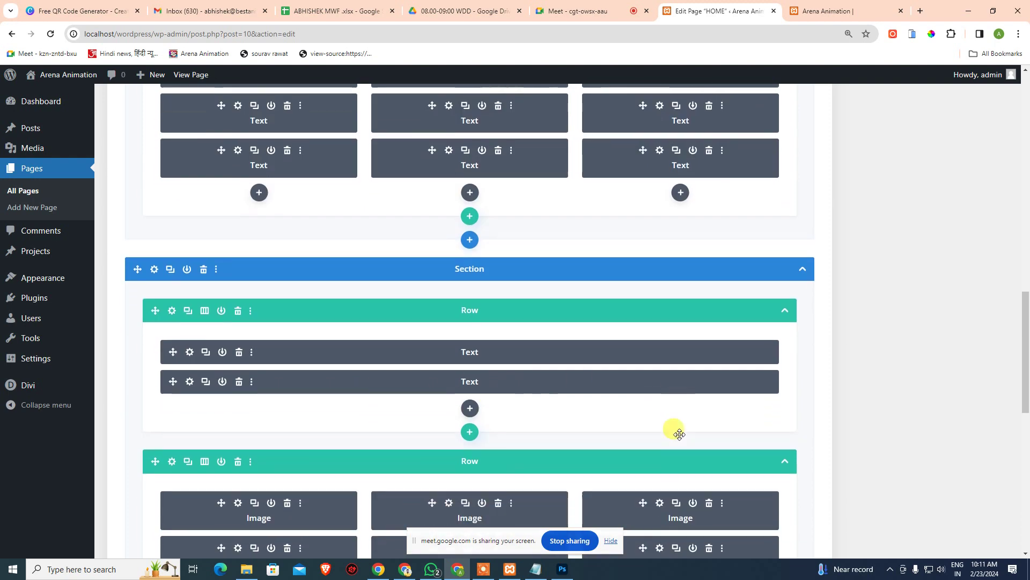
scroll(333, 435, up, 4)
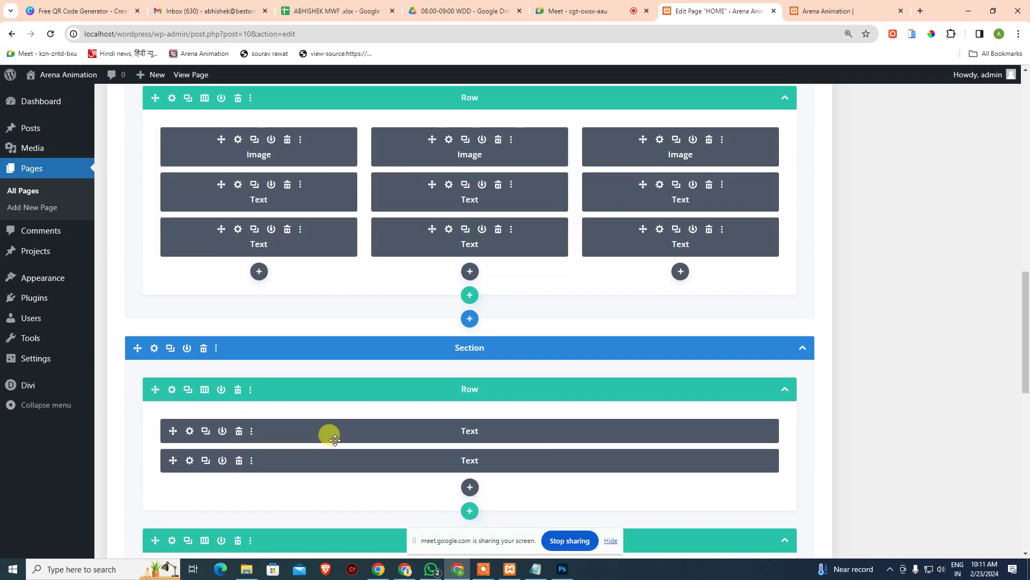
scroll(330, 439, down, 5)
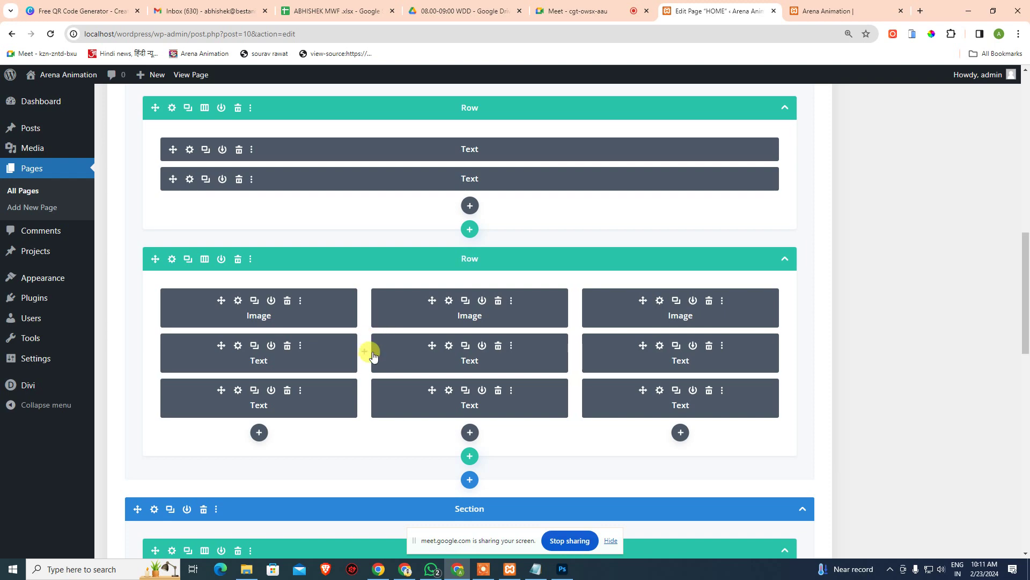
scroll(587, 276, down, 10)
scroll(613, 268, up, 2)
scroll(613, 268, up, 1)
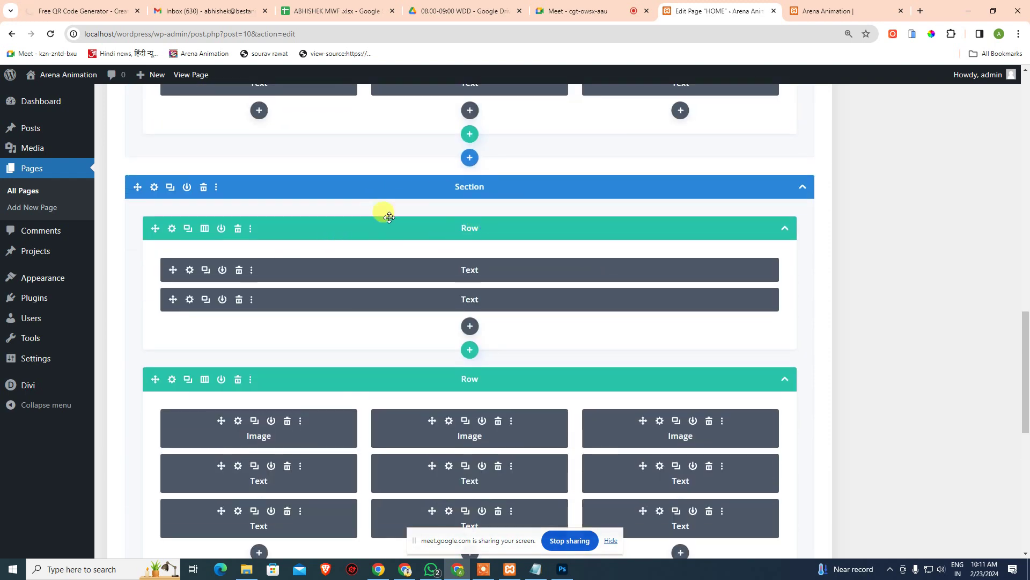
scroll(421, 230, down, 3)
scroll(414, 237, up, 4)
scroll(483, 240, up, 2)
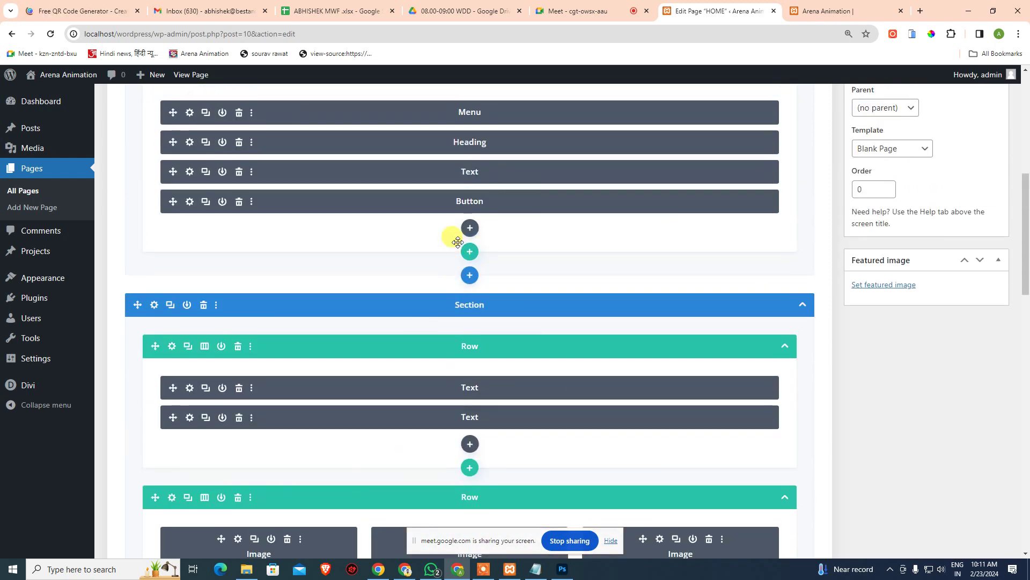
scroll(457, 242, up, 4)
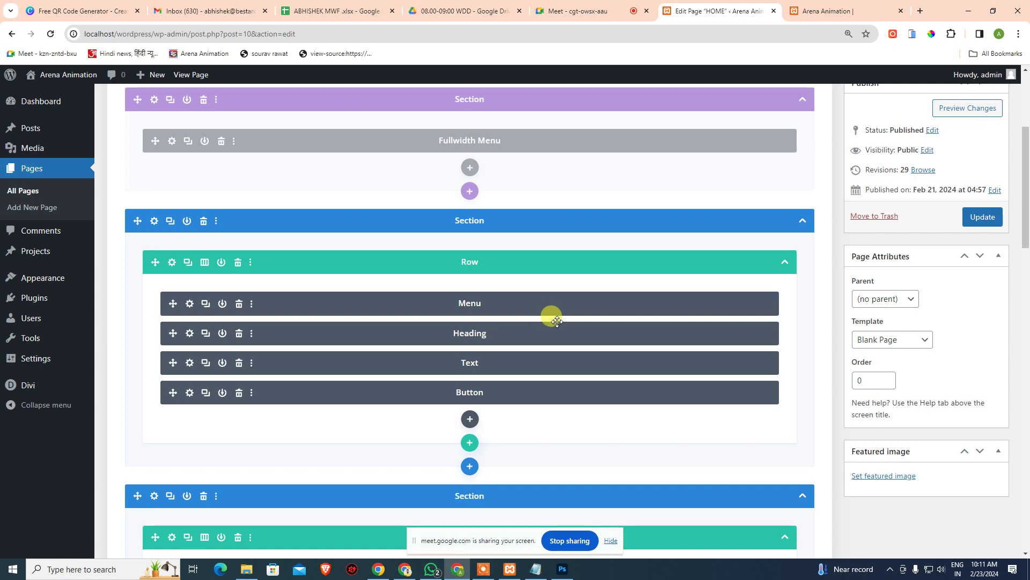
Look at the hero section at the start of the Photoshop design and return to the page editor.
key(alt+Tab)
scroll(480, 128, up, 15)
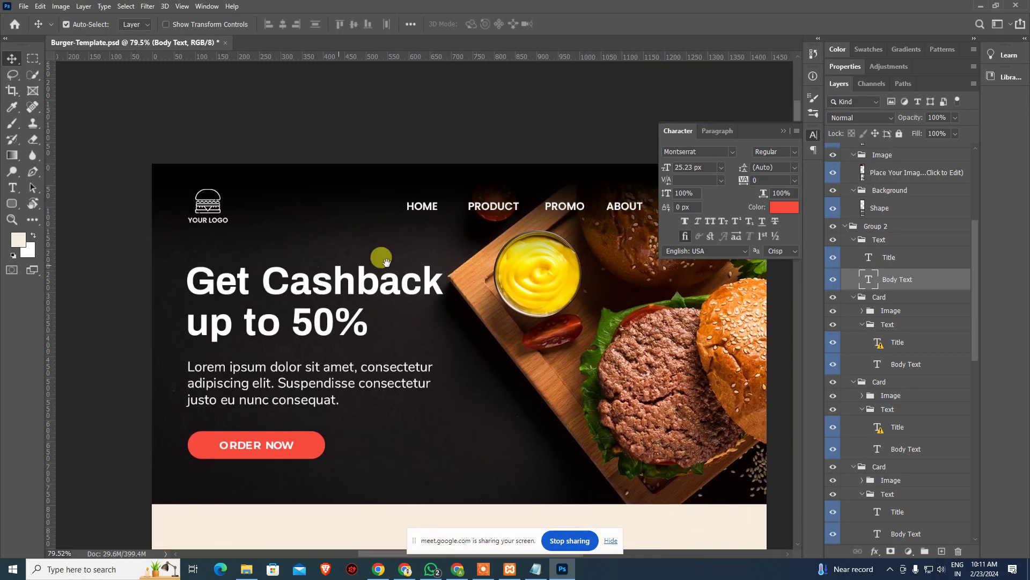
key(alt+Tab)
scroll(515, 294, up, 4)
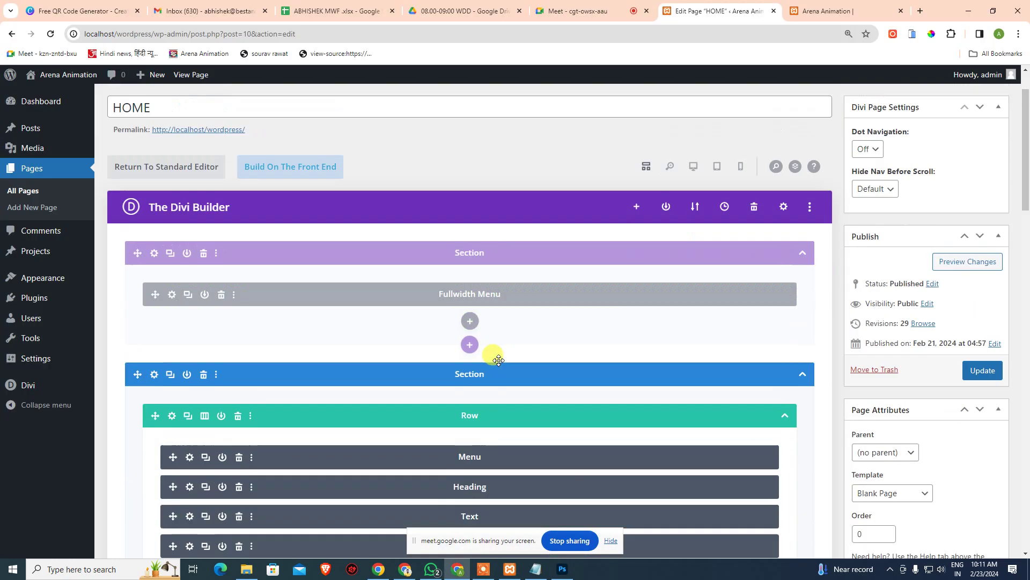
Label the section holding the menu, heading, text and button as Header, and the section below it as Our Chef.
scroll(472, 382, down, 2)
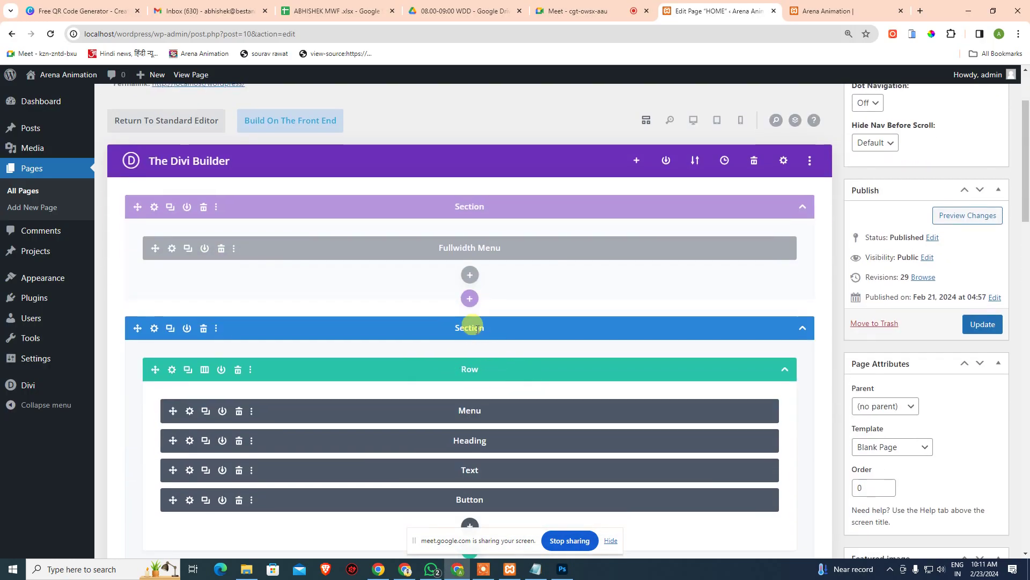
double_click(573, 338)
text(Header)
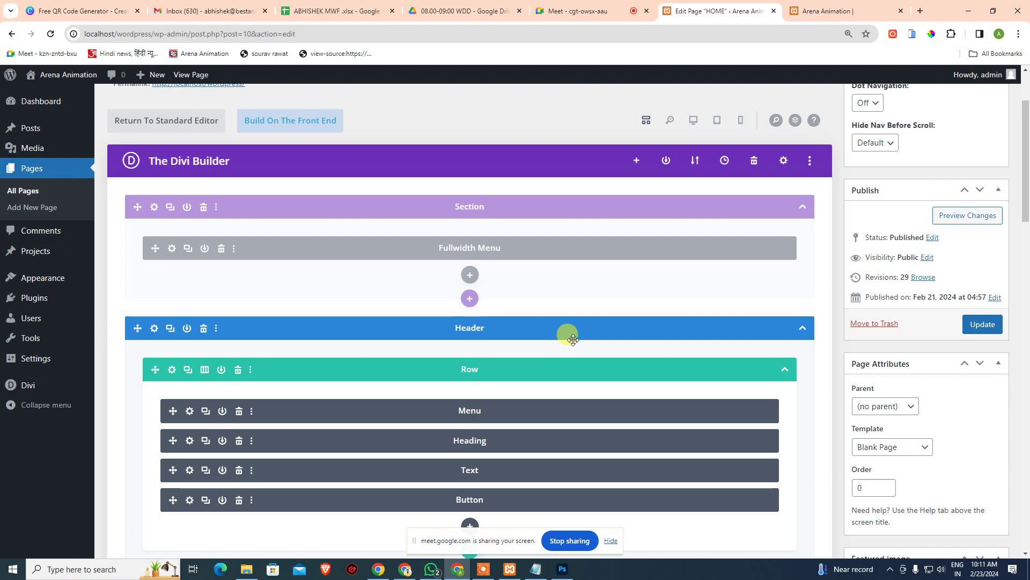
scroll(501, 166, down, 10)
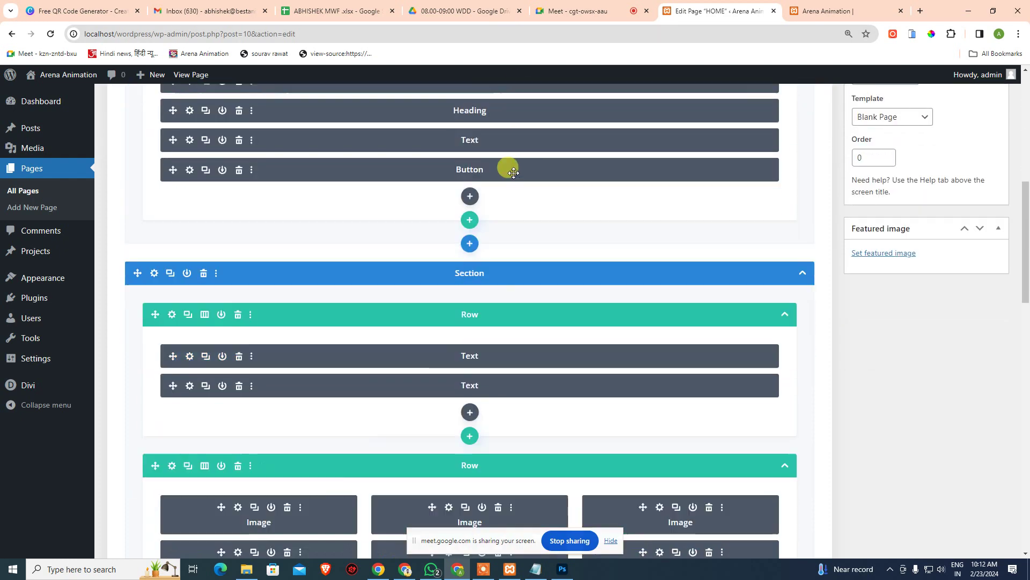
scroll(492, 199, up, 3)
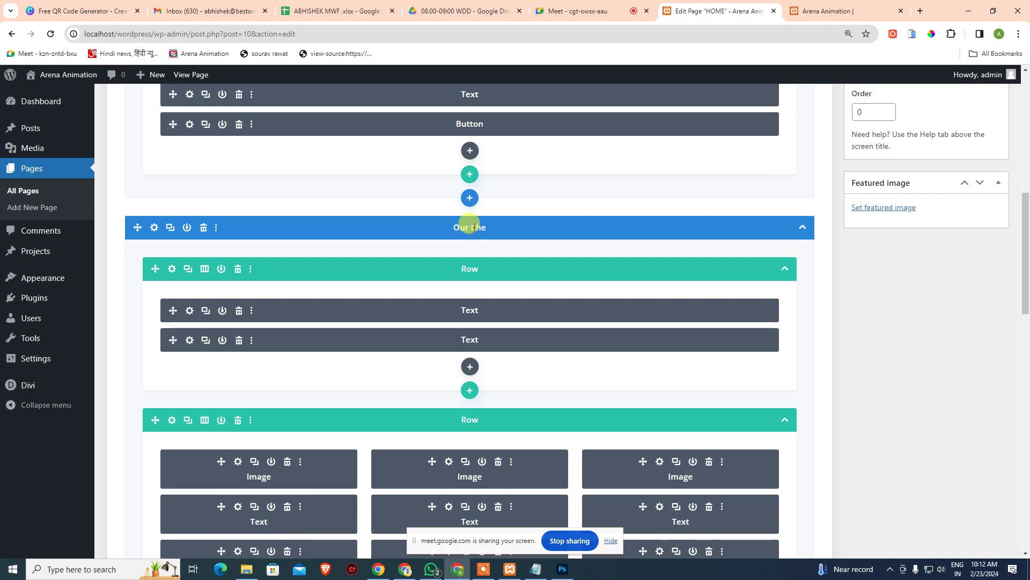
Switch to Photoshop and open the Statistics section's title for editing, replacing its missing font with the default.
scroll(469, 225, down, 7)
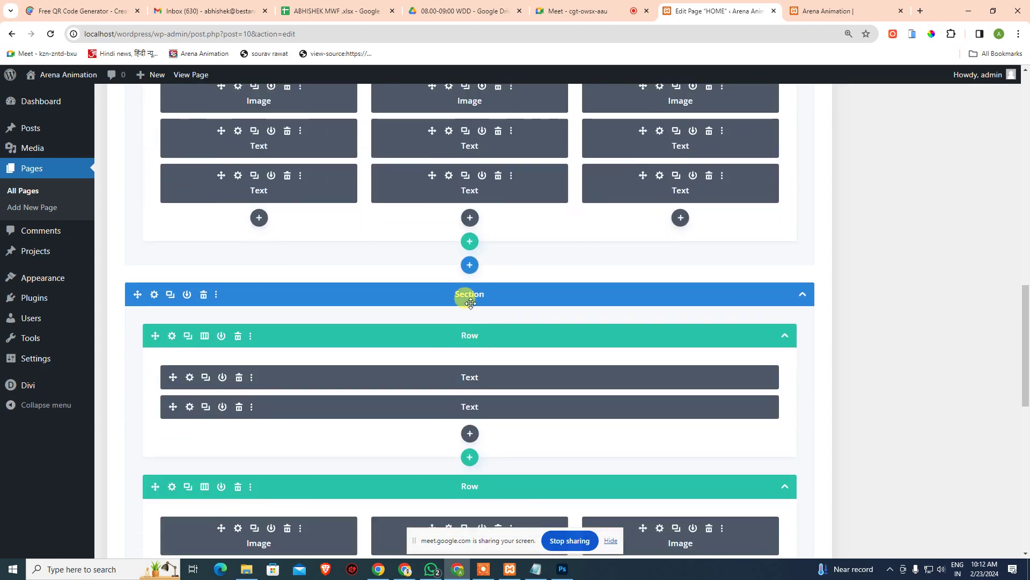
key(alt+Tab)
scroll(483, 395, down, 10)
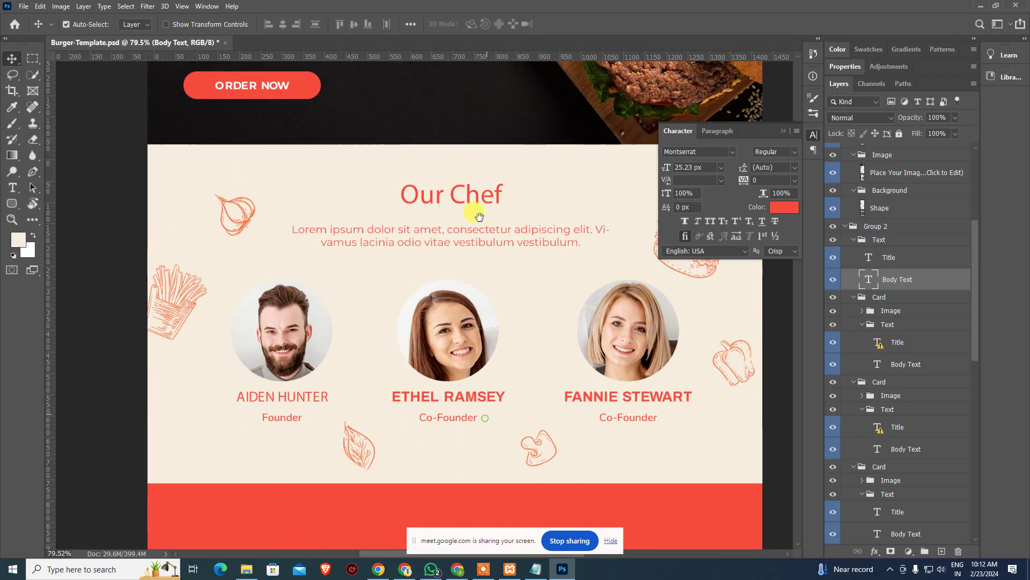
scroll(483, 318, down, 12)
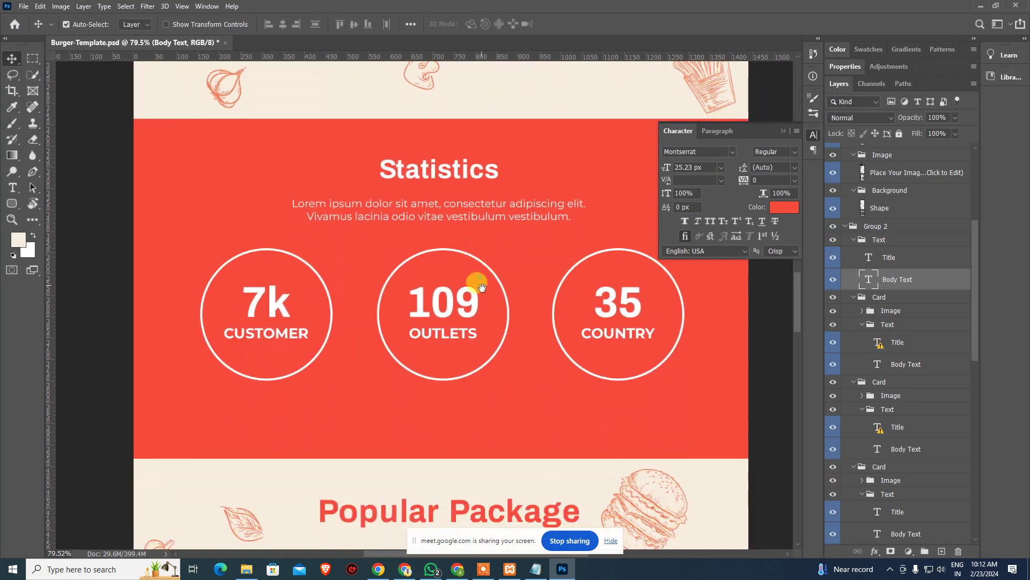
double_click(442, 199)
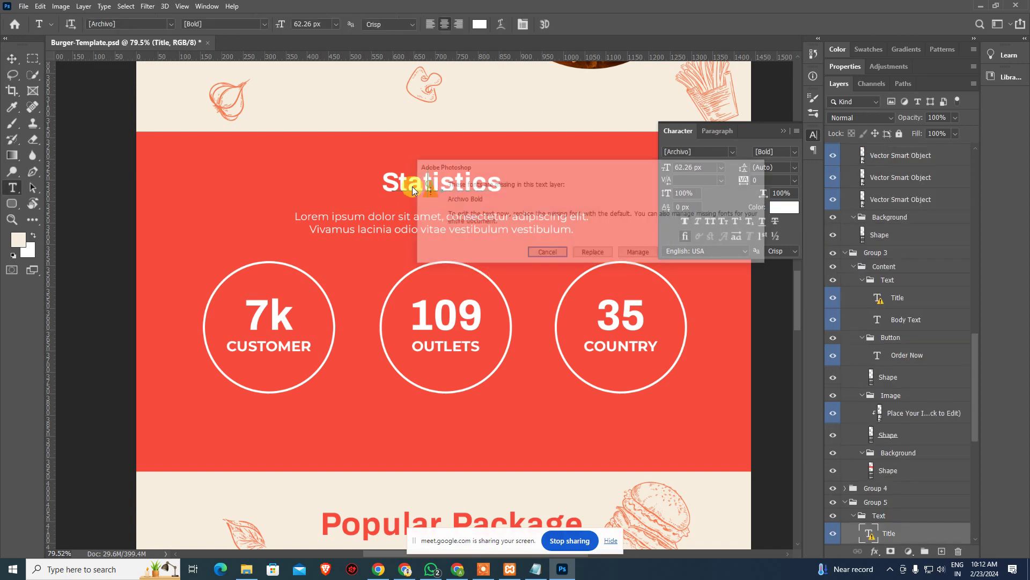
click(591, 254)
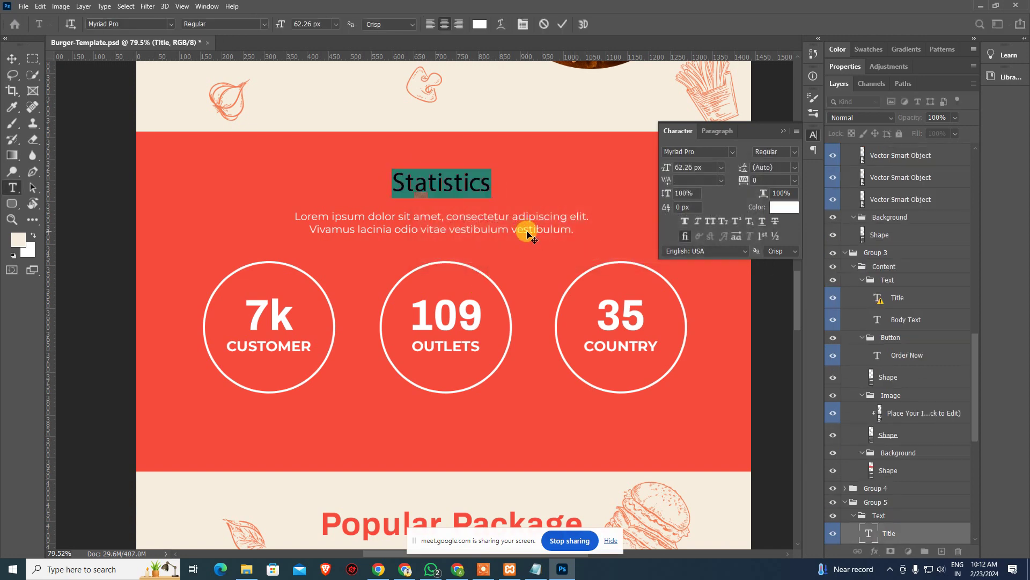
Return to the page editor and label the duplicated section below Our Chef as Statistics.
key(alt+Tab)
click(470, 292)
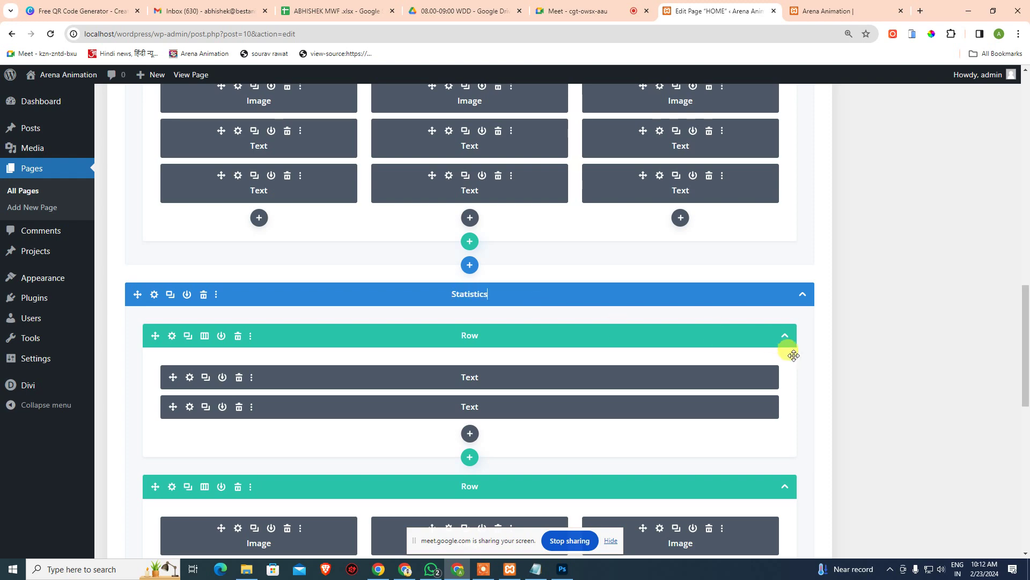
scroll(825, 357, up, 5)
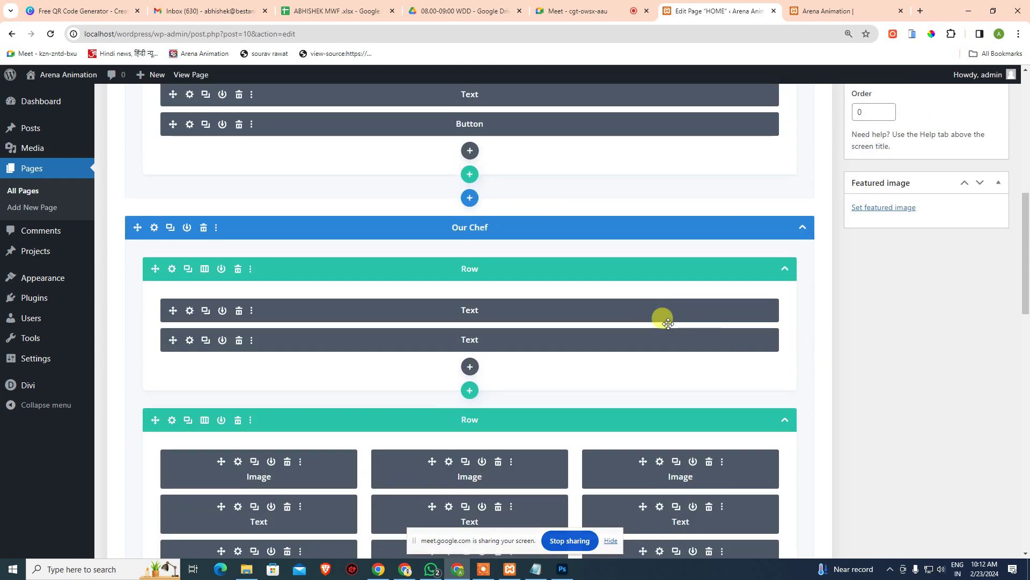
scroll(673, 344, down, 5)
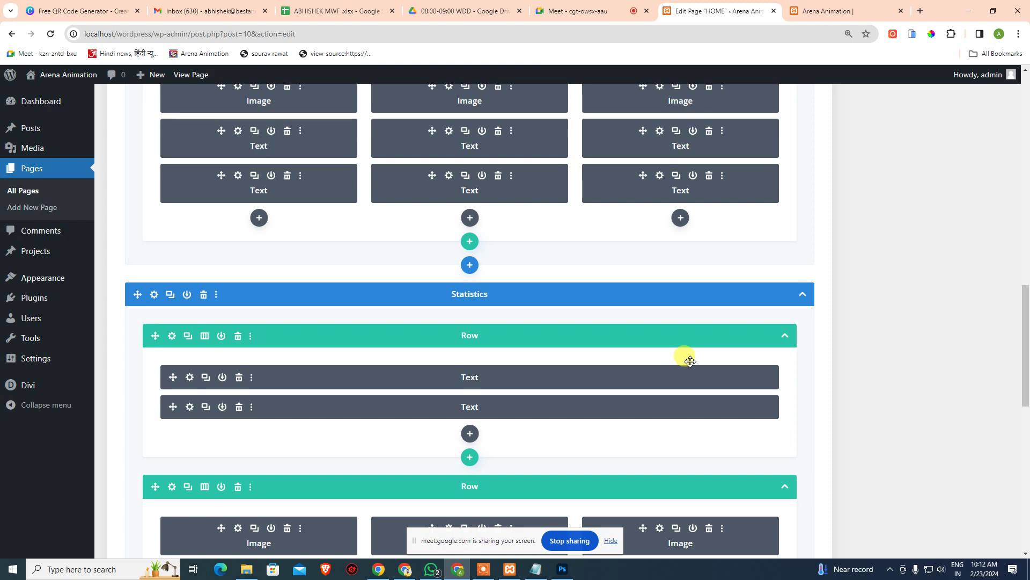
Switch to Photoshop, finish editing the Statistics title in the design and return to the page editor.
scroll(639, 327, down, 2)
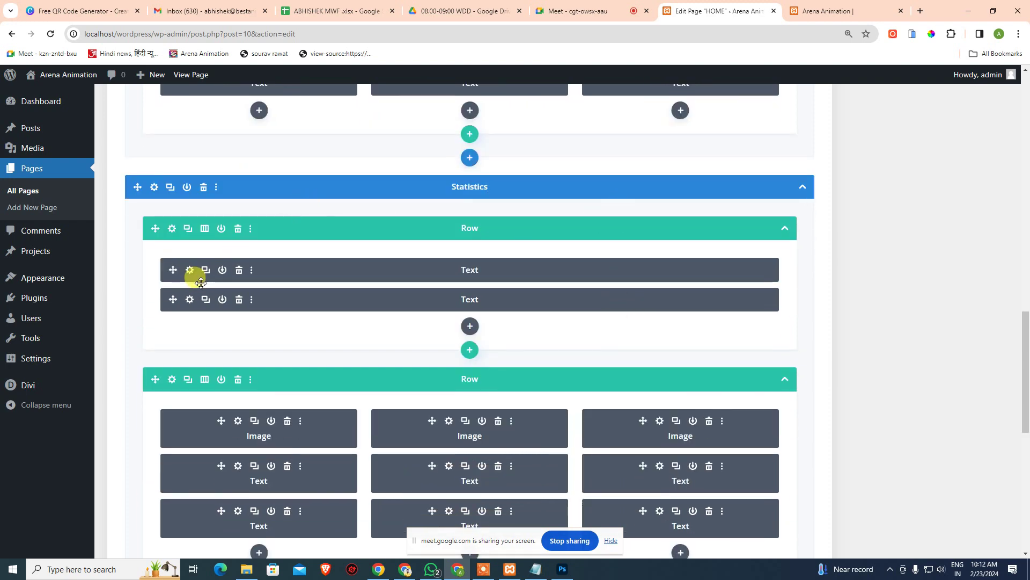
key(alt+Tab)
click(442, 187)
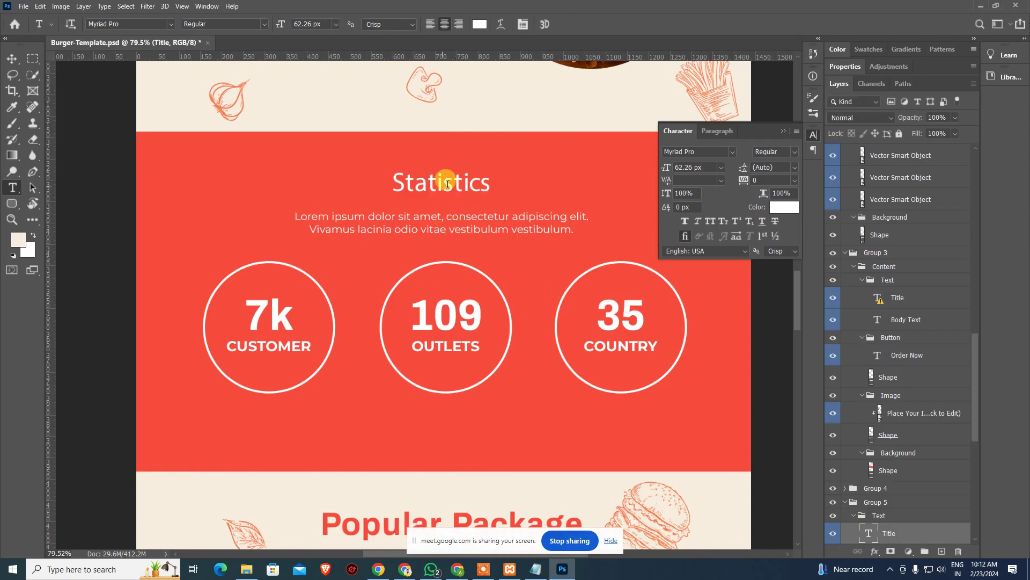
key(alt+Tab)
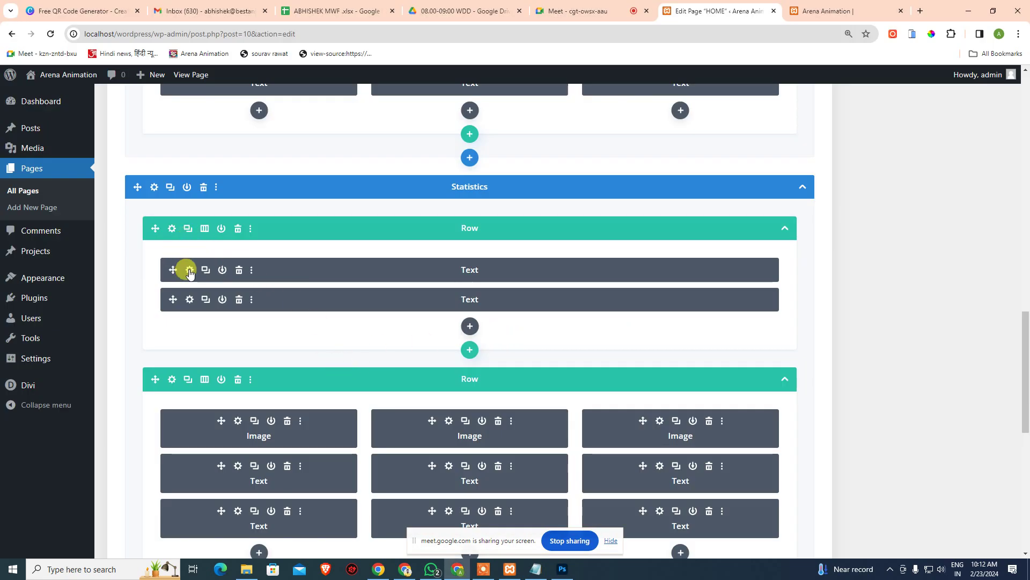
Replace the body text of the first text module in the Statistics section with Statistics, keeping the paragraph tags.
click(189, 270)
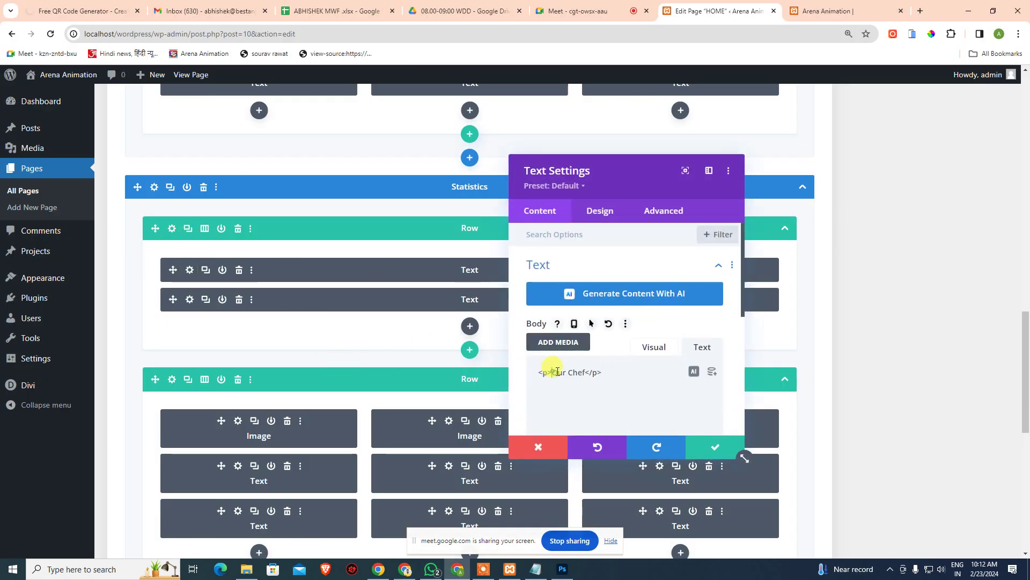
drag(553, 372, 582, 371)
text(Statistics)
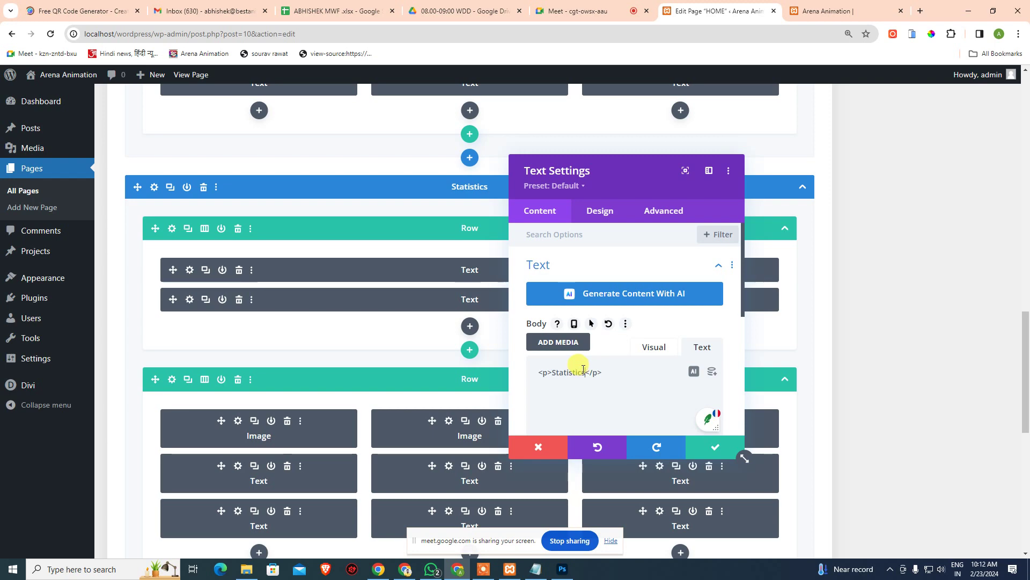
Check the font, size and colour of the Statistics title in the Photoshop design, and return to the page editor.
key(alt+Tab)
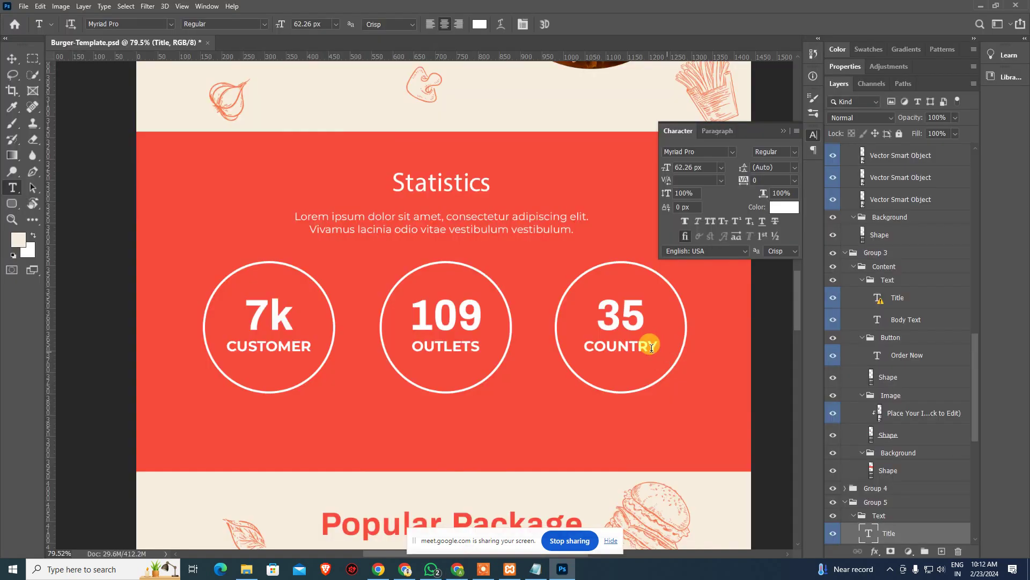
click(462, 177)
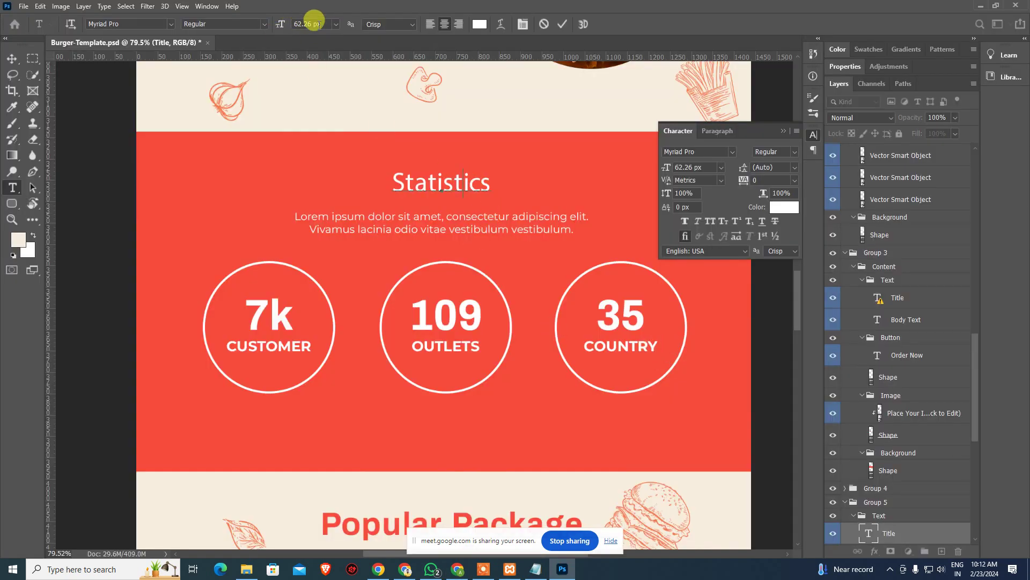
click(299, 142)
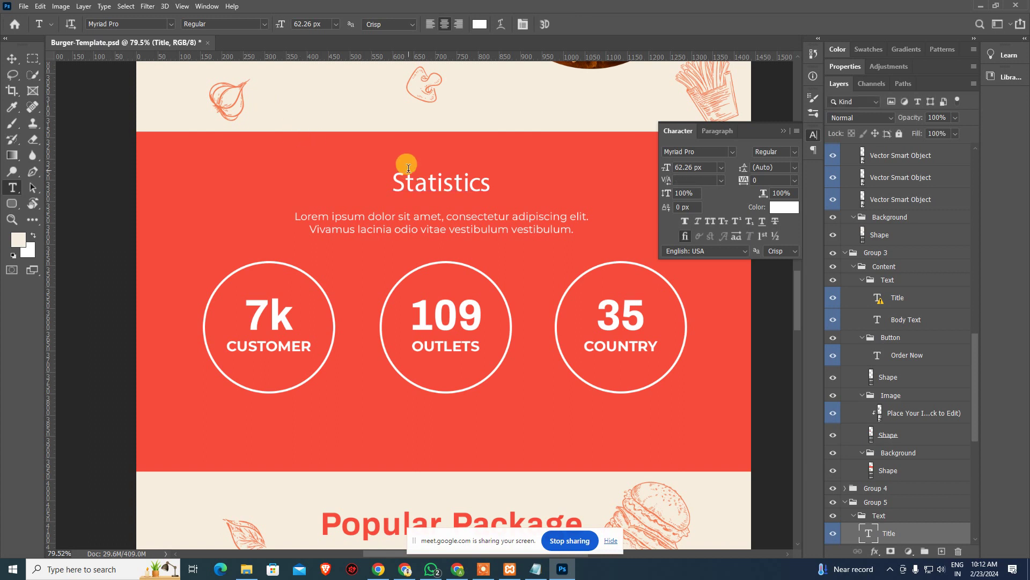
click(436, 187)
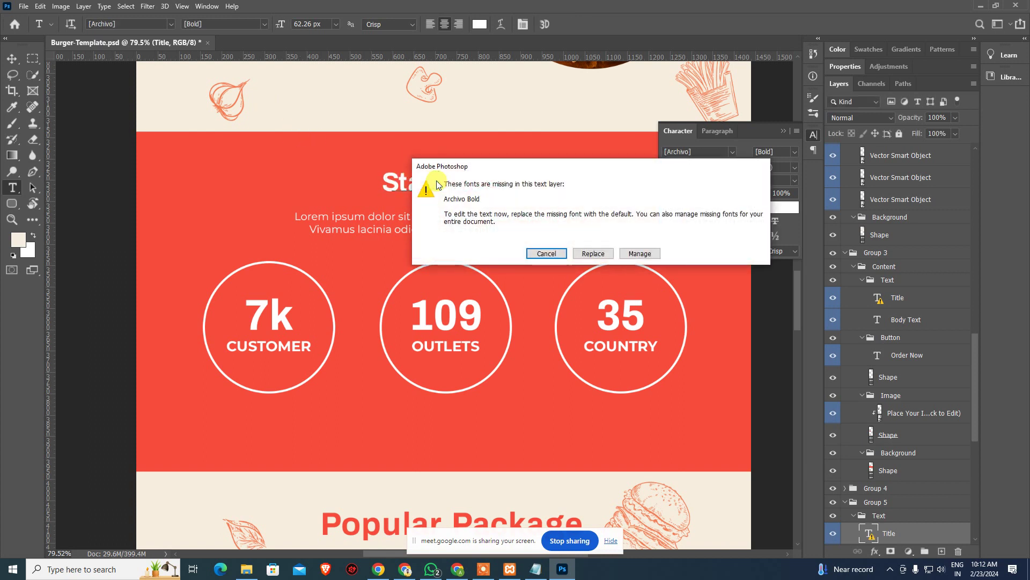
key(Return)
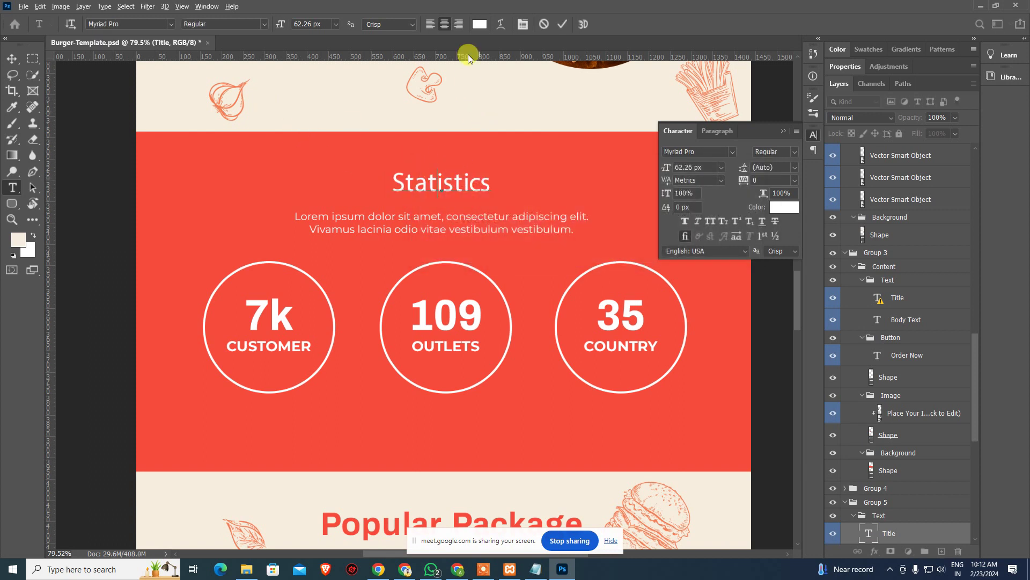
key(alt+Tab)
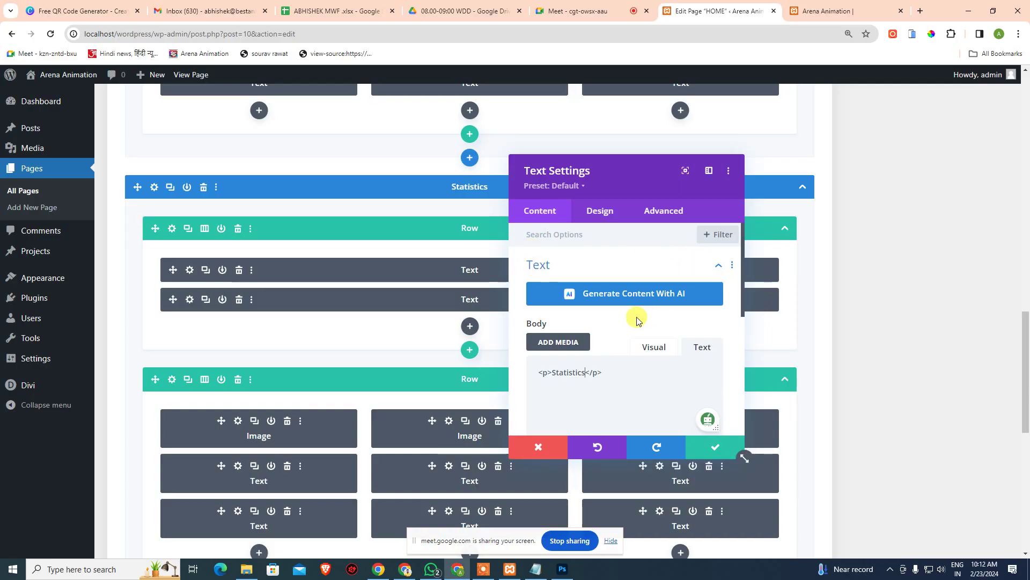
Set the Statistics heading's text colour to white (#ffffff) and save the text module.
click(601, 215)
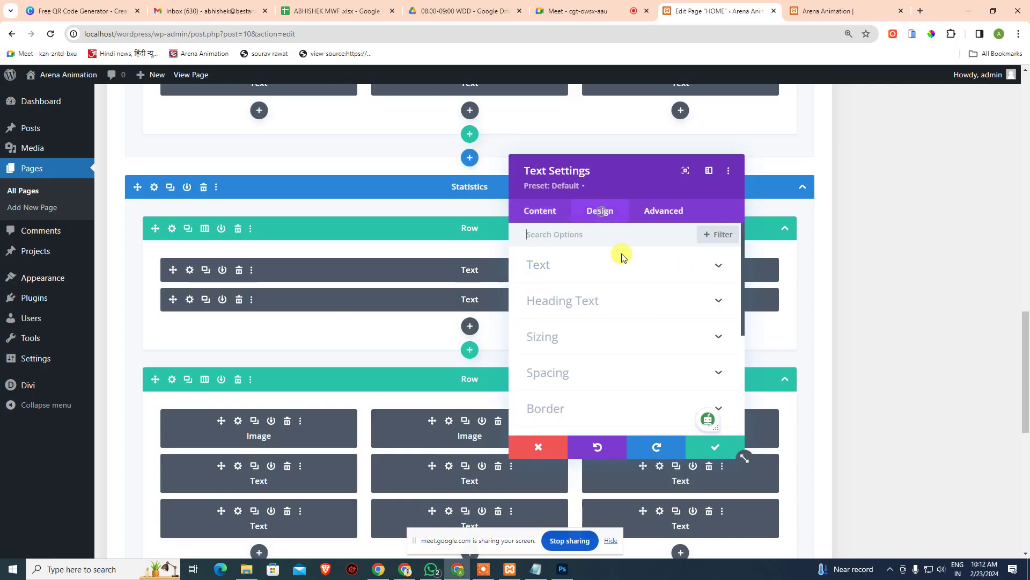
click(584, 272)
scroll(601, 311, down, 3)
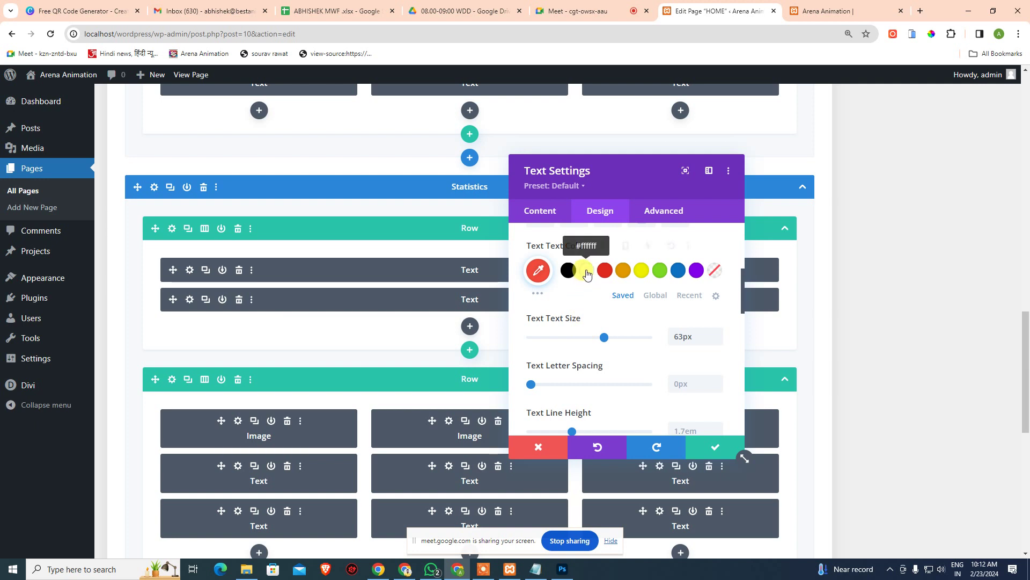
click(586, 272)
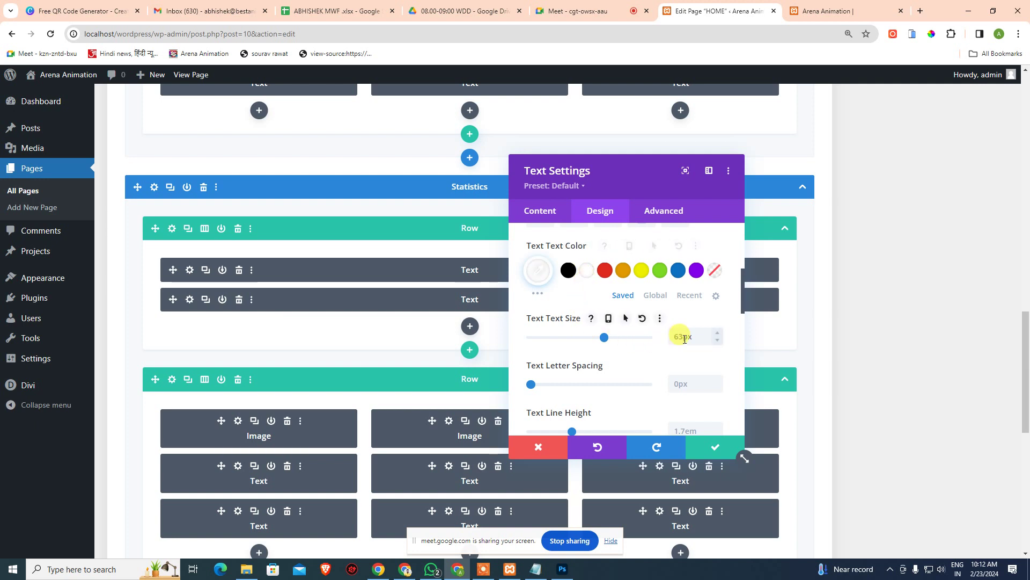
scroll(696, 332, up, 3)
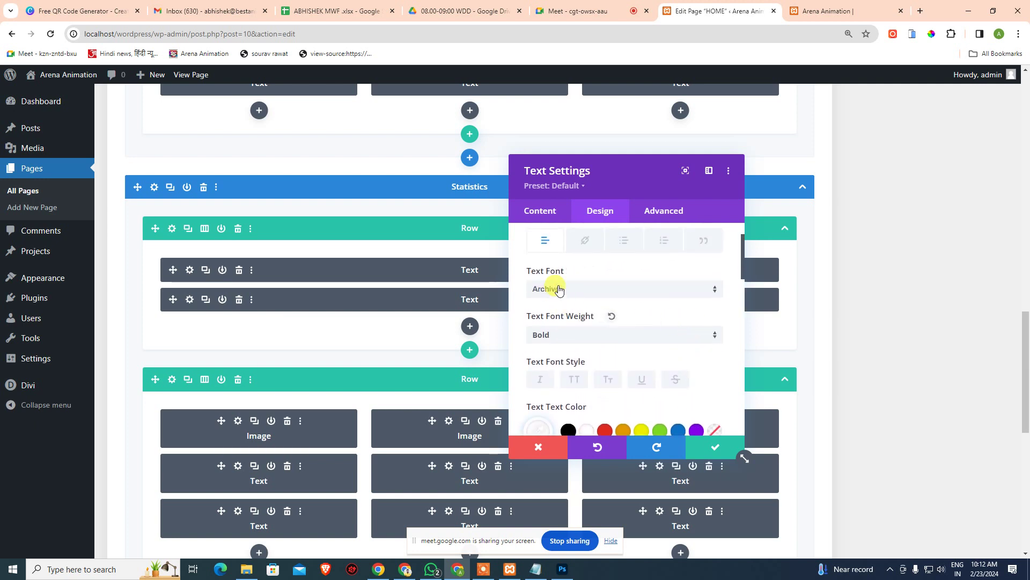
scroll(644, 349, down, 5)
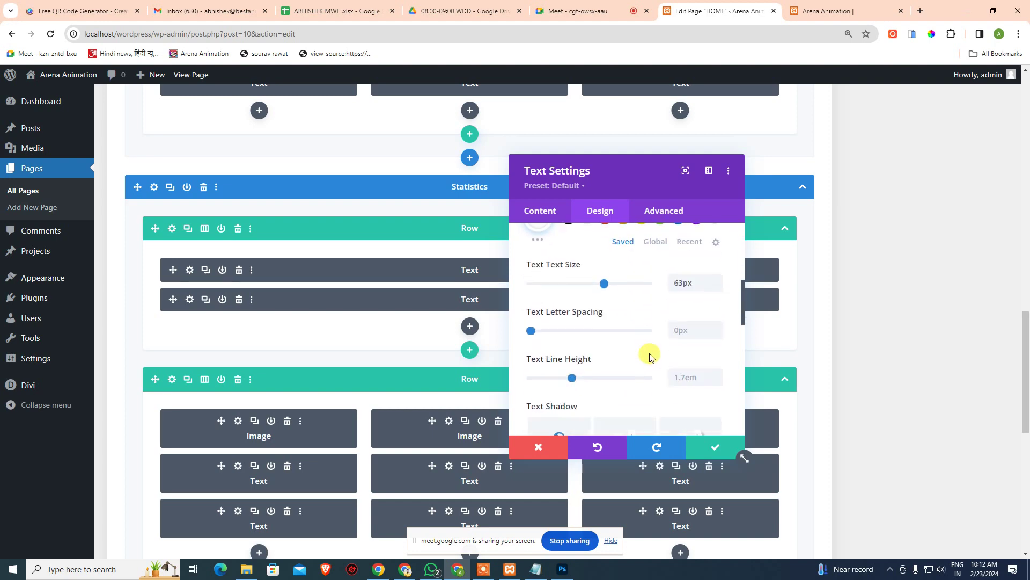
click(707, 445)
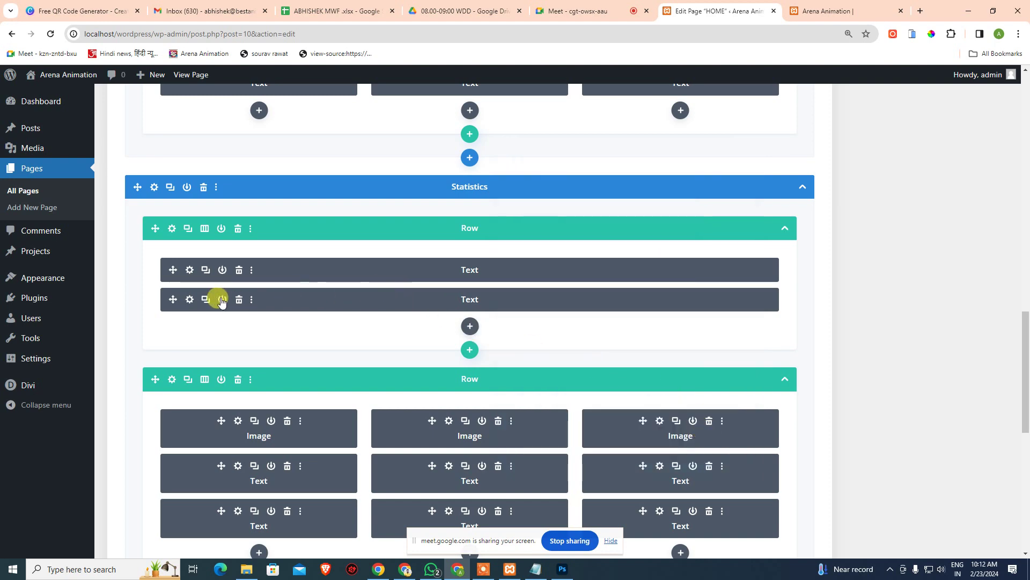
Copy the paragraph under the Statistics title in Photoshop and paste it over the old body text of the Statistics section's second text module.
key(alt+Tab)
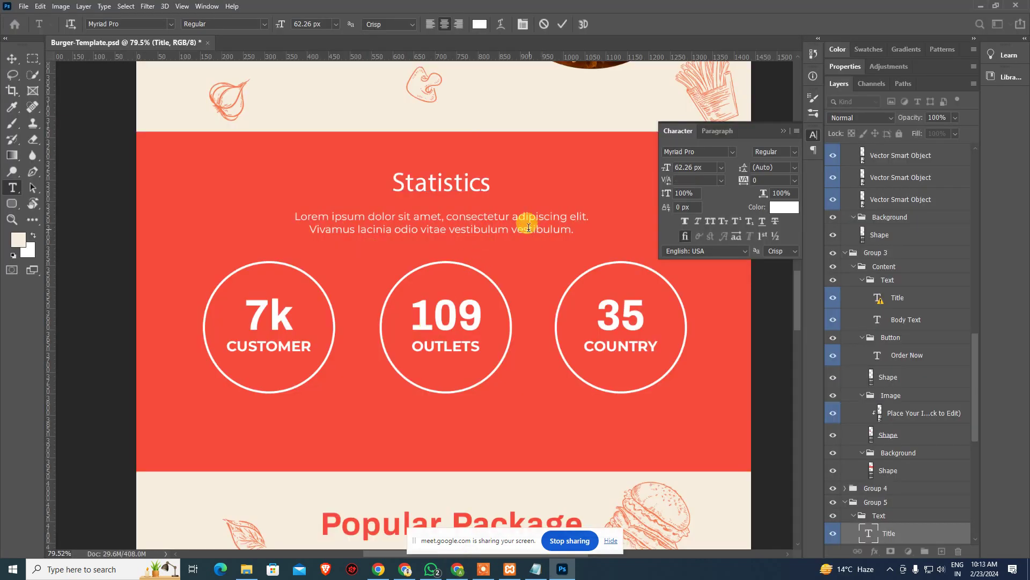
click(518, 218)
click(541, 220)
key(ctrl+a)
key(ctrl+c)
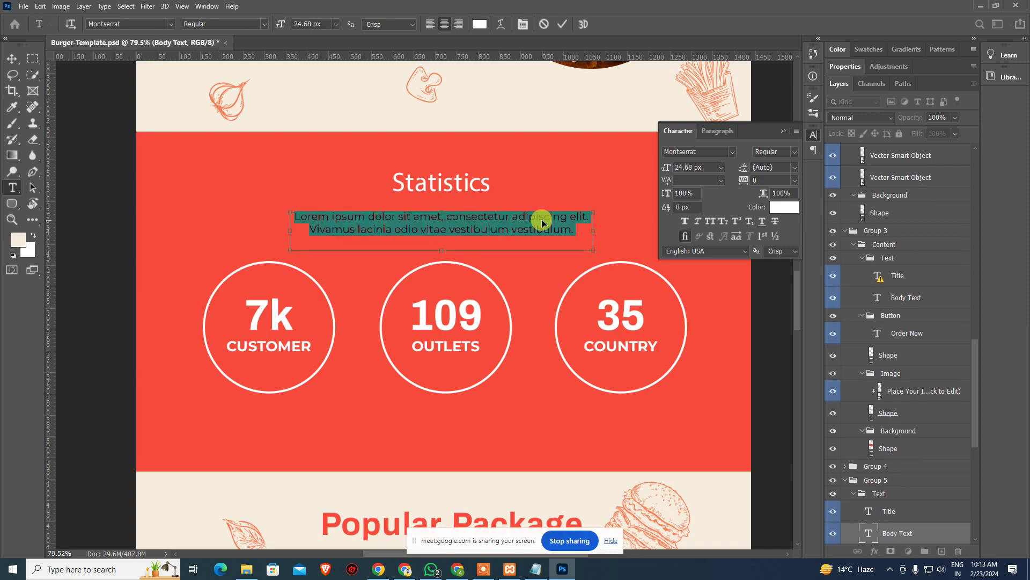
key(alt+Tab)
click(189, 299)
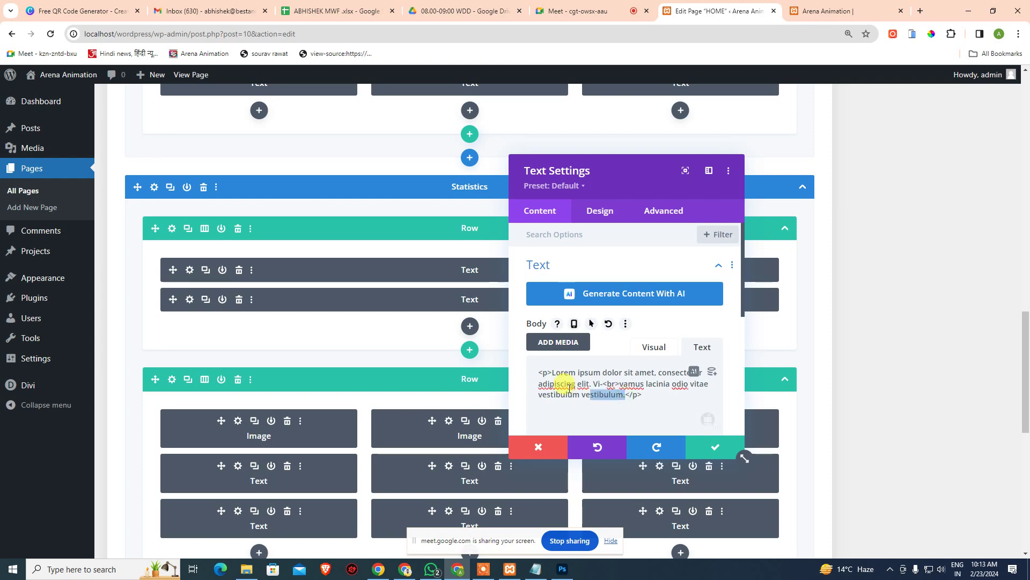
drag(569, 386, 555, 374)
key(ctrl+v)
Insert a <br> line break after "adipiscing elit." in the body text, matching the line split in the Photoshop design.
key(alt+Tab)
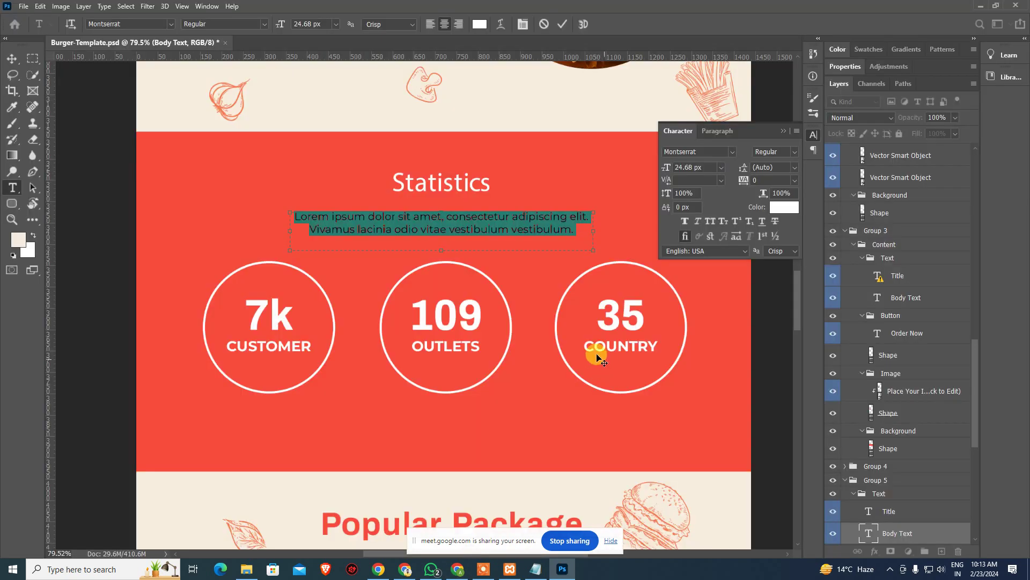
key(alt+Tab)
click(635, 386)
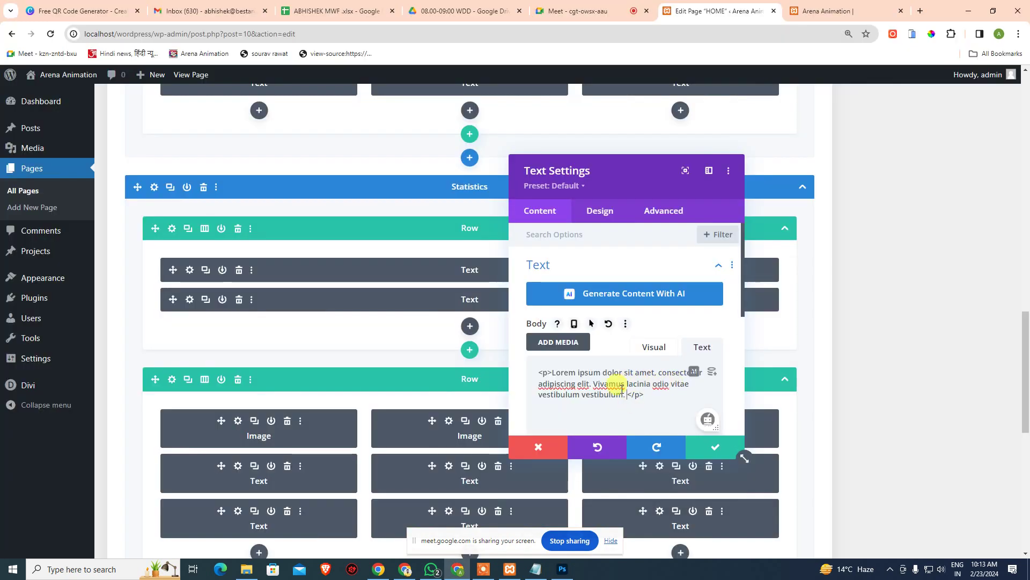
text(<>)
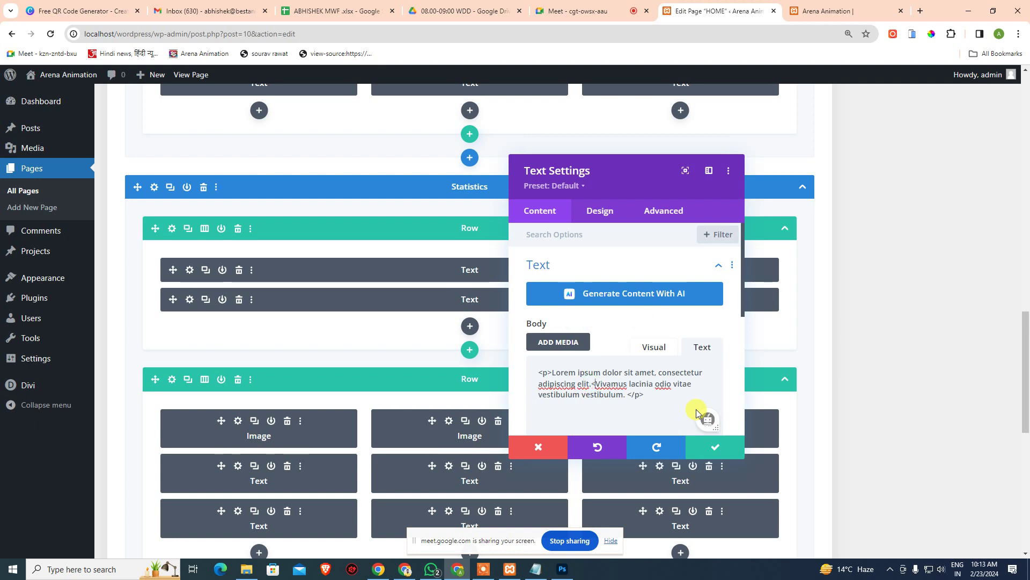
key(Left)
text(/p)
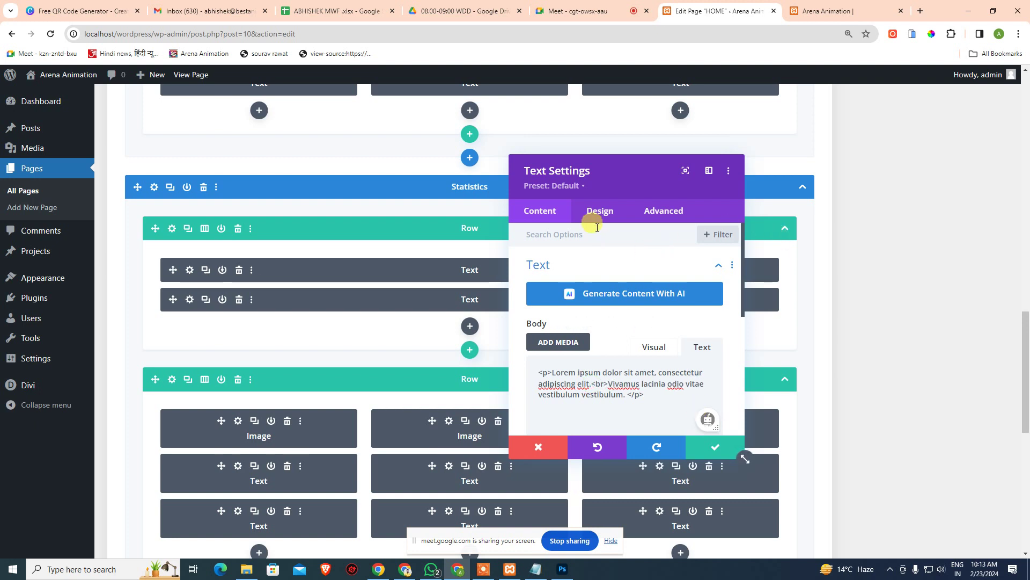
Set the Statistics paragraph's text colour to white and save the text module.
click(599, 215)
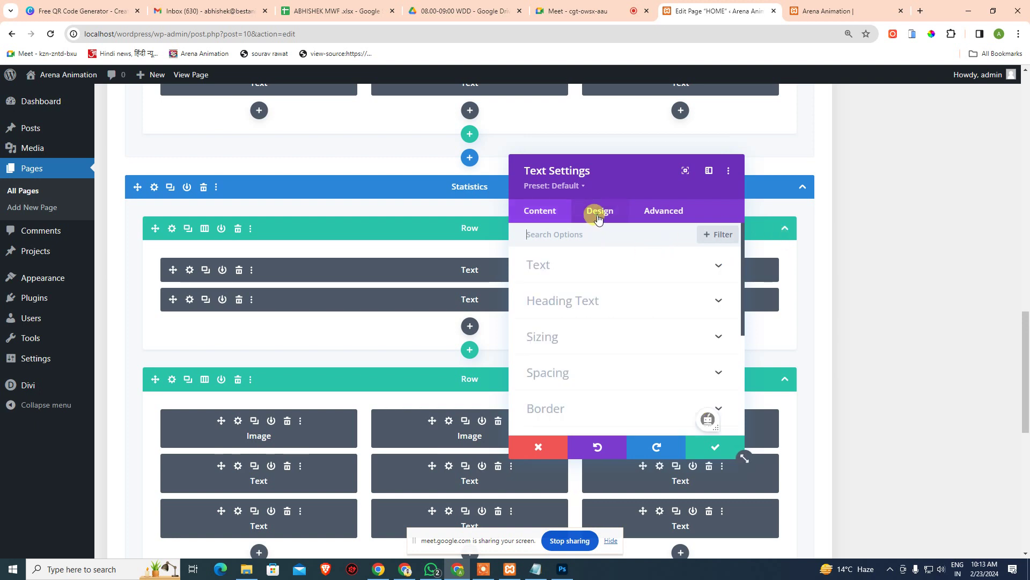
click(562, 276)
scroll(588, 347, down, 3)
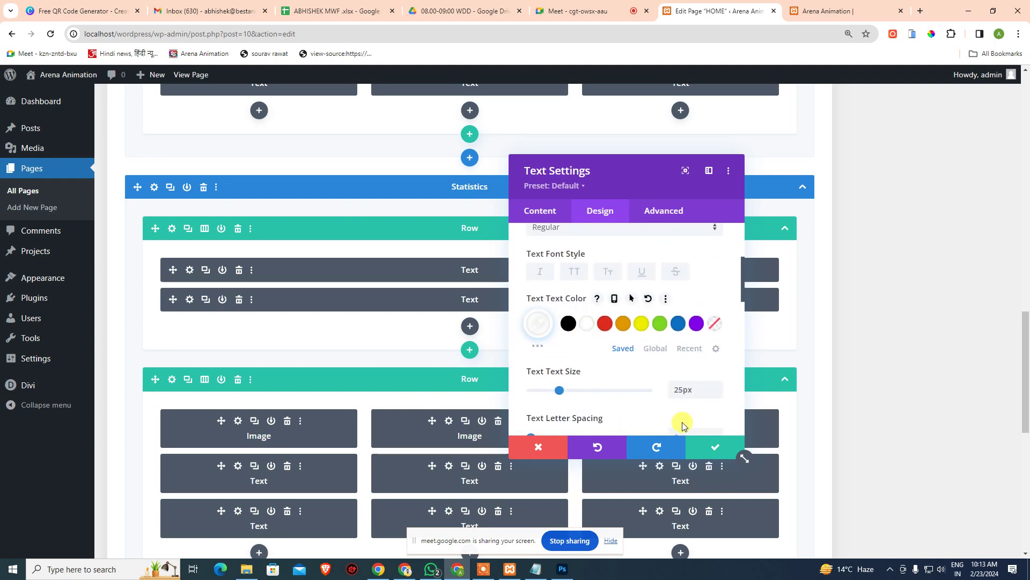
click(708, 447)
Compare the three-column row with the statistics circles in the Photoshop design, and save the page.
scroll(376, 306, down, 5)
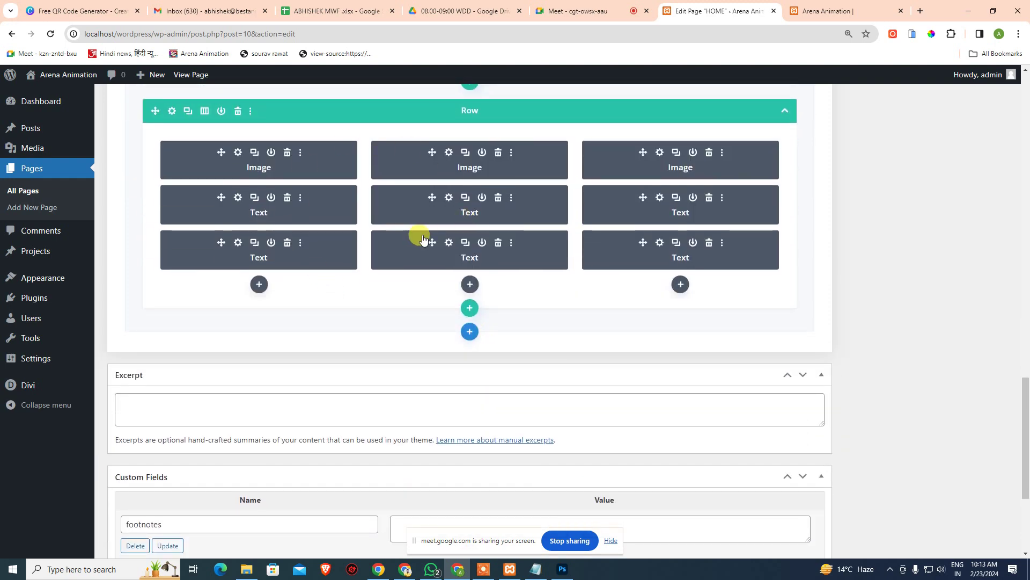
key(alt+Tab)
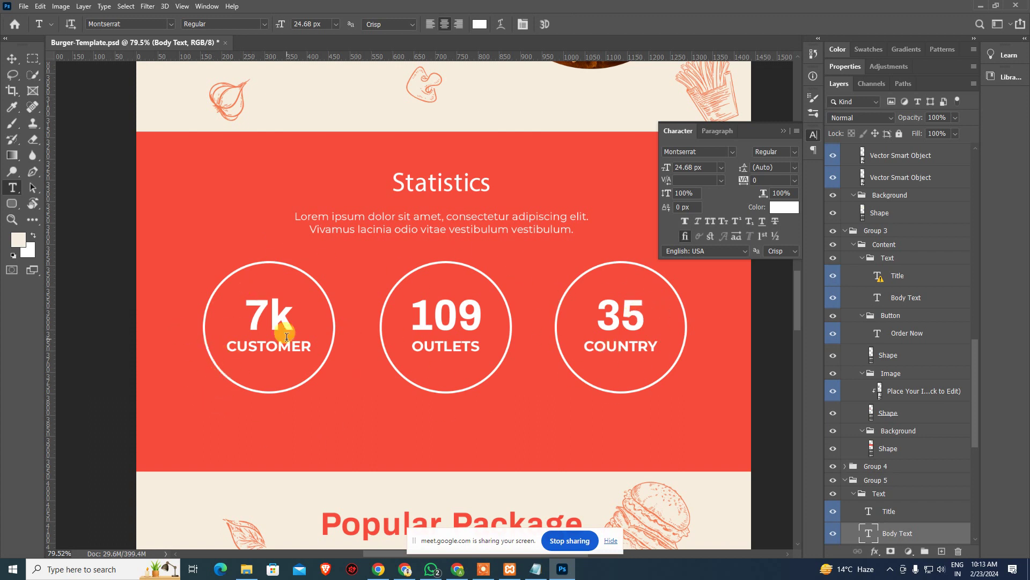
key(alt+Tab)
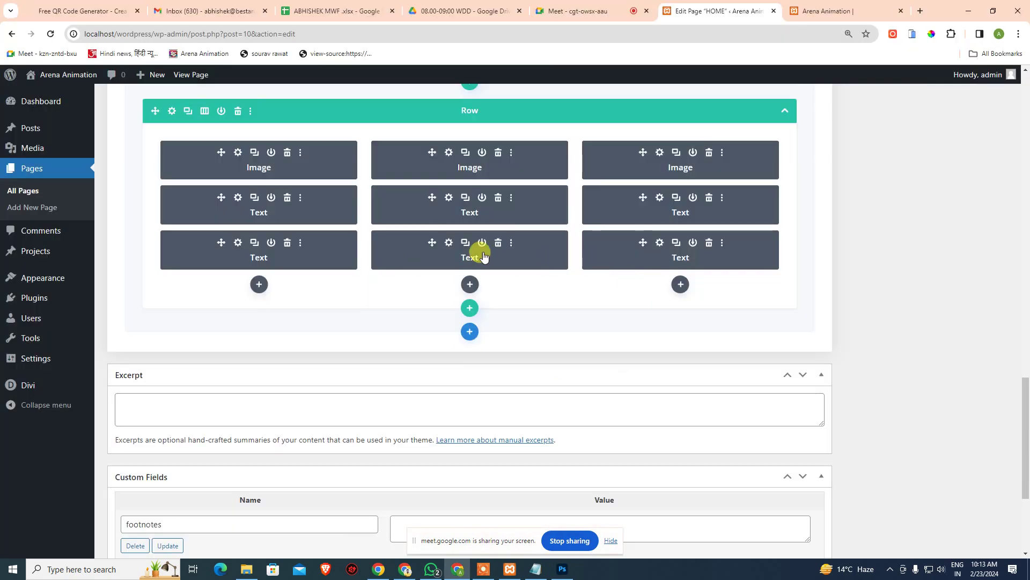
scroll(446, 264, up, 2)
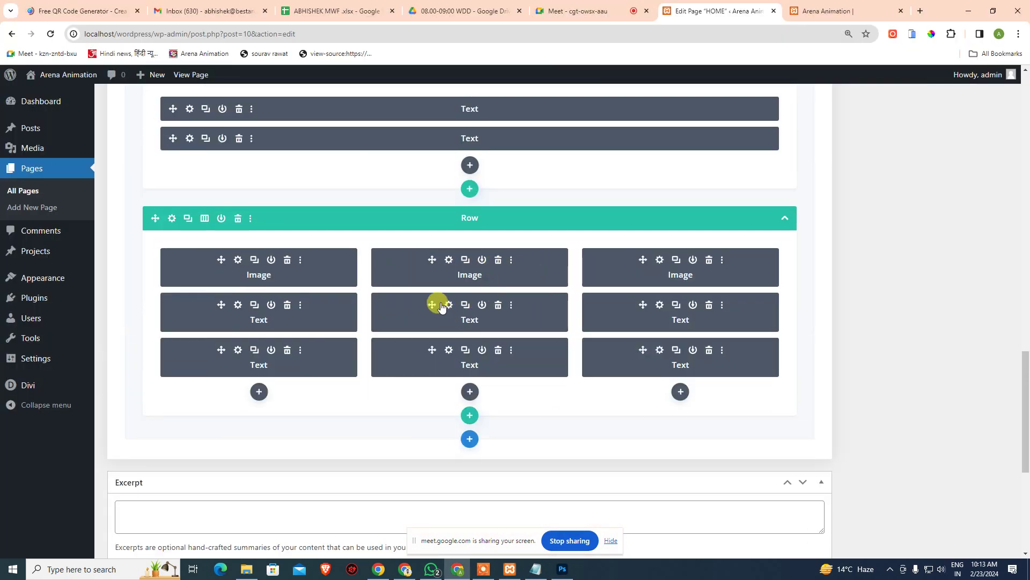
click(452, 278)
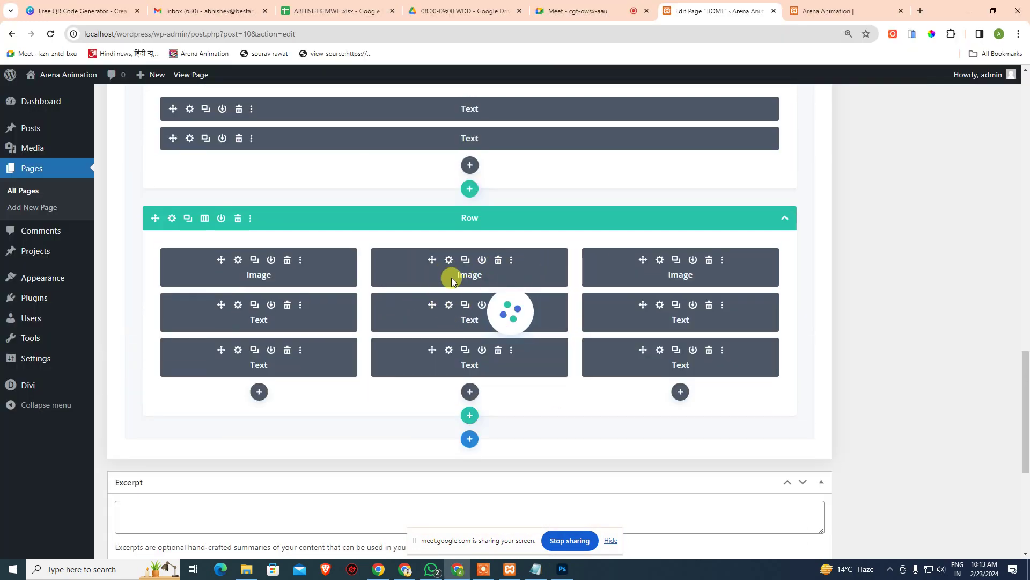
scroll(417, 241, up, 2)
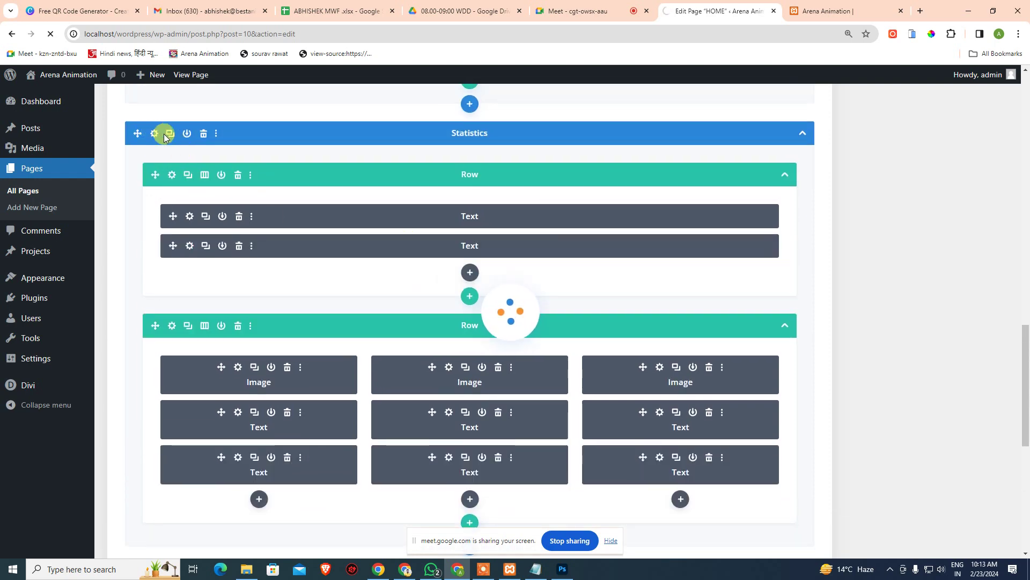
Sample the Statistics section's red background in Photoshop and copy its hex code f64b3c.
key(alt+Tab)
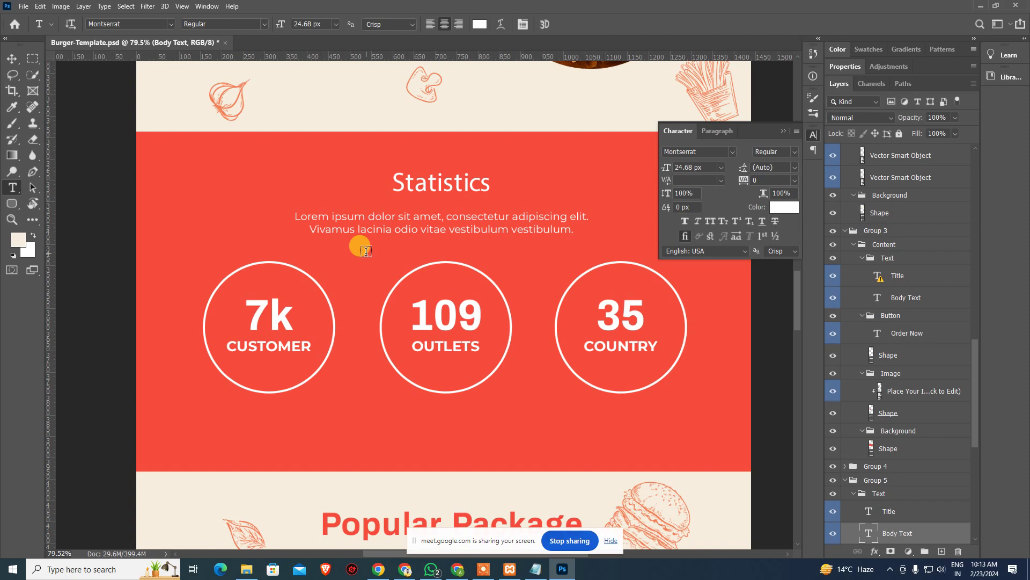
key(i)
click(173, 214)
click(16, 238)
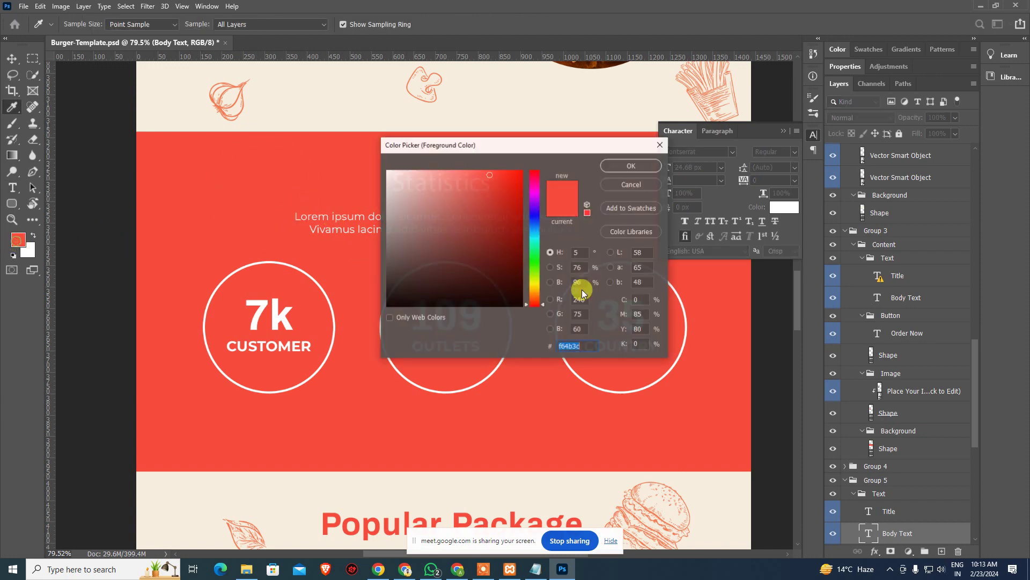
key(Return)
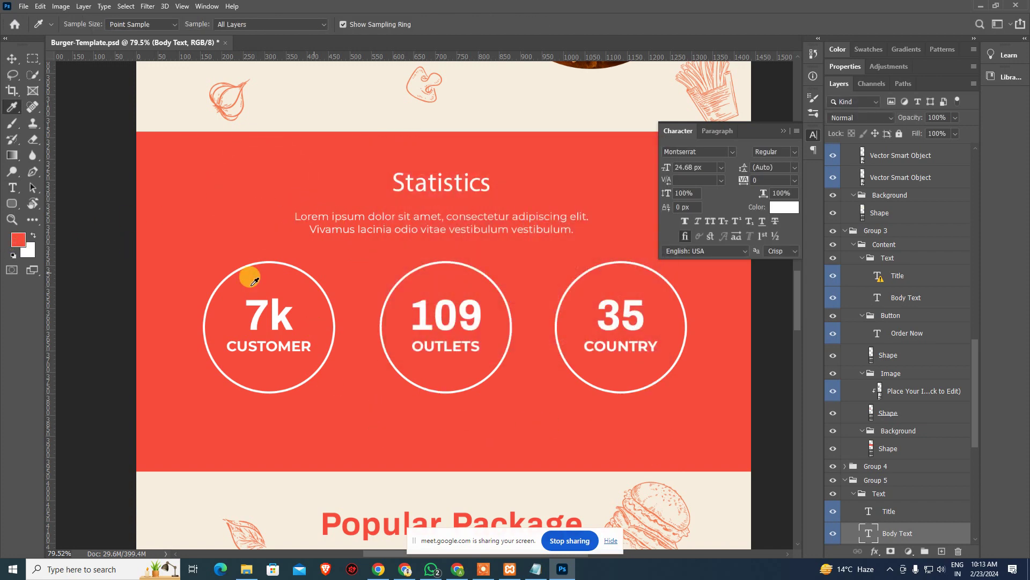
In the page editor, set the Statistics section's background colour to #f64b3c and remove its background image.
key(alt+Tab)
scroll(357, 383, down, 15)
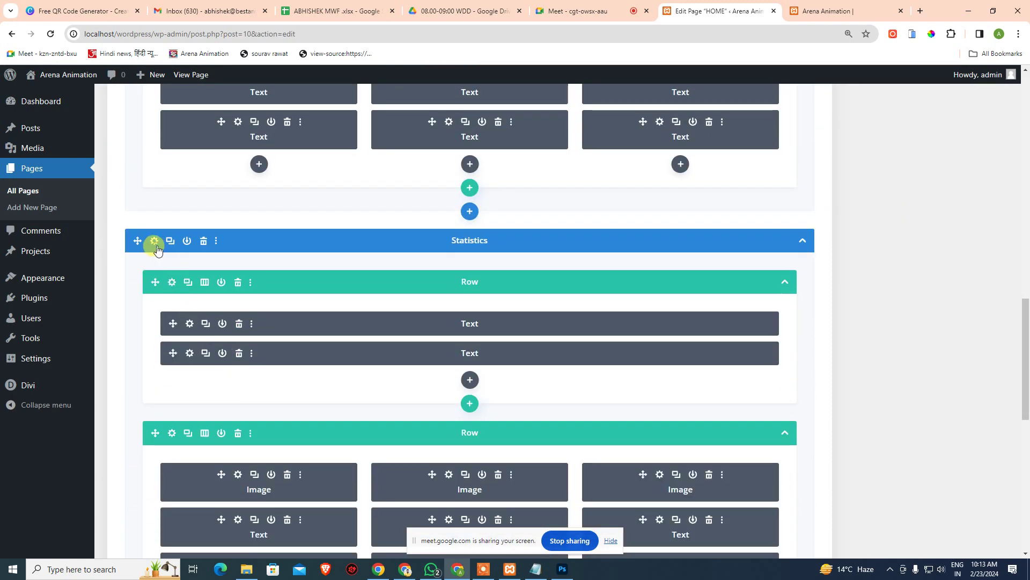
click(156, 245)
click(561, 298)
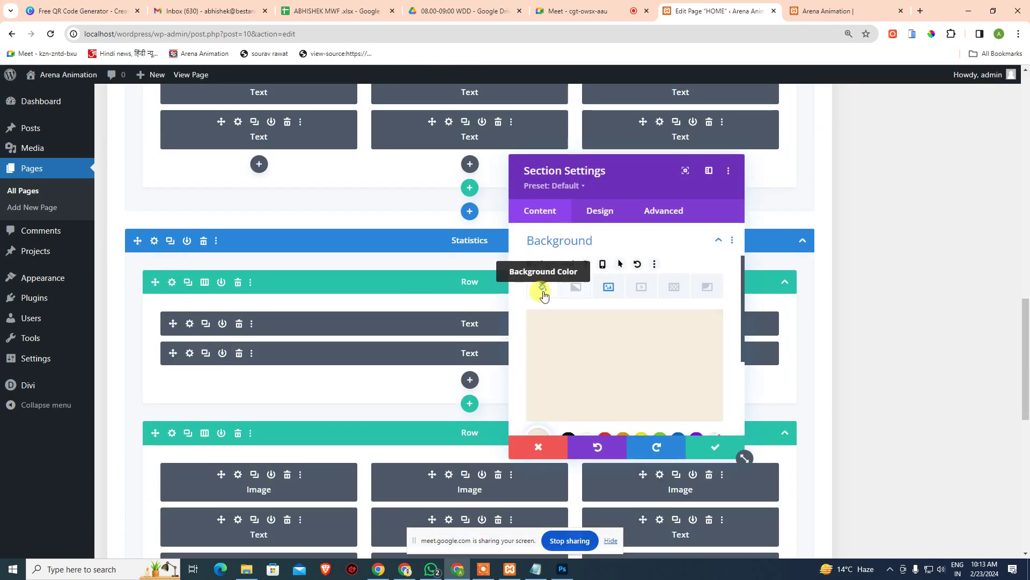
click(678, 331)
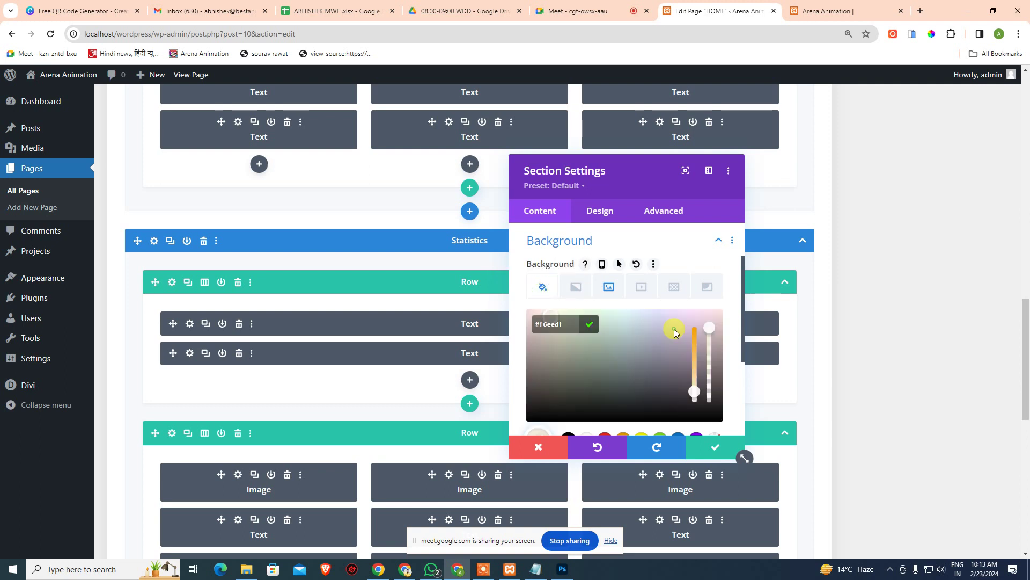
click(598, 324)
click(610, 288)
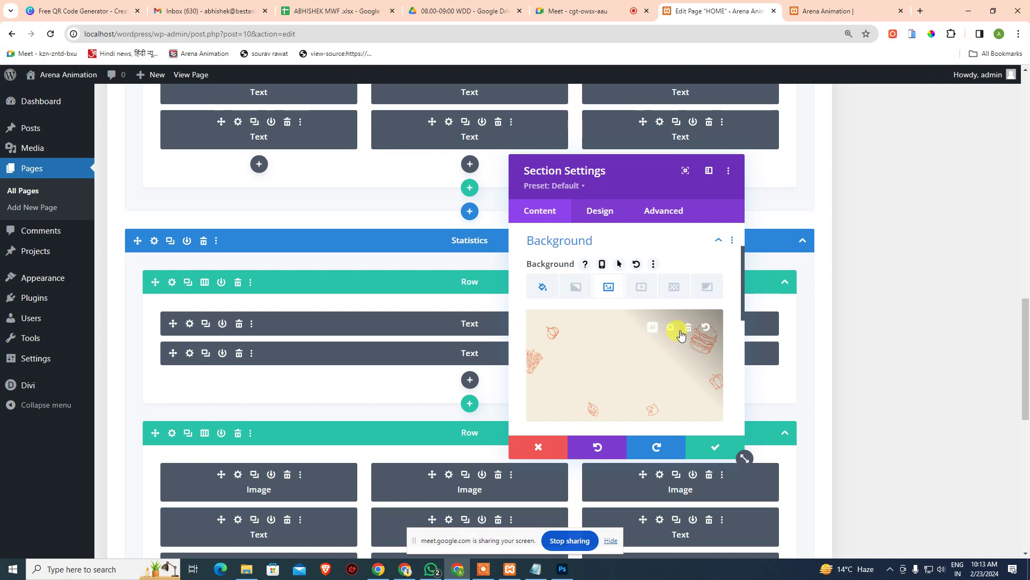
click(689, 331)
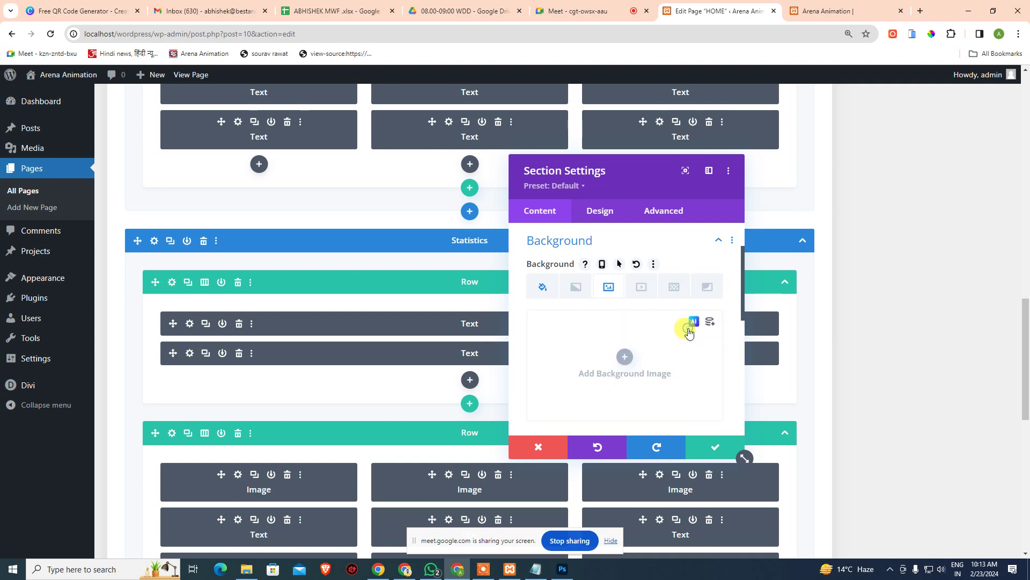
Save the Statistics section settings and the page, and bring up the Statistics section on the live home page.
click(709, 448)
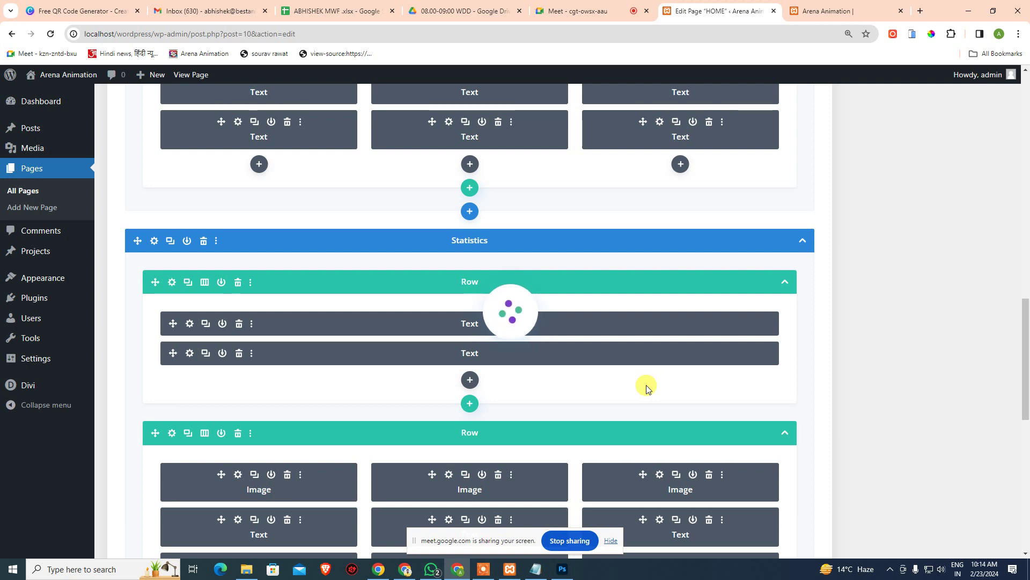
key(F5)
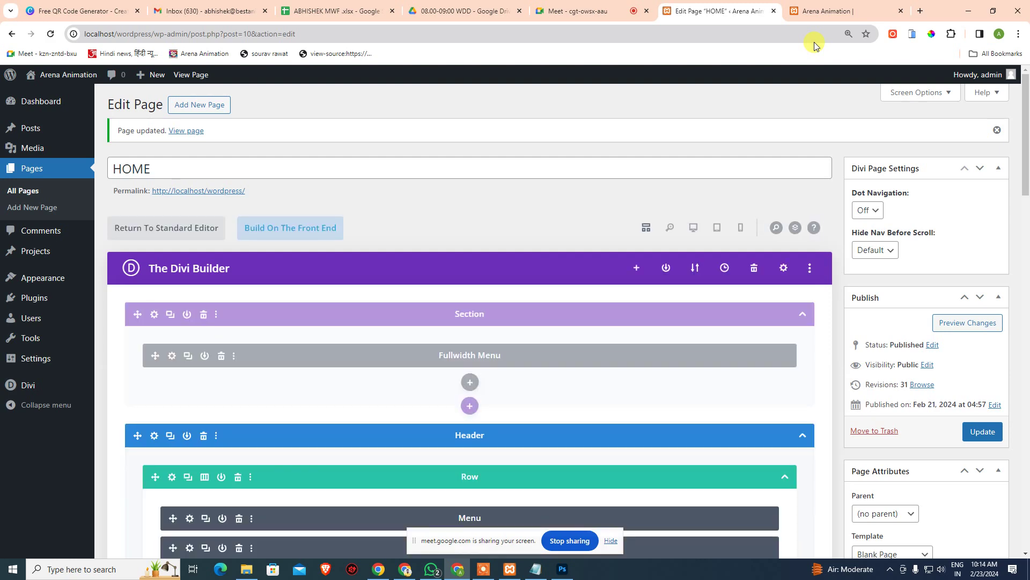
click(821, 11)
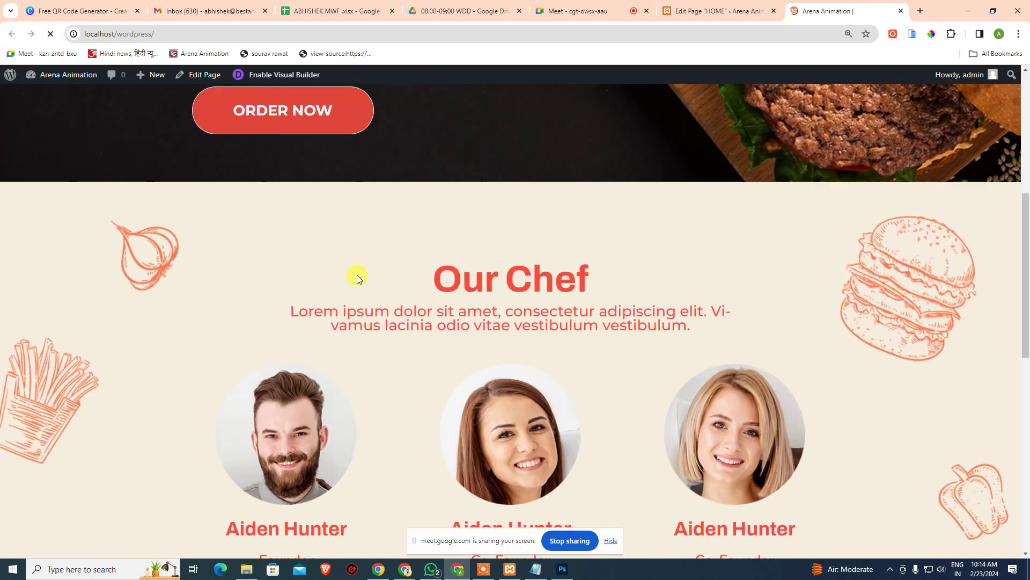
scroll(365, 282, down, 7)
scroll(368, 282, down, 2)
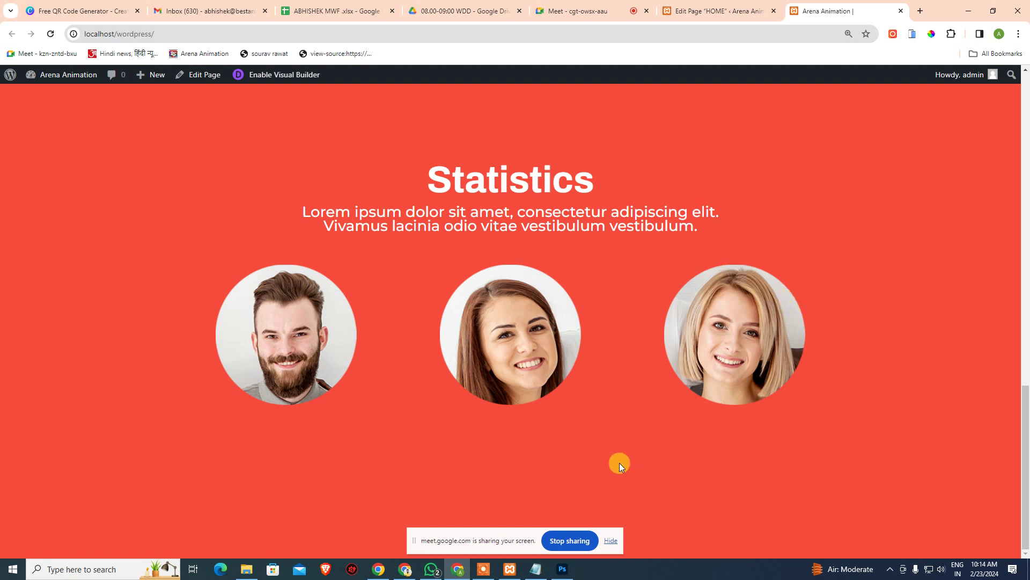
Compare the live Statistics photo columns and their captions with the circles in the Photoshop design, and return to the page editor.
drag(216, 411, 1025, 553)
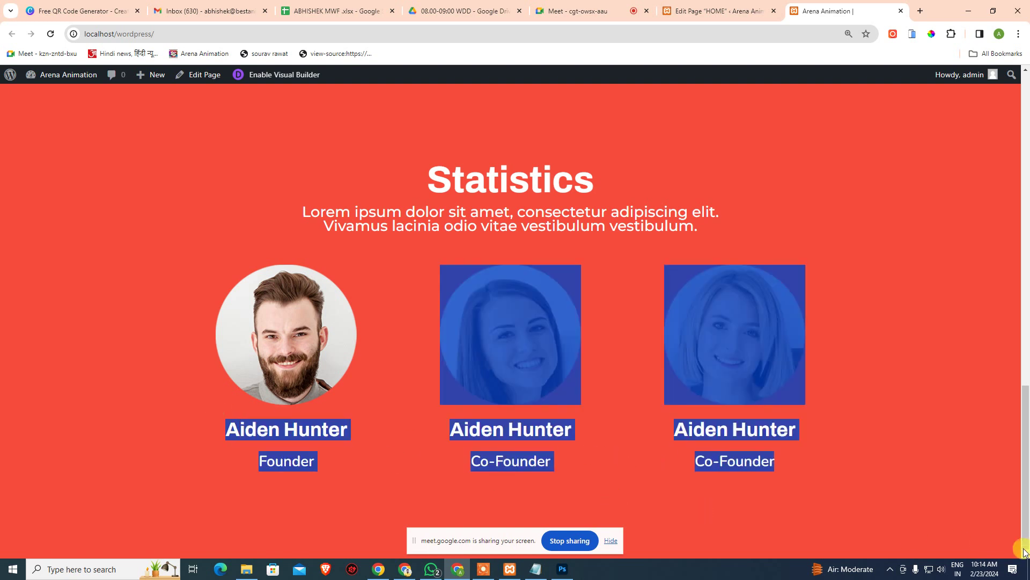
click(715, 421)
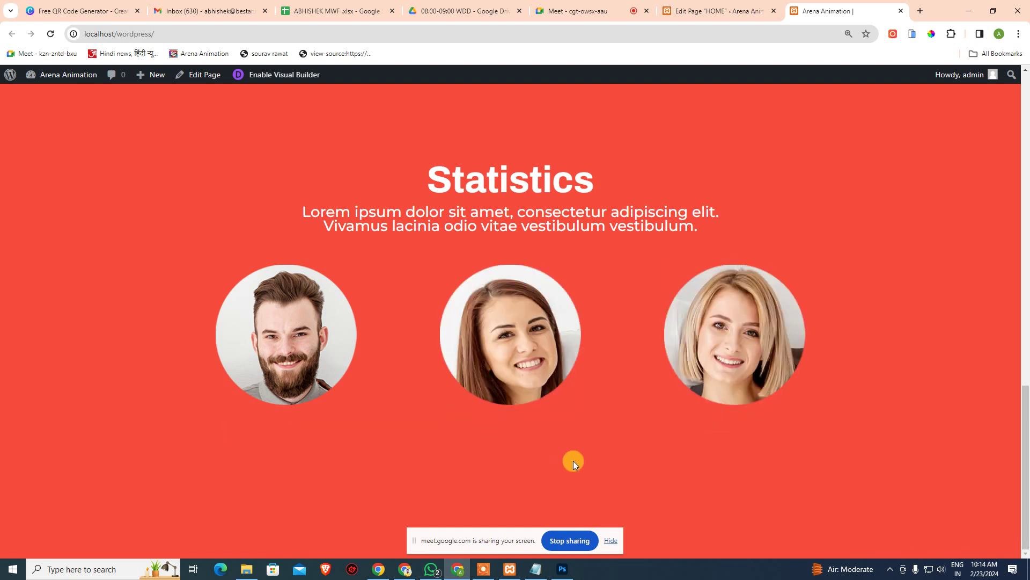
click(559, 571)
click(563, 569)
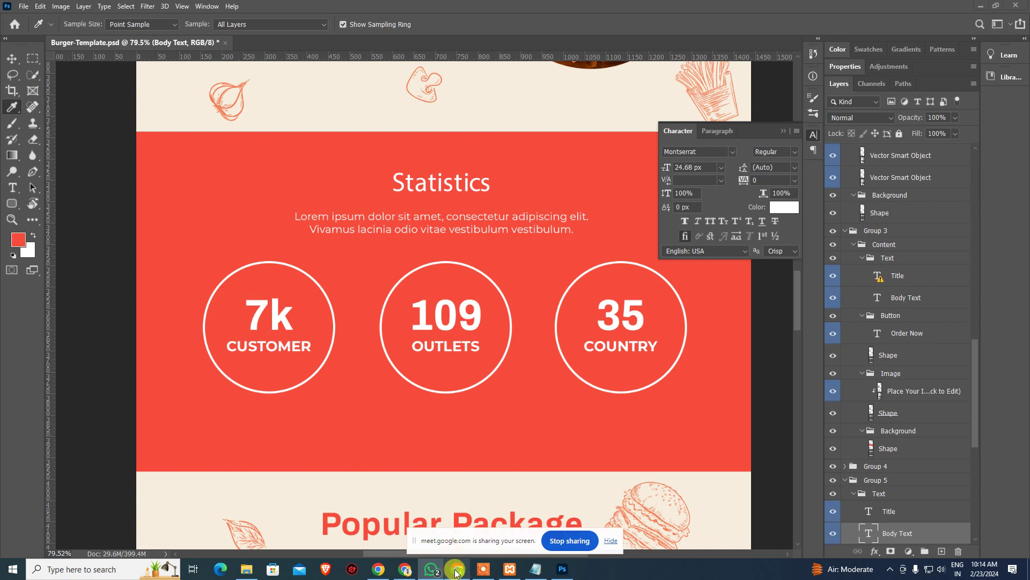
click(457, 569)
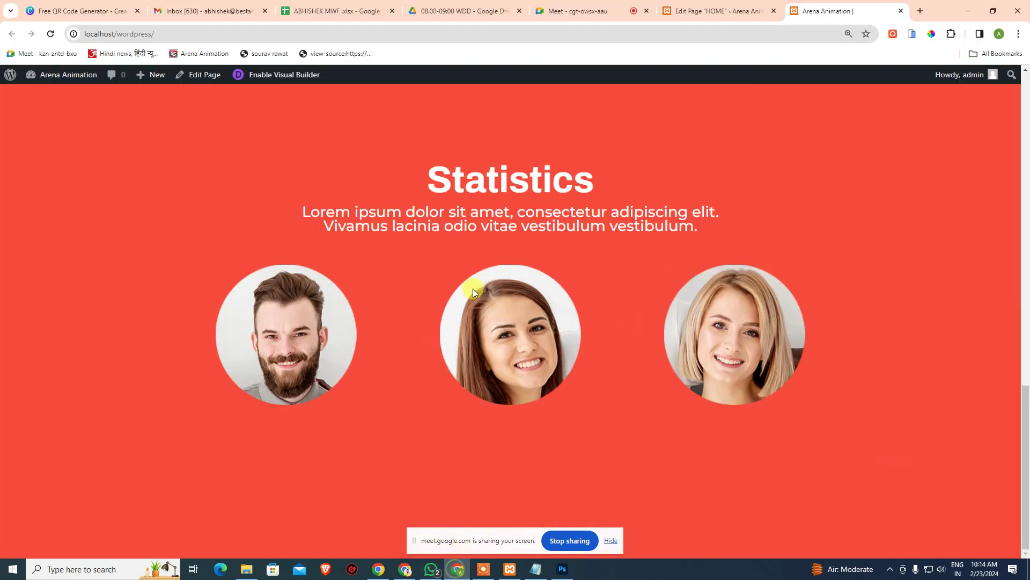
click(693, 6)
scroll(483, 344, down, 15)
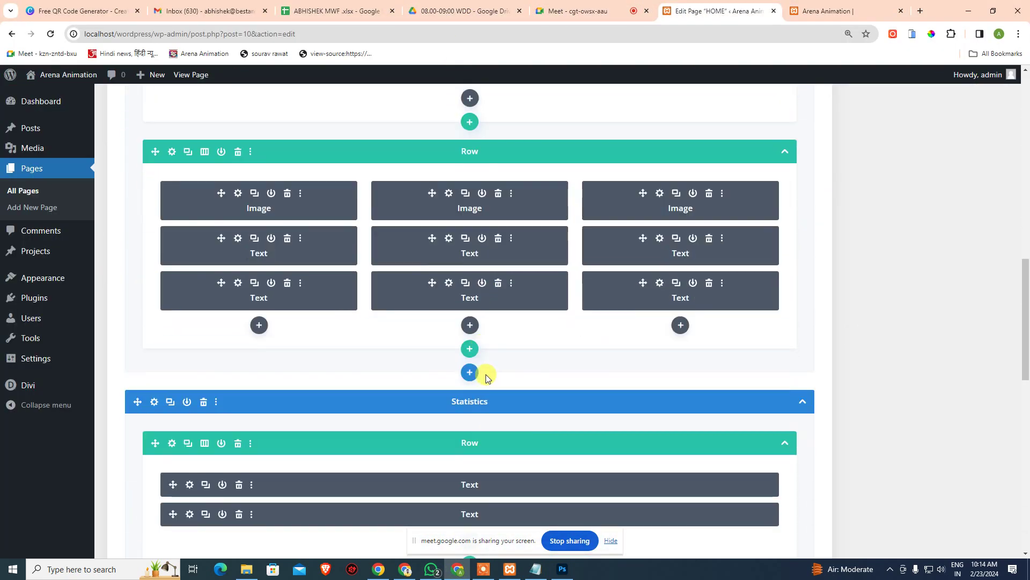
scroll(261, 269, up, 2)
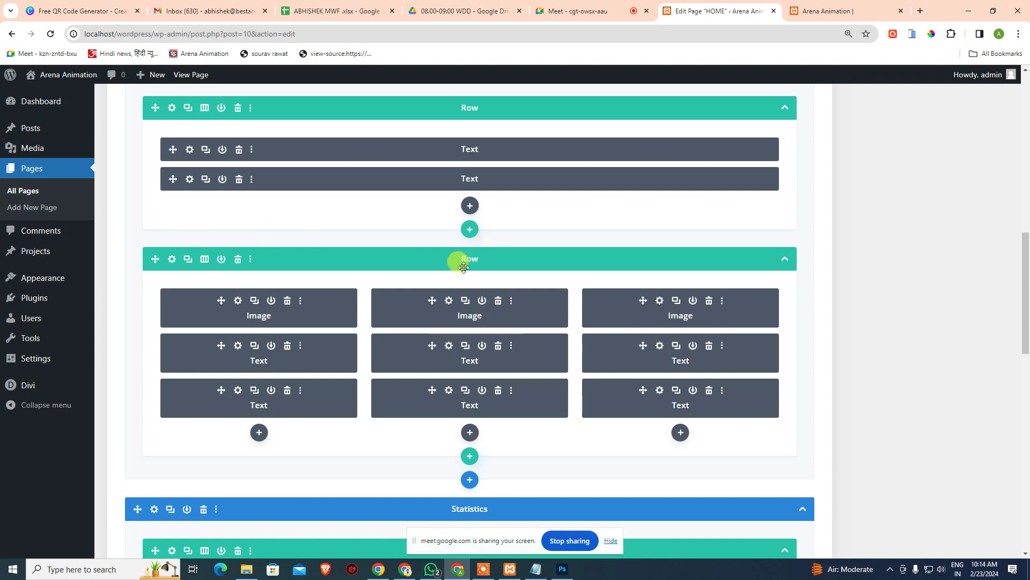
click(470, 232)
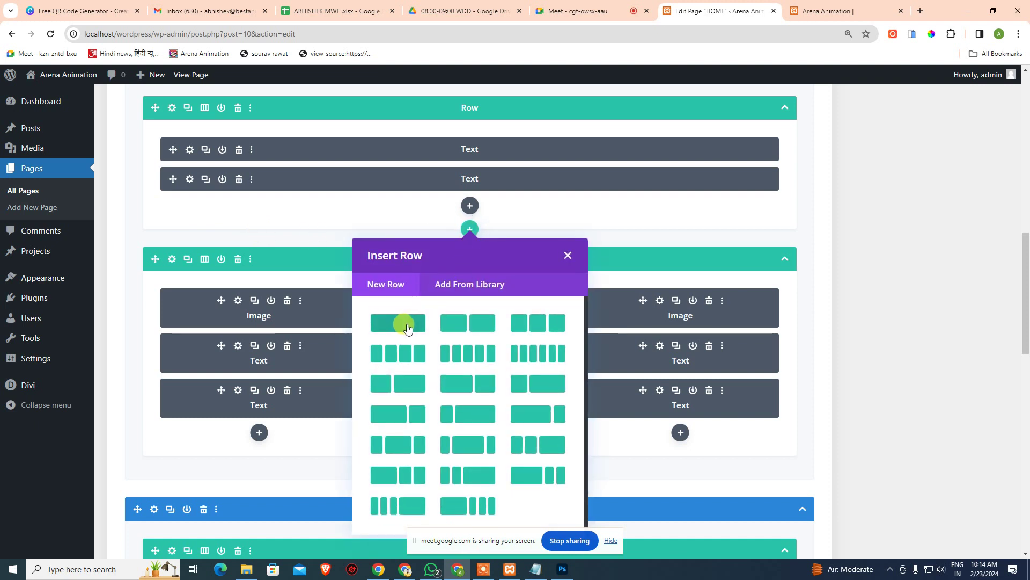
click(520, 324)
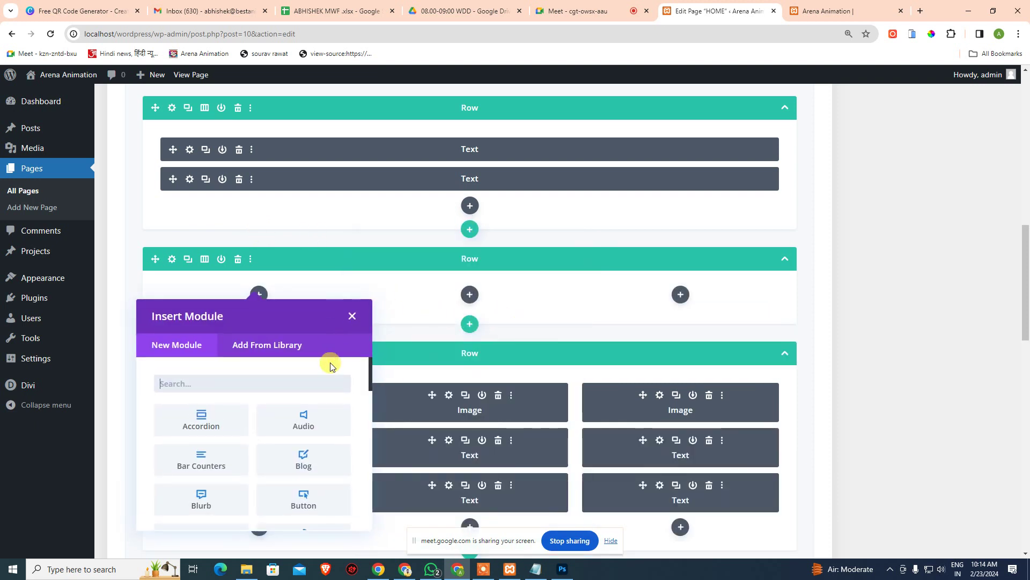
click(396, 310)
click(238, 354)
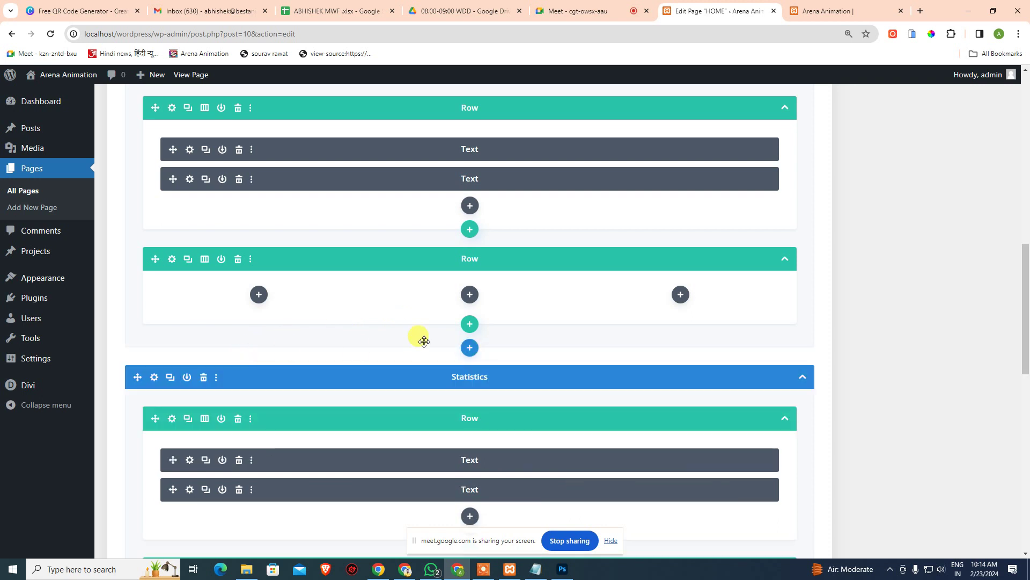
scroll(322, 306, down, 3)
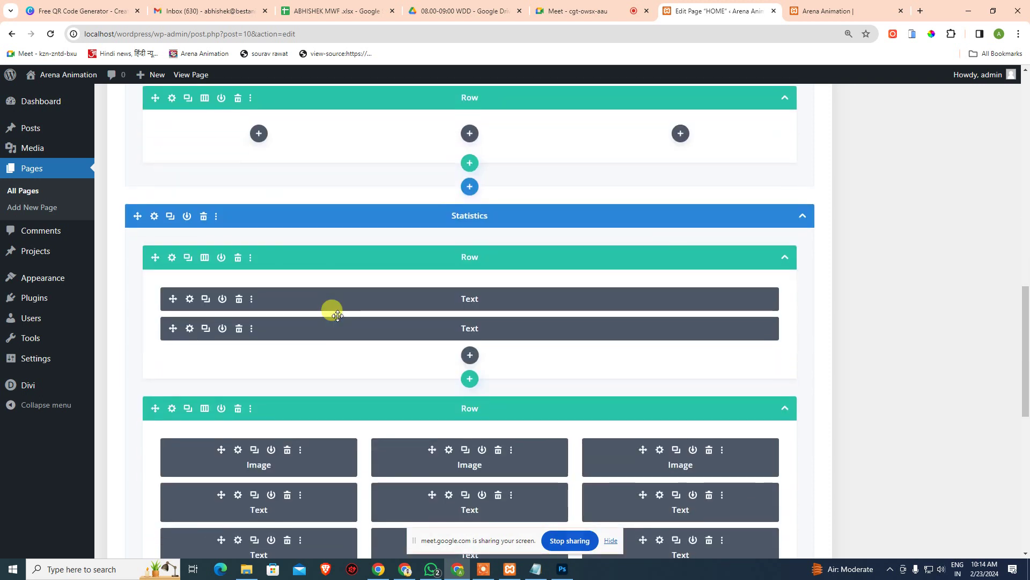
scroll(337, 315, up, 4)
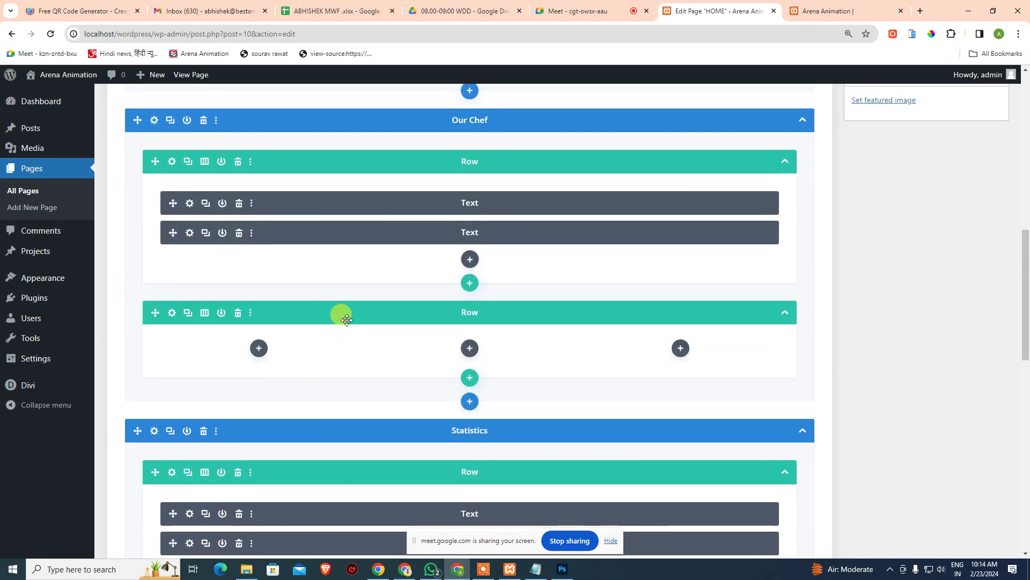
key(ctrl+z)
key(ctrl+z)
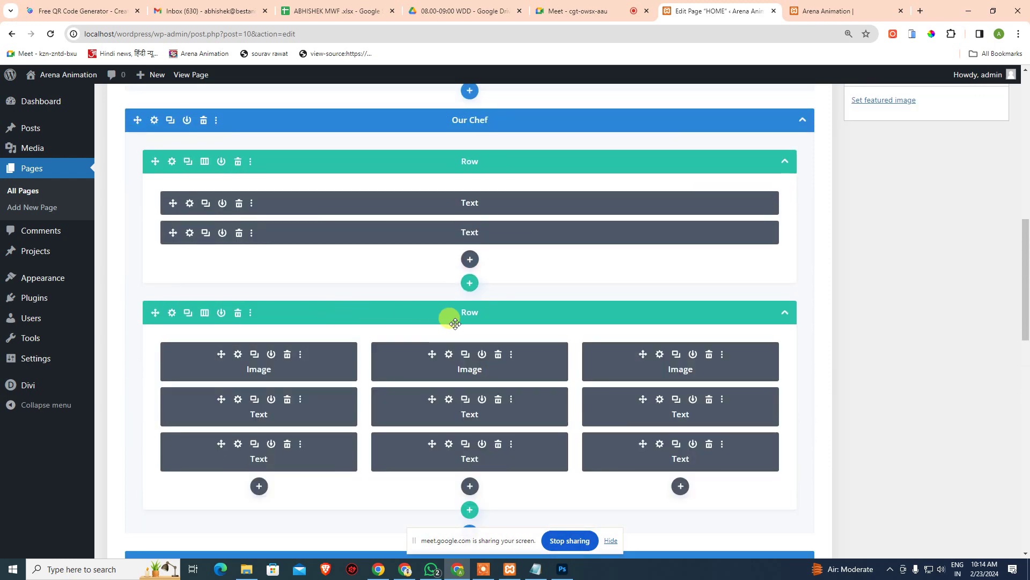
In the Statistics section, insert a new three-column row below the text row and delete the old row of image and text modules.
scroll(451, 316, down, 9)
scroll(265, 292, down, 2)
scroll(237, 230, up, 1)
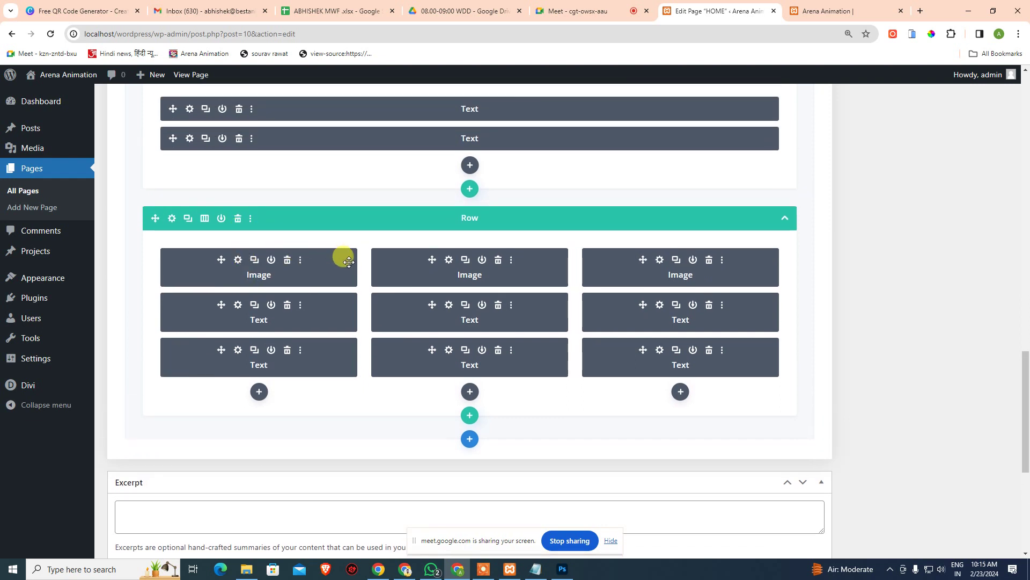
scroll(333, 252, up, 1)
click(470, 244)
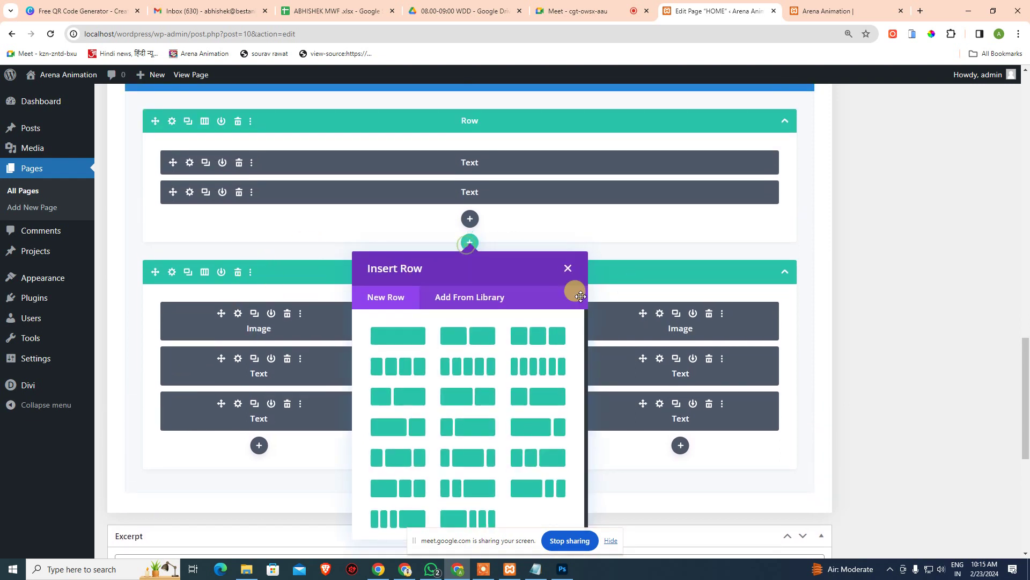
click(520, 336)
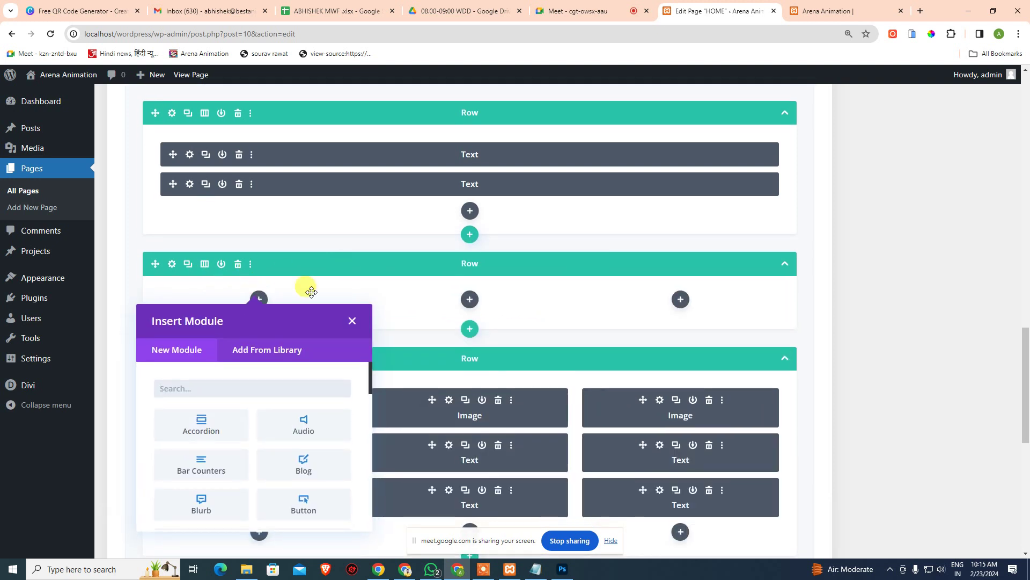
click(398, 343)
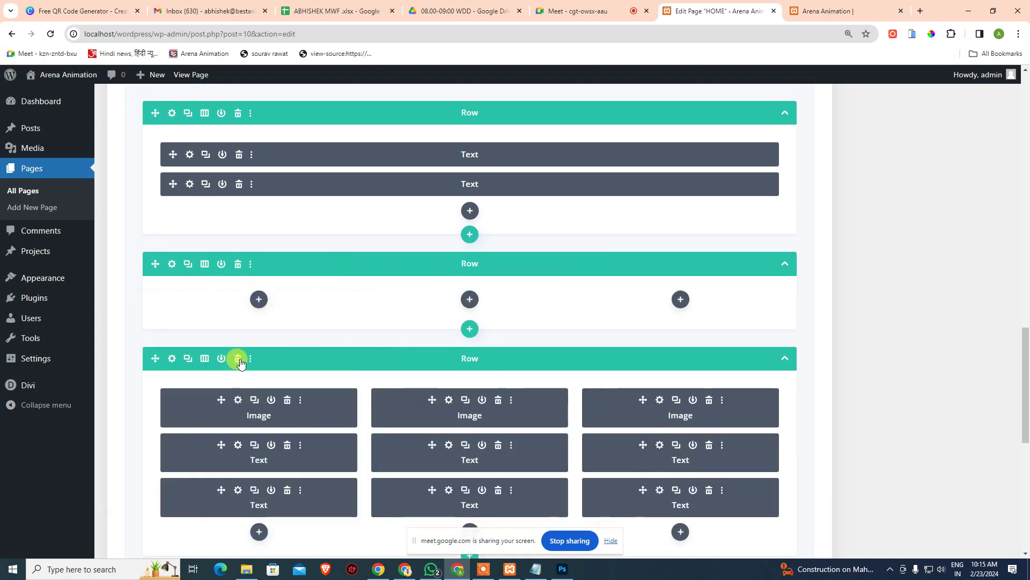
click(238, 358)
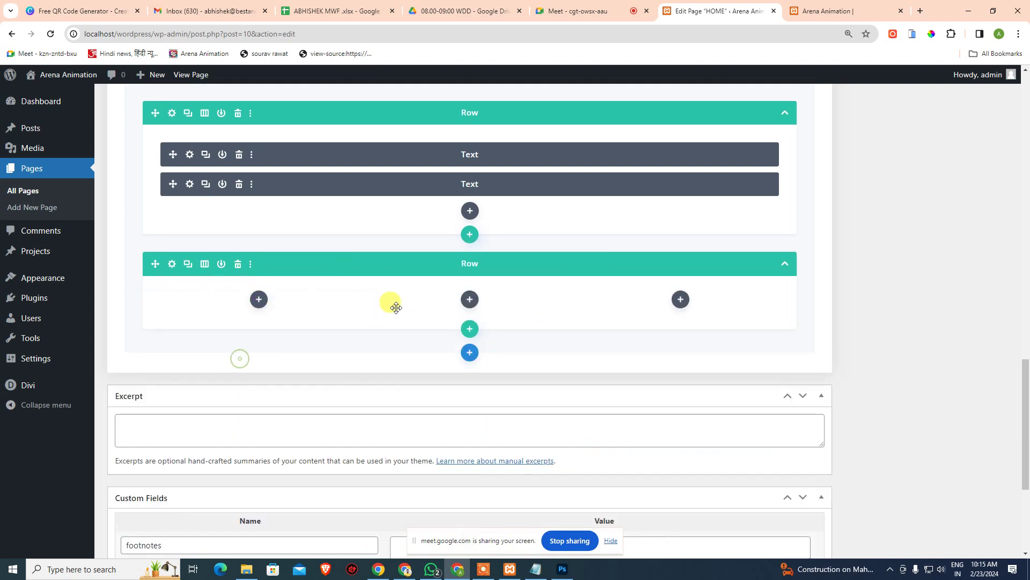
Insert a Blurb module in the first column of the new three-column Statistics row.
click(259, 299)
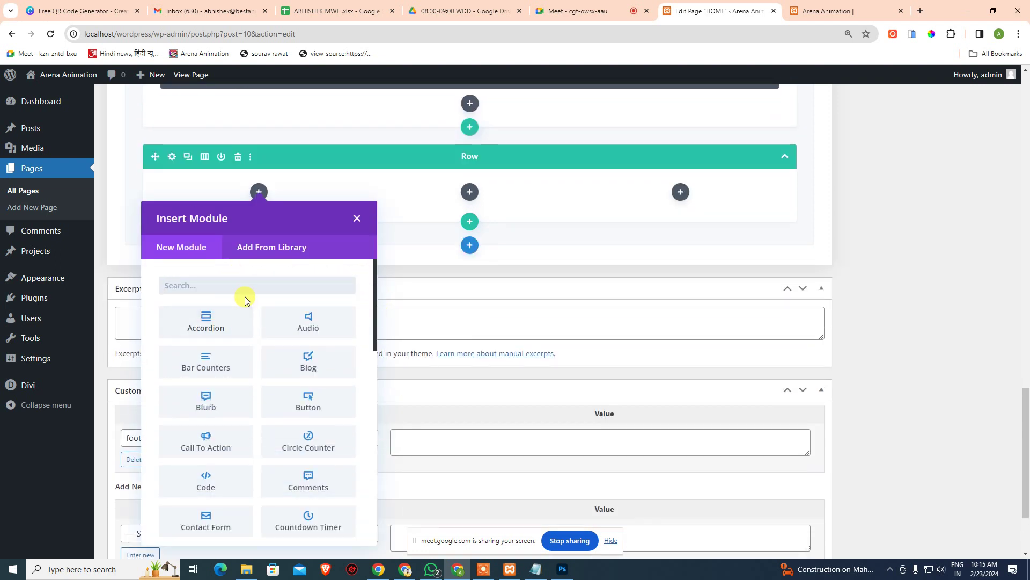
scroll(252, 308, down, 2)
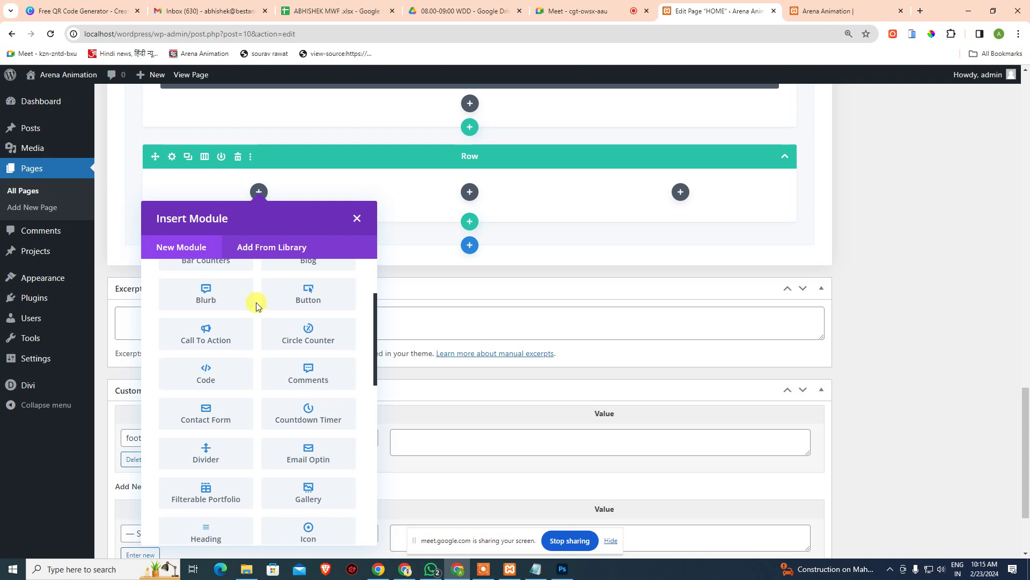
scroll(246, 304, up, 2)
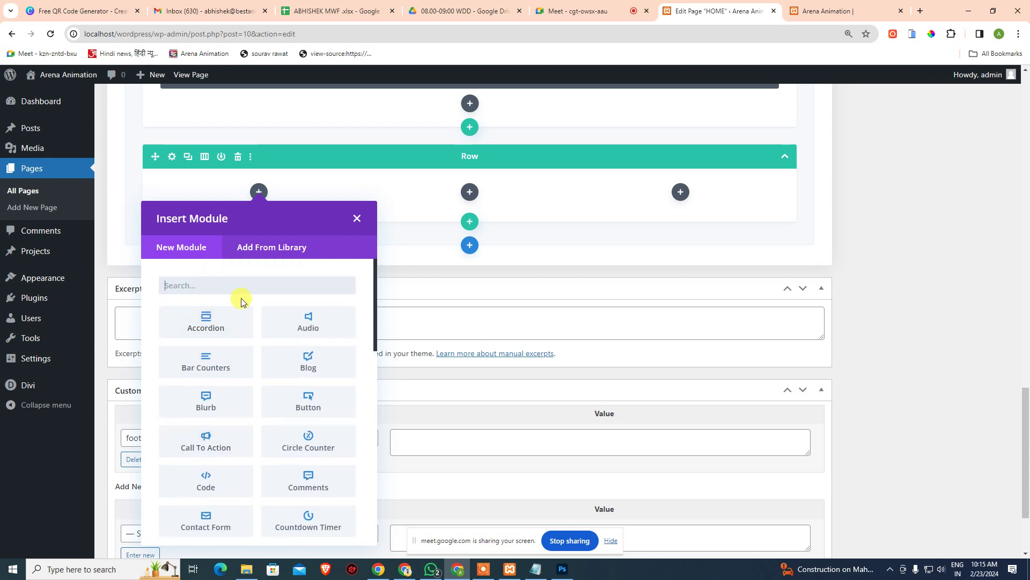
click(205, 404)
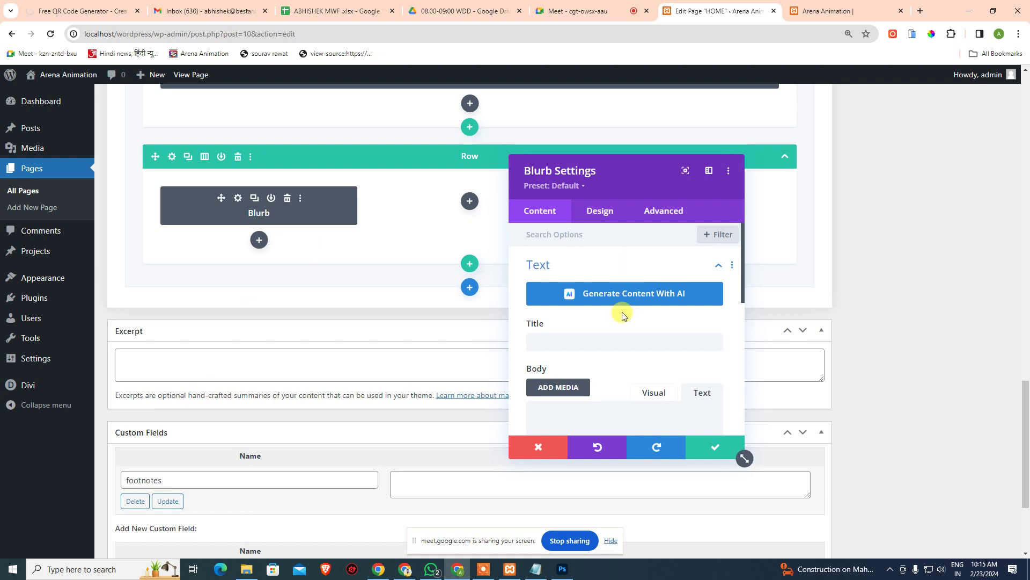
Examine the Blurb module's title and body fields, its image and icon design options, and its content option groups.
click(591, 342)
scroll(604, 336, down, 2)
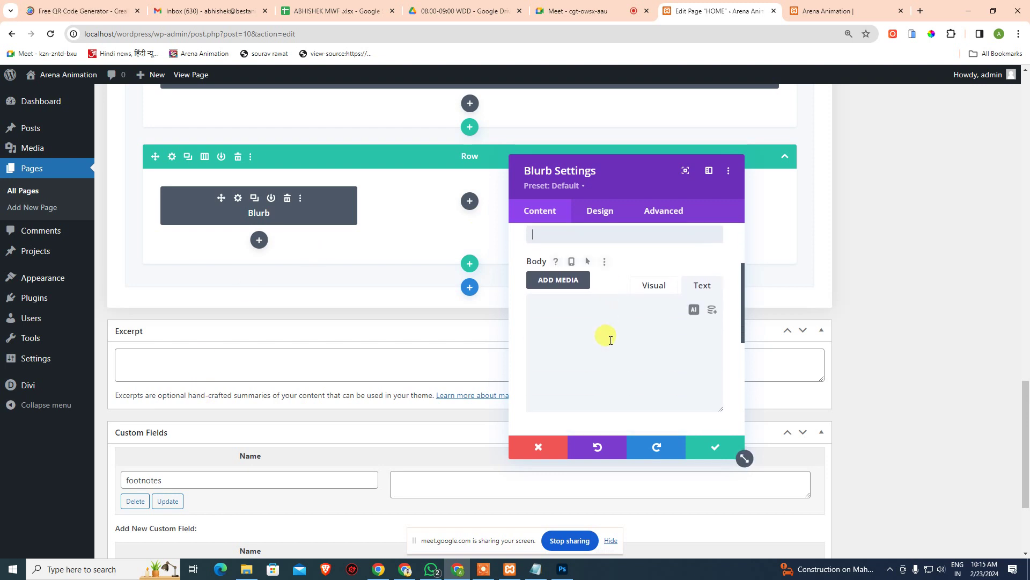
scroll(610, 335, up, 3)
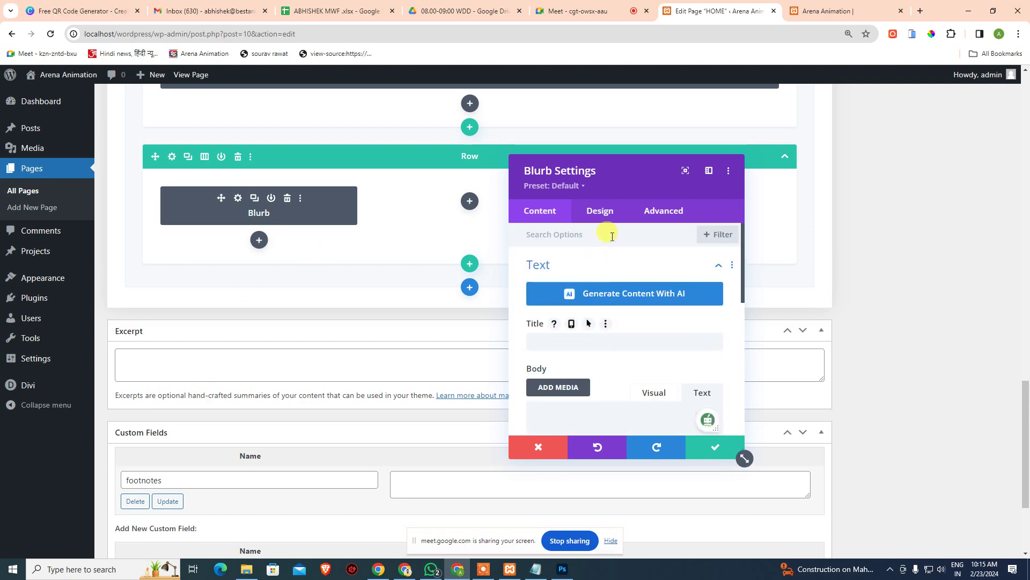
click(611, 221)
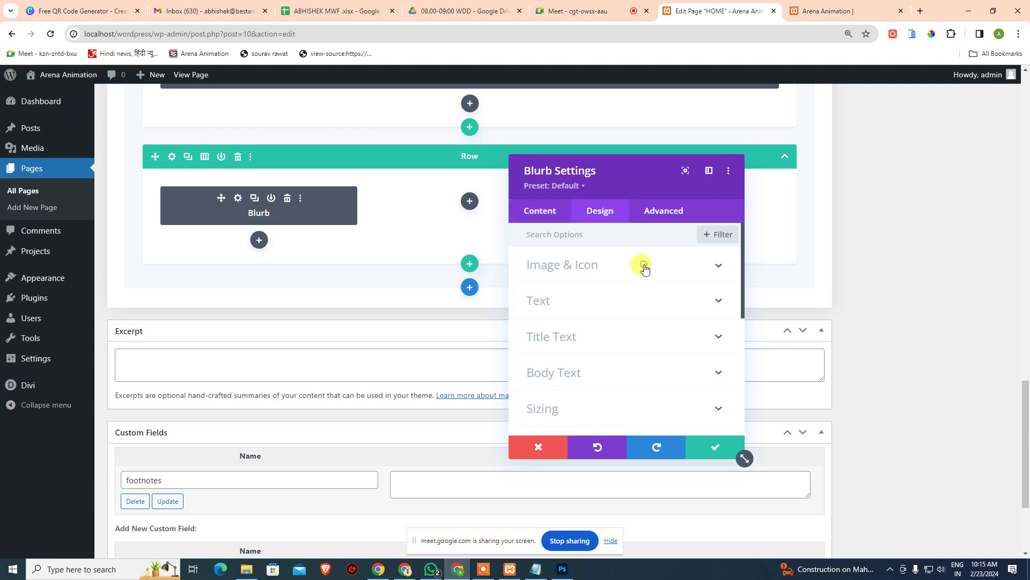
click(644, 266)
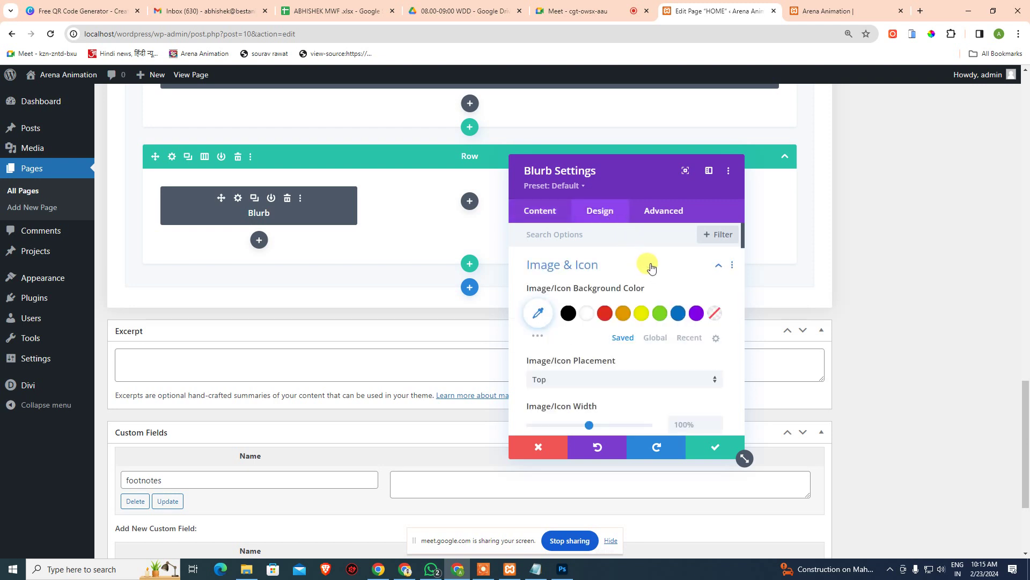
scroll(651, 267, down, 4)
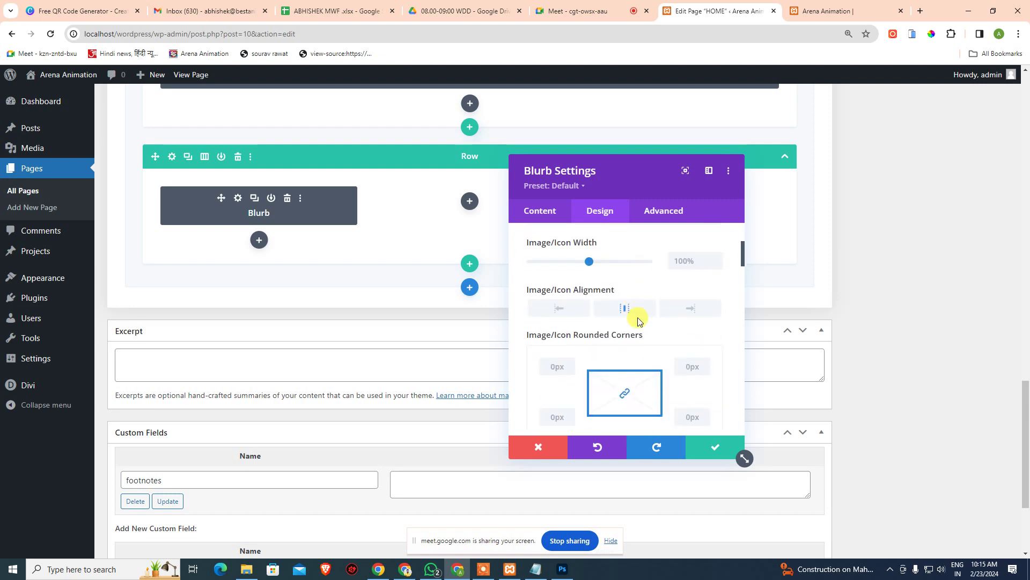
scroll(638, 321, down, 5)
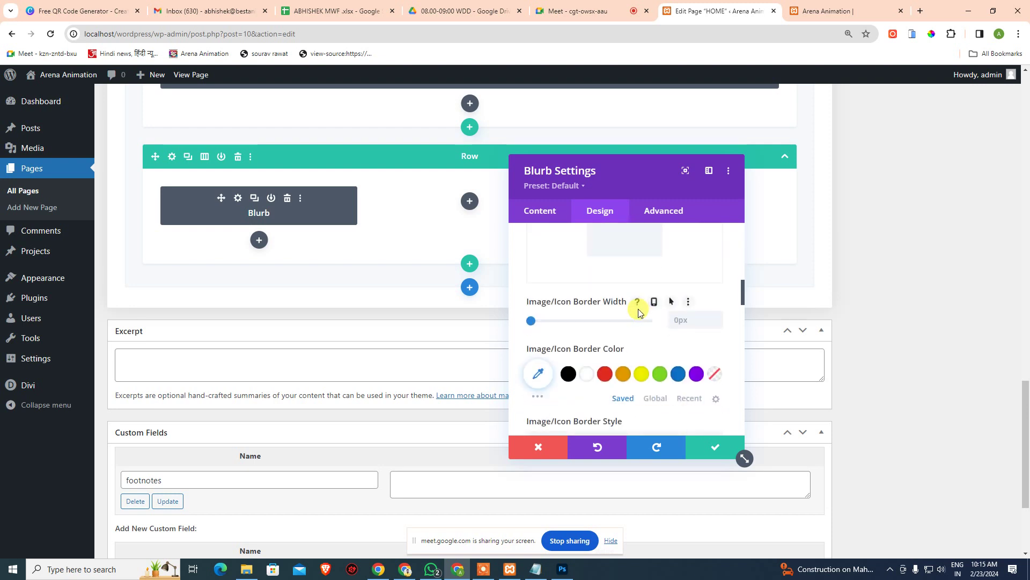
scroll(638, 312, down, 4)
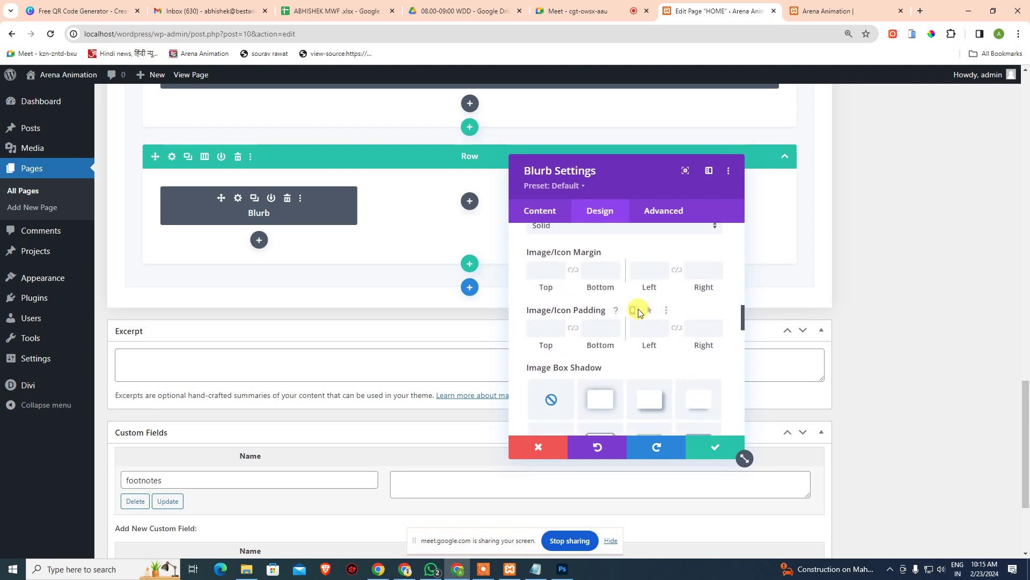
scroll(638, 310, down, 3)
scroll(639, 310, up, 4)
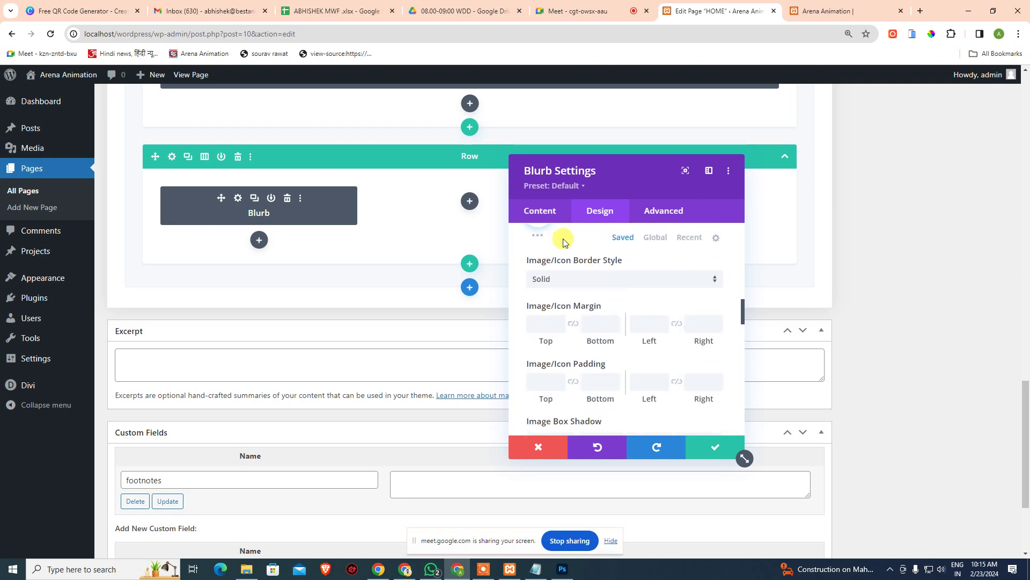
click(538, 212)
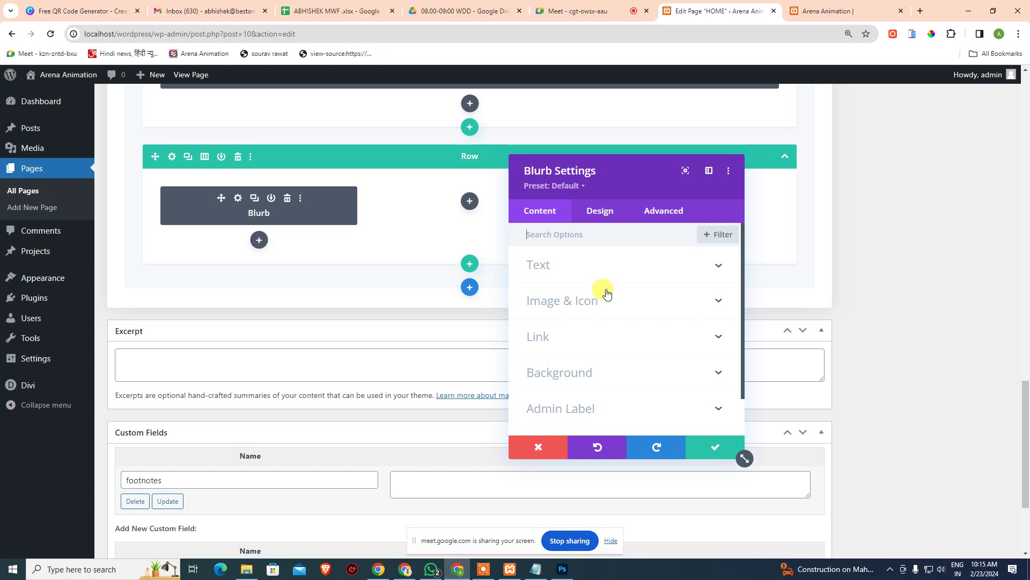
scroll(606, 294, down, 2)
scroll(612, 290, up, 2)
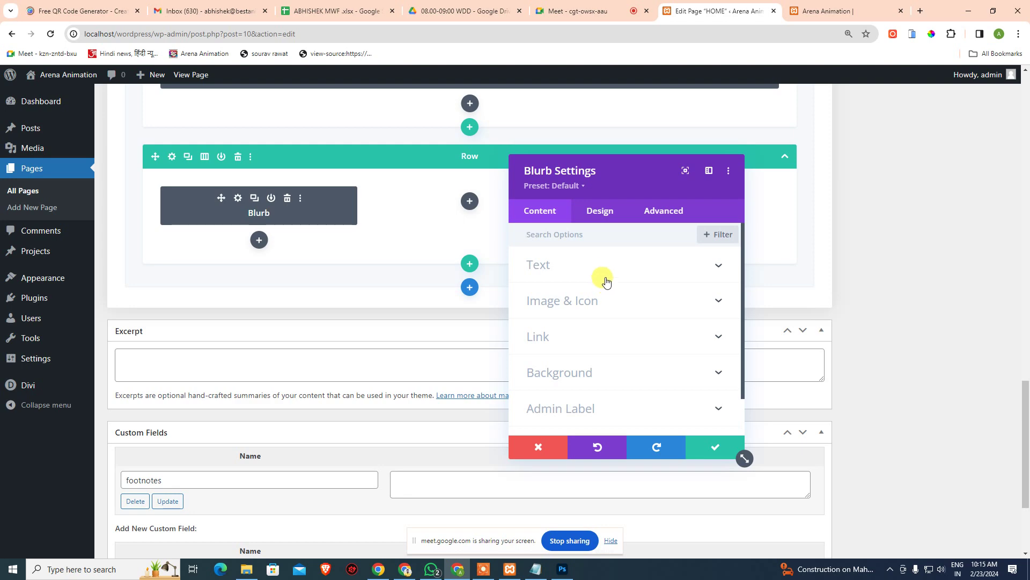
Look up the first statistic in the Photoshop design and enter 7k as the Blurb module's title.
click(559, 267)
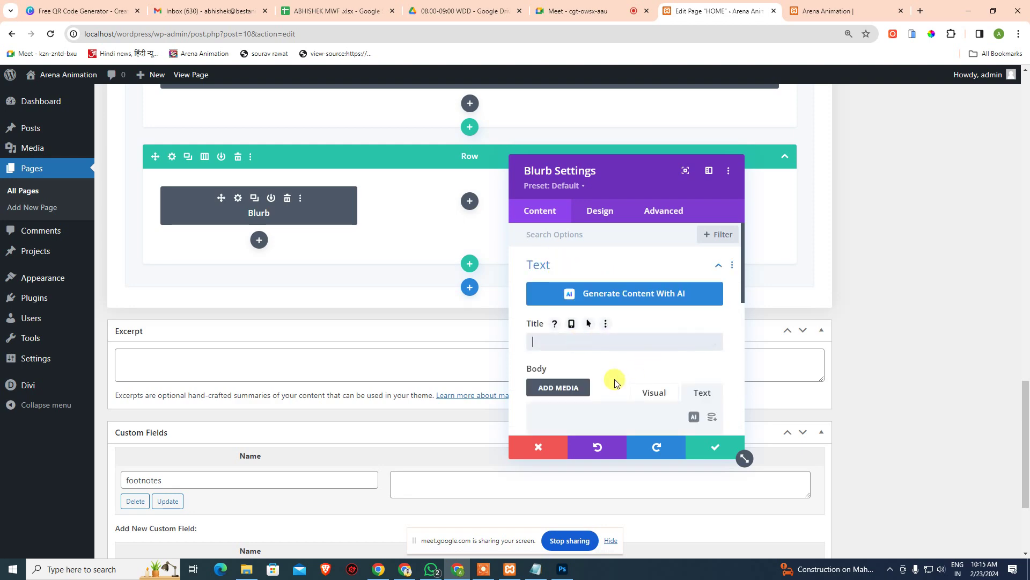
click(563, 569)
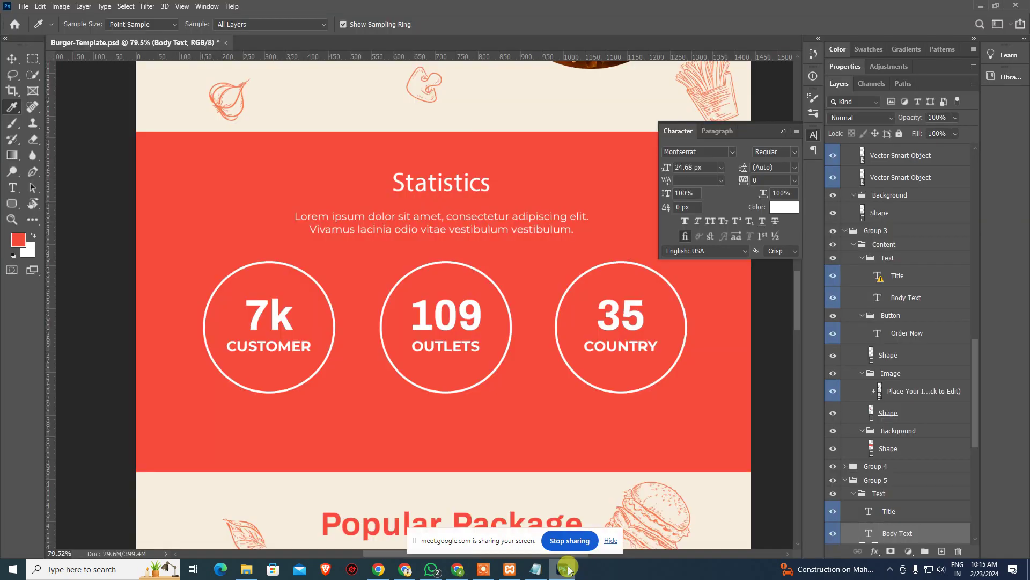
key(t)
click(270, 318)
click(604, 255)
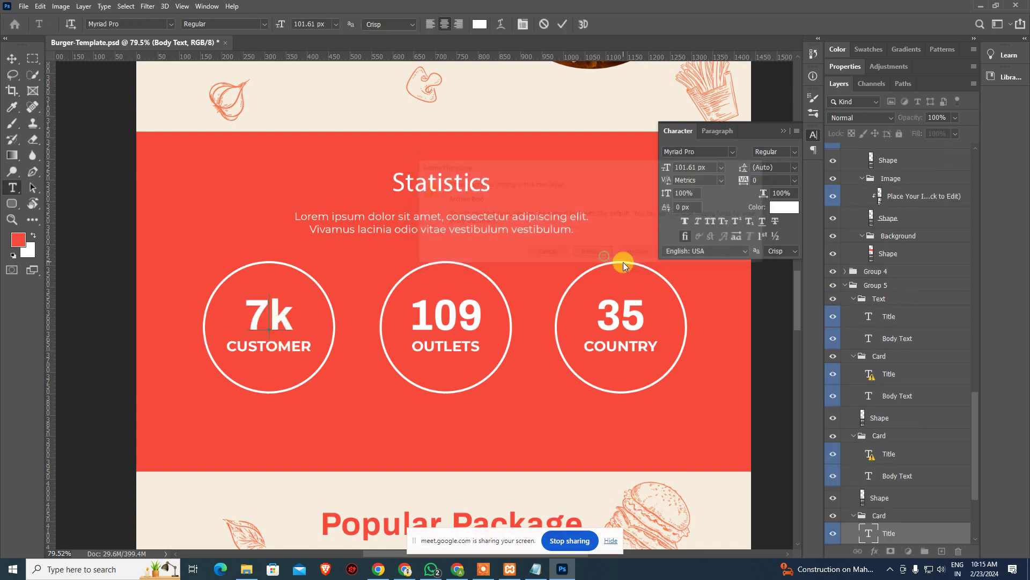
key(Escape)
key(alt+Tab)
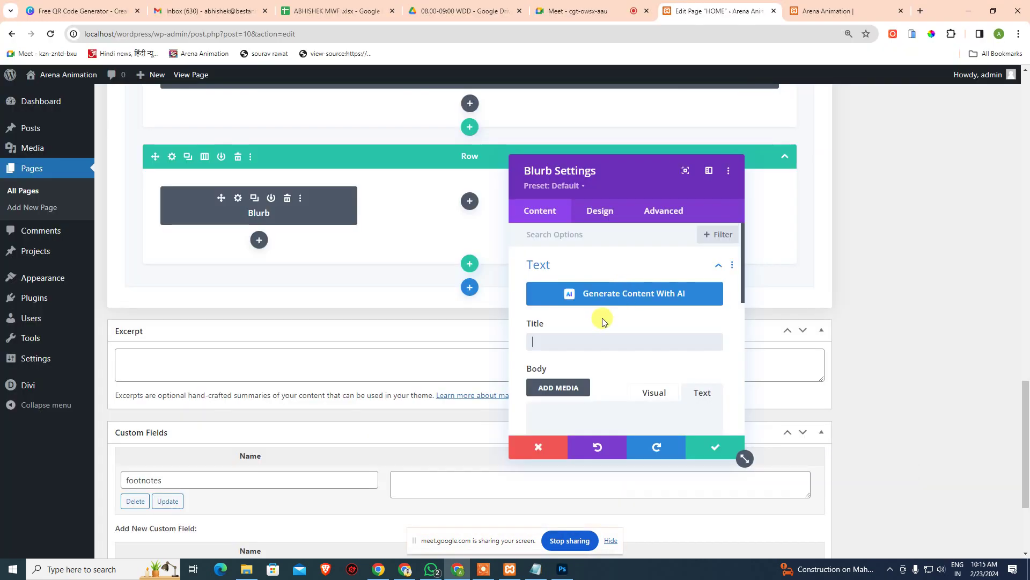
text(7k)
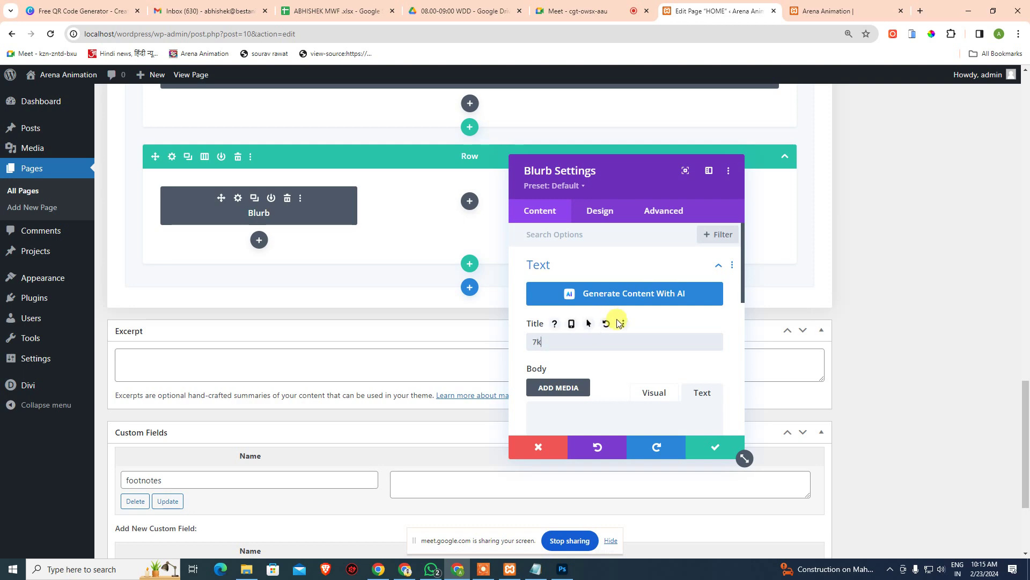
Copy the word Customer from the first circle in the Photoshop design into the Blurb's body and save the module.
click(626, 416)
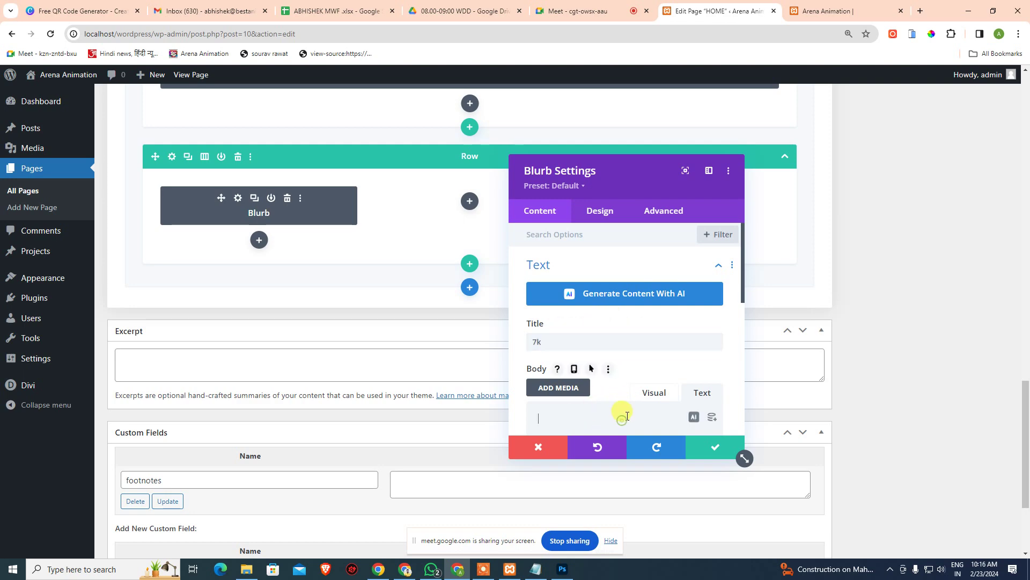
key(alt+Tab)
click(240, 345)
key(ctrl+a)
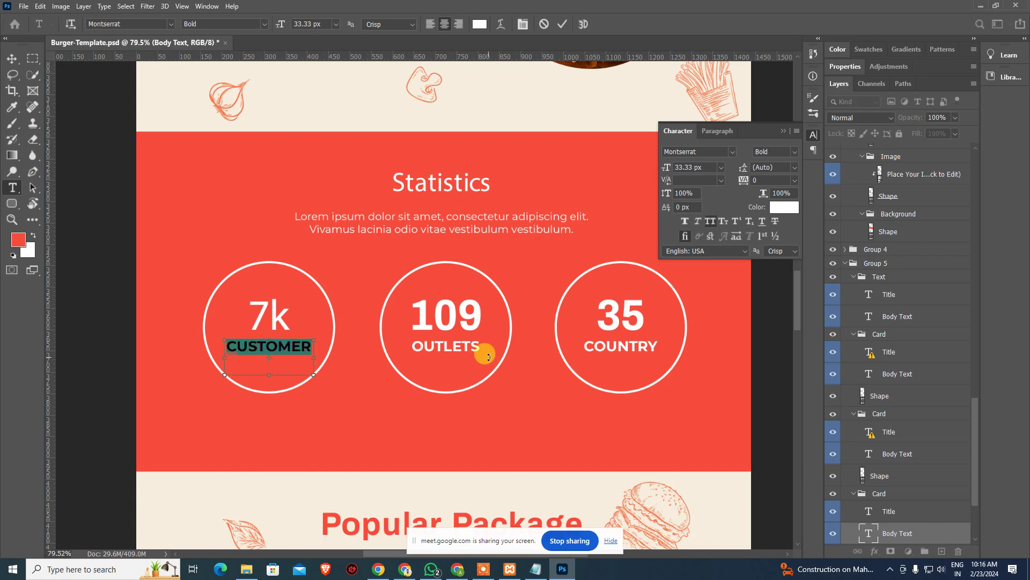
key(ctrl+c)
key(alt+Tab)
key(ctrl+v)
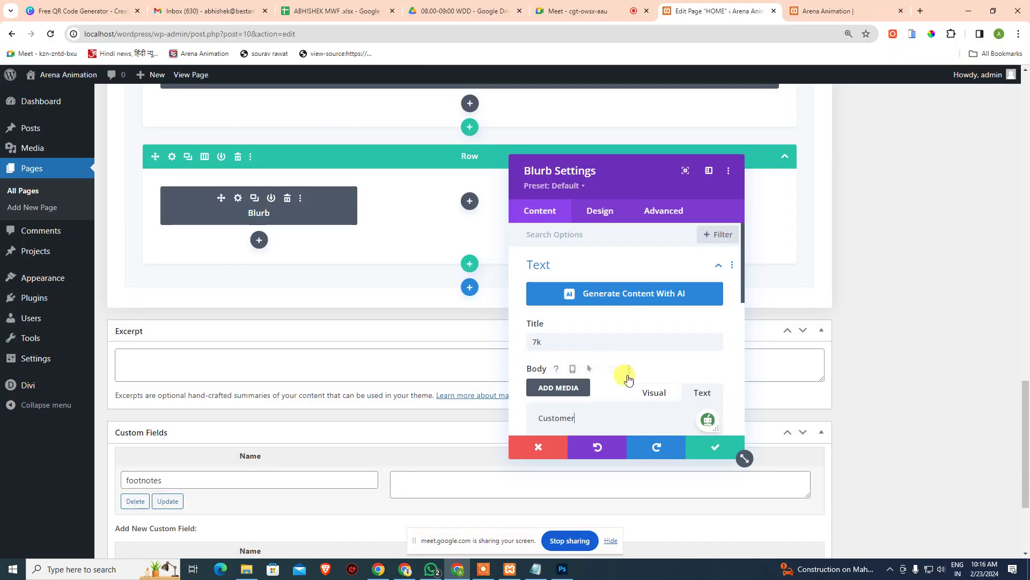
click(714, 449)
Duplicate the Blurb twice and place one copy each in the second and third columns of the Statistics row.
scroll(343, 242, up, 2)
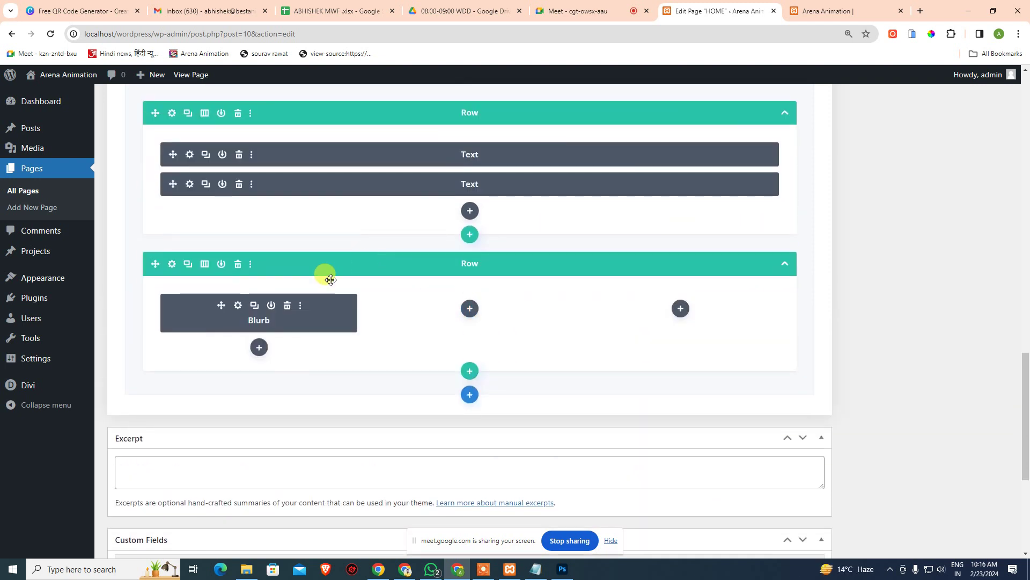
click(254, 305)
click(255, 305)
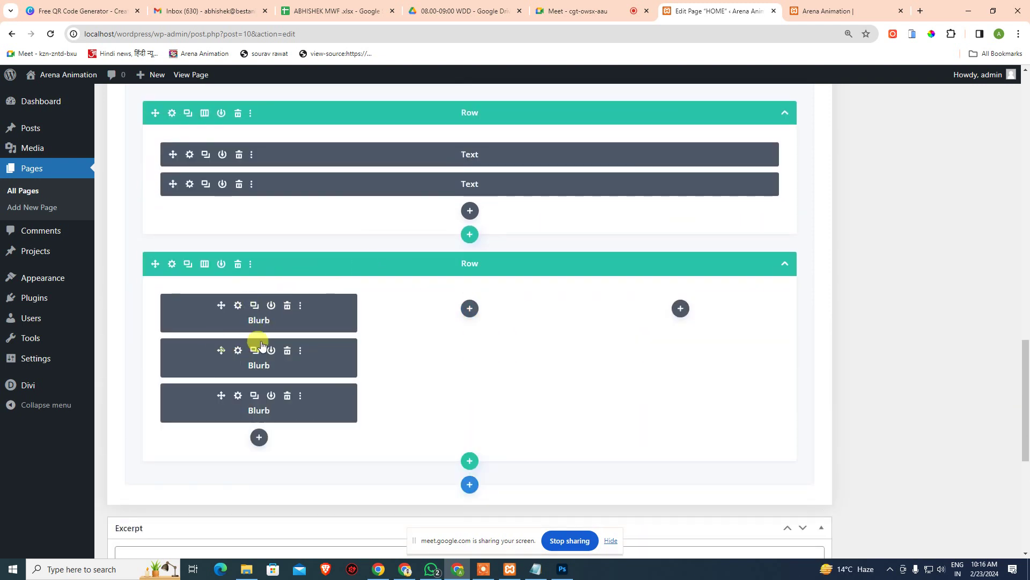
drag(262, 345, 467, 307)
drag(212, 342, 651, 317)
Switch the Divi Builder to the desktop visual view and go to the blurbs in the Statistics section.
scroll(577, 317, up, 9)
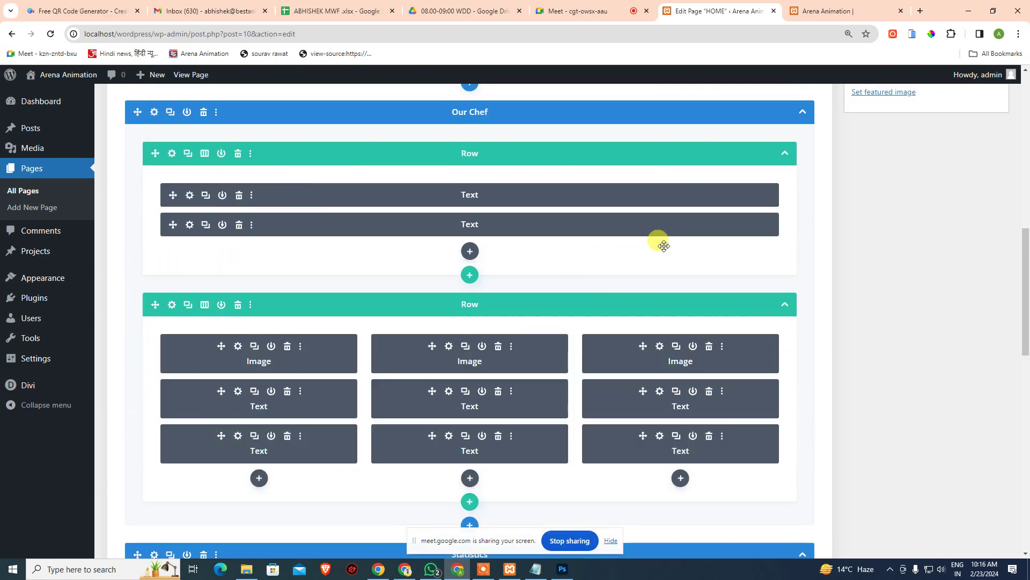
scroll(664, 246, up, 12)
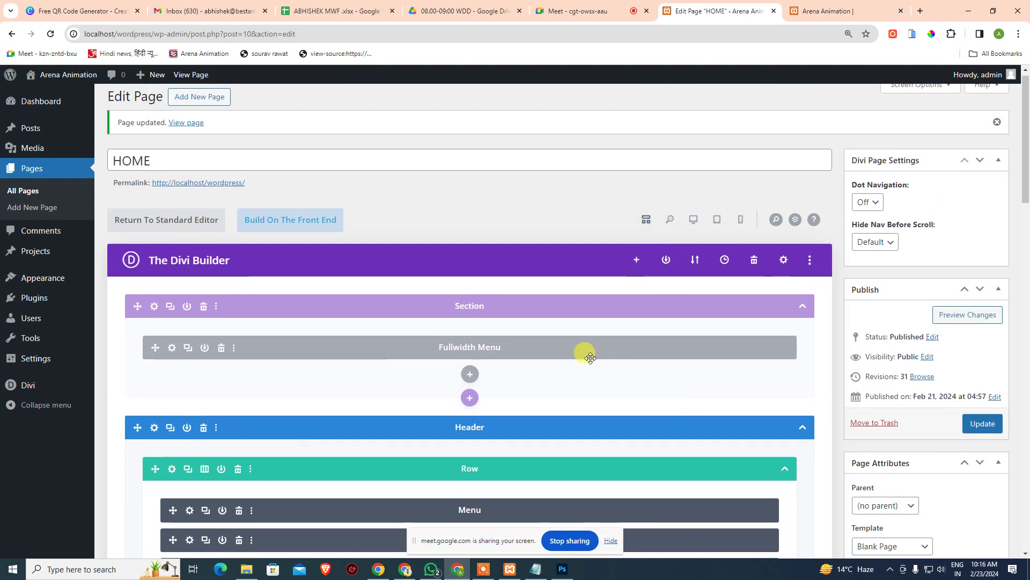
click(694, 220)
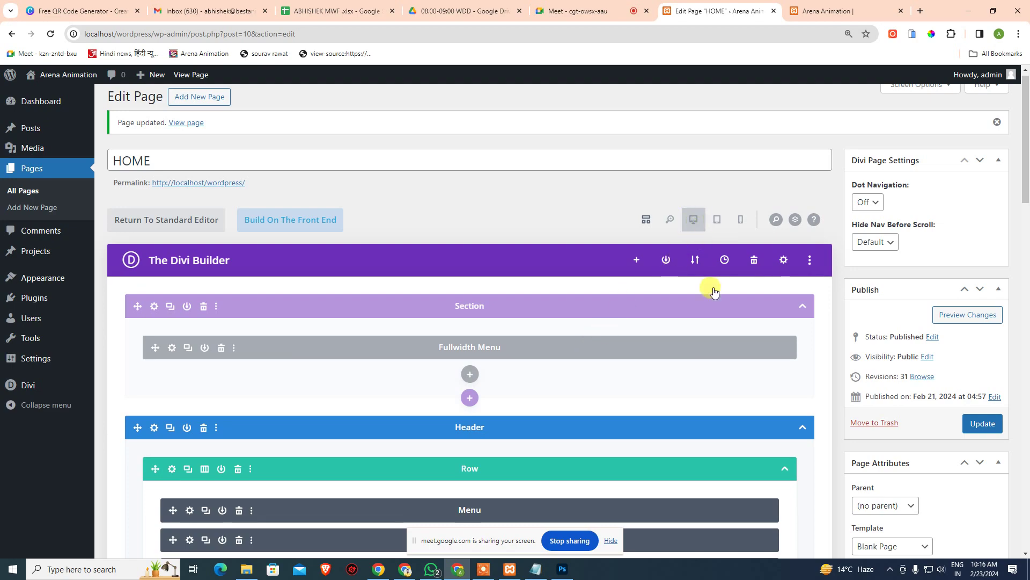
scroll(597, 330, down, 20)
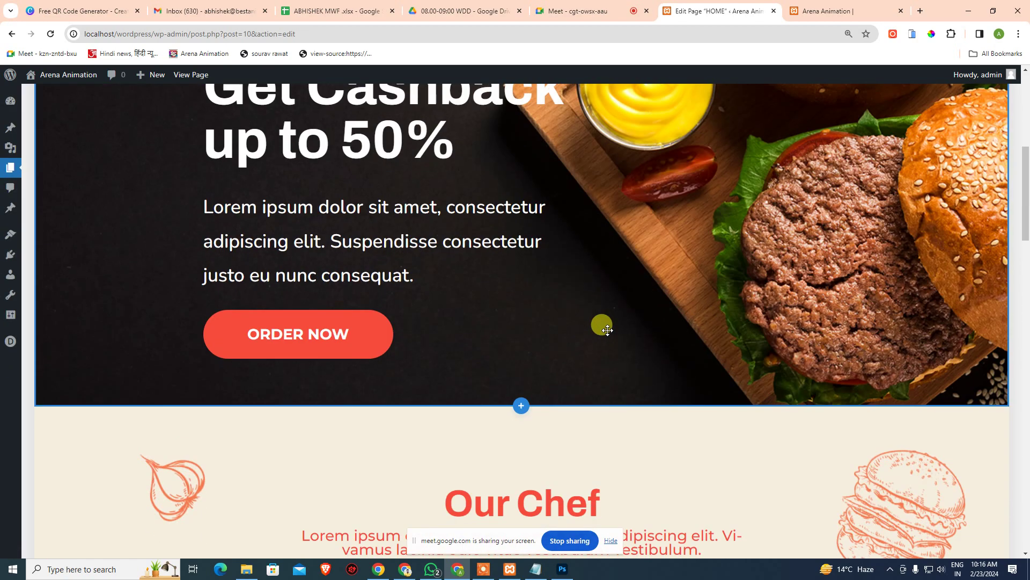
scroll(644, 342, down, 4)
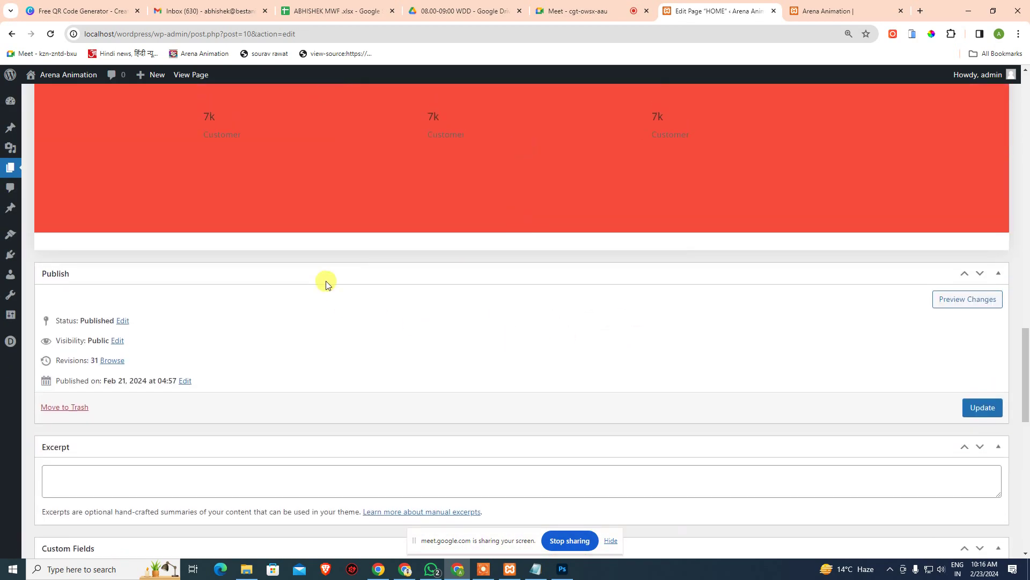
scroll(235, 232, up, 2)
mouse_move(207, 216)
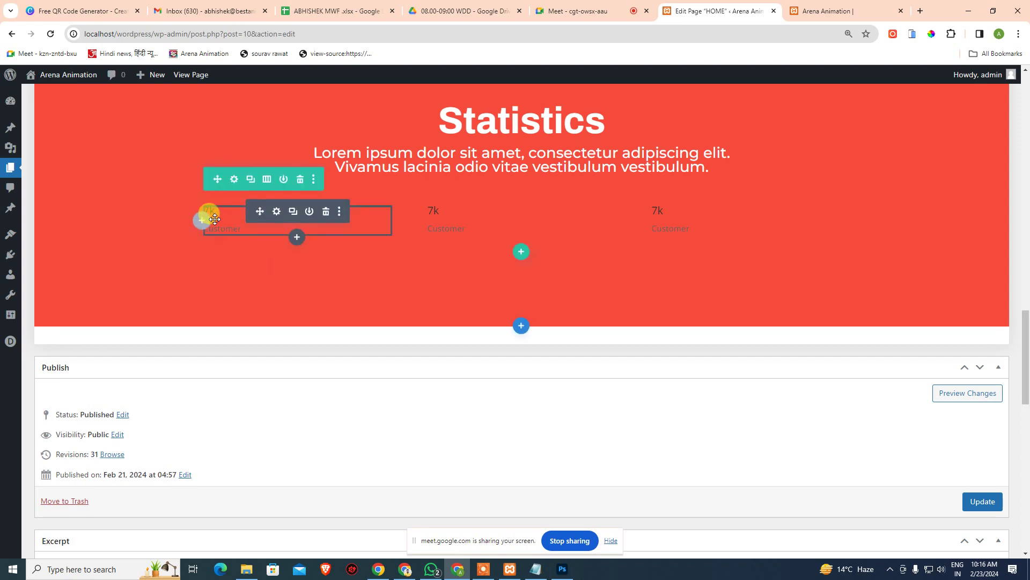
Open the border design options of the first 7k Customer blurb.
click(276, 212)
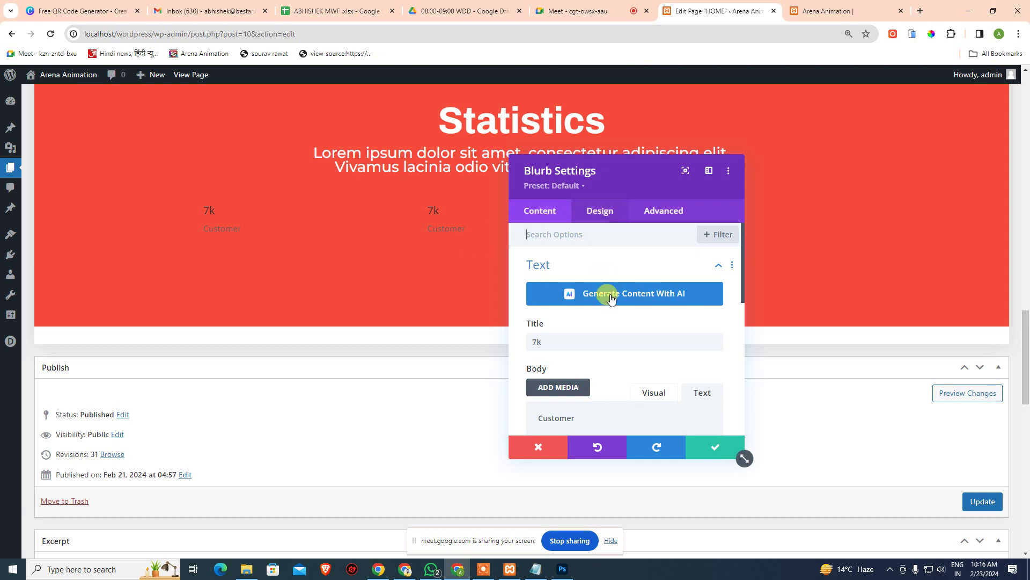
scroll(612, 303, down, 5)
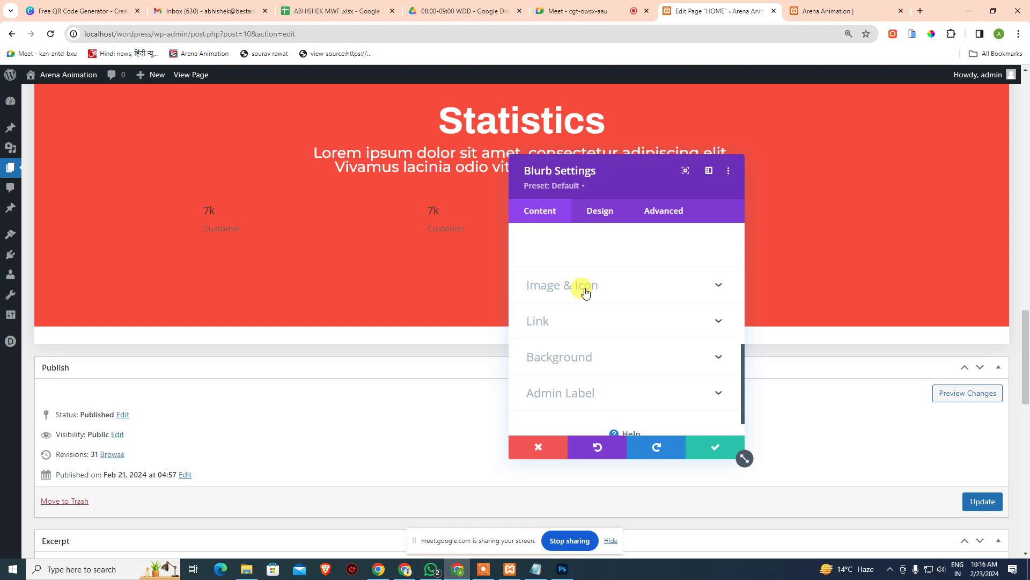
click(596, 211)
scroll(661, 310, down, 4)
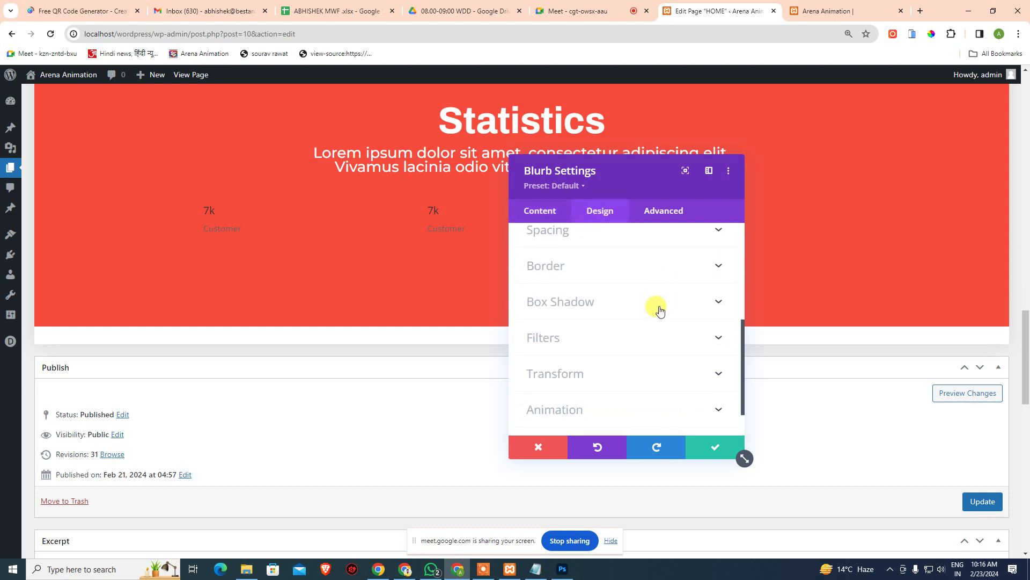
click(608, 267)
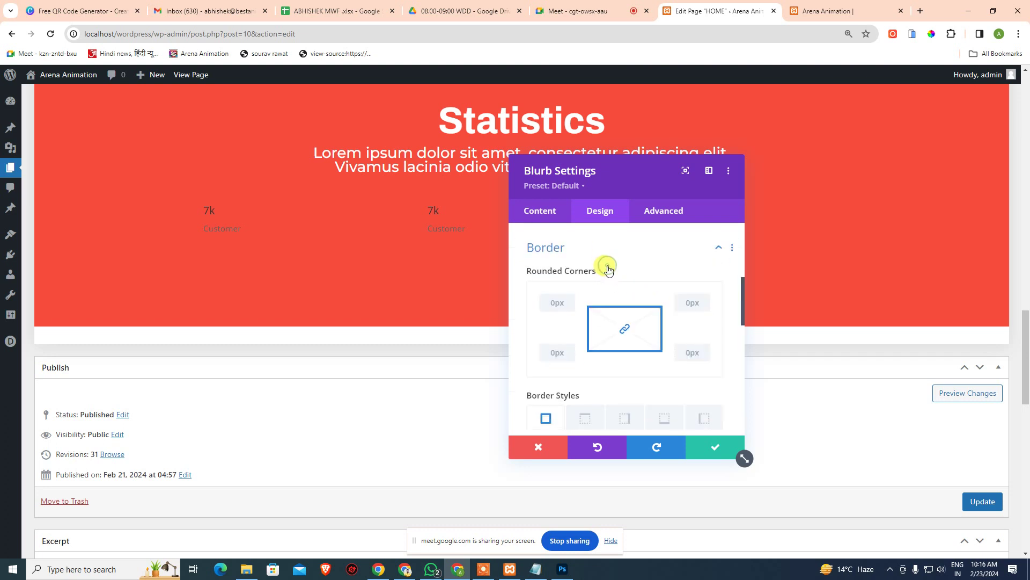
scroll(695, 295, down, 4)
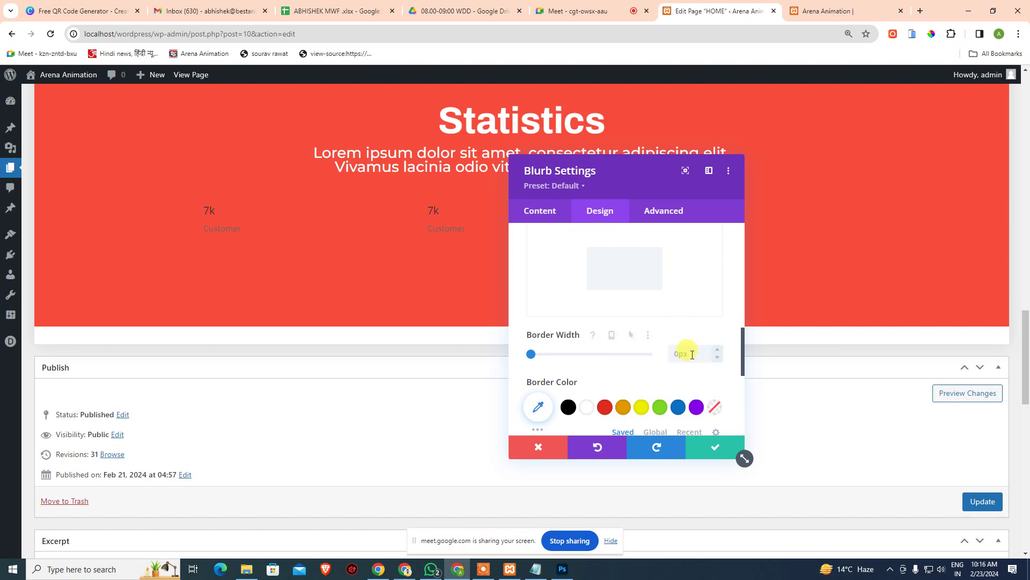
In the Photoshop design, check the stroke width of the circle shape around 7k CUSTOMER.
click(562, 569)
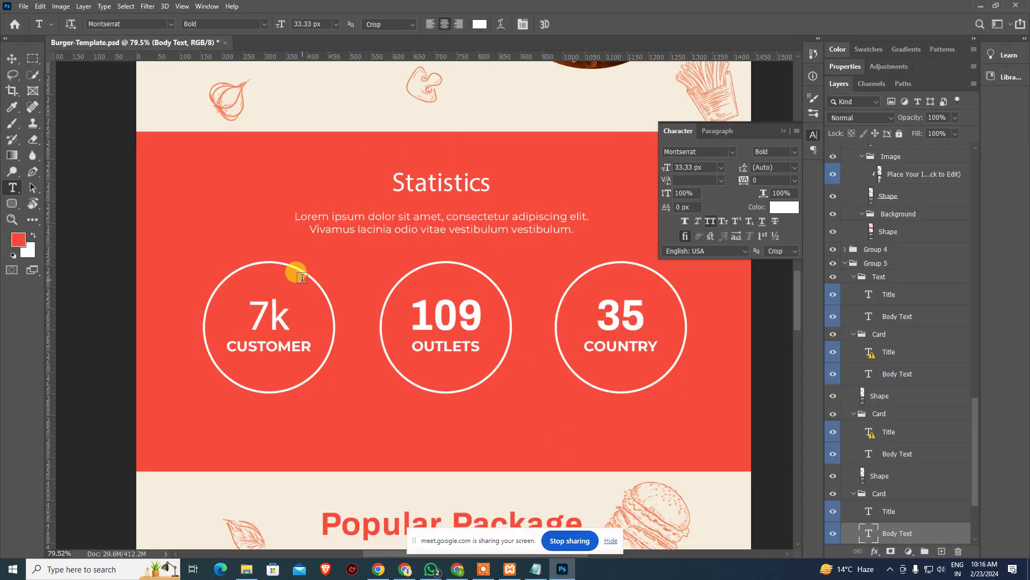
drag(202, 322, 256, 328)
key(v)
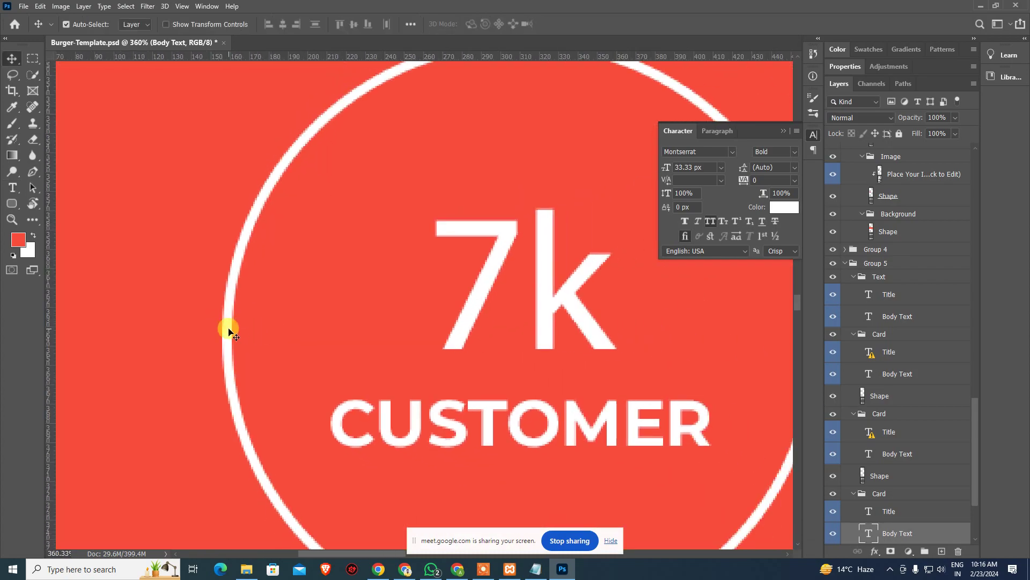
click(229, 329)
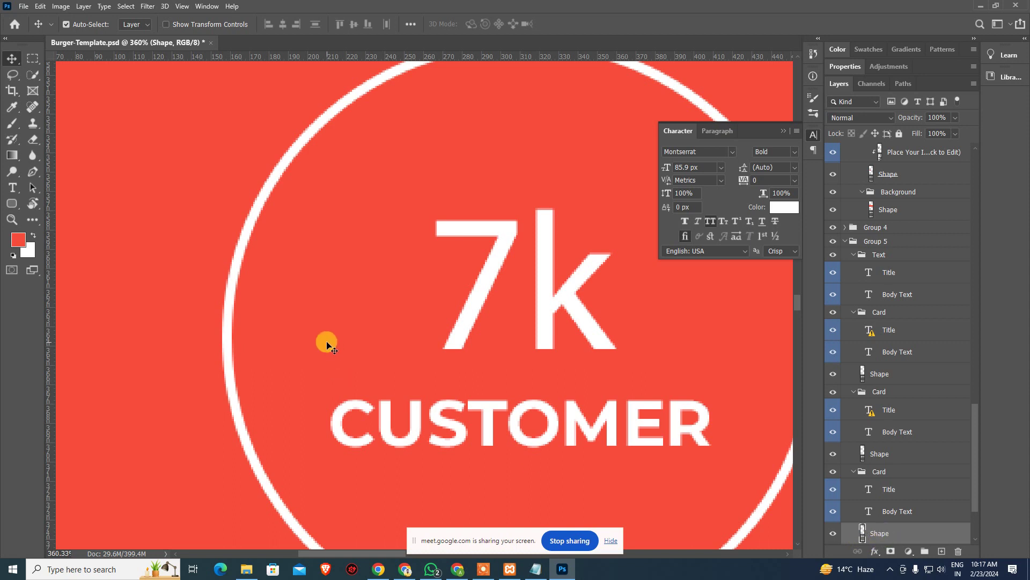
key(u)
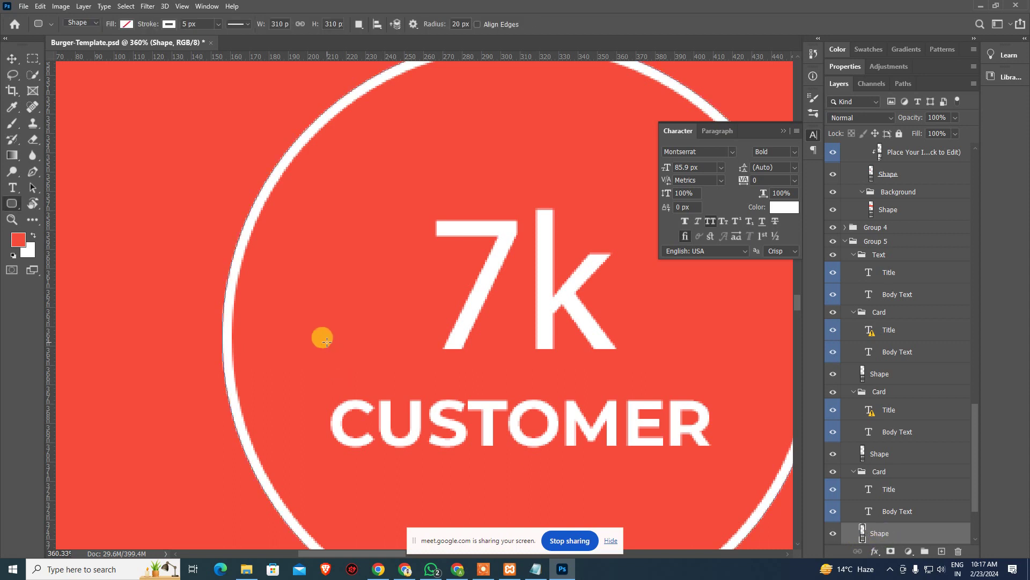
click(197, 23)
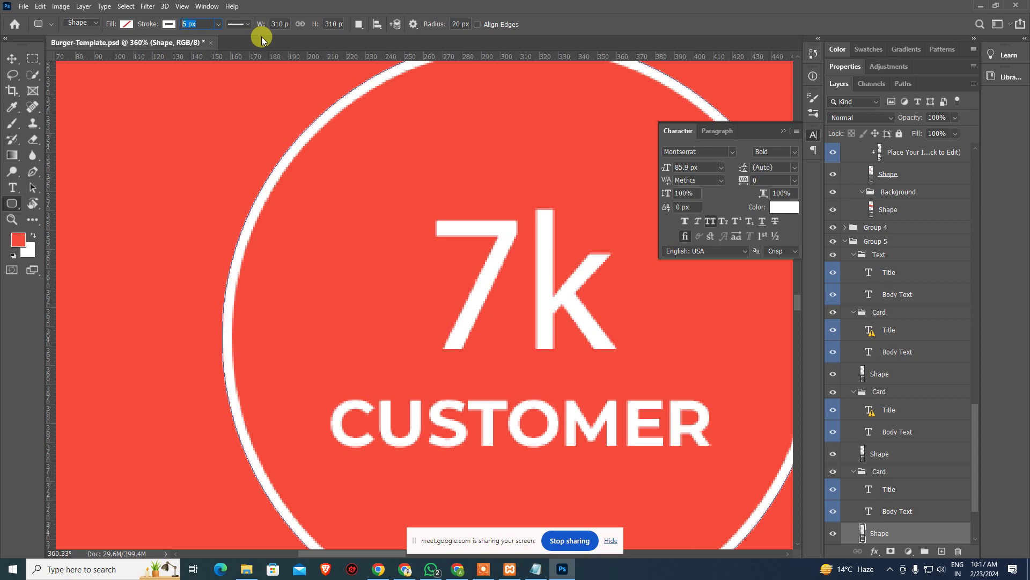
click(12, 58)
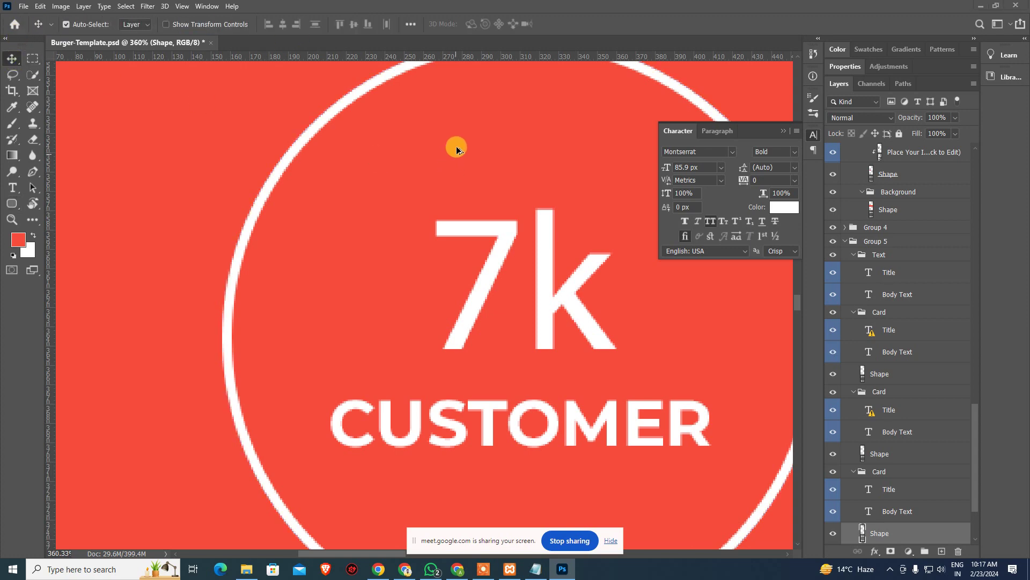
Back in the page editor, give the first blurb a 5px wide white border.
key(alt+Tab)
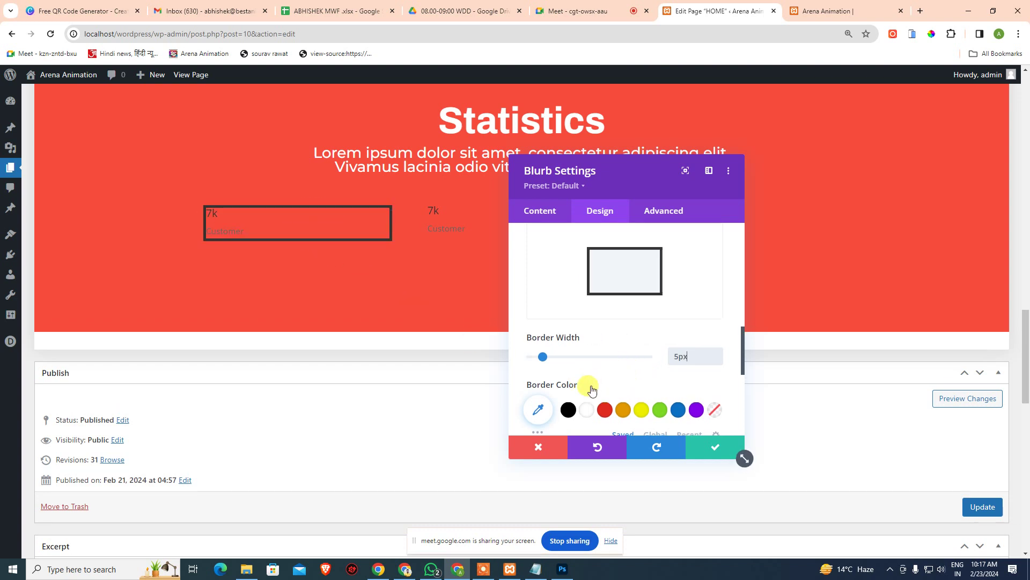
click(586, 410)
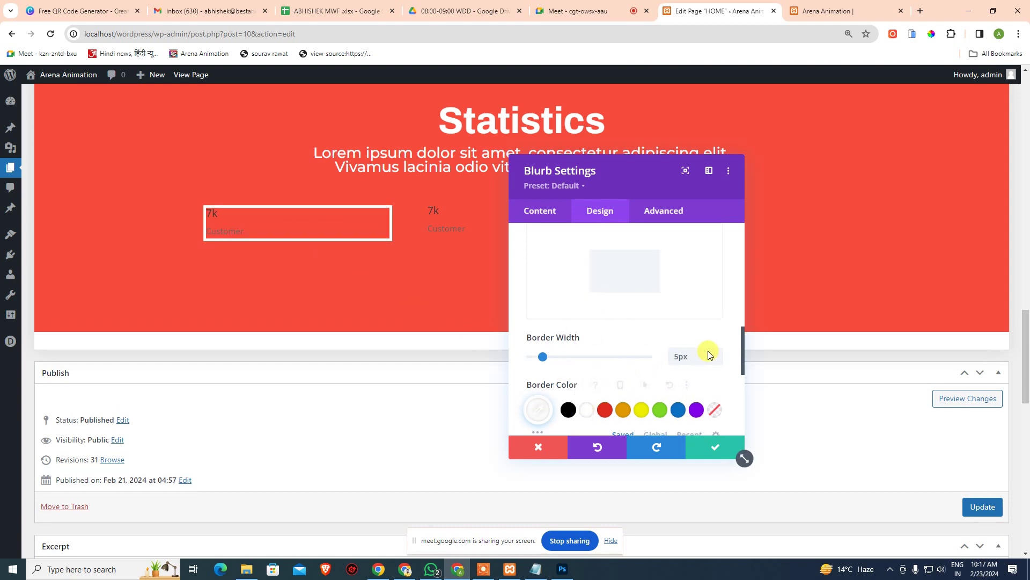
scroll(706, 362, up, 3)
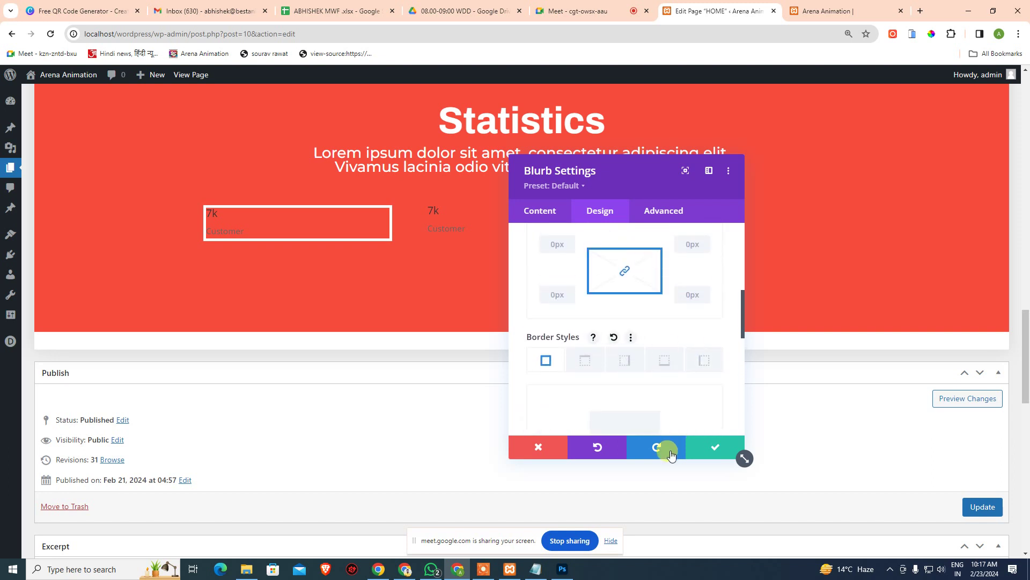
scroll(638, 357, down, 3)
scroll(638, 357, down, 5)
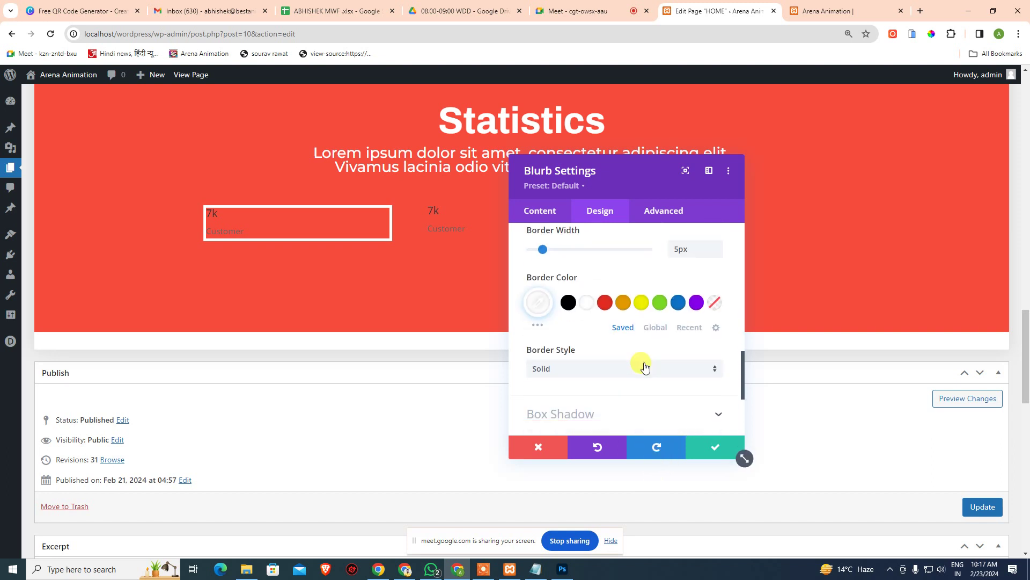
scroll(657, 378, down, 1)
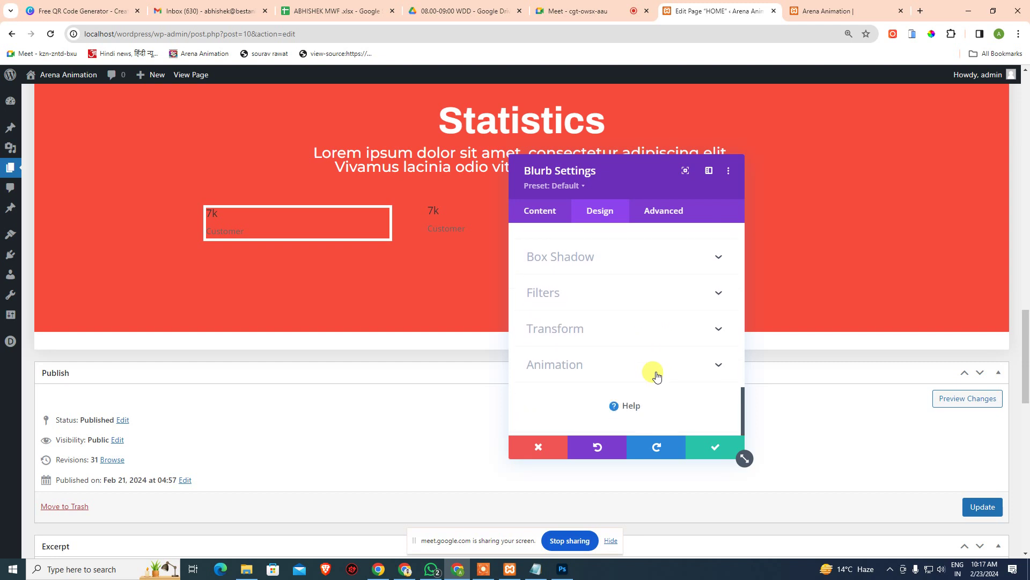
Set all four rounded corners of the first blurb's border to 50%.
scroll(657, 377, up, 2)
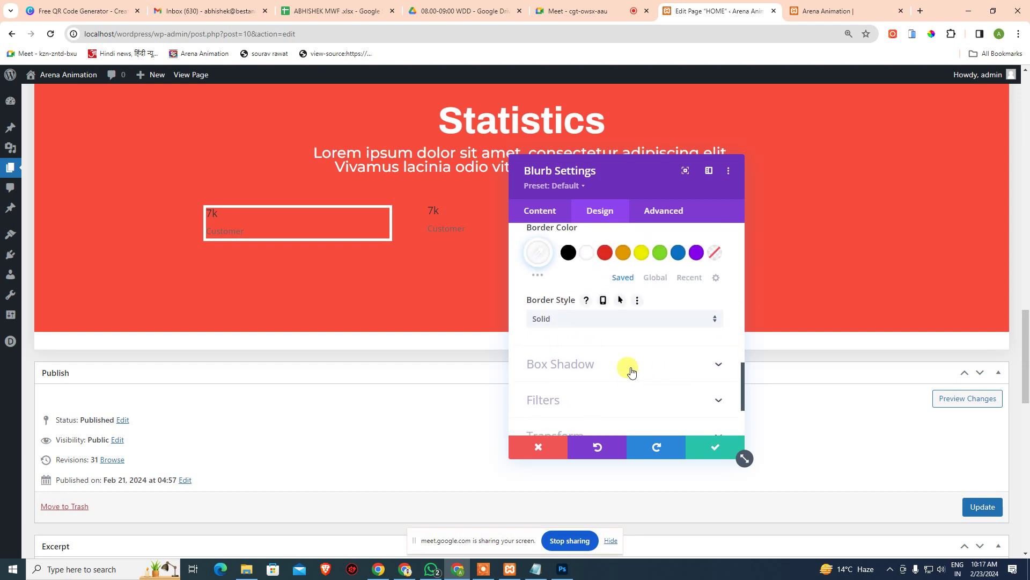
scroll(634, 371, up, 3)
scroll(631, 370, up, 3)
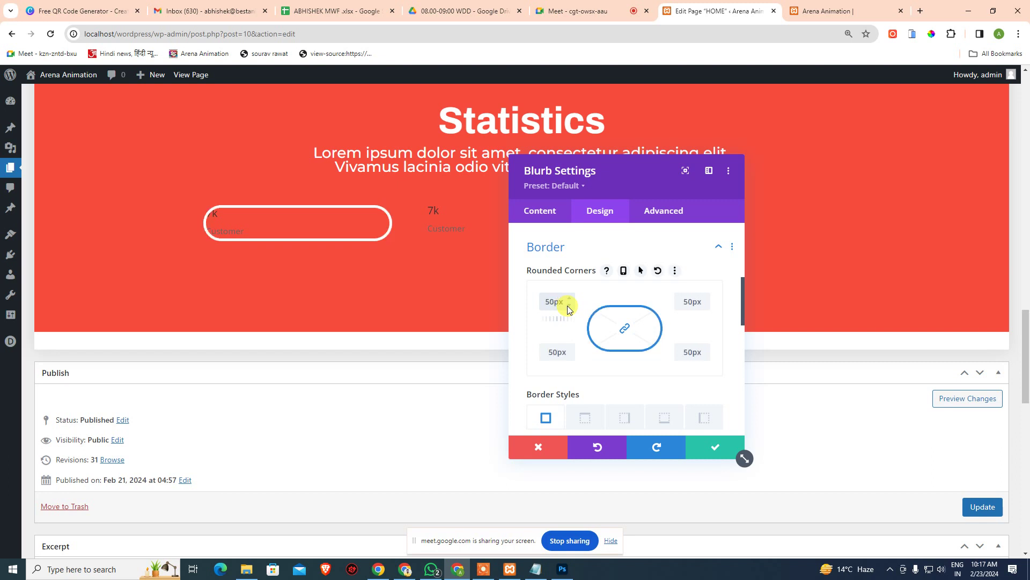
key(BackSpace)
key(BackSpace)
text(%)
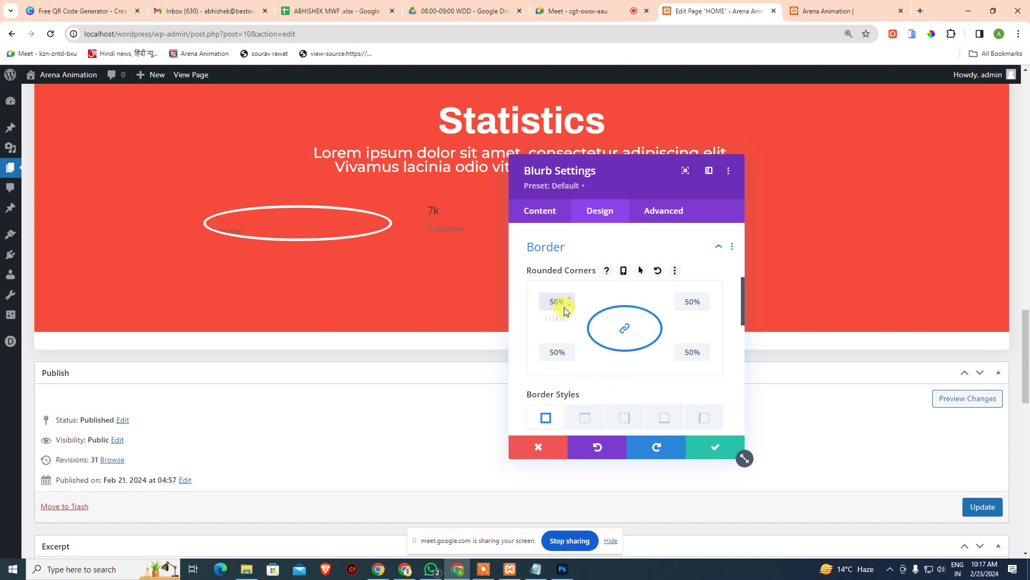
Change all four rounded corners of the first blurb's border to 50rem and collapse the border options.
text(pxrel)
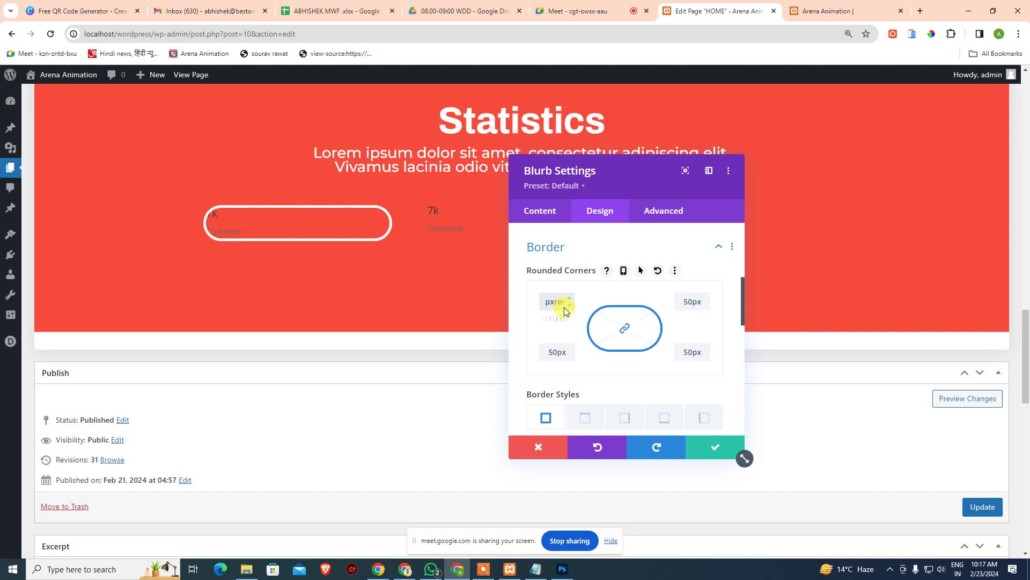
click(564, 307)
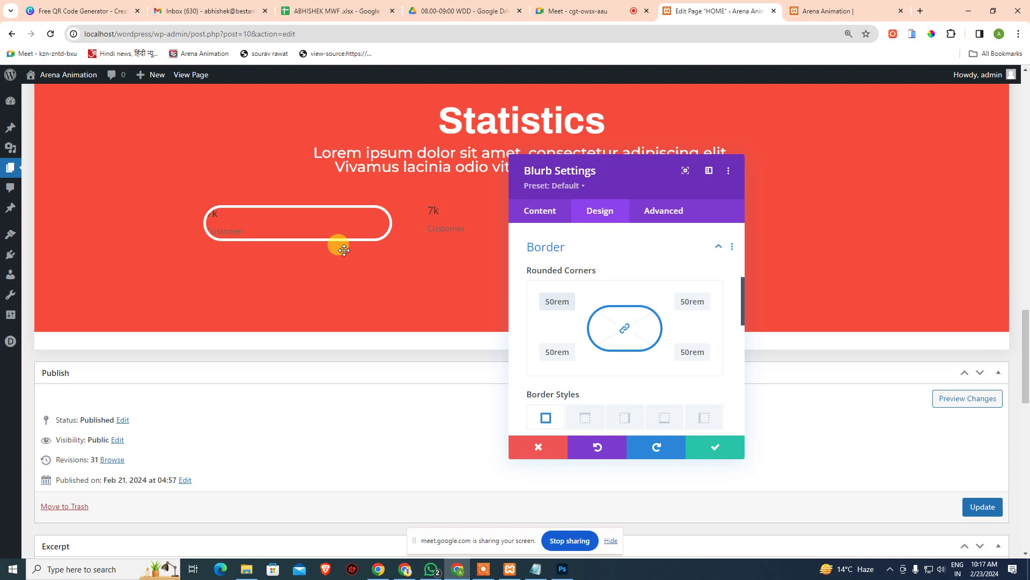
click(717, 247)
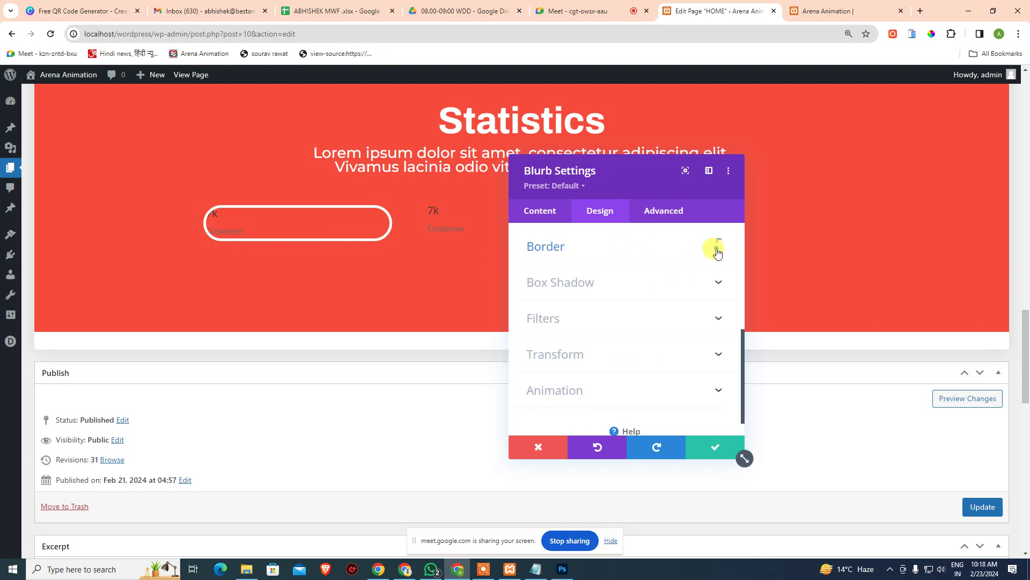
Open the first blurb's sizing options and go to the height settings.
scroll(692, 311, up, 8)
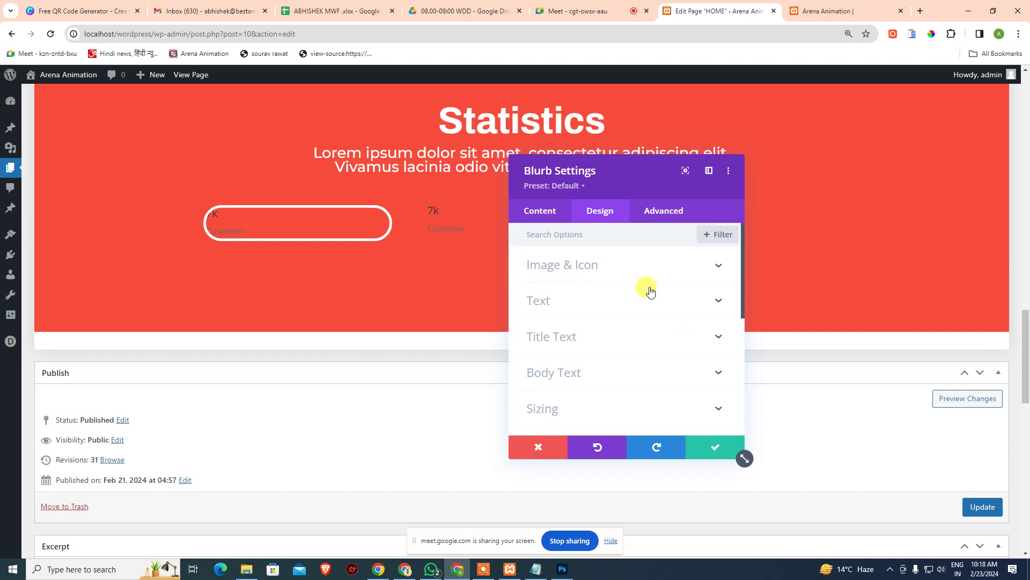
scroll(637, 321, down, 1)
scroll(635, 304, down, 2)
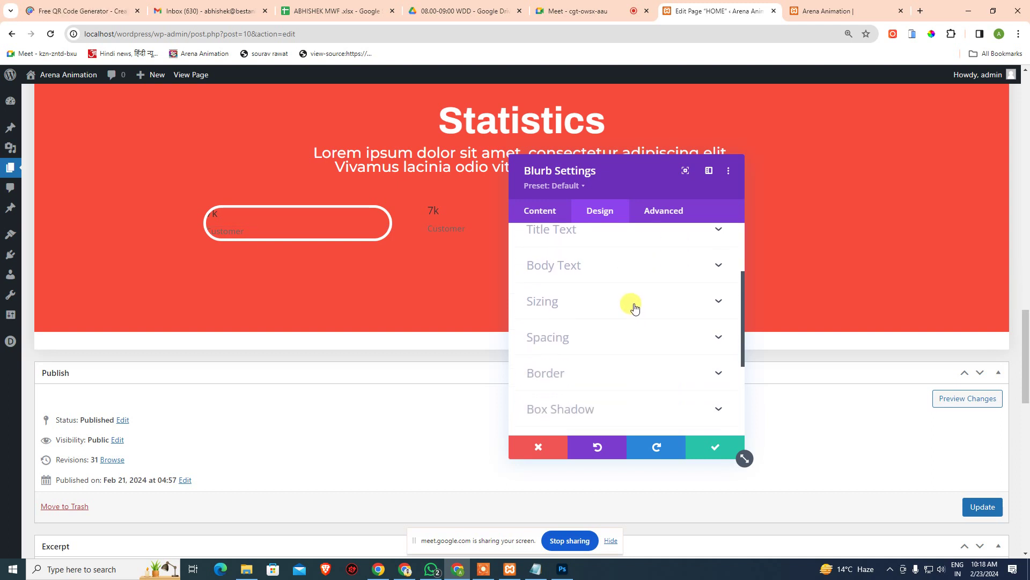
click(614, 246)
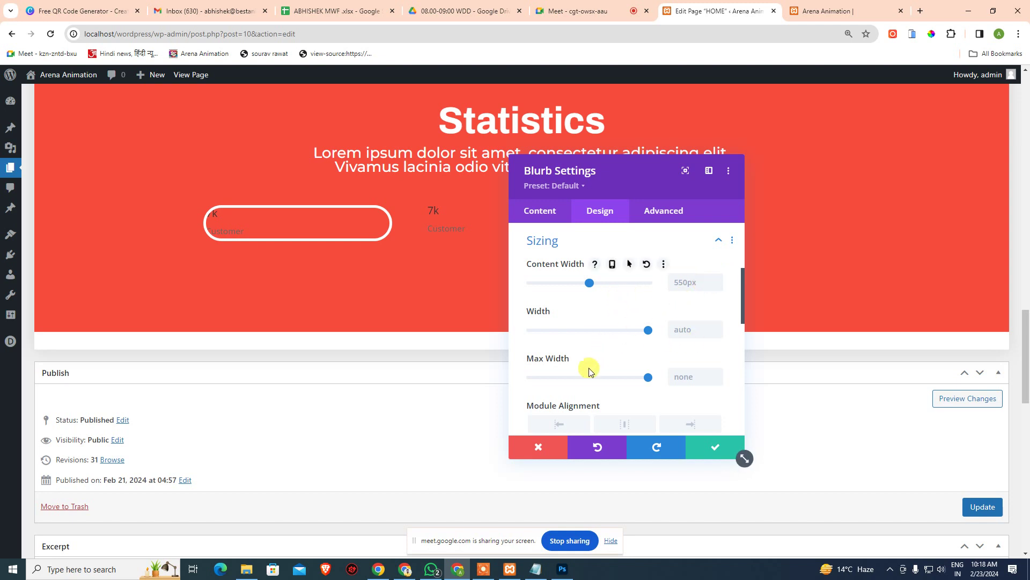
scroll(602, 351, down, 4)
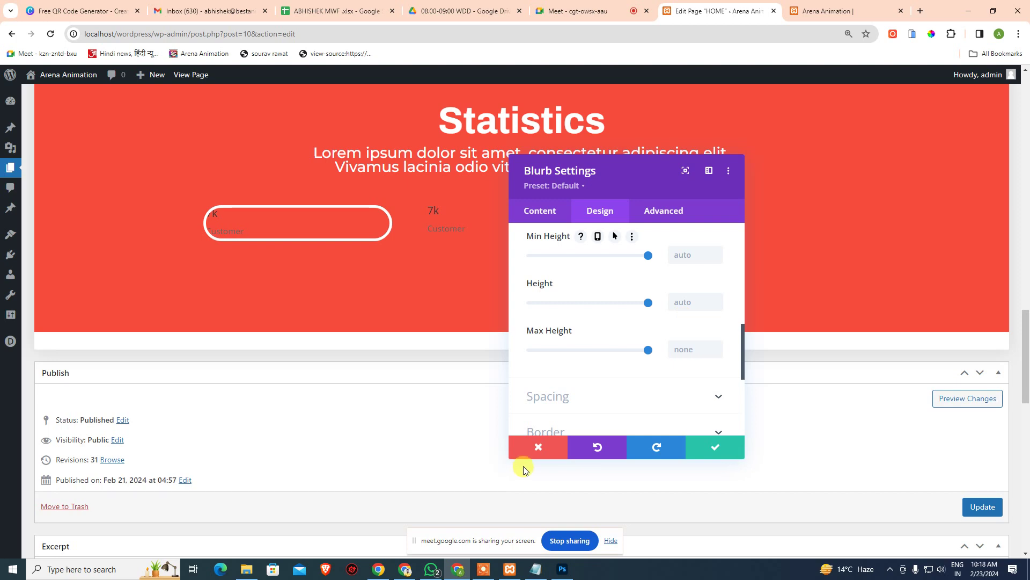
Switch to Photoshop and check the width and height of the circle shape around 7k CUSTOMER.
click(563, 569)
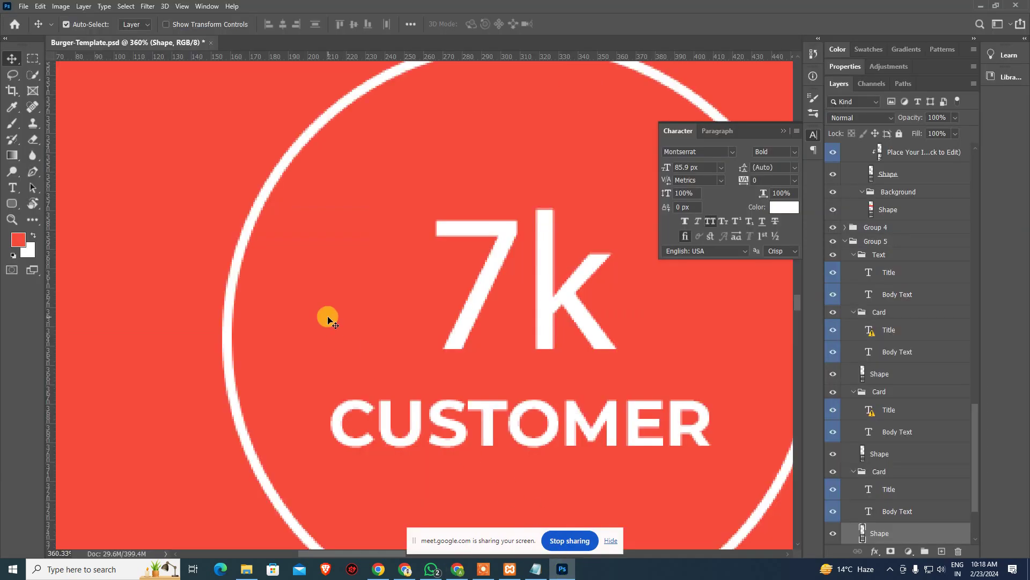
key(ctrl+1)
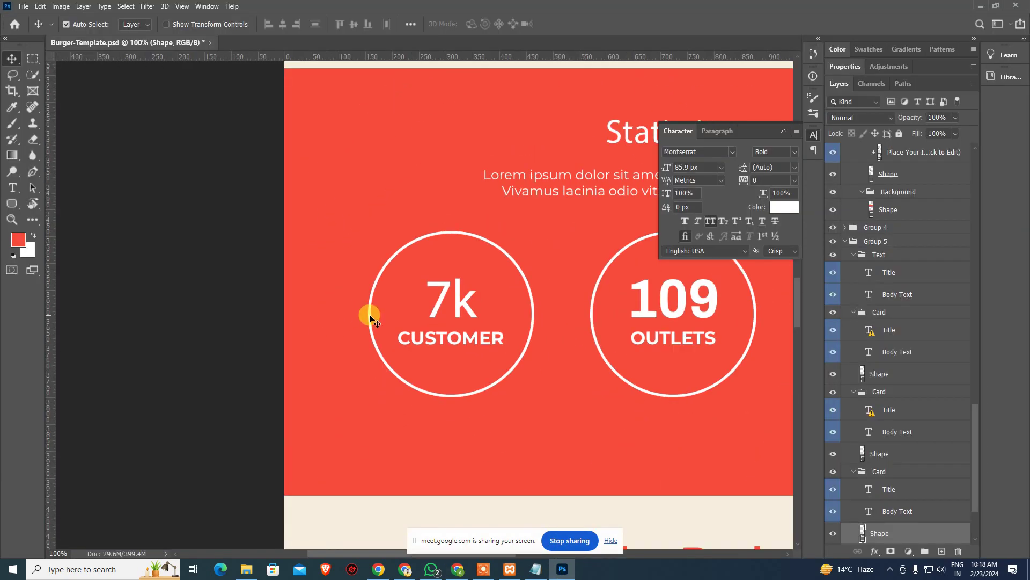
key(ctrl+t)
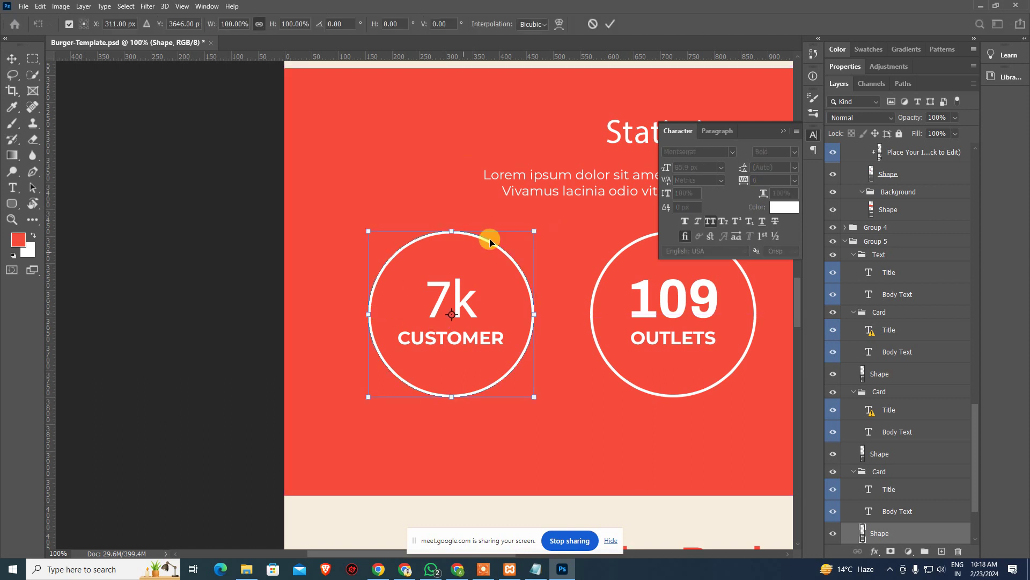
click(813, 75)
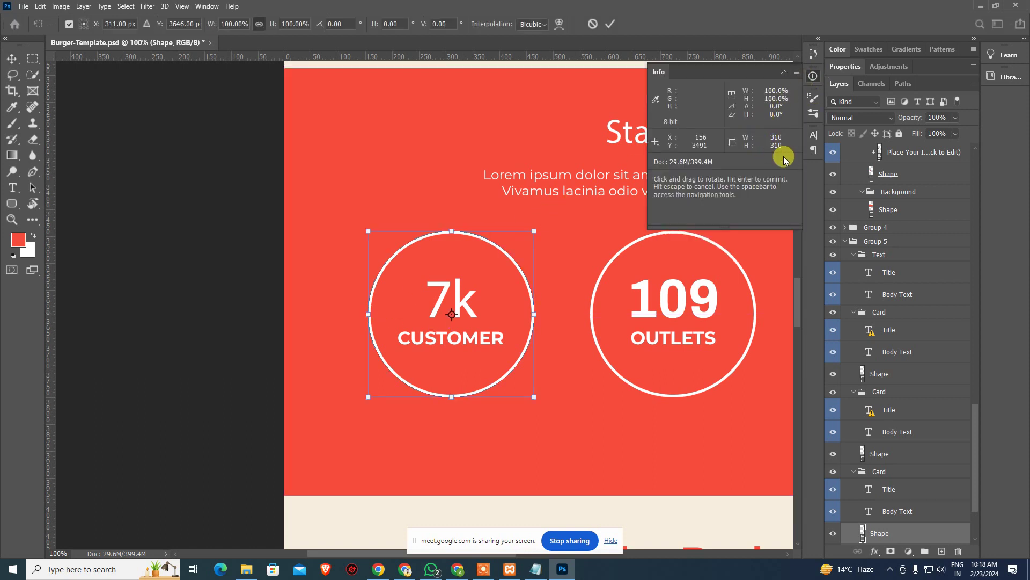
Back in the page editor, set the first blurb's height and width to 310px each.
key(alt+Tab)
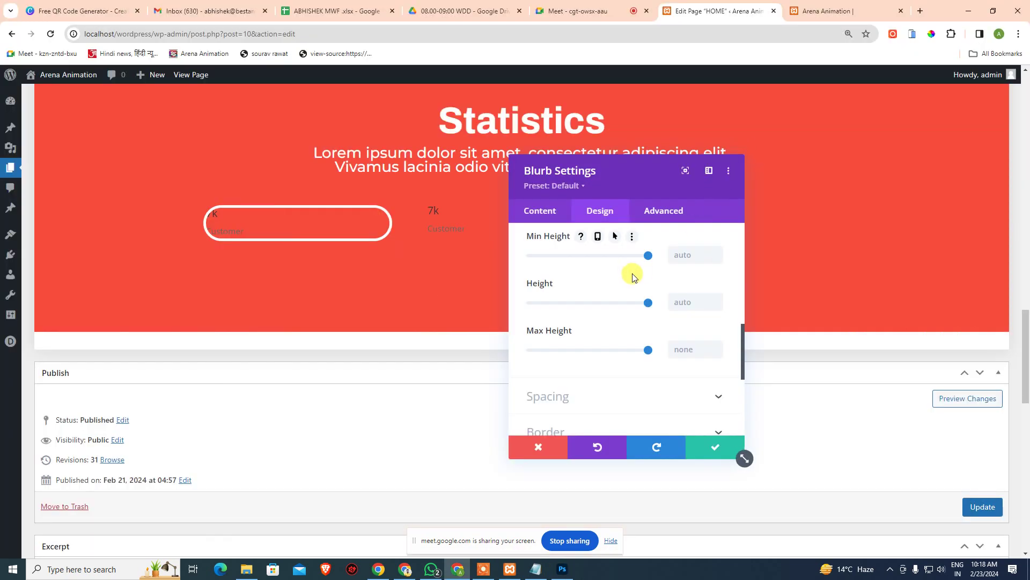
scroll(642, 293, up, 1)
click(684, 354)
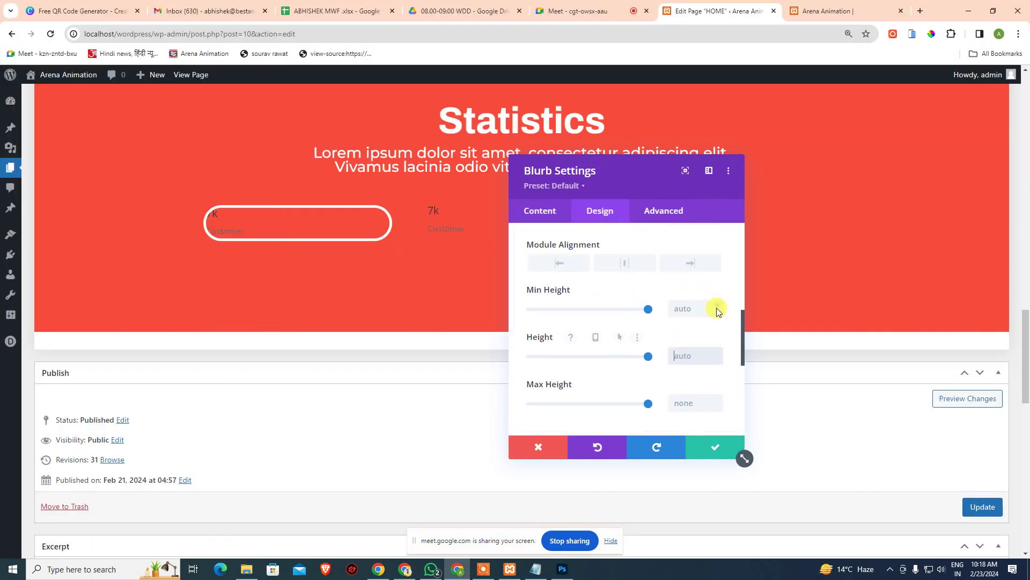
text(310px)
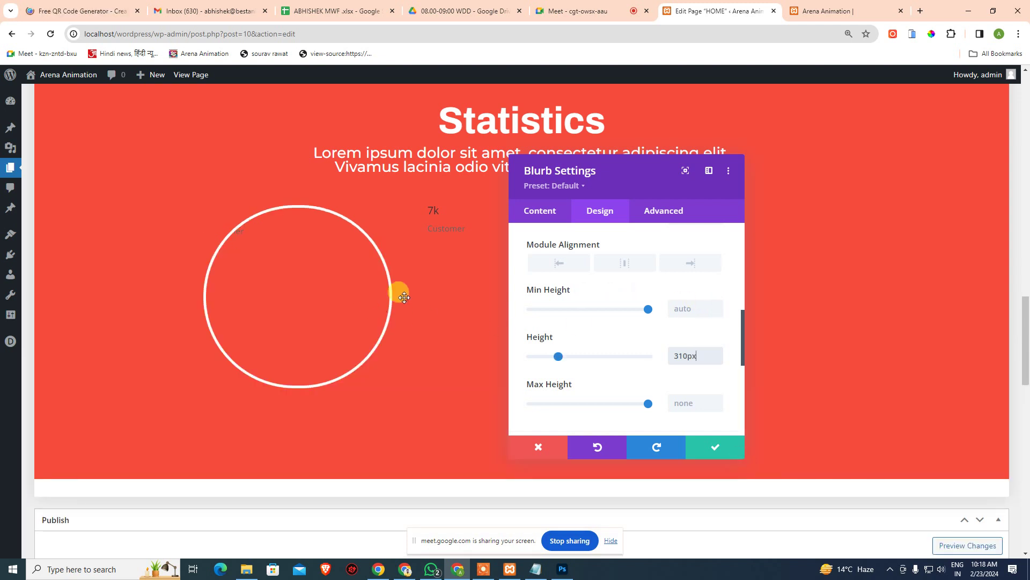
scroll(677, 341, up, 2)
scroll(675, 343, up, 5)
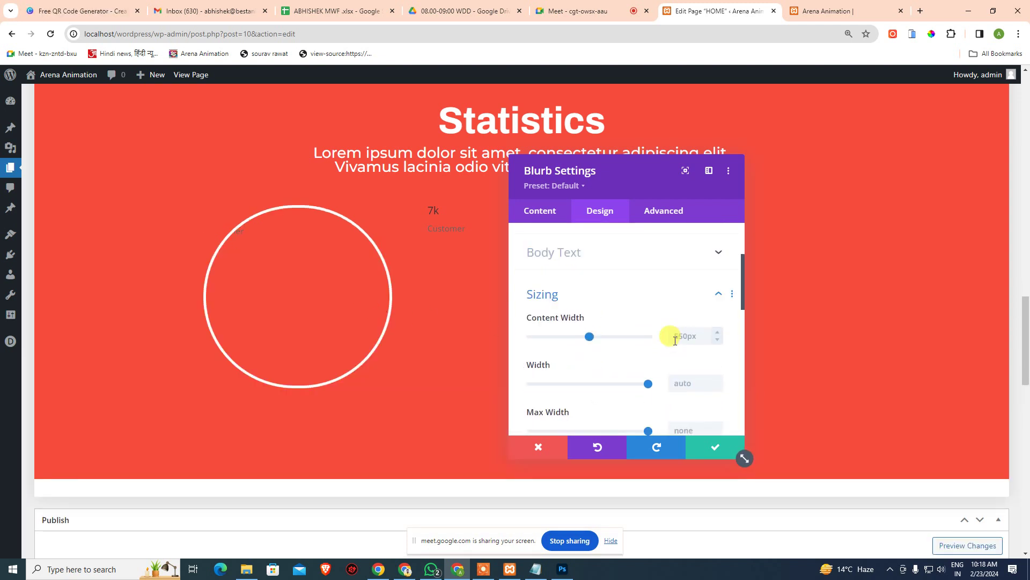
click(691, 382)
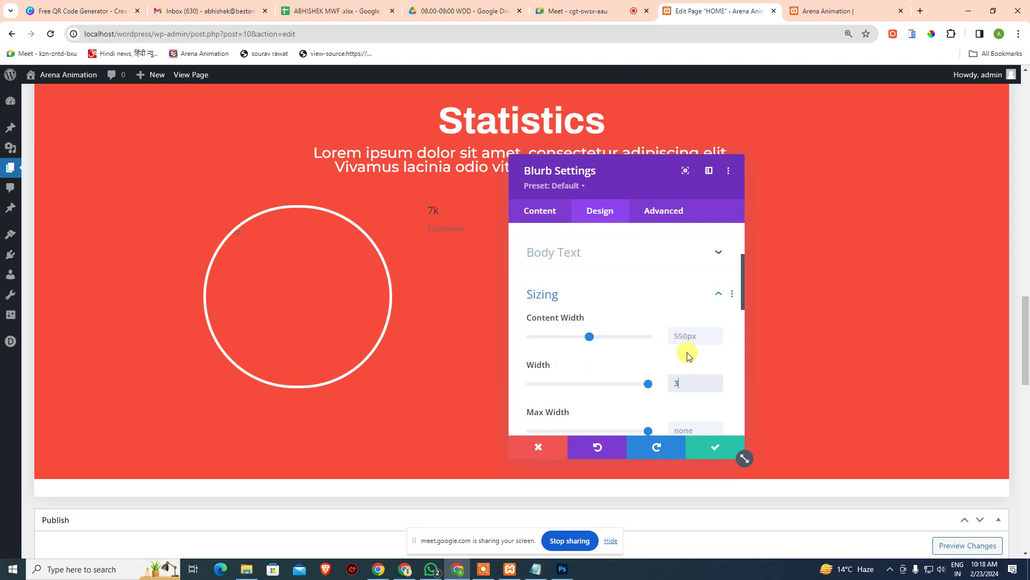
text(310%)
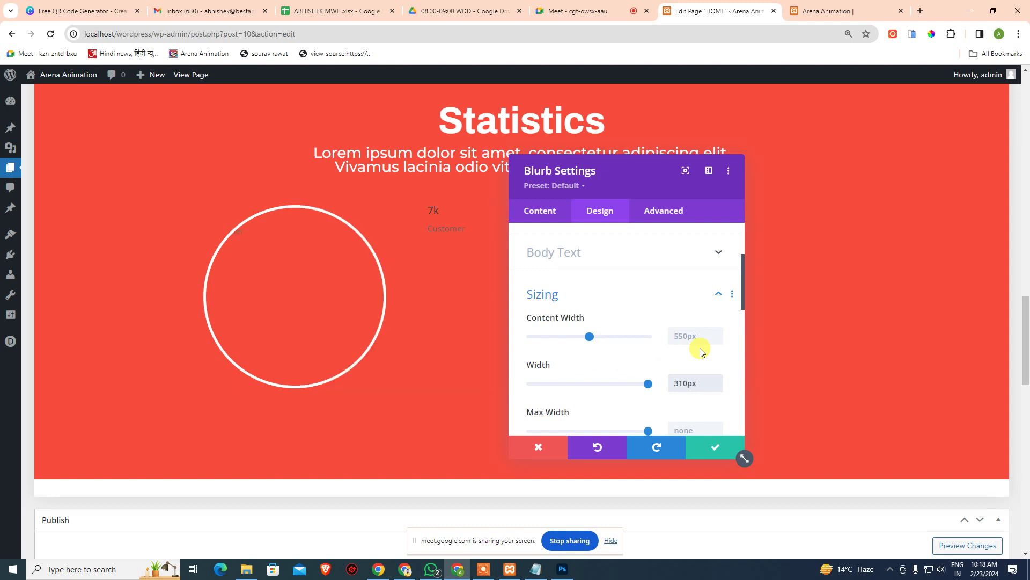
Compare the module alignments for the first blurb, set it to center, and collapse the sizing options.
scroll(728, 403, down, 7)
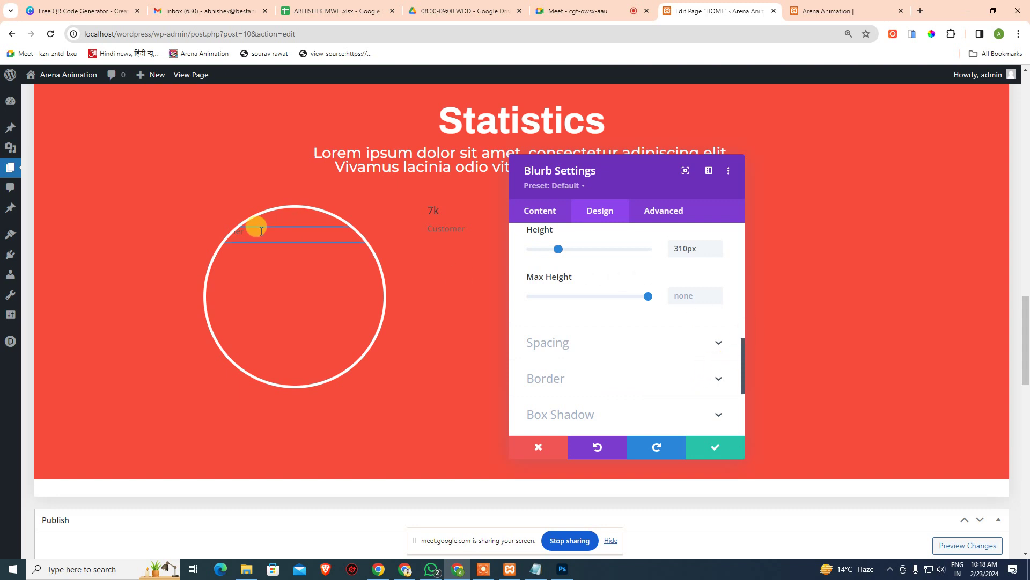
scroll(296, 232, up, 2)
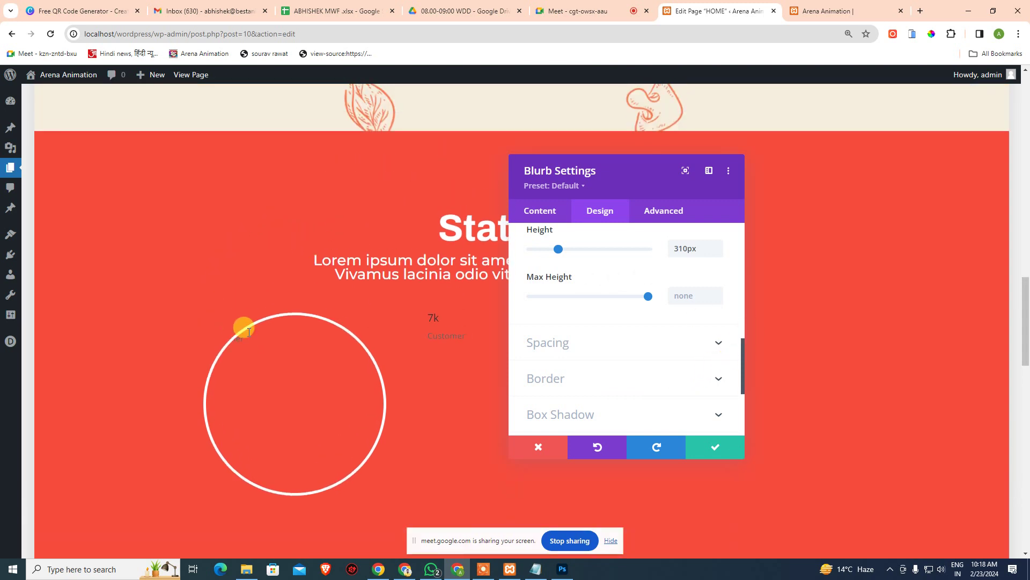
scroll(649, 338, down, 2)
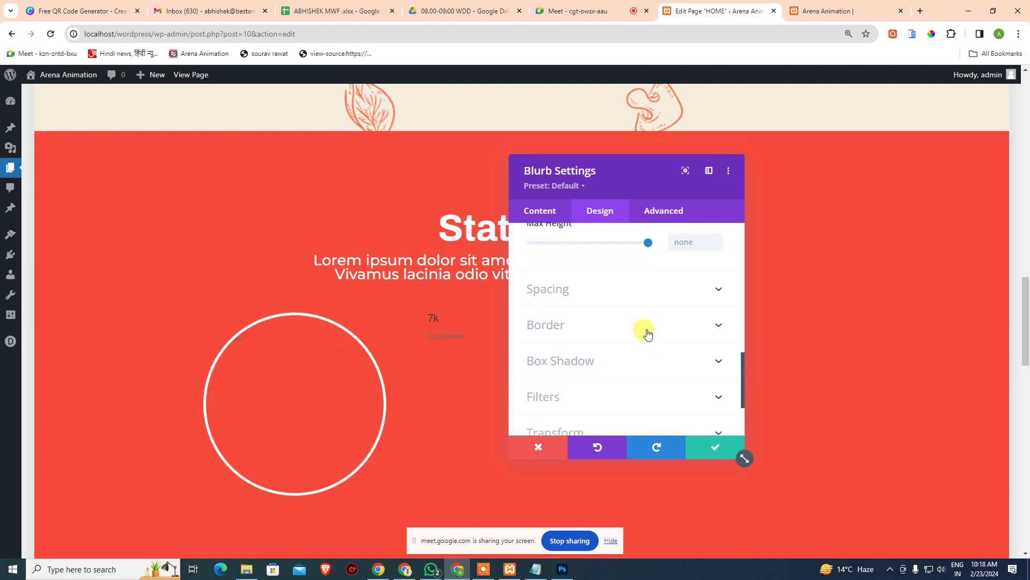
scroll(647, 333, up, 5)
scroll(678, 329, down, 3)
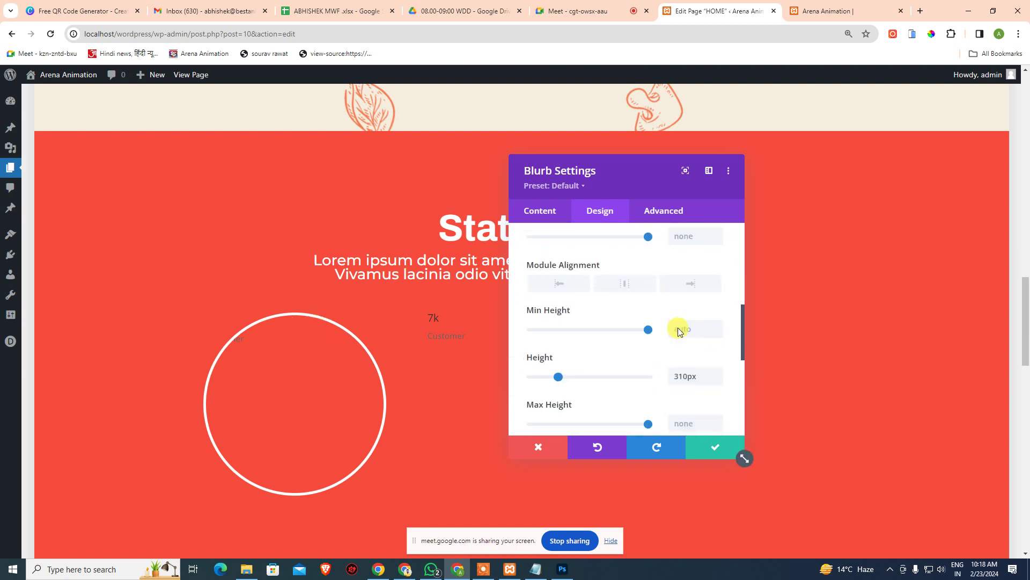
scroll(678, 329, up, 2)
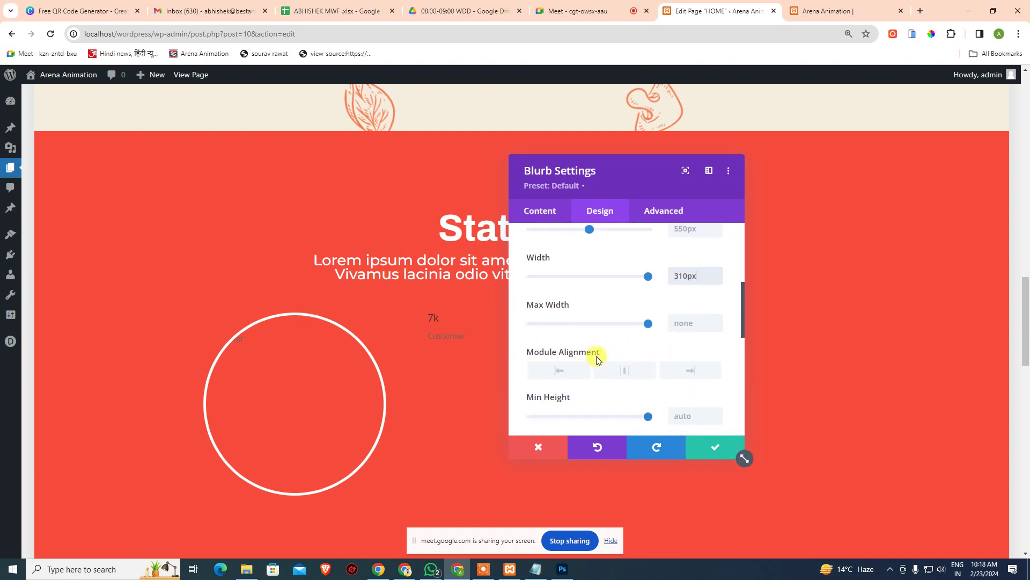
click(622, 370)
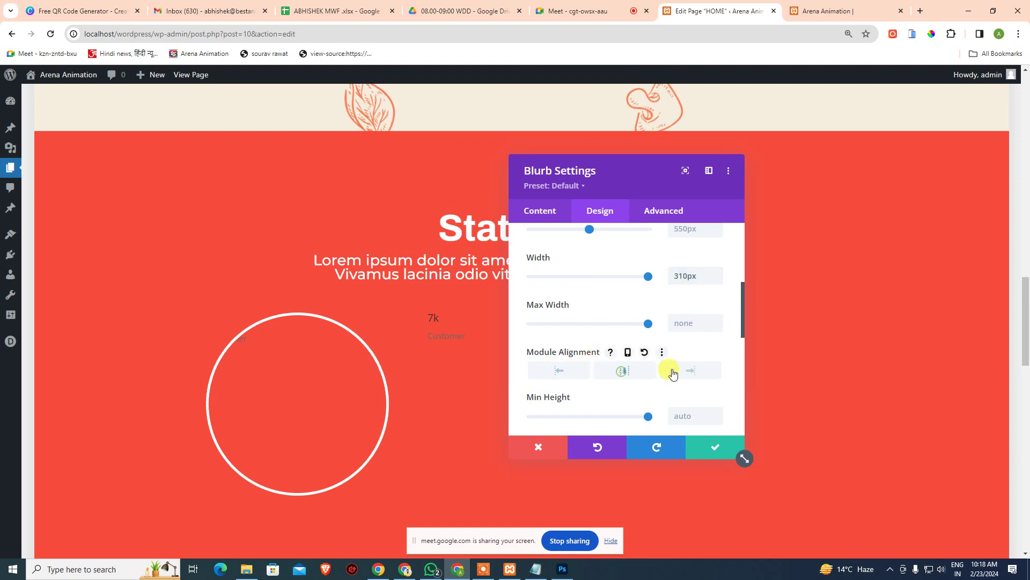
click(674, 375)
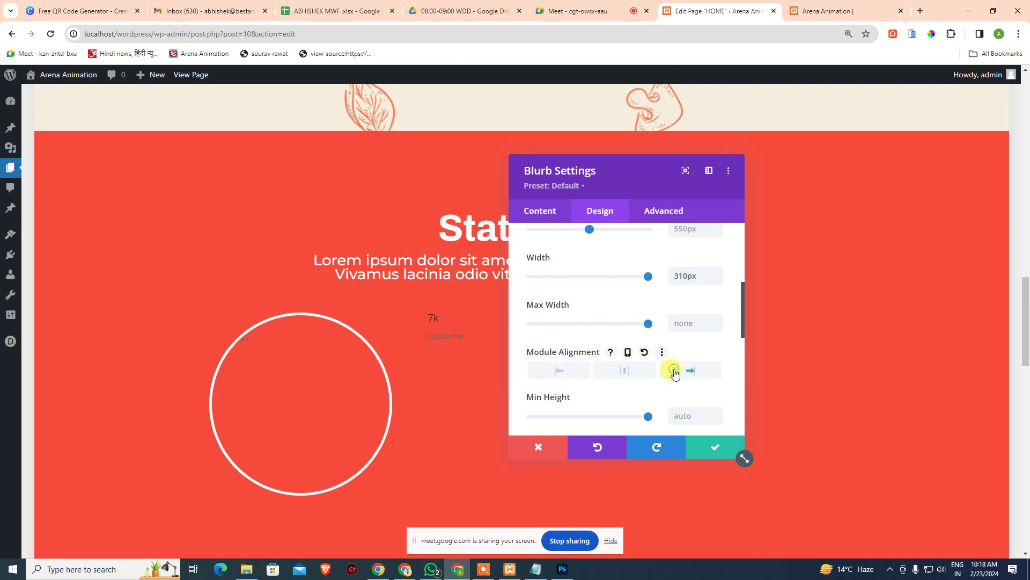
click(572, 374)
click(618, 372)
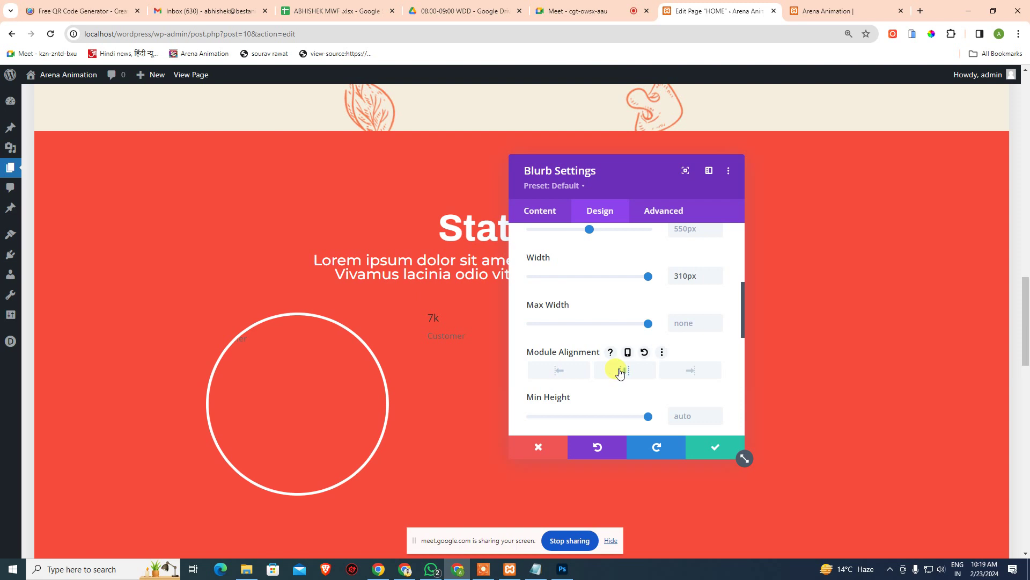
scroll(613, 317, up, 2)
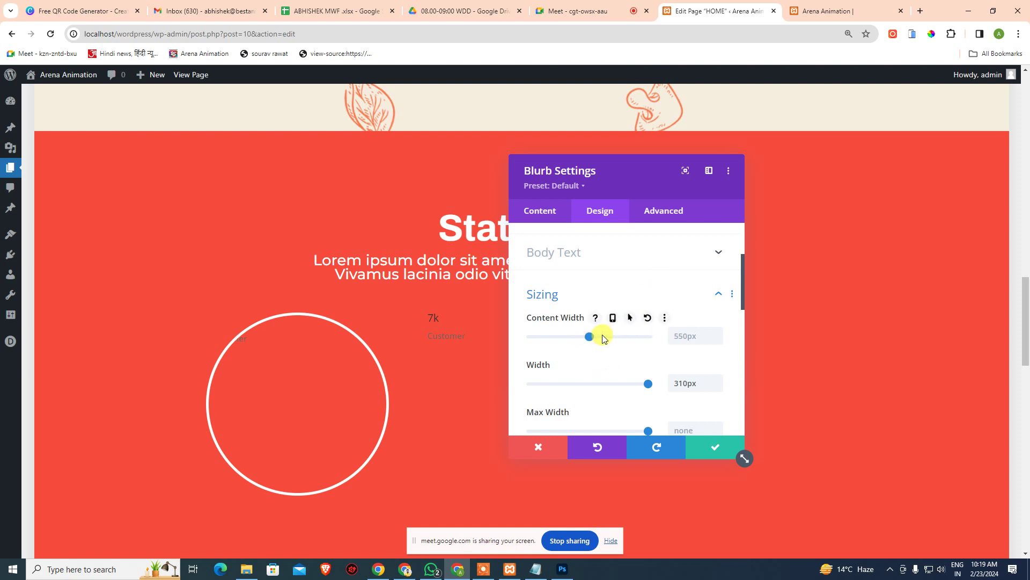
scroll(582, 285, up, 2)
scroll(611, 349, down, 4)
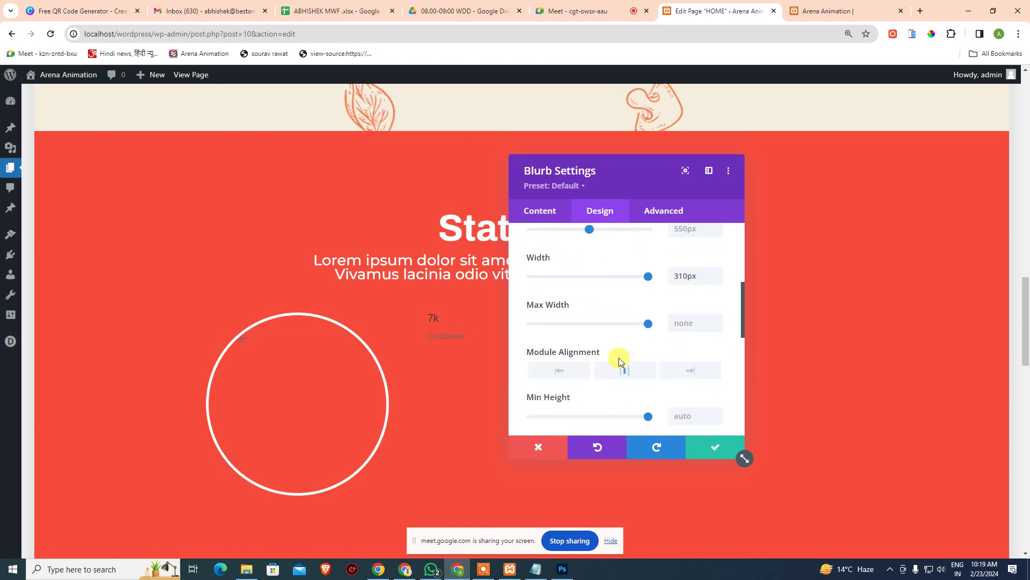
scroll(619, 358, up, 2)
click(669, 293)
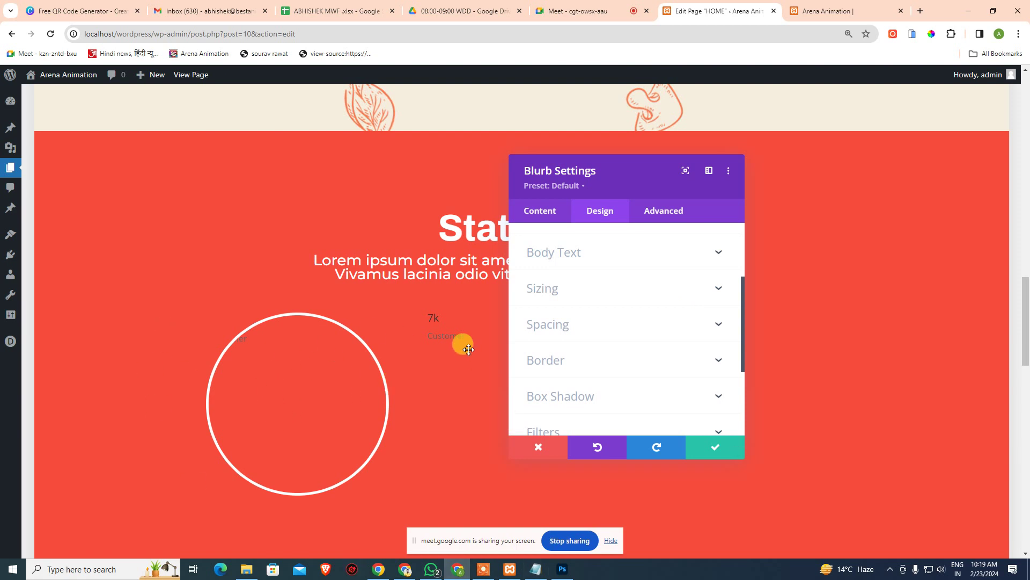
Center the text of the first 7k Customer blurb inside its circle horizontally.
scroll(641, 401, down, 3)
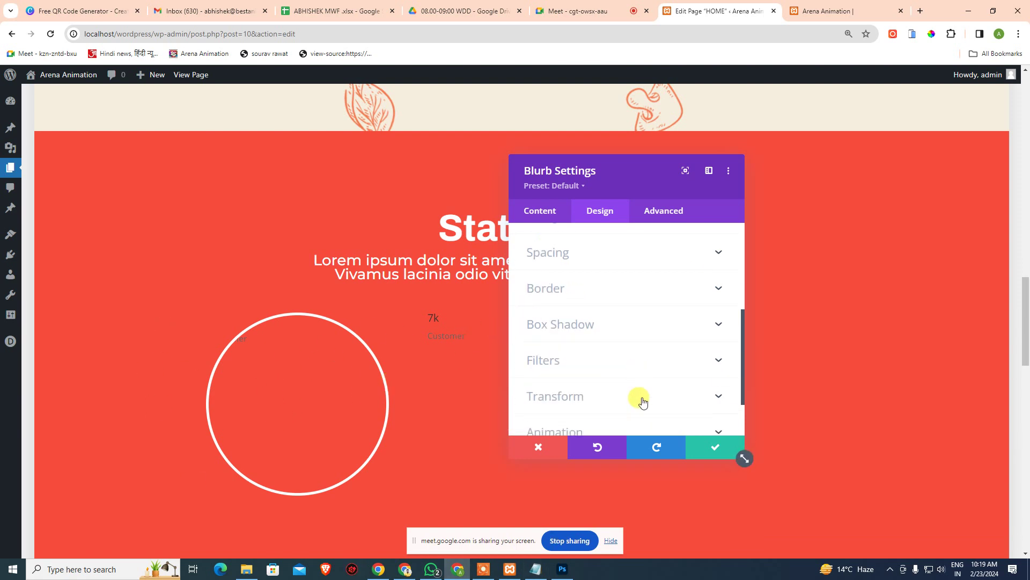
scroll(618, 370, up, 4)
scroll(606, 367, up, 2)
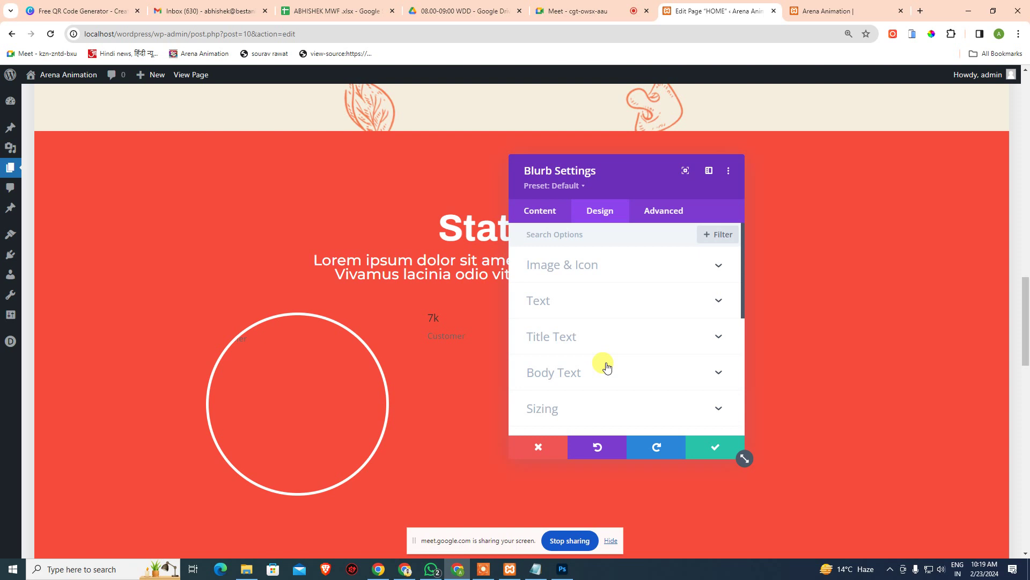
click(563, 267)
click(562, 267)
click(554, 301)
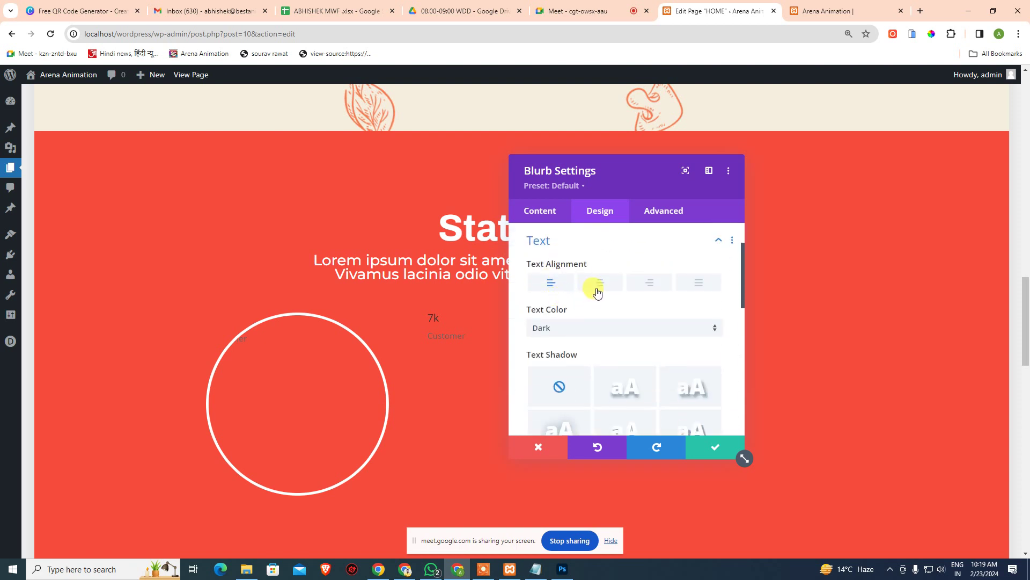
click(599, 290)
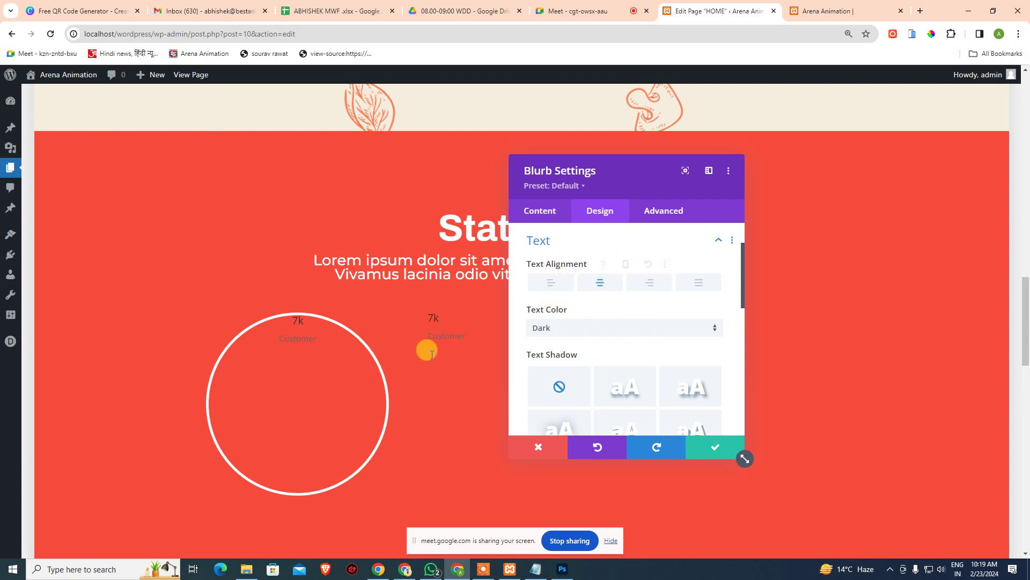
Collapse the first blurb's general text options and open its title text settings.
scroll(610, 303, down, 1)
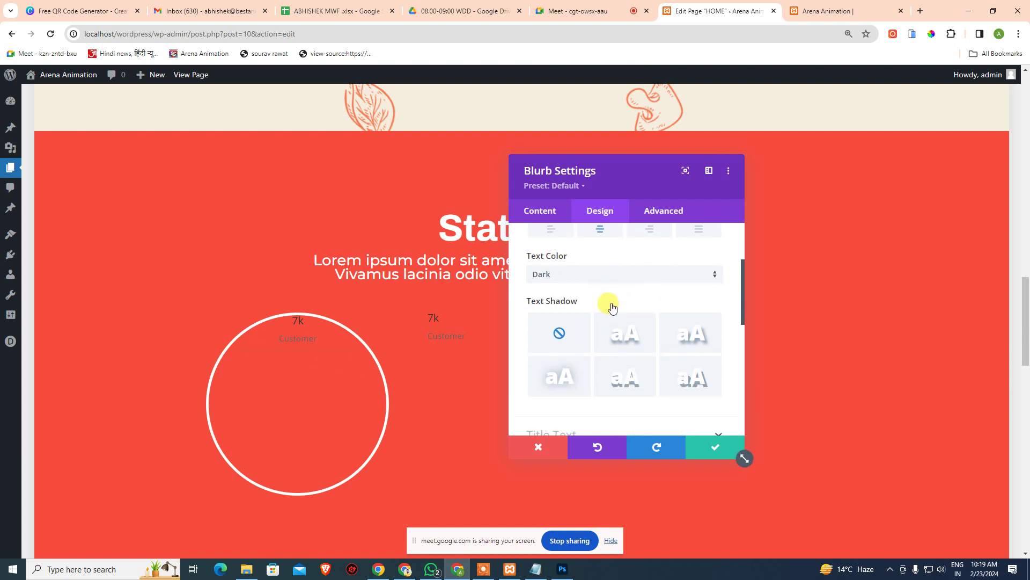
scroll(586, 287, up, 3)
click(591, 303)
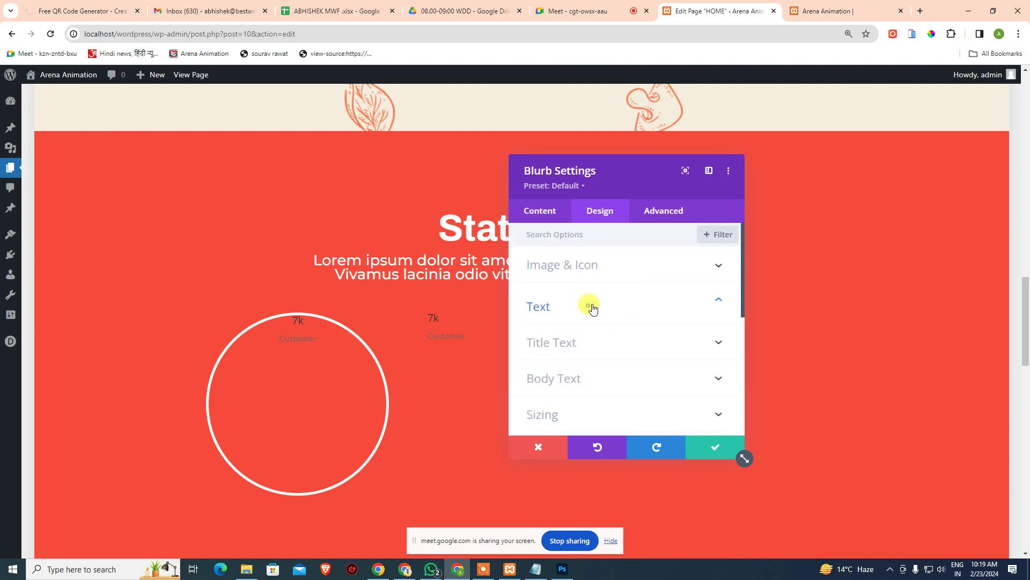
click(618, 336)
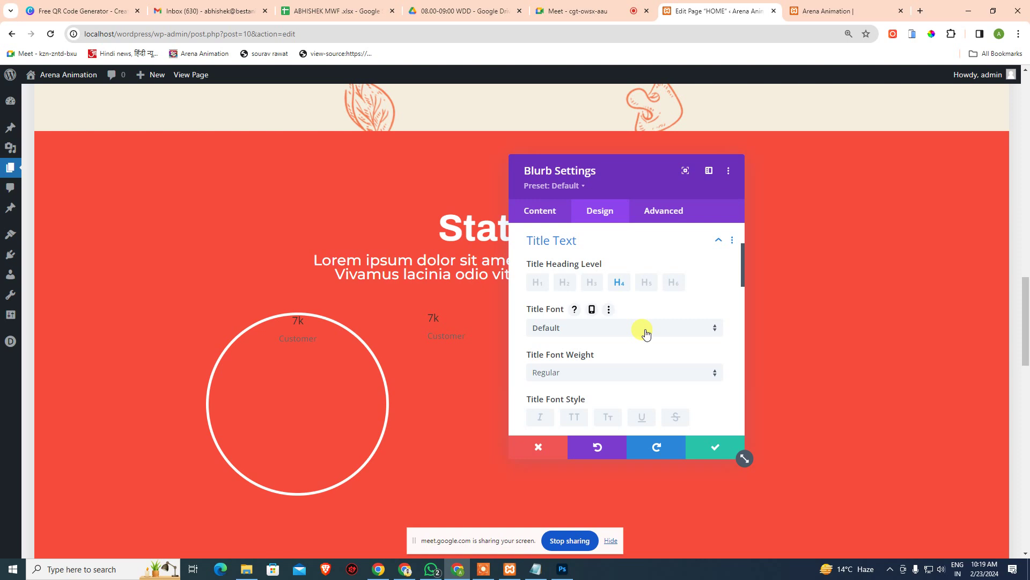
Switch to Photoshop, check the 7k title's font and size, and replace the missing font in the 109 title.
click(562, 569)
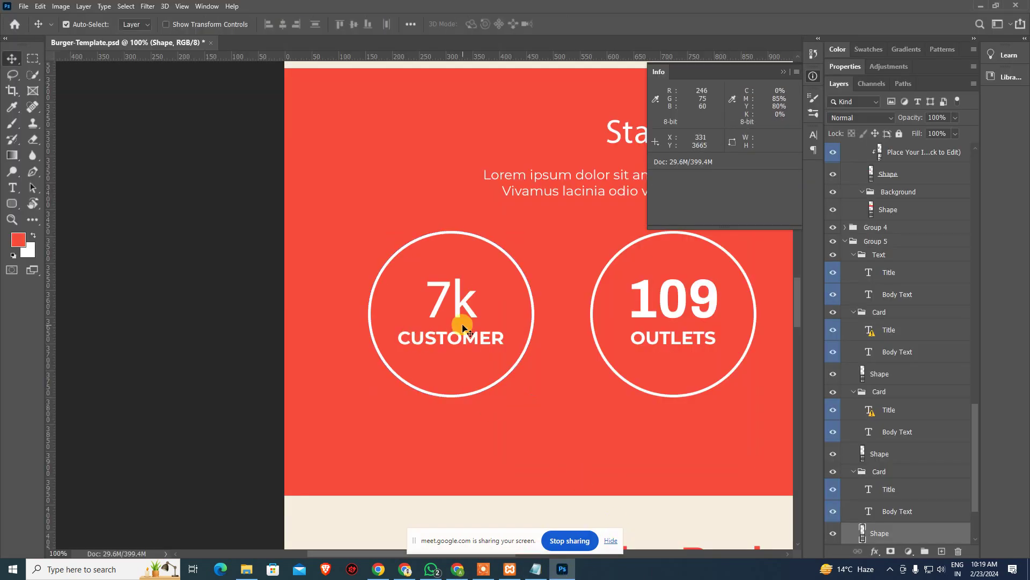
double_click(448, 298)
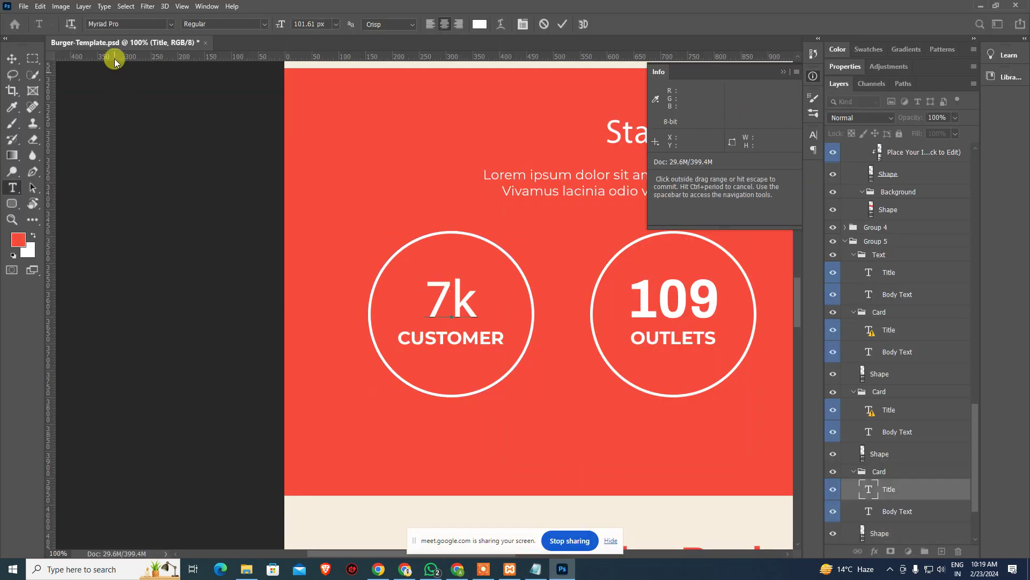
click(650, 301)
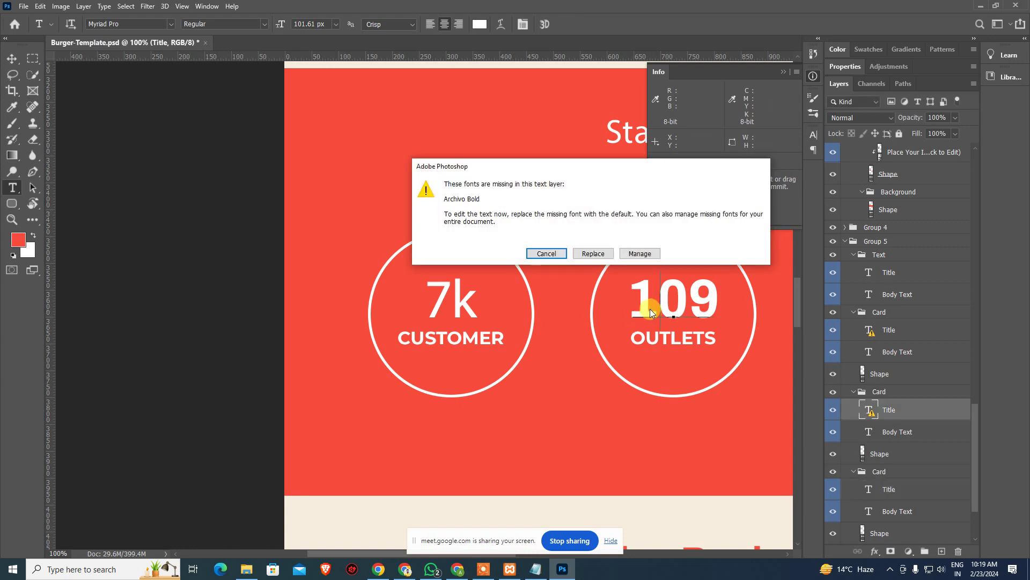
click(593, 253)
Back in the page editor, set the first blurb's title font to Archivo with Bold weight.
key(alt+Tab)
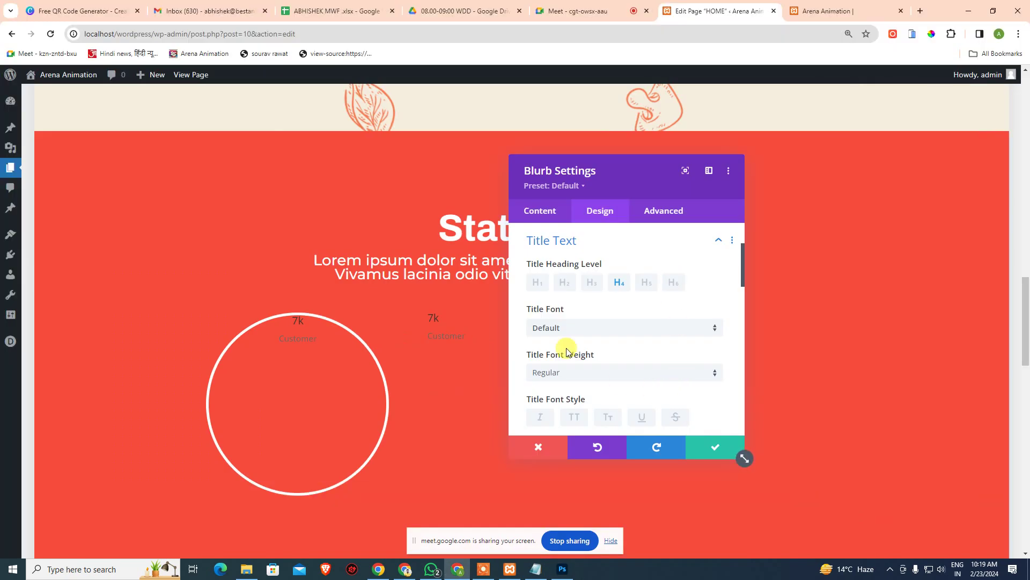
click(573, 324)
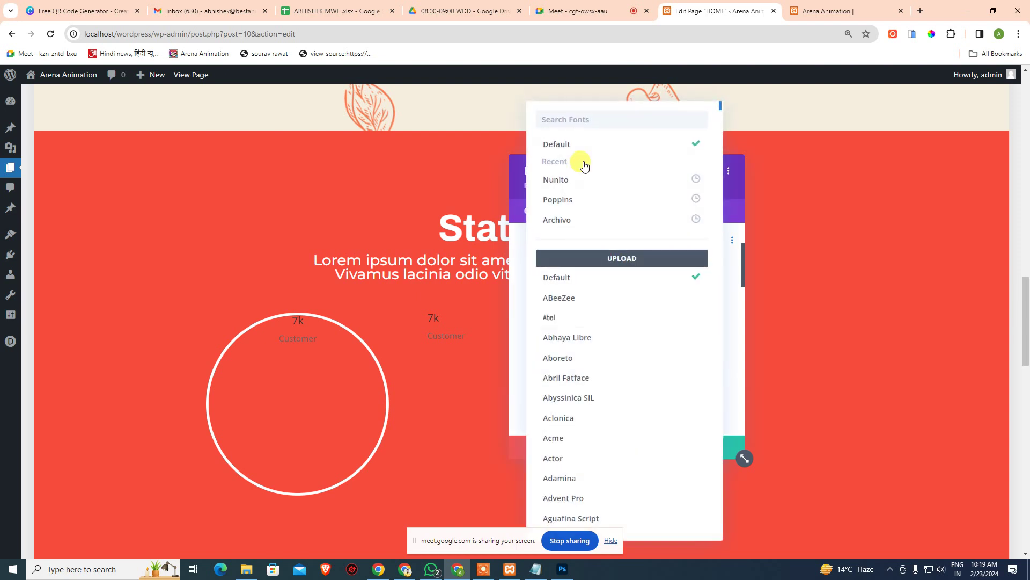
click(573, 220)
click(579, 371)
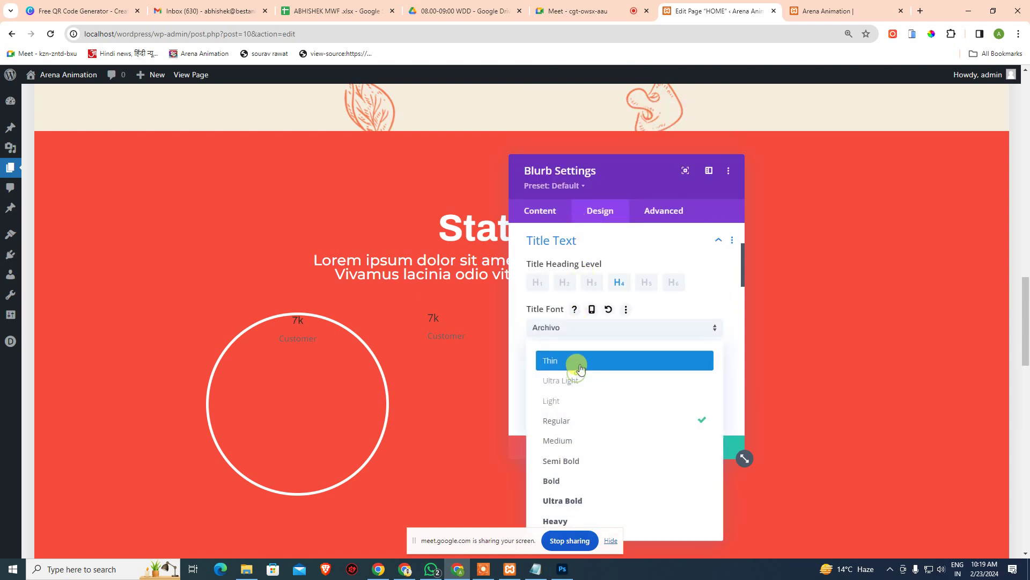
click(582, 479)
Set the first blurb's title text size to 101px.
scroll(652, 409, down, 2)
scroll(654, 409, down, 2)
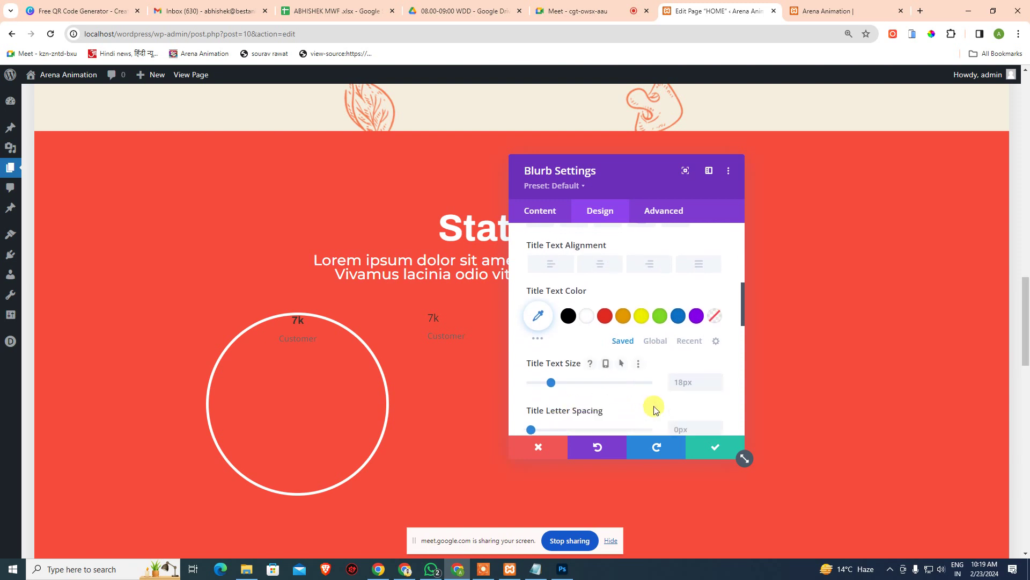
click(698, 369)
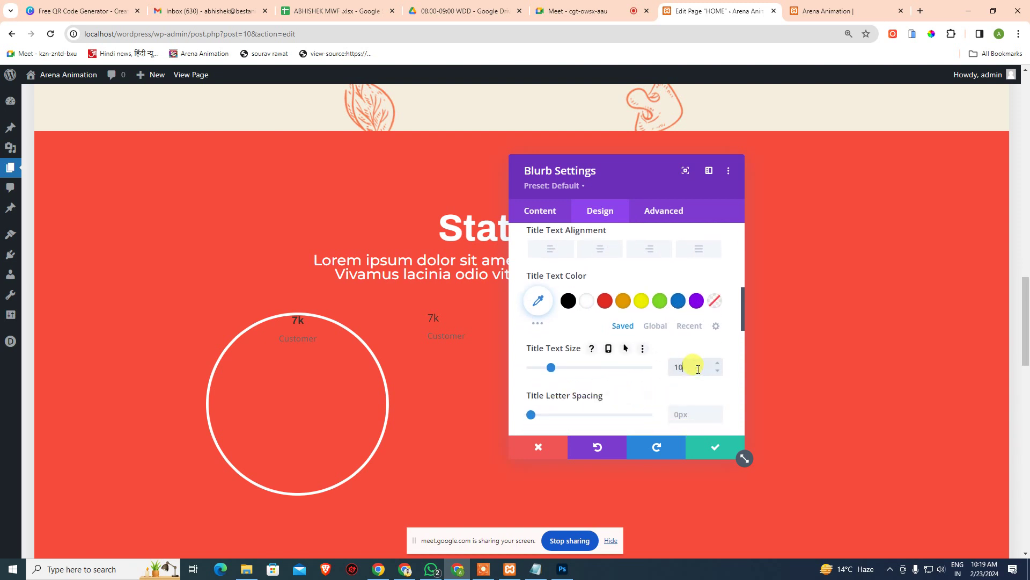
text(101)
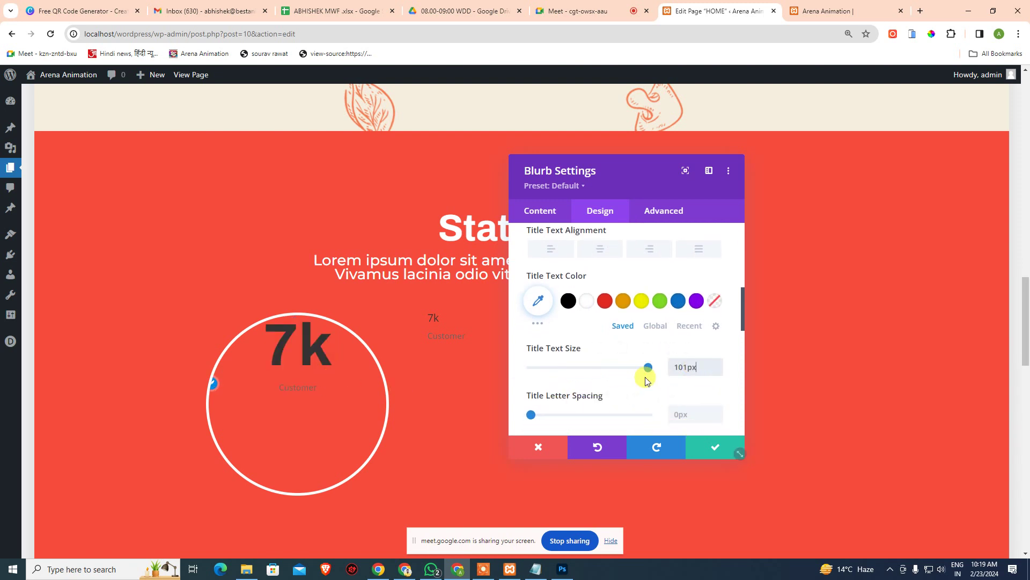
click(654, 385)
scroll(654, 386, down, 2)
scroll(671, 324, down, 1)
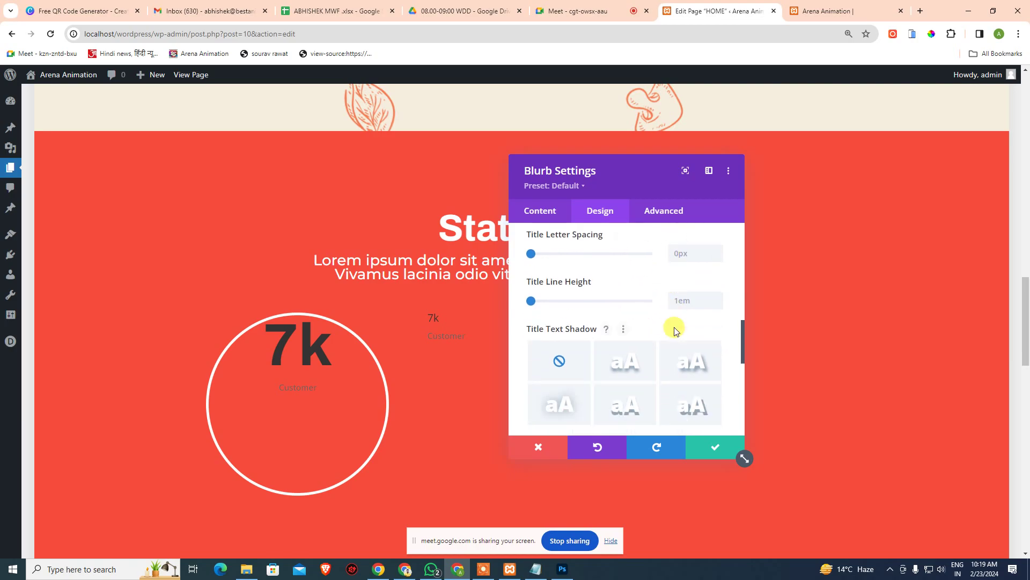
Switch to Photoshop and check the font, weight and size of the CUSTOMER text.
key(alt+Tab)
click(674, 324)
click(445, 339)
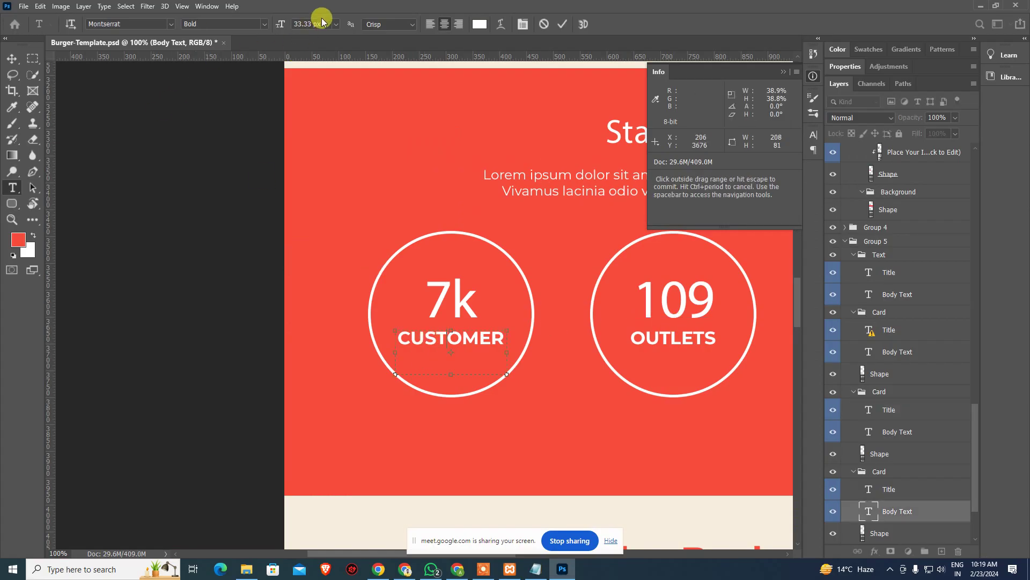
Return to the page editor, collapse the title text options and open the first blurb's body text settings.
key(alt+Tab)
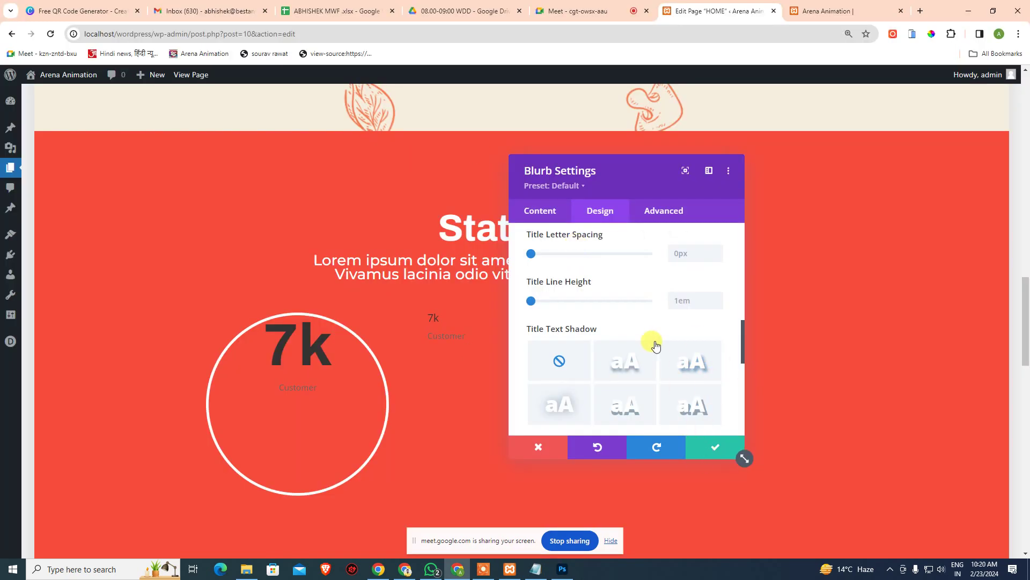
scroll(656, 346, up, 8)
scroll(649, 290, up, 1)
click(635, 295)
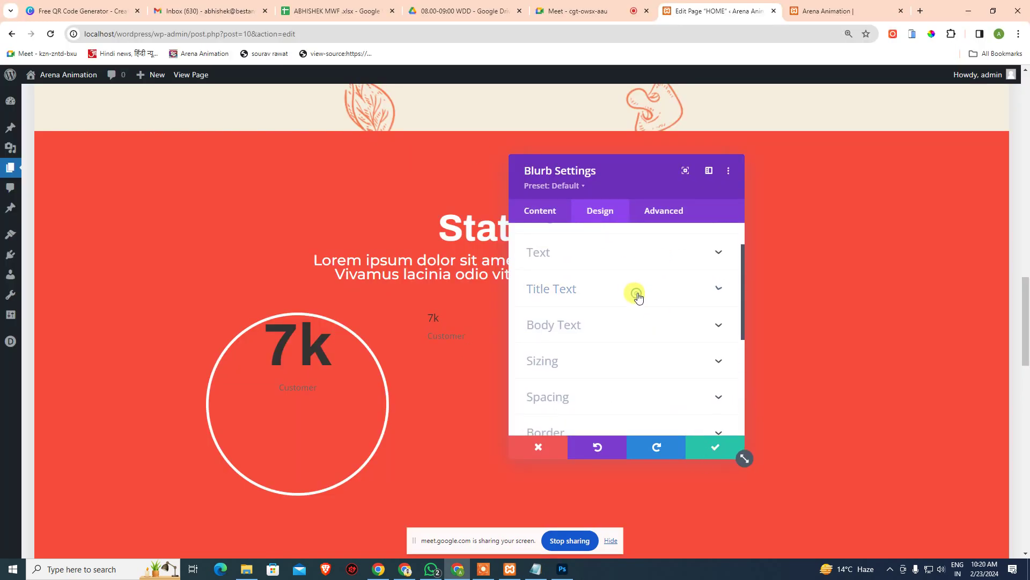
click(607, 325)
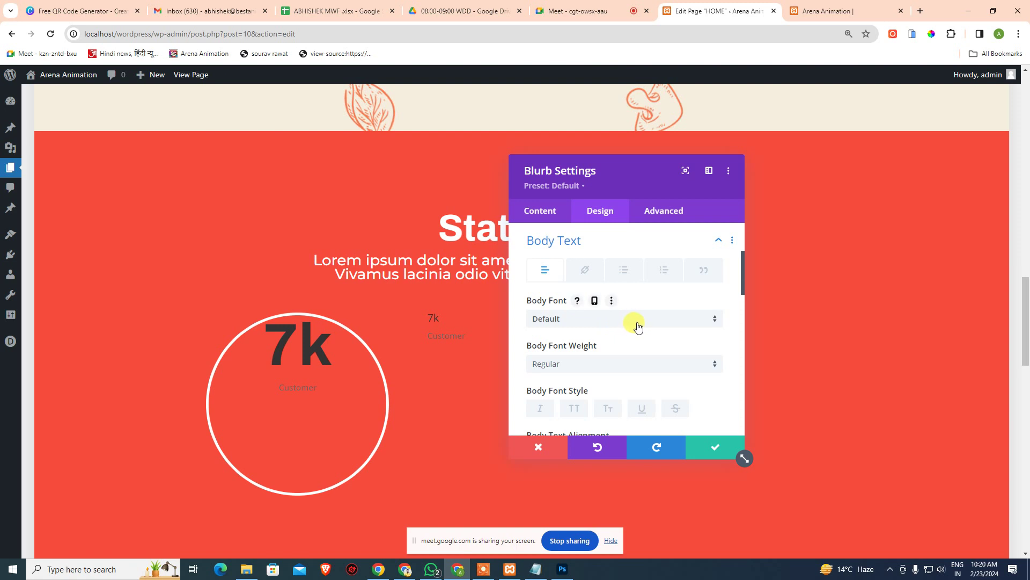
click(638, 320)
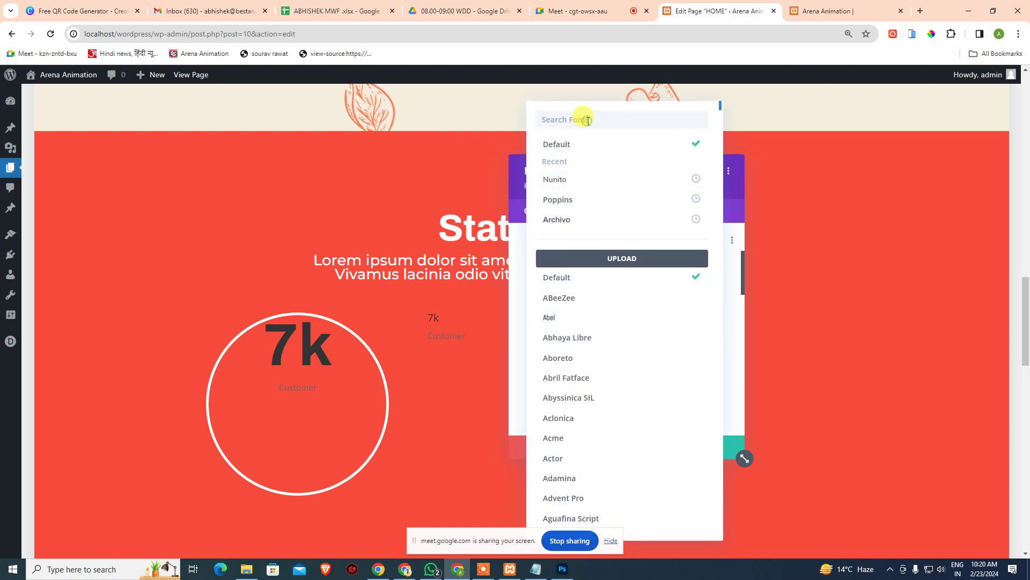
text(mons)
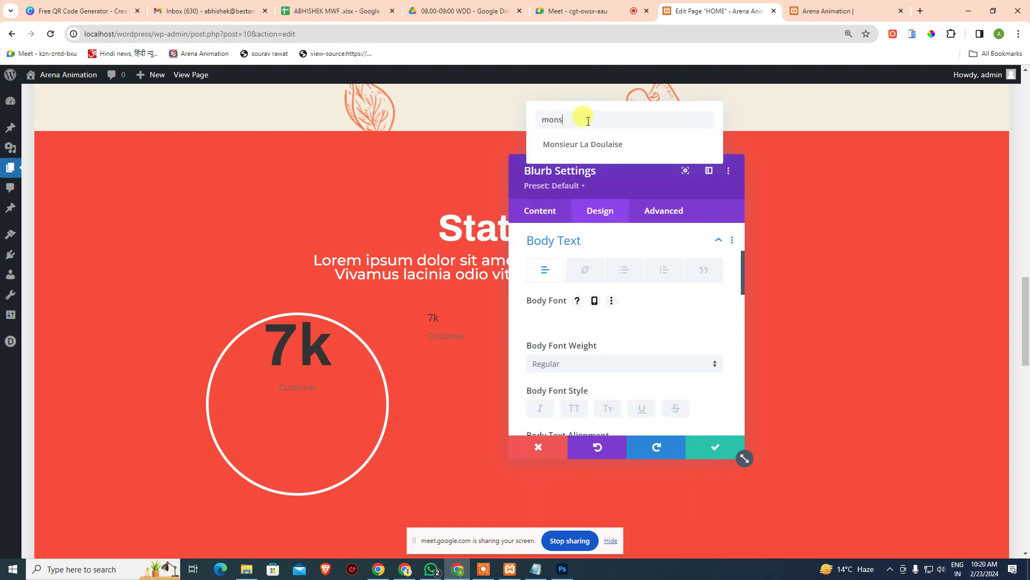
key(BackSpace)
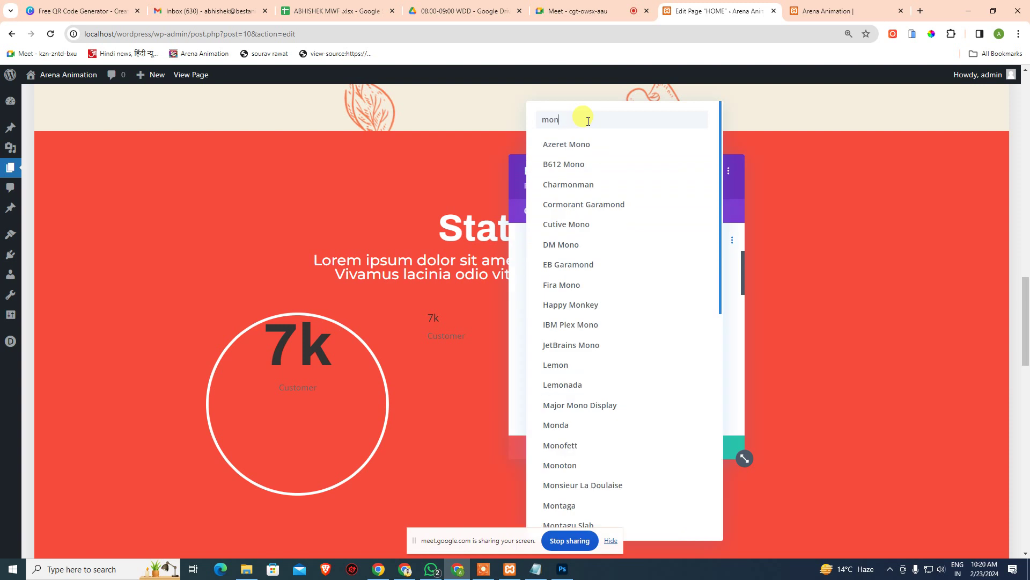
click(533, 120)
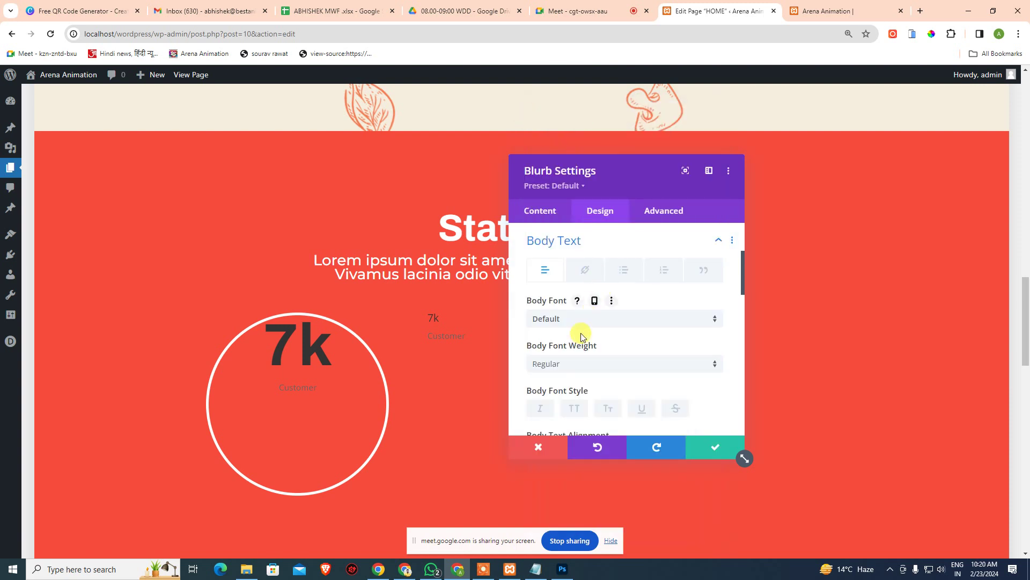
Set the first blurb's body font to Montserrat, taking the font name from the CUSTOMER text in Photoshop.
click(583, 318)
text(Customer)
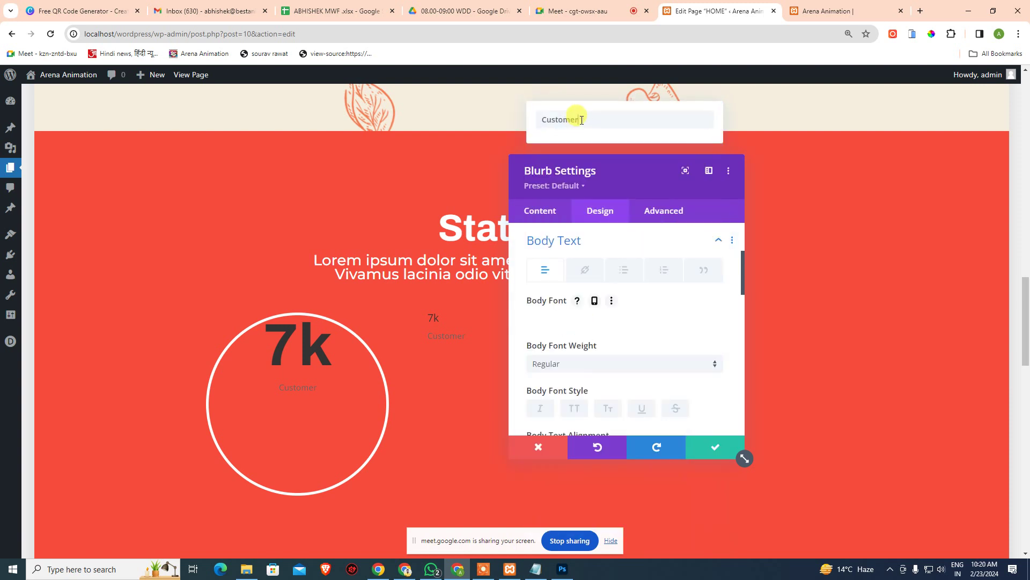
key(alt+Tab)
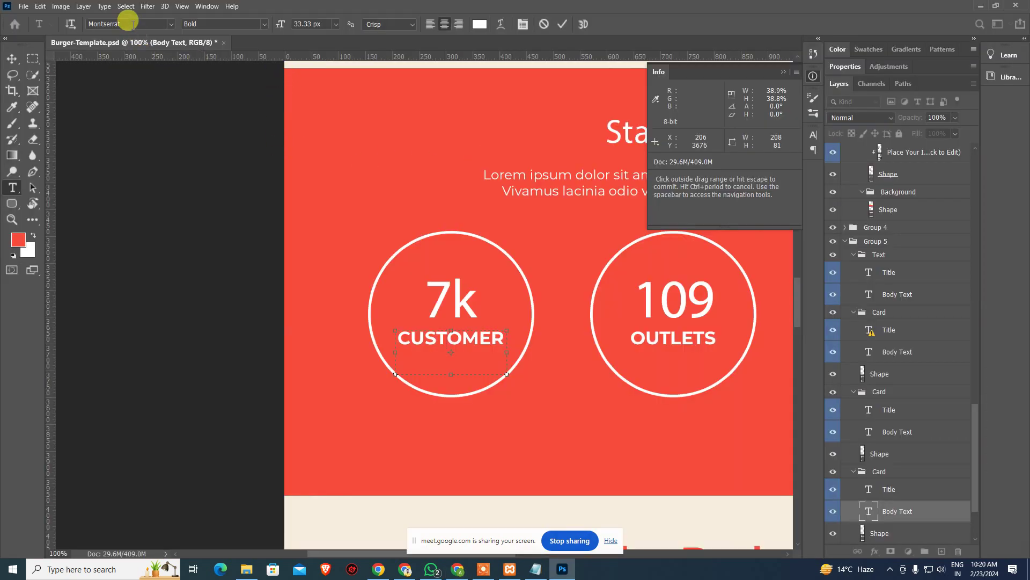
key(alt+Tab)
key(ctrl+a)
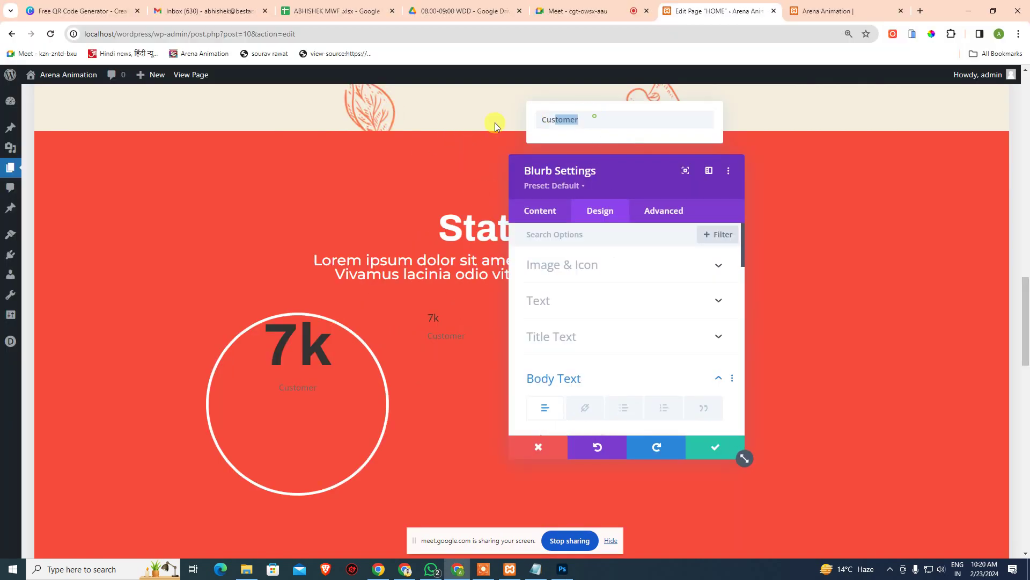
text(Montserrat)
key(Return)
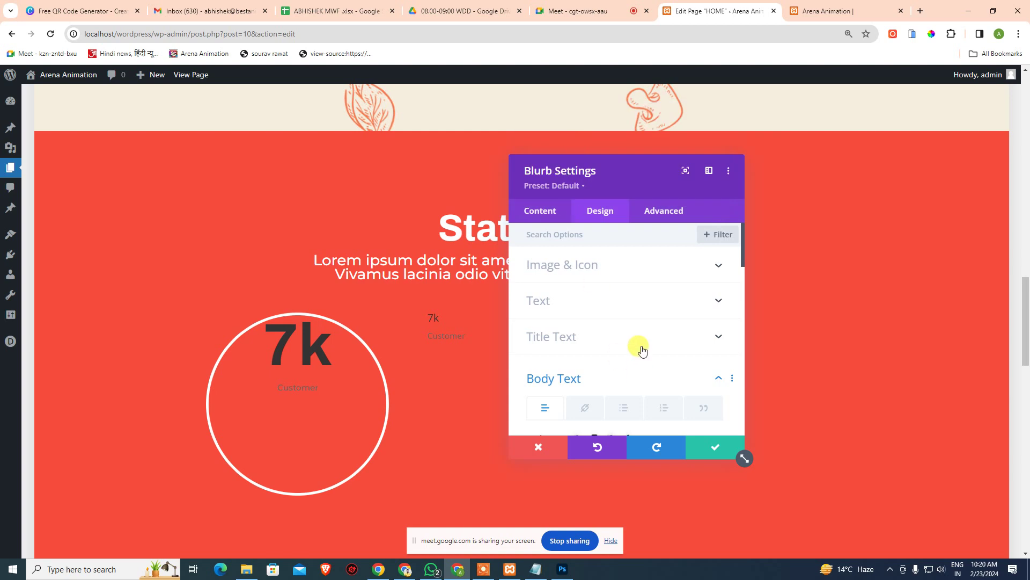
scroll(658, 375, down, 2)
Recheck the CUSTOMER text's weight in Photoshop and set the first blurb's body font weight to Bold.
key(alt+Tab)
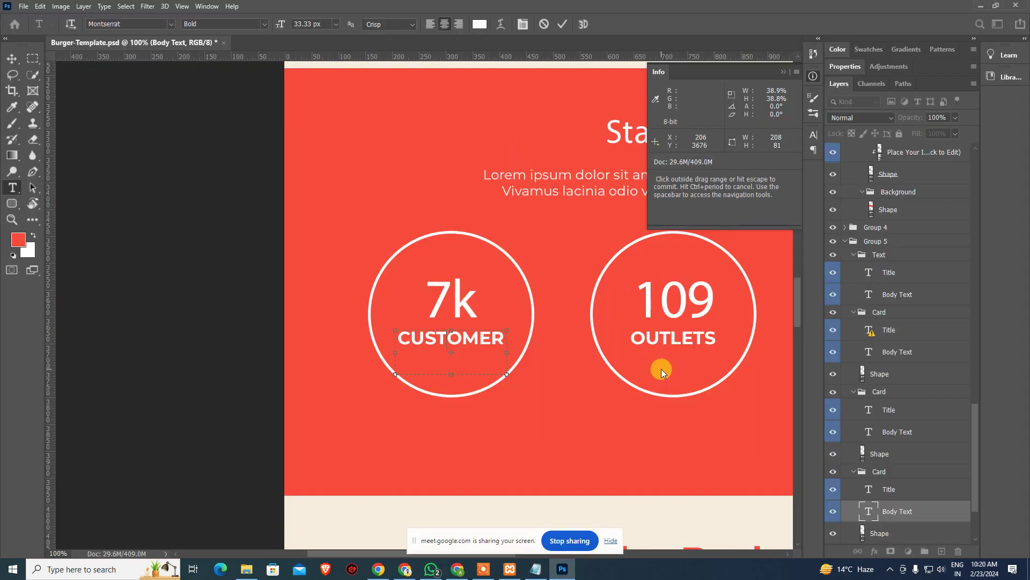
key(alt+Tab)
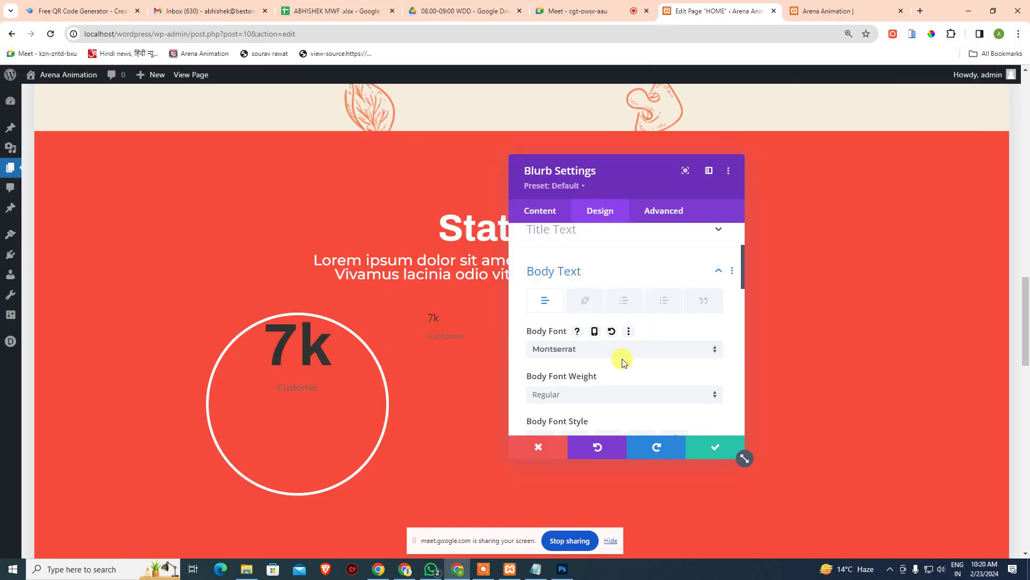
click(620, 396)
click(575, 478)
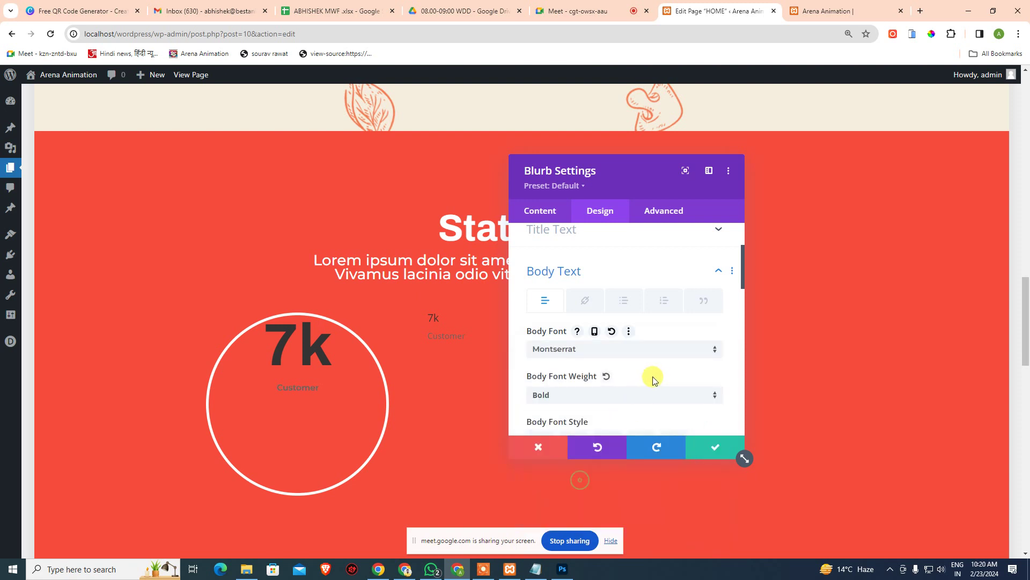
Set the first blurb's body text size to 33px and its text color to white.
scroll(590, 350, down, 2)
scroll(606, 354, down, 4)
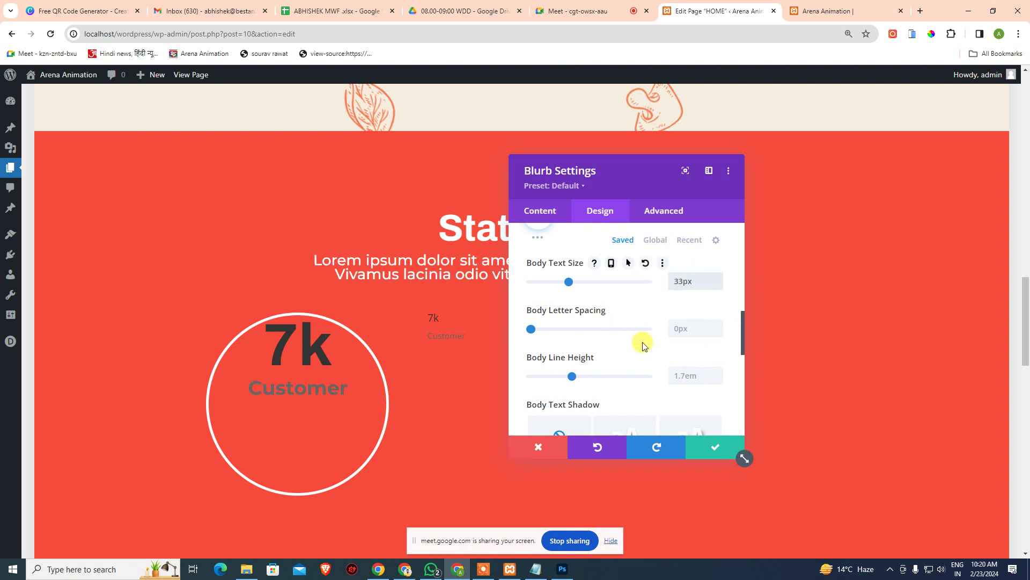
scroll(642, 340, up, 4)
scroll(617, 349, down, 2)
click(587, 322)
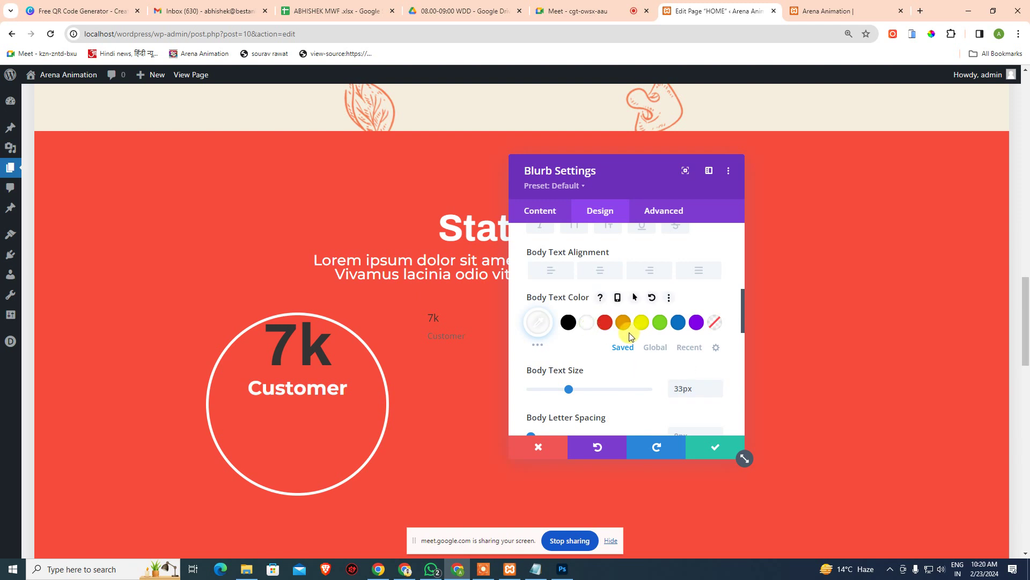
Apply the all-uppercase font style to the first blurb's body text.
scroll(626, 333, up, 3)
scroll(628, 339, down, 2)
scroll(628, 339, down, 3)
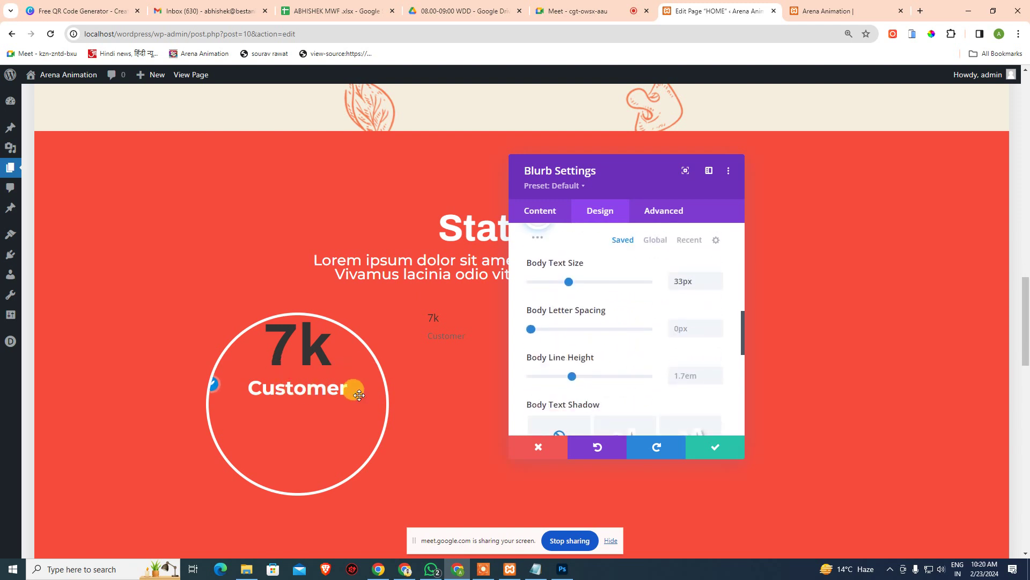
scroll(665, 402, down, 5)
scroll(660, 397, up, 8)
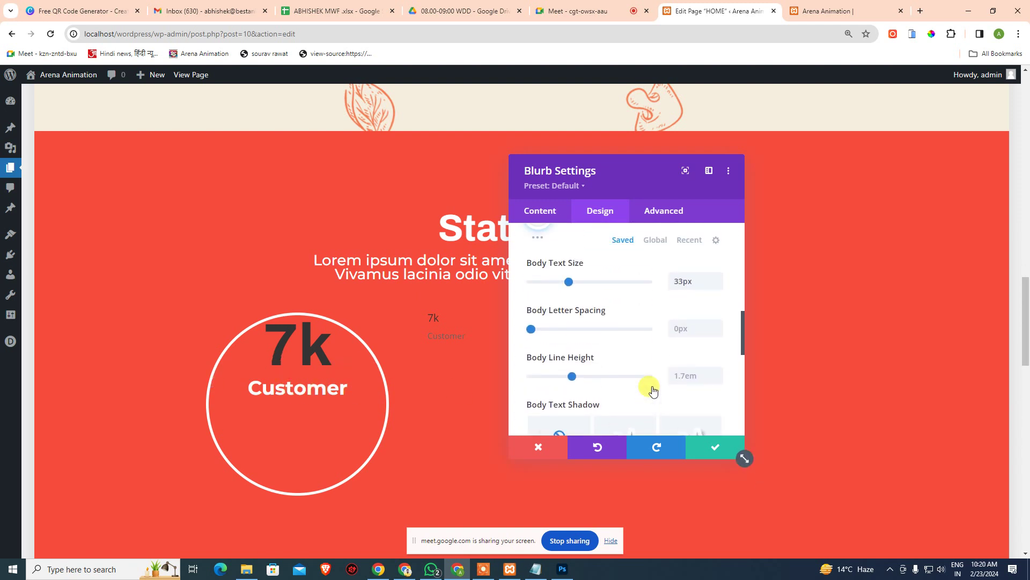
scroll(626, 345, up, 1)
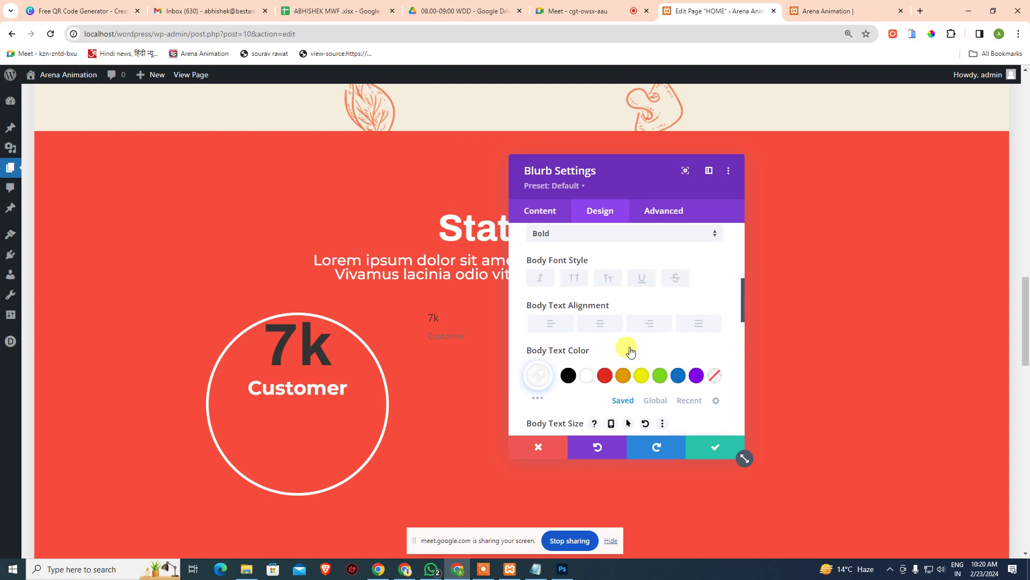
click(574, 279)
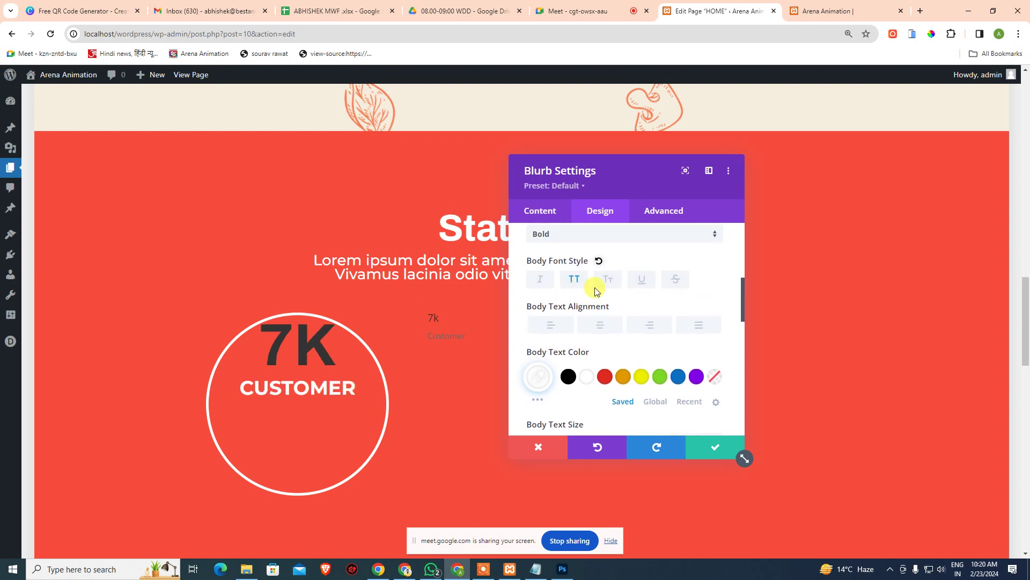
scroll(595, 293, up, 1)
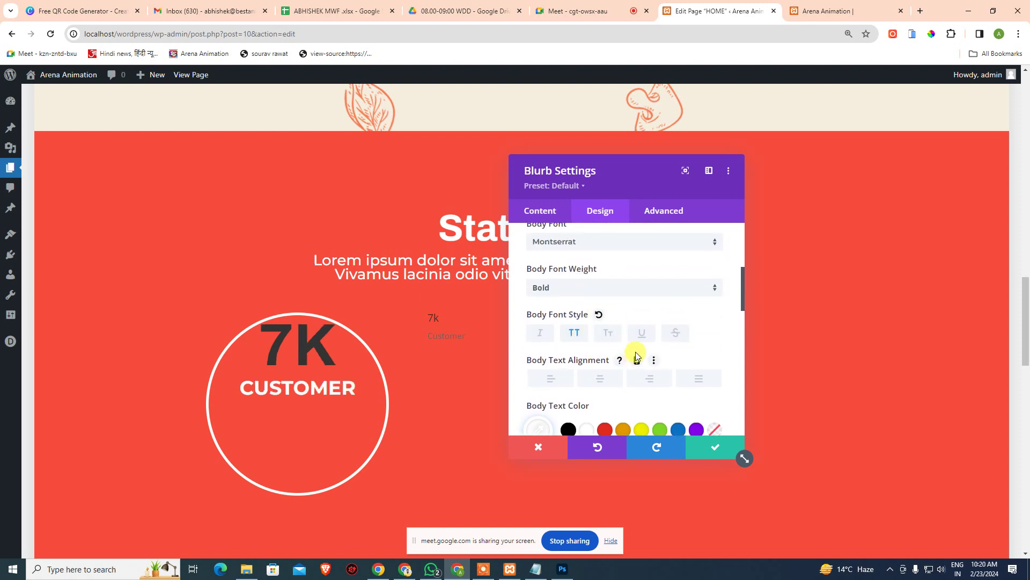
Set the first blurb's title text color to white.
scroll(636, 357, up, 3)
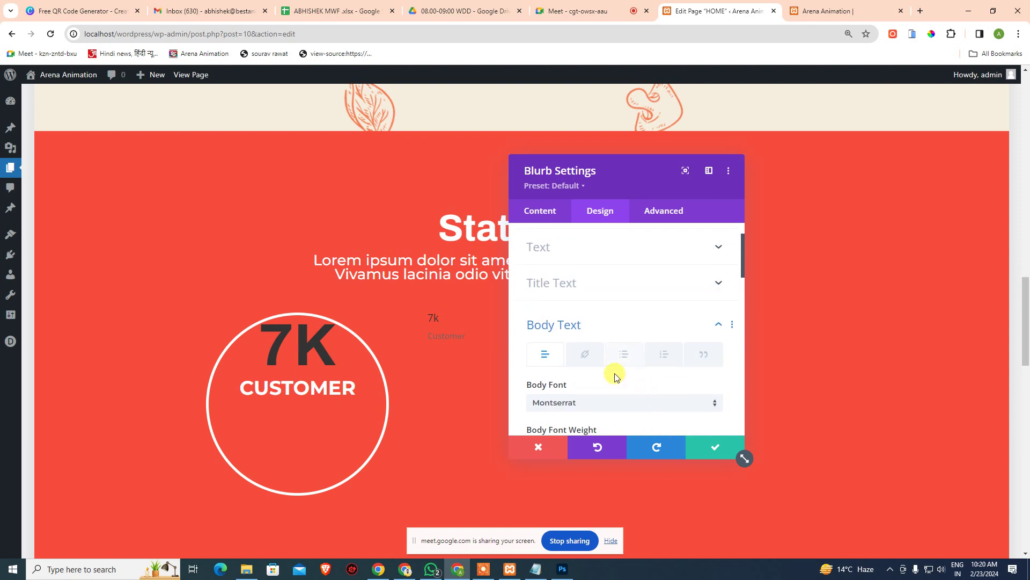
click(605, 317)
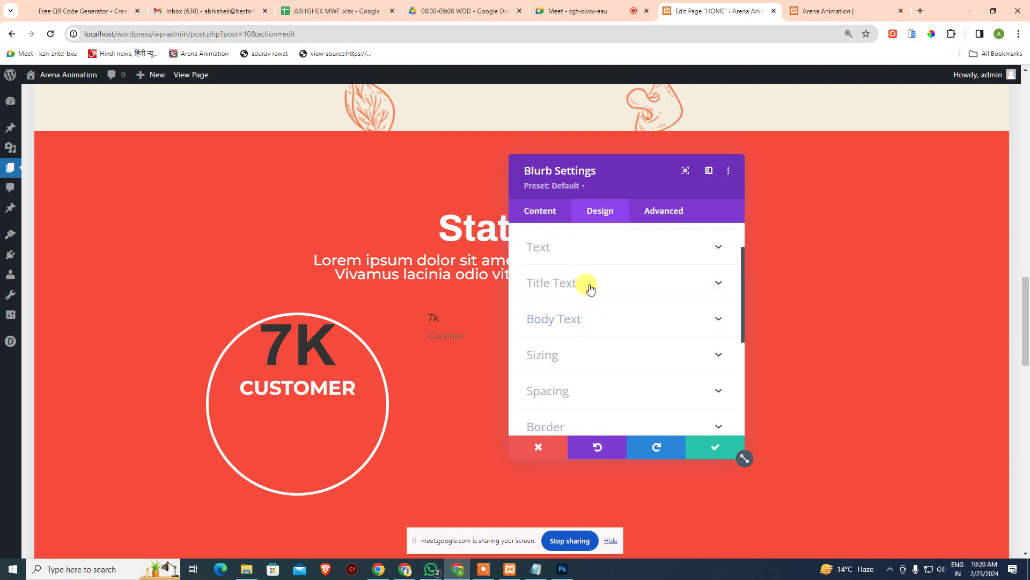
click(587, 284)
scroll(644, 376, down, 2)
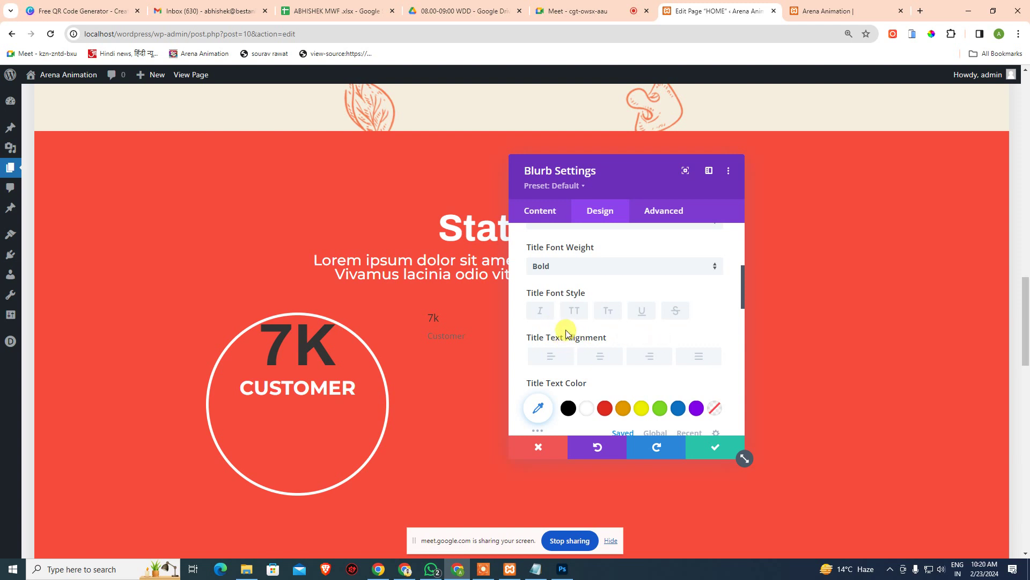
scroll(567, 332, up, 1)
scroll(566, 335, down, 1)
click(588, 407)
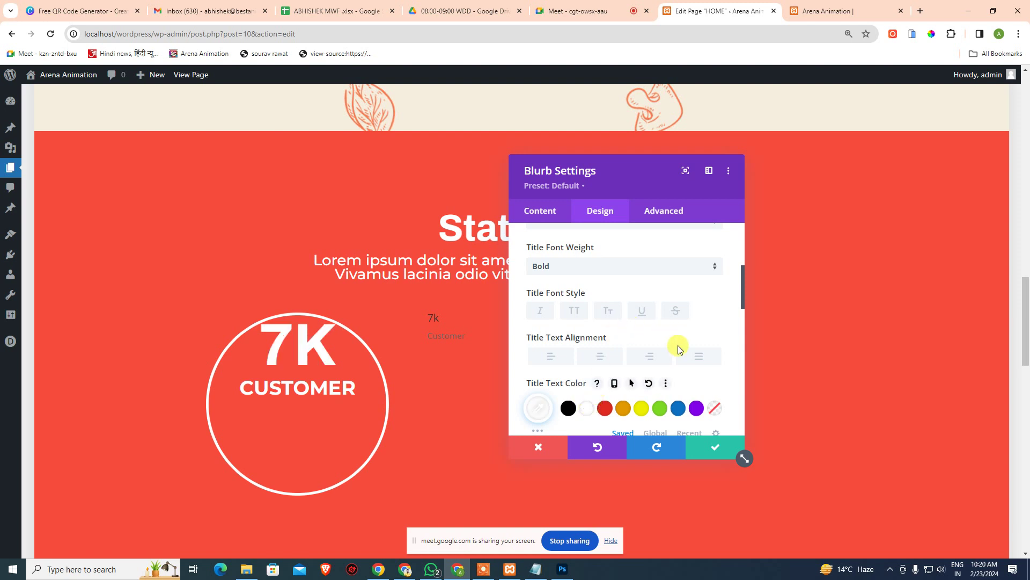
Look through the first blurb's title text, spacing and transform options for a way to position the text inside the circle.
scroll(678, 346, down, 3)
scroll(633, 358, down, 2)
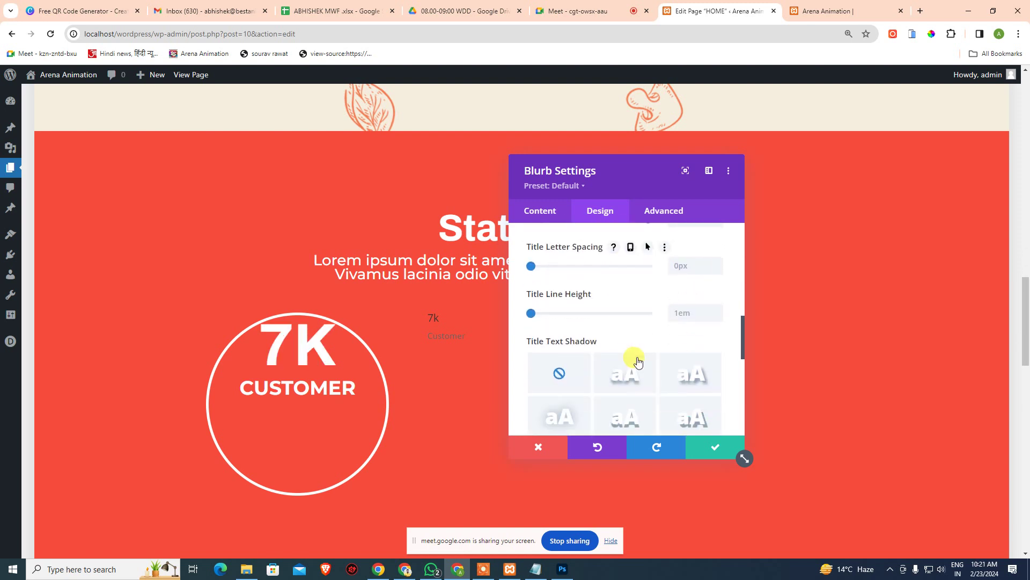
scroll(639, 362, down, 3)
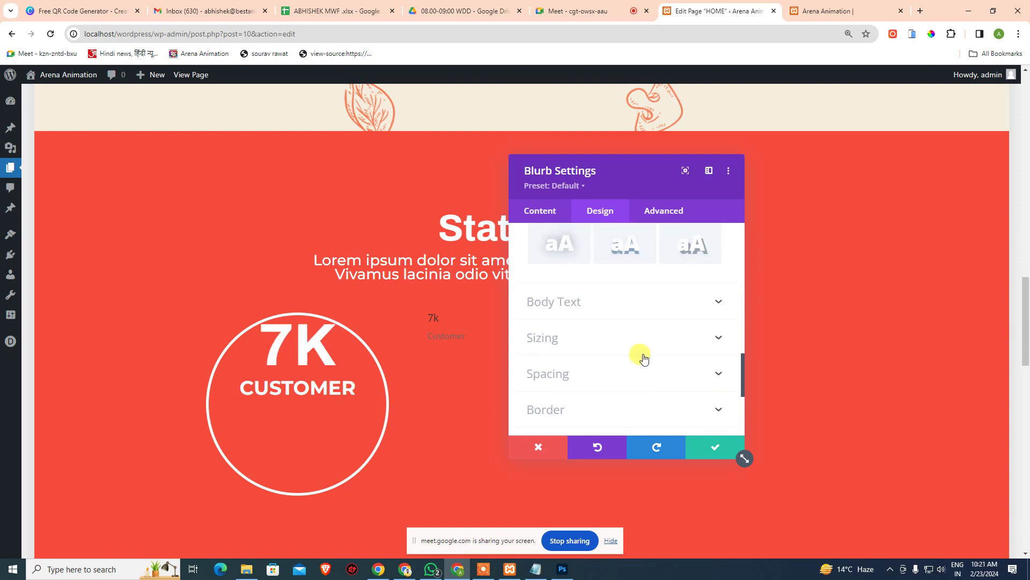
scroll(619, 305, up, 5)
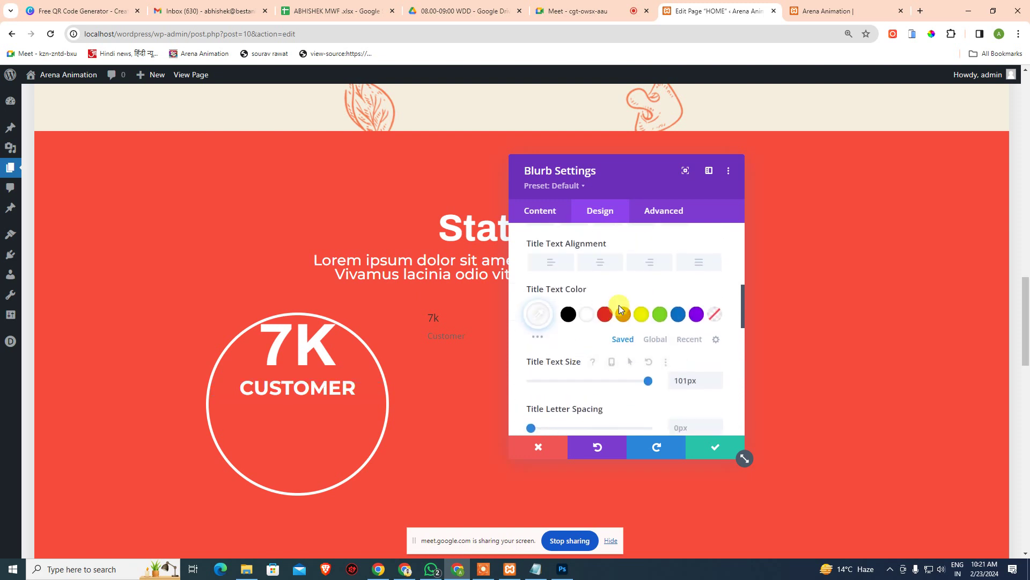
scroll(637, 314, up, 5)
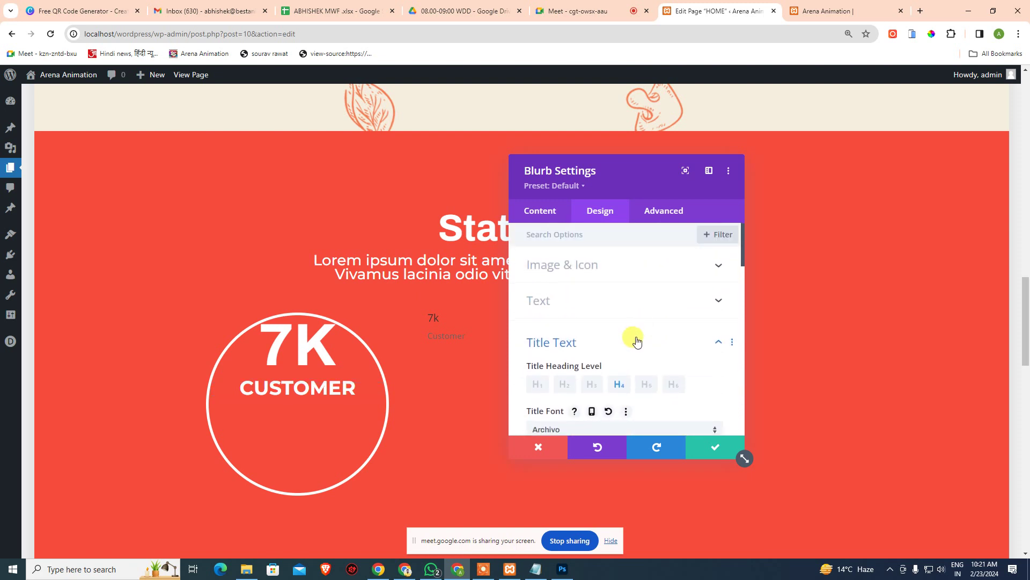
click(636, 337)
scroll(606, 349, down, 2)
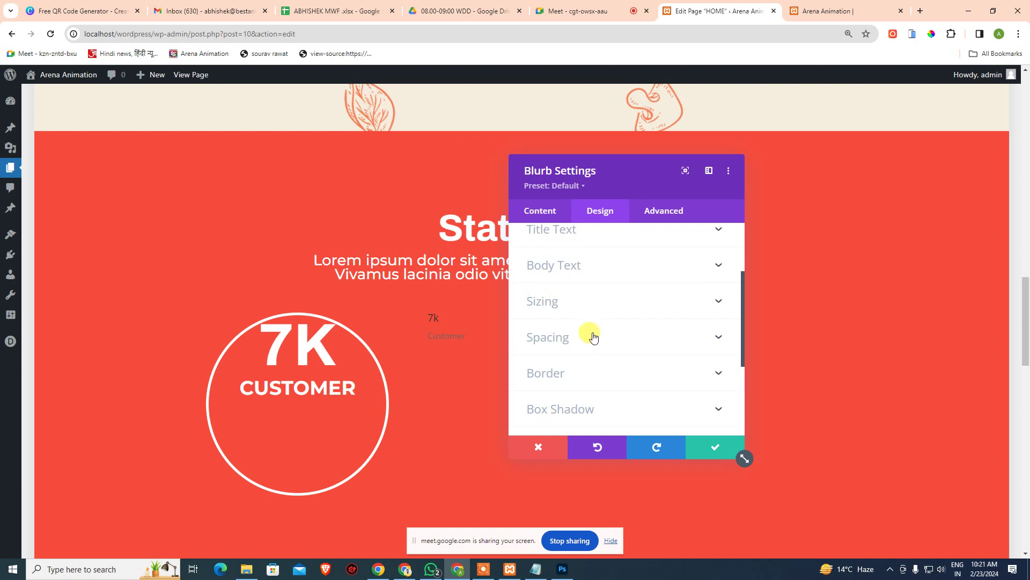
click(598, 337)
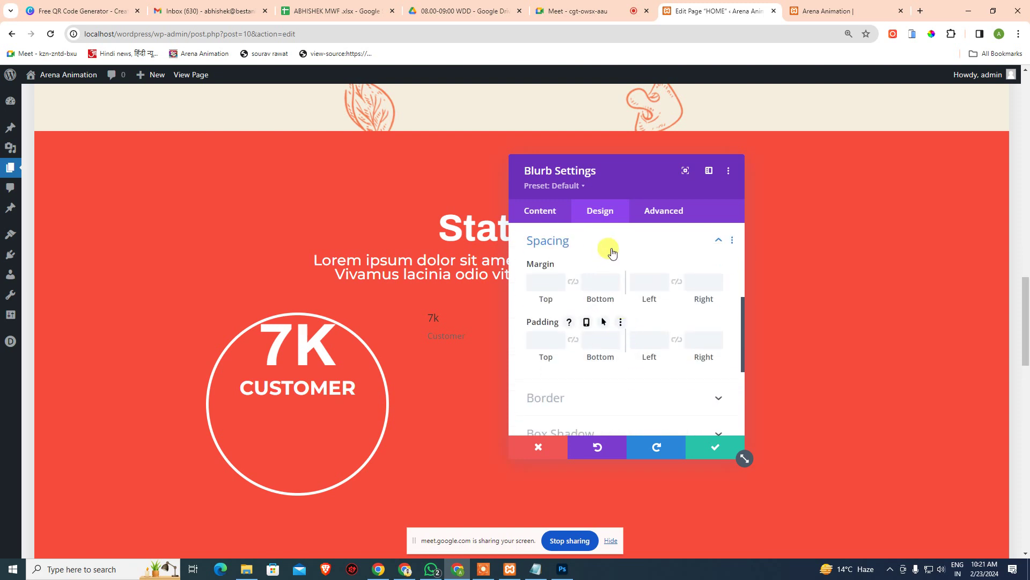
click(612, 247)
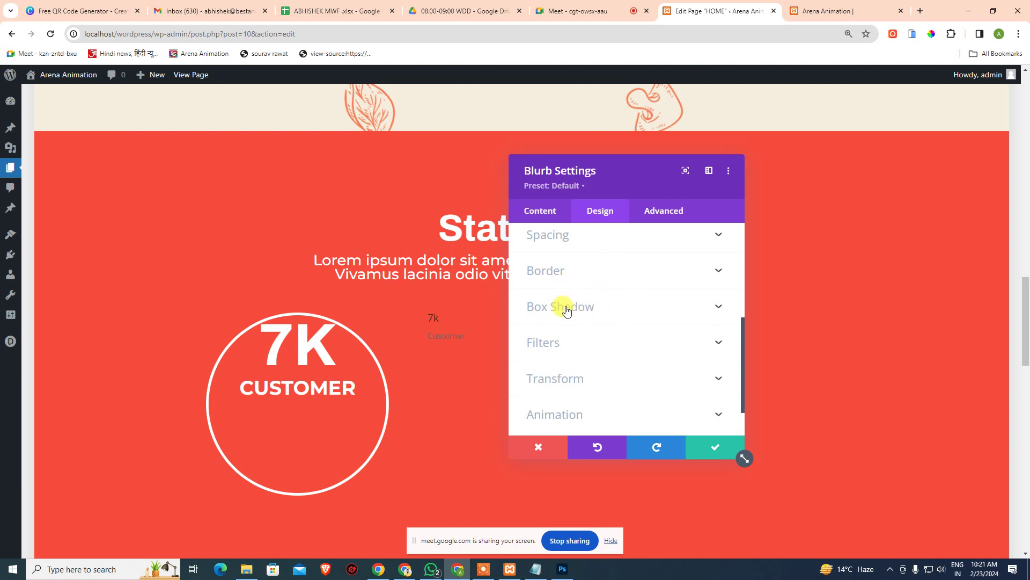
scroll(611, 350, down, 1)
click(597, 333)
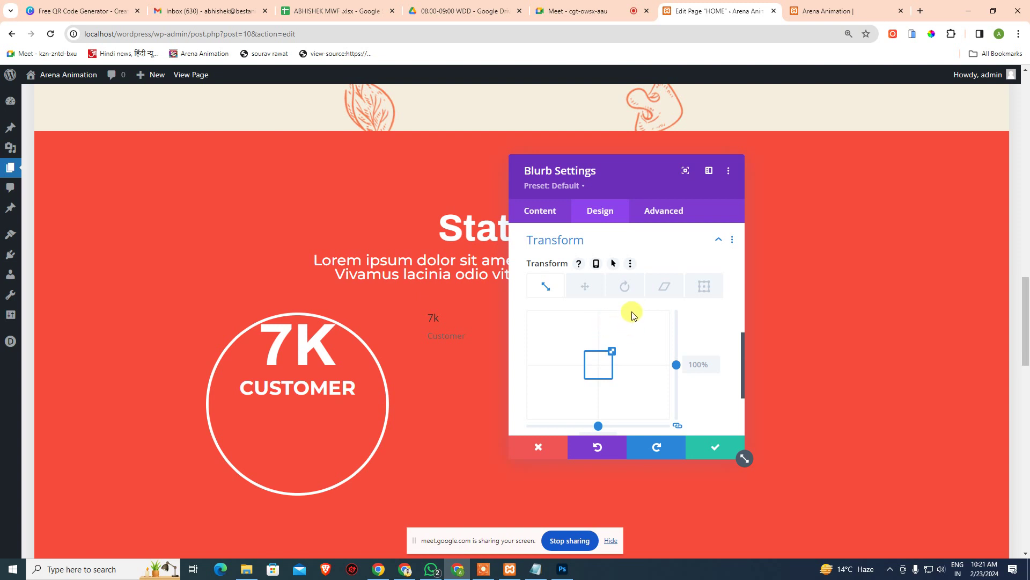
scroll(628, 329, up, 2)
click(638, 335)
scroll(598, 284, up, 4)
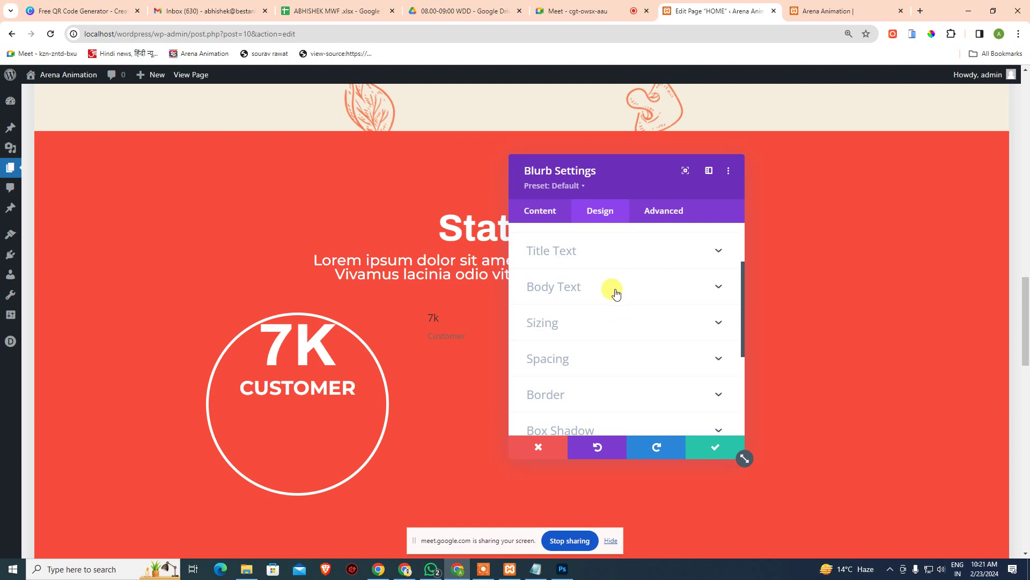
Review the first blurb's title and body text settings, including alignment, size, letter spacing, line height and shadow.
click(614, 261)
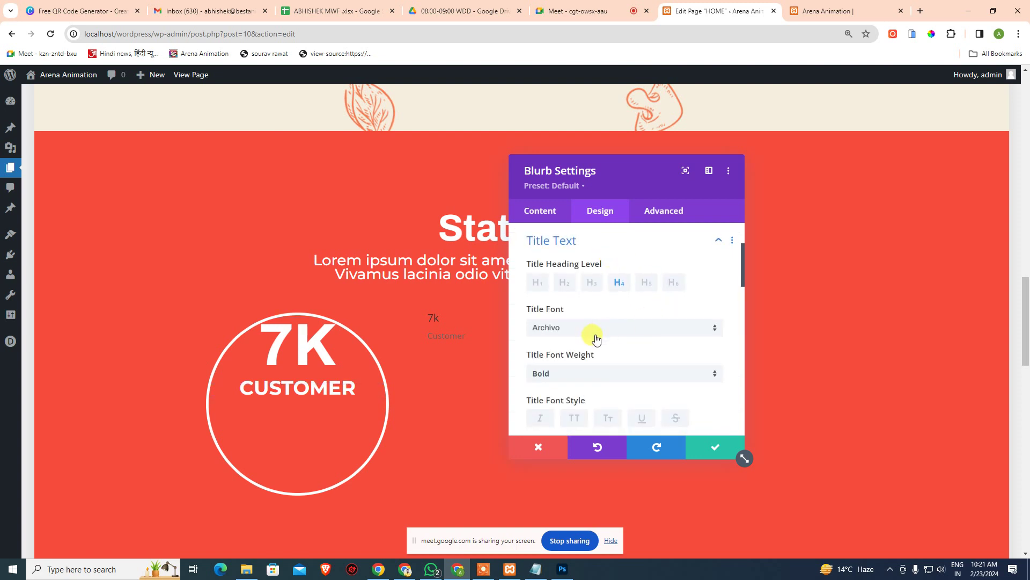
scroll(539, 336, down, 4)
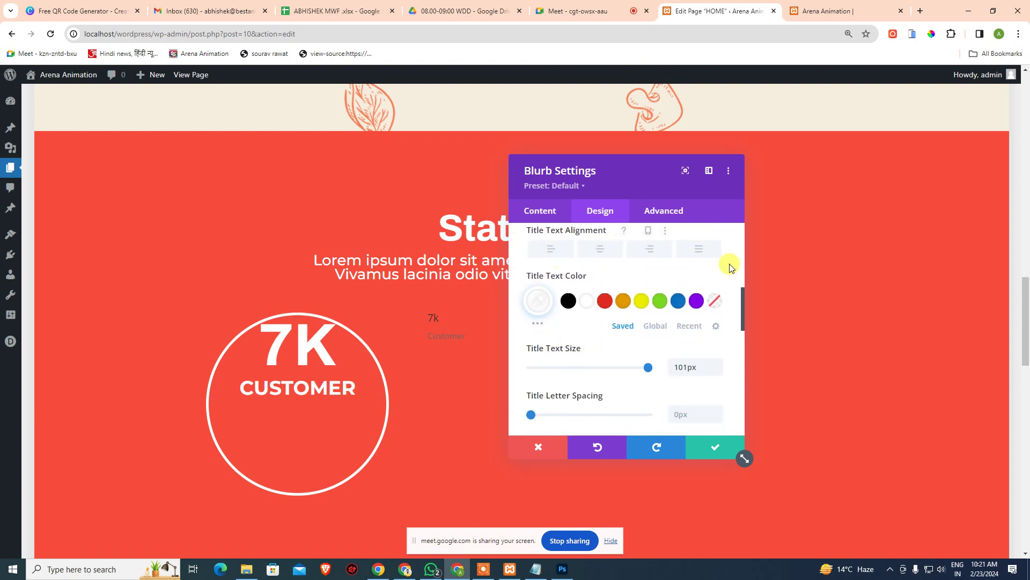
scroll(678, 277, down, 2)
scroll(564, 359, down, 2)
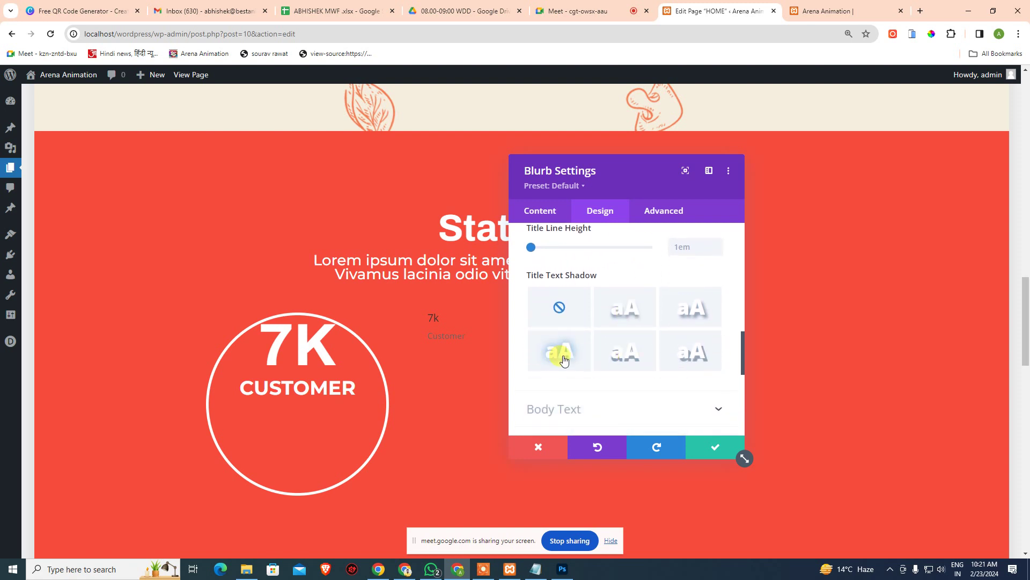
scroll(644, 362, down, 2)
scroll(620, 349, up, 4)
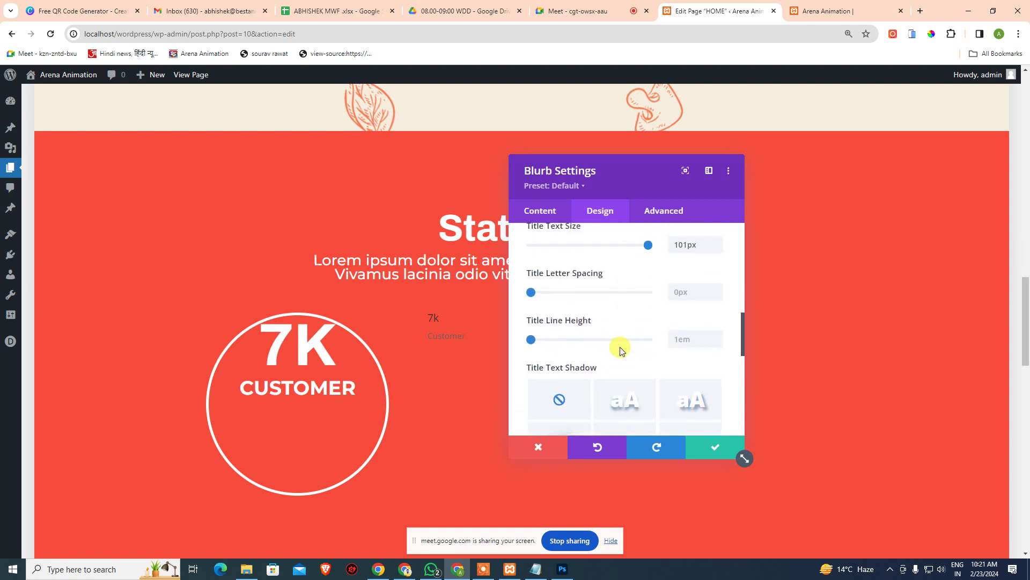
scroll(612, 355, down, 3)
click(608, 357)
scroll(642, 349, down, 2)
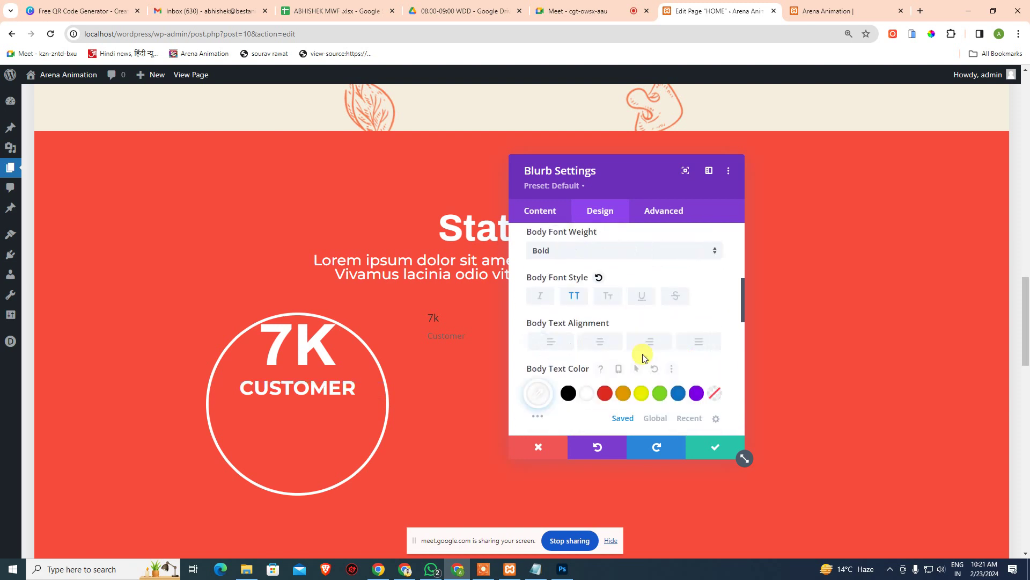
scroll(602, 343, up, 3)
scroll(644, 346, down, 6)
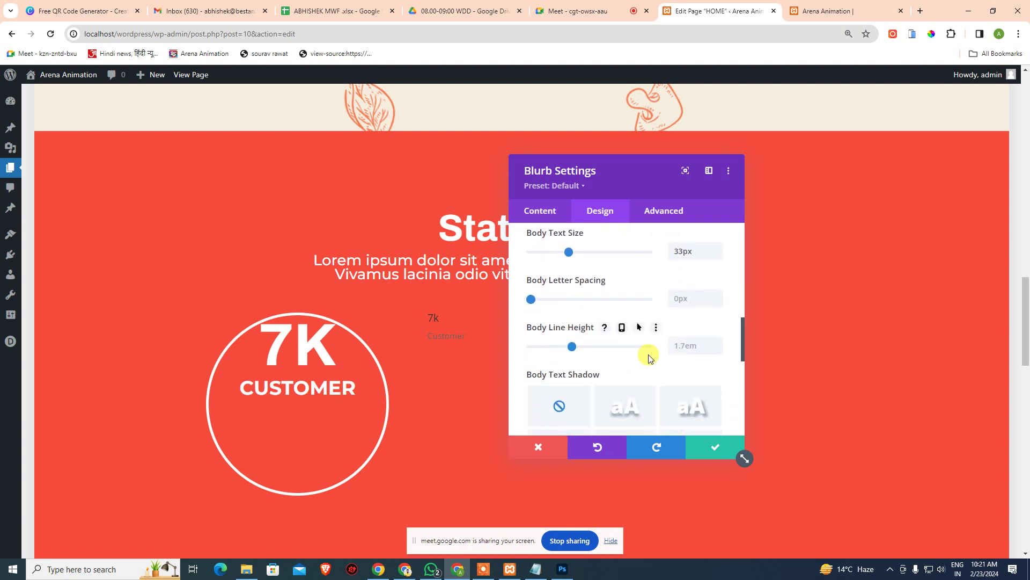
scroll(649, 359, down, 2)
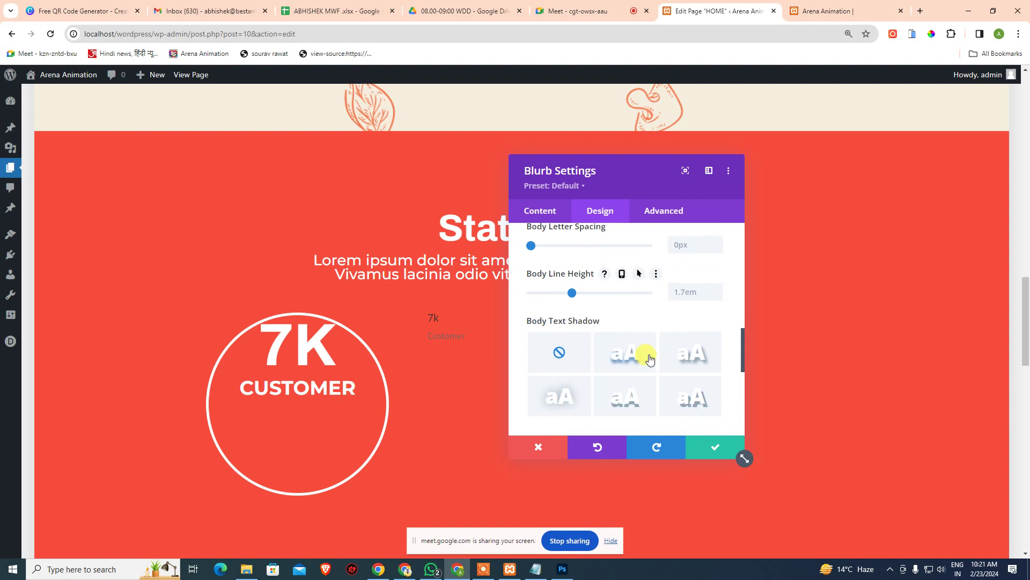
scroll(650, 359, down, 4)
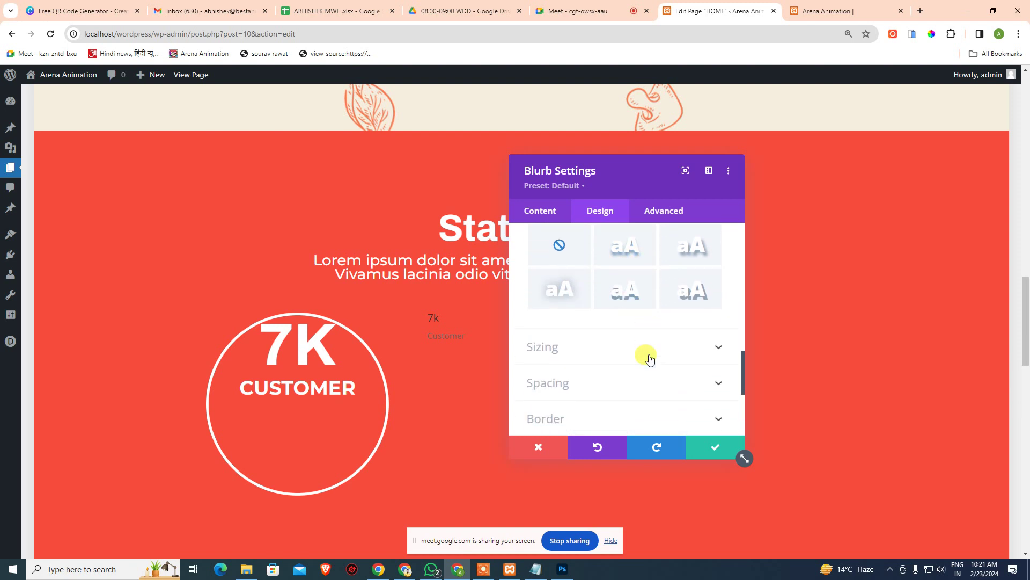
Examine the first blurb's advanced settings, including the available position types and the Z index.
click(659, 213)
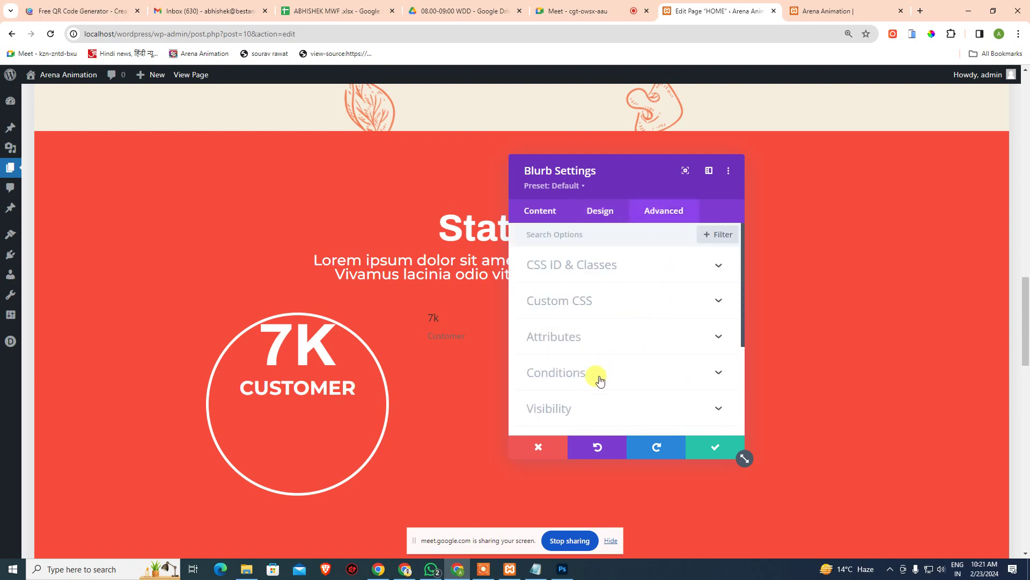
scroll(627, 389, down, 4)
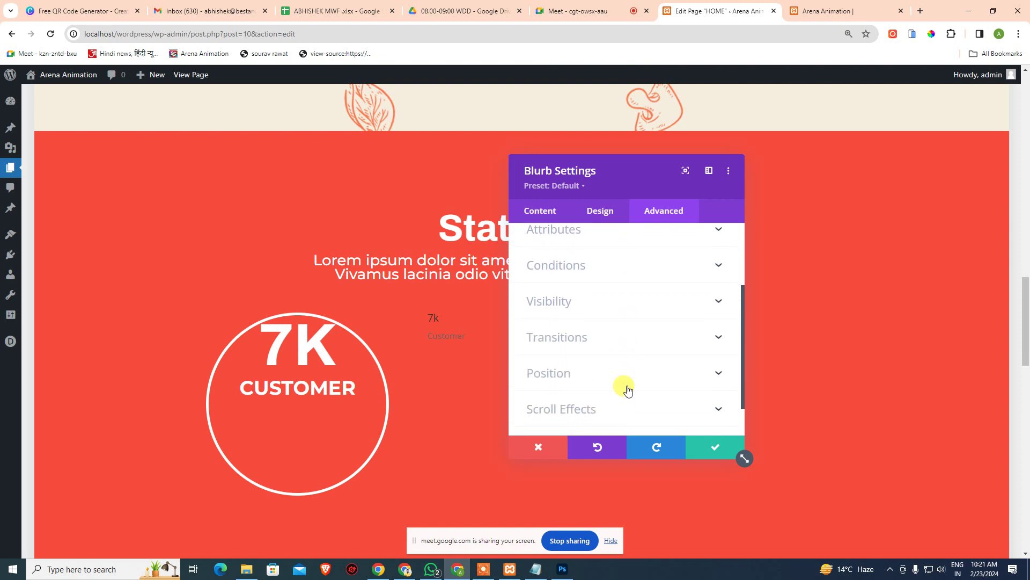
click(626, 328)
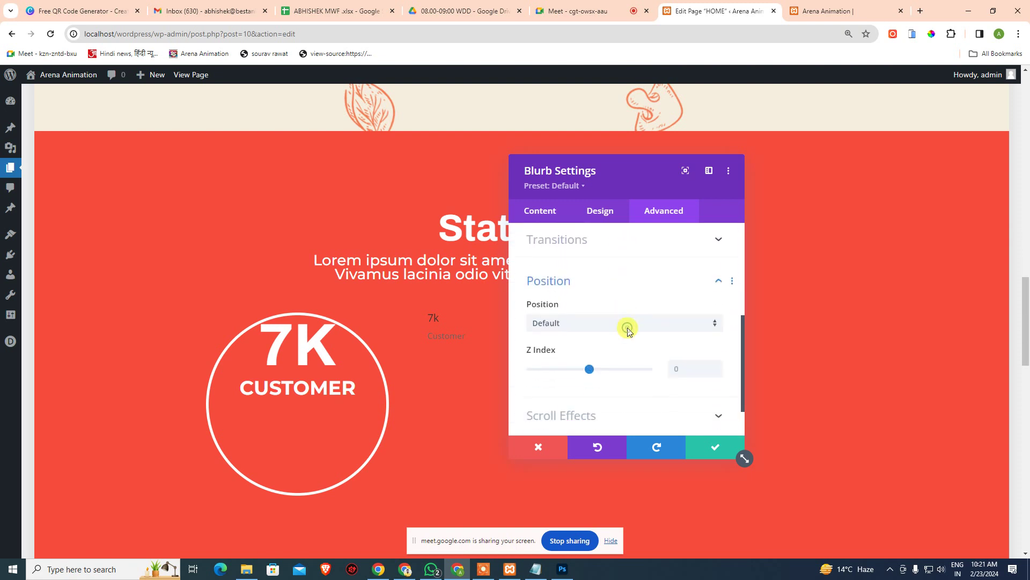
click(563, 278)
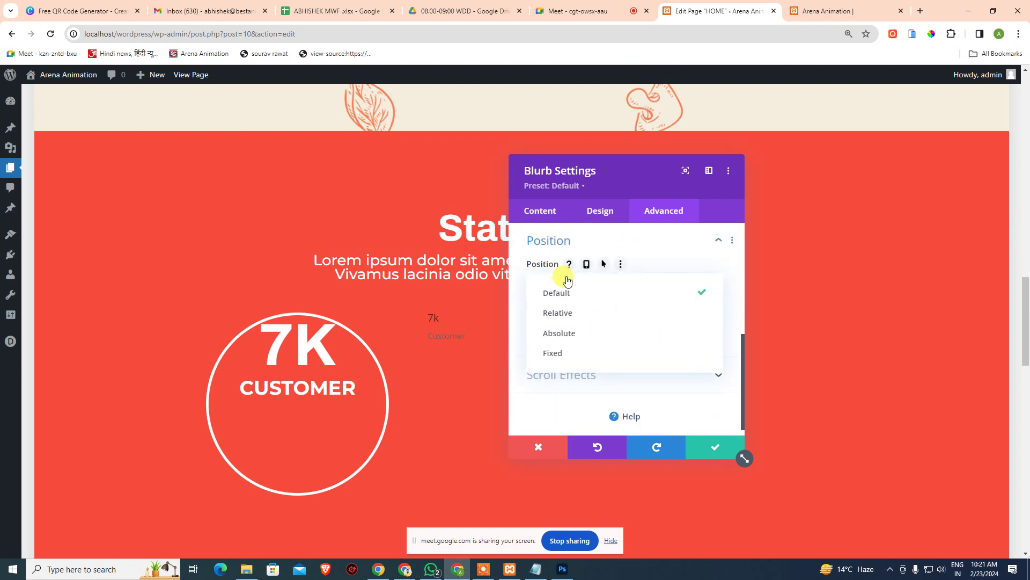
click(519, 276)
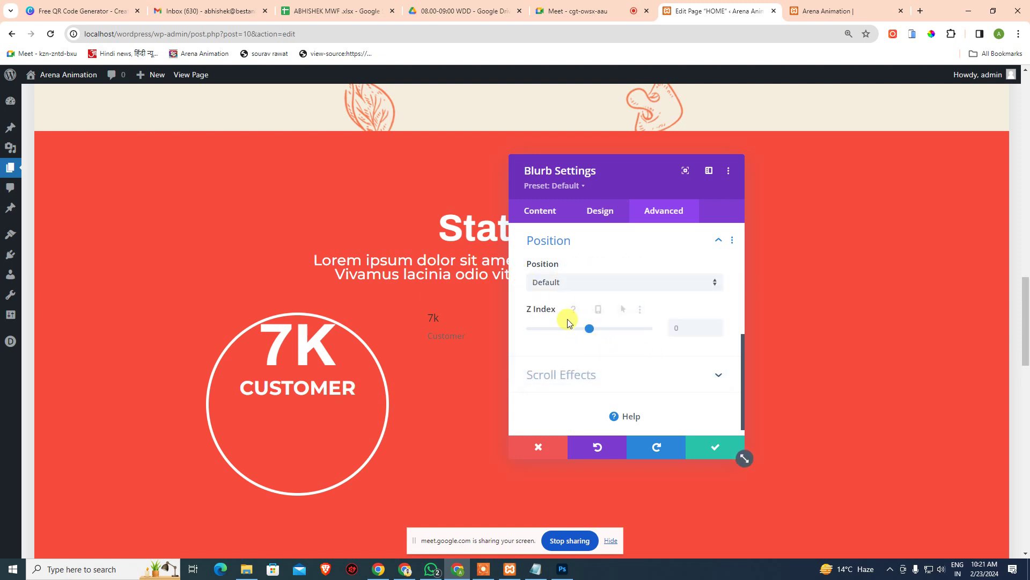
scroll(561, 322, up, 1)
scroll(586, 362, up, 1)
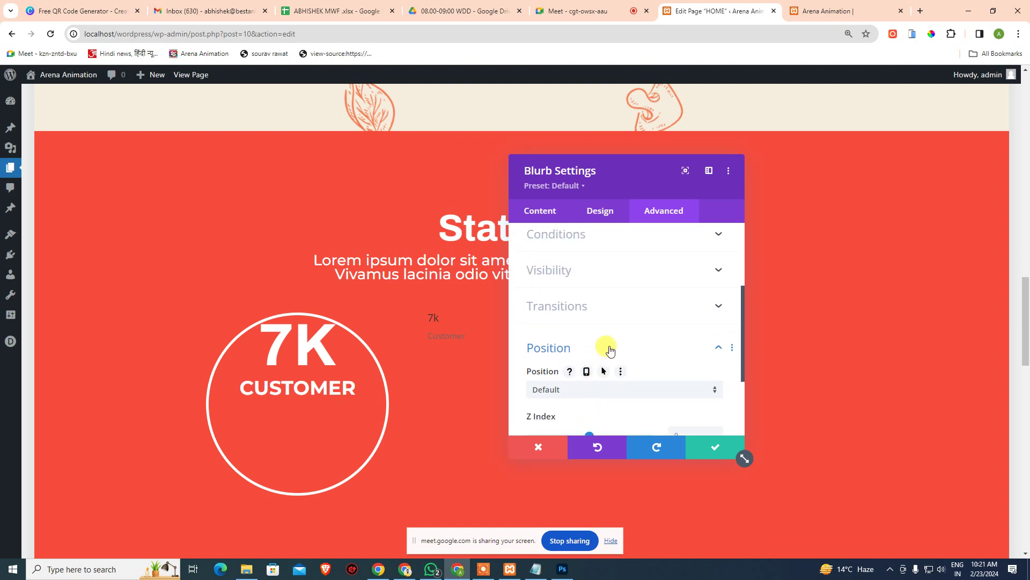
scroll(611, 350, down, 2)
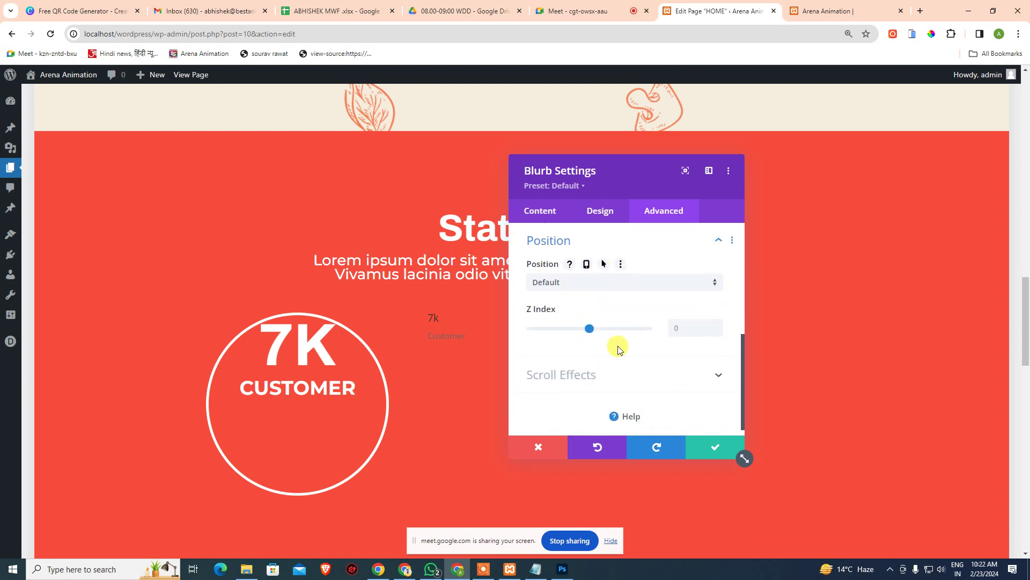
scroll(618, 358, up, 1)
click(684, 296)
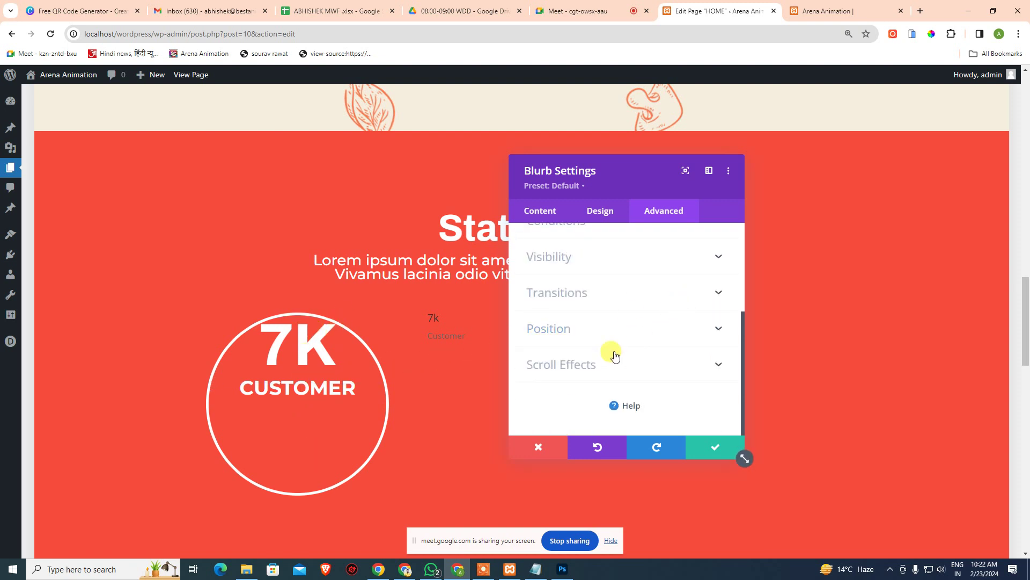
scroll(589, 363, up, 3)
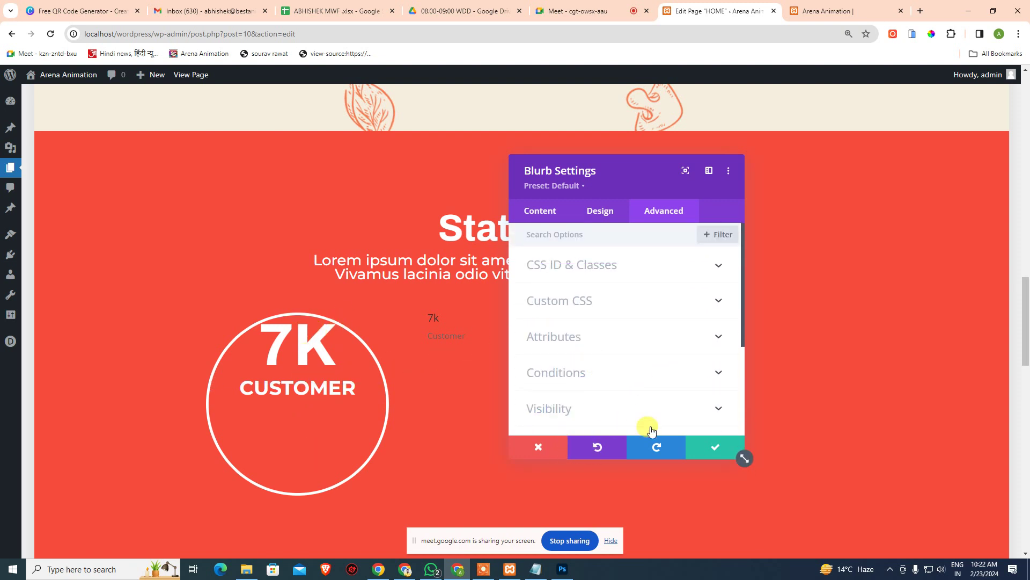
Discard the first blurb's styling changes and reopen its settings to view the title and body content.
click(536, 446)
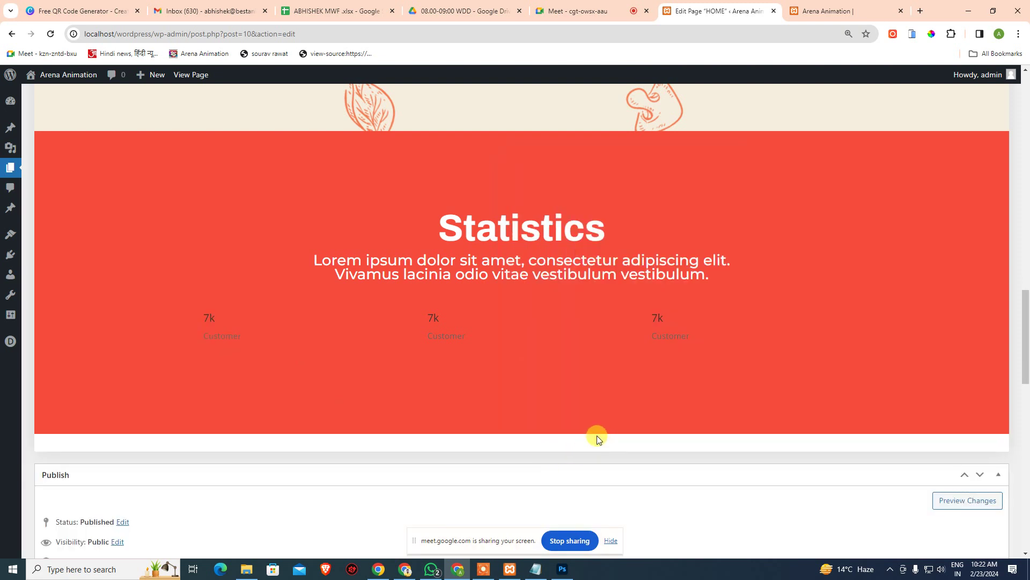
mouse_move(285, 326)
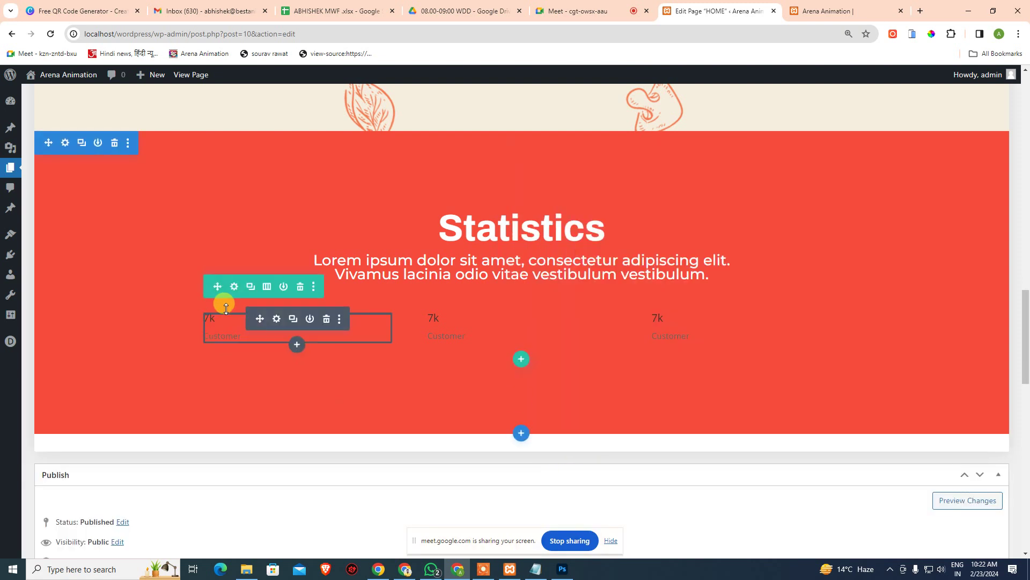
click(275, 320)
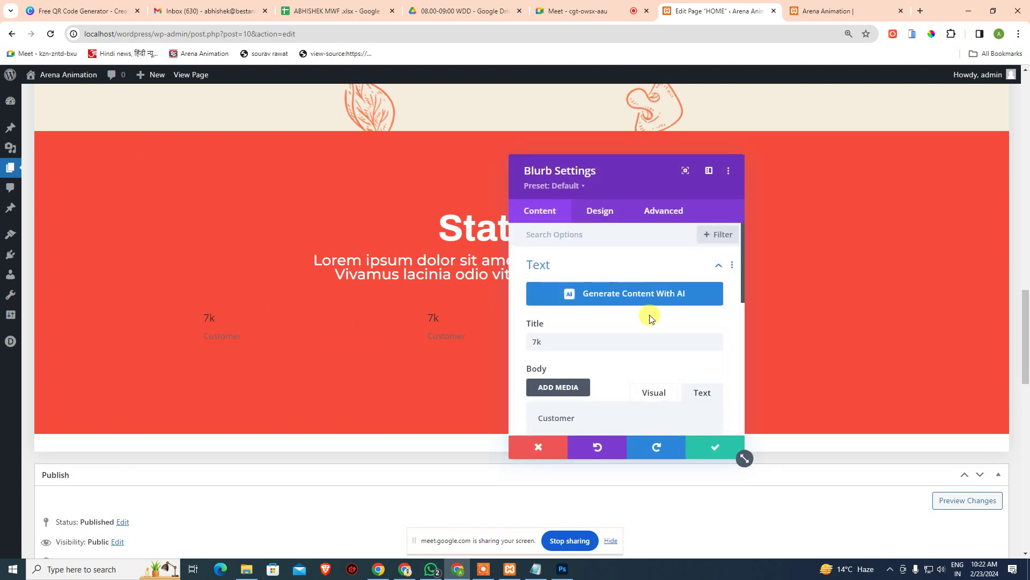
scroll(646, 318, down, 2)
scroll(628, 319, up, 3)
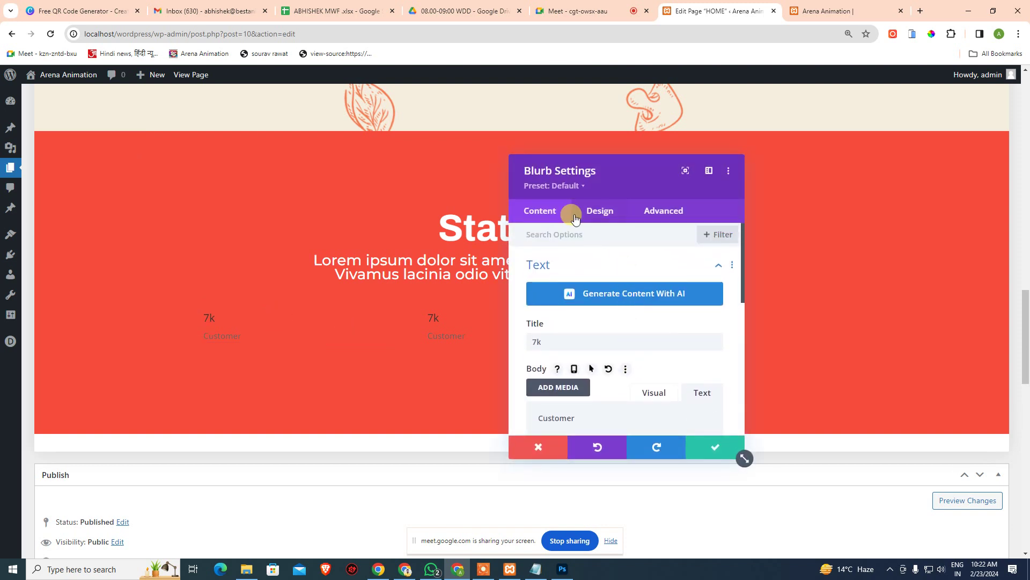
scroll(615, 319, down, 2)
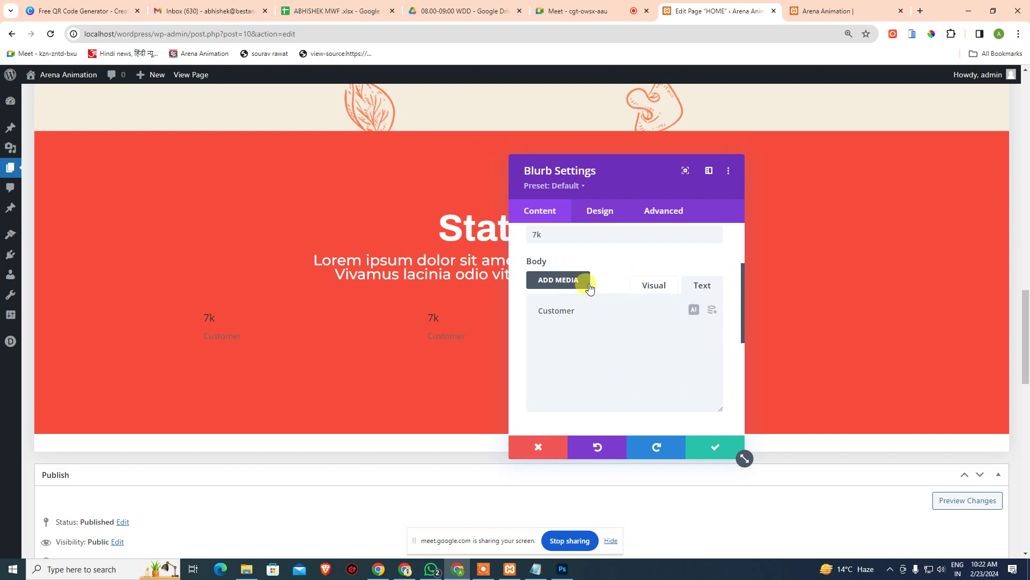
Open the first blurb's design settings.
click(609, 212)
scroll(602, 353, down, 2)
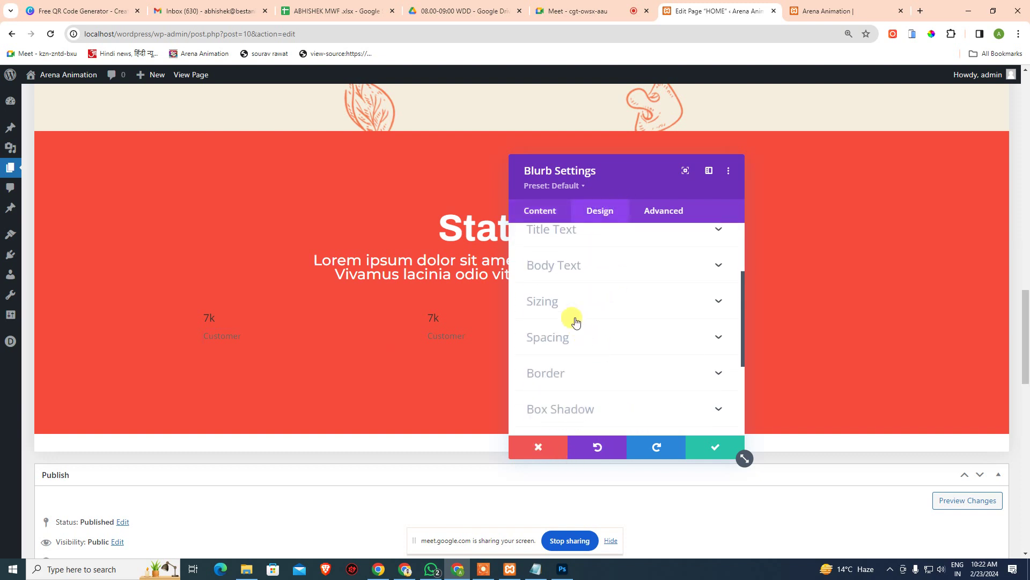
scroll(574, 317, up, 1)
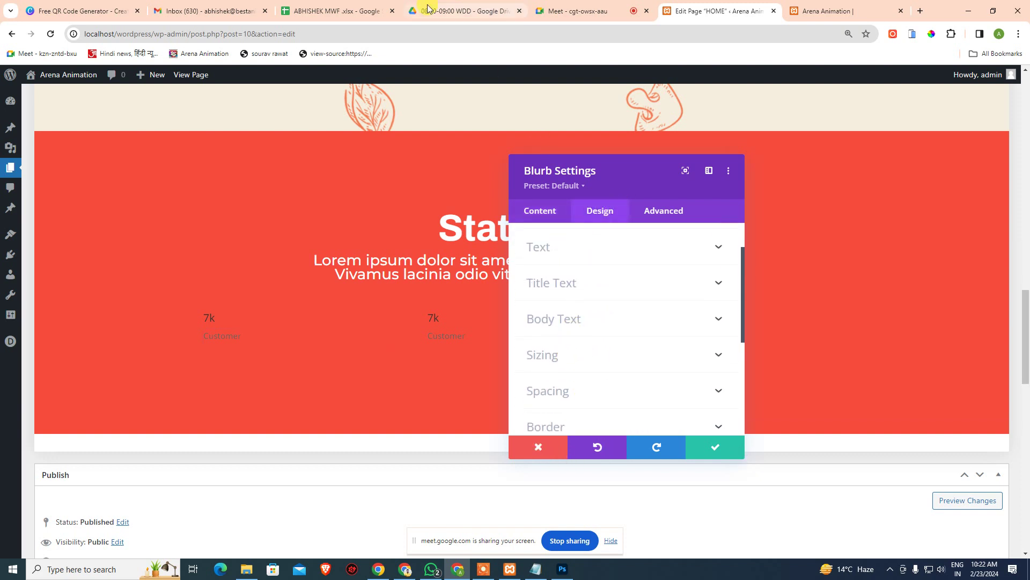
Switch to the Google Sheets attendance report and mark the student in row 10 present for day 23 by entering P.
click(590, 7)
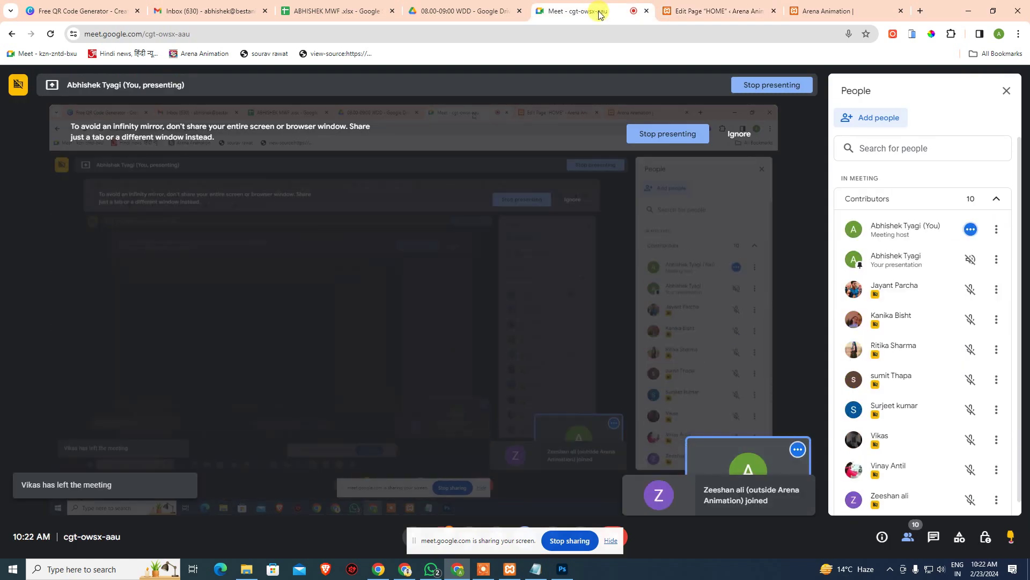
click(359, 11)
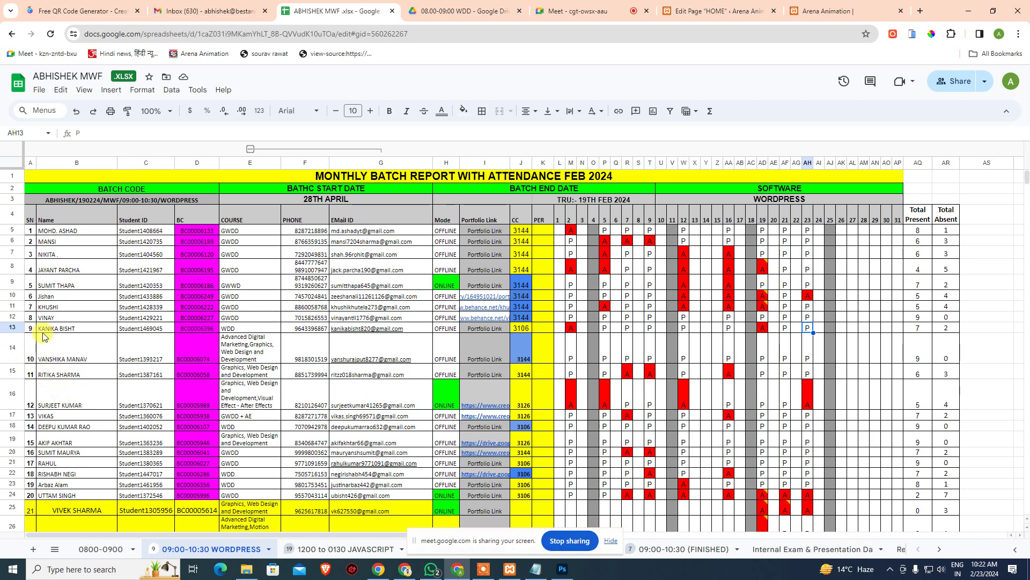
drag(54, 296, 624, 298)
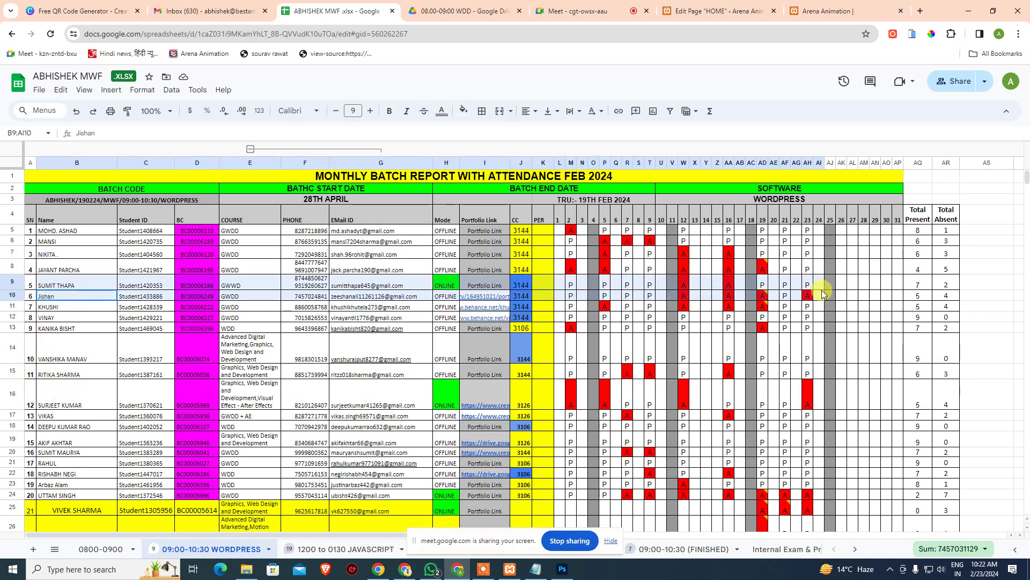
click(813, 294)
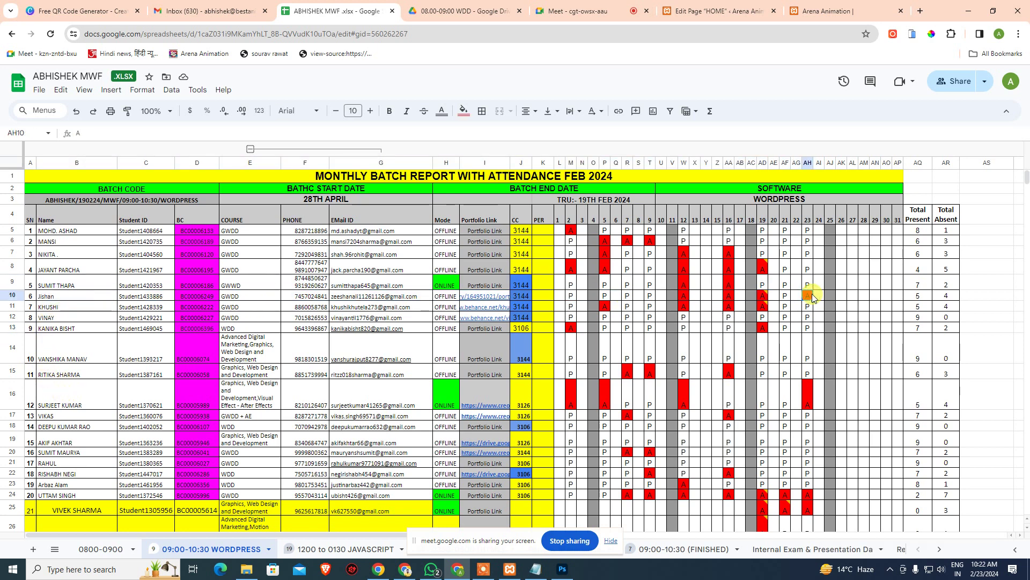
text(P)
key(Return)
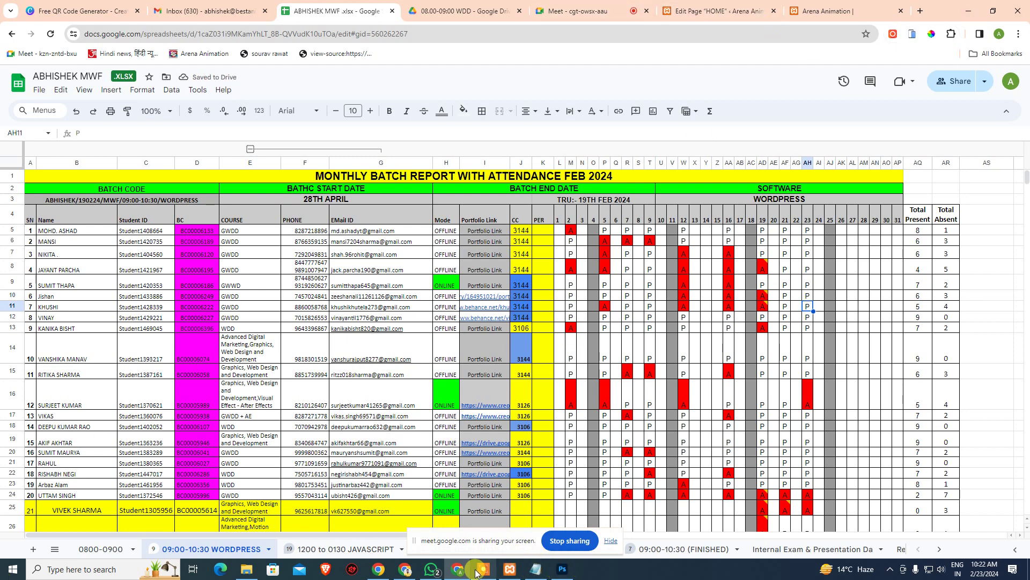
Return to the WordPress page editor and set all four rounded corners of the first blurb's border to 50rem.
click(720, 4)
scroll(614, 271, up, 2)
scroll(618, 298, down, 2)
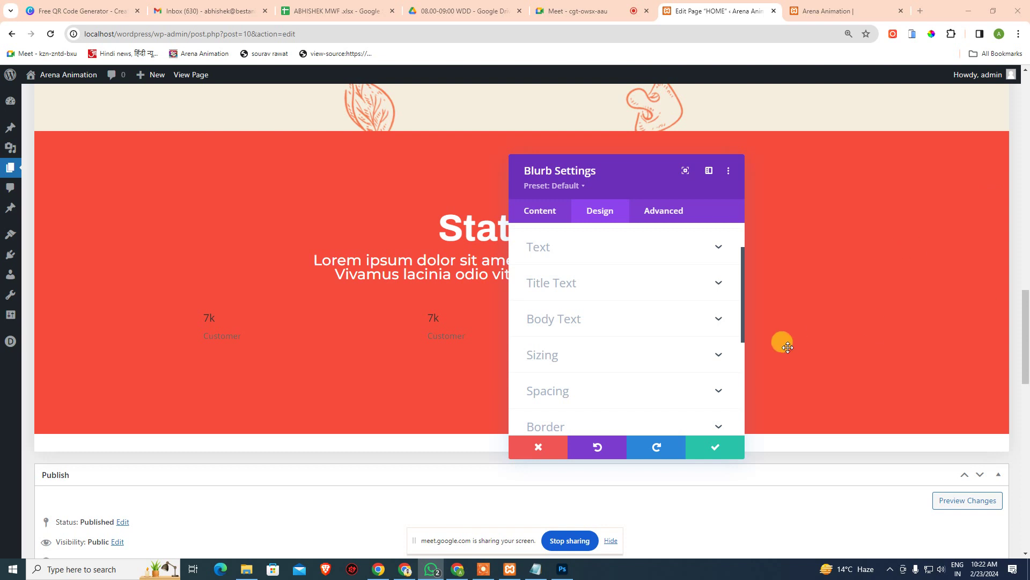
click(589, 284)
click(615, 240)
scroll(628, 344, down, 1)
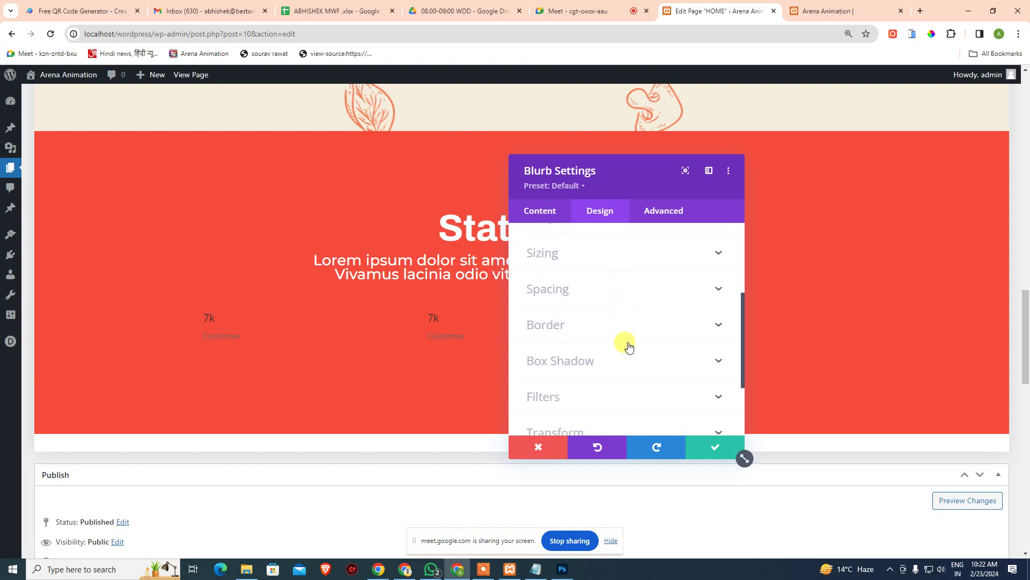
click(590, 332)
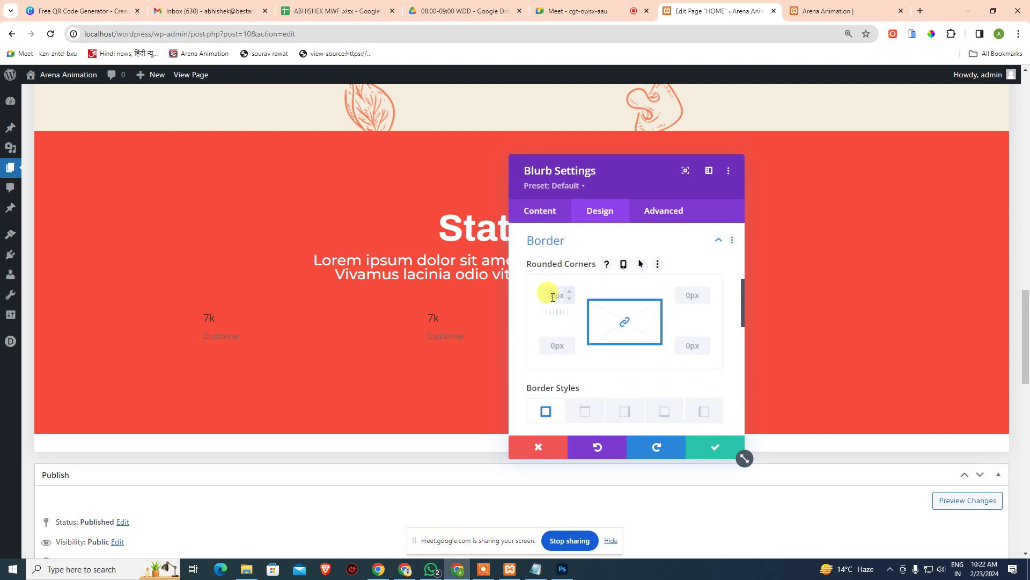
click(558, 298)
text(50px)
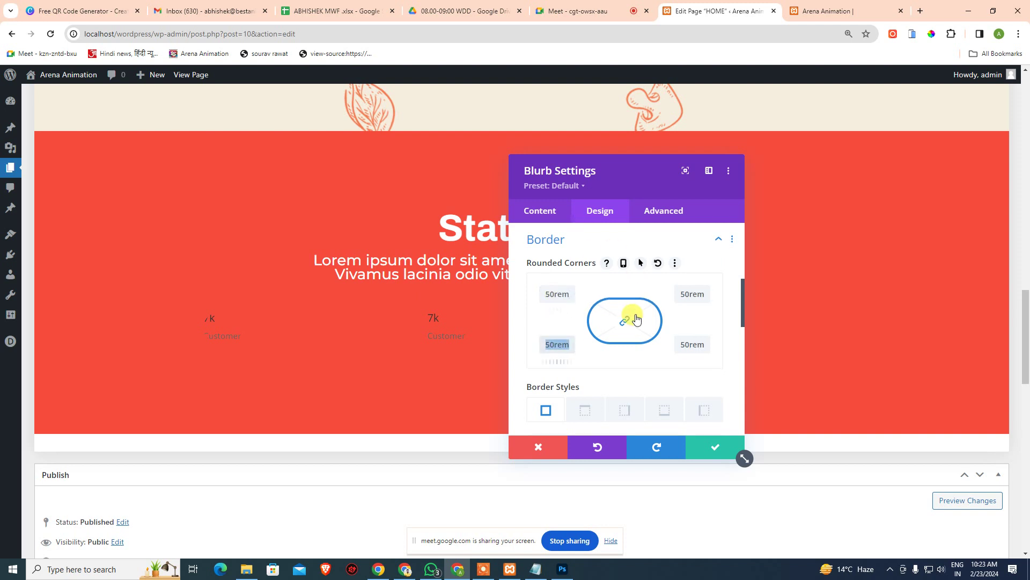
Give the first blurb a white border with a width of 5px.
scroll(628, 315, down, 5)
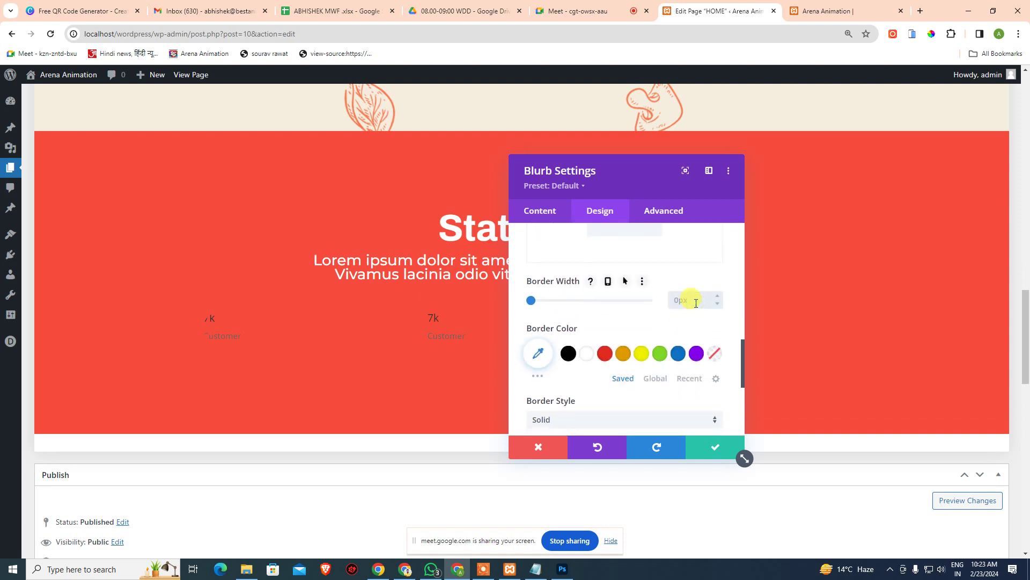
click(587, 354)
scroll(622, 376, down, 5)
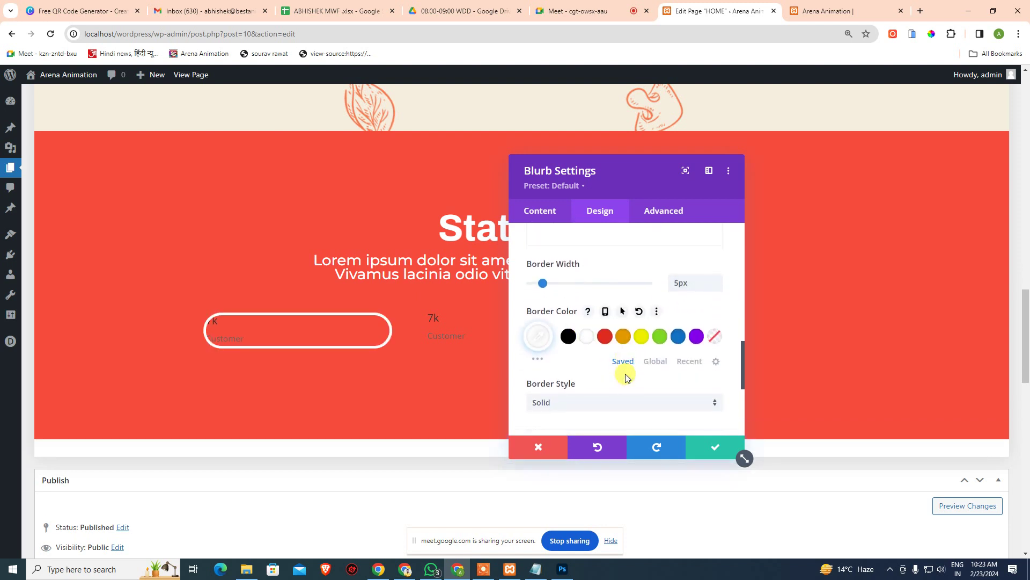
Set the first blurb's width and height to 310px each so the border forms a circle.
scroll(622, 376, up, 15)
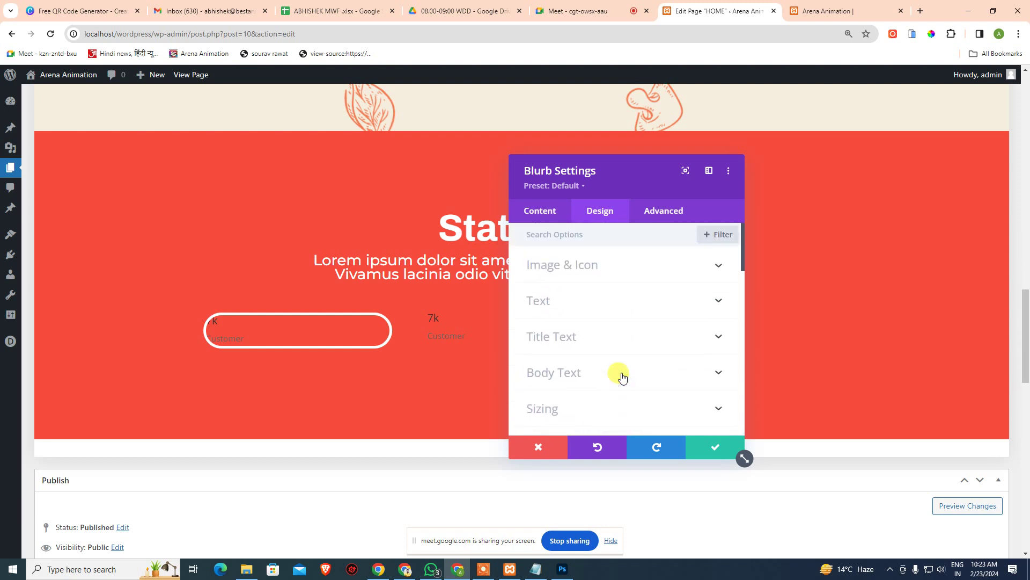
scroll(609, 328, down, 2)
click(604, 299)
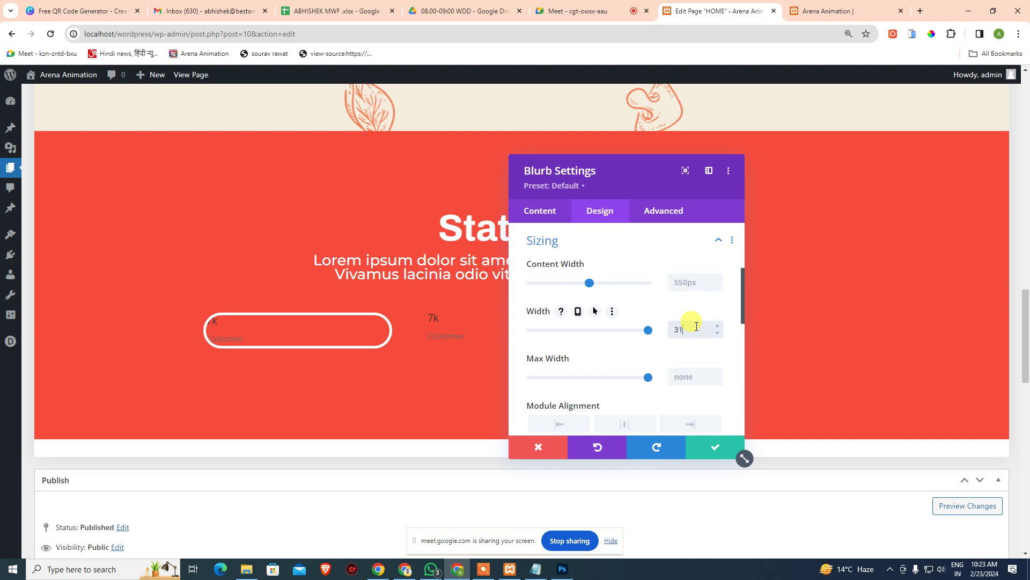
click(696, 326)
text(310%)
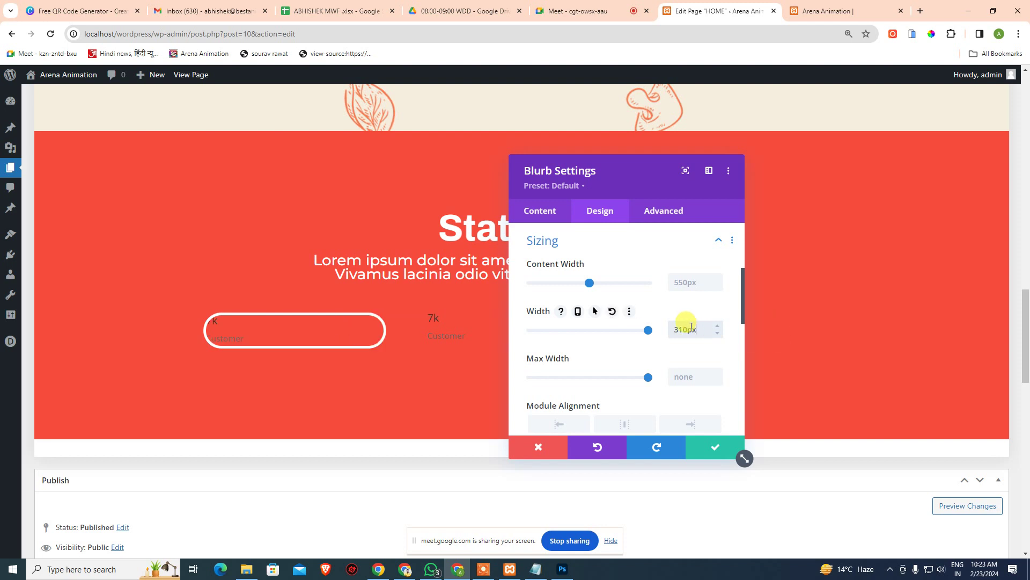
scroll(709, 349, down, 3)
click(687, 357)
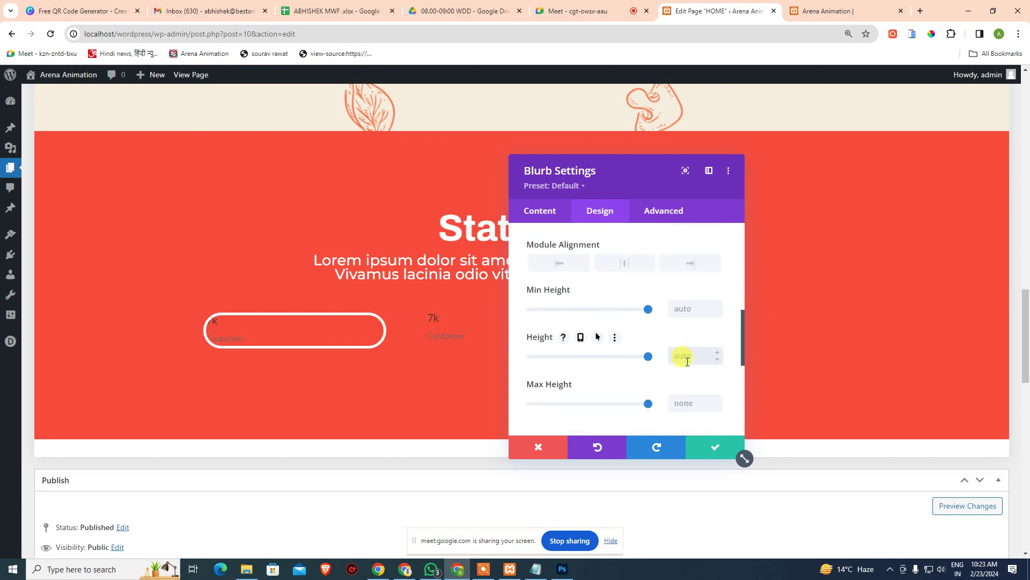
text(310px)
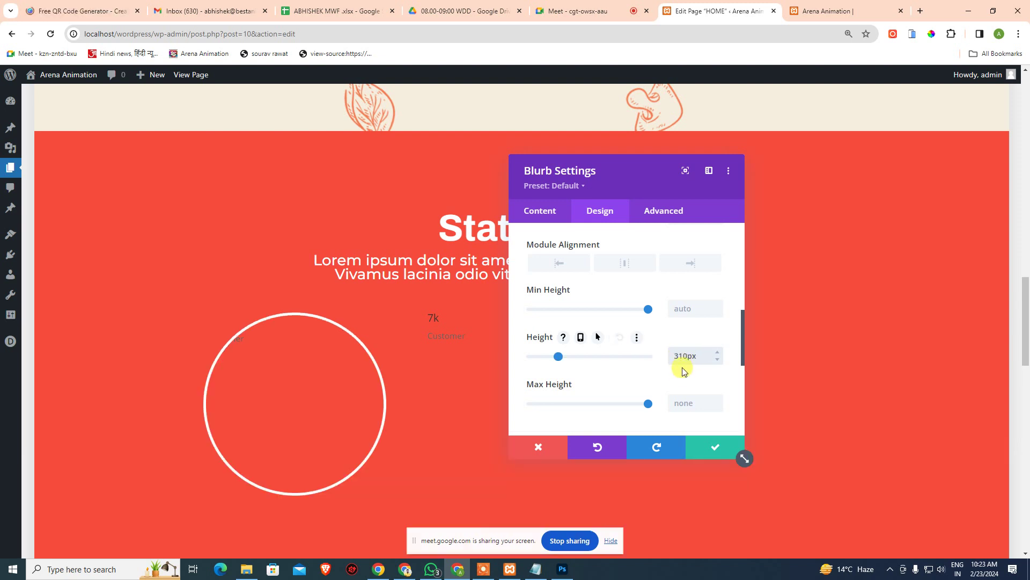
Center the first blurb's text and set its title font to Archivo.
scroll(612, 323, up, 5)
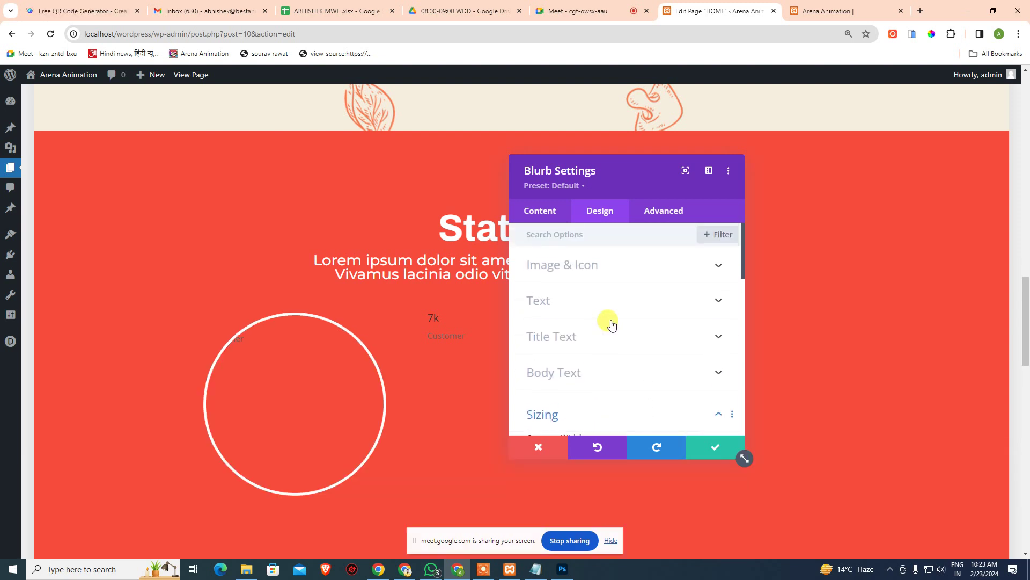
click(593, 293)
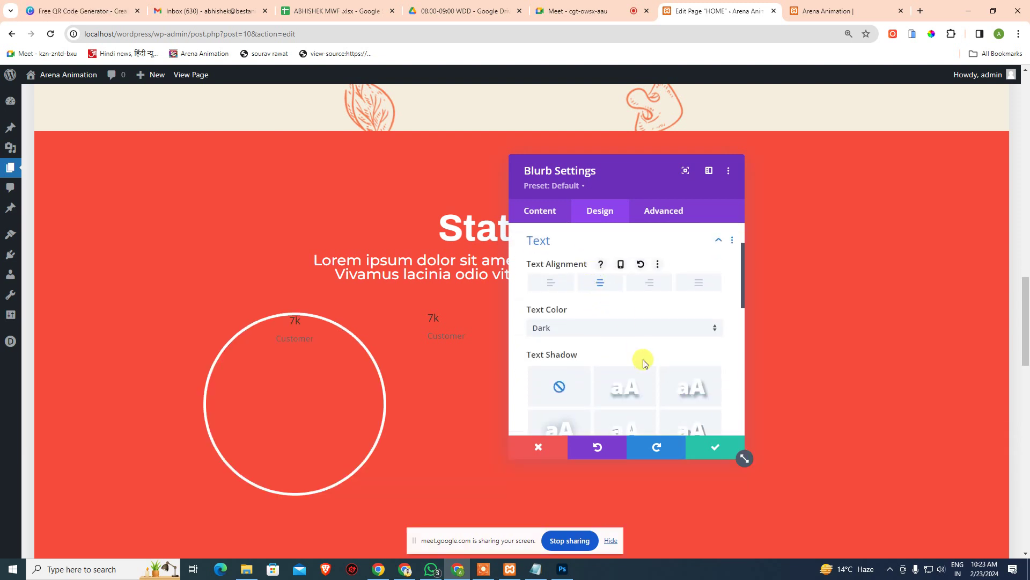
scroll(629, 333, down, 5)
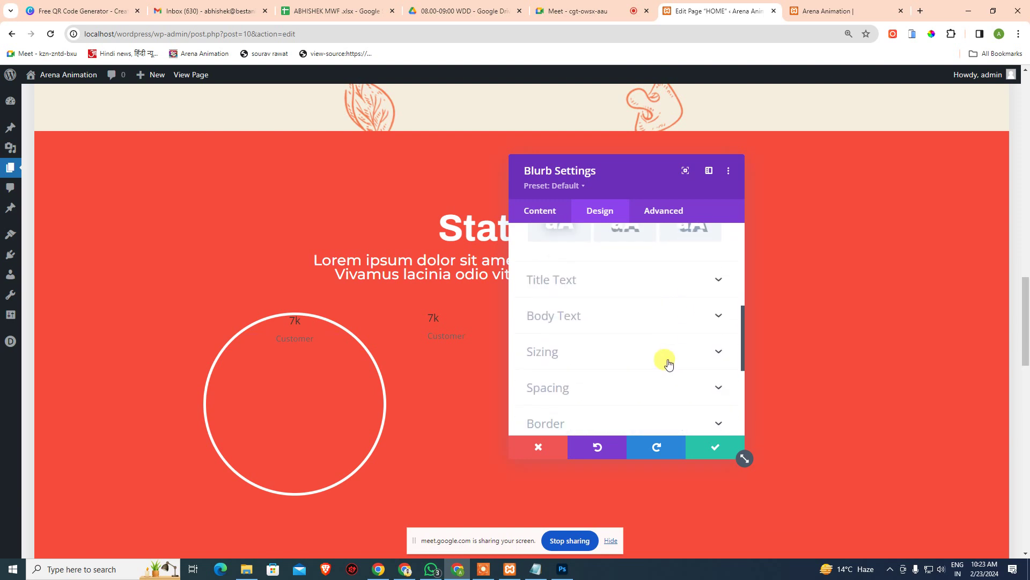
click(565, 267)
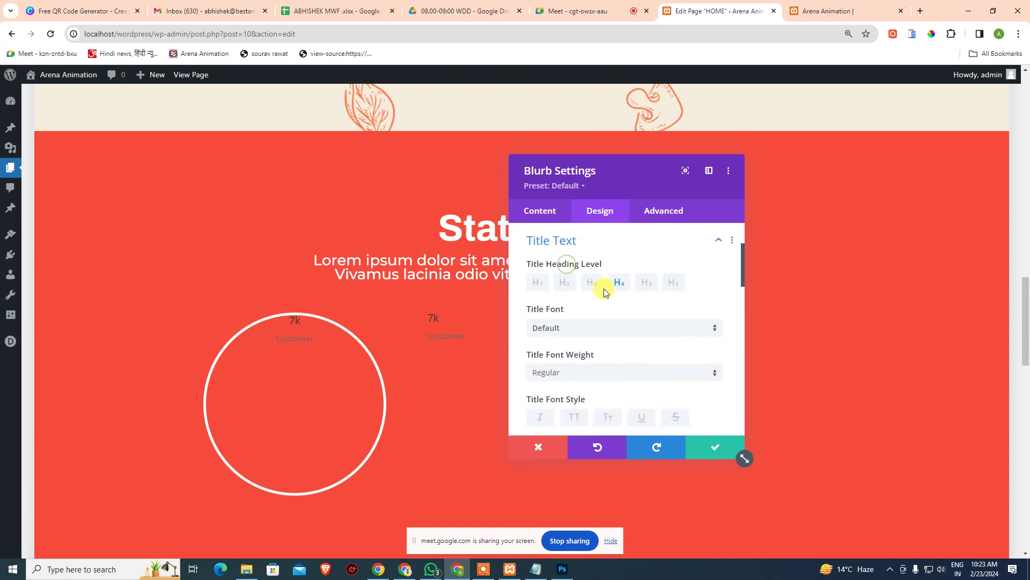
click(581, 335)
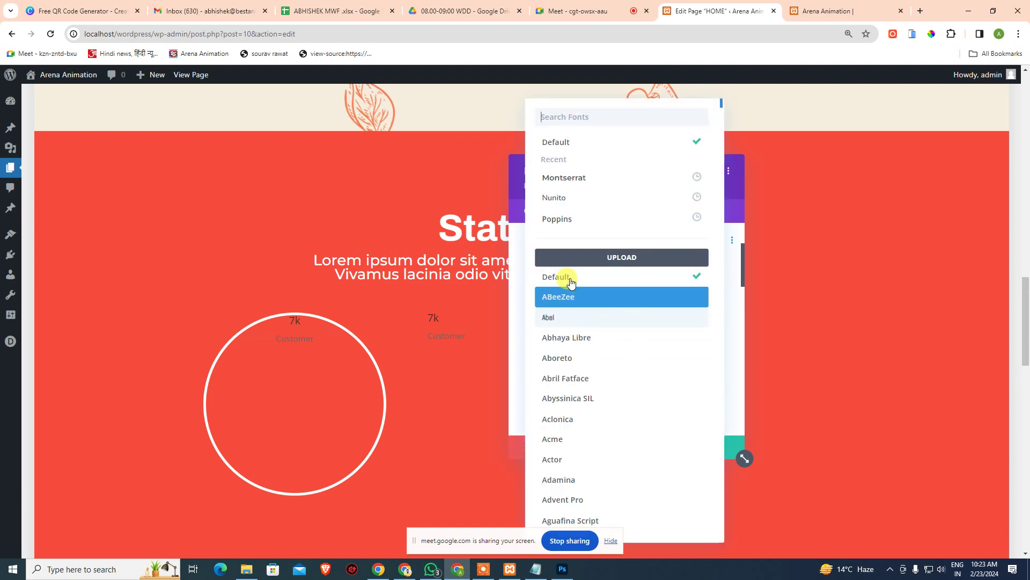
click(581, 120)
text(ar)
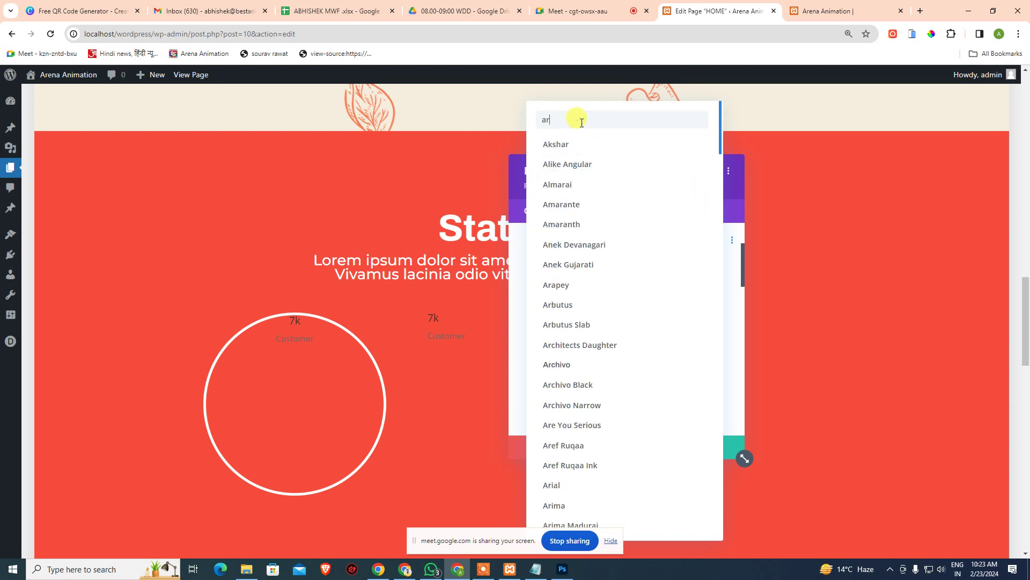
text(chi)
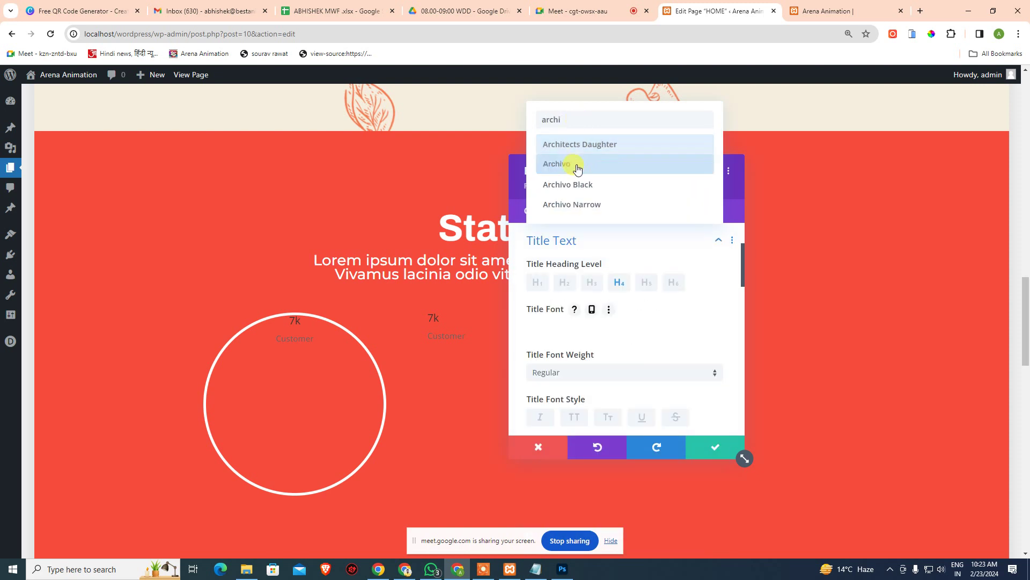
click(569, 163)
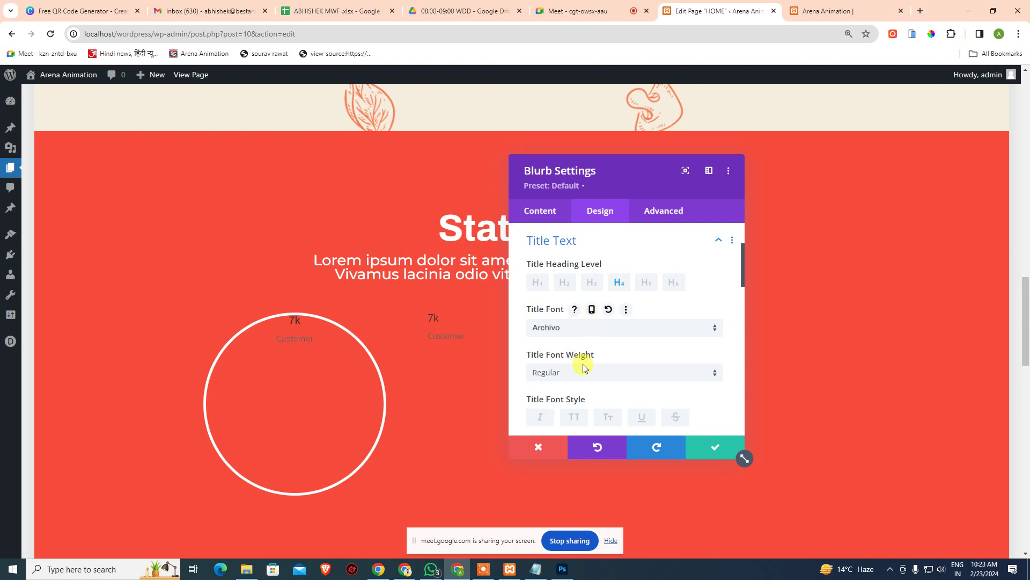
Set the first blurb's title font weight to Bold and its text color to white.
click(585, 382)
click(570, 476)
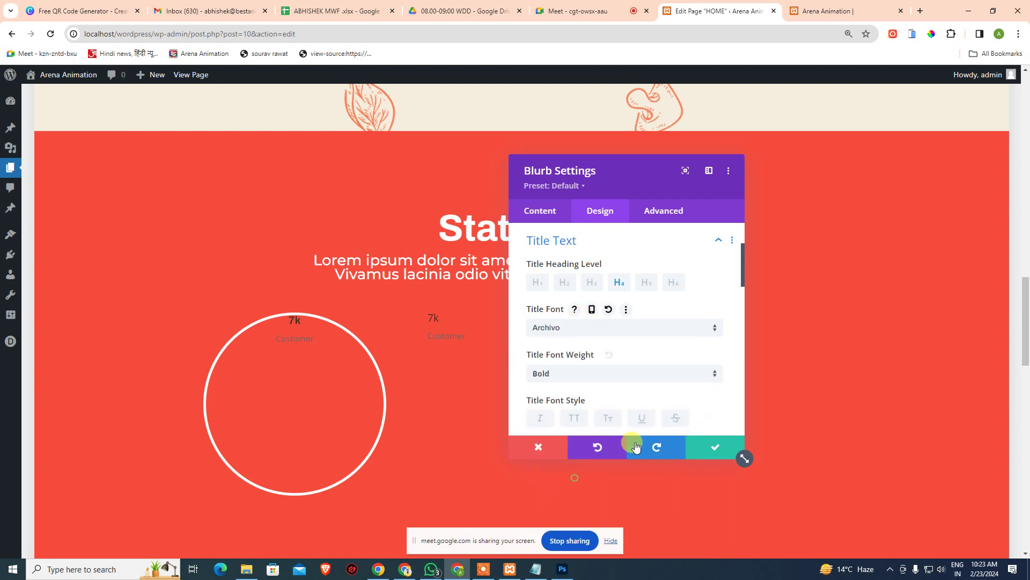
scroll(695, 389, down, 5)
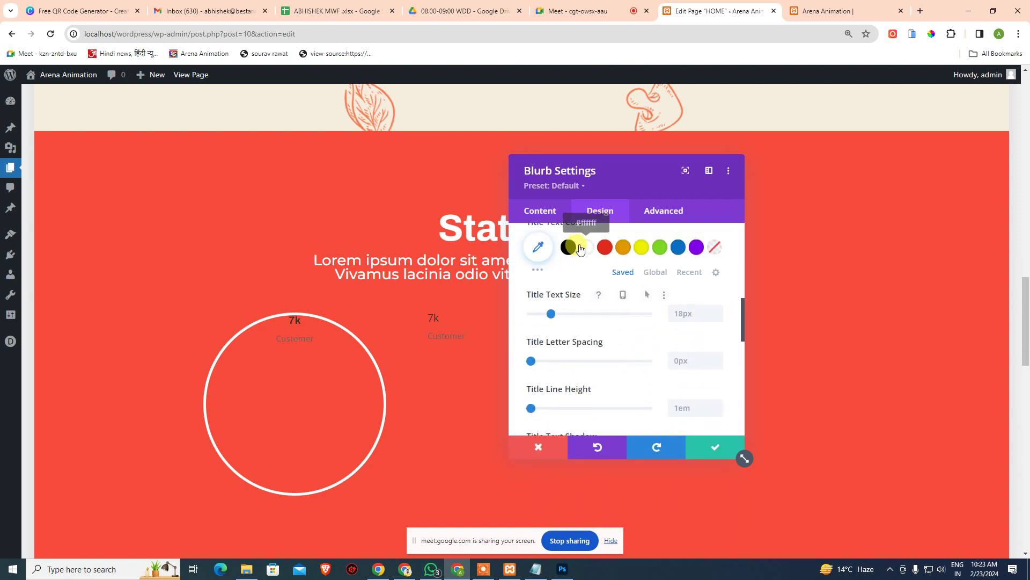
click(591, 256)
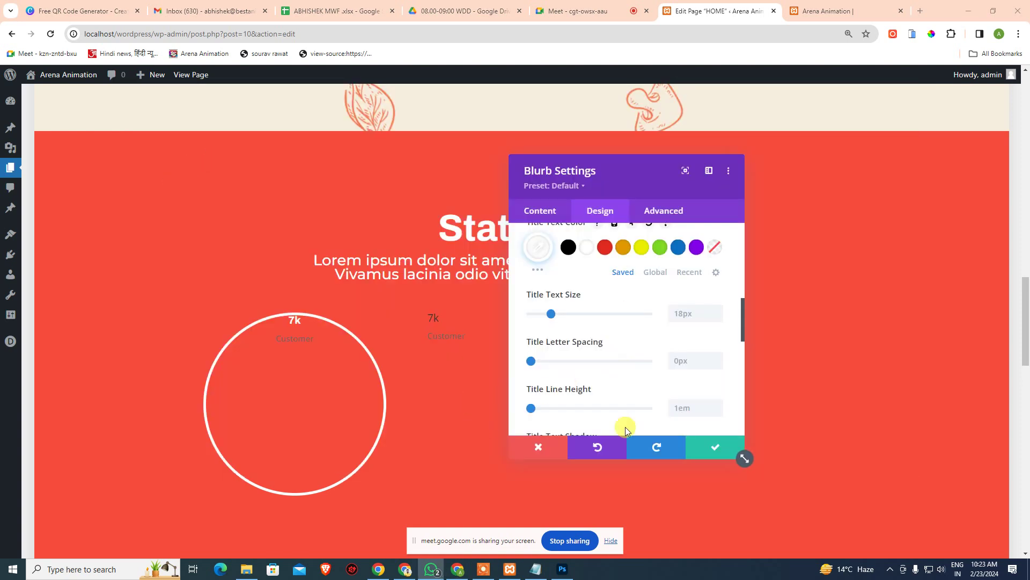
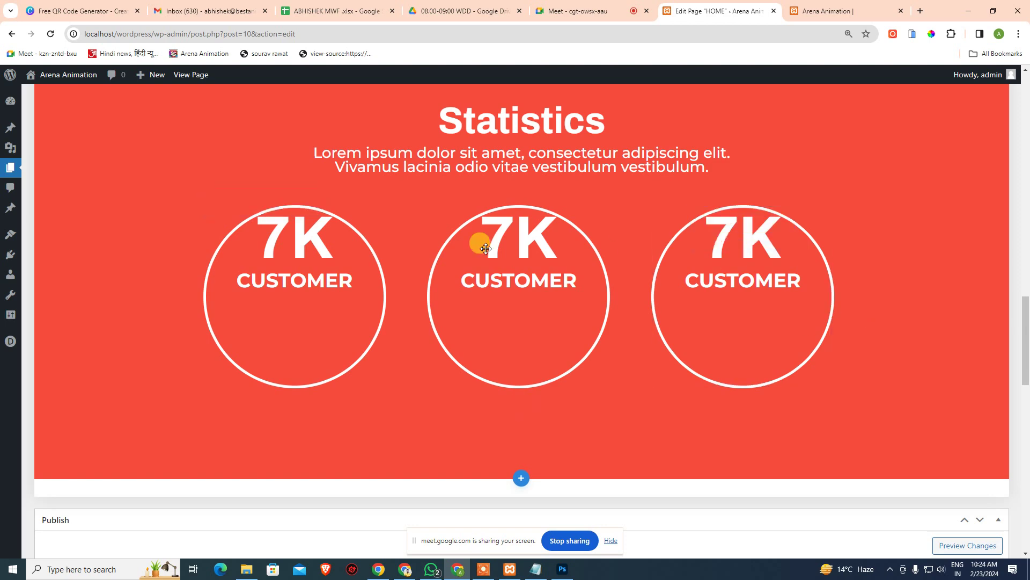
Reload the live home page, view the Statistics circles, and inspect the first circle's 7K title in the browser's developer tools.
scroll(596, 207, up, 5)
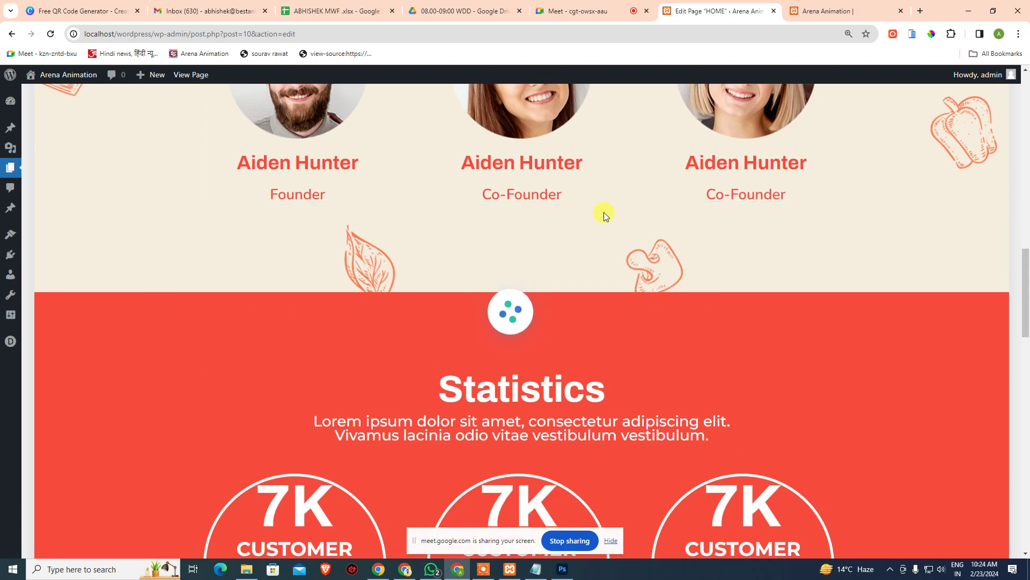
click(806, 8)
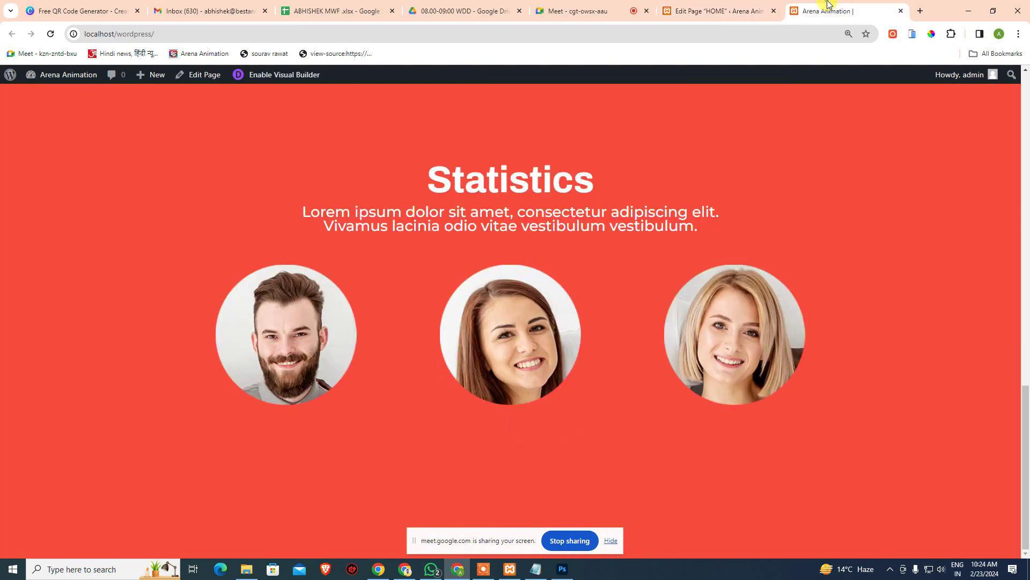
click(50, 34)
scroll(467, 322, down, 15)
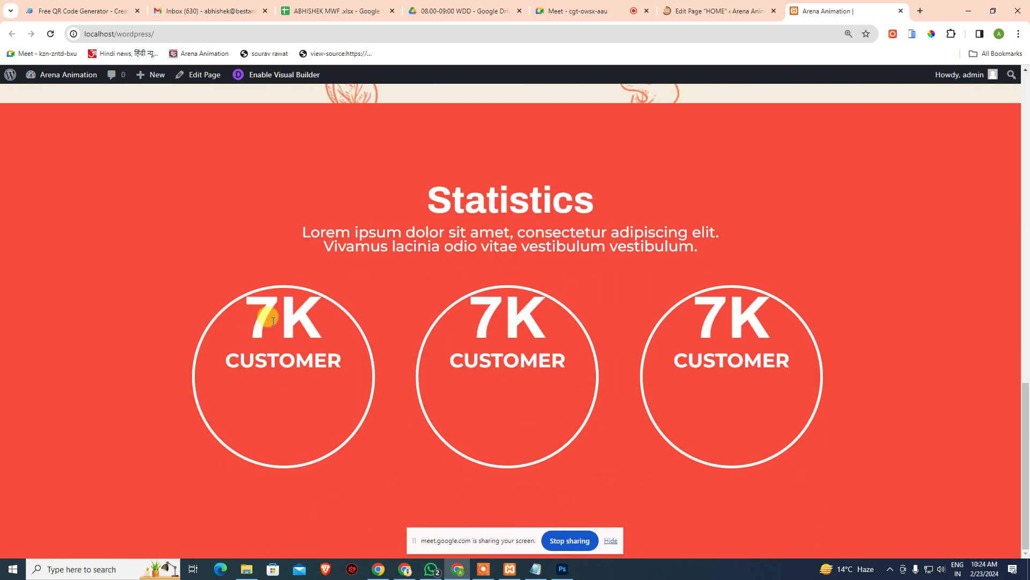
right_click(291, 322)
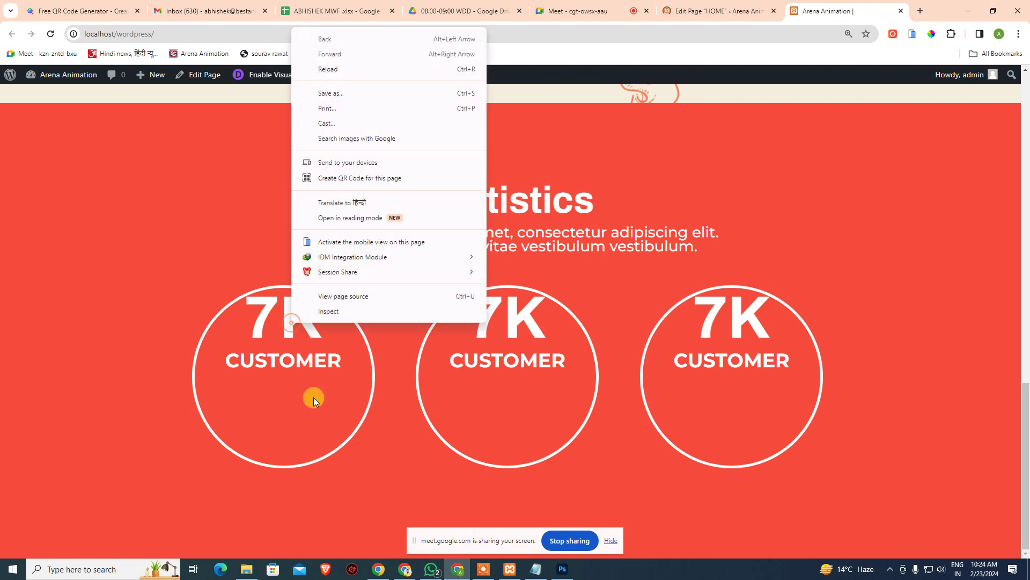
click(337, 312)
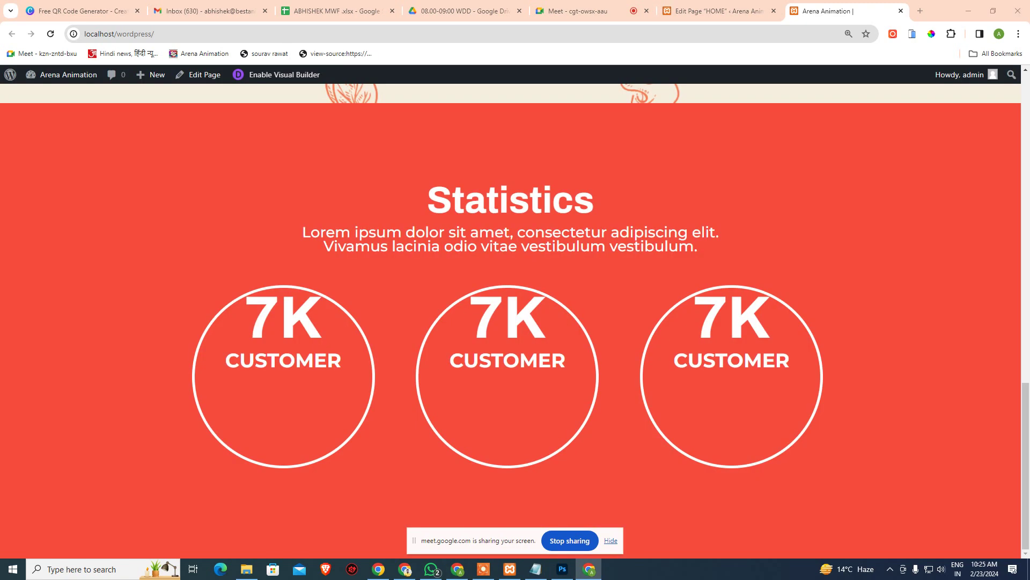
Examine the first Statistics circle's markup in the developer tools, from its outer blurb wrapper to its title and description elements.
drag(963, 71, 925, 0)
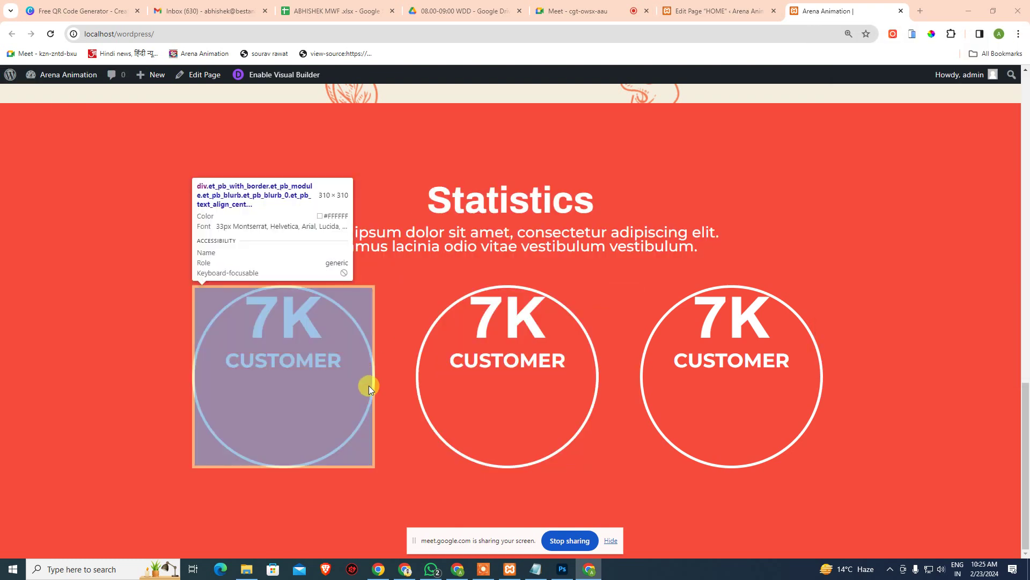
click(369, 385)
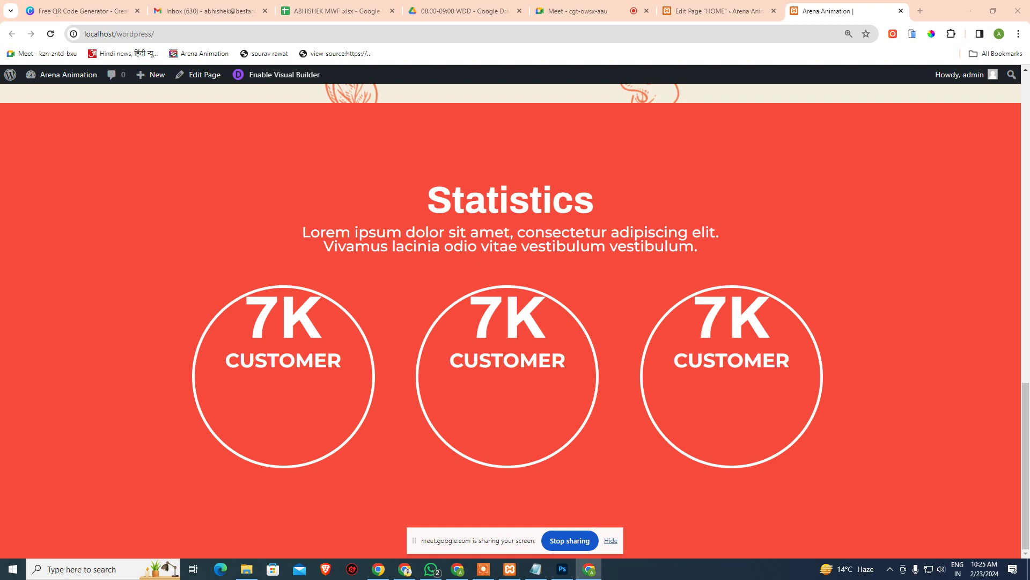
drag(942, 67, 156, 6)
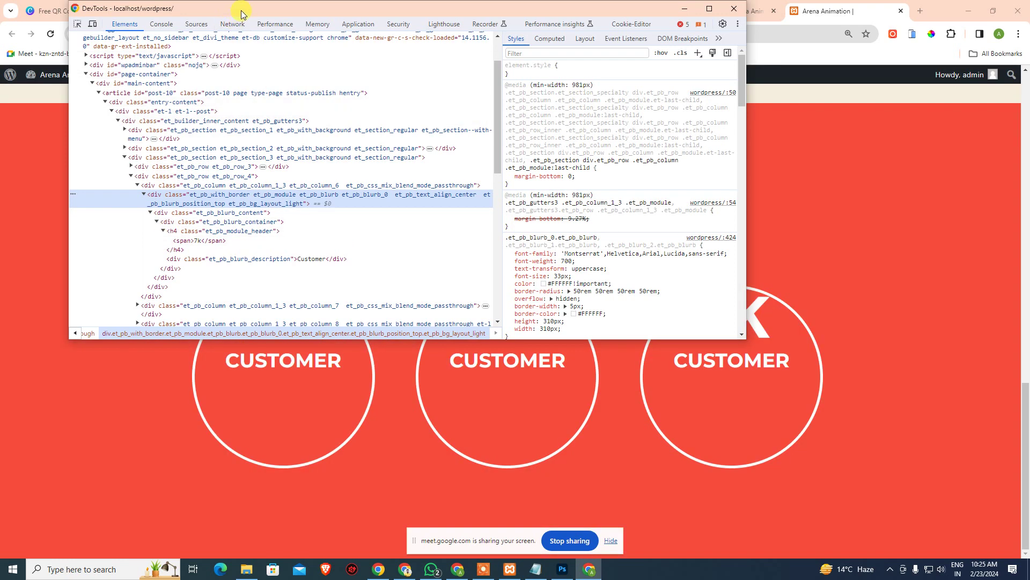
drag(242, 11, 613, 20)
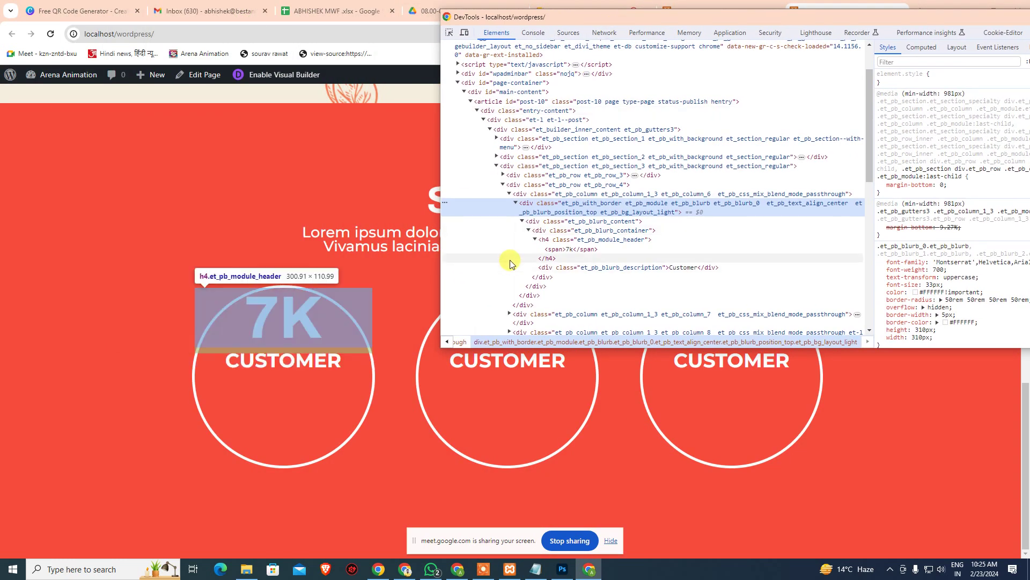
click(572, 223)
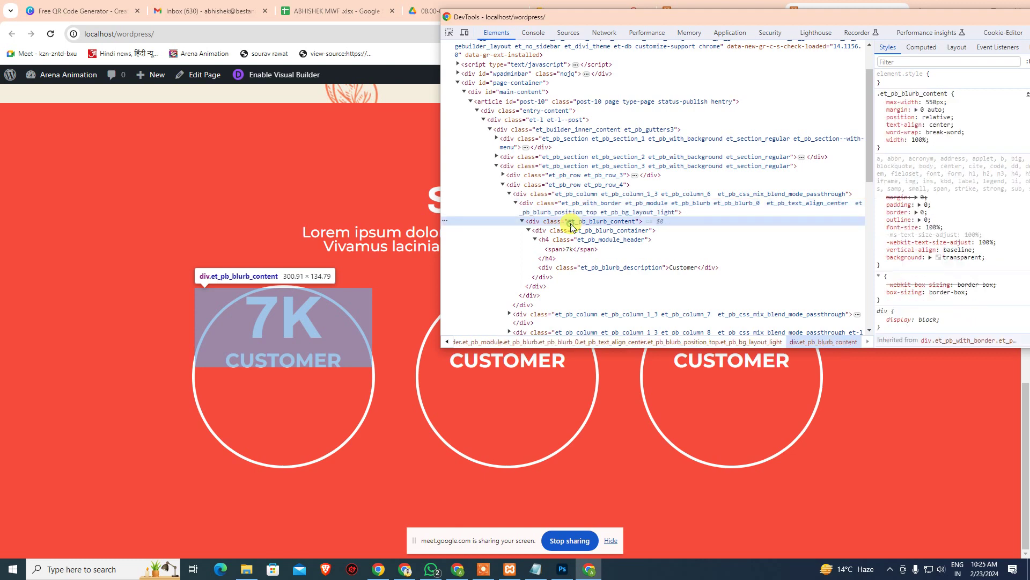
click(535, 243)
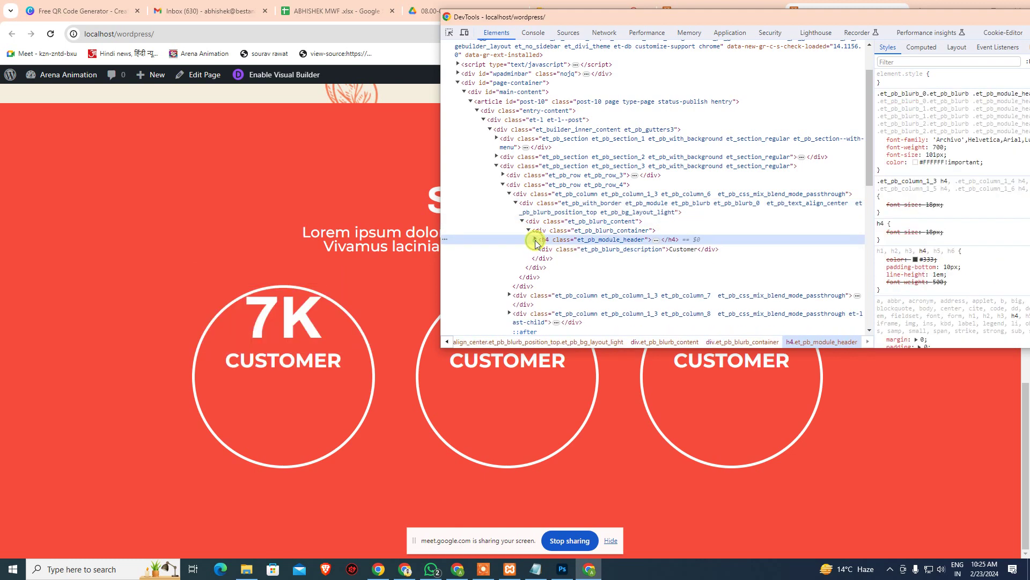
click(535, 240)
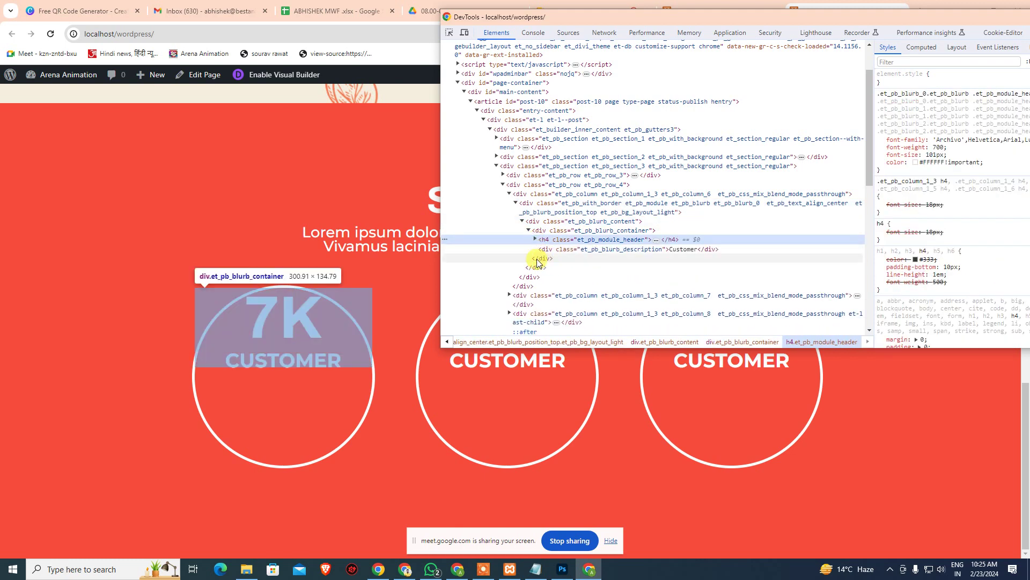
key(ctrl+shift+c)
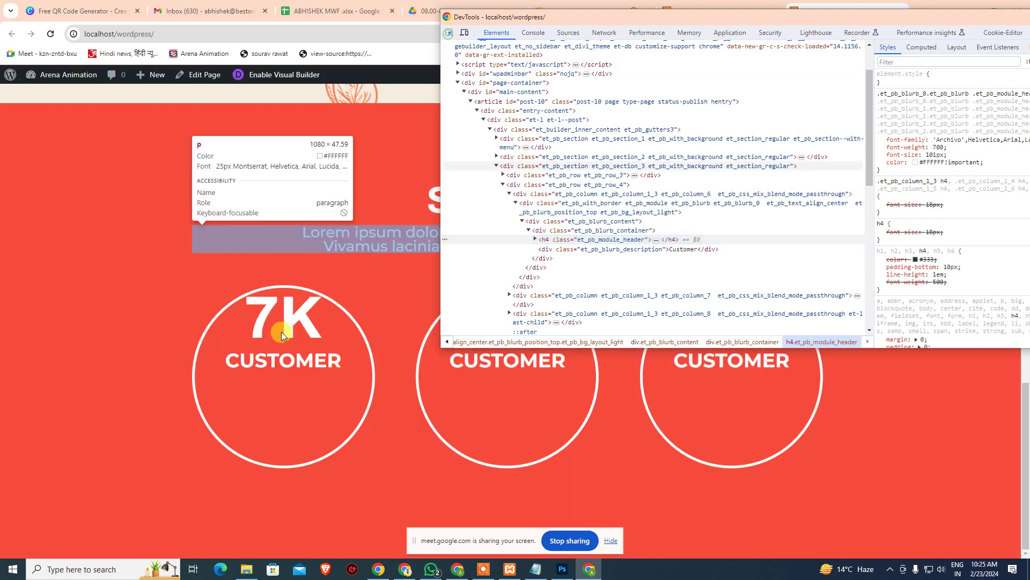
click(277, 365)
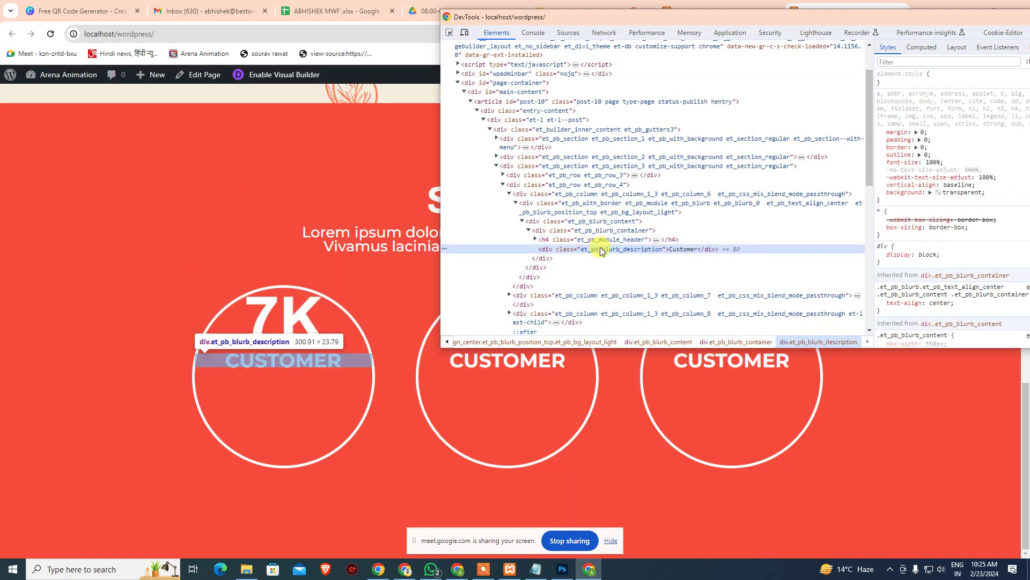
Add display: flex to the centered-text rule of the first blurb's et_pb_blurb_container element.
click(564, 231)
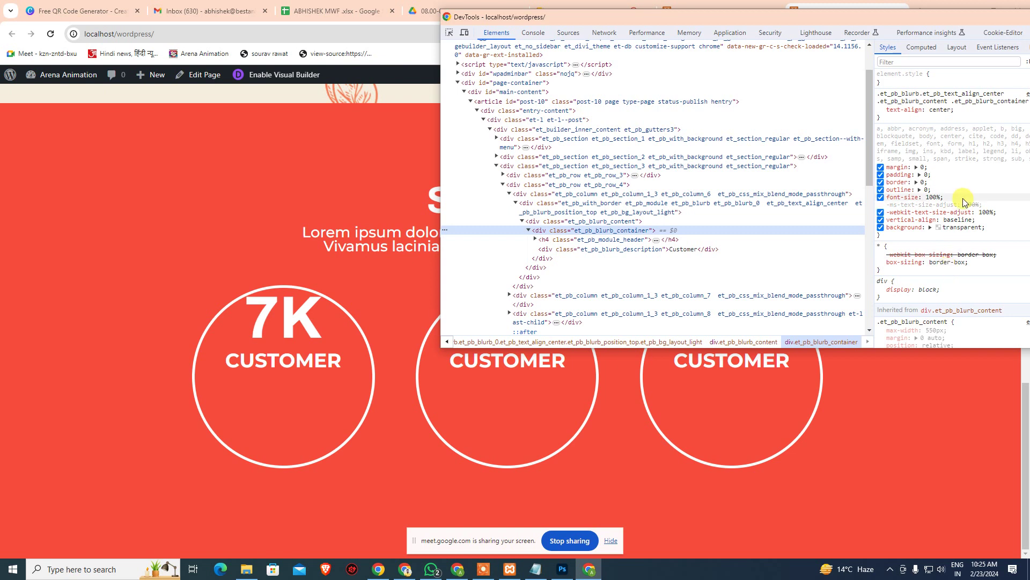
click(969, 112)
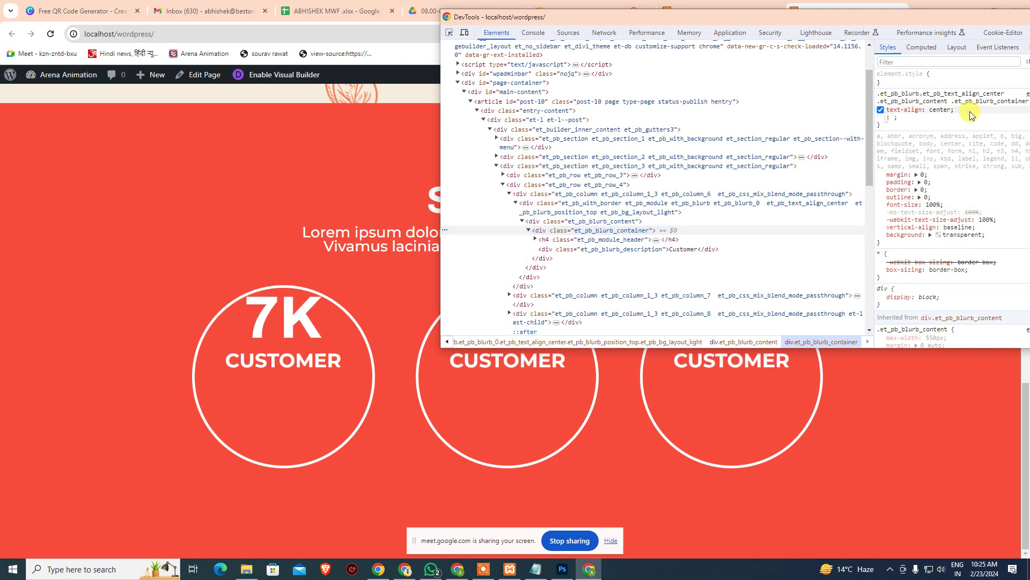
text(displa)
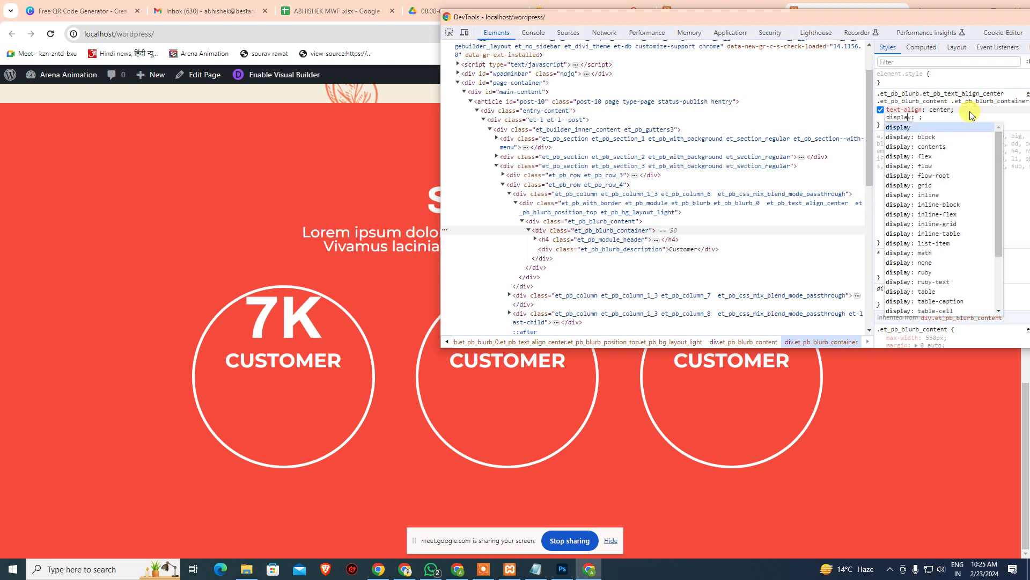
key(Down)
key(Down)
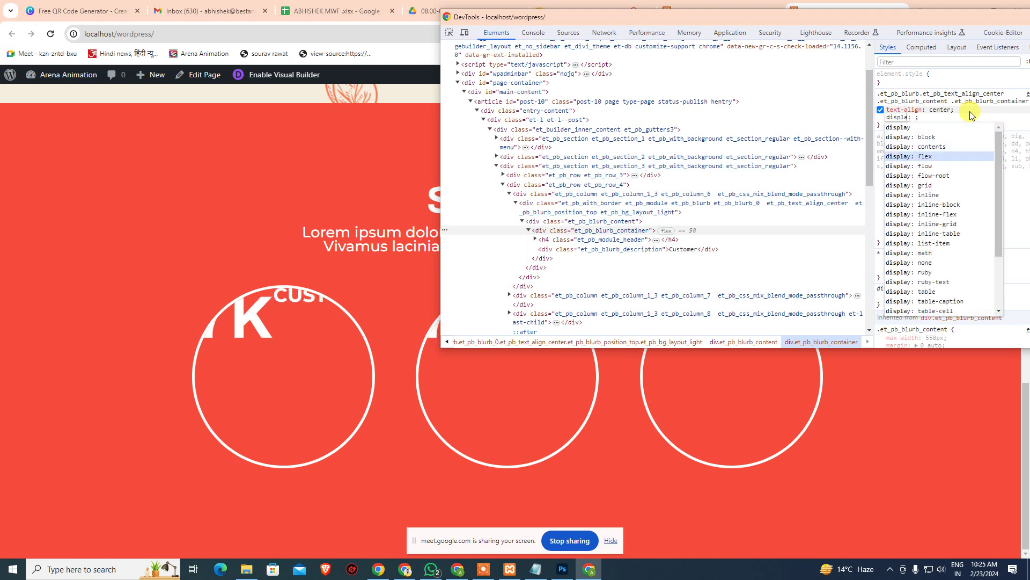
key(Return)
key(Return)
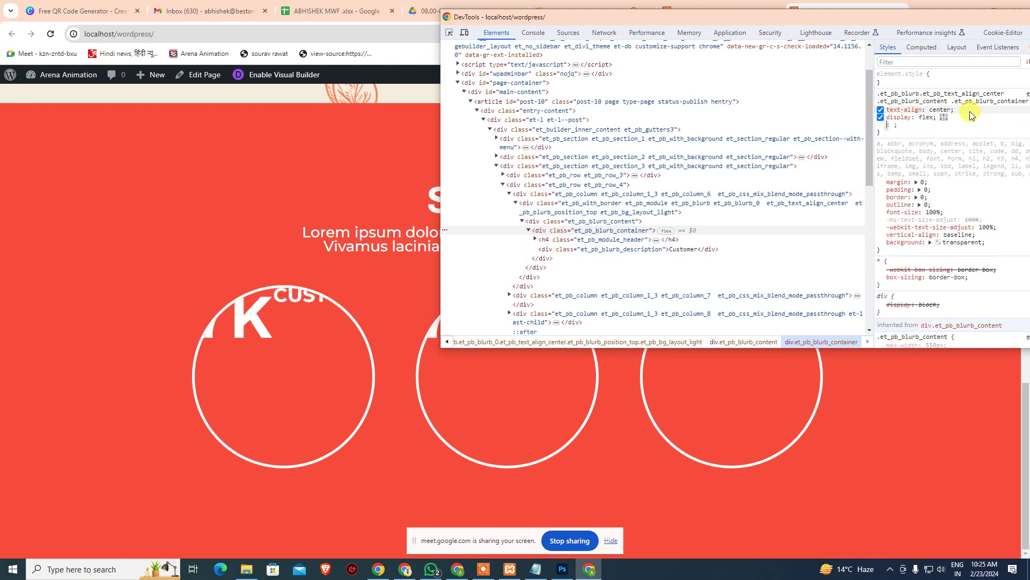
Add flex-direction: column to the blurb container's rule.
text(flex-basis)
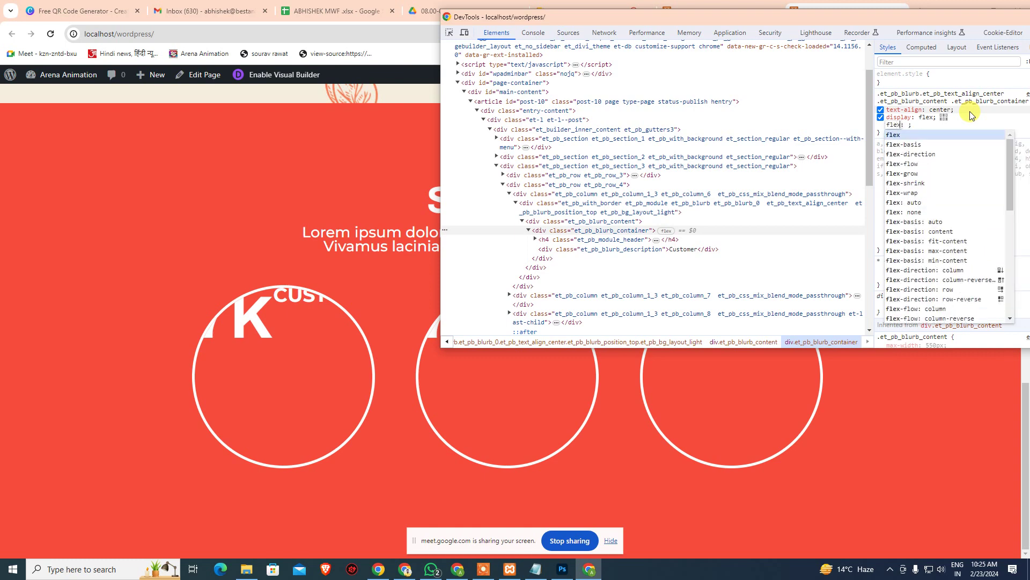
key(Down)
key(Down)
key(Return)
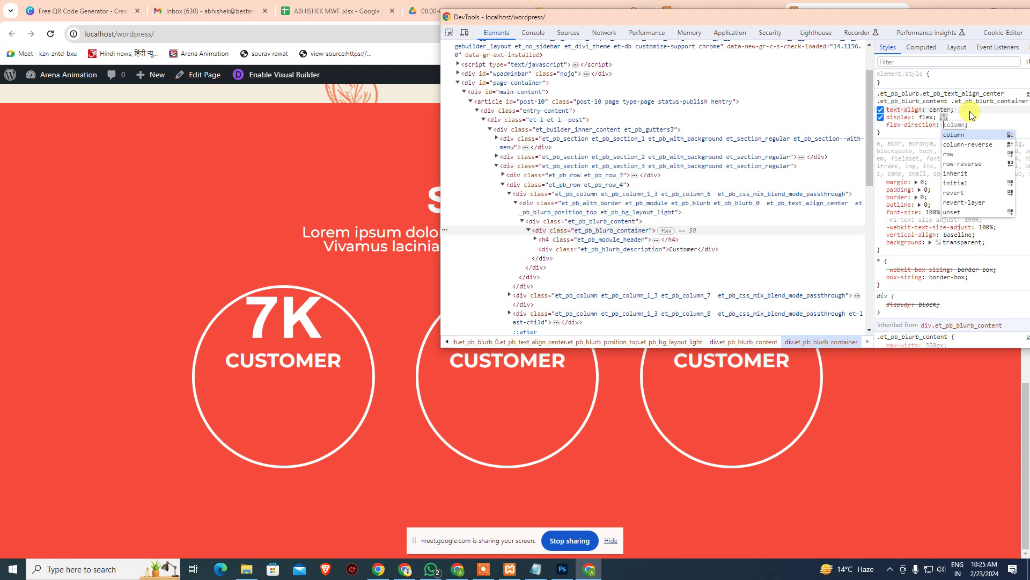
key(Return)
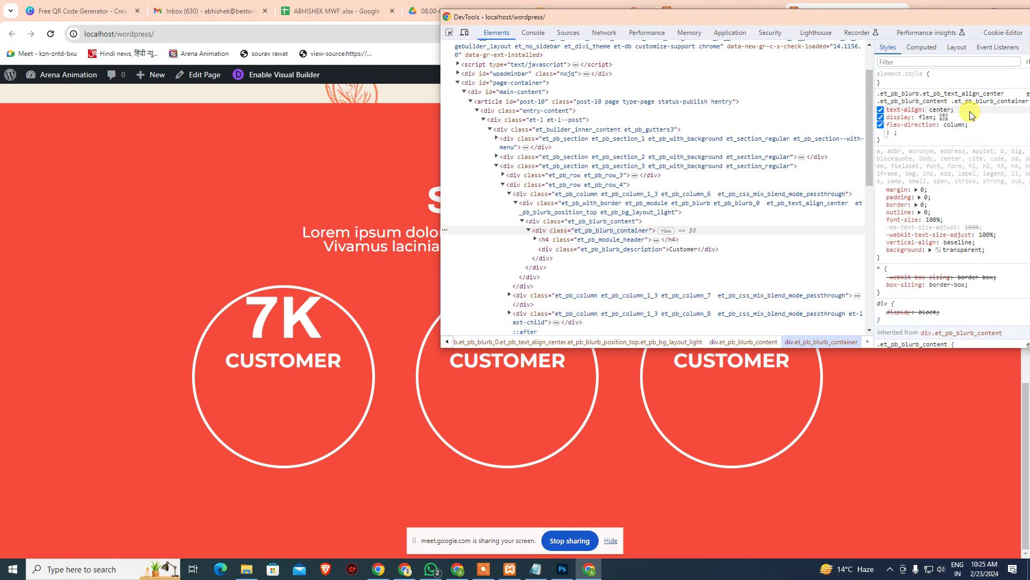
text(al)
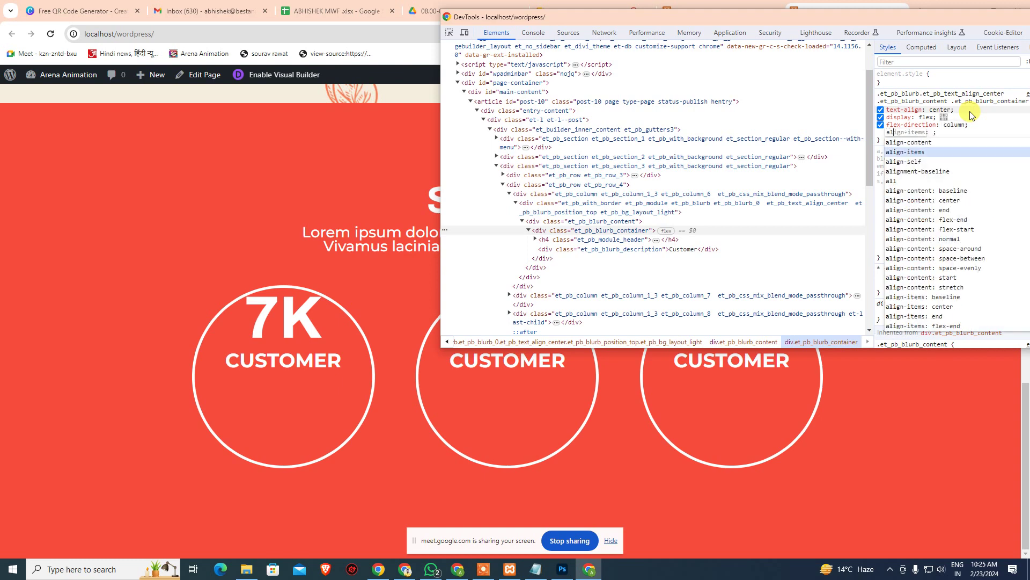
key(BackSpace)
key(BackSpace)
text(jus)
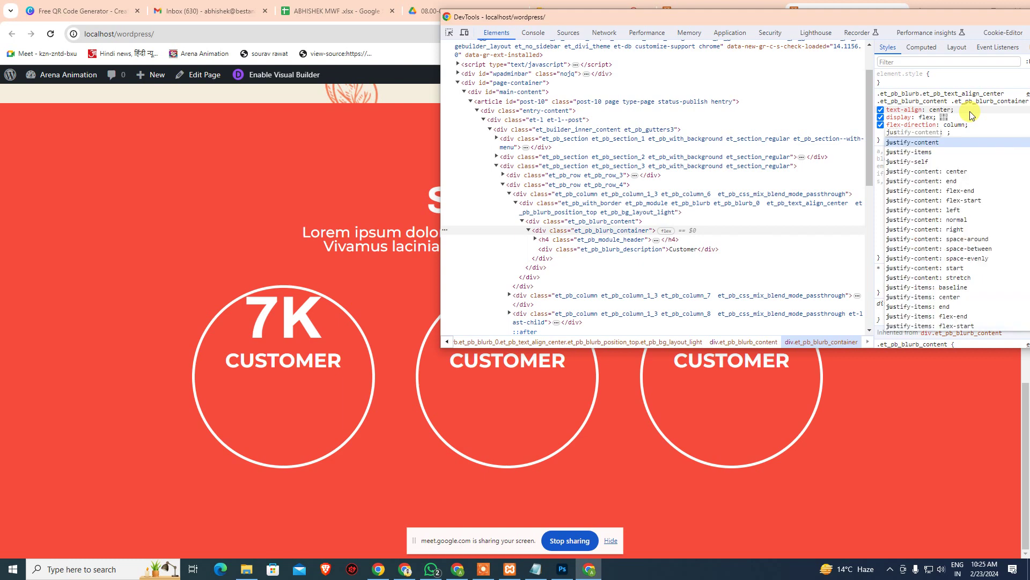
key(Down)
key(Up)
key(Return)
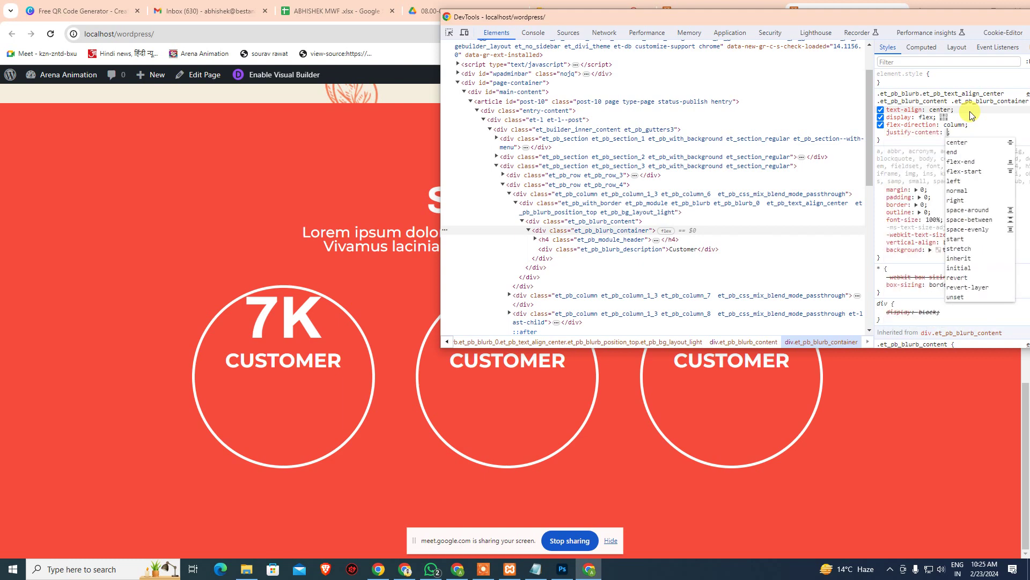
key(Down)
key(Down)
key(Down)
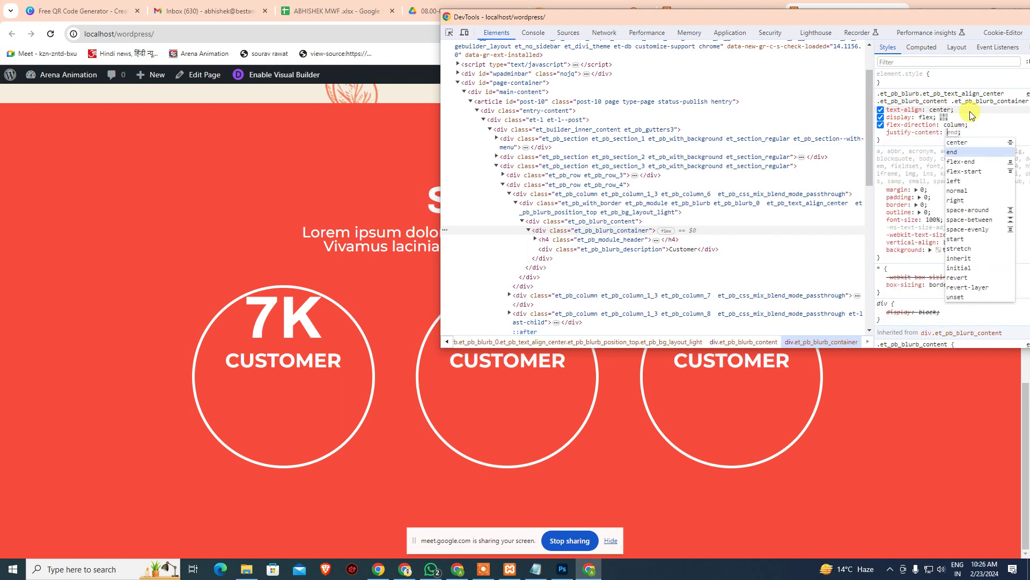
key(Up)
key(Up)
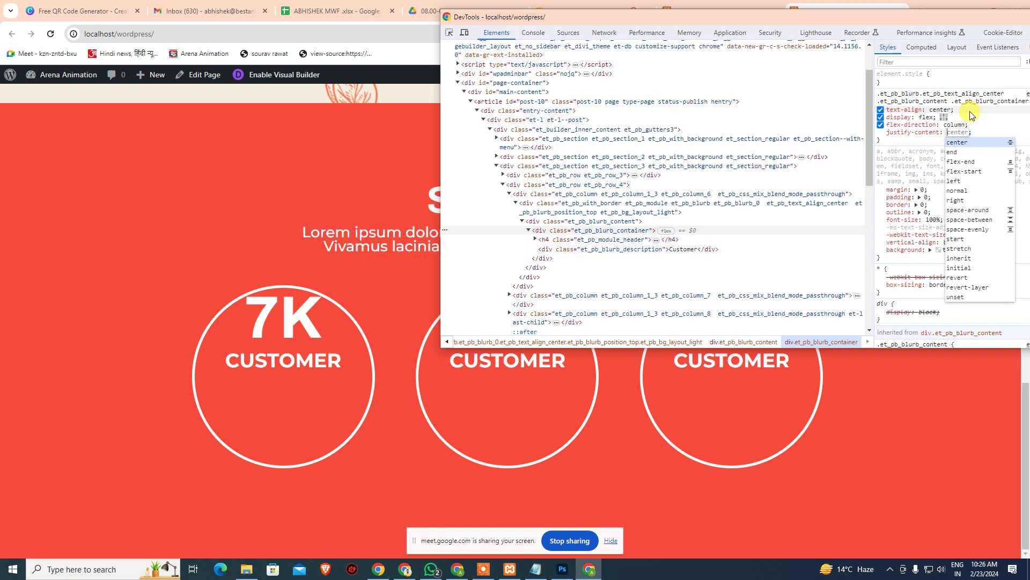
key(BackSpace)
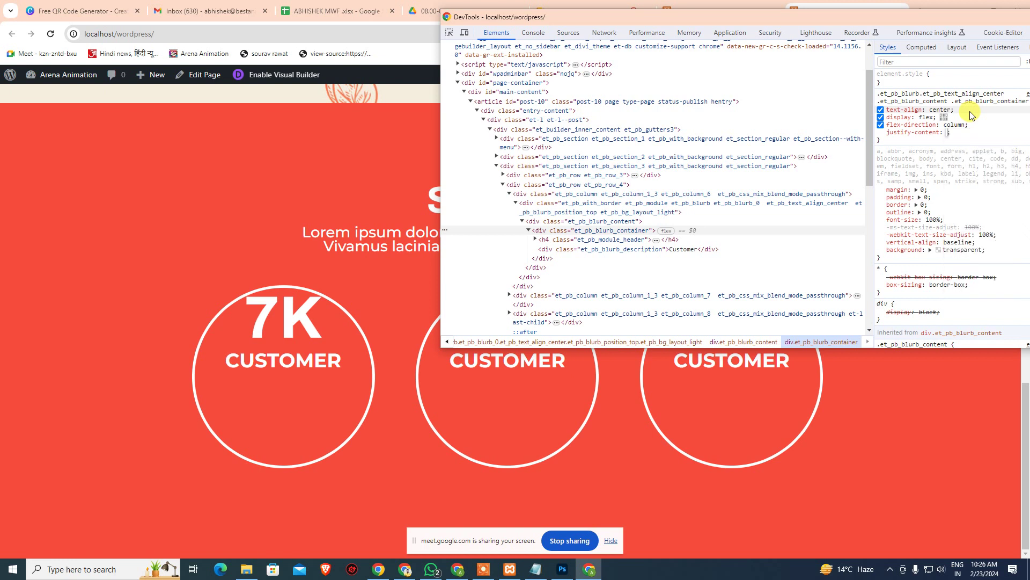
key(Return)
Try different align-items values, such as end, self-start, flex-start and baseline, in the blurb container's rule.
click(953, 125)
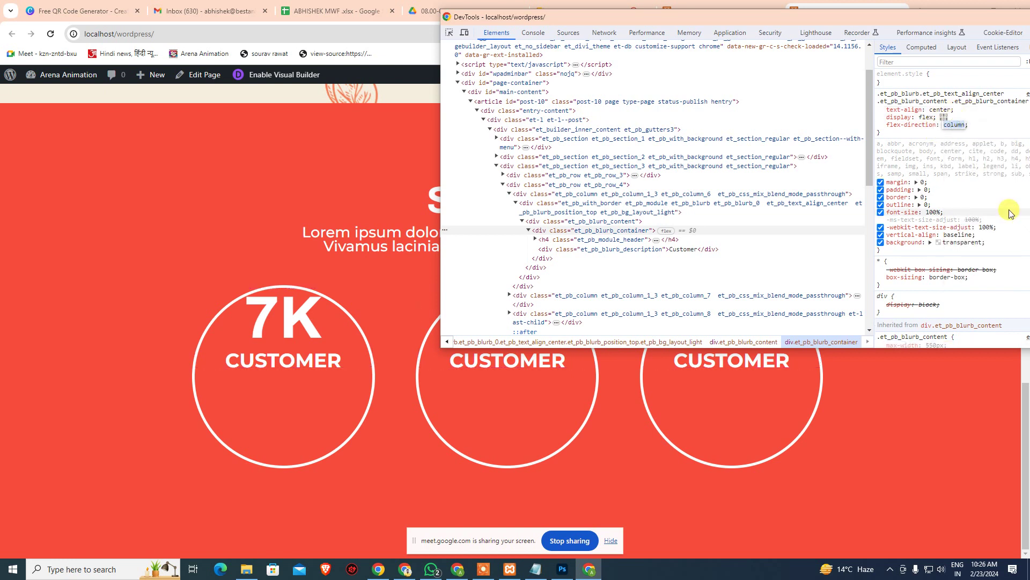
key(Return)
text(align-items)
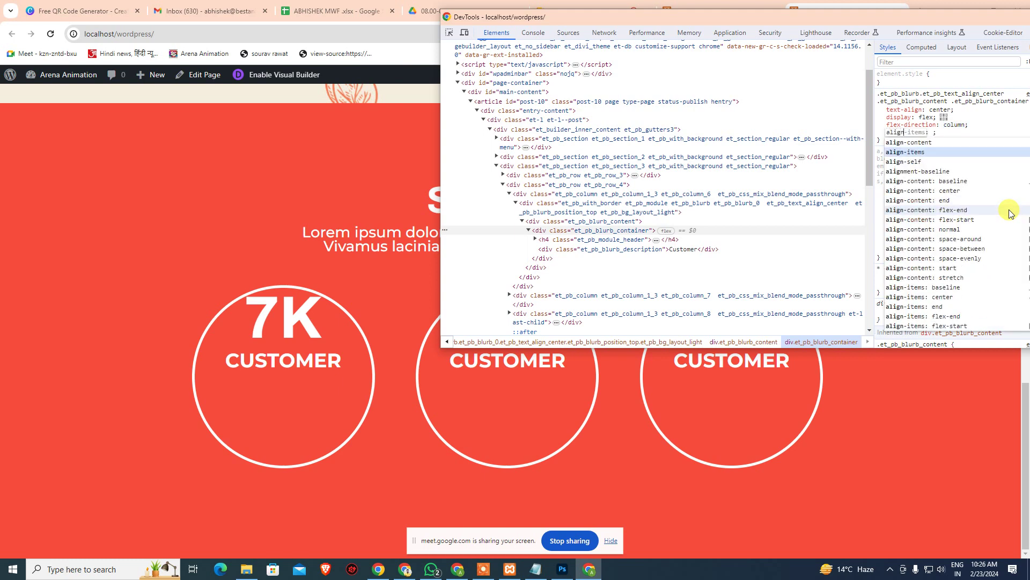
key(Tab)
key(Down)
key(Down)
key(Down)
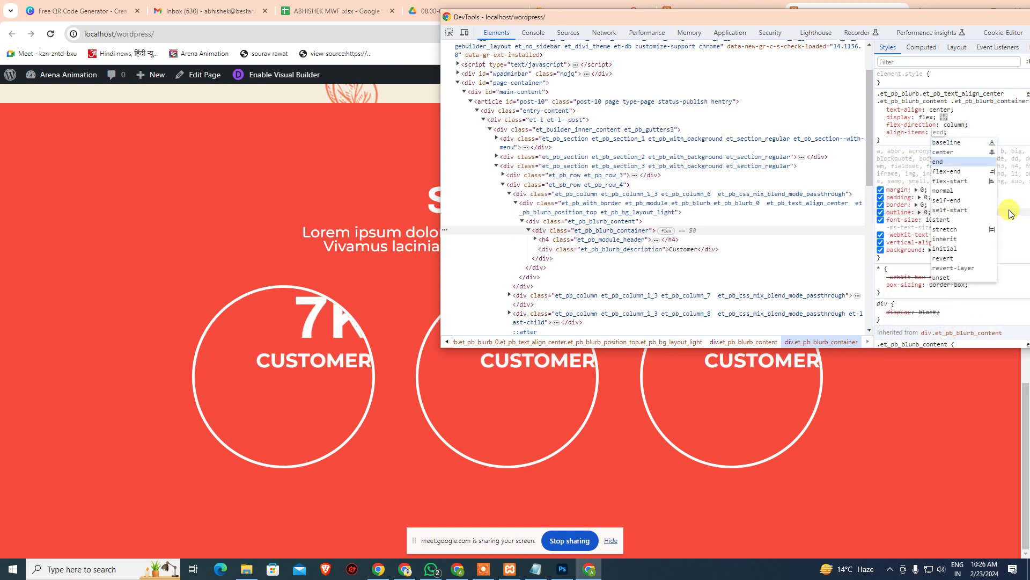
key(Down)
key(Down)
key(Down)
key(Down)
key(Down)
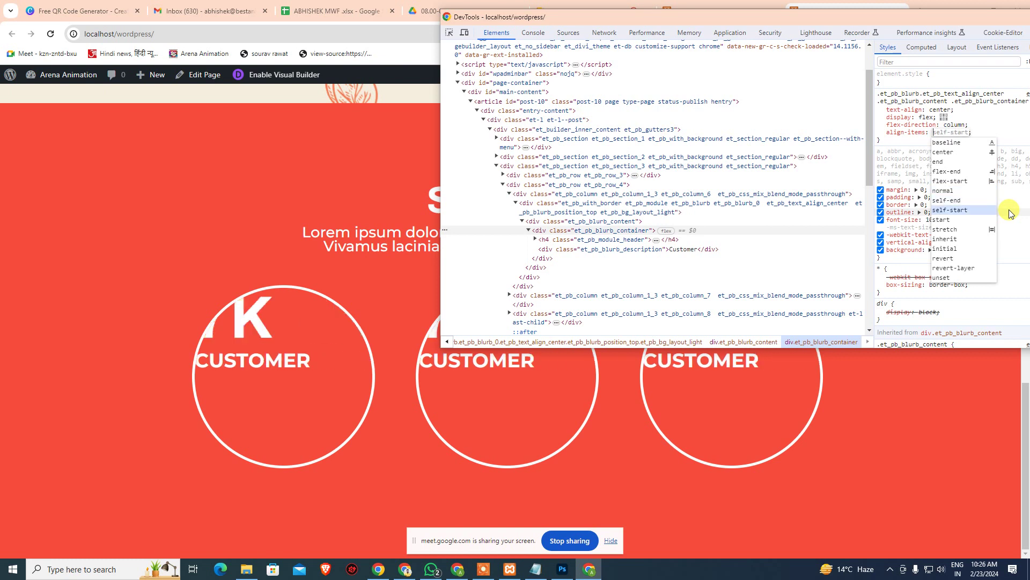
key(Up)
key(Up)
key(Up)
key(Up)
key(Up)
key(Up)
key(Up)
key(Up)
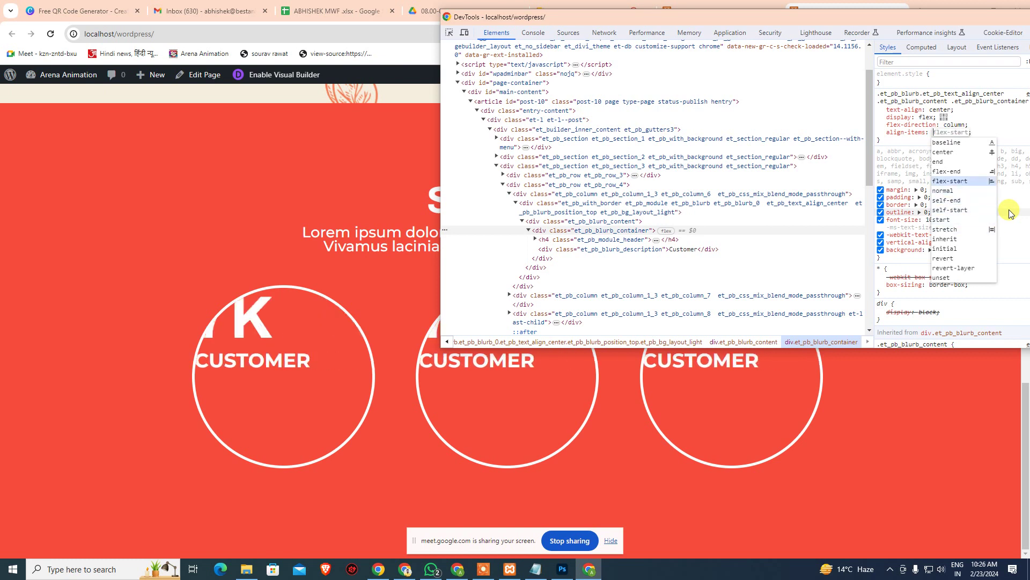
key(Up)
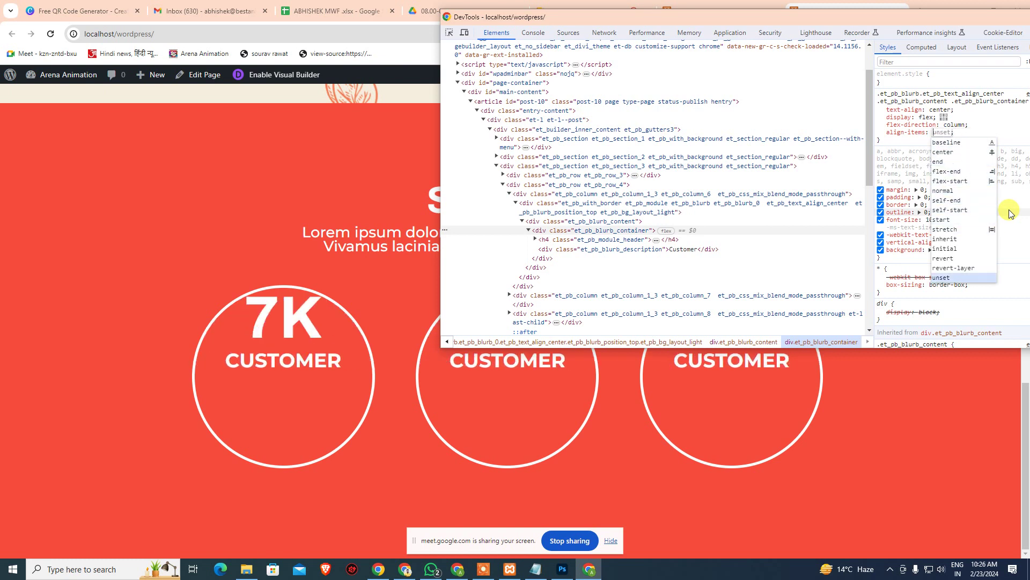
key(Down)
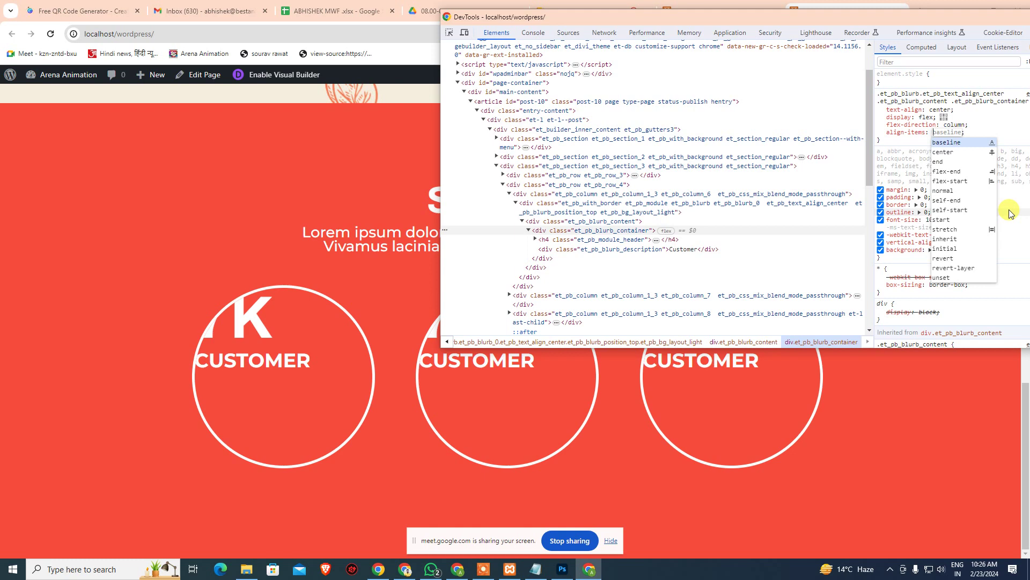
key(Escape)
Replace the unfinished align-items declaration with justify-content: center in the blurb container's rule.
key(shift+Tab)
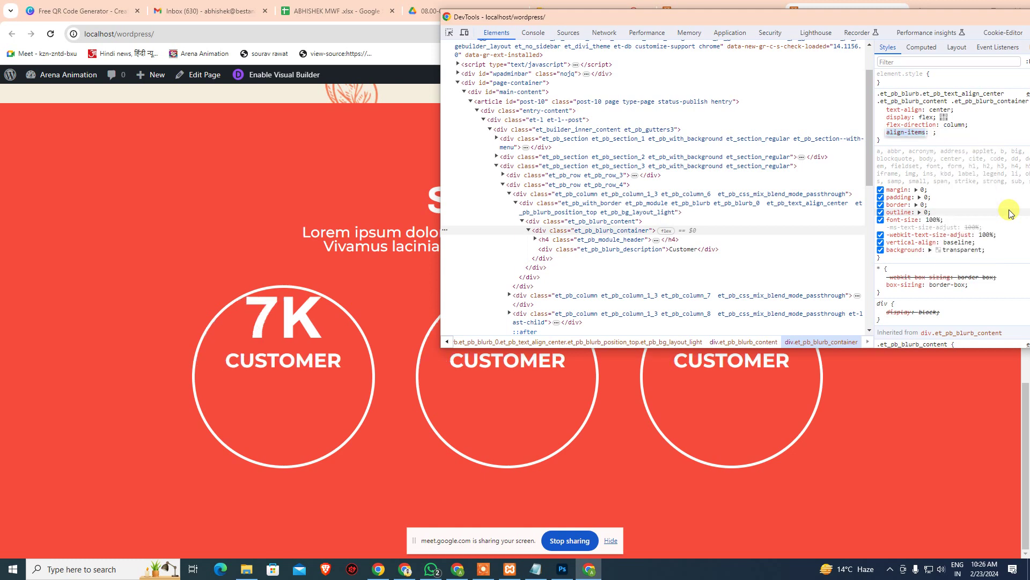
text(jus)
key(Tab)
text(c)
key(Return)
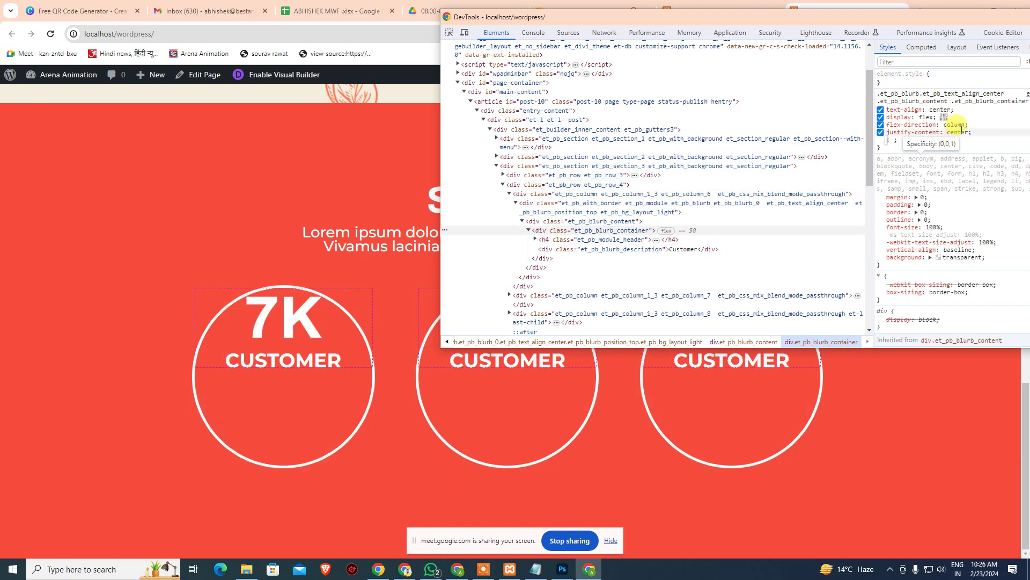
Add a height of 310px to the blurb container's rule to center the text vertically in the circles.
text(height)
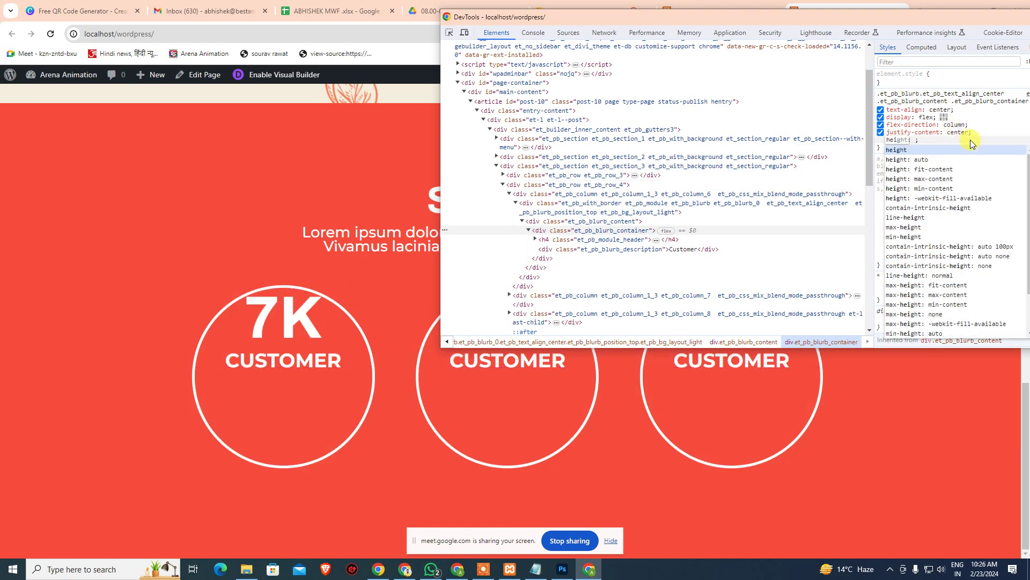
key(Tab)
text(310)
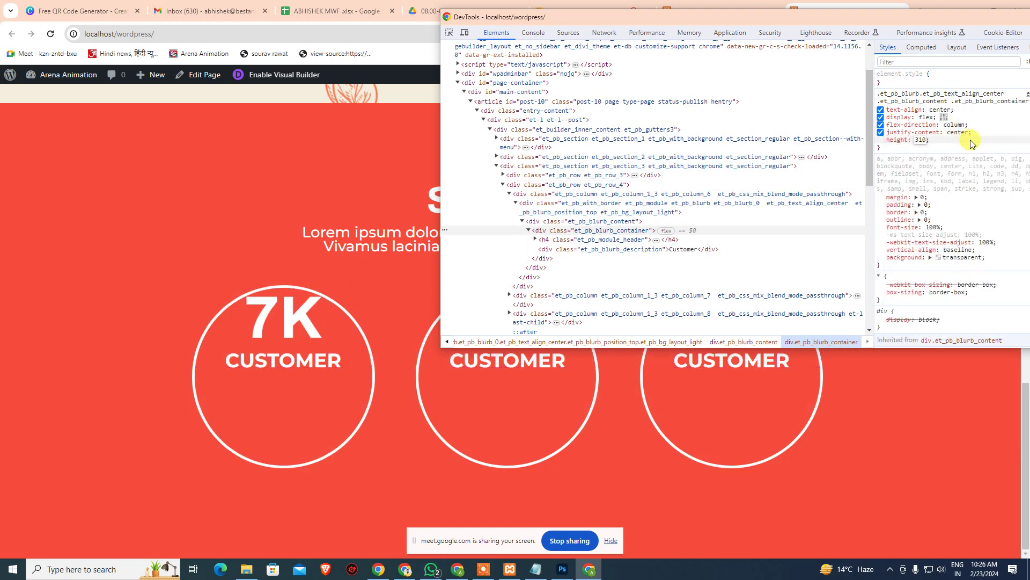
text(px)
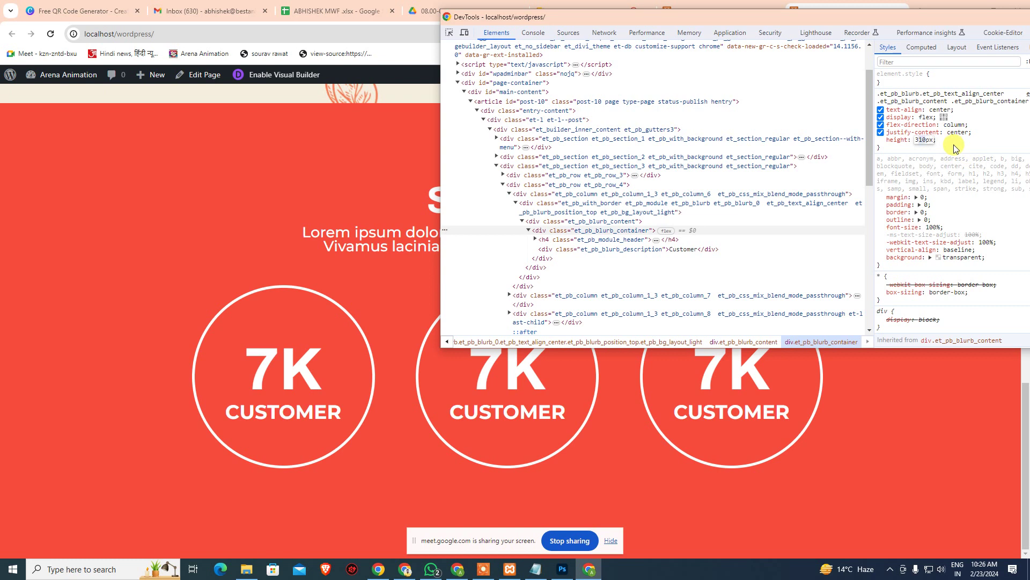
Set the blurb container rule's height to 275px, copy the whole rule and return to the live page.
text(37)
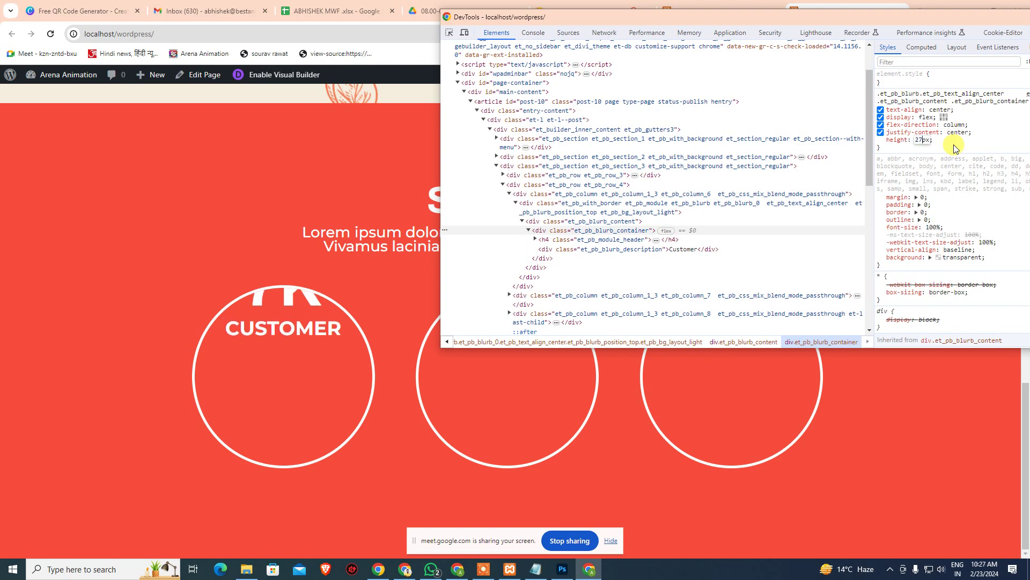
text(5)
click(961, 145)
drag(881, 94, 889, 152)
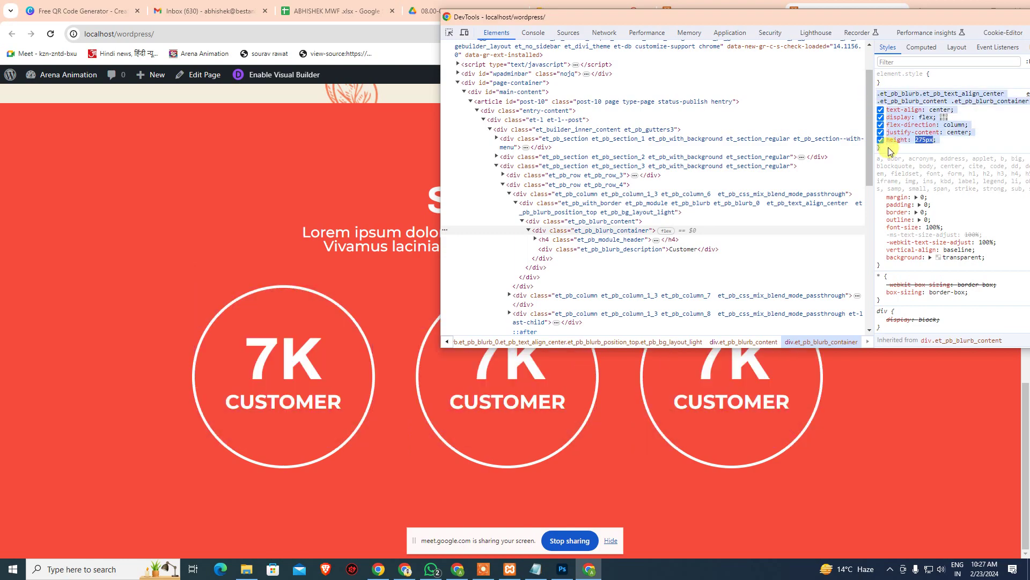
drag(838, 17, 524, 48)
click(795, 49)
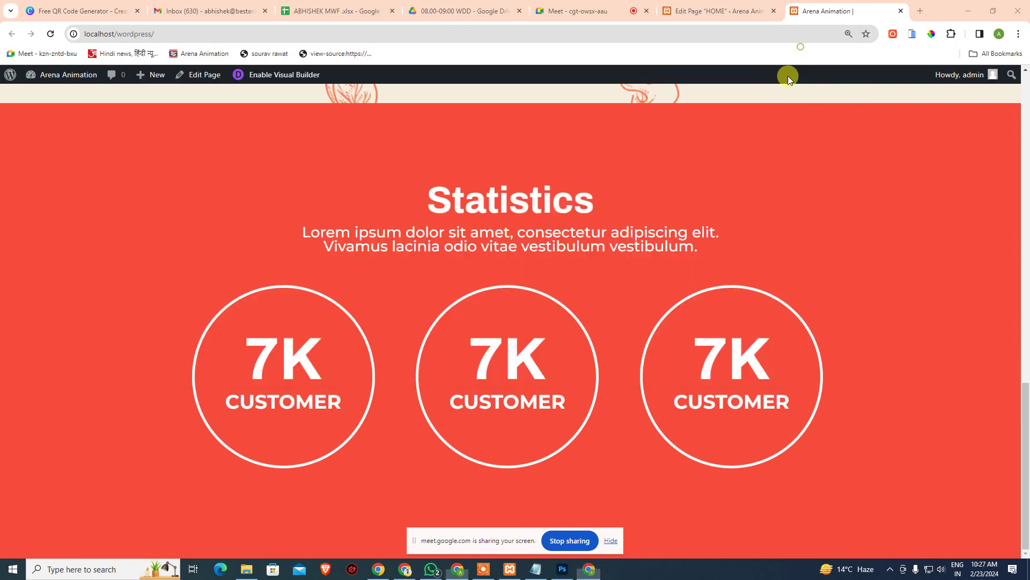
Paste the copied container rule into the free-form CSS of the first blurb in the HOME page's Statistics section.
click(710, 9)
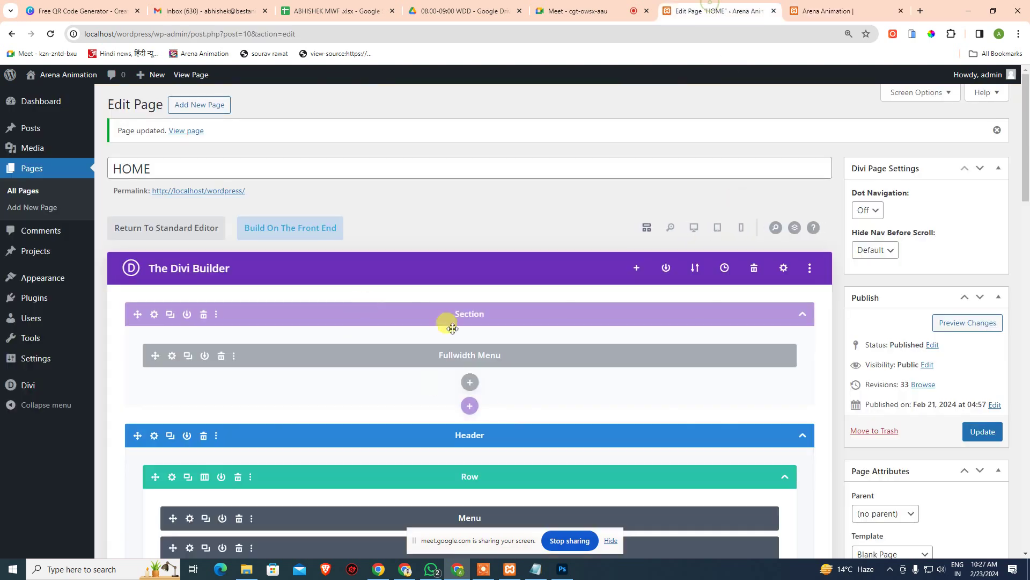
scroll(464, 419, down, 15)
scroll(467, 443, down, 1)
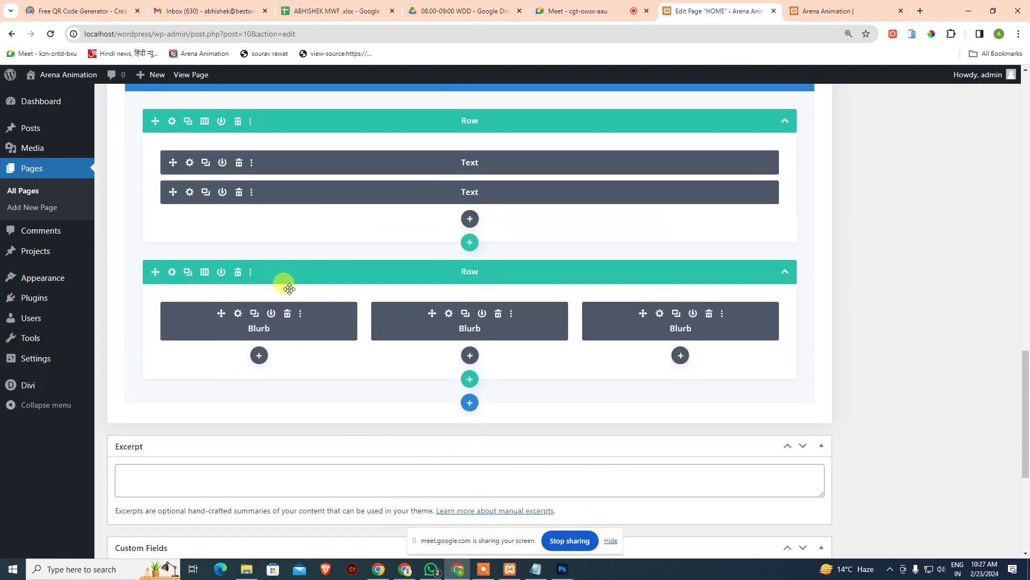
click(300, 313)
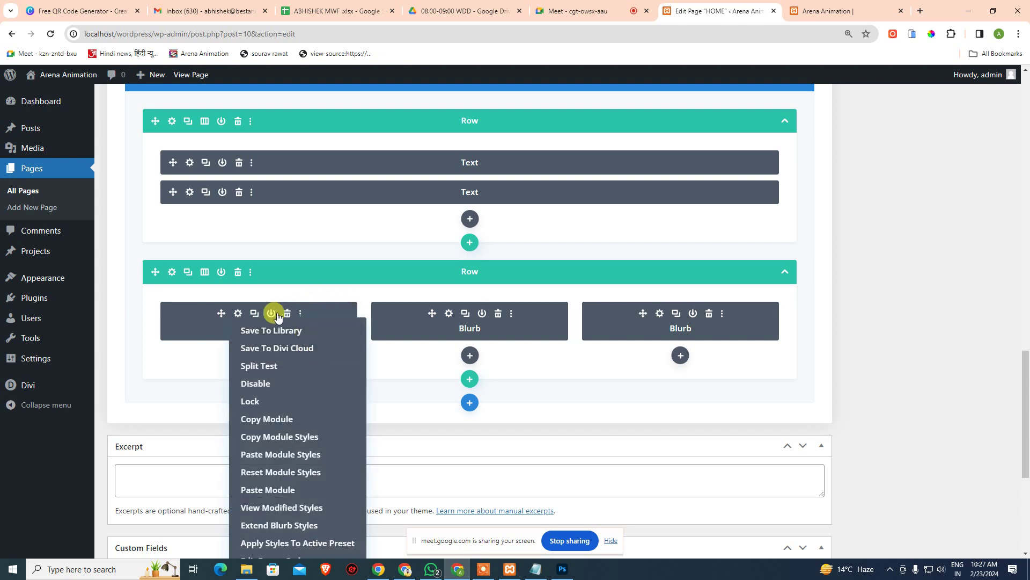
click(238, 313)
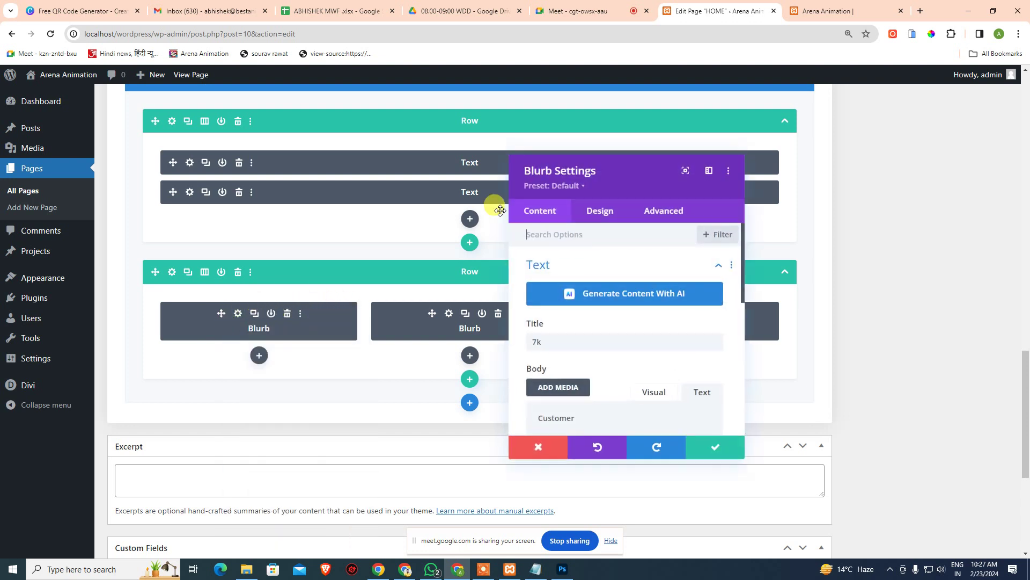
click(650, 212)
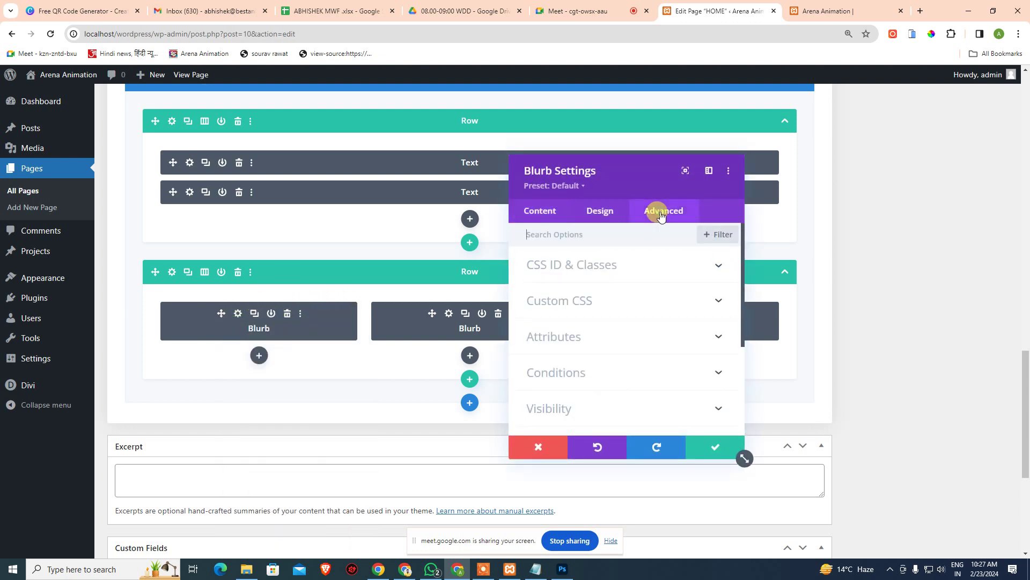
click(620, 303)
scroll(617, 301, down, 4)
scroll(604, 276, up, 2)
click(609, 325)
text(.et_pb_blurb.et_pb_text_align_center .et_pb_blurb_content .et_pb_blurb_container {     text-align: center;     display: flex;     flex-direction: column;     justify-content: center;     height: 275px; })
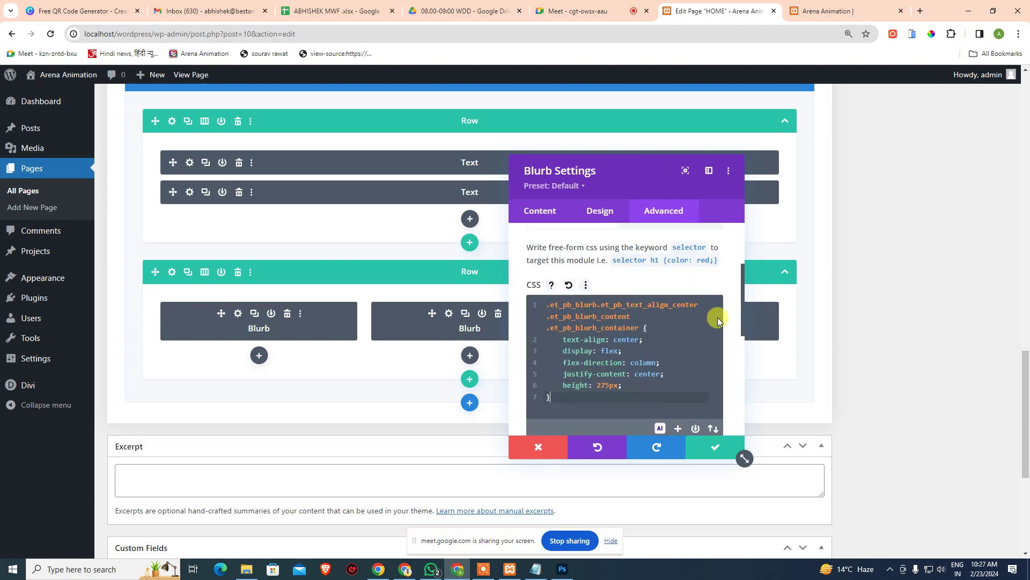
Save the first blurb's settings, update the page and reload the live page to check the circles.
click(715, 446)
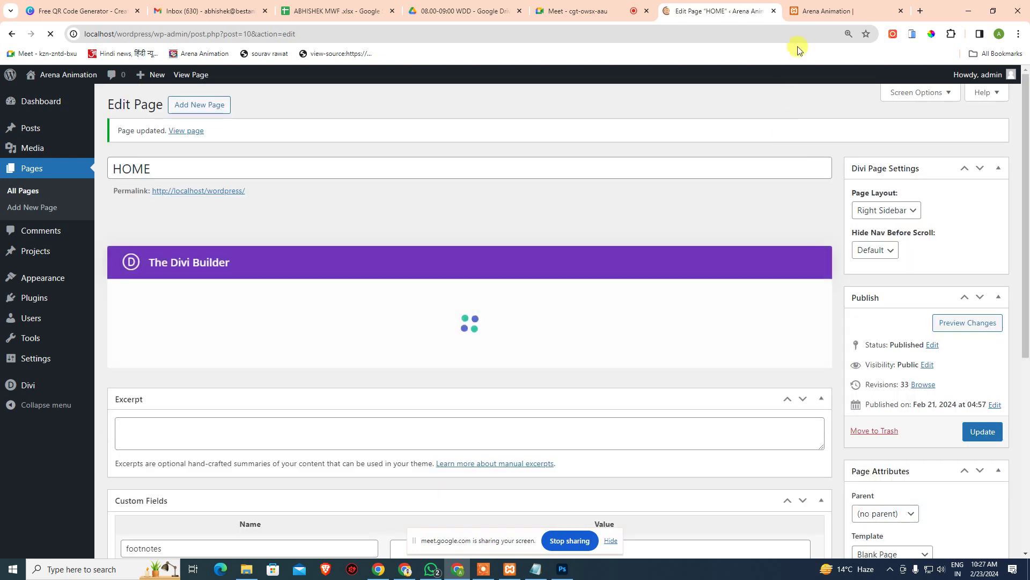
click(824, 11)
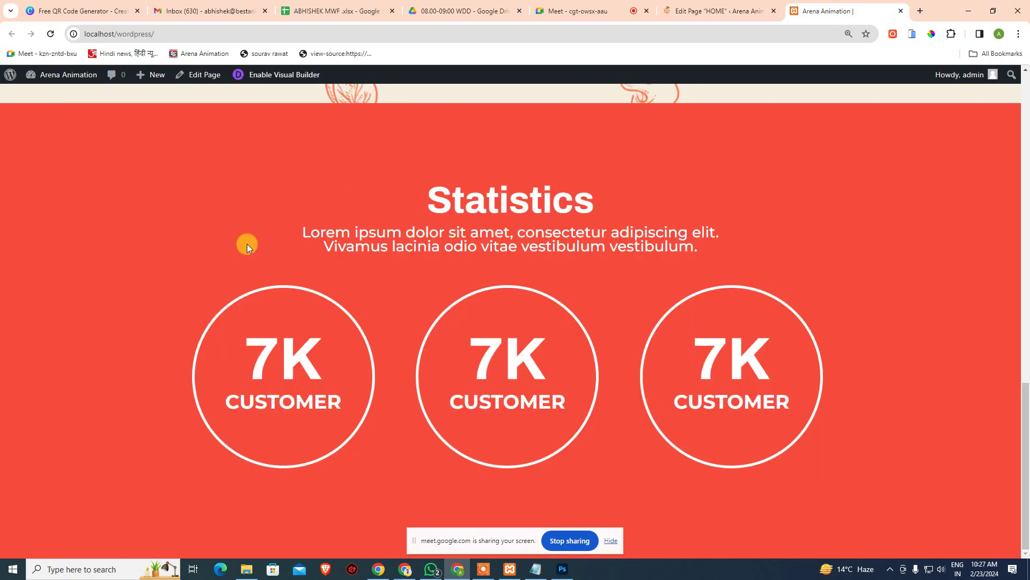
click(51, 34)
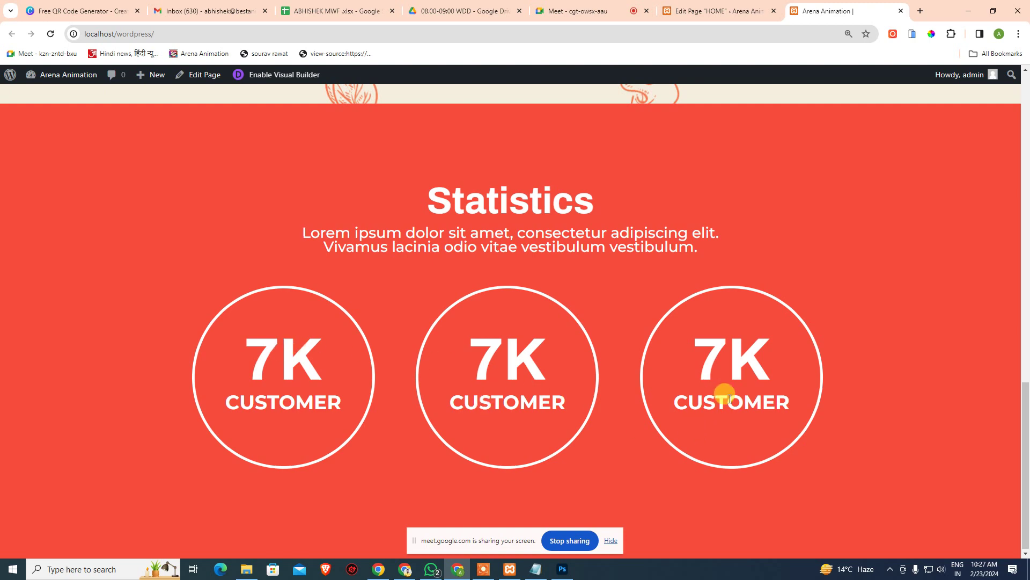
Set the middle Statistics blurb's title to 109, checking the value in the Photoshop burger template.
click(719, 11)
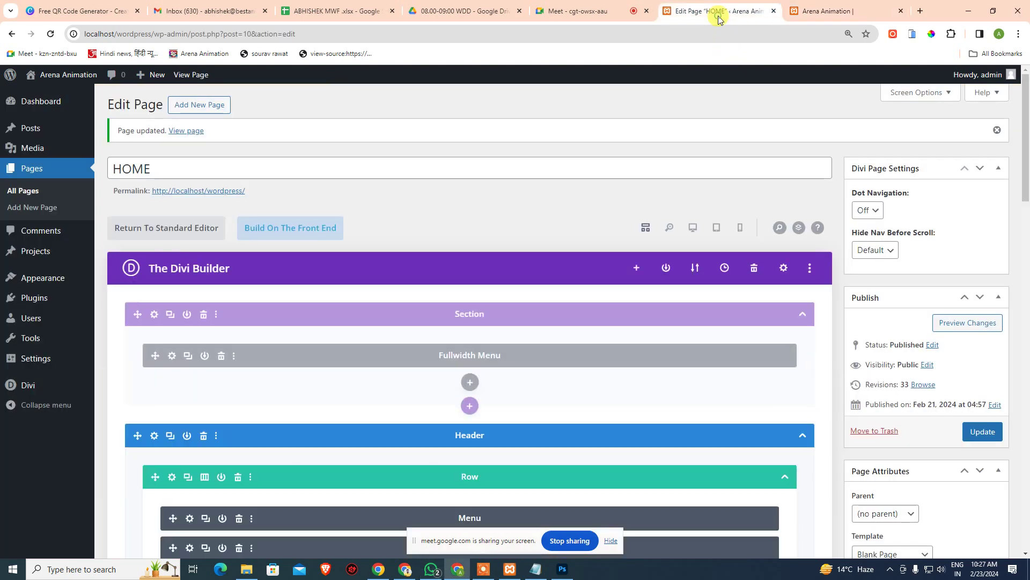
scroll(593, 432, down, 5)
scroll(601, 435, down, 5)
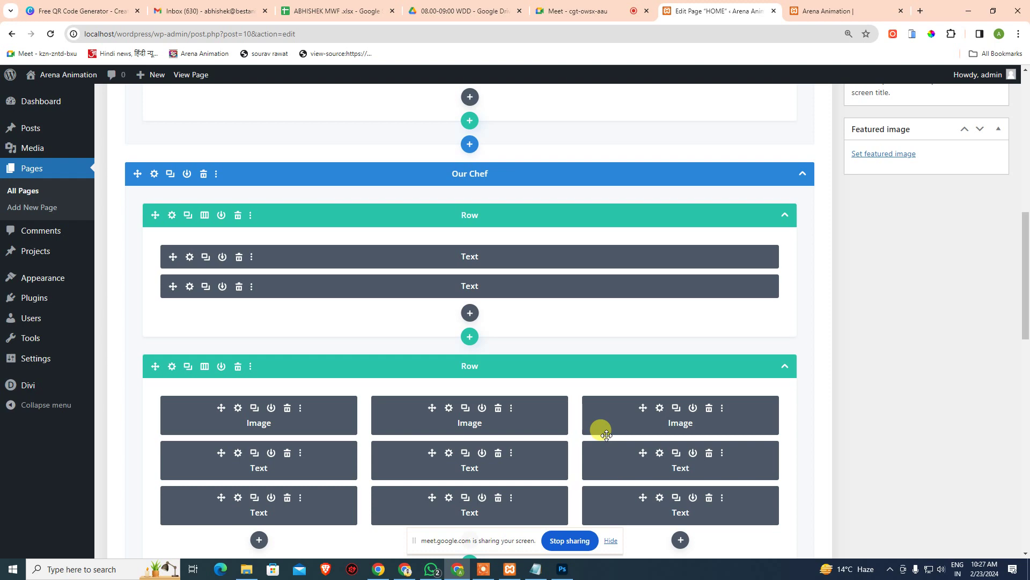
scroll(601, 431, down, 15)
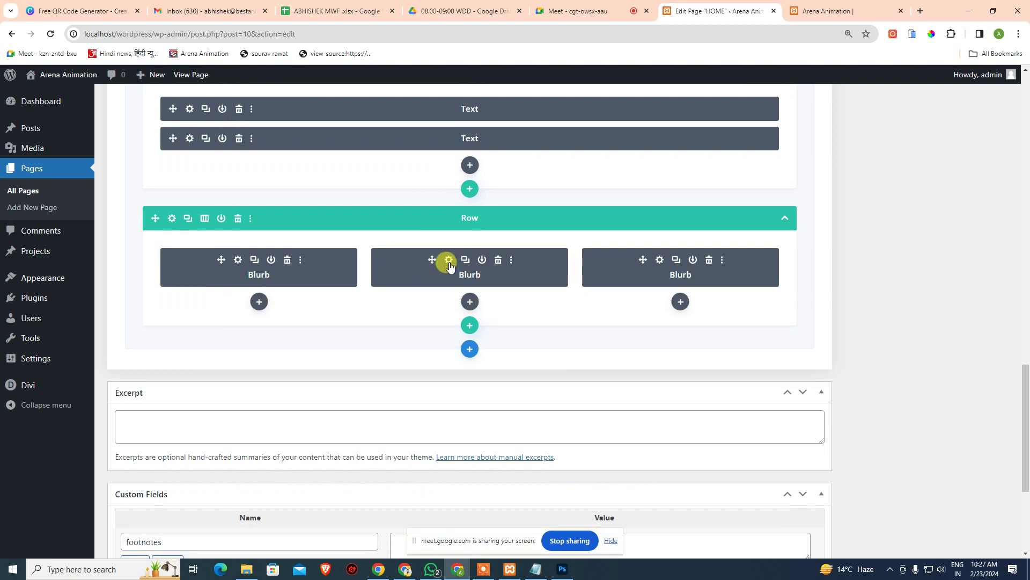
click(449, 262)
click(562, 569)
click(469, 295)
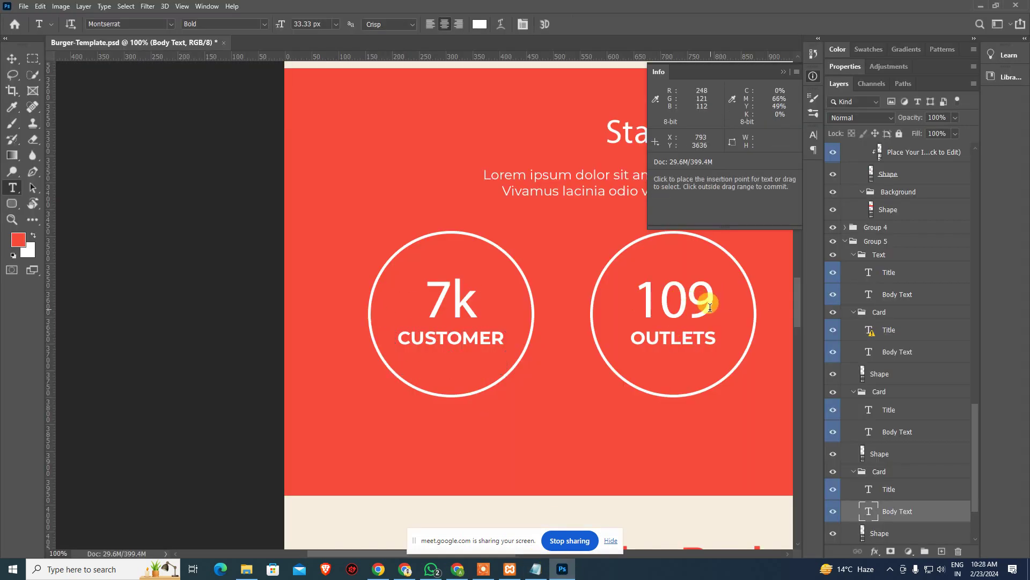
key(alt+Tab)
click(566, 342)
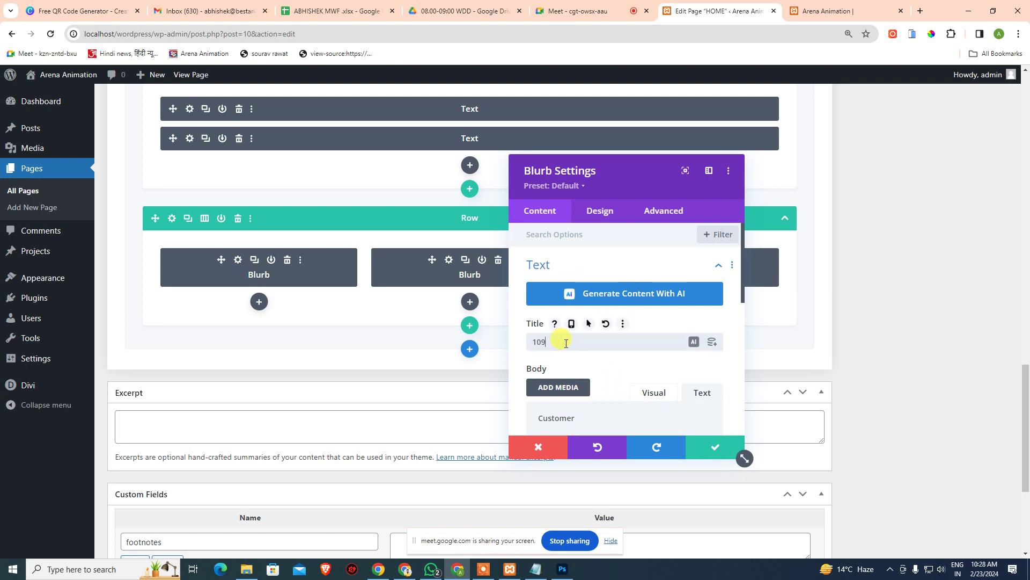
Replace the middle blurb's body text with "outlets" and save its settings.
scroll(590, 333, down, 2)
click(609, 321)
key(ctrl+a)
text(o)
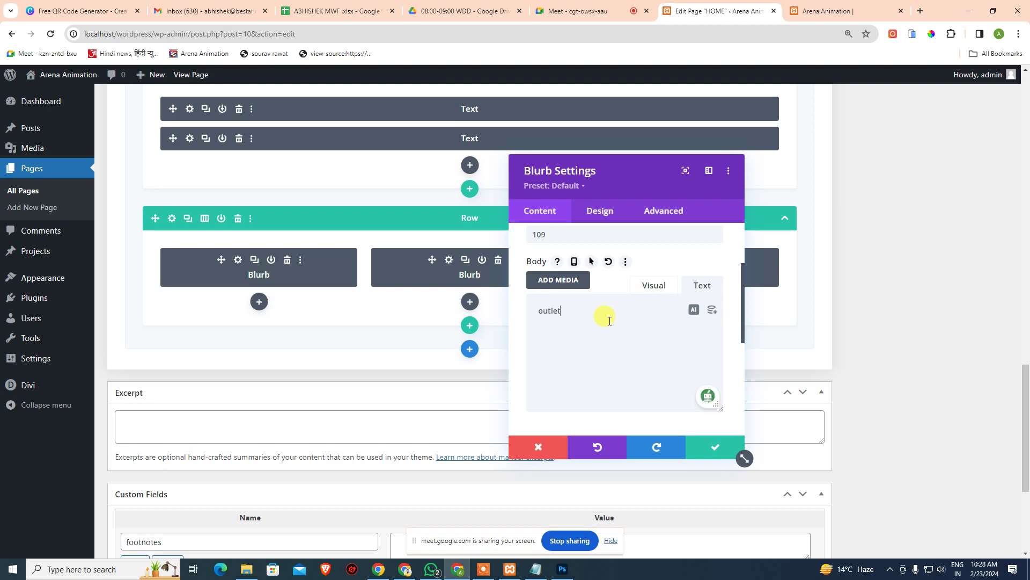
click(713, 447)
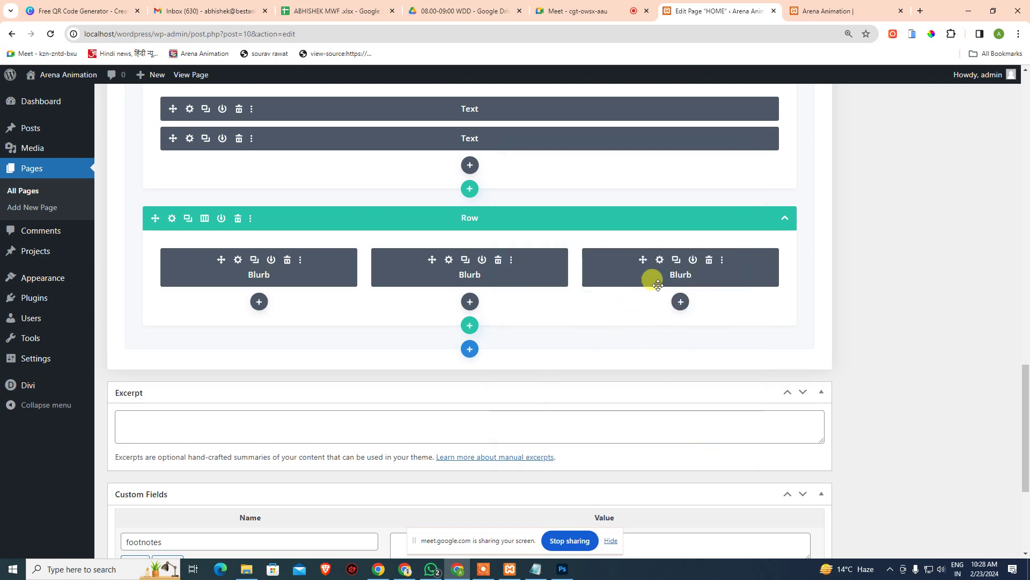
Following the Photoshop template, set the third blurb's title to 35 and body text to "Country", and save its settings.
click(660, 260)
key(alt+Tab)
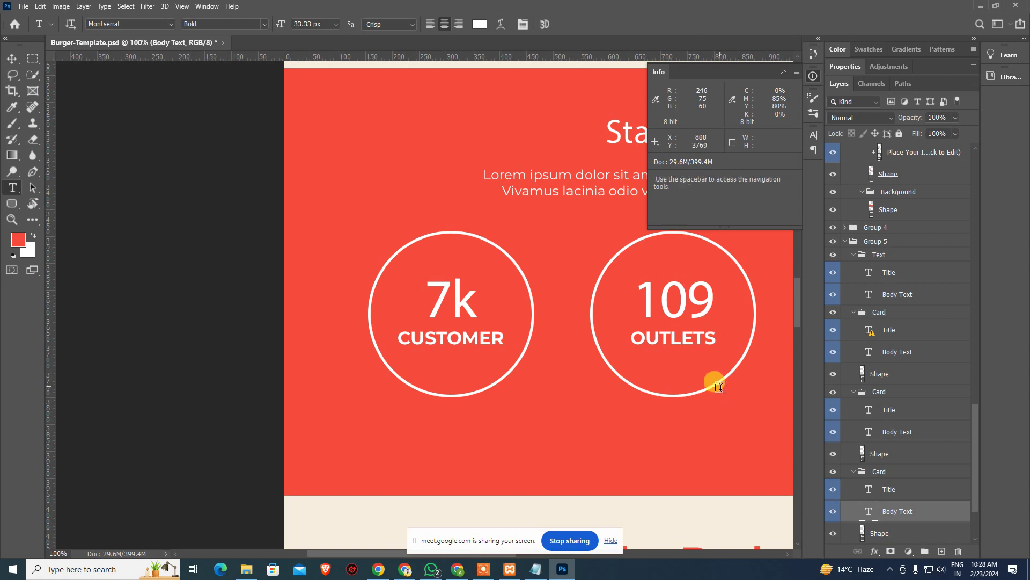
click(743, 402)
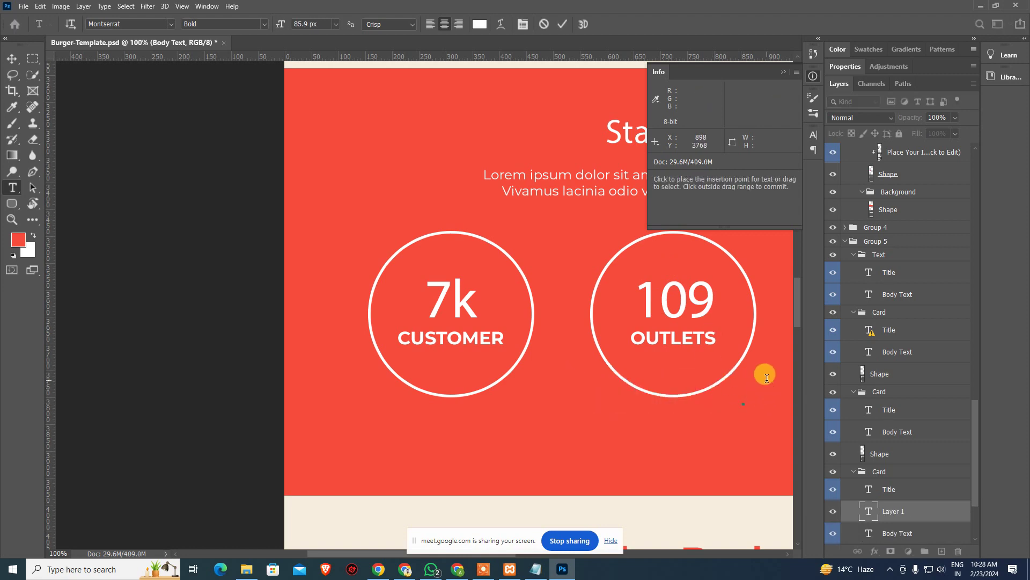
scroll(667, 379, right, 5)
key(Escape)
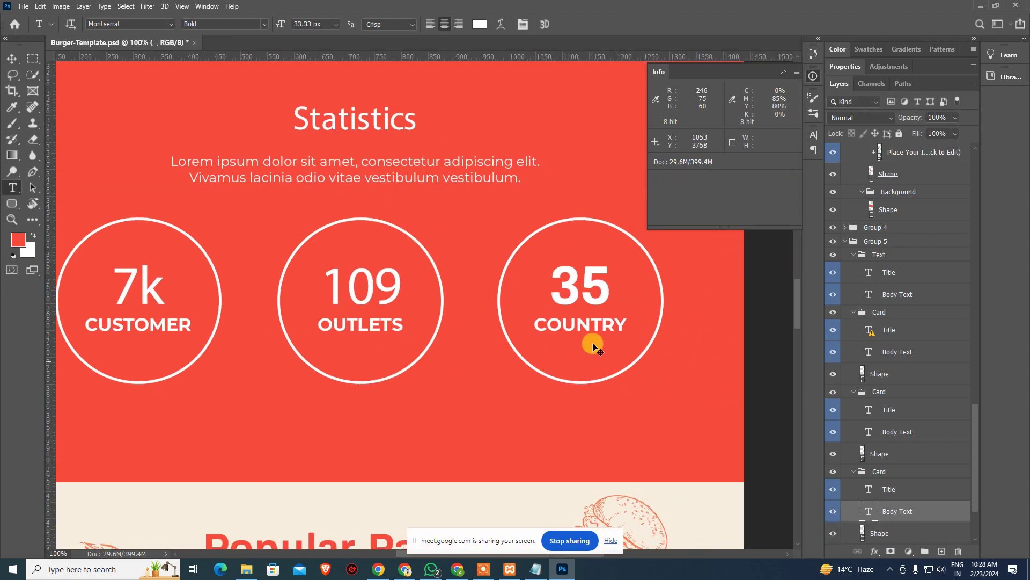
key(alt+Tab)
double_click(565, 345)
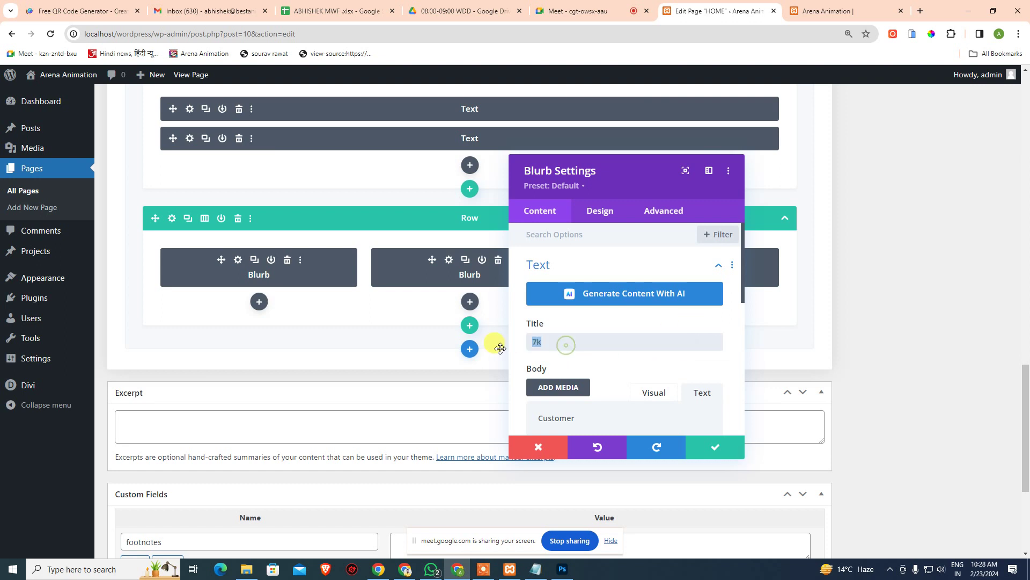
drag(603, 418, 463, 409)
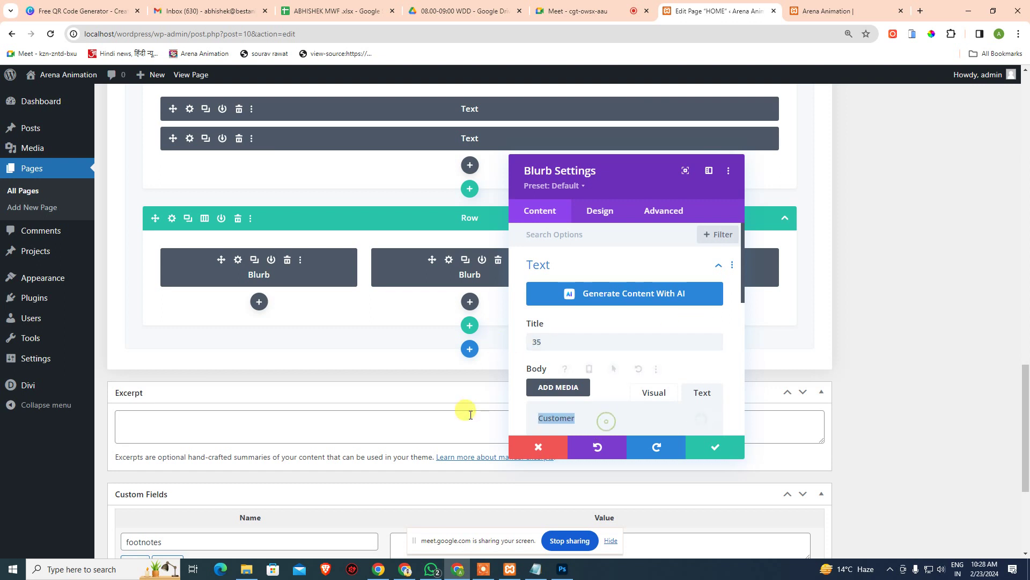
text(Country)
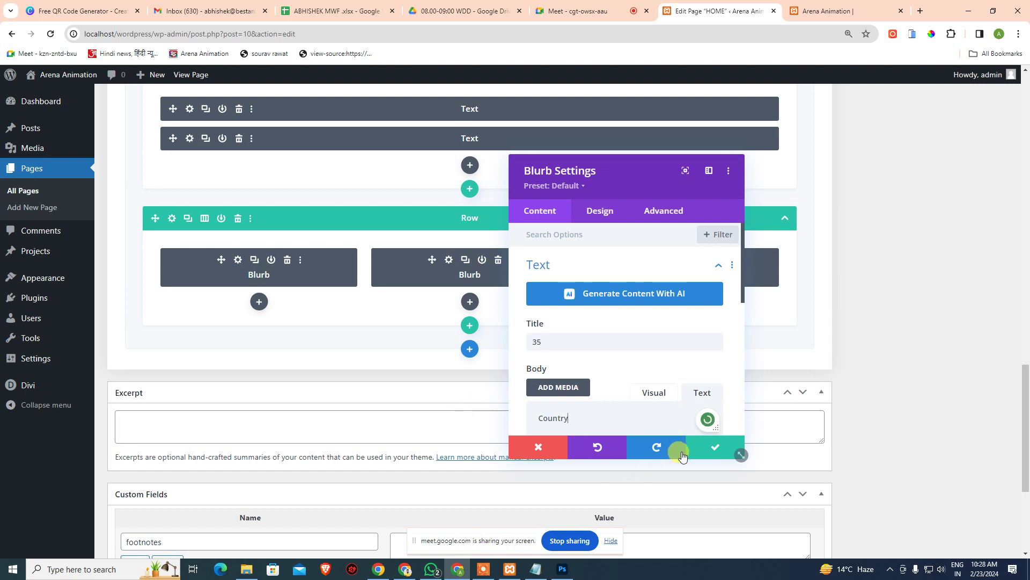
click(714, 447)
Update the HOME page and reload the live page to check the three Statistics circles.
scroll(870, 258, up, 2)
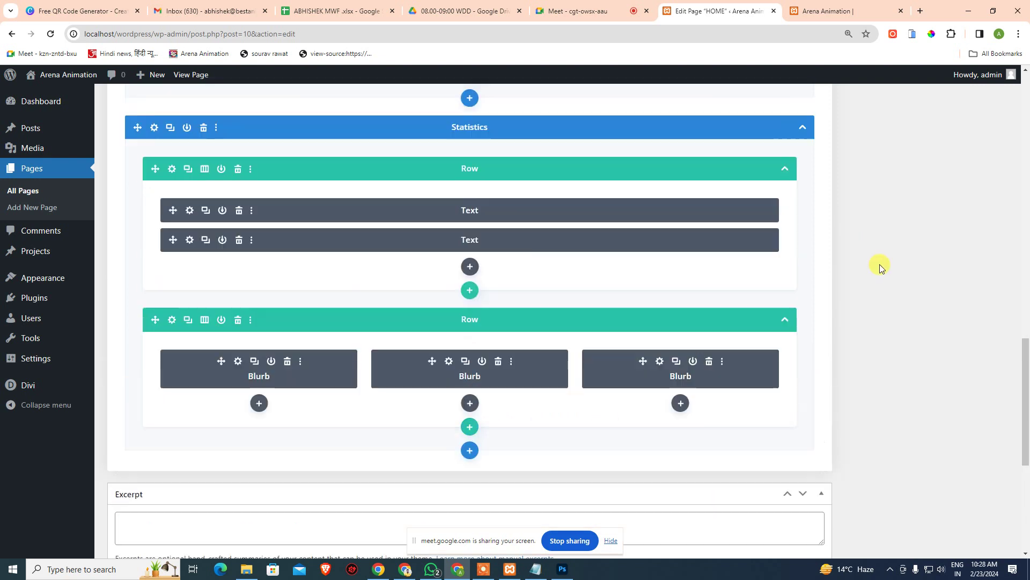
click(802, 7)
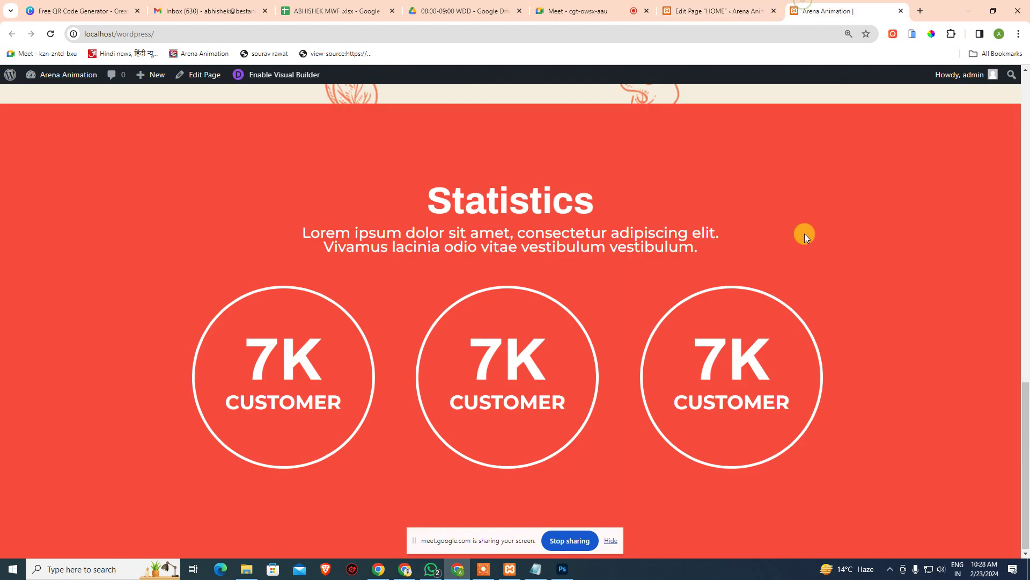
click(52, 37)
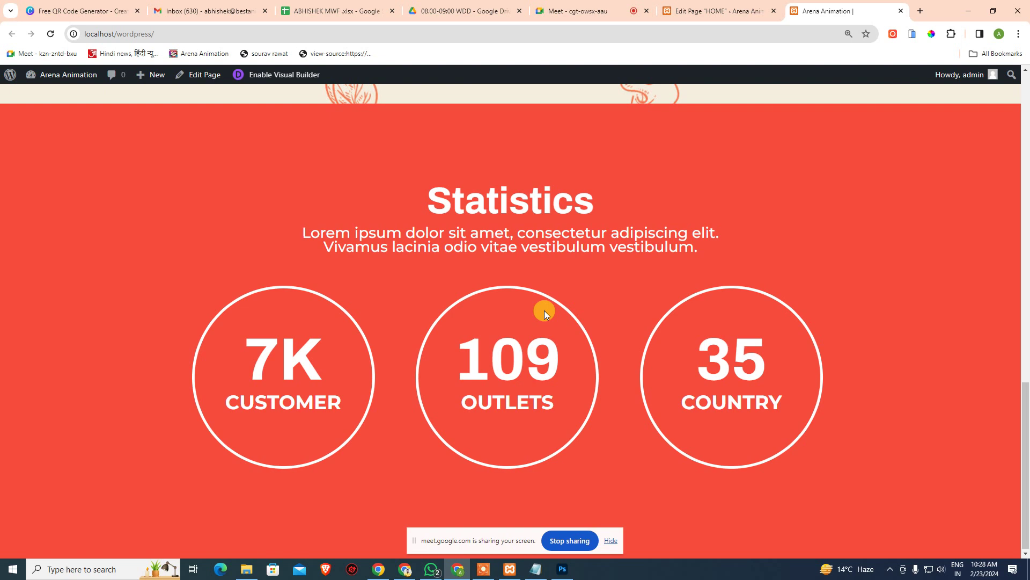
click(661, 12)
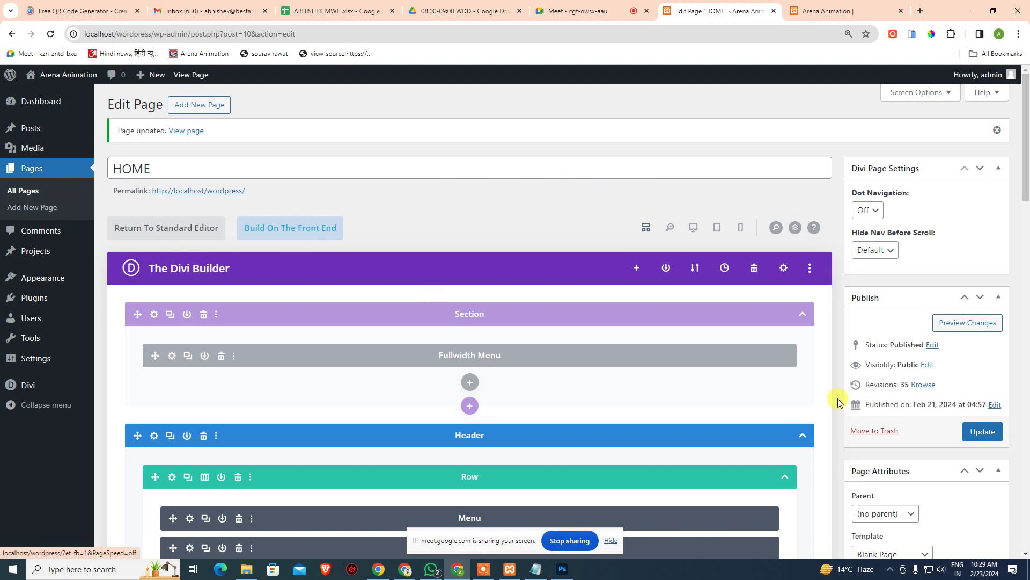
click(972, 432)
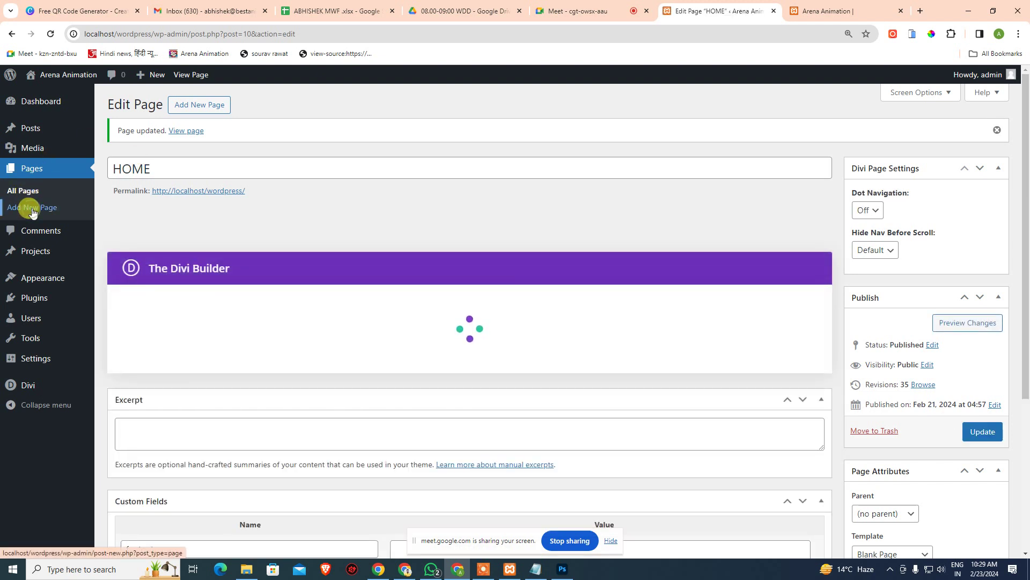
Create a new page titled "Demo" and enable the Divi Builder for it.
click(36, 207)
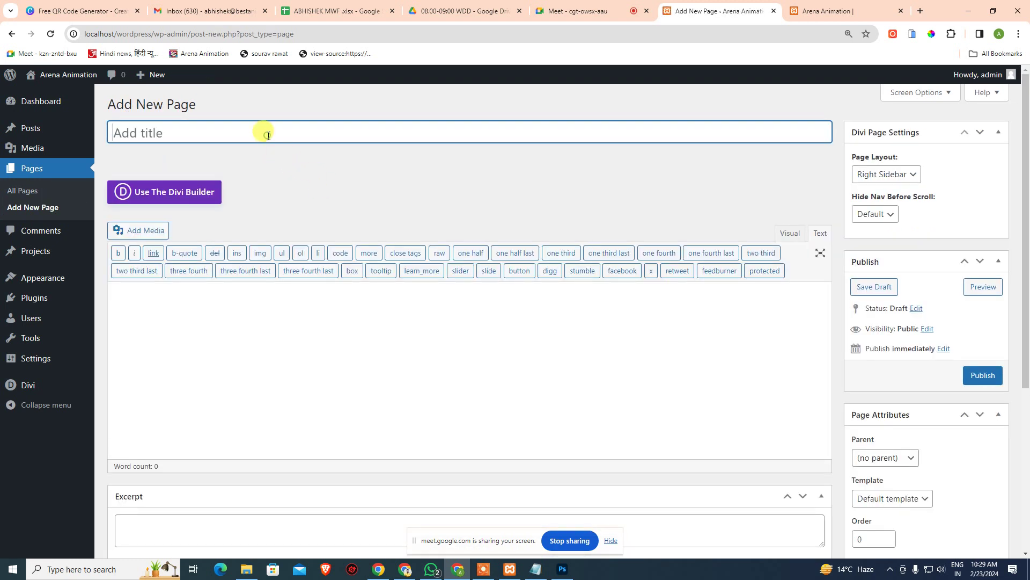
text(Demo)
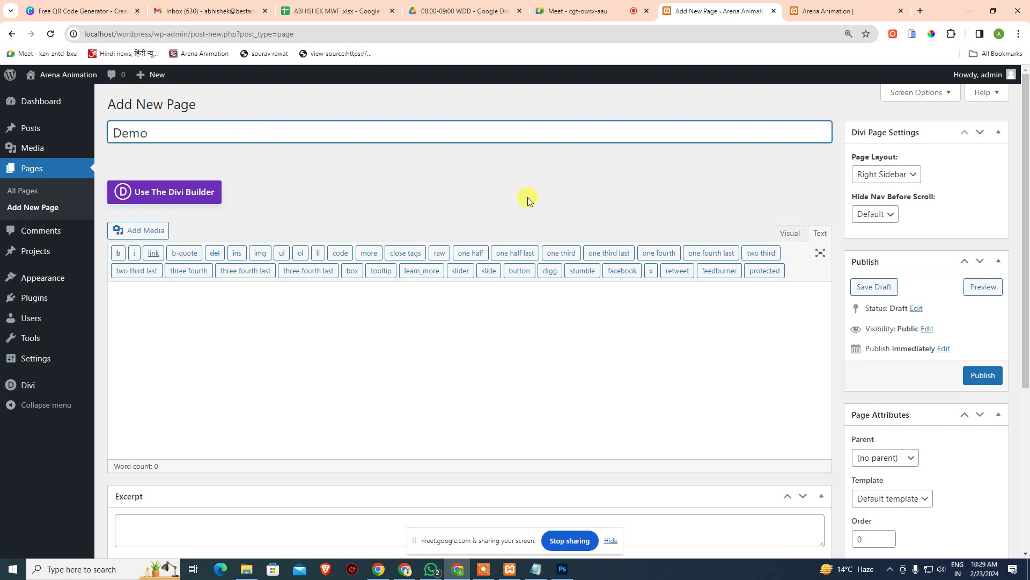
click(182, 195)
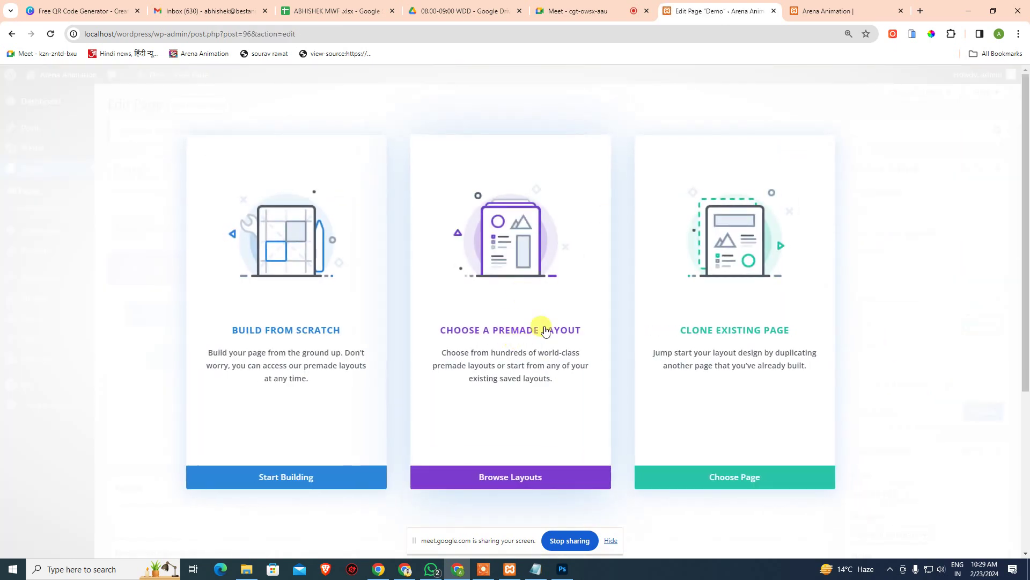
Browse Divi's premade layouts for the Demo page and filter them to the Food & Drink category.
click(518, 314)
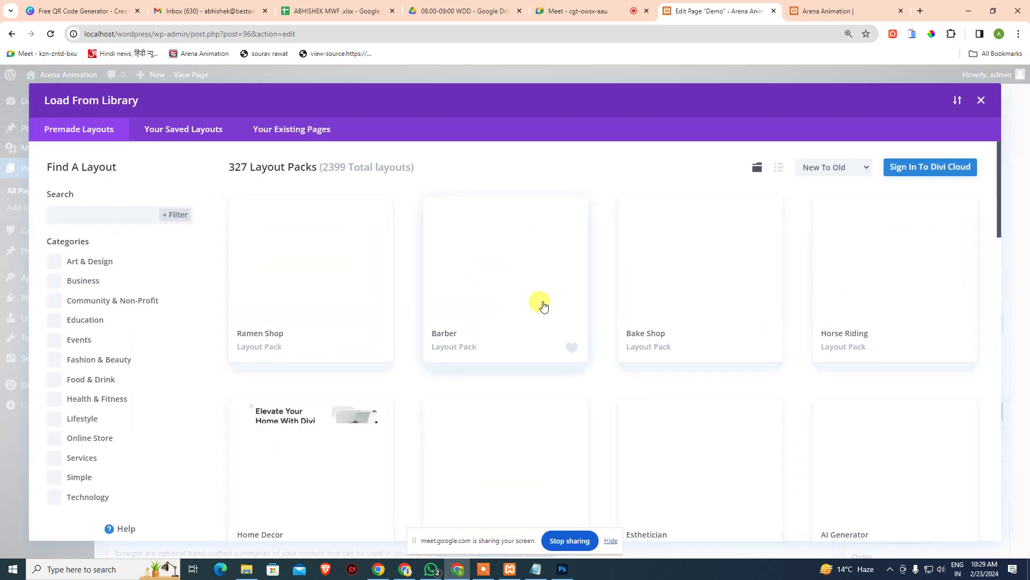
scroll(159, 334, down, 1)
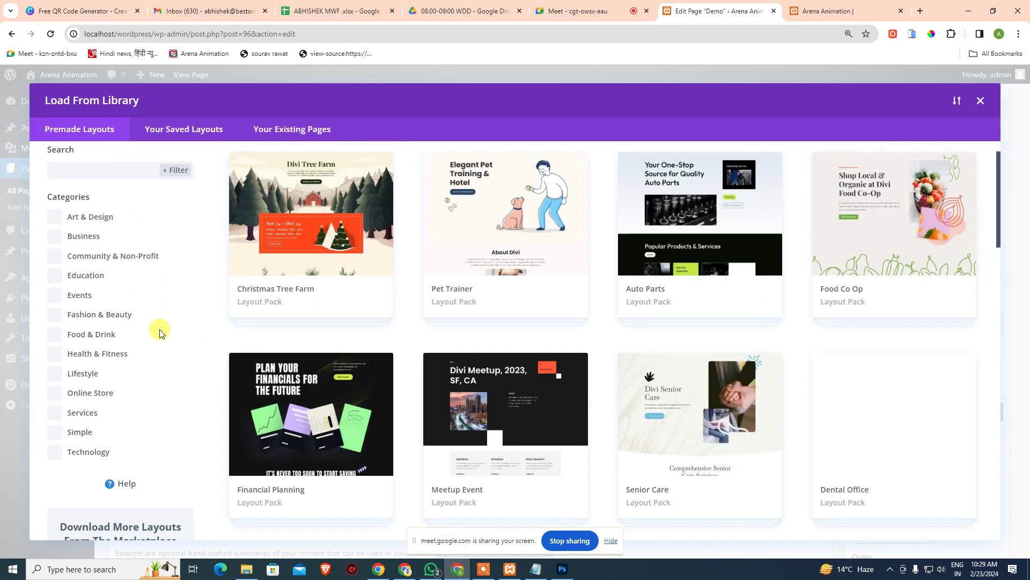
scroll(159, 333, down, 3)
scroll(612, 343, up, 4)
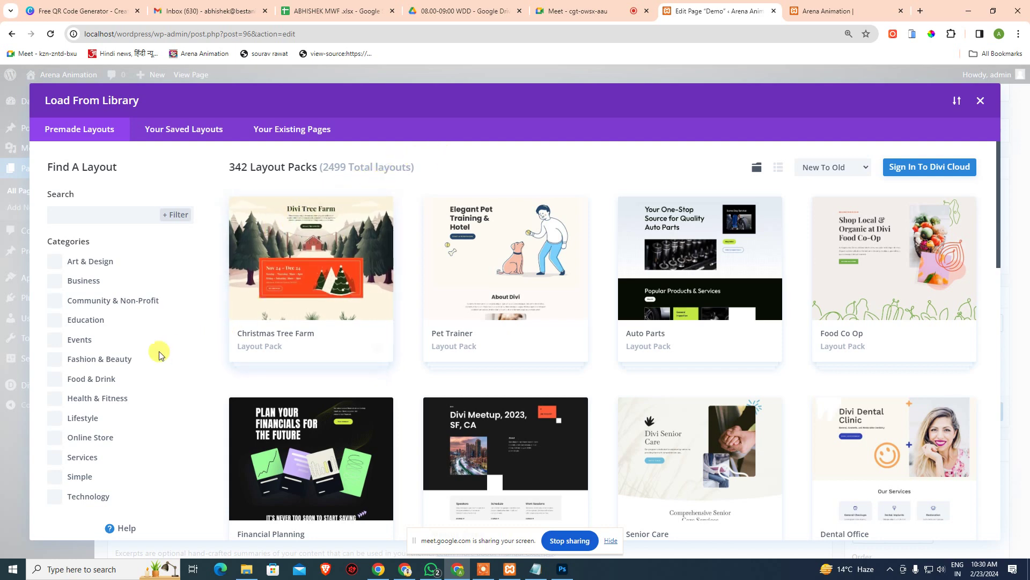
click(104, 378)
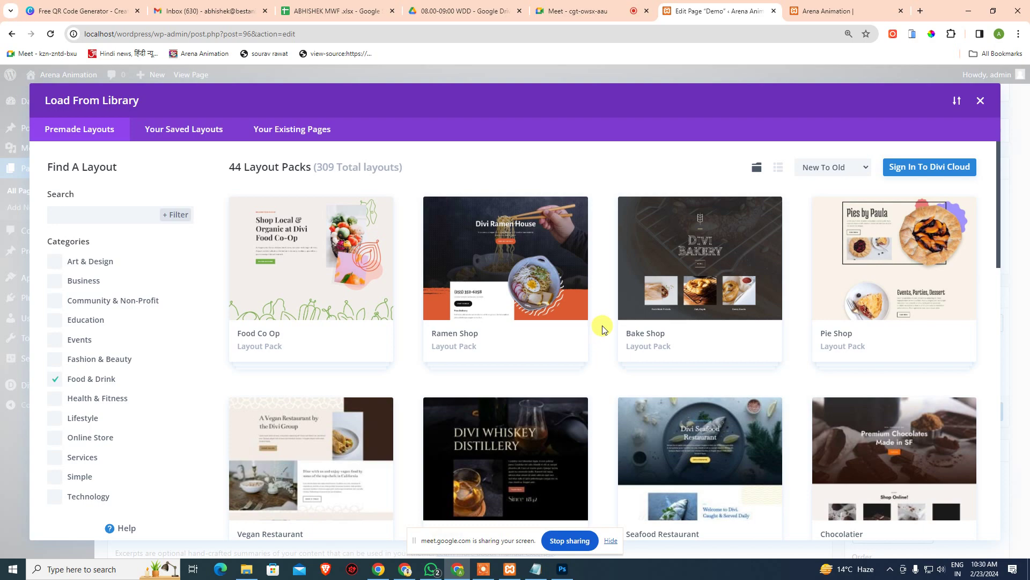
Choose the Poke Restaurant layout pack and load its Landing layout into the Demo page.
scroll(794, 338, down, 4)
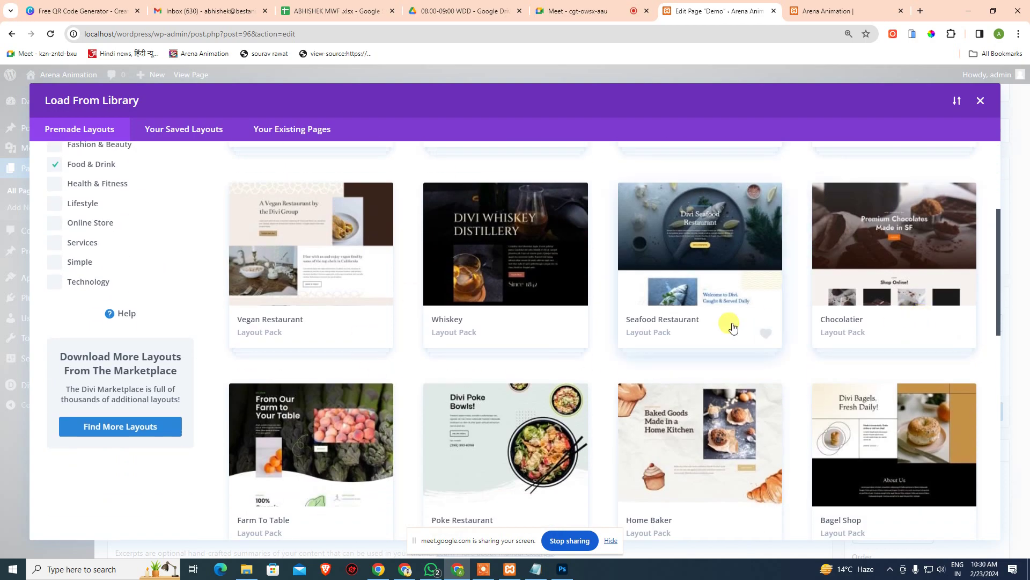
click(538, 422)
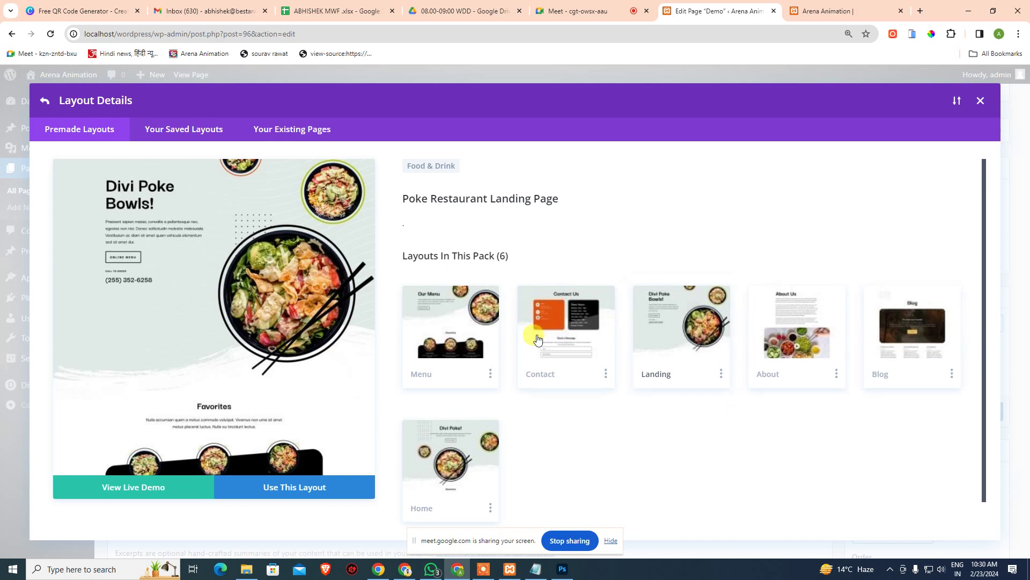
scroll(479, 471, down, 1)
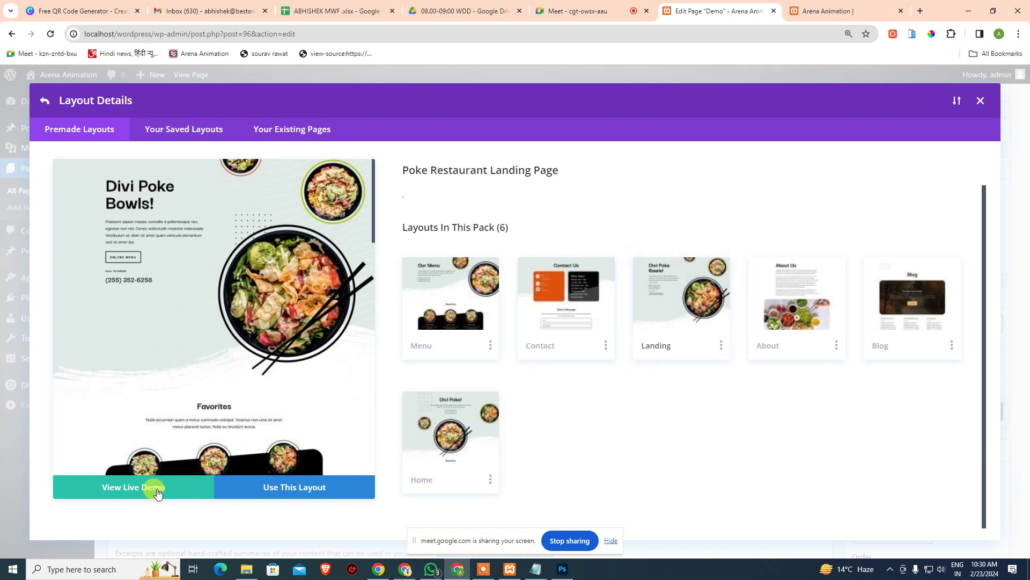
click(284, 490)
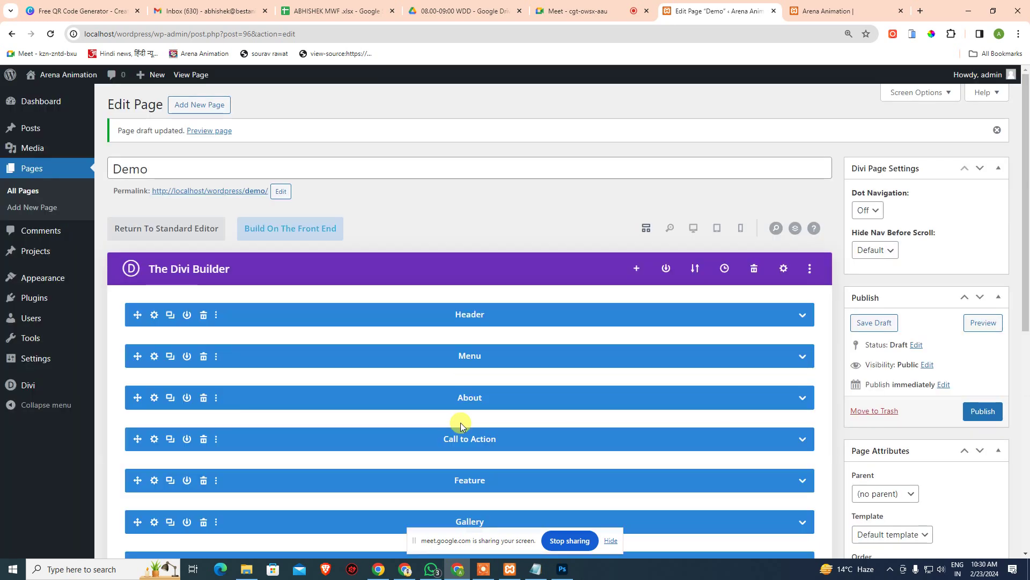
Look over the loaded sections, expand the Header section to inspect its modules, and collapse its first row.
scroll(660, 361, down, 7)
scroll(667, 375, up, 7)
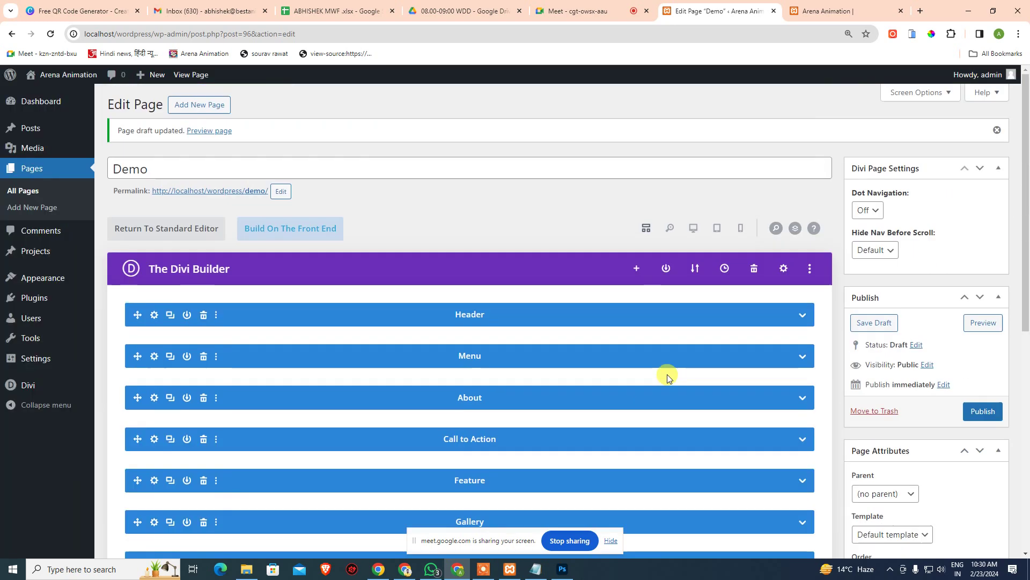
click(803, 316)
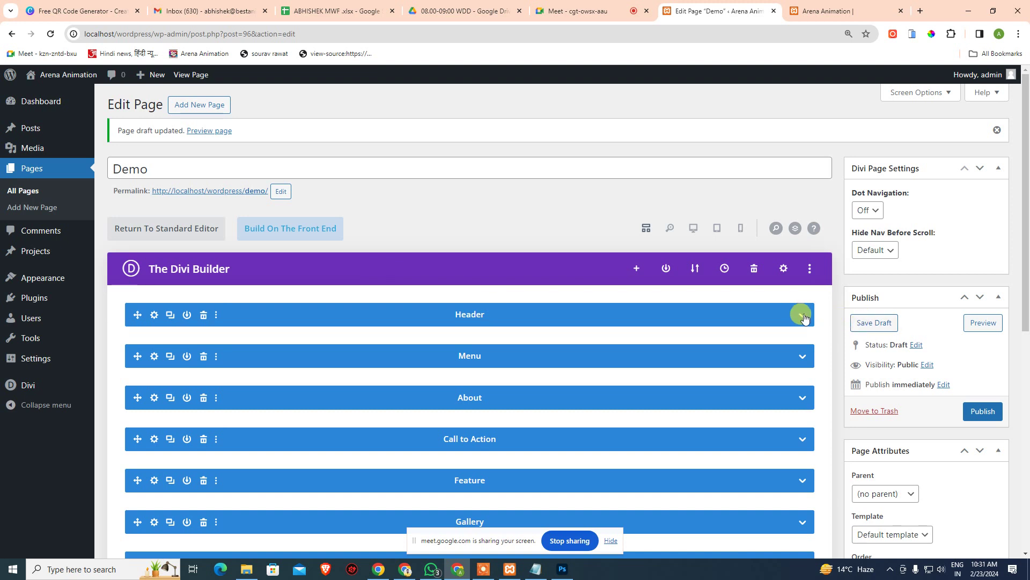
scroll(803, 314, down, 3)
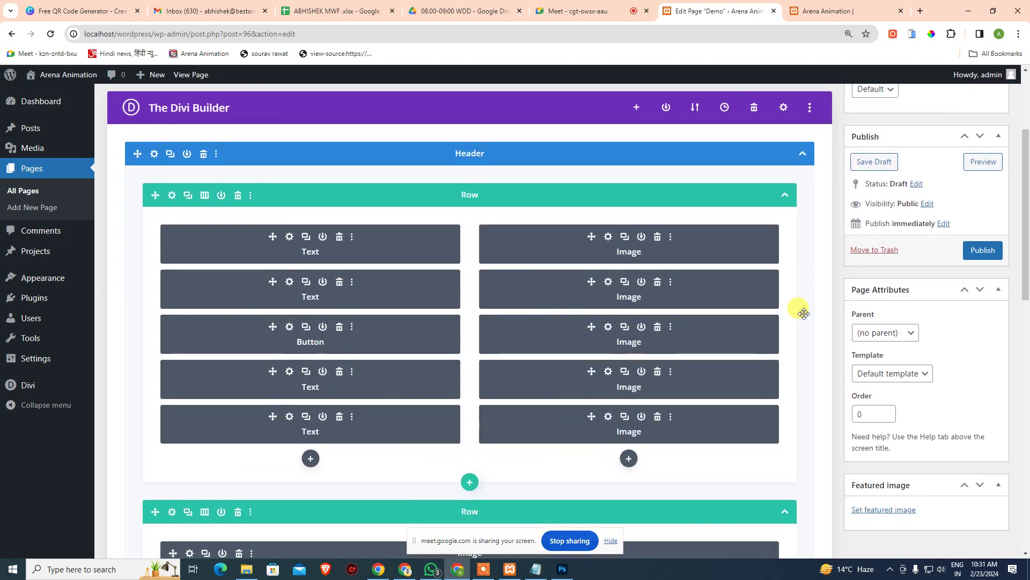
click(785, 195)
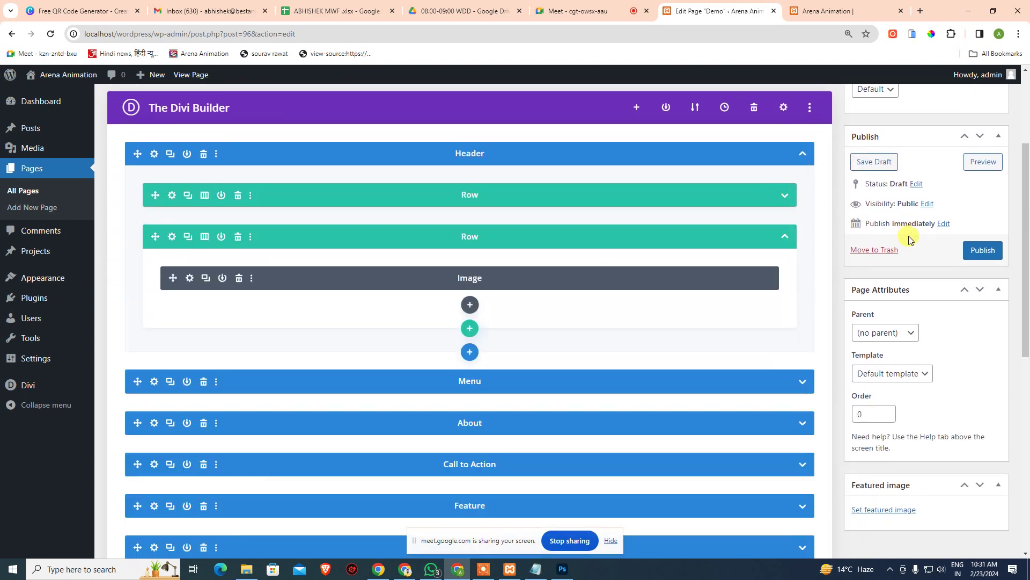
Publish the Demo page and preview it, reviewing the layout from the header down past the image gallery and back.
click(981, 250)
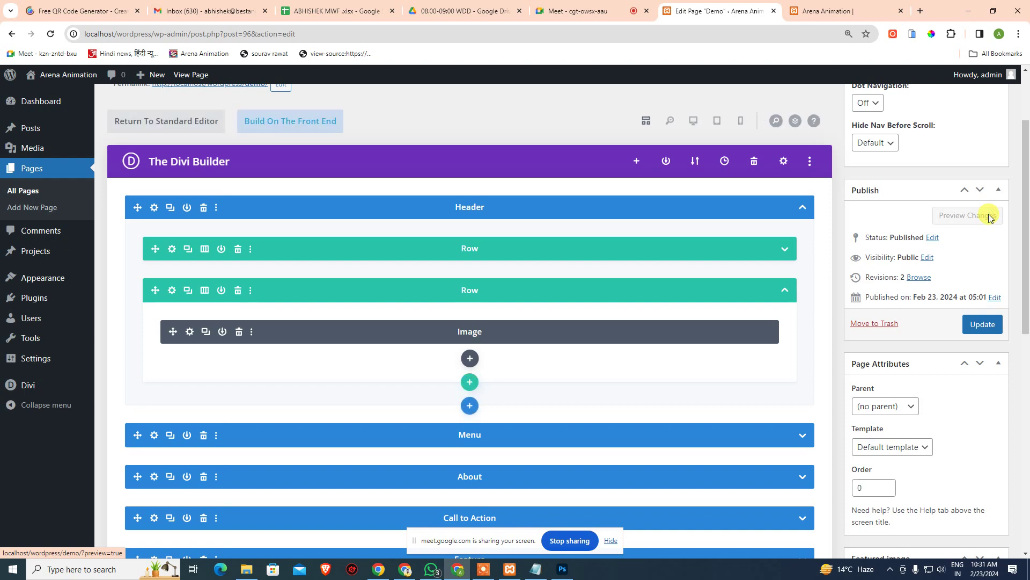
click(991, 217)
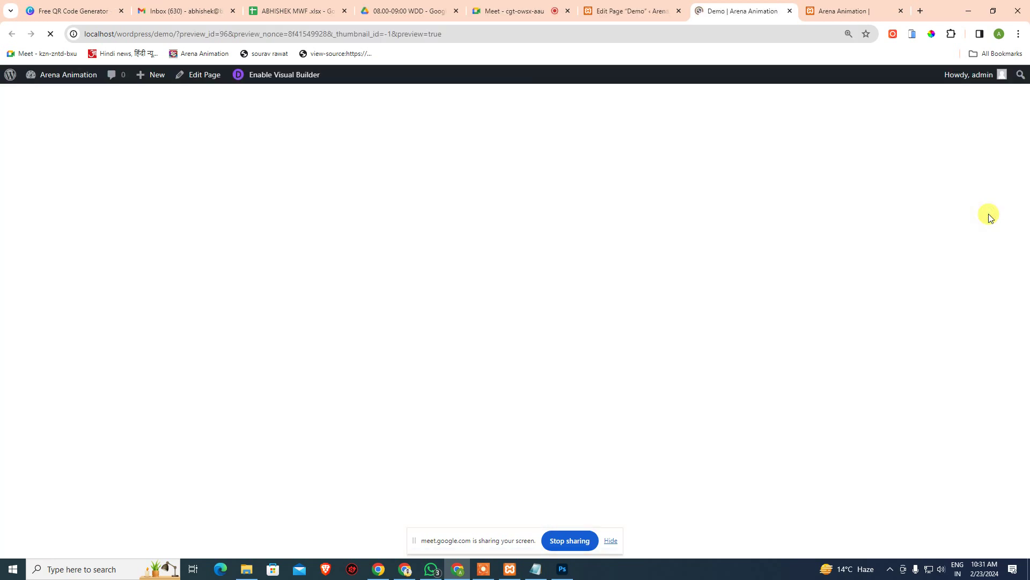
scroll(592, 326, down, 12)
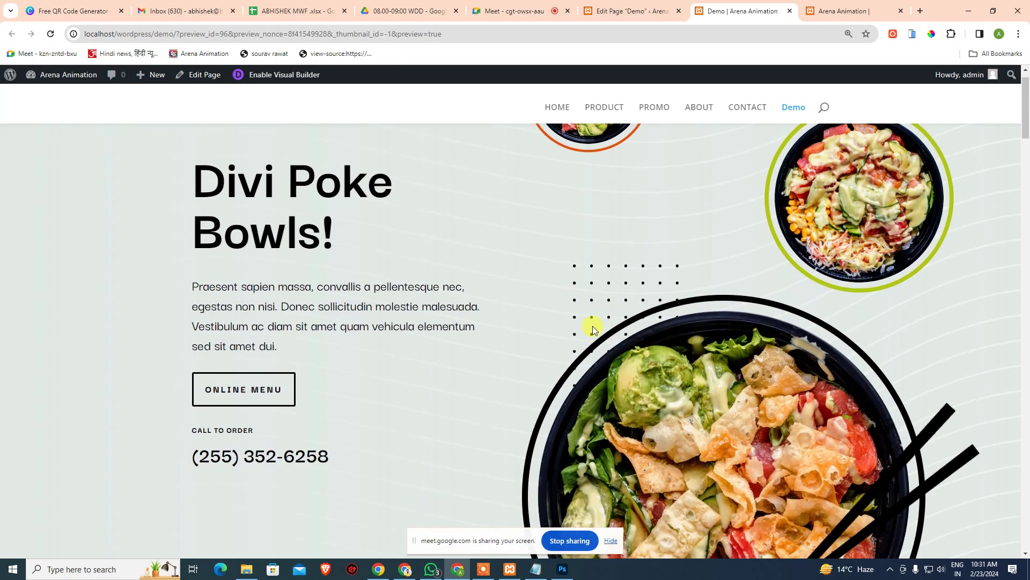
scroll(592, 325, down, 20)
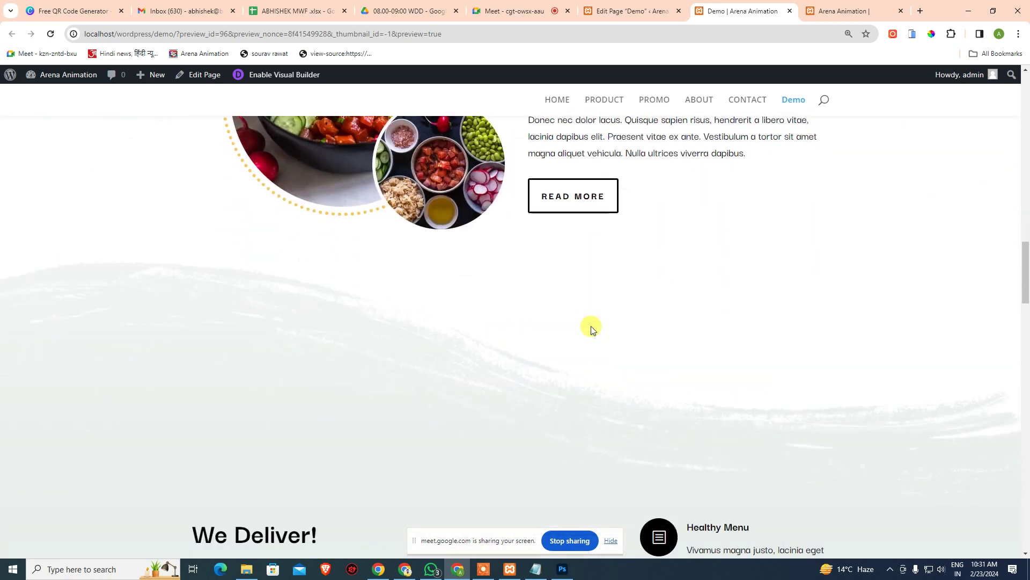
scroll(592, 327, down, 15)
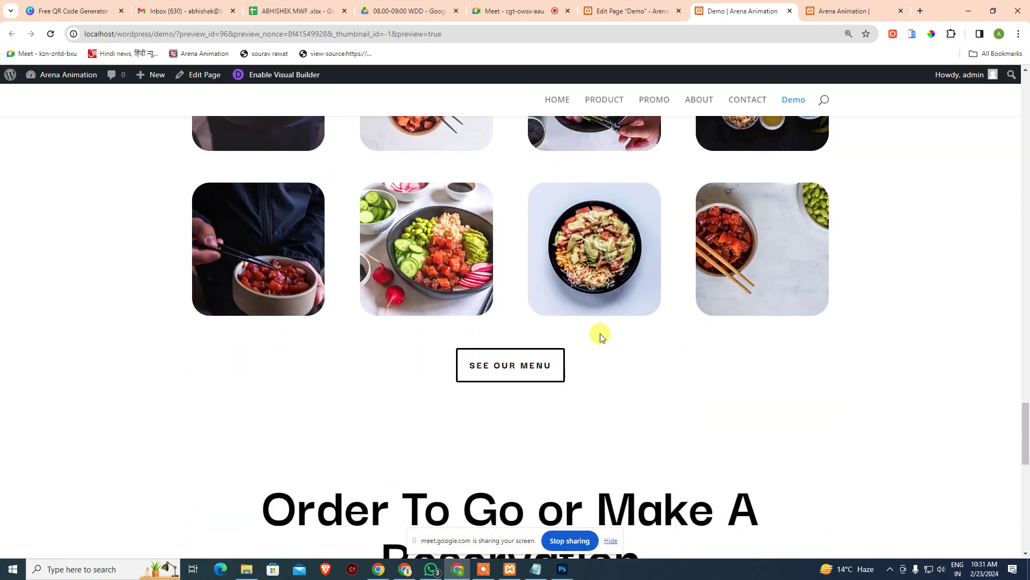
scroll(603, 340, up, 5)
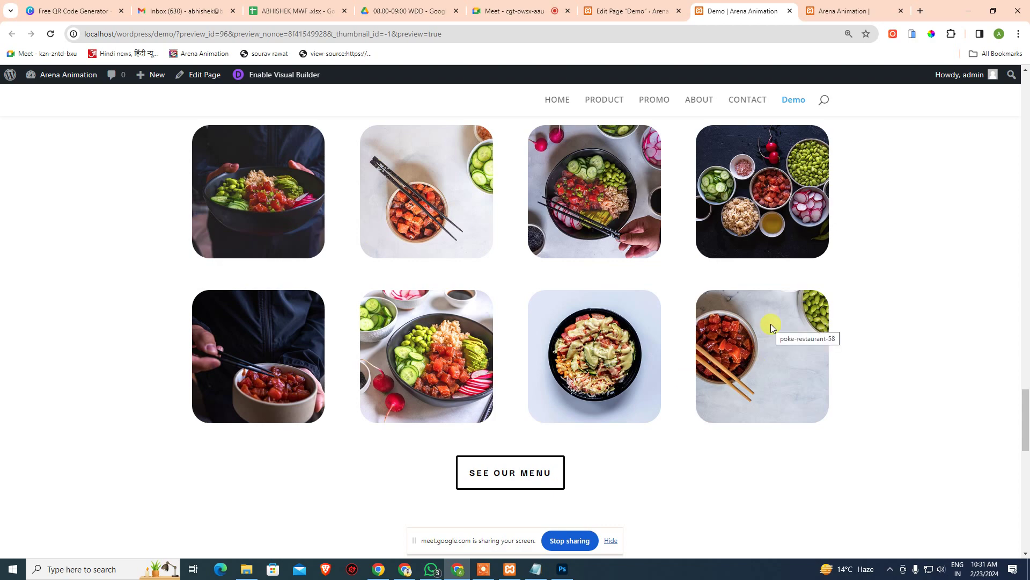
scroll(750, 351, up, 15)
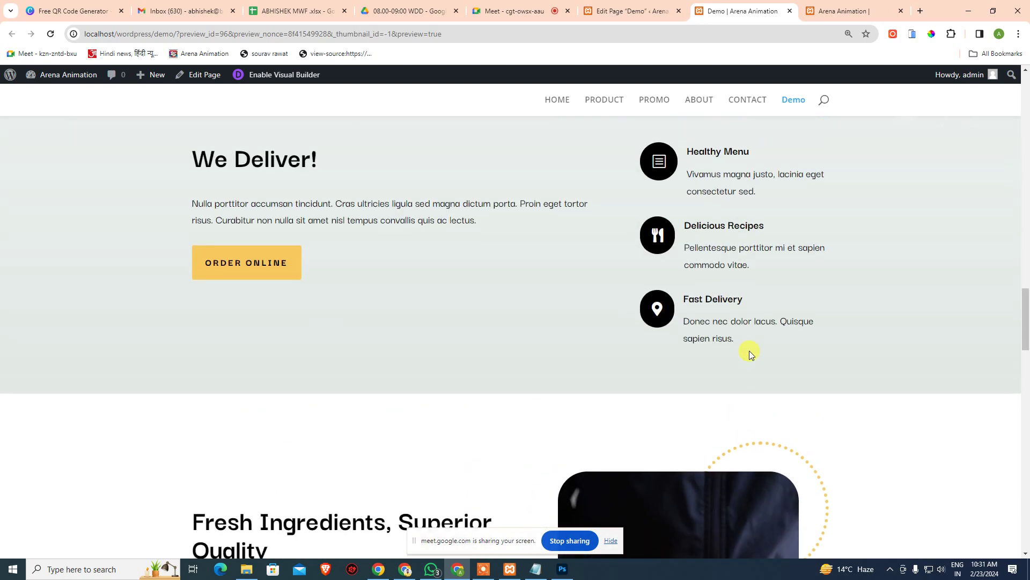
scroll(750, 352, up, 20)
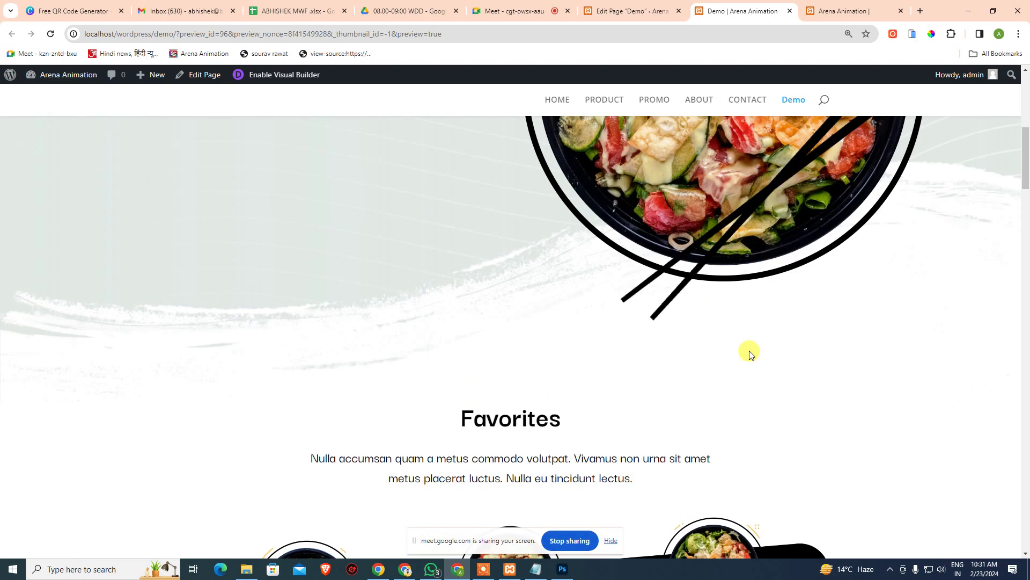
scroll(749, 350, up, 5)
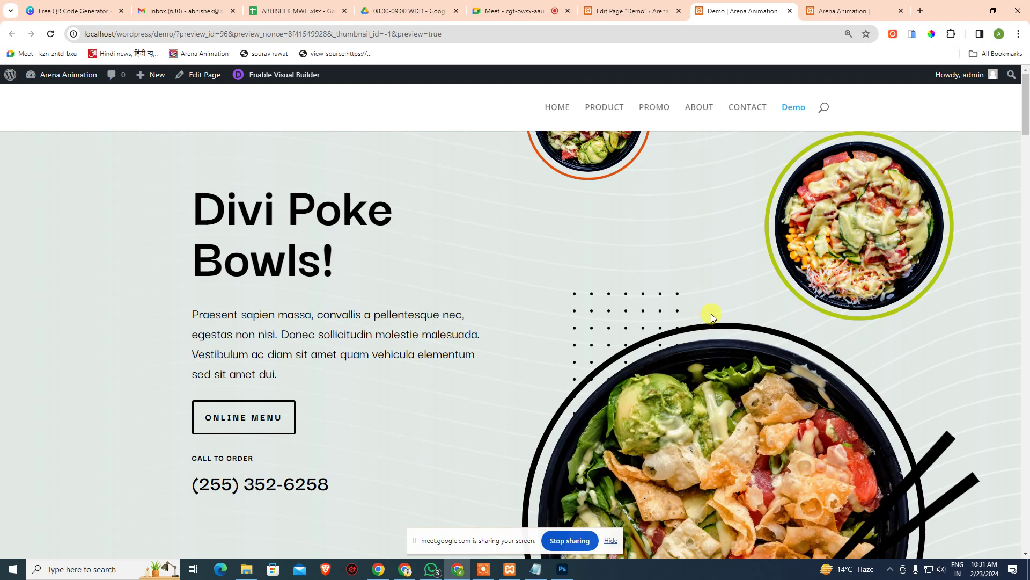
Examine the Demo page preview again, focusing on the header's bowl image, wavy background and the sections below it.
scroll(810, 327, down, 10)
scroll(749, 396, down, 15)
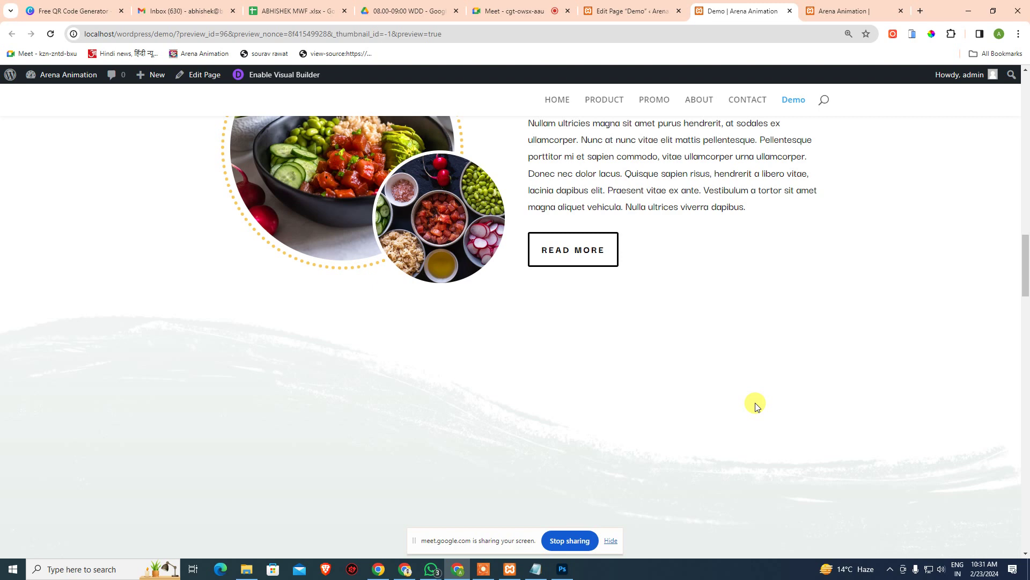
scroll(756, 407, down, 5)
scroll(756, 406, up, 6)
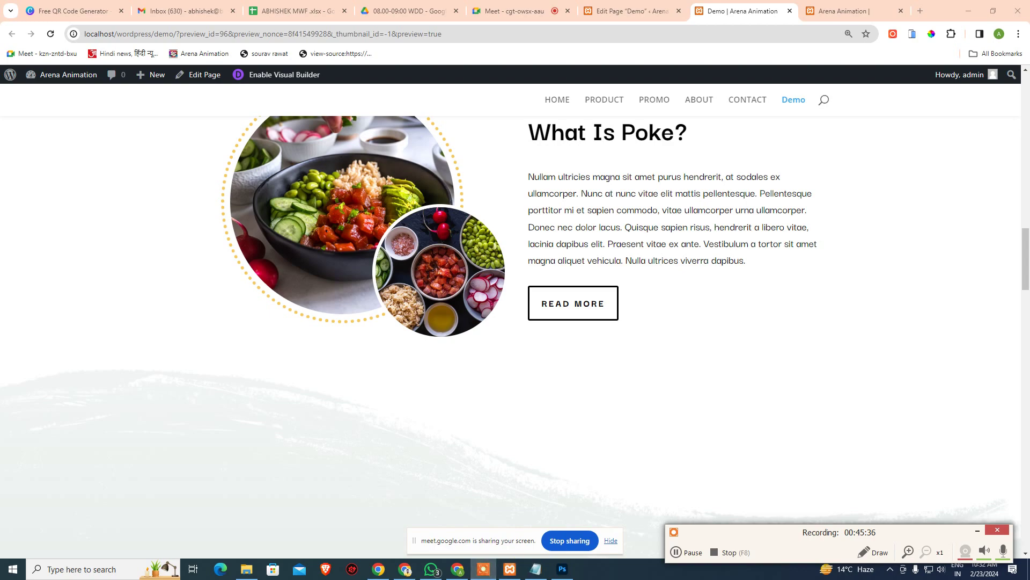
click(978, 531)
scroll(864, 405, down, 10)
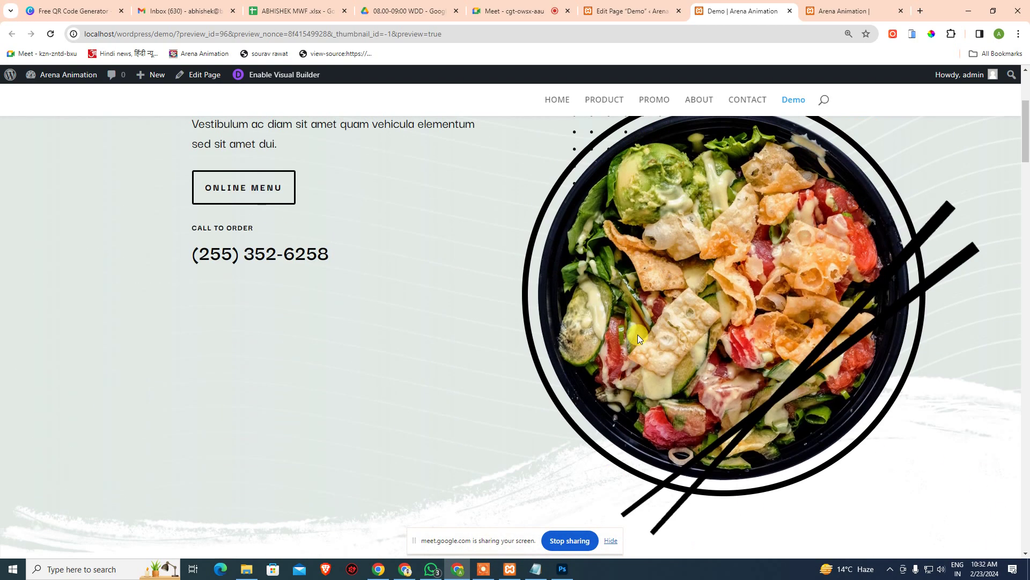
scroll(641, 336, up, 5)
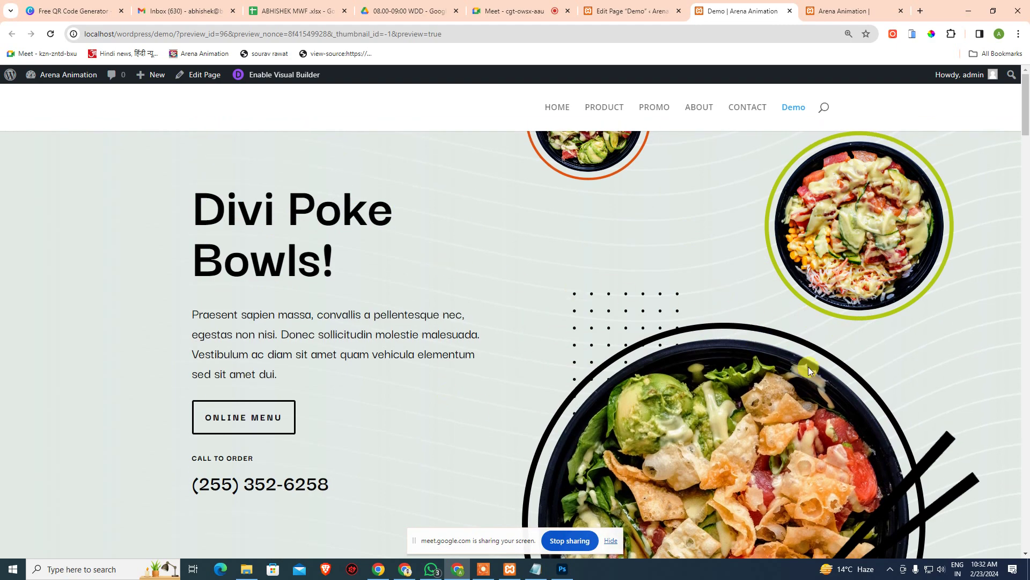
scroll(808, 366, down, 4)
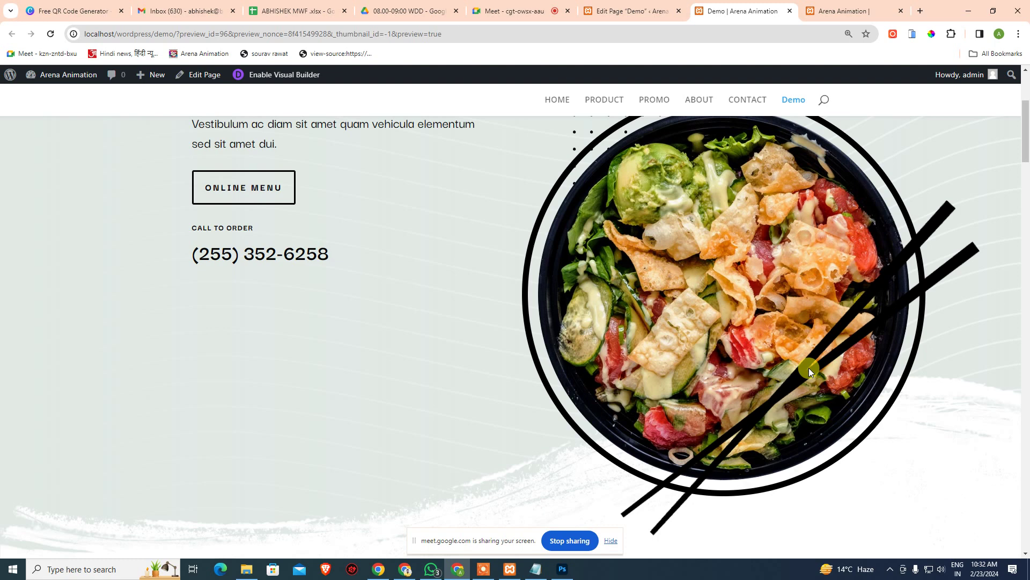
scroll(809, 368, down, 1)
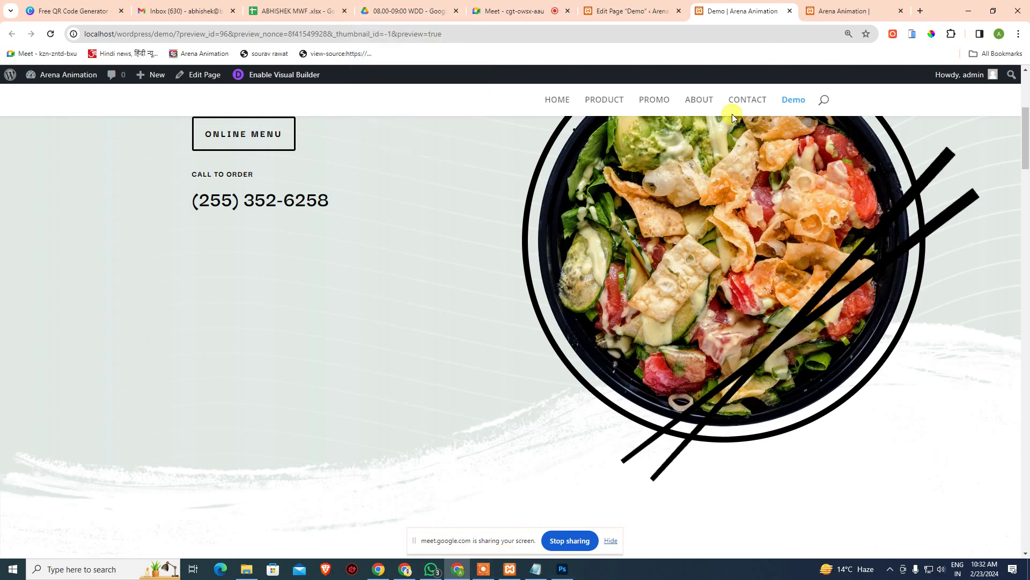
scroll(744, 417, up, 5)
scroll(797, 351, down, 12)
scroll(793, 346, down, 15)
Return to the Demo page editor and switch the Divi Builder from wireframe to desktop view.
key(ctrl+shift+Tab)
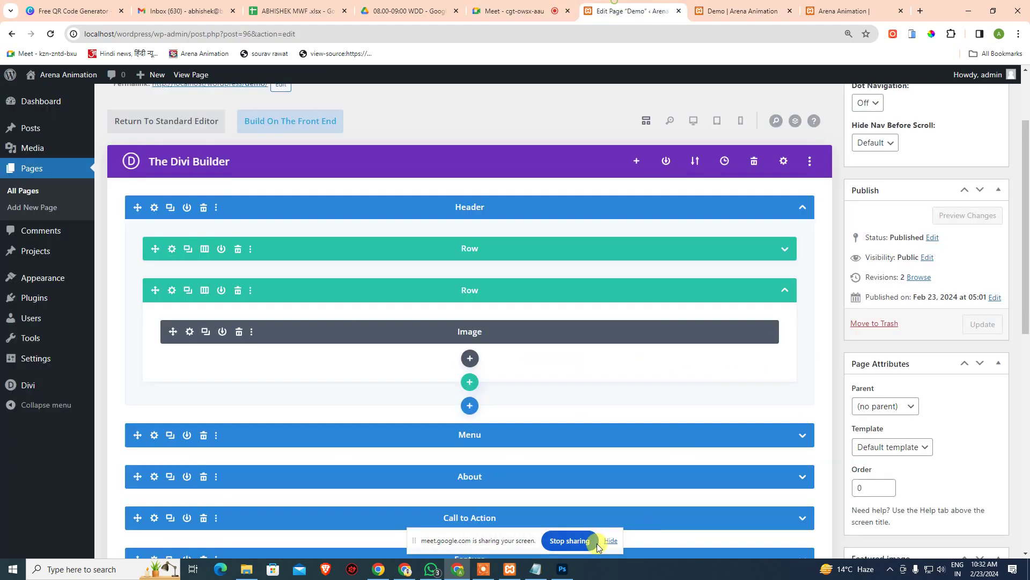
scroll(603, 228, down, 3)
scroll(667, 200, up, 5)
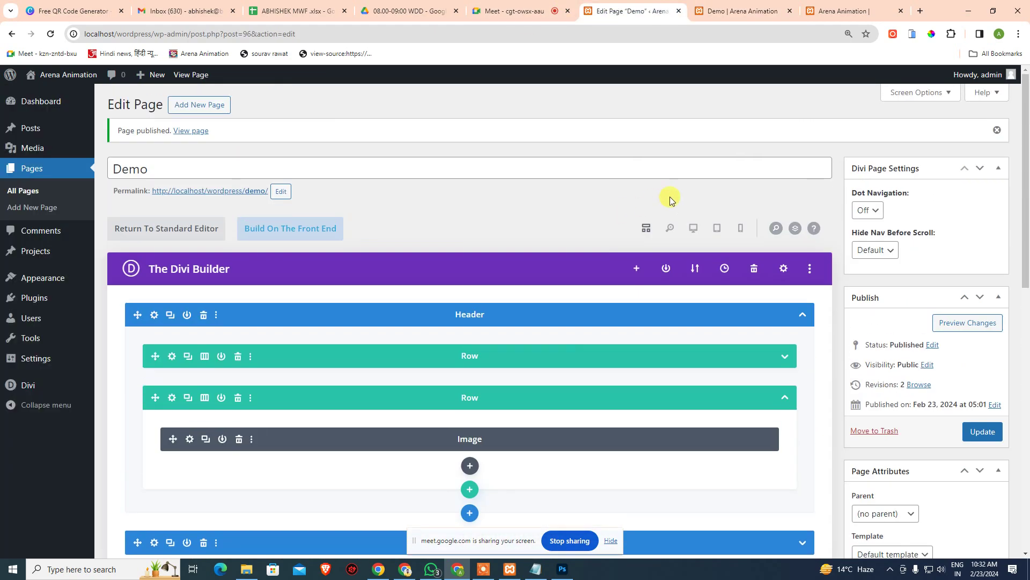
click(693, 228)
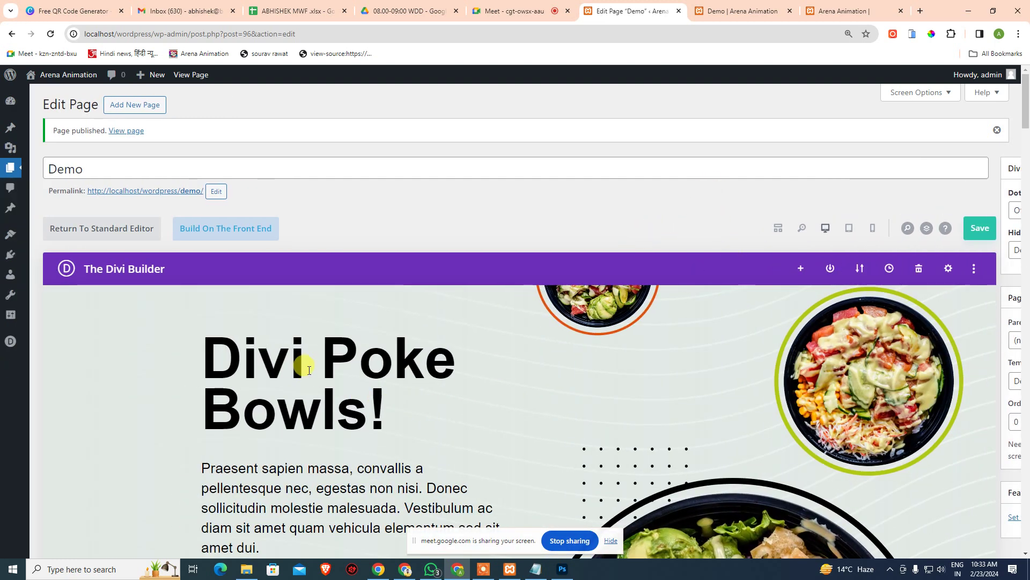
Open the settings of the header's Online Menu button, view its link URL and link target options, and close them.
scroll(322, 413, down, 3)
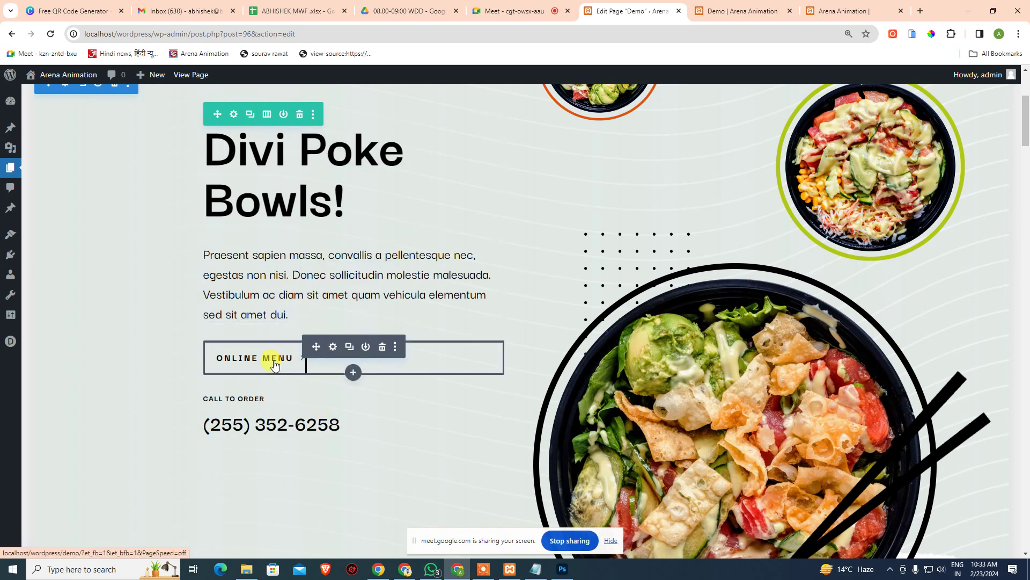
click(333, 346)
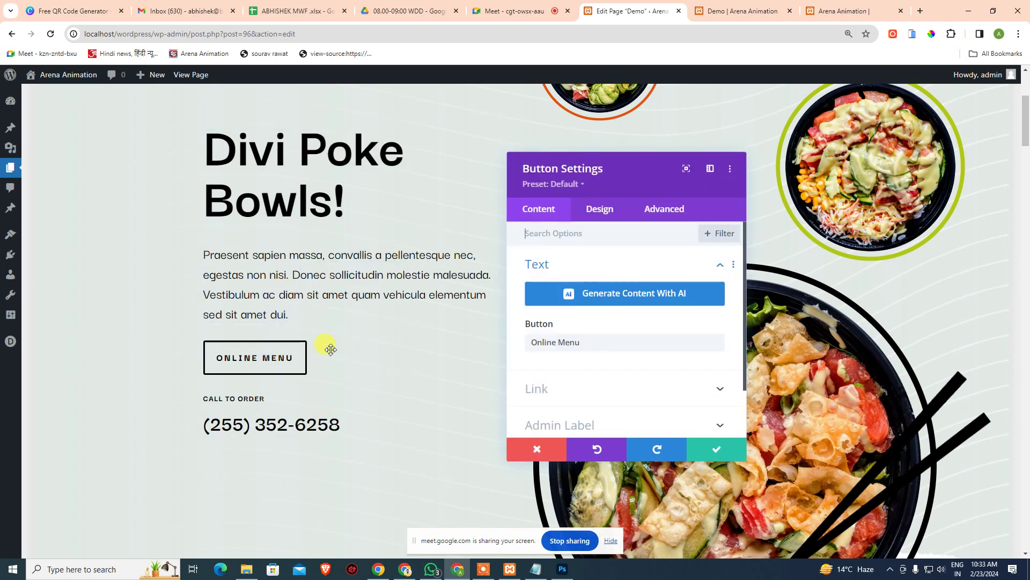
scroll(617, 370, down, 2)
click(593, 327)
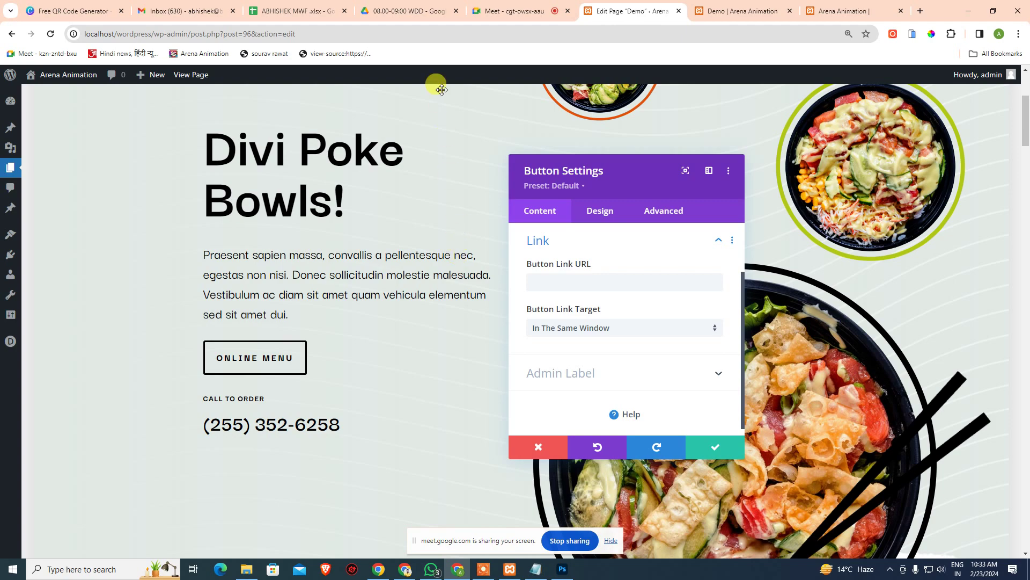
key(Escape)
scroll(641, 233, up, 4)
scroll(646, 257, down, 7)
scroll(646, 256, up, 2)
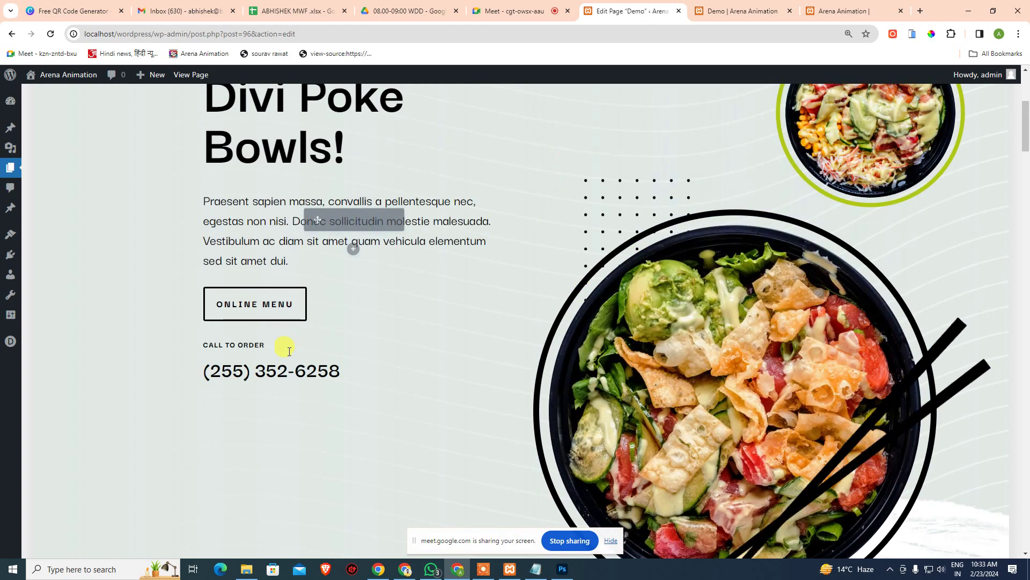
scroll(288, 347, down, 6)
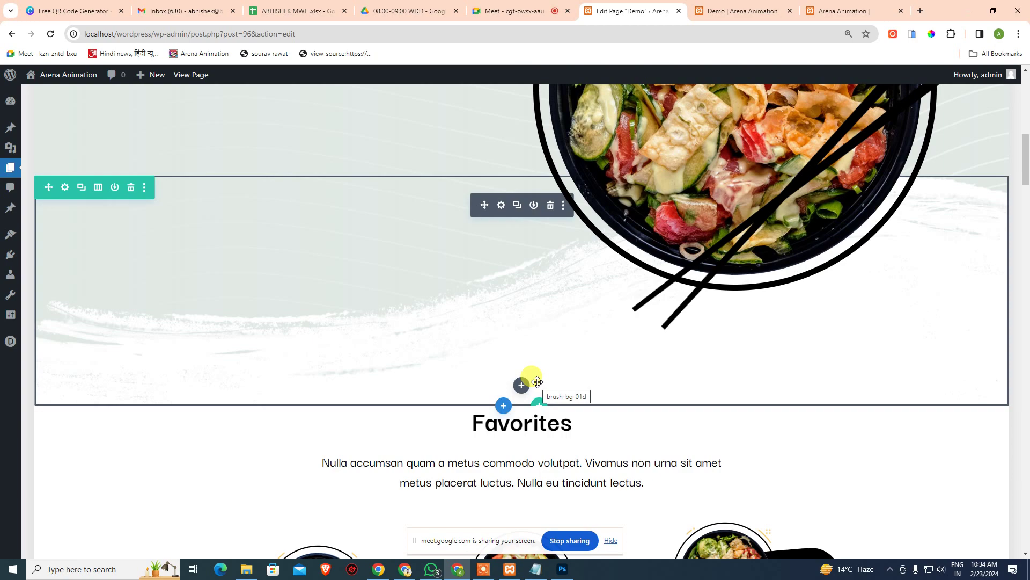
Review the Demo page's sections in the builder, then return the Divi Builder to wireframe view and update the page.
scroll(674, 311, down, 14)
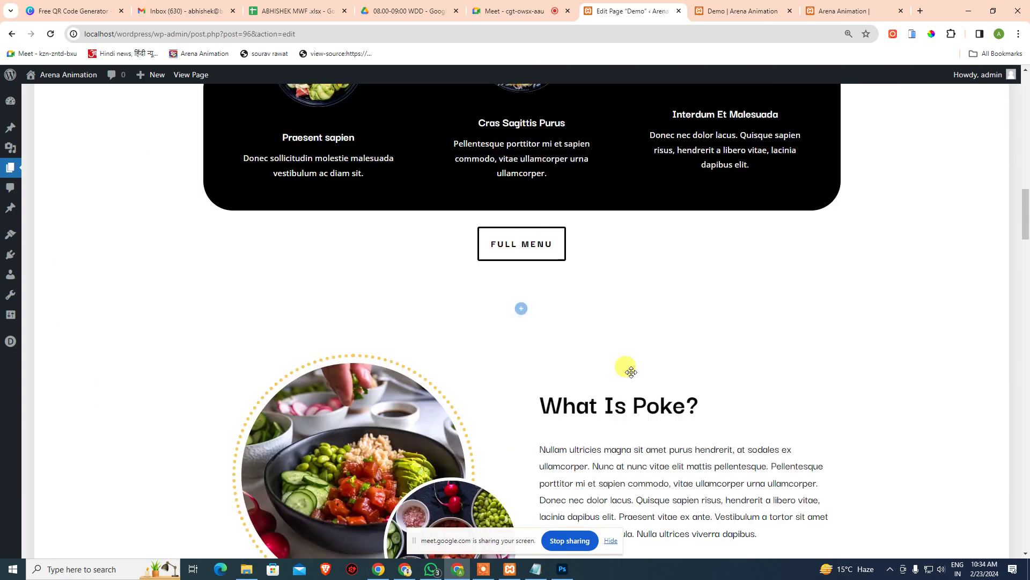
scroll(670, 365, down, 5)
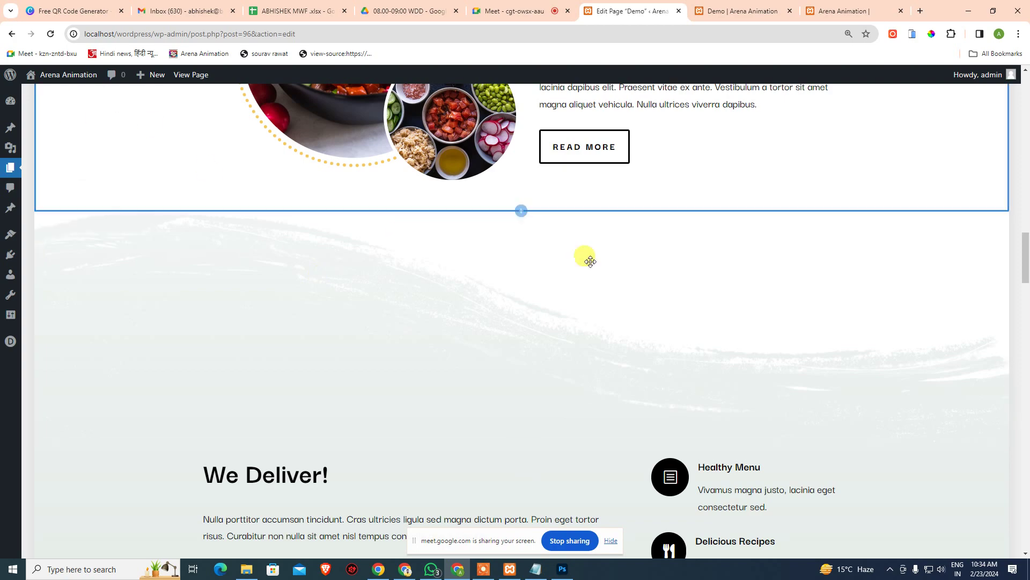
scroll(684, 381, up, 1)
scroll(681, 375, up, 20)
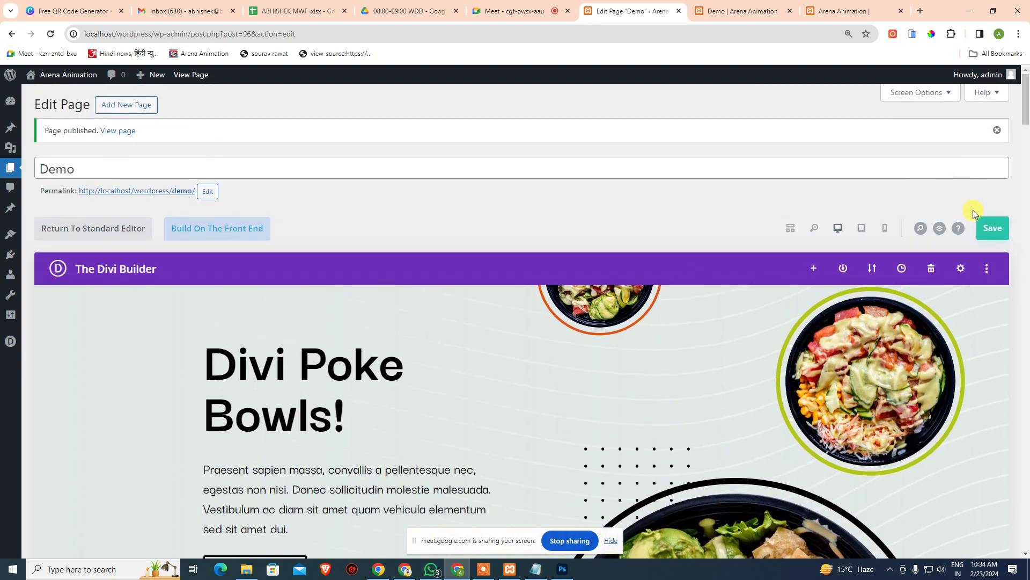
click(791, 228)
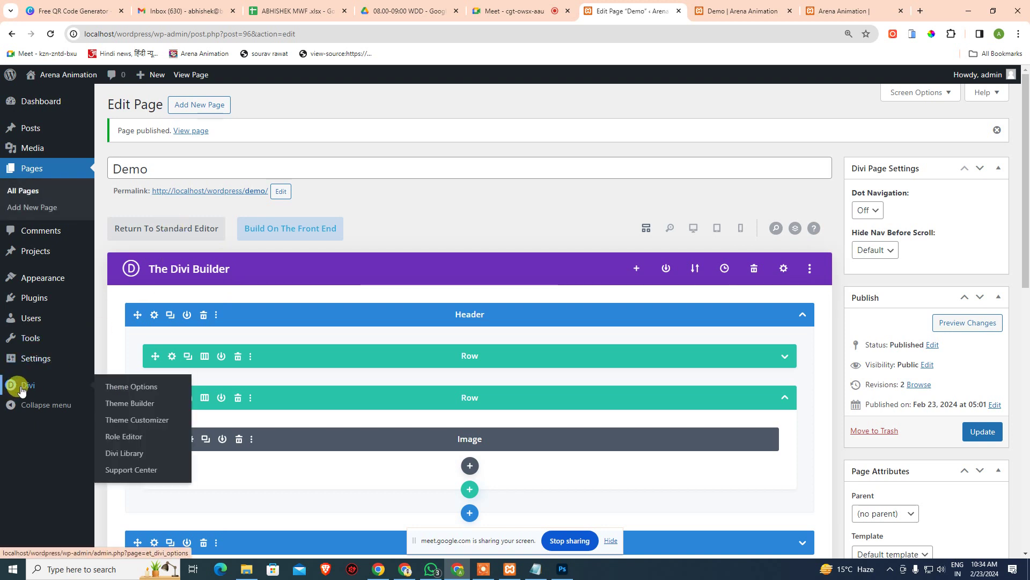
click(982, 431)
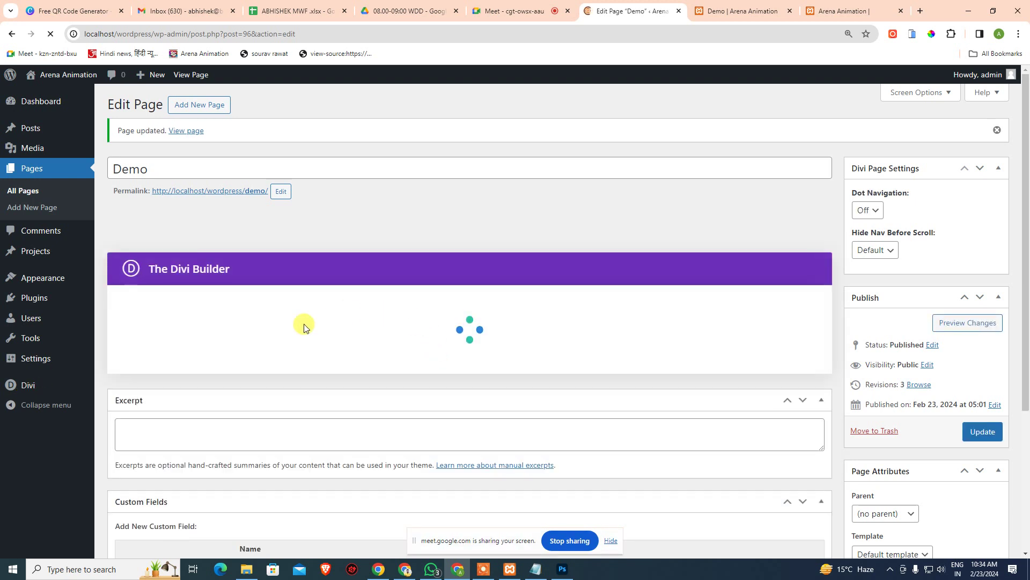
Open the Divi Theme Builder to view the default website template and its global header, body and footer areas.
mouse_move(41, 389)
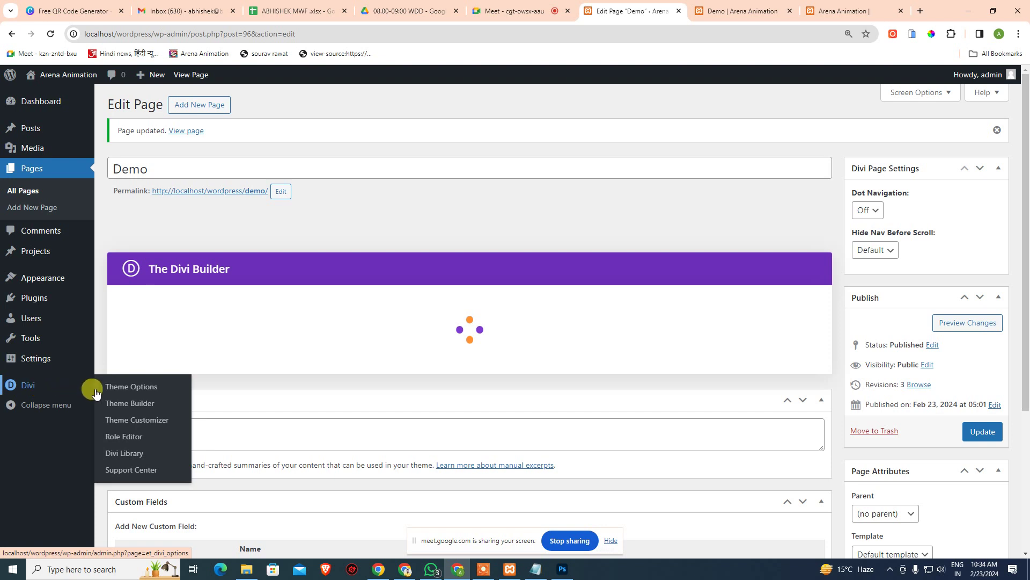
click(134, 409)
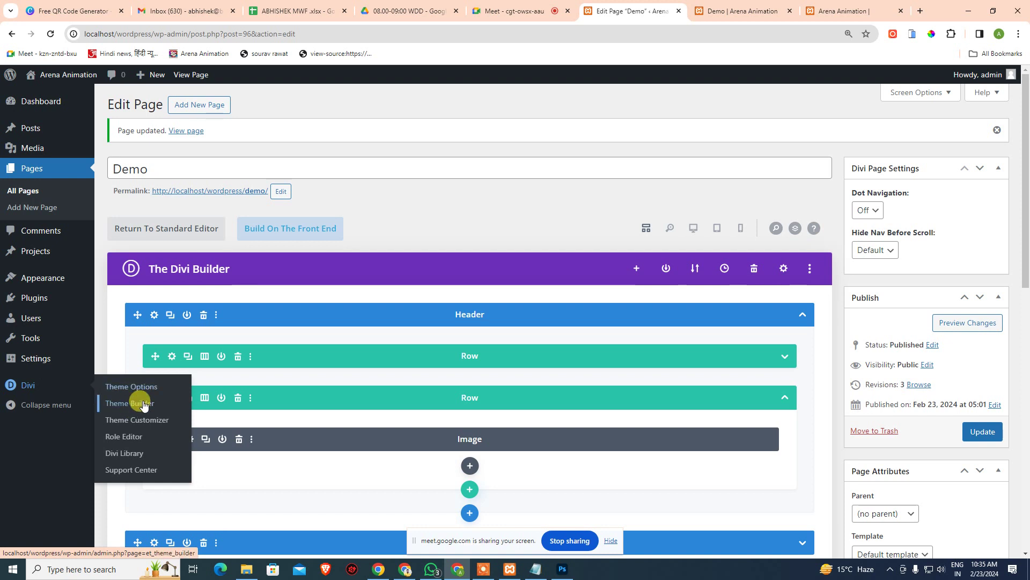
click(142, 405)
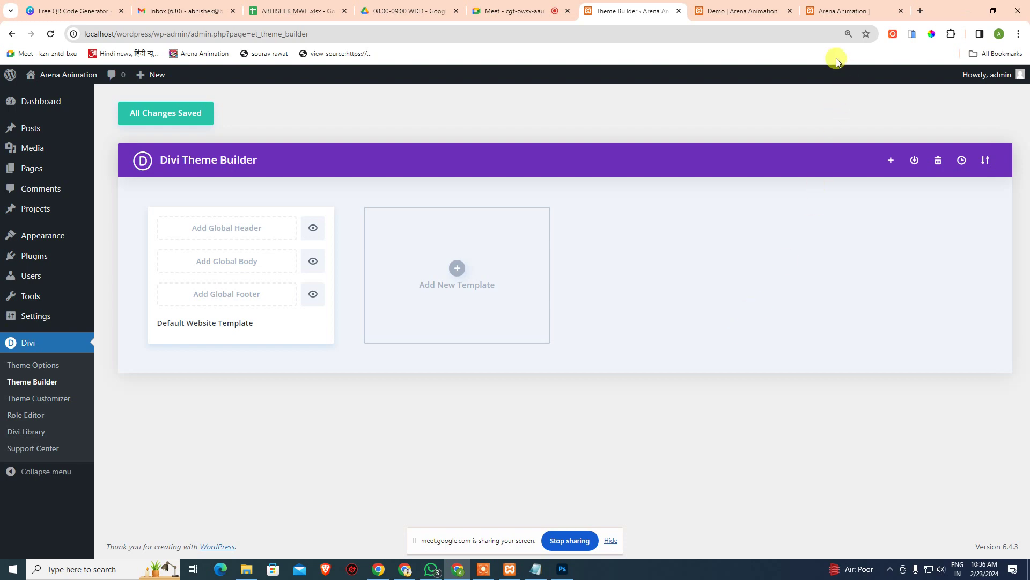
Review the Demo page preview around the image gallery and reservation section, then go back up through the layout.
click(764, 8)
scroll(752, 256, down, 9)
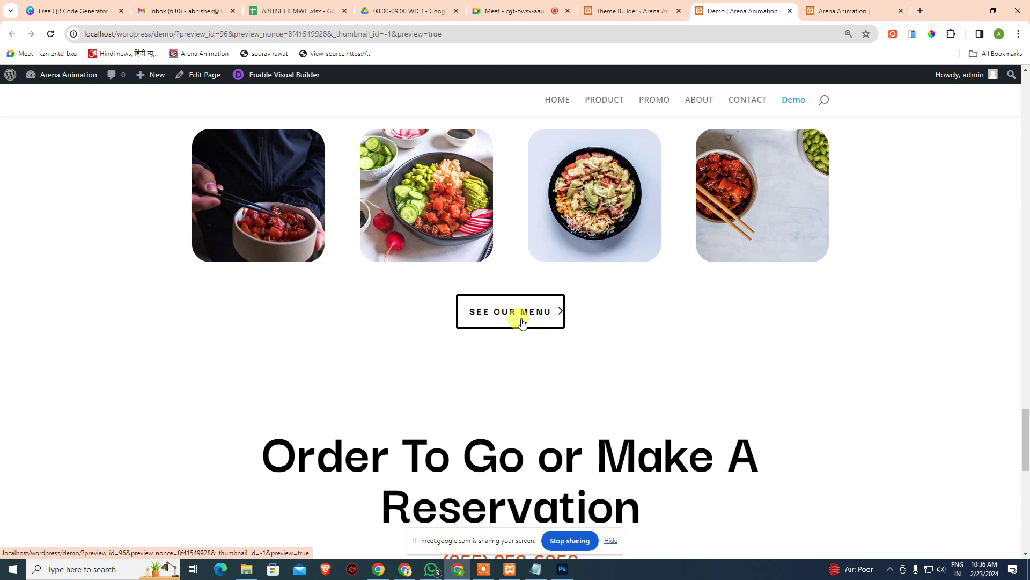
scroll(685, 396, up, 20)
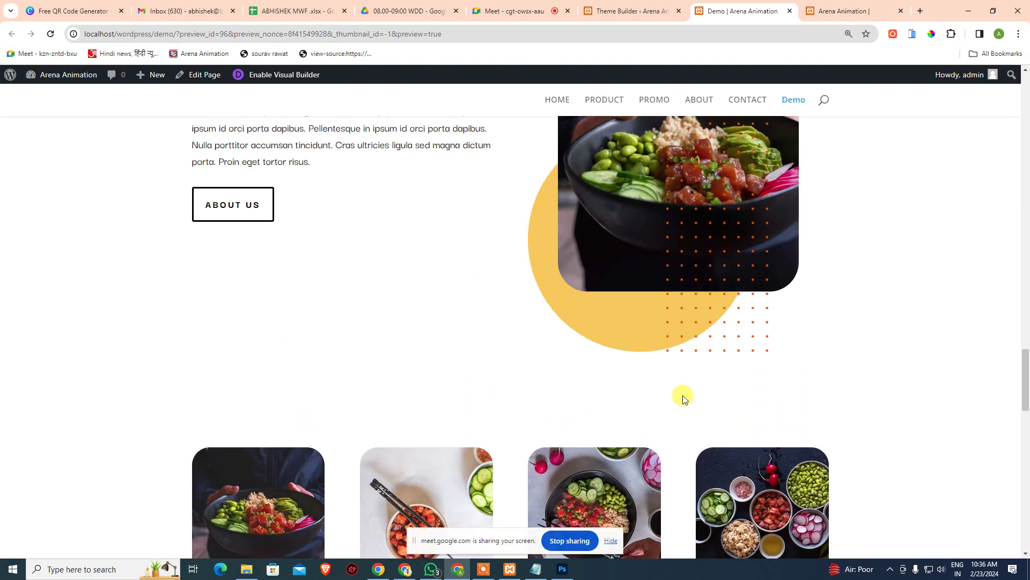
scroll(754, 391, up, 20)
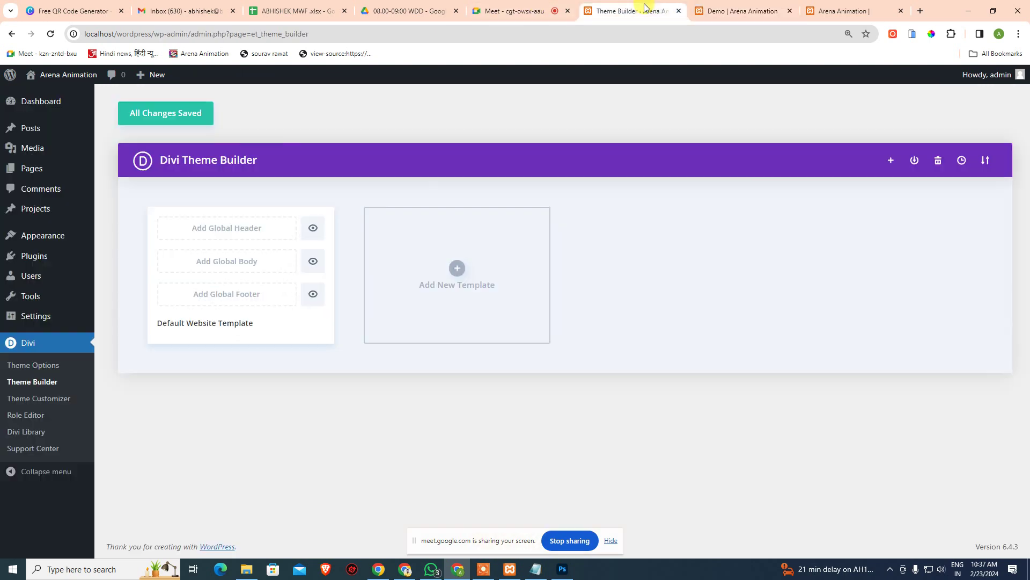
Open Divi's Theme Options and view the Updates credentials, the code integration settings and the General settings.
click(632, 10)
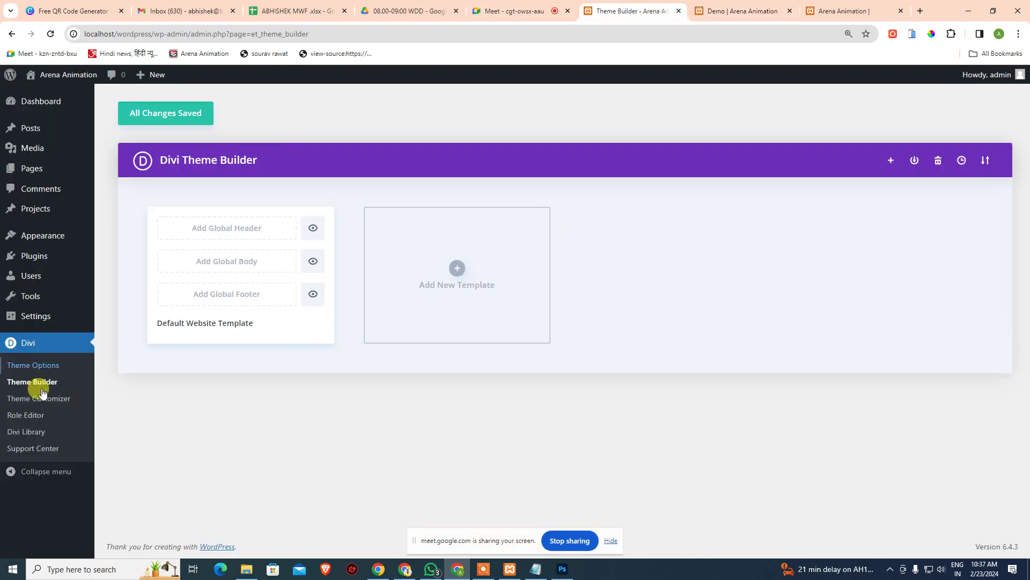
click(44, 370)
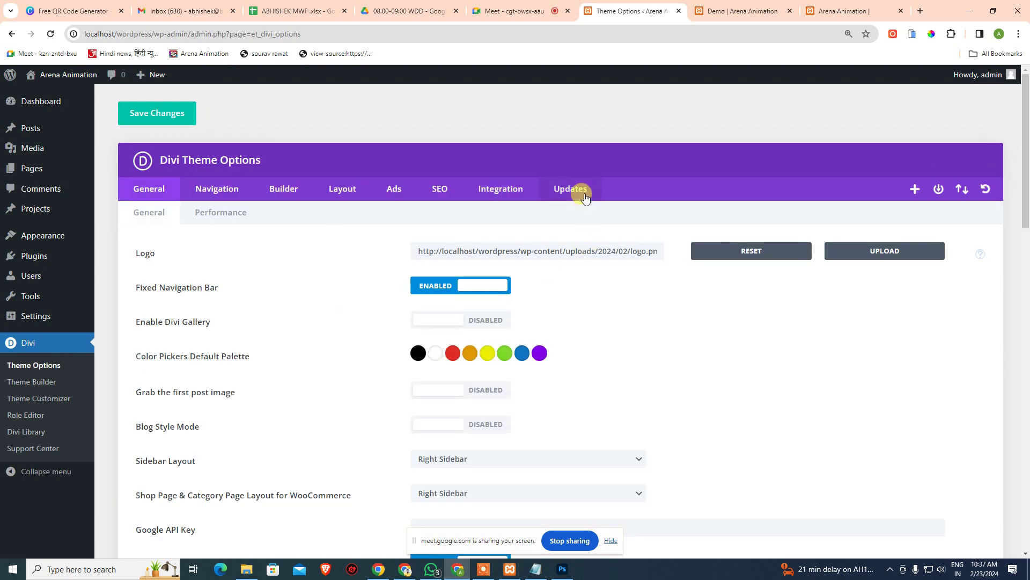
click(584, 197)
click(502, 251)
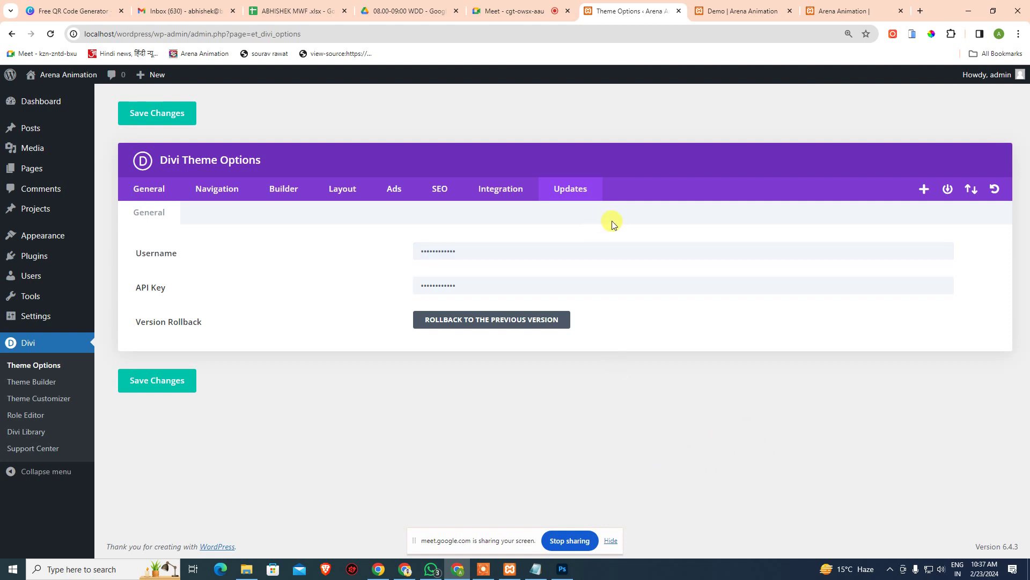
click(528, 195)
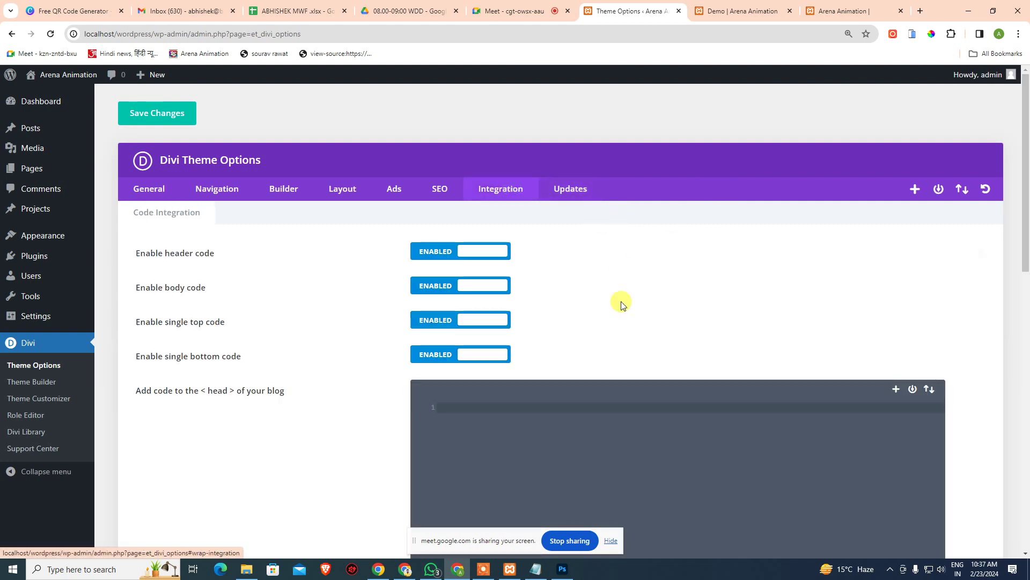
click(159, 195)
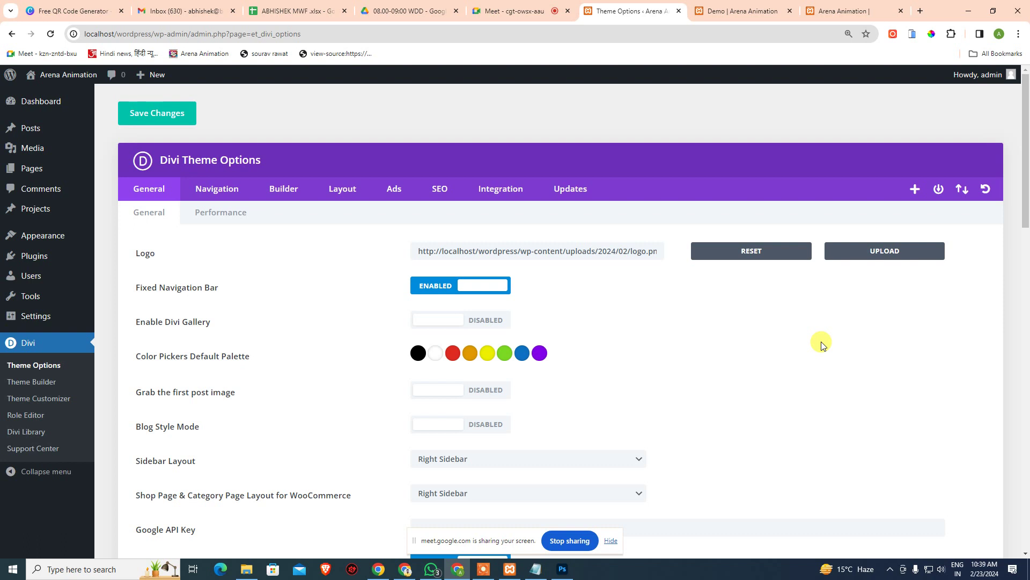
In File Explorer, go to D:\xampp\htdocs and check the size of the wordpress folder in its properties.
click(247, 569)
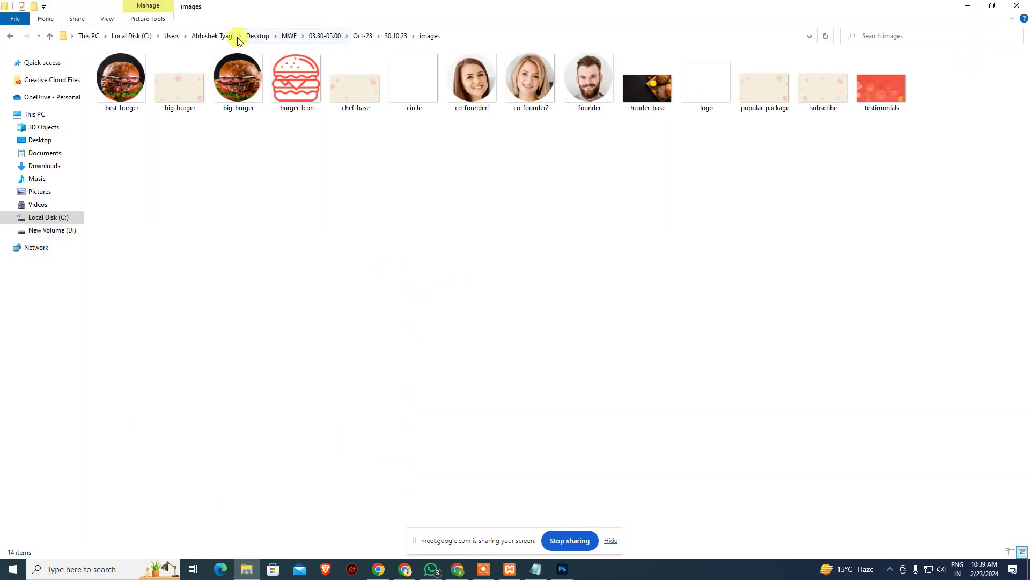
click(75, 231)
double_click(133, 160)
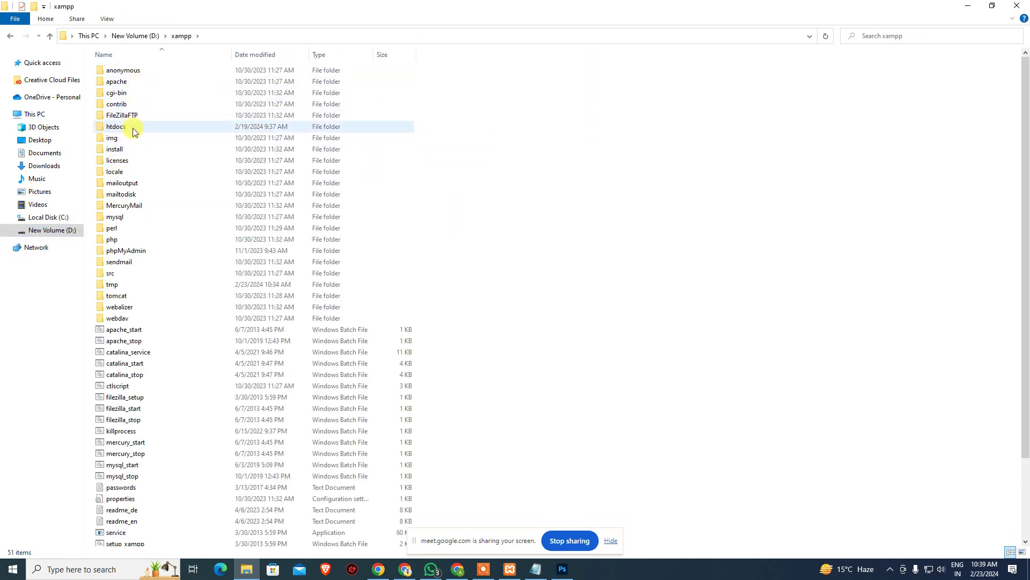
double_click(132, 127)
click(135, 149)
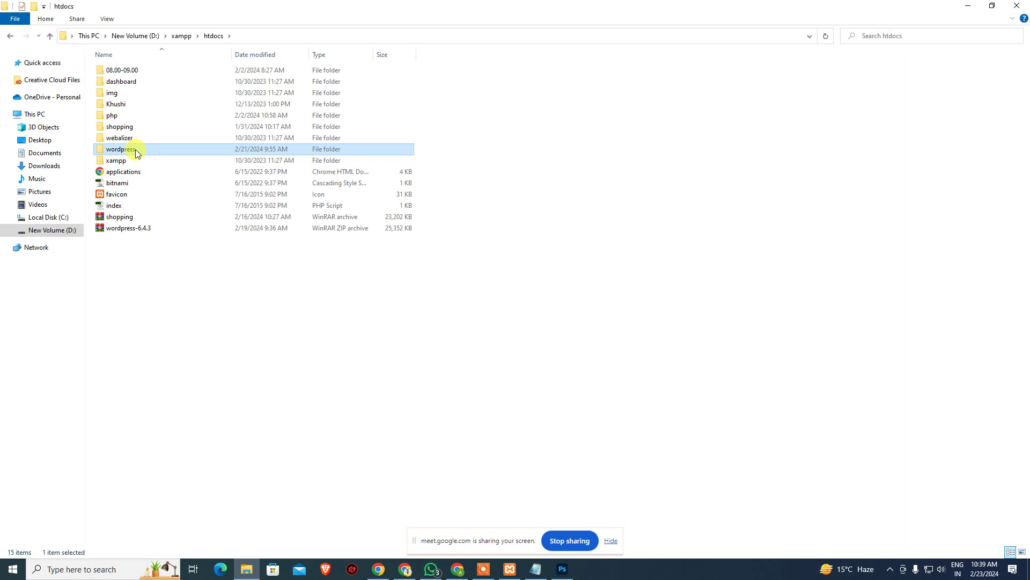
key(alt+Return)
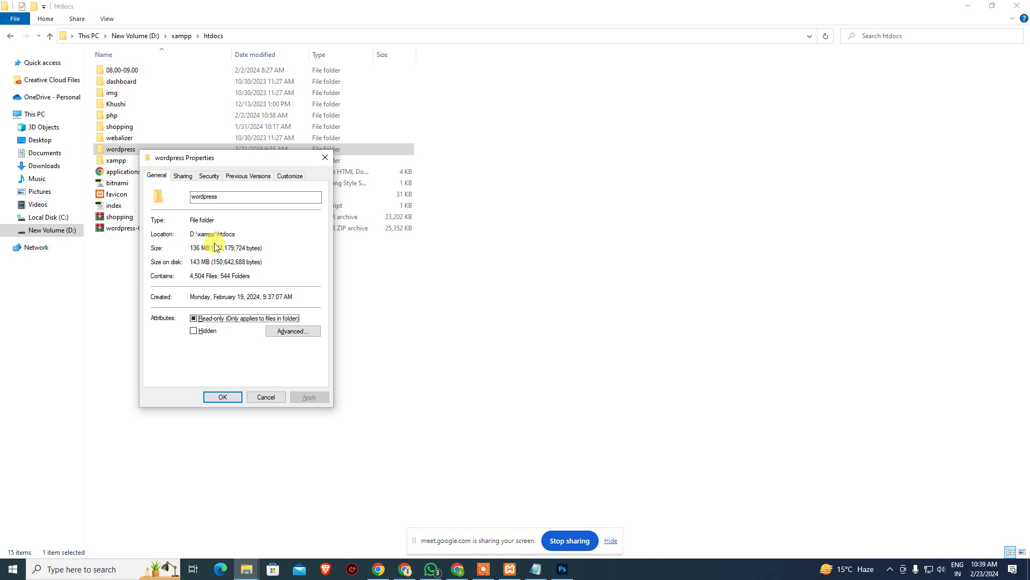
key(Escape)
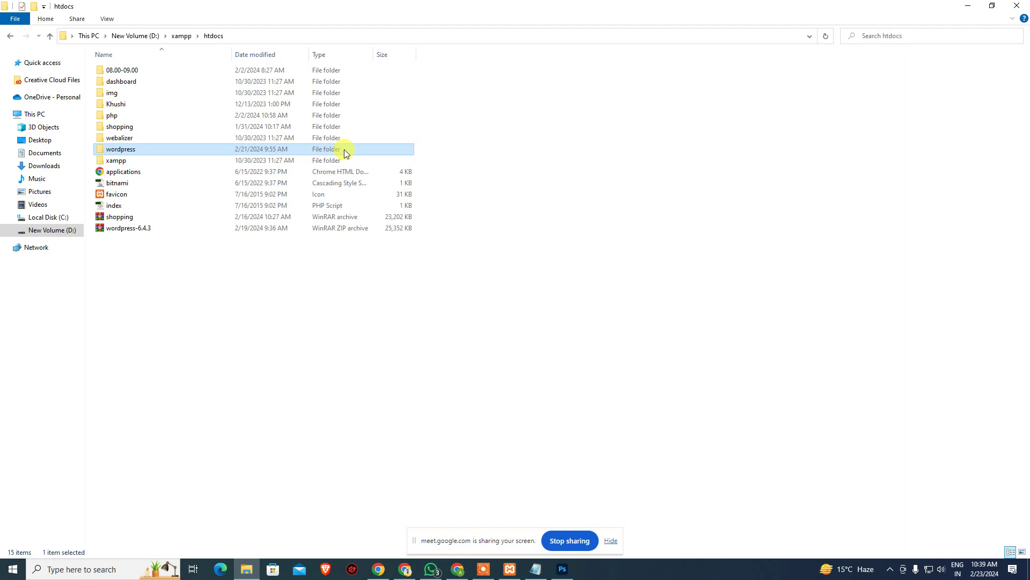
Go into the wordpress folder's wp-content\themes and check the Divi theme folder's size in its properties.
double_click(343, 149)
key(Down)
key(Down)
key(Down)
key(Up)
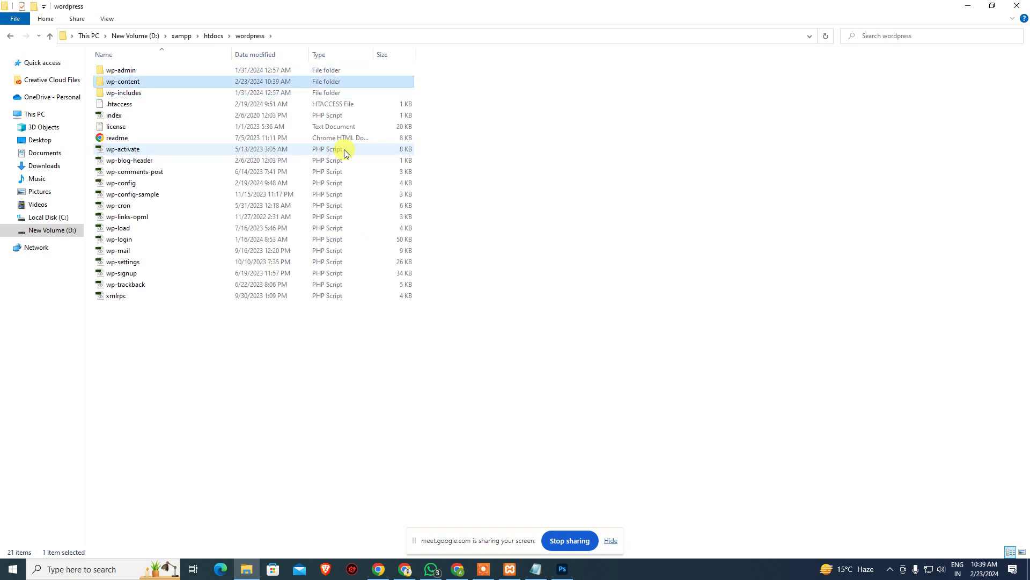
key(Return)
key(Down)
key(Down)
key(Down)
key(Return)
key(Down)
key(alt+Return)
drag(417, 248, 386, 259)
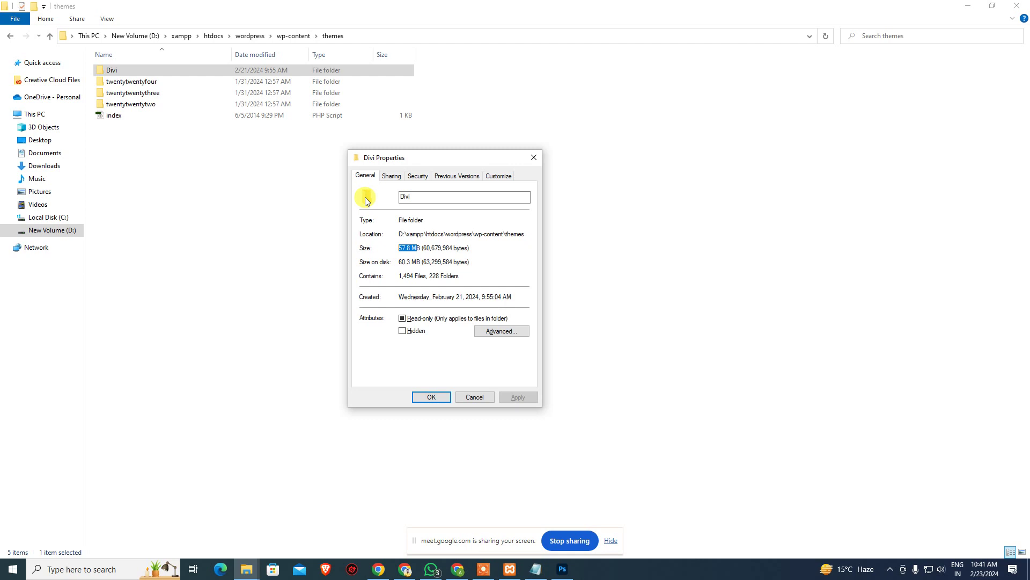
Switch back to Chrome and open indianexpress.com in a new tab.
click(458, 569)
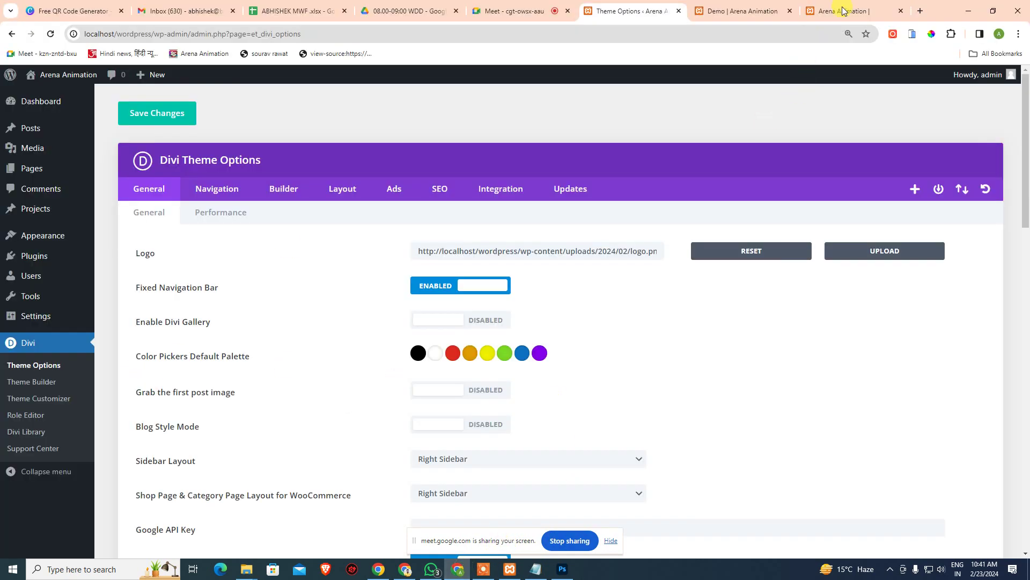
click(920, 10)
text(india)
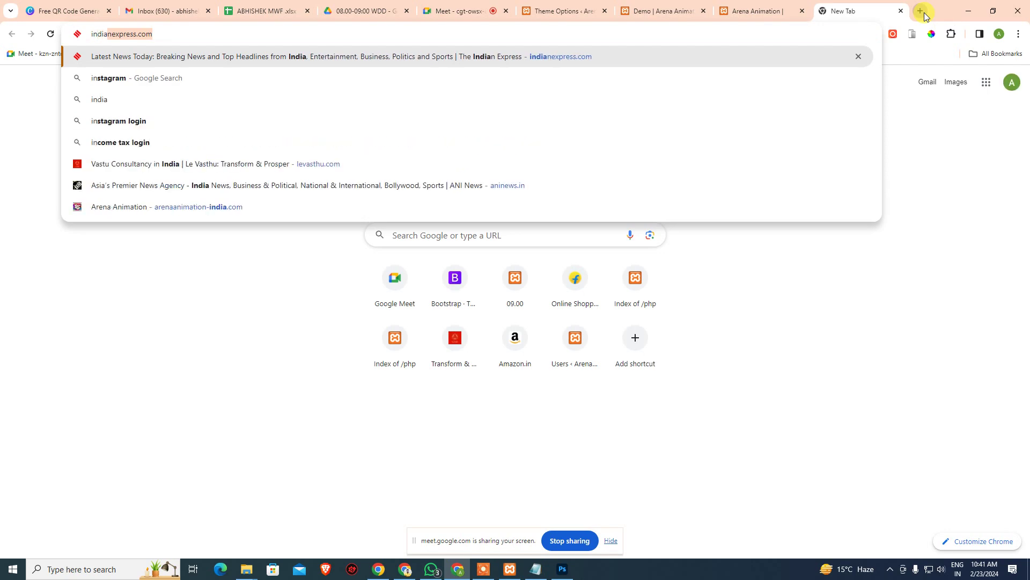
text(n)
key(Return)
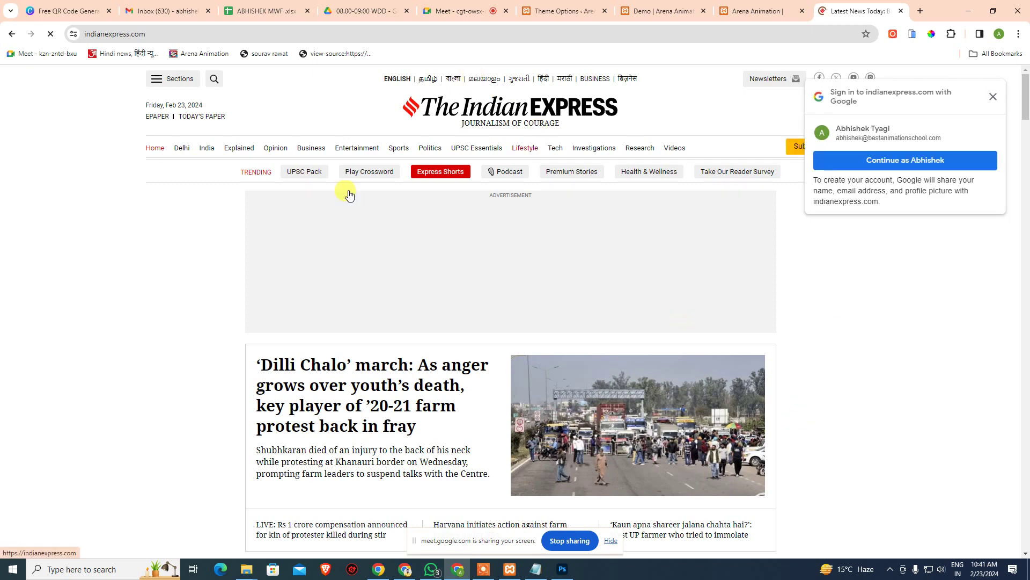
Open the Indian Express site's XML sitemap at indianexpress.com/sitemap.xml.
click(188, 33)
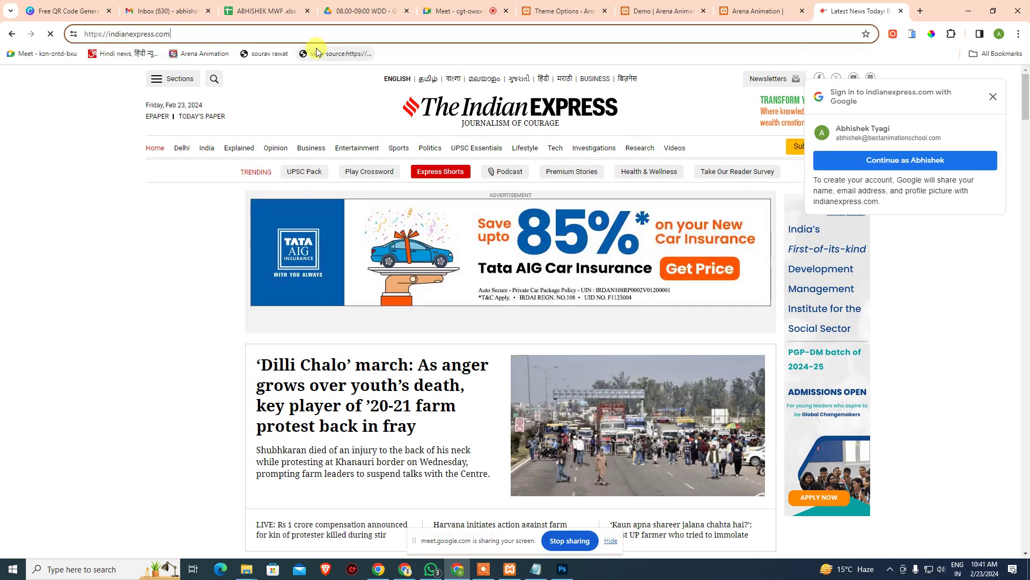
text(/sitemap.)
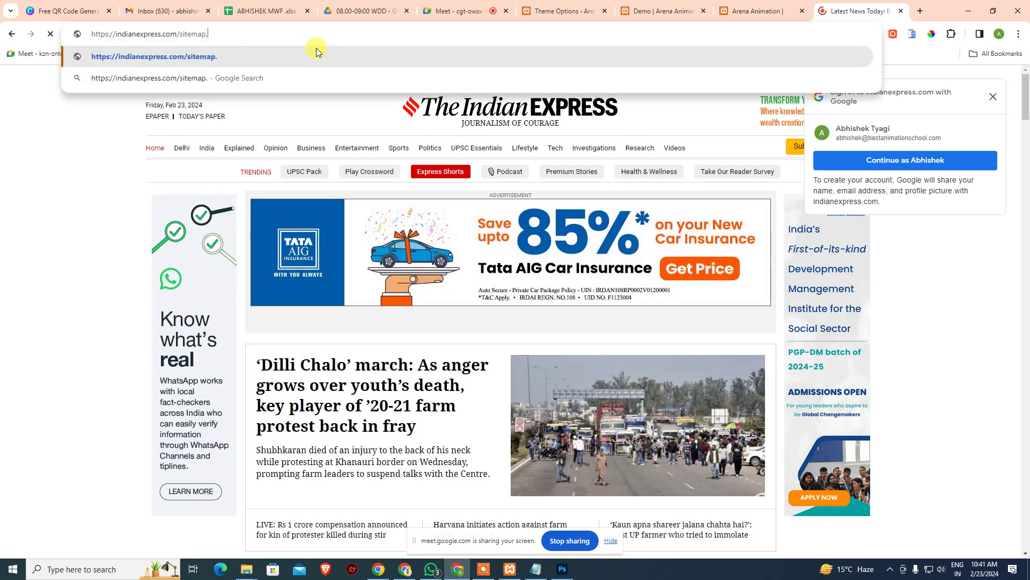
text(xml)
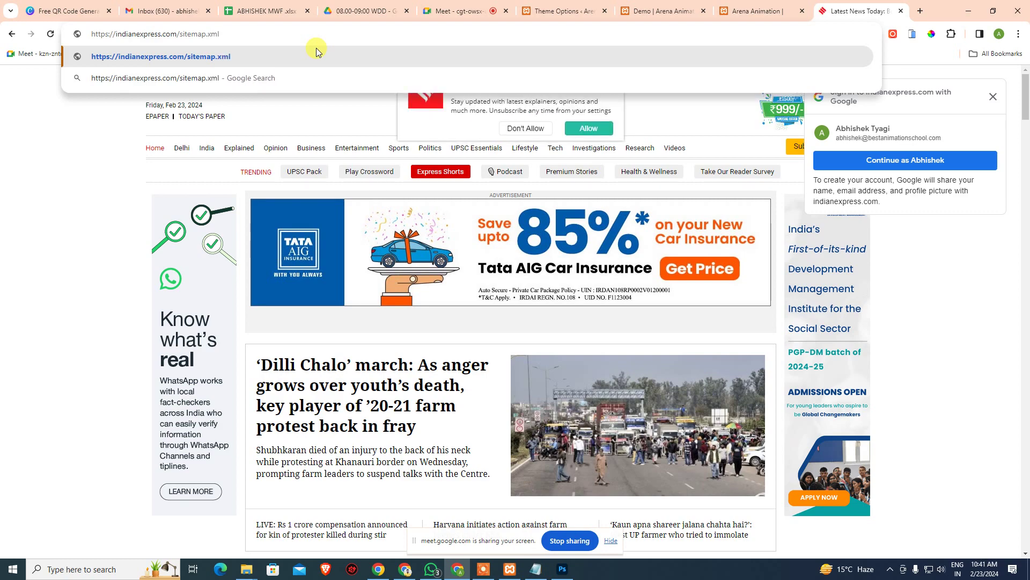
key(Return)
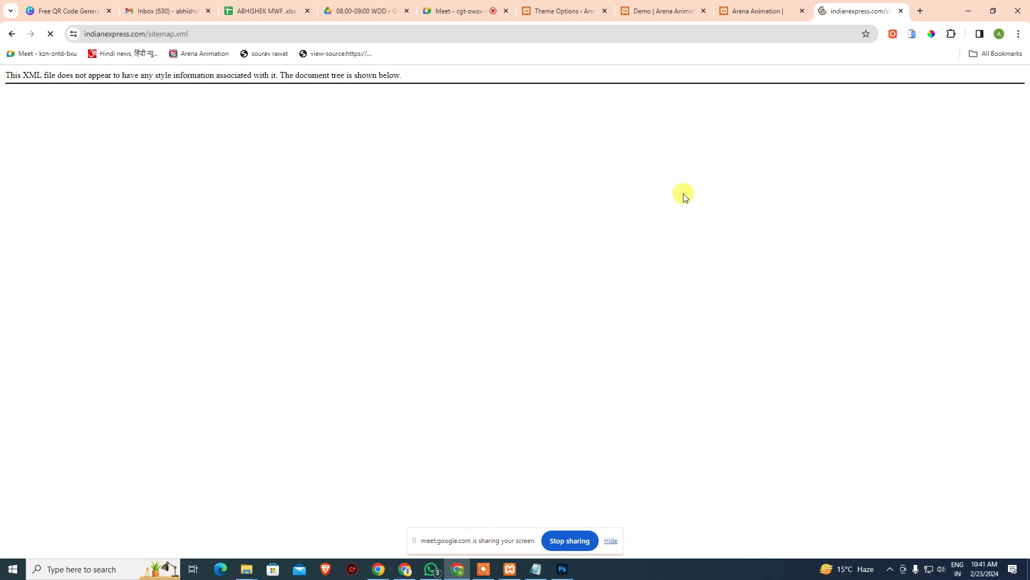
Examine the final entry of the sitemap at enlarged size and highlight its last-modified date.
key(End)
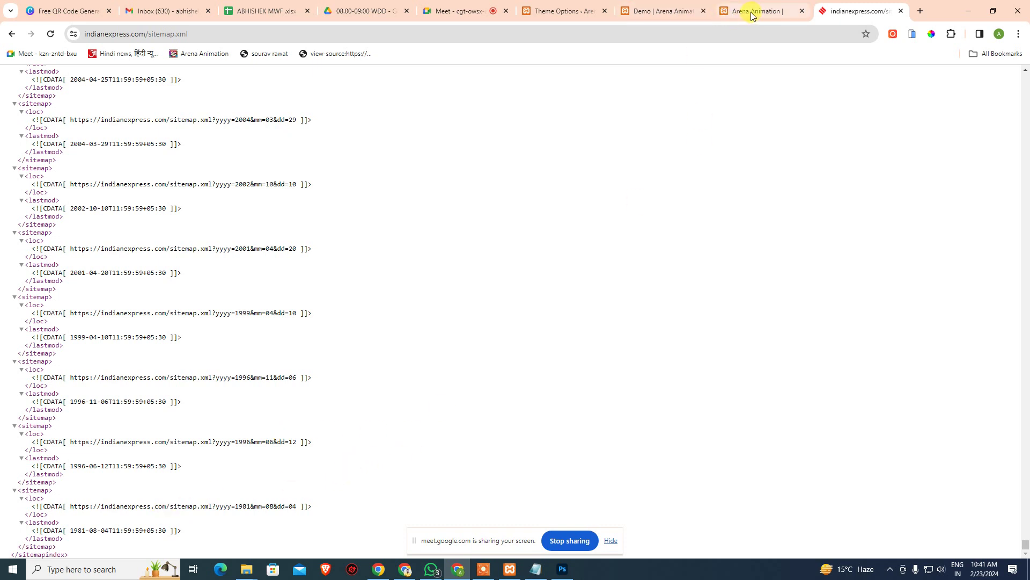
key(ctrl+plus)
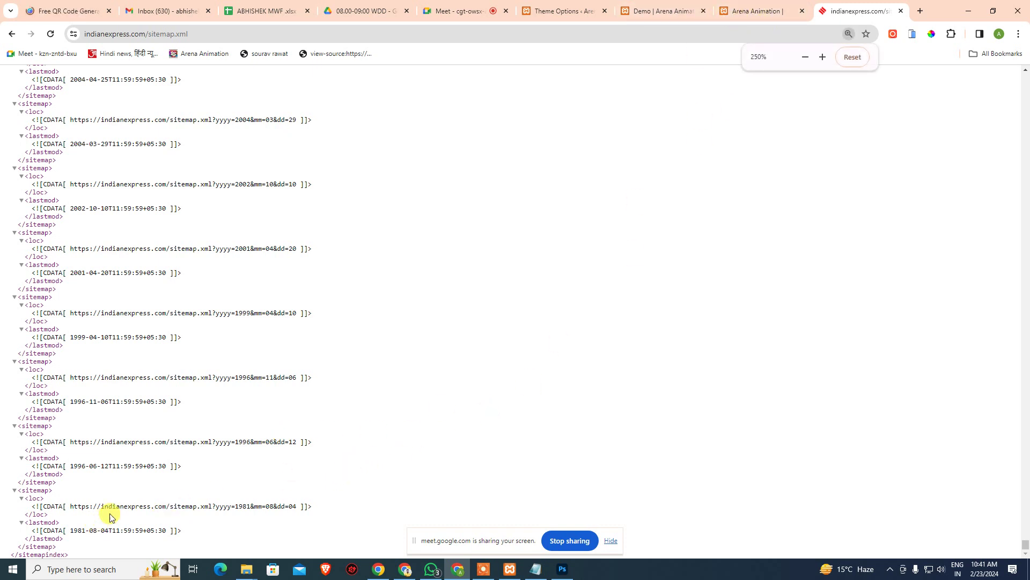
key(ctrl+plus)
key(ctrl+plus)
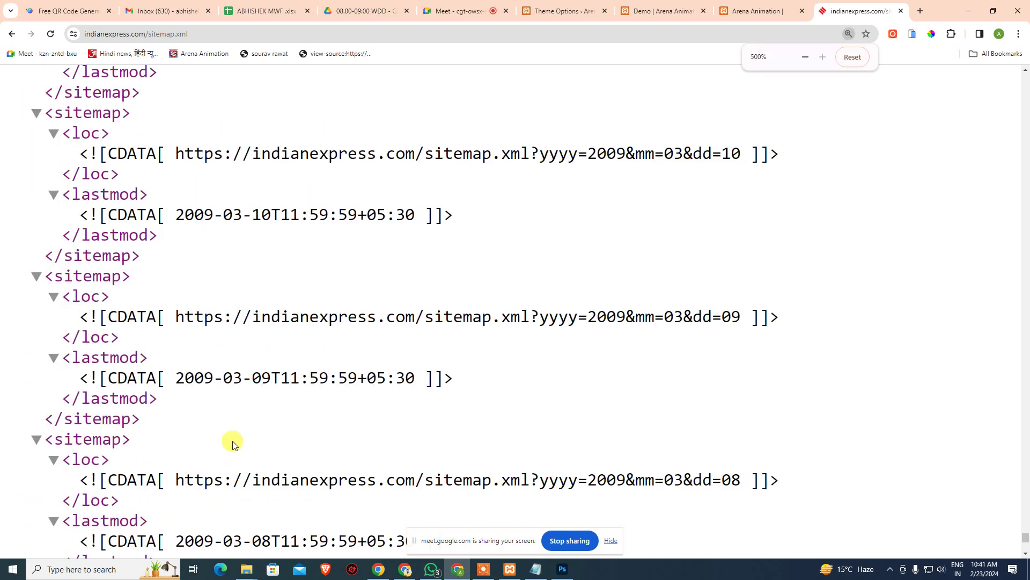
key(ctrl+plus)
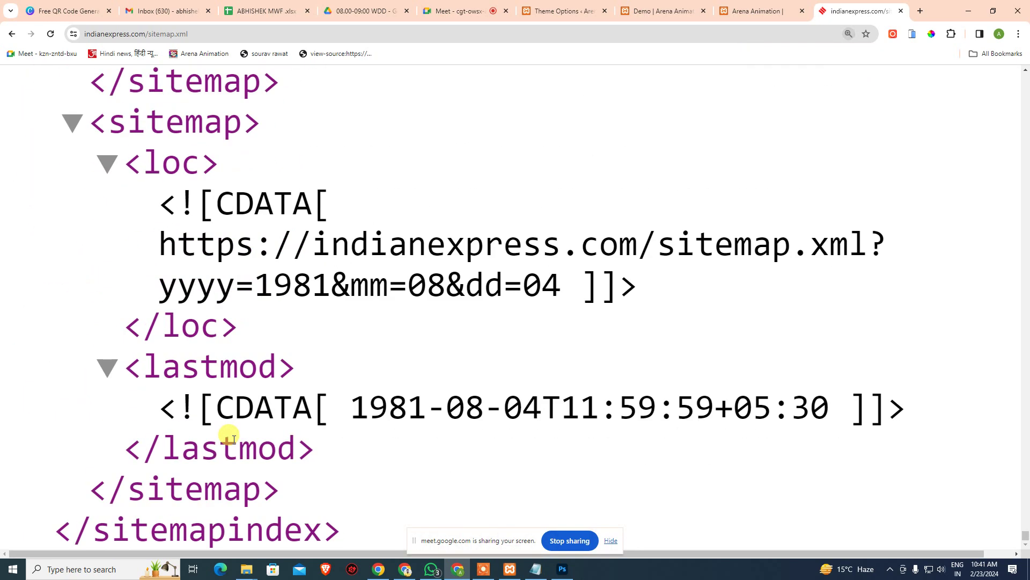
drag(352, 406, 550, 404)
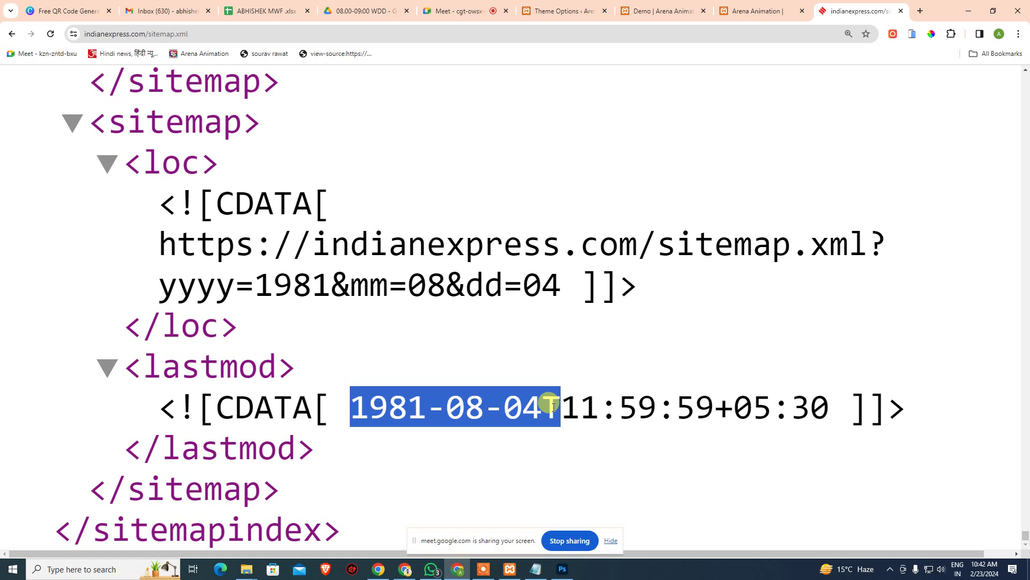
Highlight the year in the final sitemap entry's URL and examine the entry dates from there back to the first entry.
drag(275, 284, 330, 285)
scroll(333, 287, up, 5)
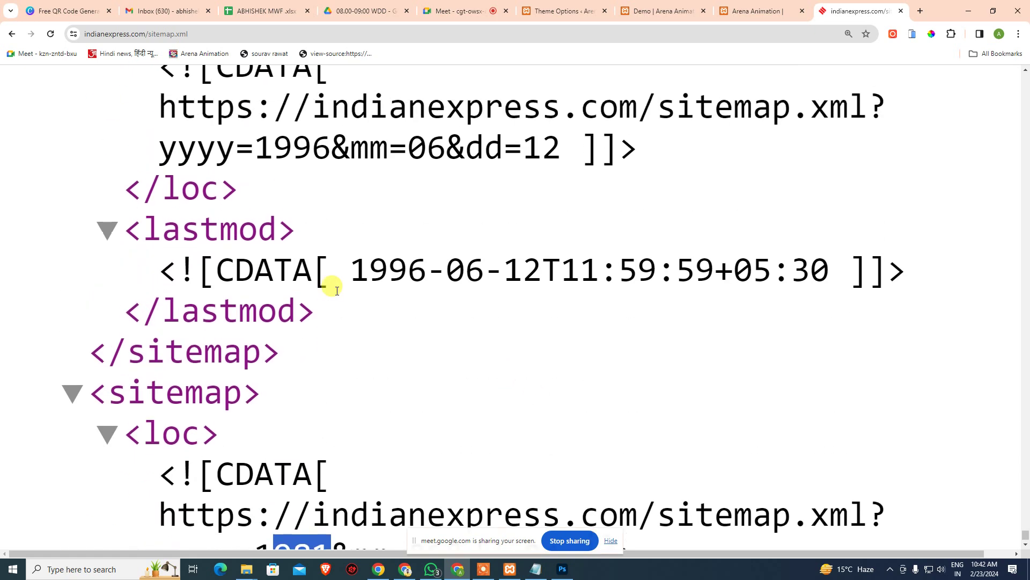
drag(387, 321, 426, 321)
scroll(418, 316, up, 10)
scroll(424, 319, up, 10)
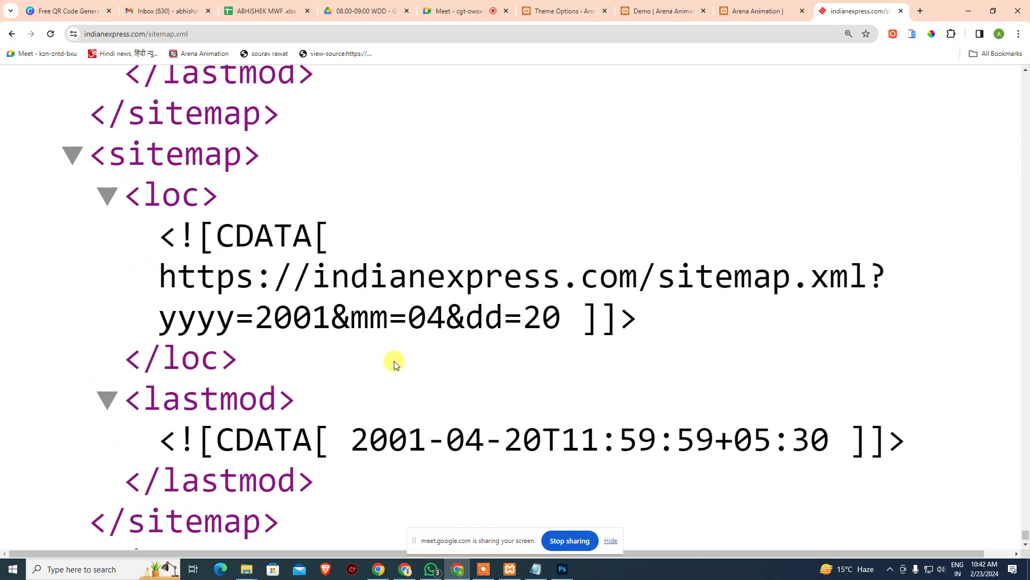
scroll(413, 392, up, 10)
scroll(413, 392, up, 10)
scroll(413, 392, up, 10)
scroll(416, 396, down, 5)
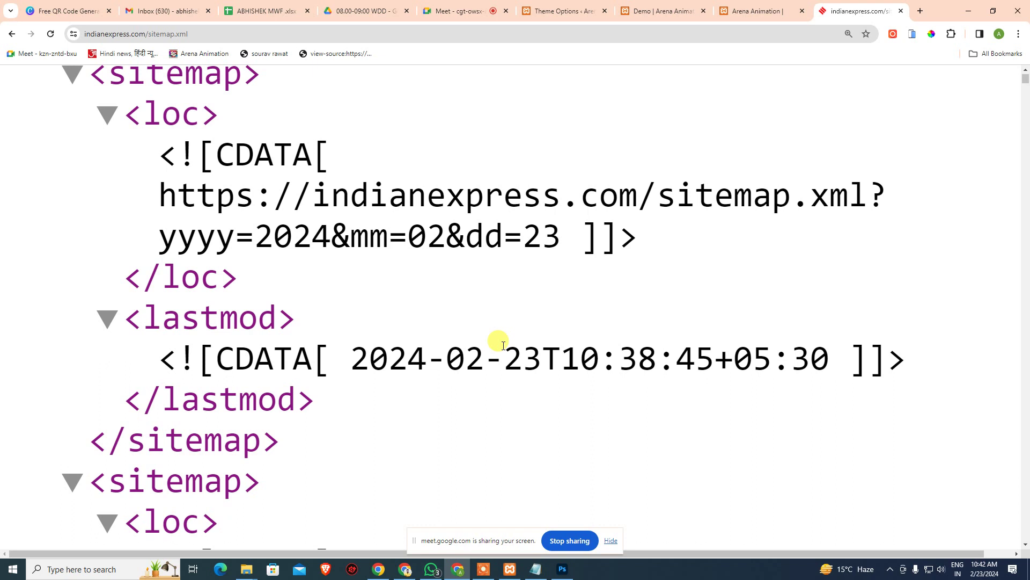
Reset the page to its default zoom and highlight the URL of the sitemap's first entry, then clear the highlight.
key(ctrl+0)
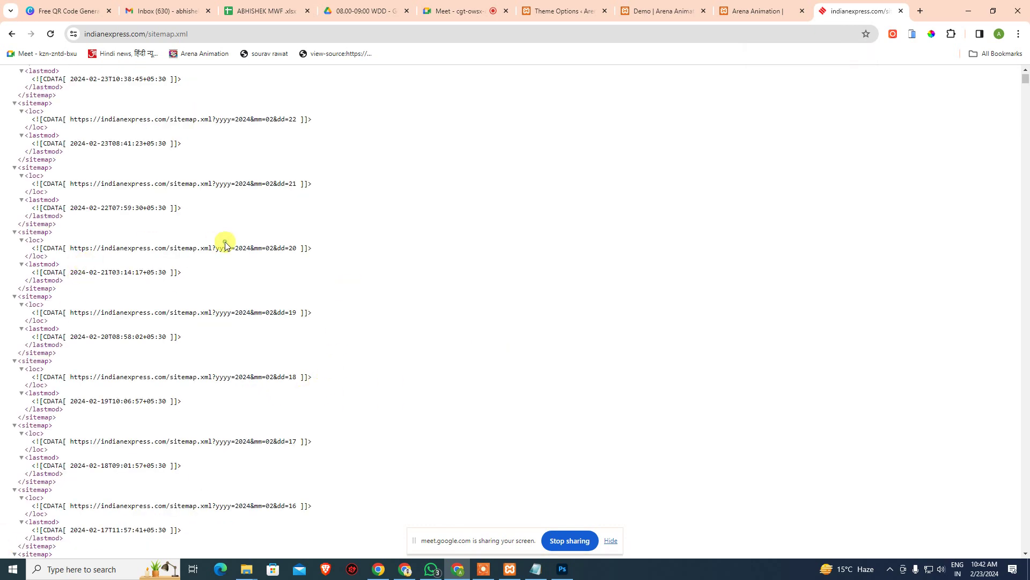
scroll(226, 245, up, 2)
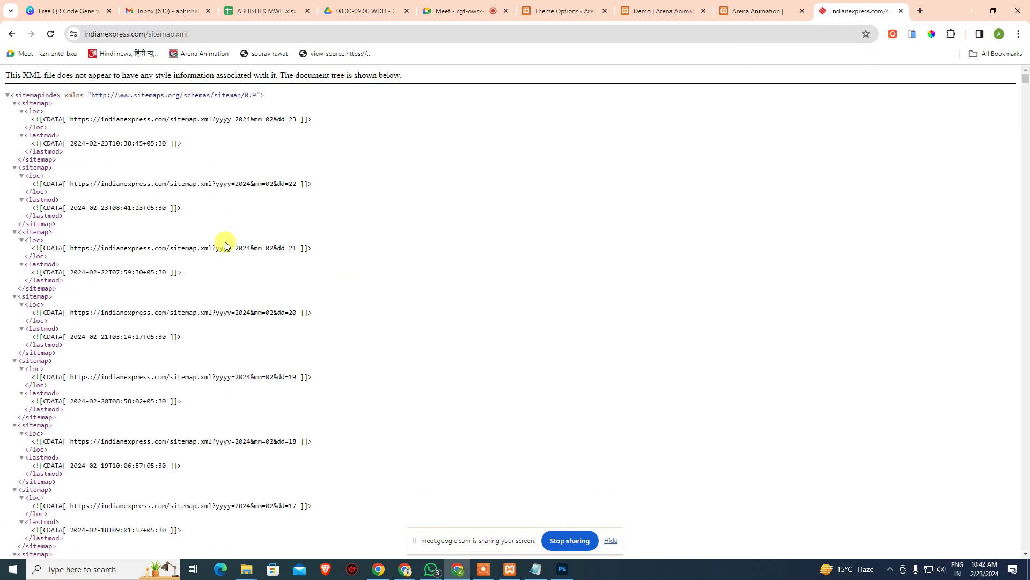
drag(71, 120, 297, 120)
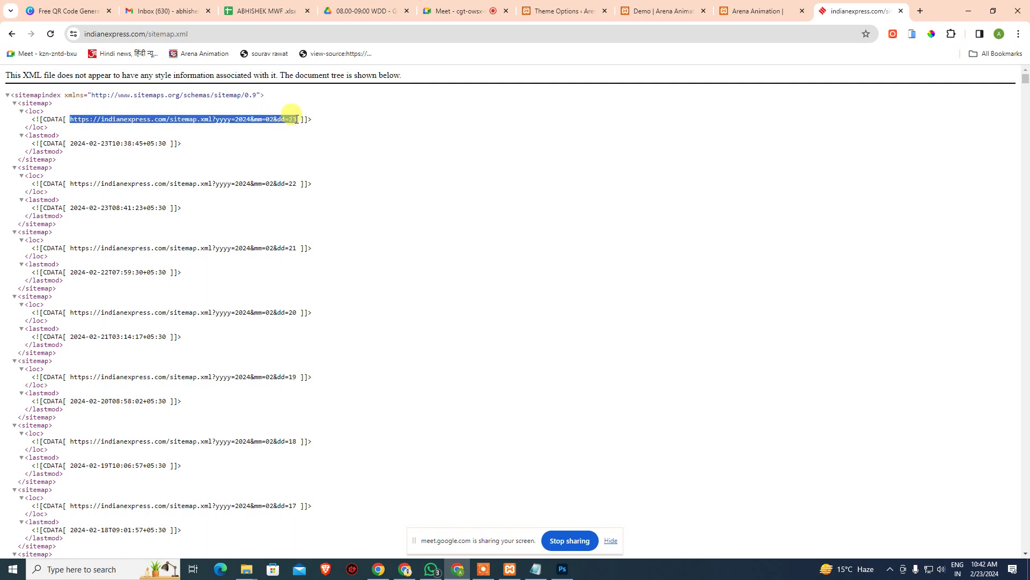
click(255, 176)
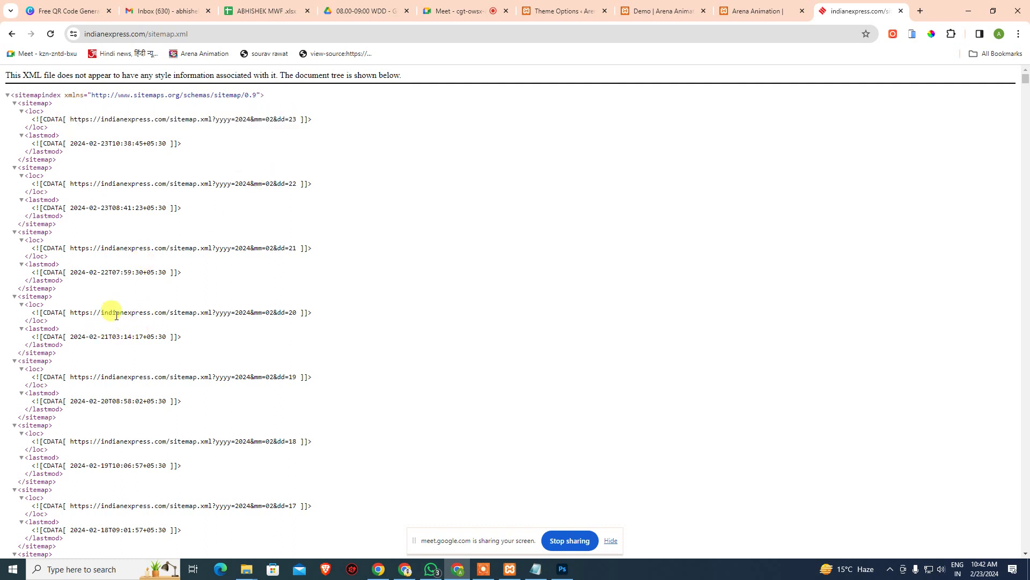